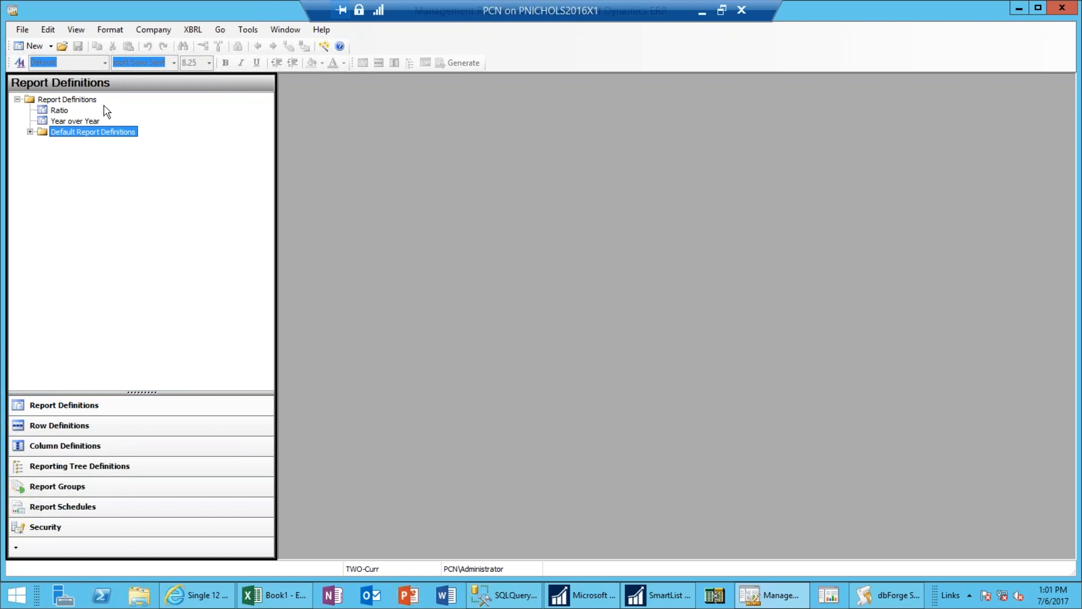
# - Create a new row definition and open Insert Rows from Dimensions for it
pyautogui.click(52, 46)
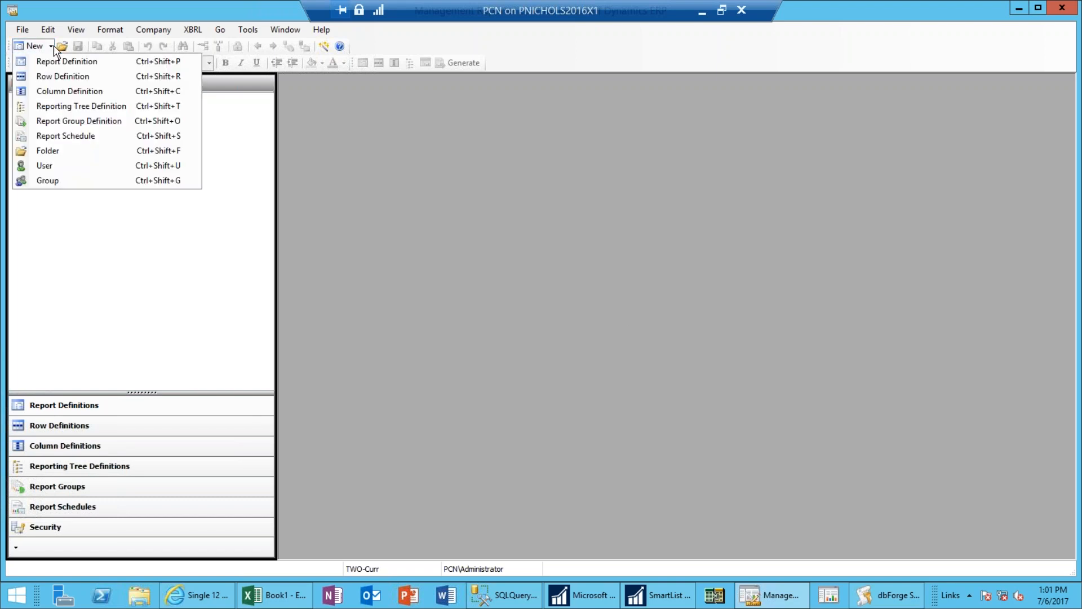
pyautogui.click(59, 76)
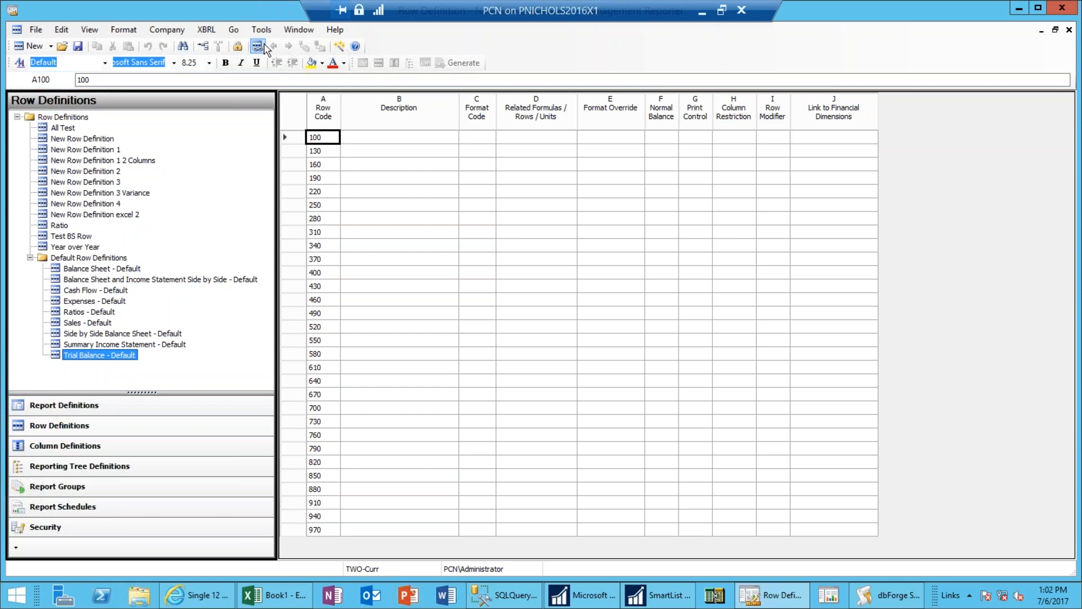
pyautogui.click(64, 30)
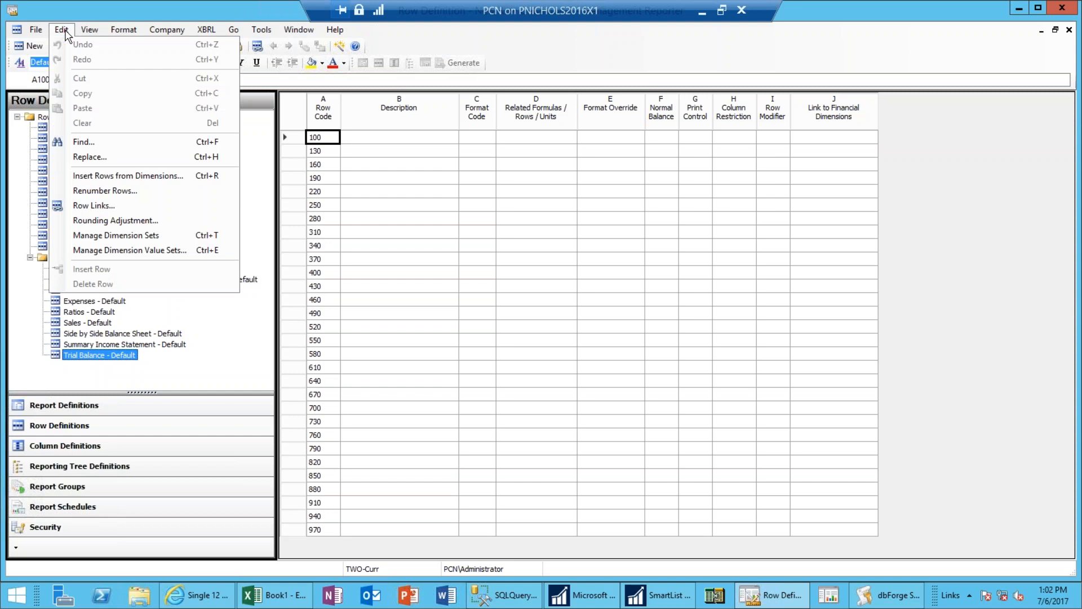
pyautogui.click(178, 180)
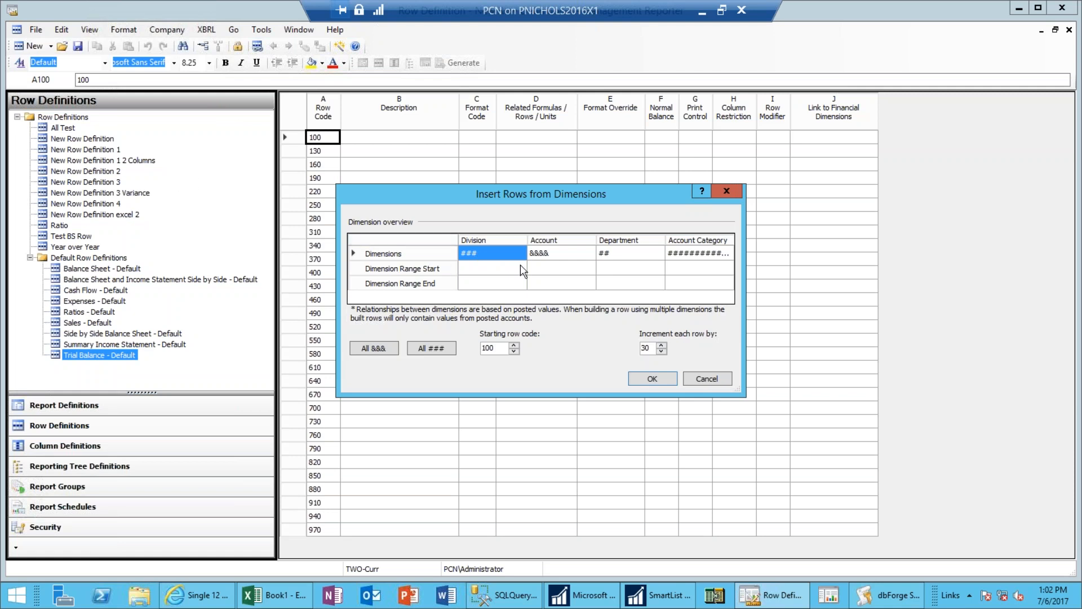
# - Insert rows from dimensions for the Account range 4000 to 9999, keeping the default starting row code and increment
pyautogui.click(558, 261)
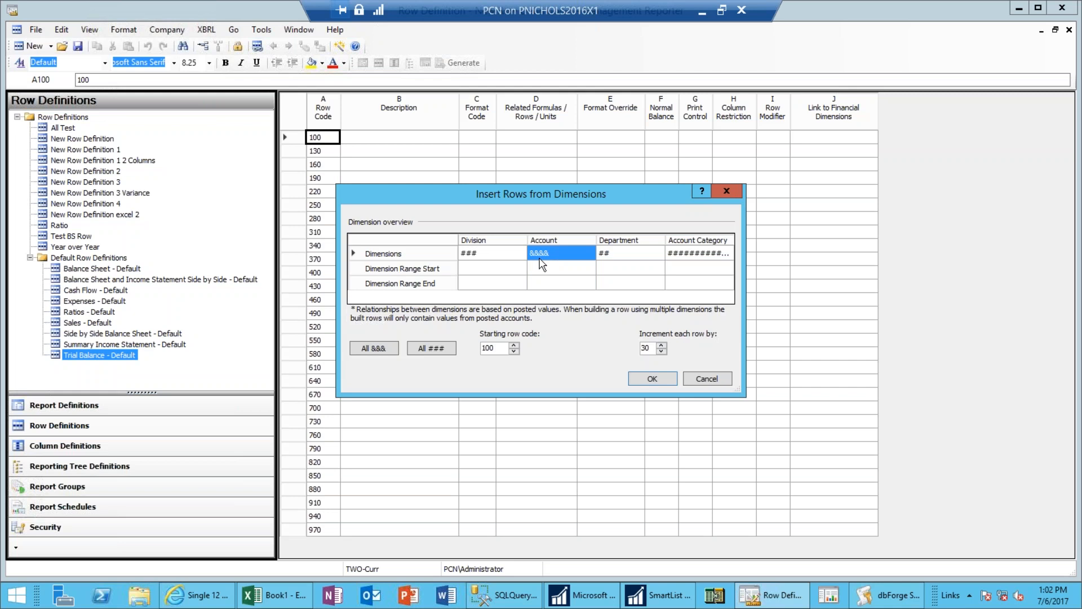
pyautogui.click(561, 268)
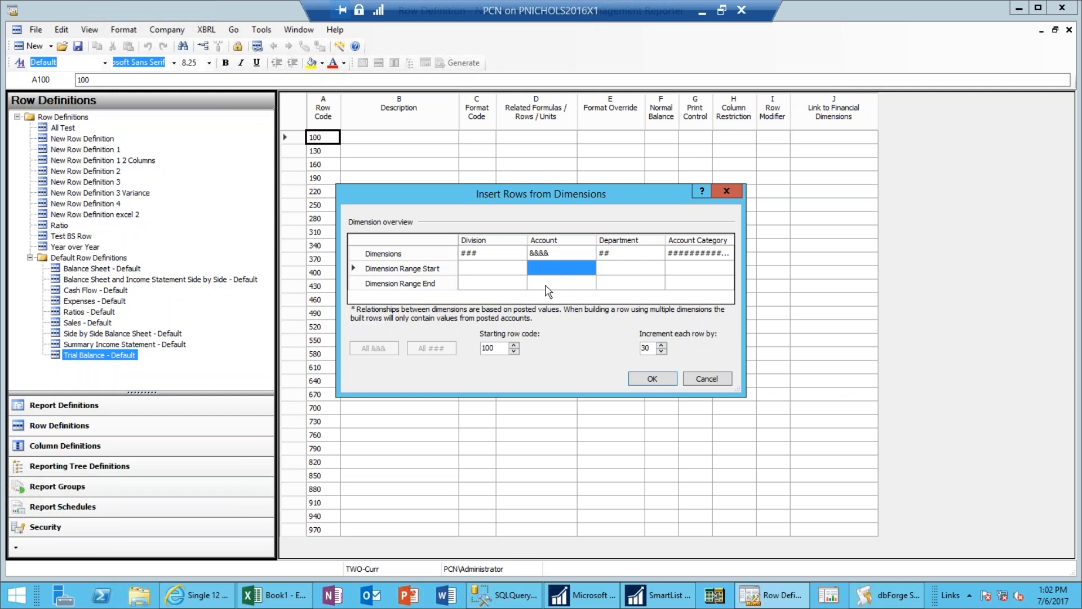
pyautogui.write('4000')
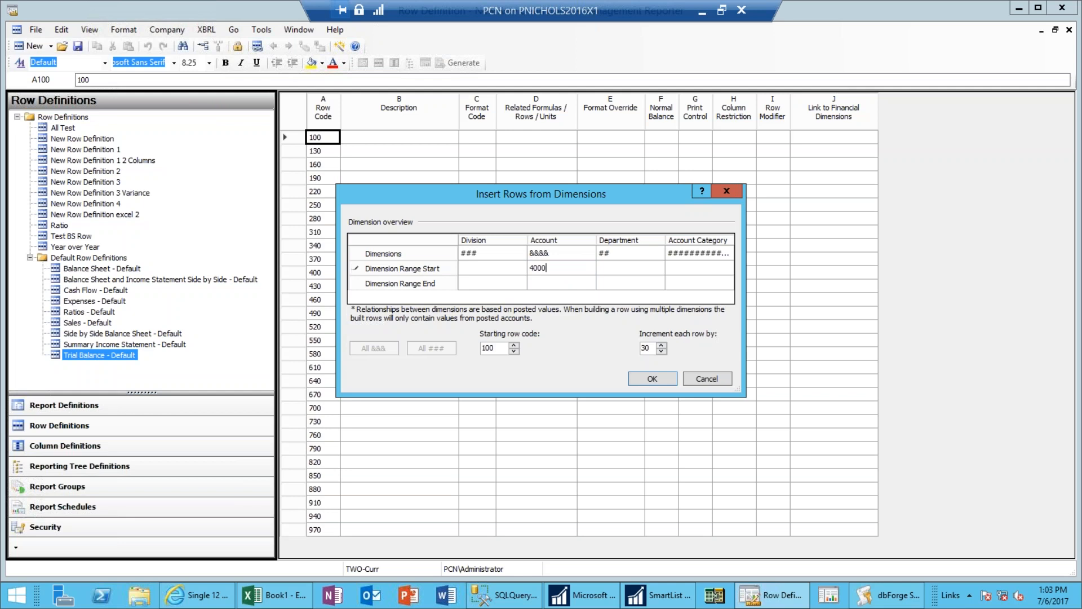
pyautogui.press('Tab')
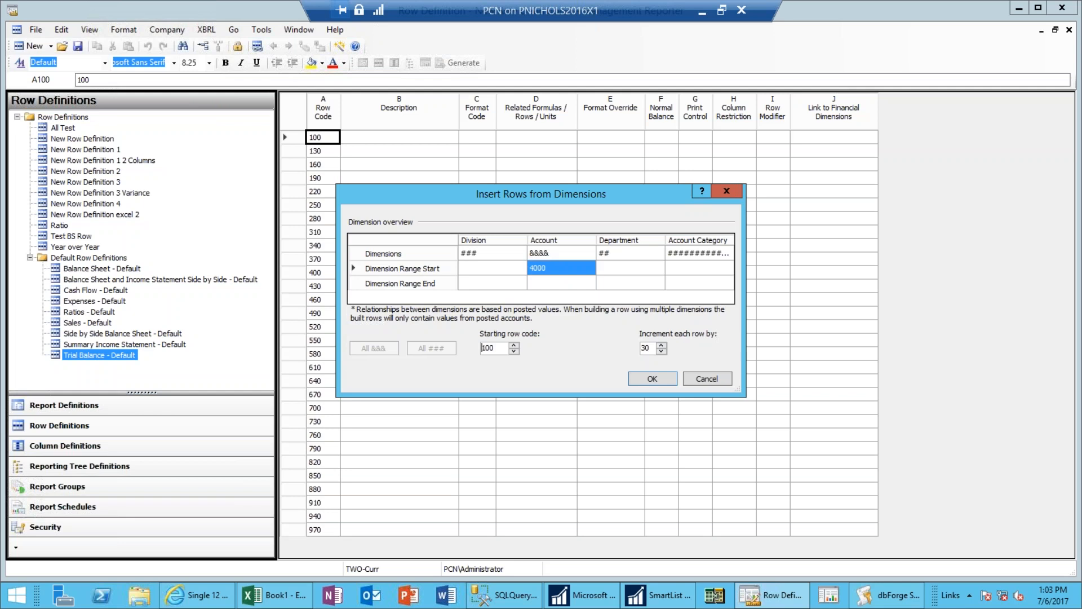
pyautogui.click(561, 283)
pyautogui.write('999')
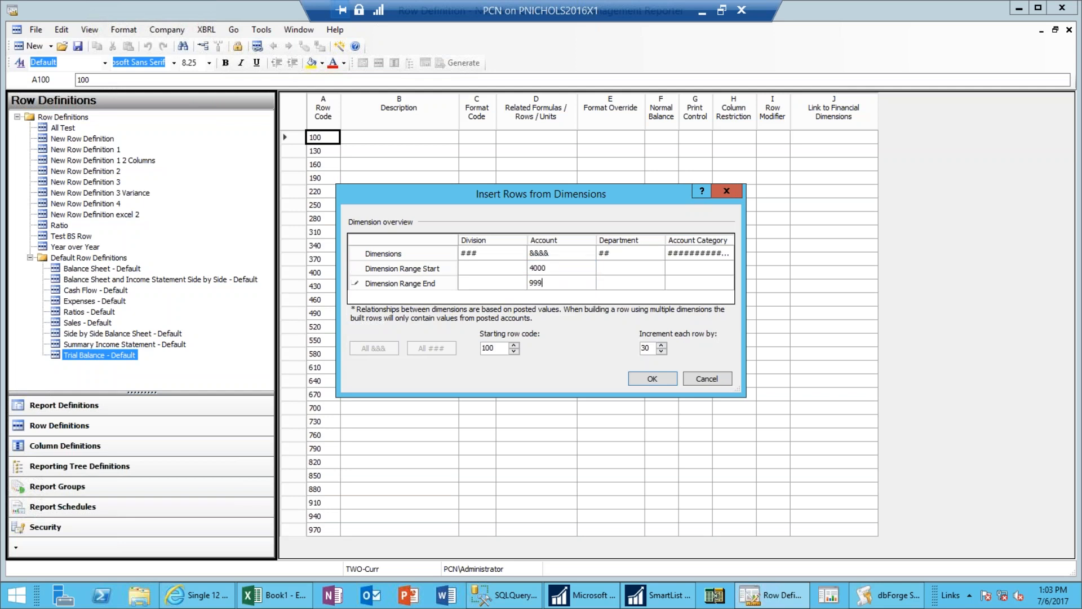
pyautogui.write('9')
pyautogui.click(654, 380)
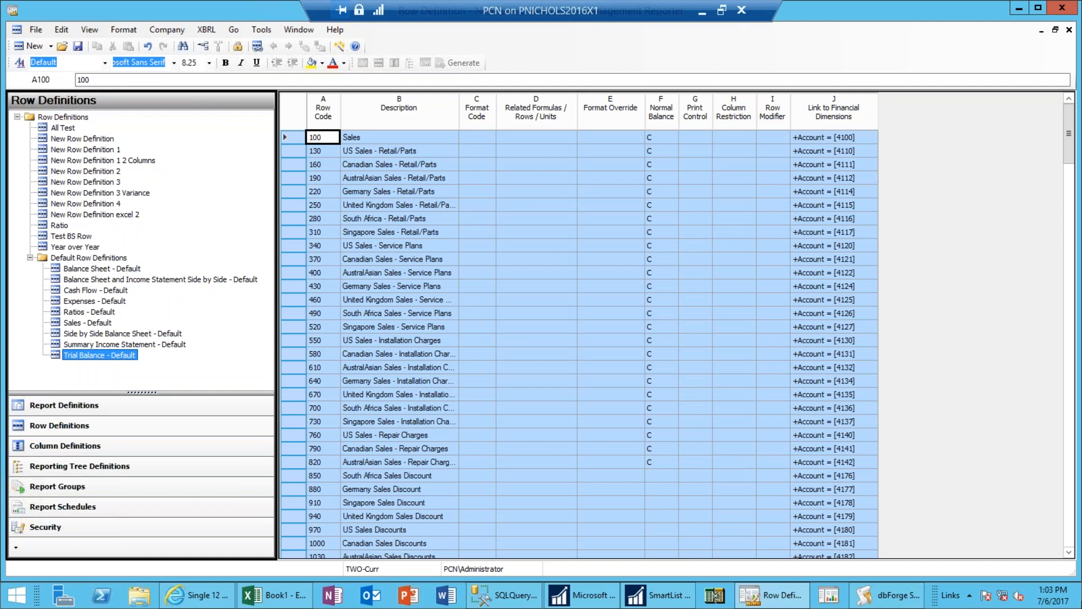
pyautogui.click(536, 259)
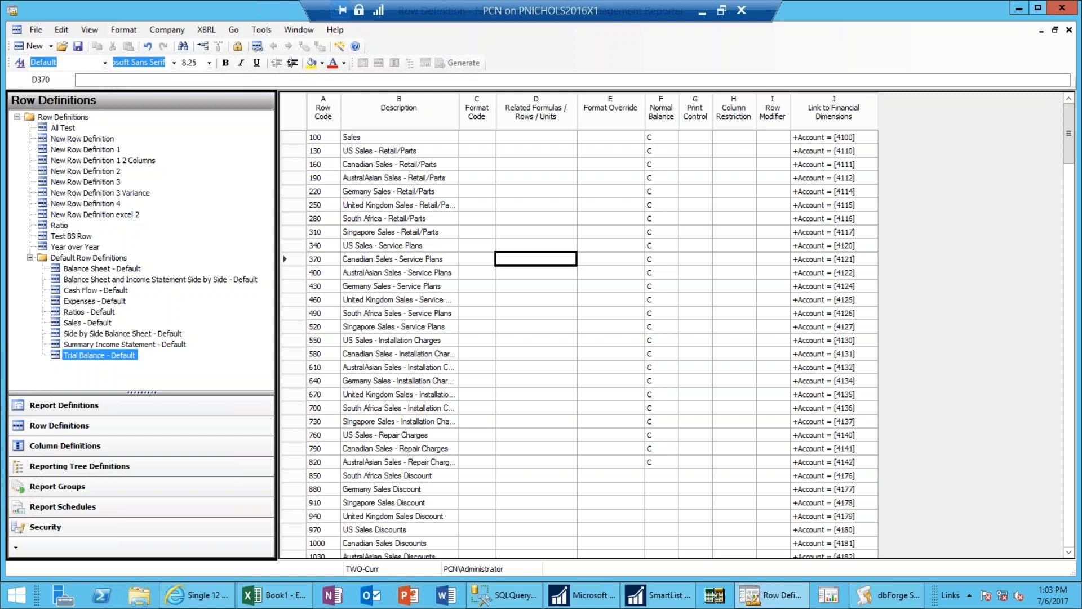
# - Delete the four unit account rows from Square Footage-Administration through Number of Telephone Installations, row codes 5560 to 5650
pyautogui.click(1069, 527)
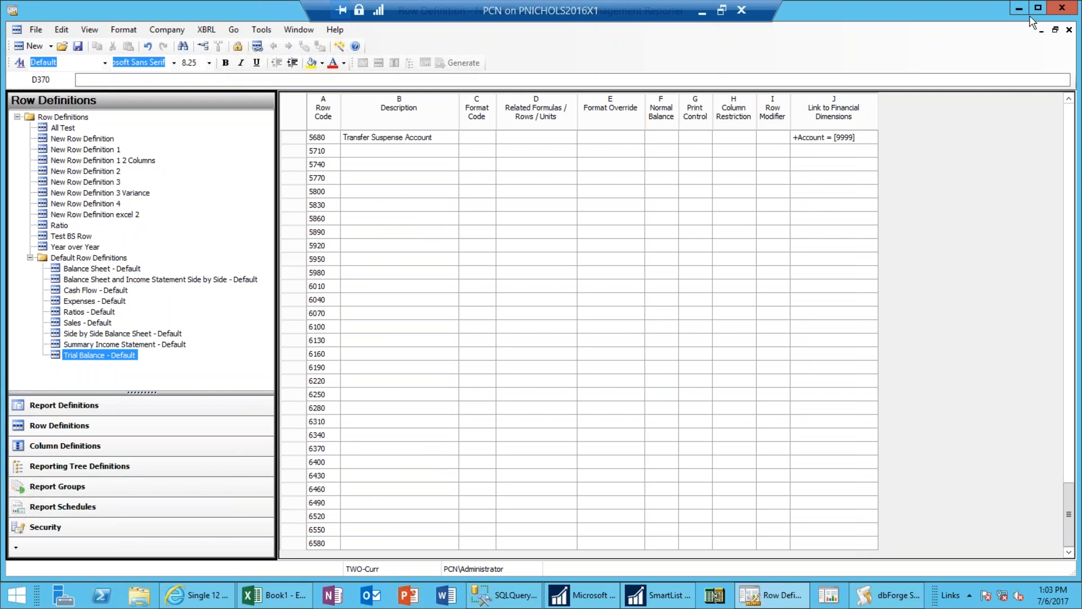
pyautogui.moveTo(1072, 496); pyautogui.dragTo(1072, 464)
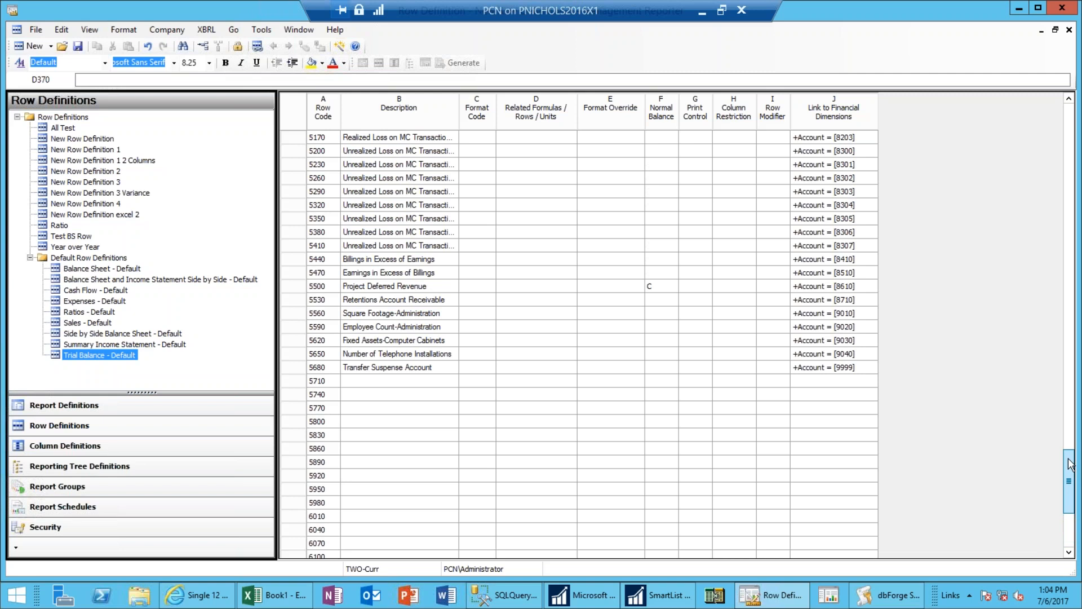
pyautogui.moveTo(1069, 465); pyautogui.dragTo(1069, 458)
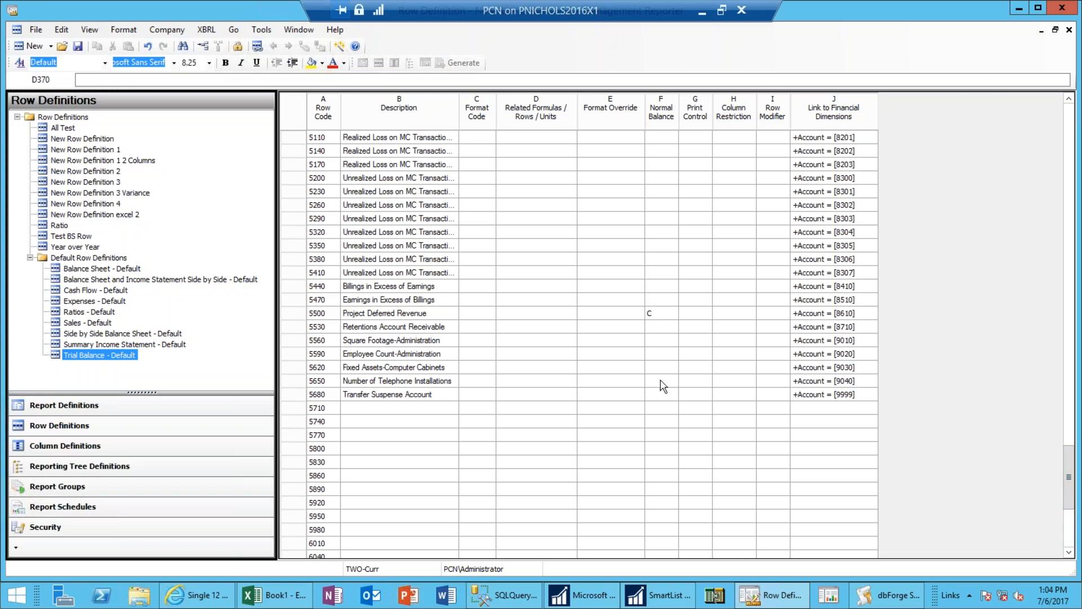
pyautogui.click(443, 343)
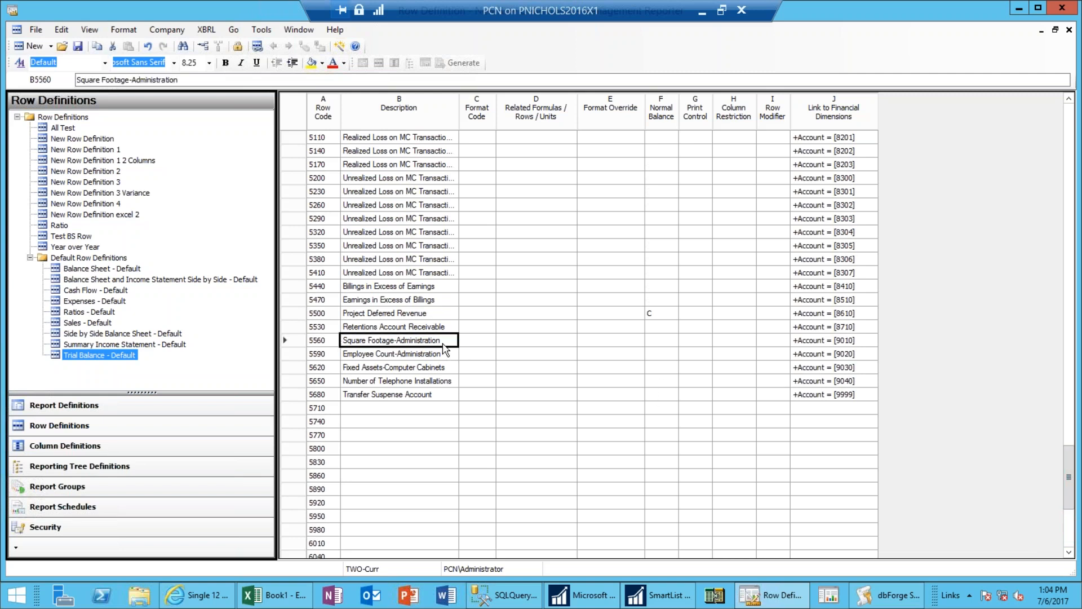
pyautogui.press('Down')
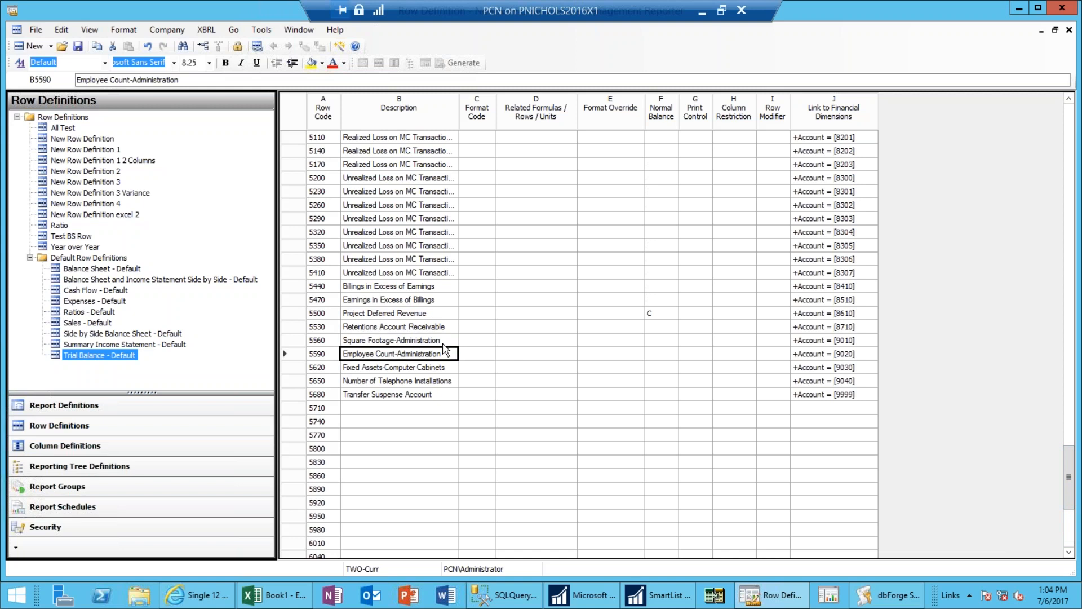
pyautogui.press('Down')
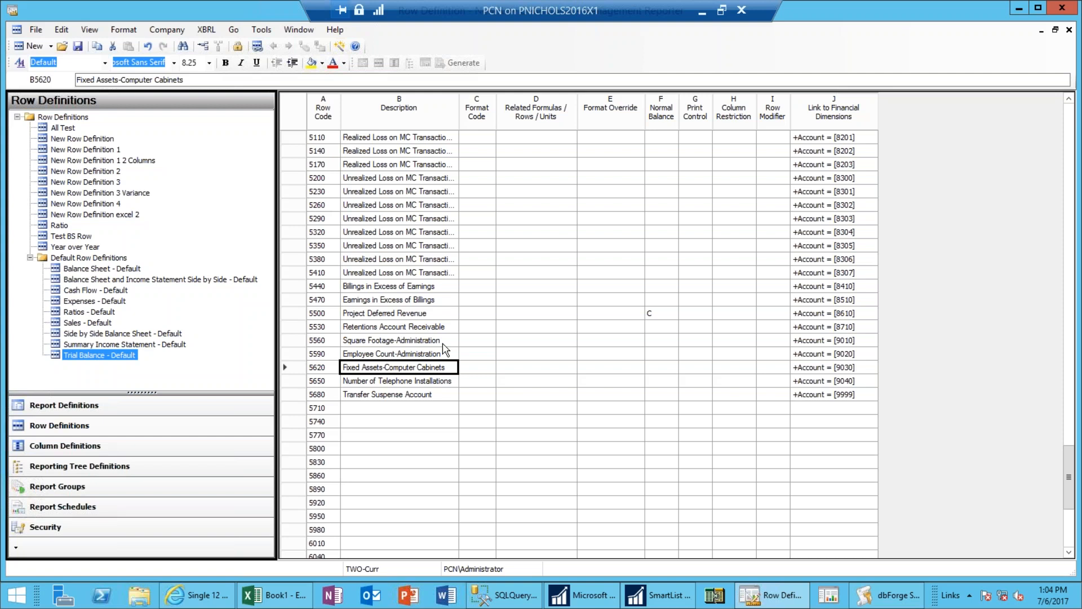
pyautogui.press('Down')
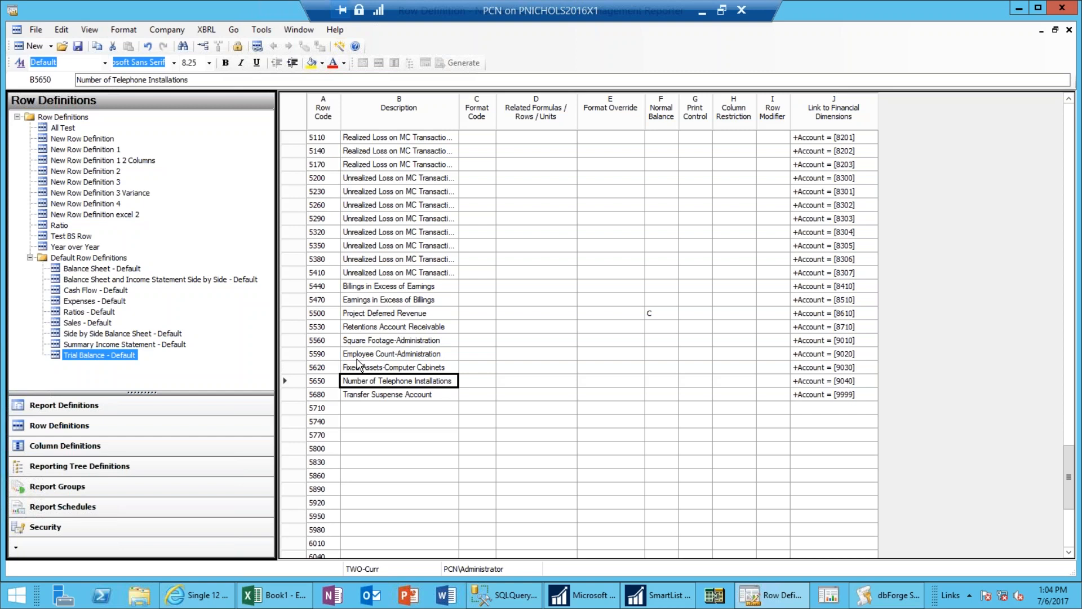
pyautogui.moveTo(299, 340); pyautogui.dragTo(297, 382)
pyautogui.rightClick(298, 382)
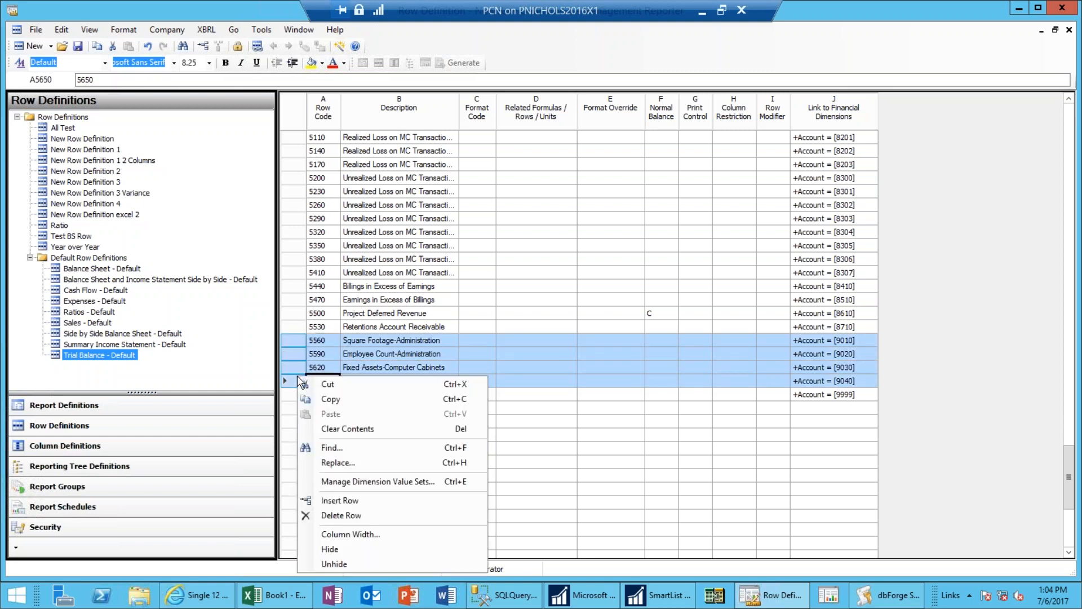
pyautogui.click(353, 518)
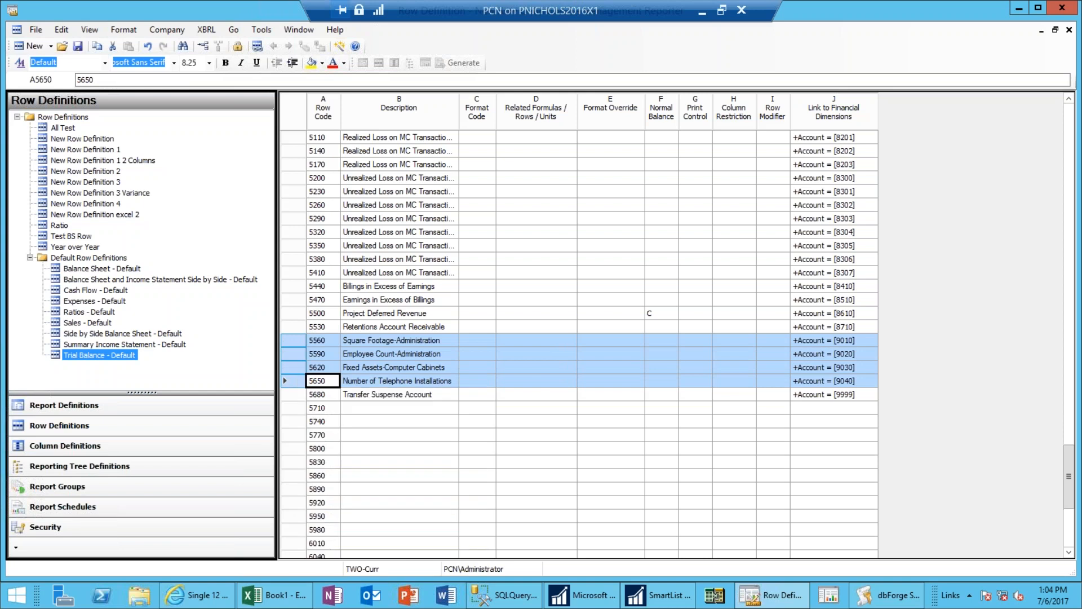
pyautogui.press('Up')
pyautogui.press('Right')
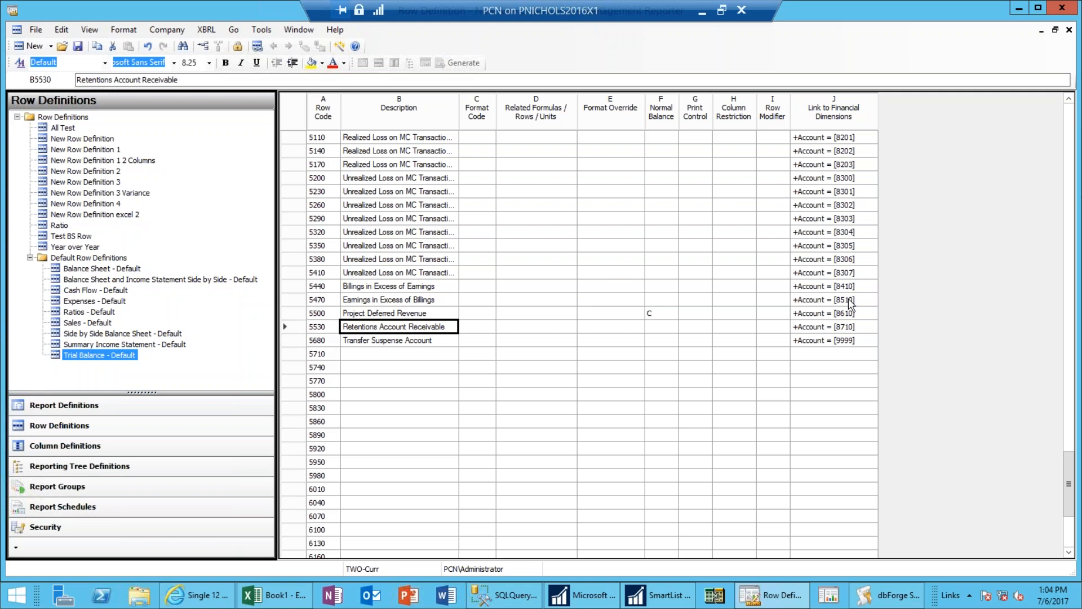
# - Widen the Description column so that the long account descriptions at the start of the row definition fit
pyautogui.hotkey('ctrl', 'Home')
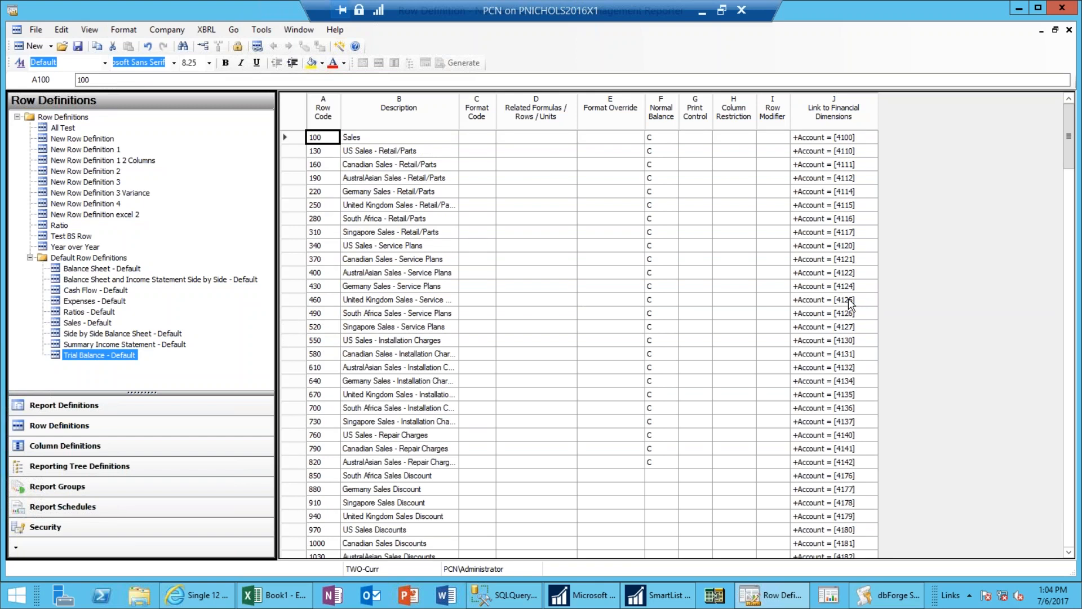
pyautogui.press('Tab')
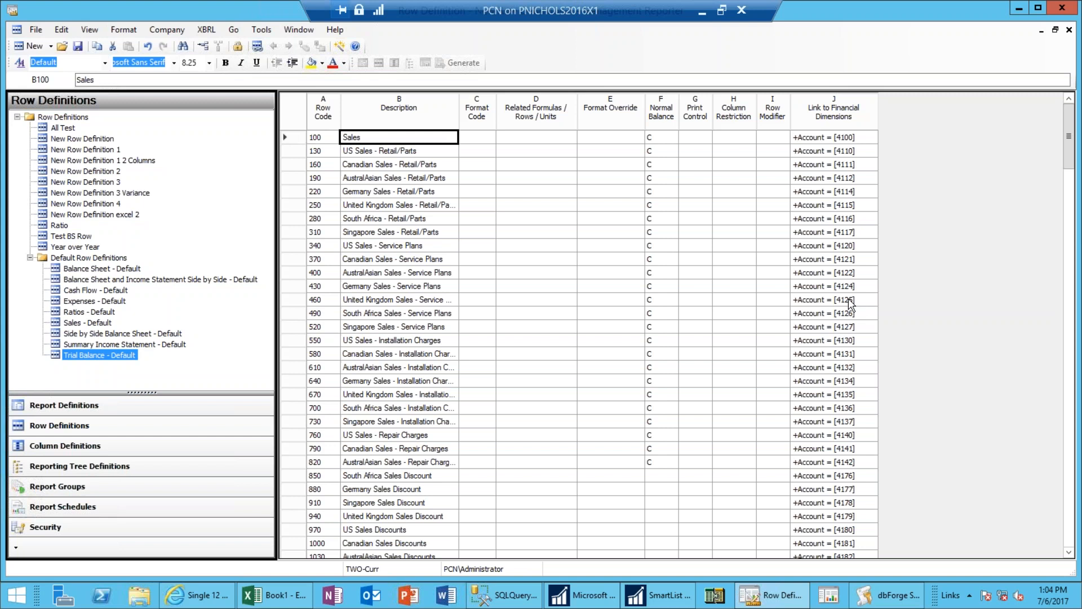
pyautogui.press('Down')
pyautogui.press('Down')
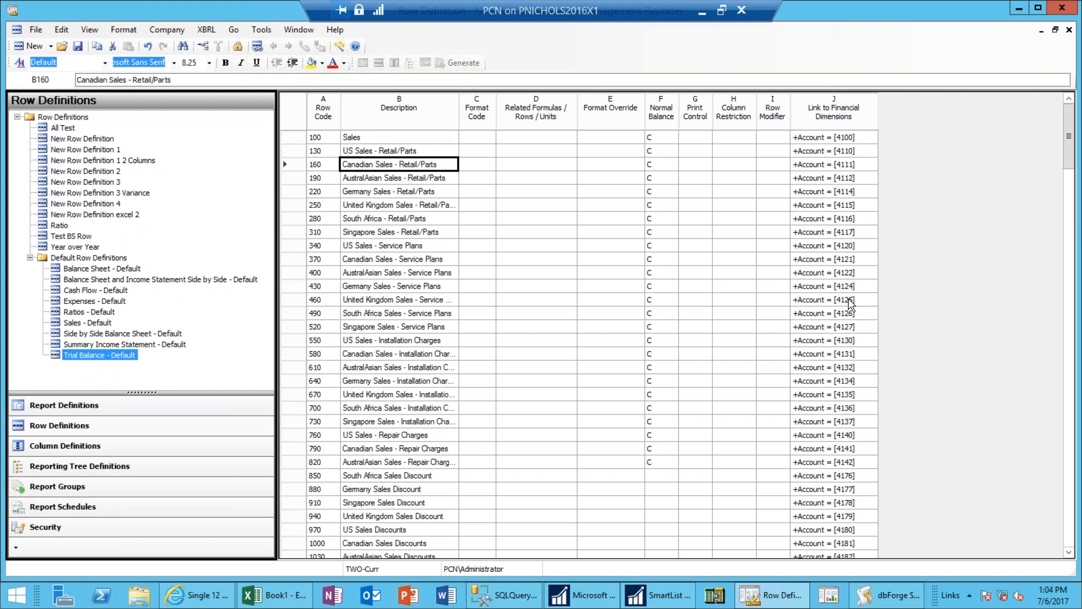
pyautogui.press('Down')
pyautogui.press('Down')
pyautogui.press('Down')
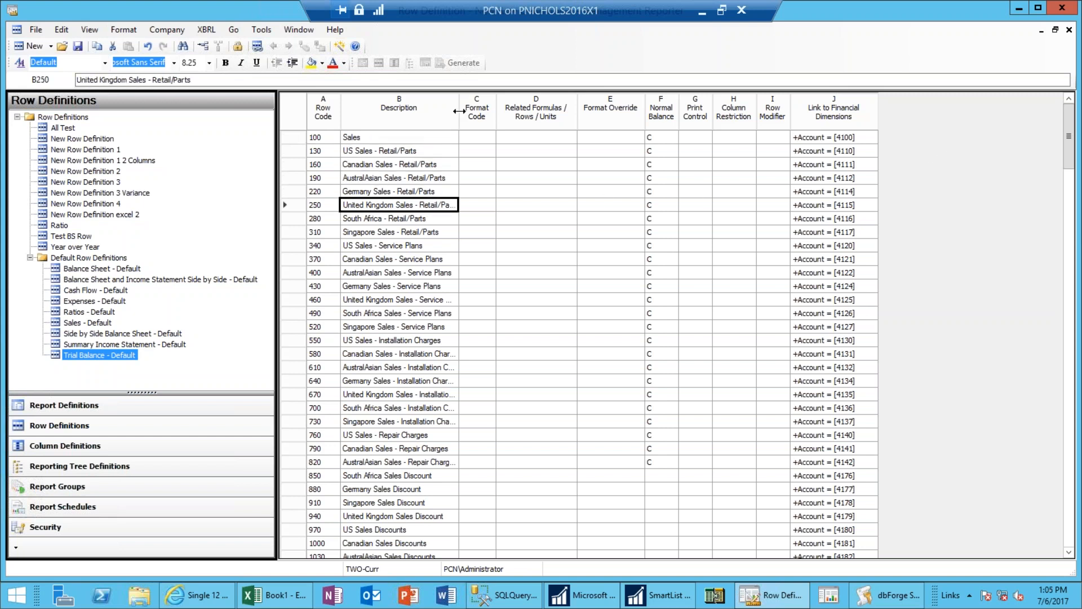
pyautogui.moveTo(457, 109); pyautogui.dragTo(515, 108)
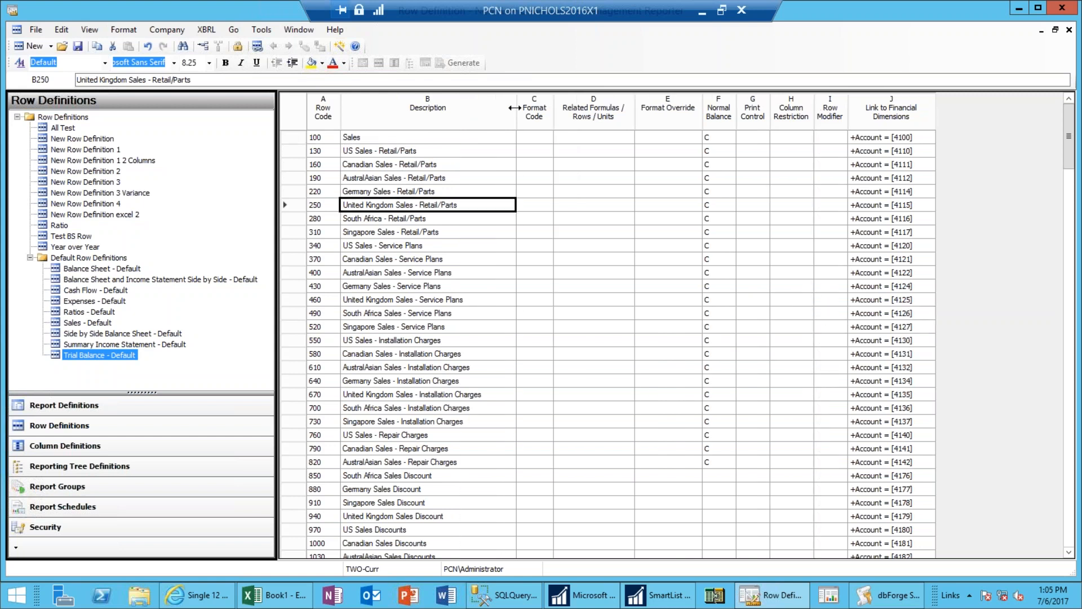
# - Review the account rows in the Description column from United Kingdom Sales - Retail/Parts down to the telephone, travel and meals expenses
pyautogui.press('Down')
pyautogui.press('Down')
pyautogui.press('Down')
pyautogui.press('Down')
pyautogui.press('Down')
pyautogui.press('Down')
pyautogui.press('Down')
pyautogui.press('Down')
pyautogui.press('Down')
pyautogui.press('Down')
pyautogui.press('Down')
pyautogui.press('Down')
pyautogui.press('Down')
pyautogui.press('Down')
pyautogui.press('Down')
pyautogui.press('Down')
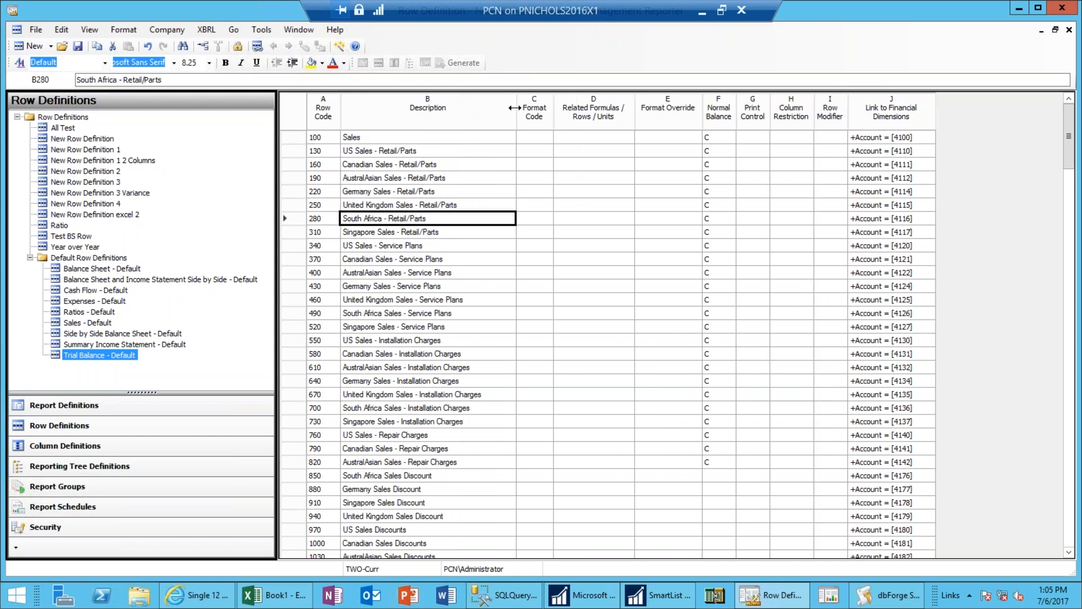
pyautogui.press('Down')
pyautogui.press('Down')
pyautogui.press('Down')
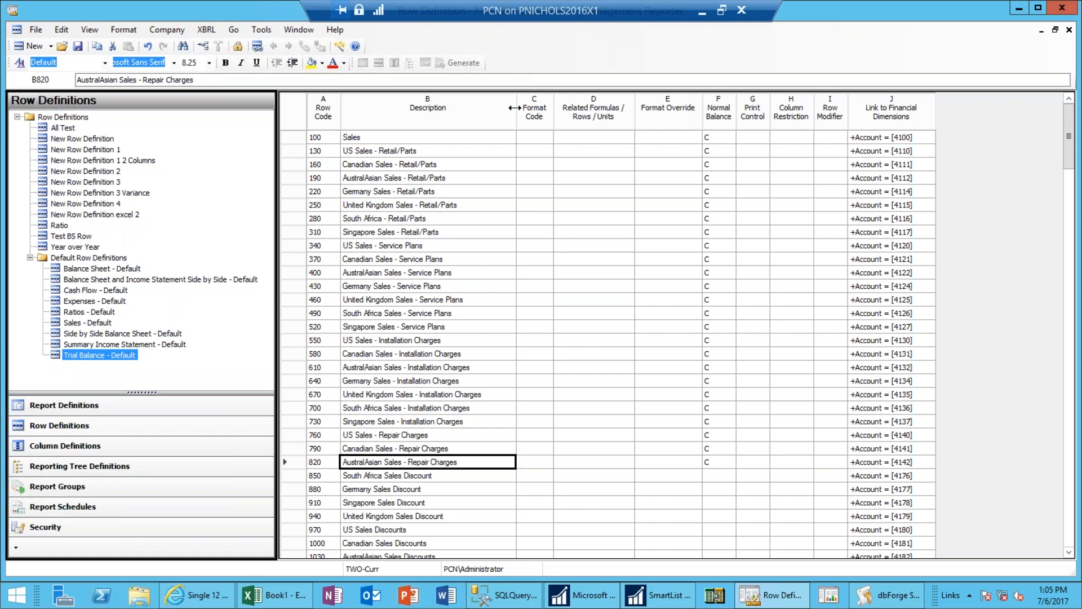
pyautogui.press('Down')
pyautogui.press('Down')
pyautogui.press('Down')
pyautogui.press('Down')
pyautogui.press('Down')
pyautogui.press('Down')
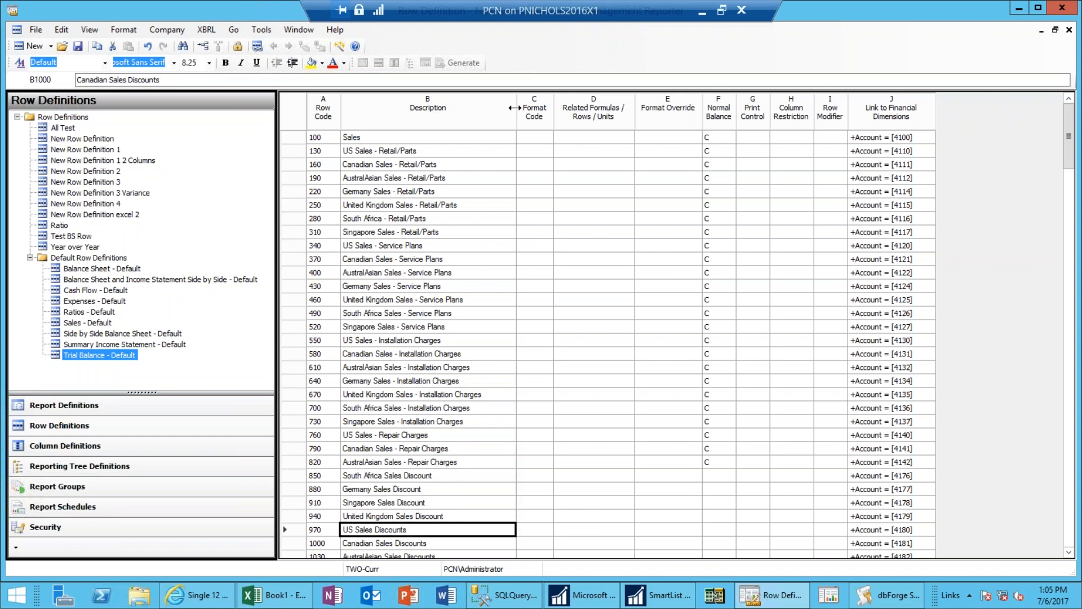
pyautogui.press('Down')
pyautogui.press('Down')
pyautogui.press('Down')
pyautogui.press('Down')
pyautogui.press('Down')
pyautogui.press('Down')
pyautogui.press('Down')
pyautogui.press('Down')
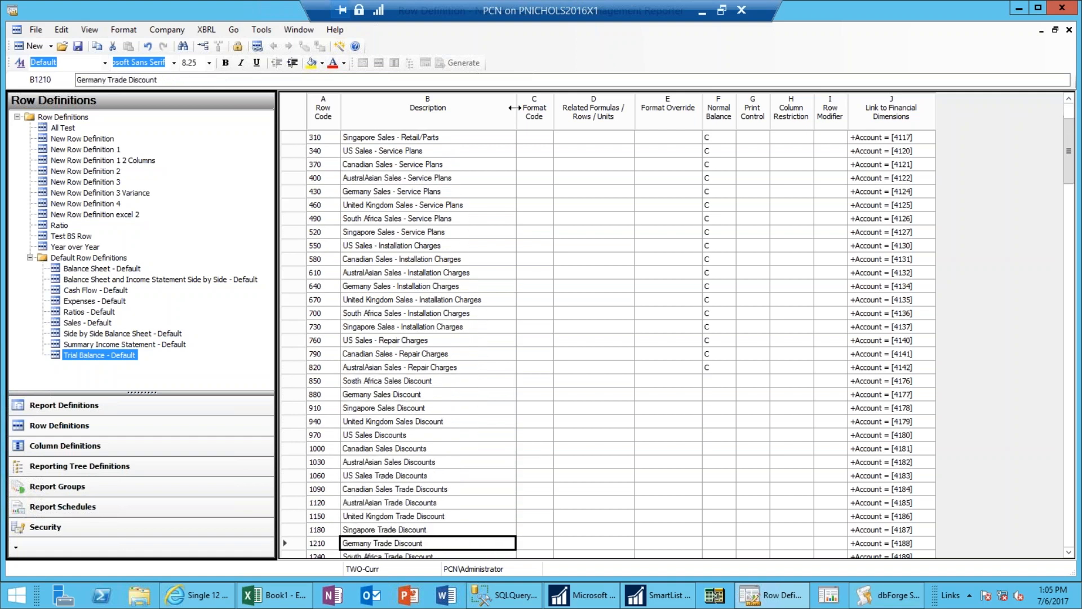
pyautogui.press('Down')
pyautogui.press('Down')
pyautogui.press('Down')
pyautogui.press('Down')
pyautogui.press('Down')
pyautogui.press('Down')
pyautogui.press('Down')
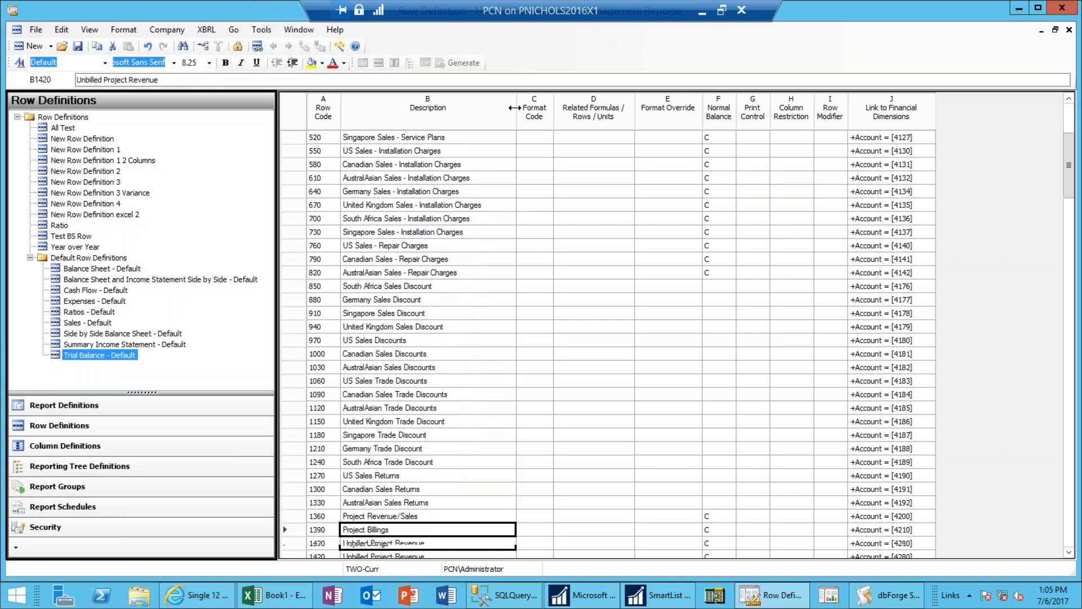
pyautogui.press('Down')
pyautogui.press('Down')
pyautogui.press('Down')
pyautogui.press('Down')
pyautogui.press('Down')
pyautogui.press('Down')
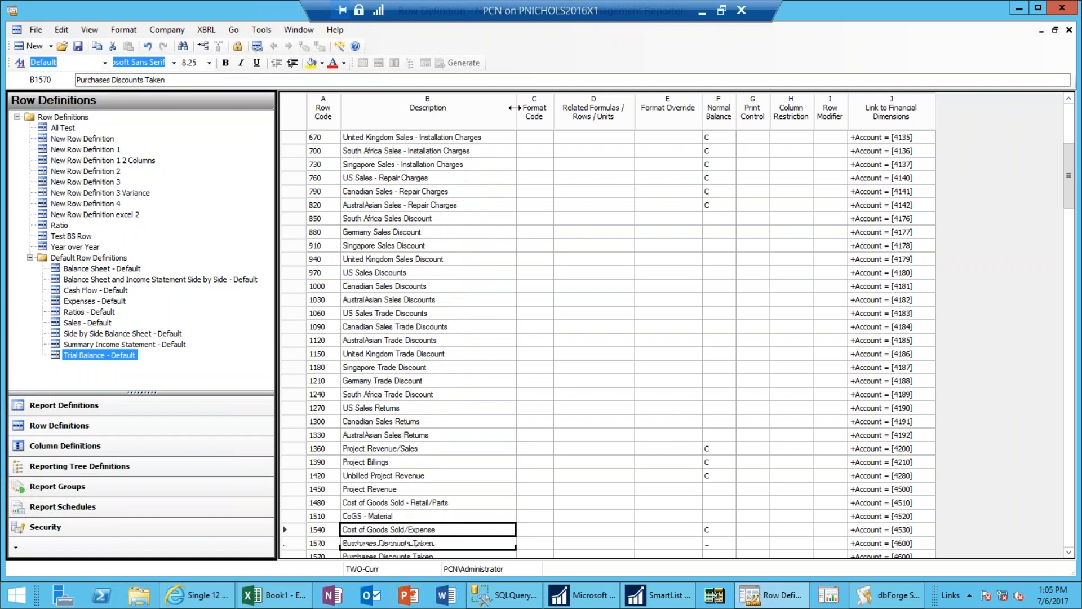
pyautogui.press('Down')
pyautogui.press('Down')
pyautogui.press('Down')
pyautogui.press('Down')
pyautogui.press('Down')
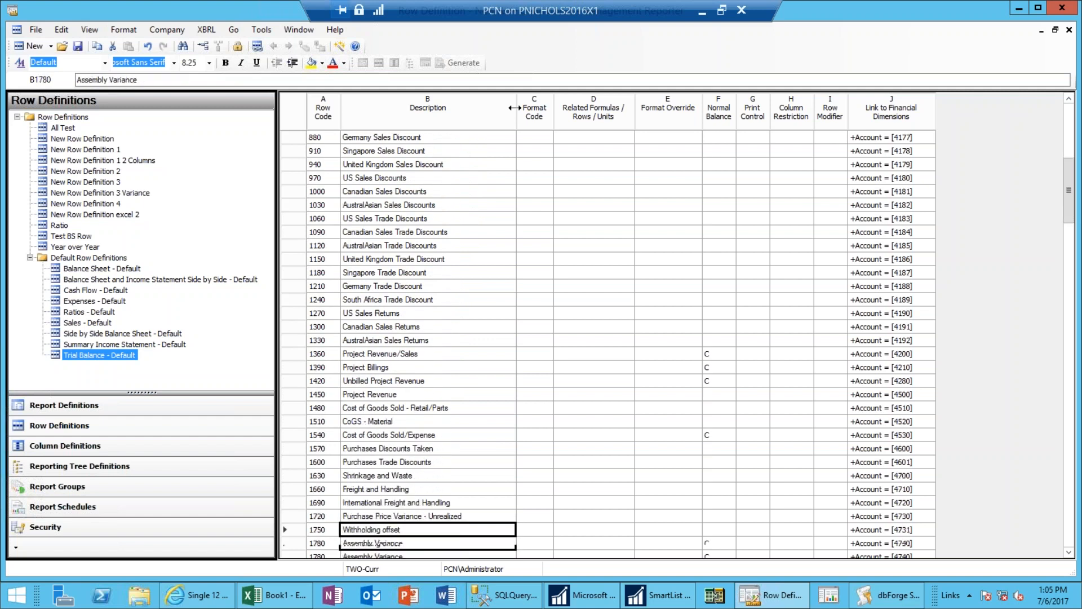
pyautogui.press('Down')
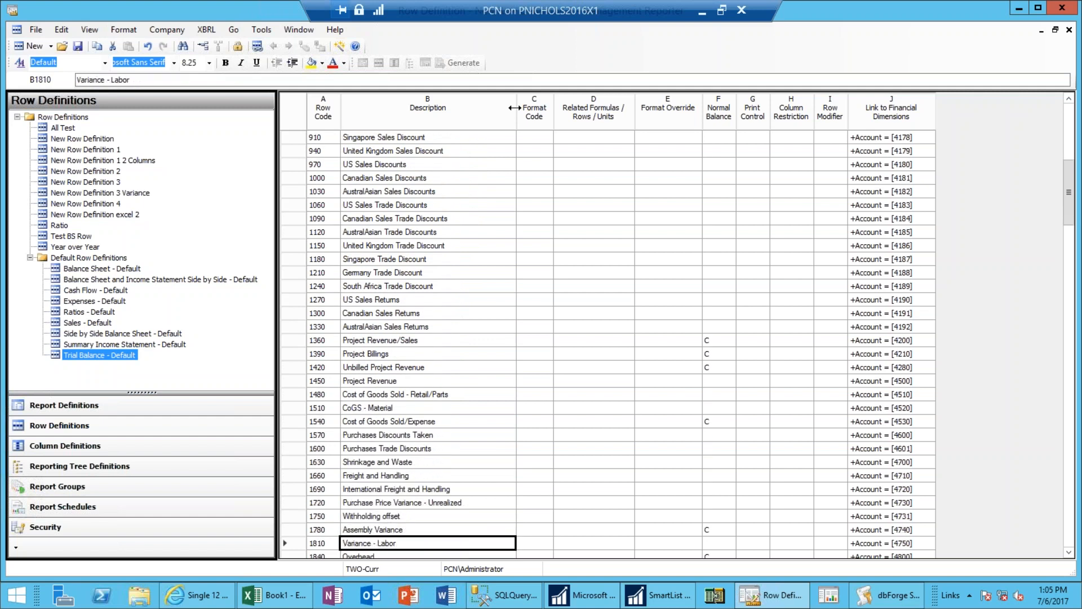
pyautogui.press('Down')
pyautogui.press('Down')
pyautogui.press('Down')
pyautogui.press('Down')
pyautogui.press('Down')
pyautogui.press('Down')
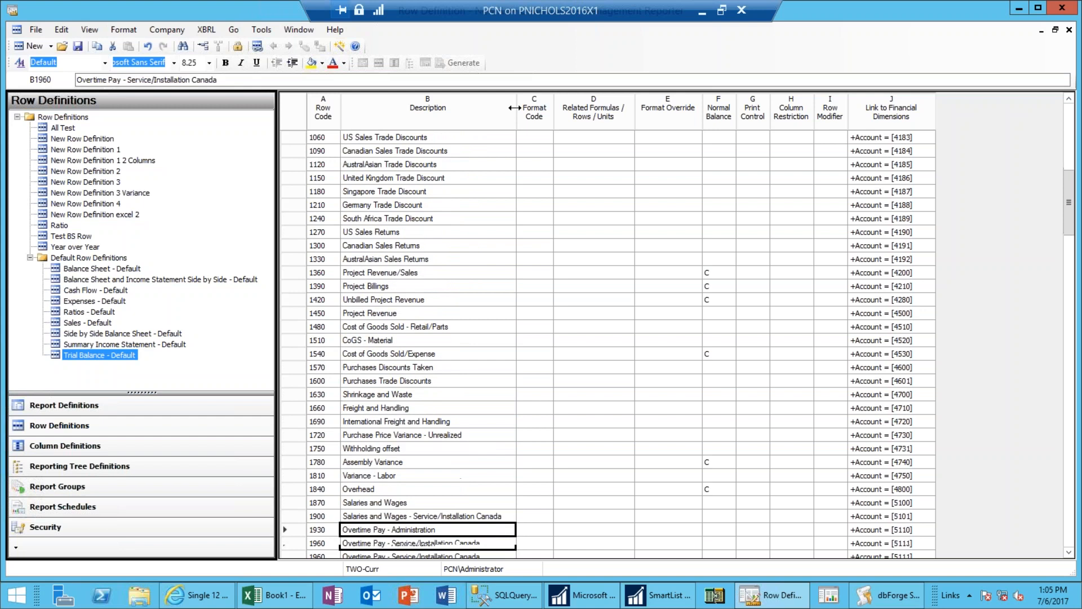
pyautogui.press('Down')
pyautogui.press('Down')
pyautogui.press('Down')
pyautogui.press('Down')
pyautogui.press('Down')
pyautogui.press('Down')
pyautogui.press('Down')
pyautogui.press('Down')
pyautogui.press('Down')
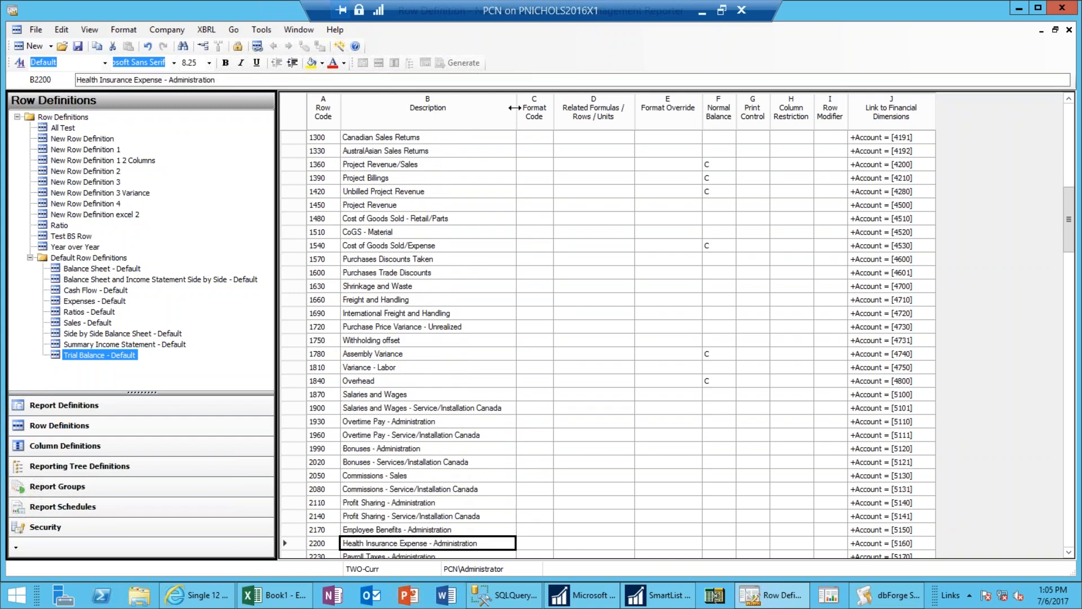
pyautogui.press('Down')
pyautogui.press('Down')
pyautogui.press('Down')
pyautogui.press('Down')
pyautogui.press('Down')
pyautogui.press('Down')
pyautogui.press('Down')
pyautogui.press('Down')
pyautogui.press('Down')
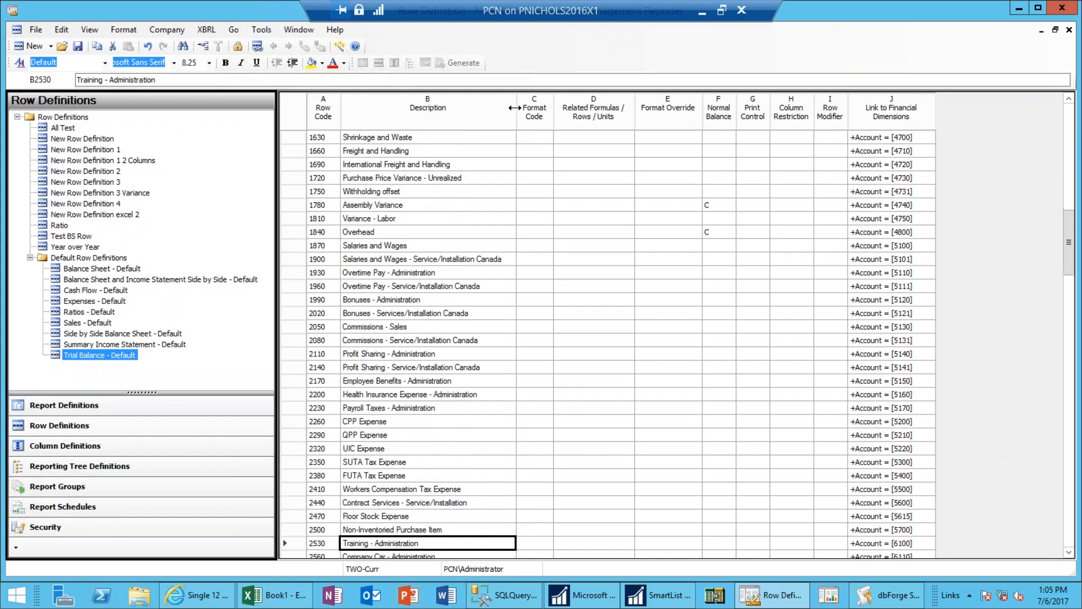
pyautogui.press('Down')
pyautogui.press('Down')
pyautogui.press('Down')
pyautogui.press('Down')
pyautogui.press('Down')
pyautogui.press('Down')
pyautogui.press('Down')
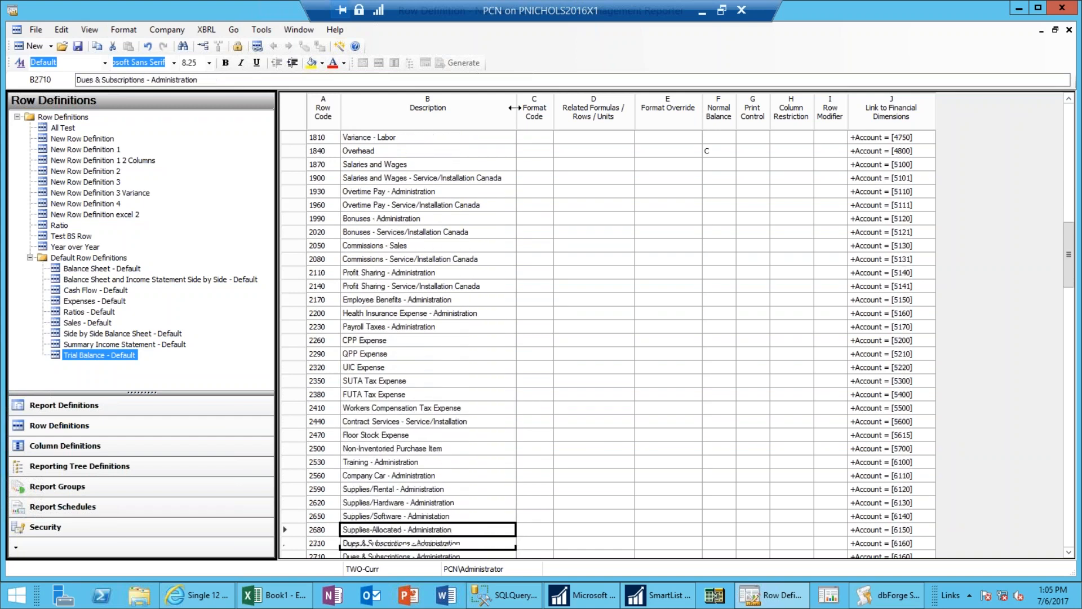
pyautogui.press('Down')
pyautogui.press('Down')
pyautogui.press('Down')
pyautogui.press('Down')
pyautogui.press('Down')
pyautogui.press('Down')
pyautogui.press('Down')
pyautogui.press('Down')
pyautogui.press('Down')
pyautogui.press('Down')
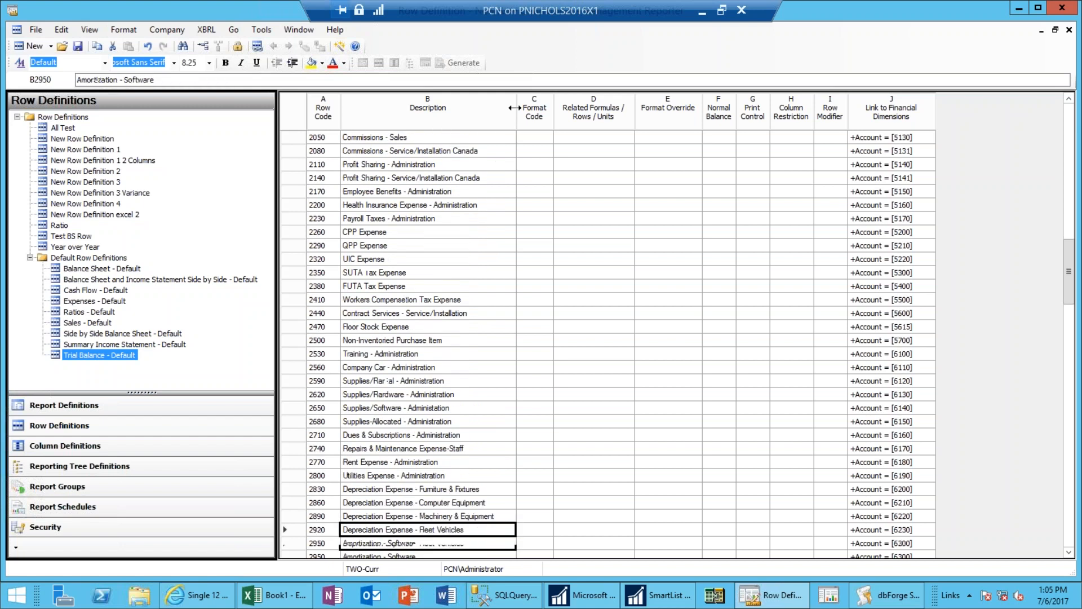
pyautogui.press('Down')
pyautogui.press('Down')
pyautogui.press('Down')
pyautogui.press('Down')
pyautogui.press('Down')
pyautogui.press('Down')
pyautogui.press('Down')
pyautogui.press('Down')
pyautogui.press('Down')
pyautogui.press('Down')
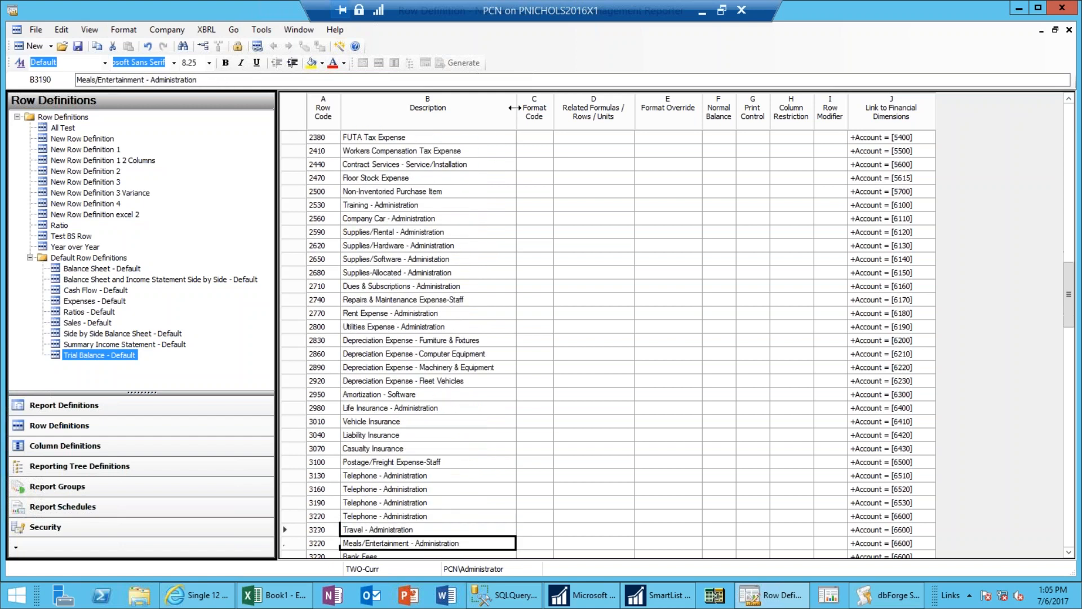
# - Return to the first row, Sales, and examine its columns from Row Code across to Row Modifier
pyautogui.press('pageup')
pyautogui.press('pageup')
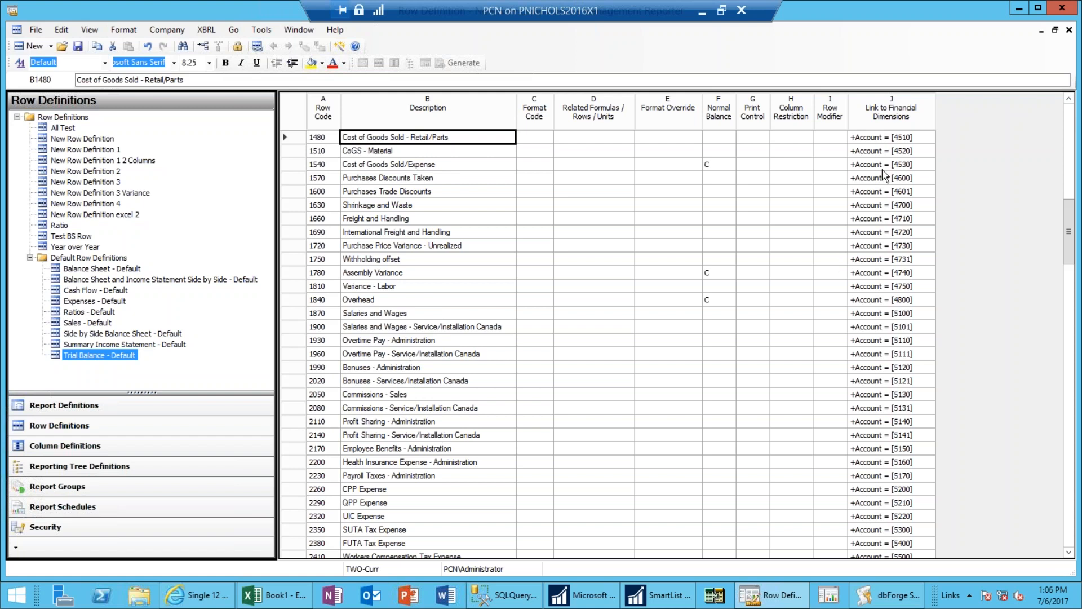
pyautogui.moveTo(1069, 226); pyautogui.dragTo(1069, 130)
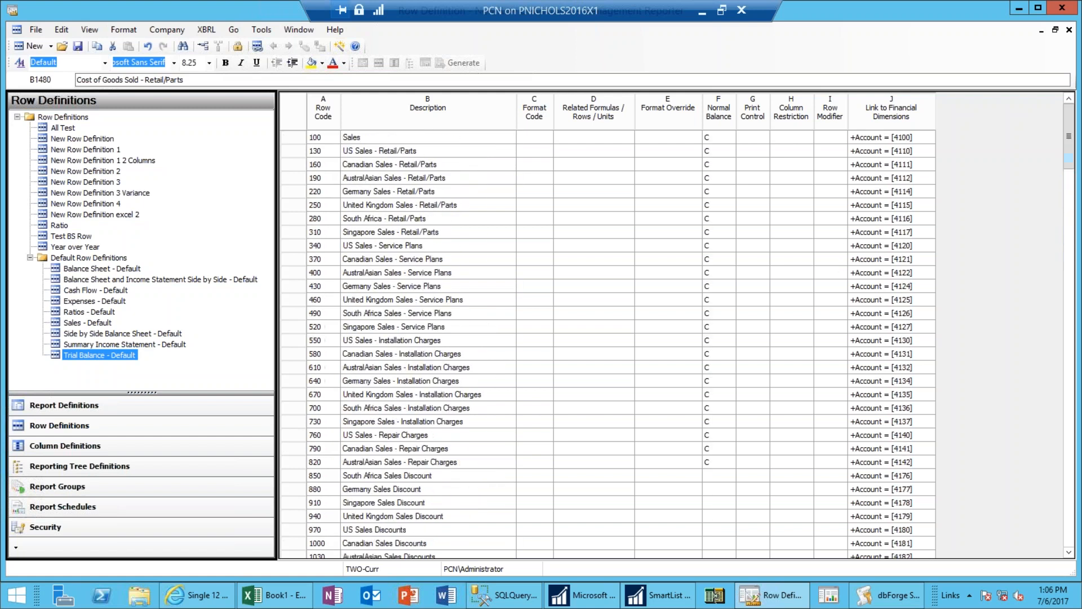
pyautogui.click(629, 226)
pyautogui.hotkey('ctrl', 'Home')
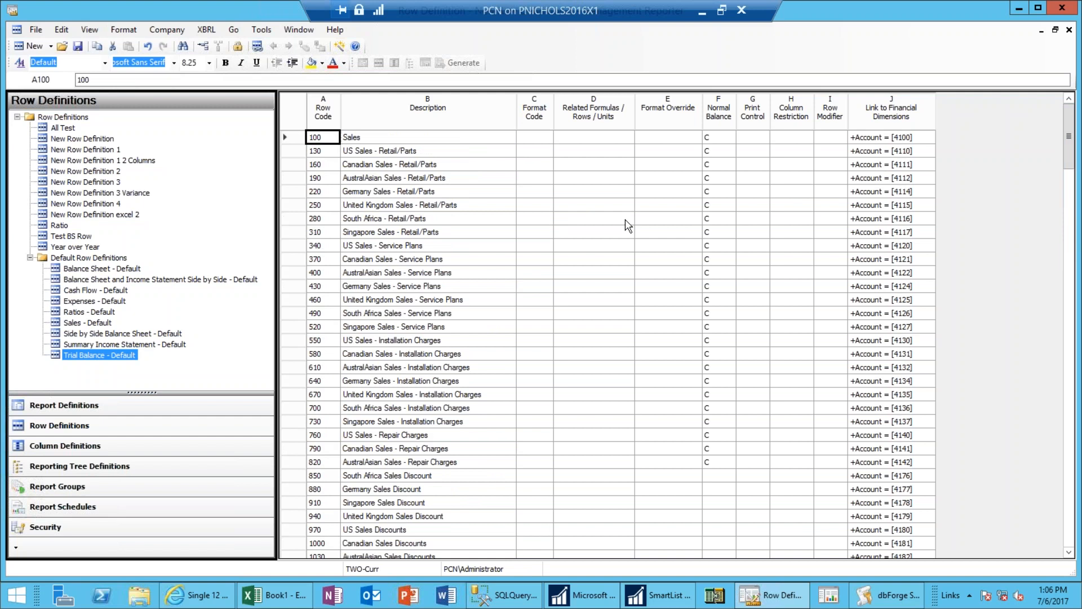
pyautogui.press('Right')
pyautogui.press('Right')
pyautogui.press('Right')
pyautogui.press('Right')
pyautogui.press('Right')
pyautogui.press('Right')
pyautogui.press('Right')
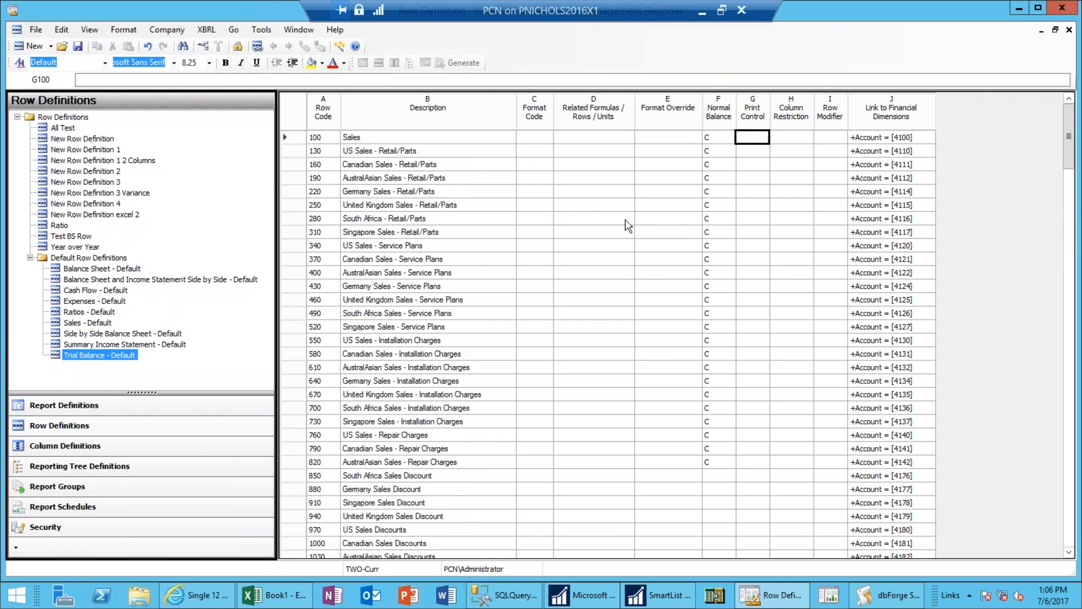
pyautogui.press('Right')
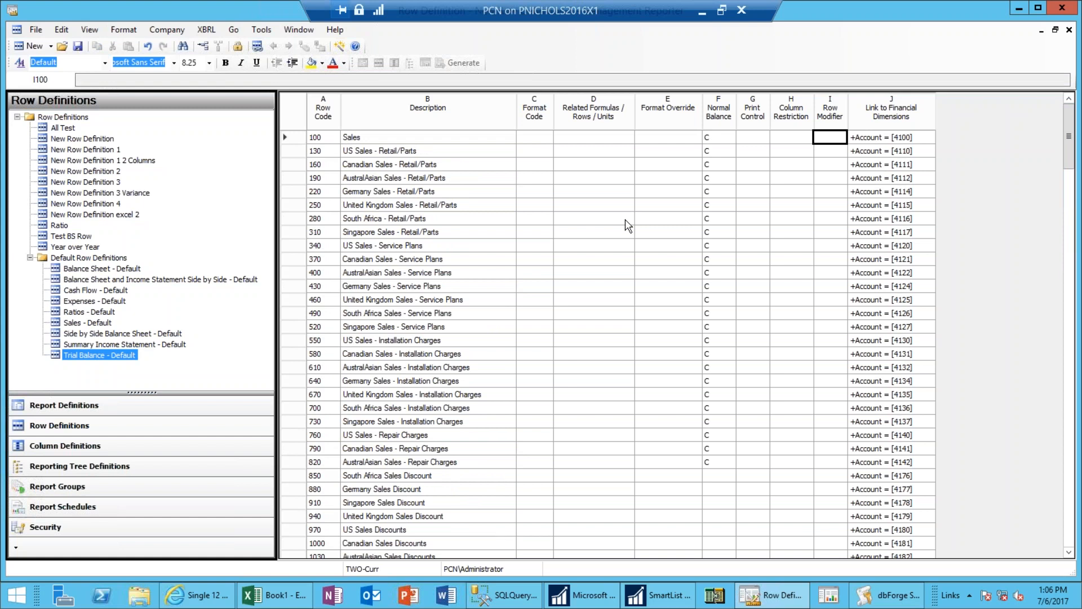
# - Examine the sales rows down to United Kingdom Sales Discount, ending at that row's Link to Financial Dimensions
pyautogui.press('Down')
pyautogui.press('Down')
pyautogui.press('Down')
pyautogui.press('Down')
pyautogui.press('Down')
pyautogui.press('Down')
pyautogui.press('Down')
pyautogui.press('Down')
pyautogui.press('Down')
pyautogui.press('Down')
pyautogui.press('Down')
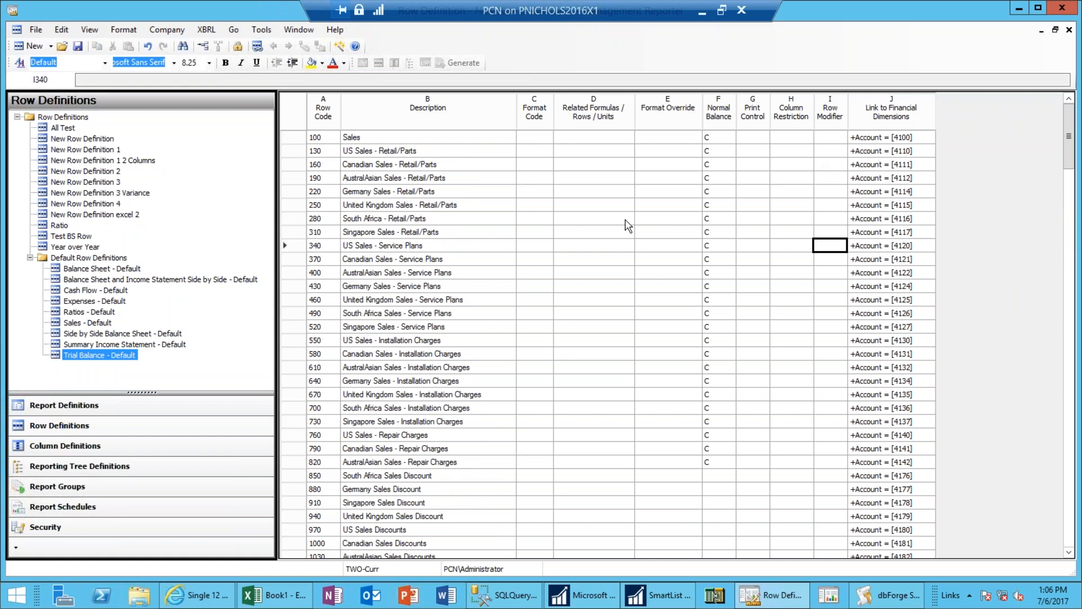
pyautogui.press('Down')
pyautogui.press('Down')
pyautogui.press('Down')
pyautogui.press('Down')
pyautogui.press('Down')
pyautogui.press('Down')
pyautogui.press('Down')
pyautogui.press('Down')
pyautogui.press('Down')
pyautogui.press('Down')
pyautogui.press('Down')
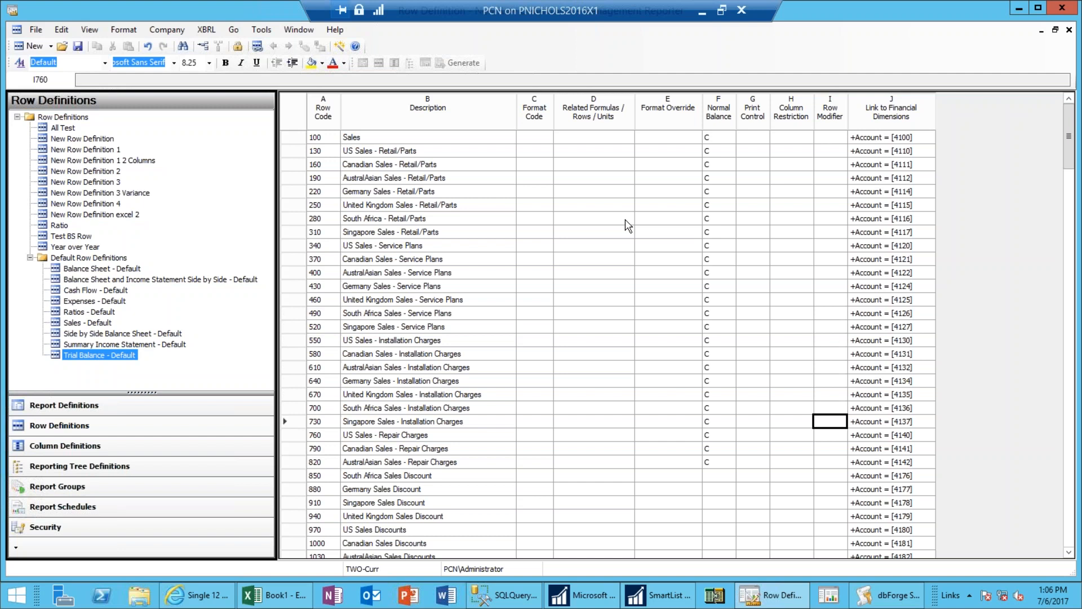
pyautogui.press('Down')
pyautogui.press('Down')
pyautogui.press('Down')
pyautogui.press('Down')
pyautogui.press('Down')
pyautogui.press('Down')
pyautogui.press('Right')
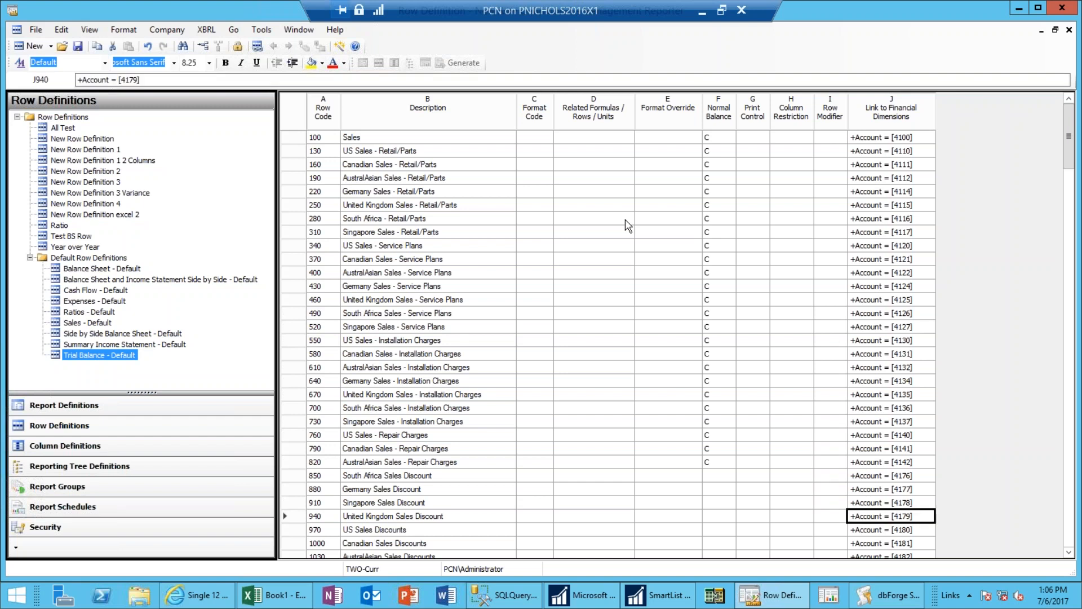
# - Examine the United Kingdom Sales Discount row back to its description and the Singapore Sales Discount row across to Format Override
pyautogui.press('Left')
pyautogui.press('Left')
pyautogui.press('Left')
pyautogui.press('Left')
pyautogui.press('Left')
pyautogui.press('Left')
pyautogui.press('Left')
pyautogui.press('Left')
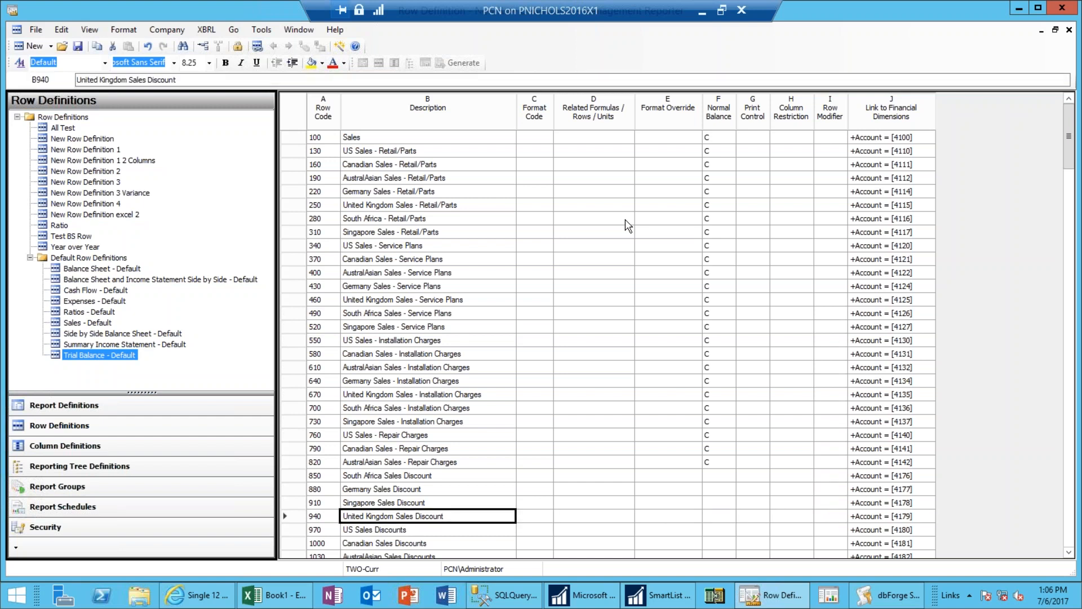
pyautogui.press('Up')
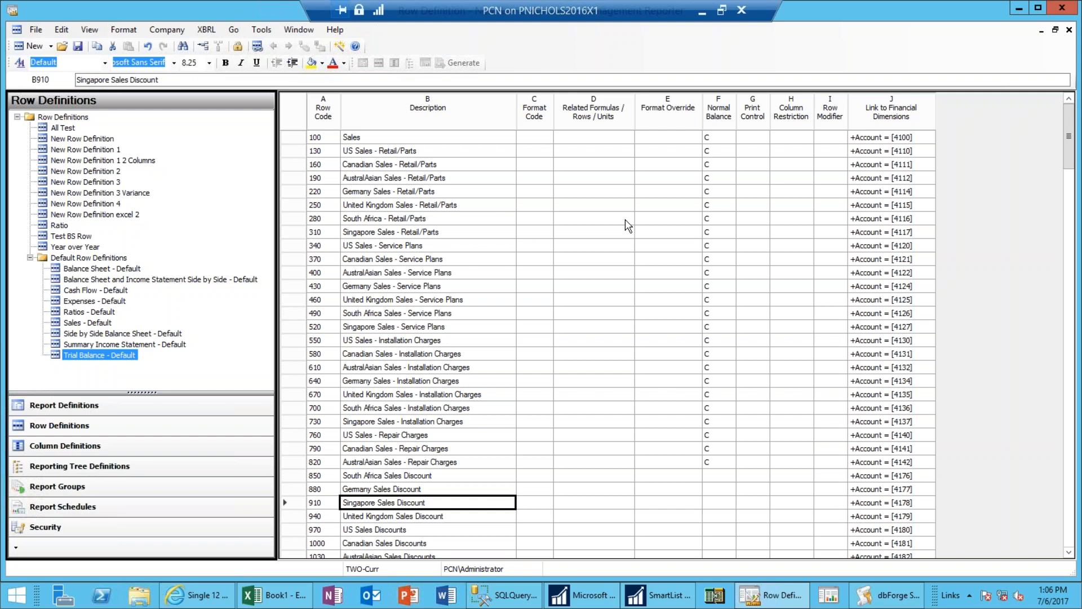
pyautogui.press('Right')
pyautogui.press('Right')
pyautogui.press('Right')
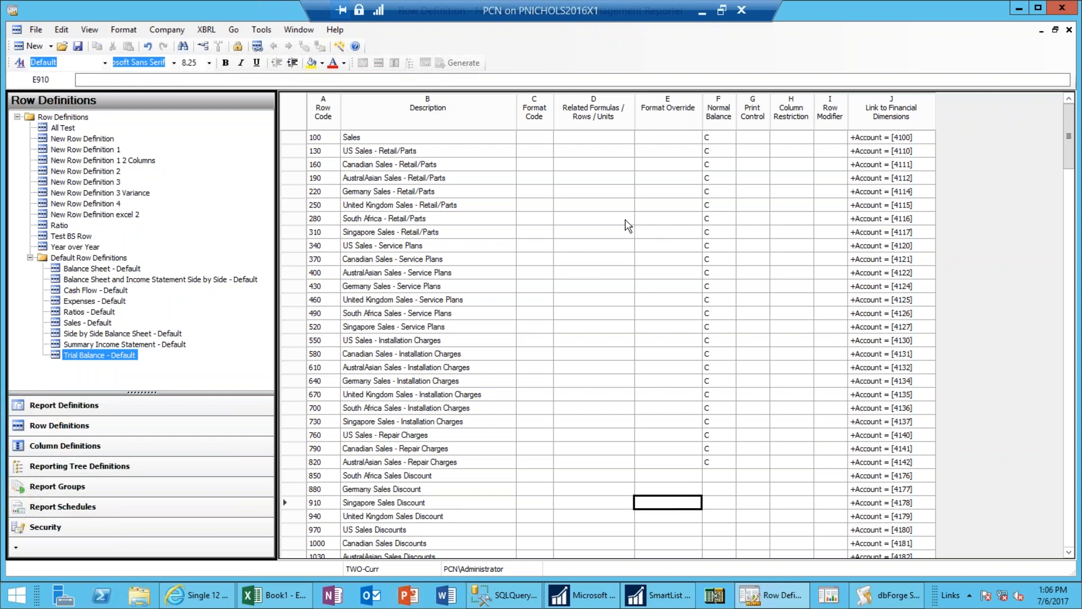
# - Examine where sales end and discounts begin, checking Link to Financial Dimensions for South Africa Sales Discount and AustralAsian Sales - Repair Charges
pyautogui.press('Right')
pyautogui.press('Right')
pyautogui.press('Up')
pyautogui.press('Up')
pyautogui.press('Right')
pyautogui.press('Right')
pyautogui.press('Right')
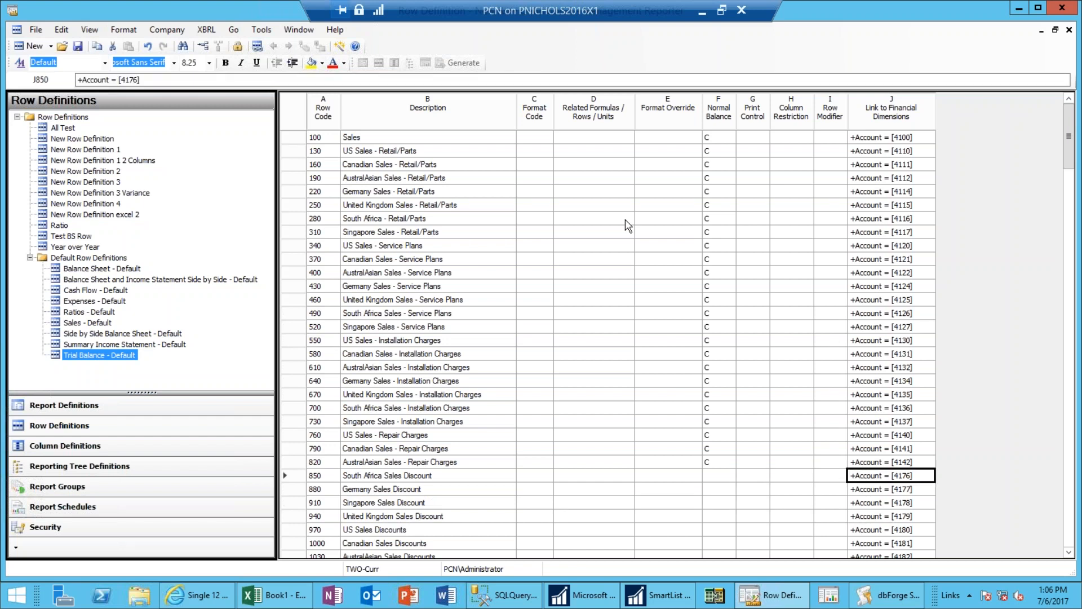
pyautogui.press('Up')
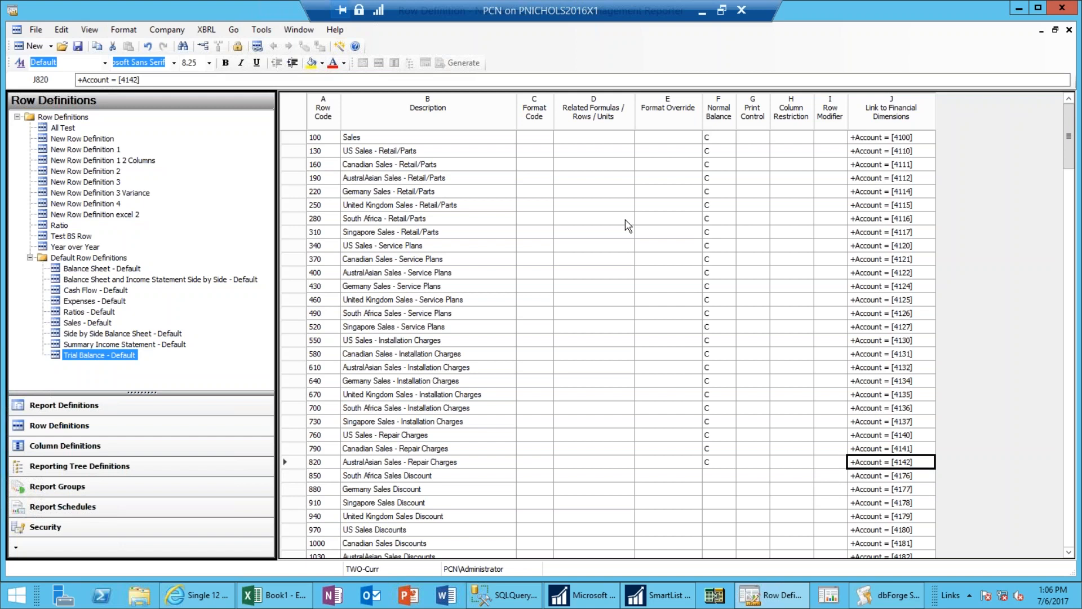
pyautogui.press('Down')
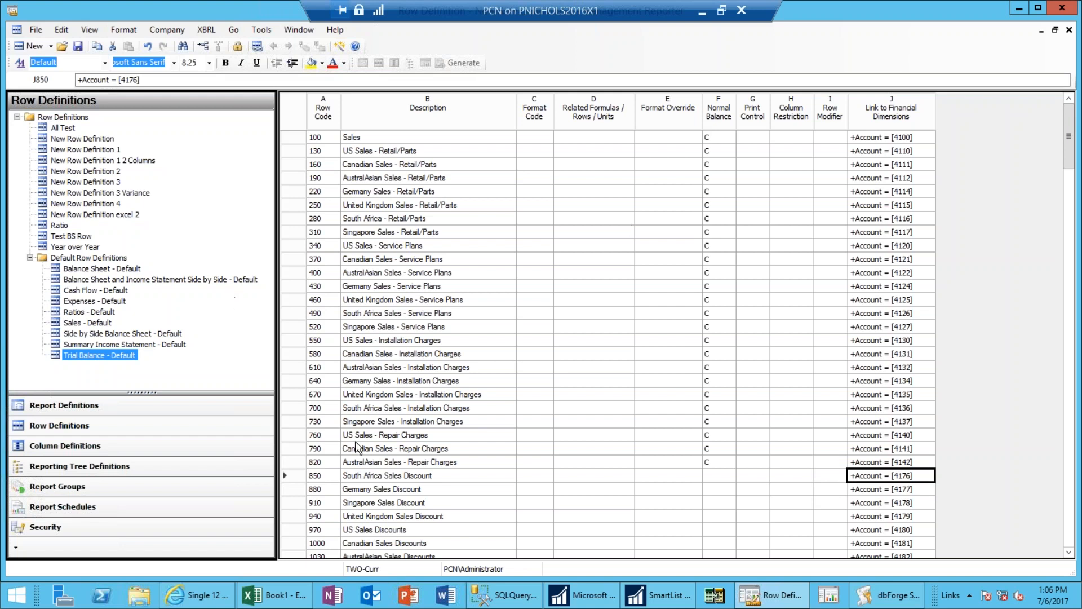
# - Insert two blank rows between AustralAsian Sales - Repair Charges and South Africa Sales Discount
pyautogui.click(288, 478)
pyautogui.rightClick(291, 484)
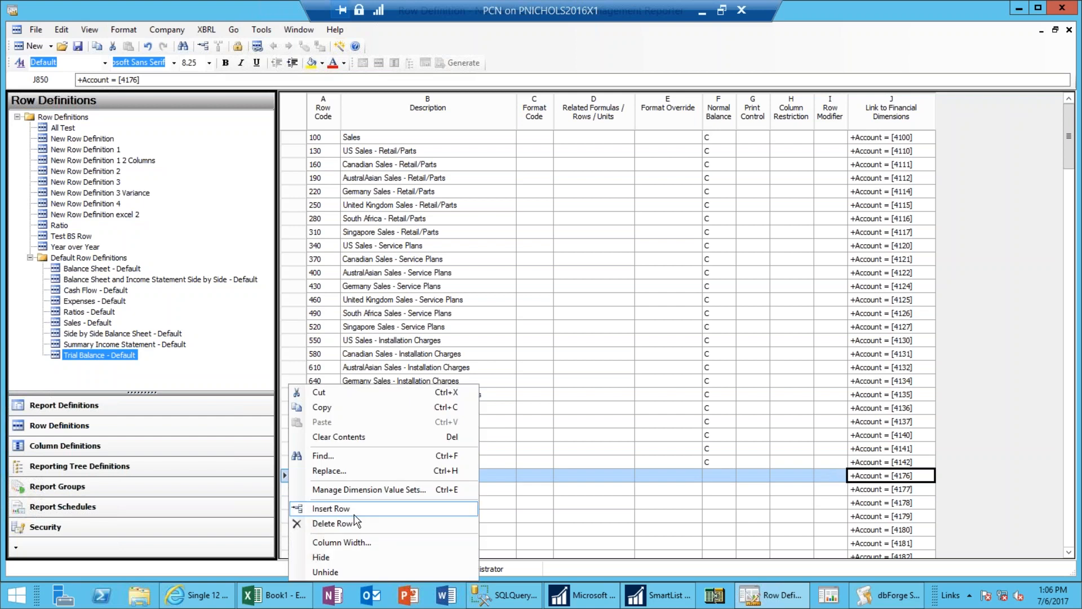
pyautogui.click(332, 509)
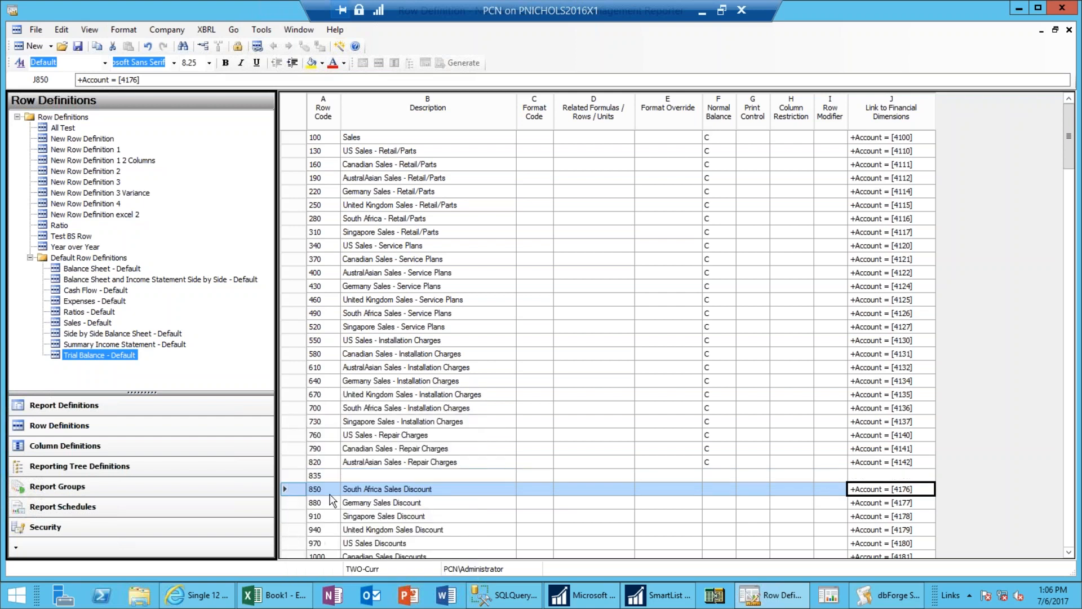
pyautogui.click(291, 476)
pyautogui.rightClick(291, 476)
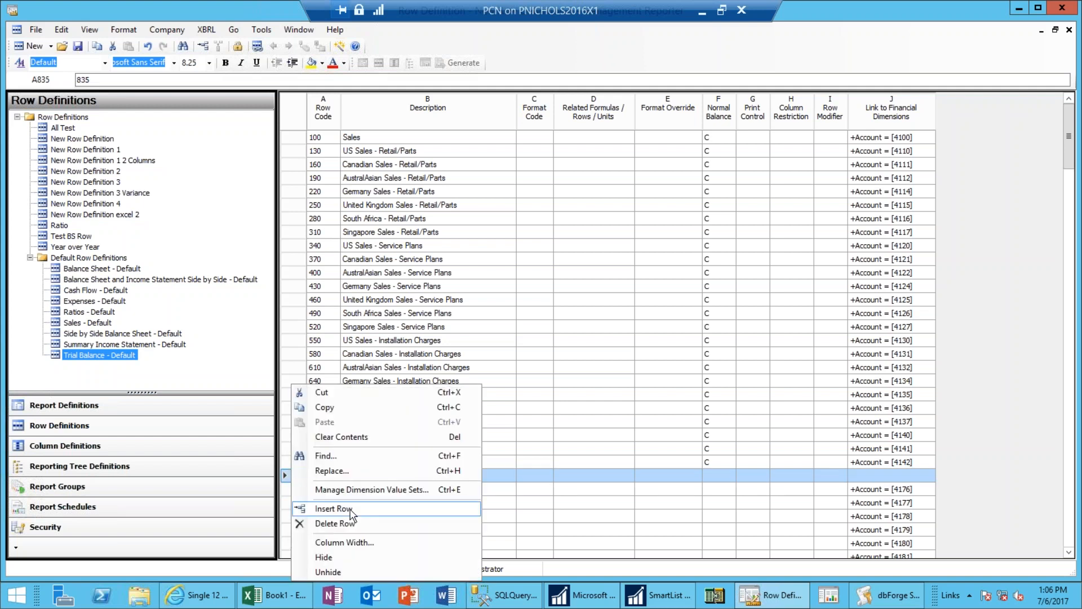
pyautogui.click(350, 510)
# - Enter the description Sales for the first blank row below AustralAsian Sales - Repair Charges
pyautogui.click(474, 479)
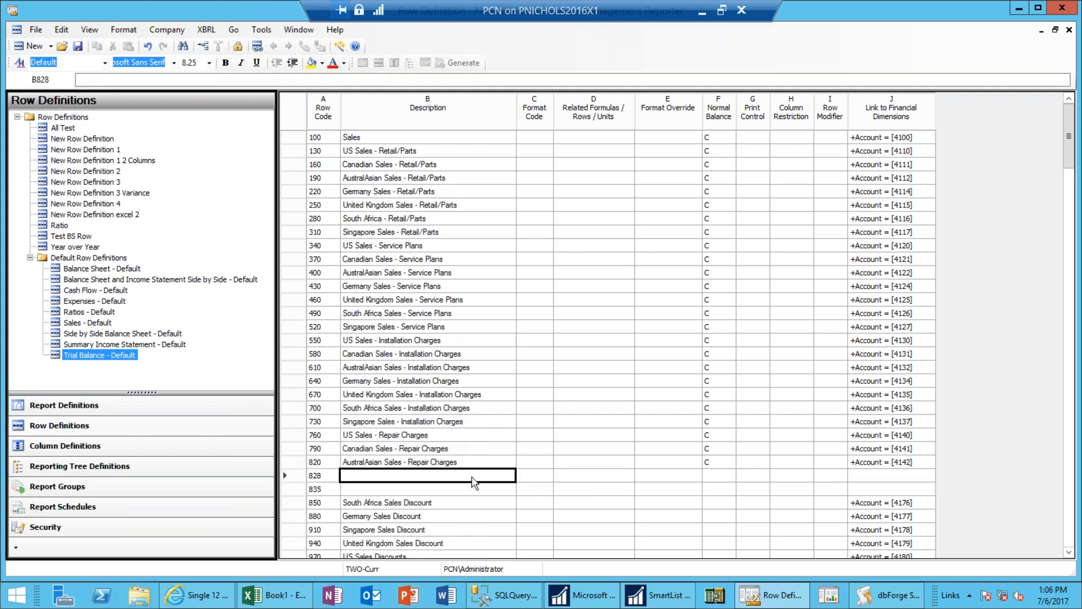
pyautogui.write('Sales')
pyautogui.press('Return')
pyautogui.press('Right')
pyautogui.press('Right')
pyautogui.press('Right')
pyautogui.press('Left')
pyautogui.press('Left')
pyautogui.press('Left')
# - Set the new Sales row's format code to TOT (Total of other rows)
pyautogui.press('Right')
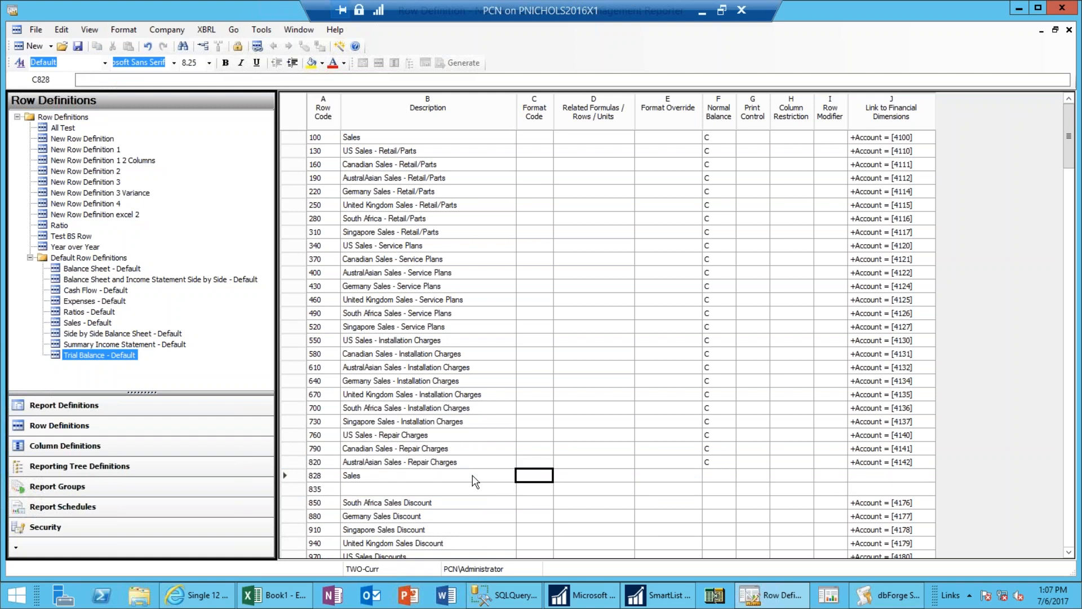
pyautogui.write('tot')
pyautogui.press('Tab')
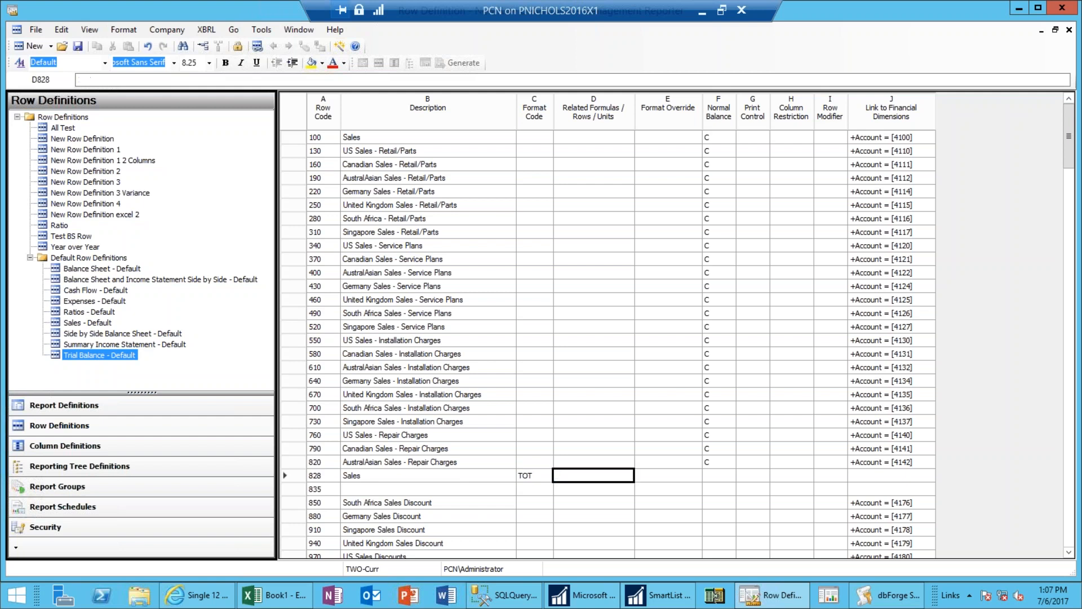
pyautogui.press('Left')
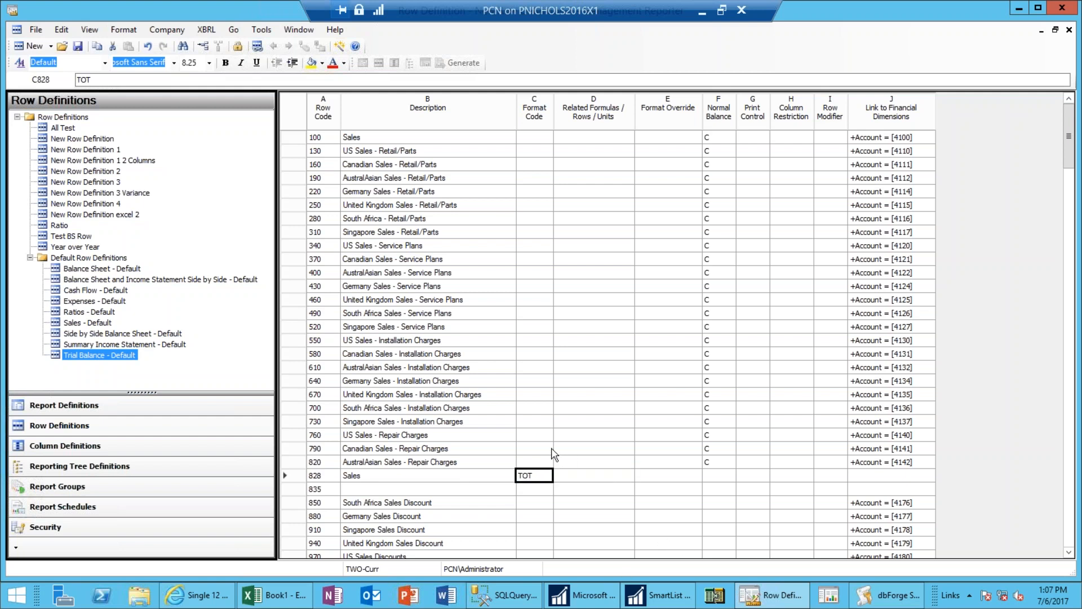
pyautogui.doubleClick(541, 480)
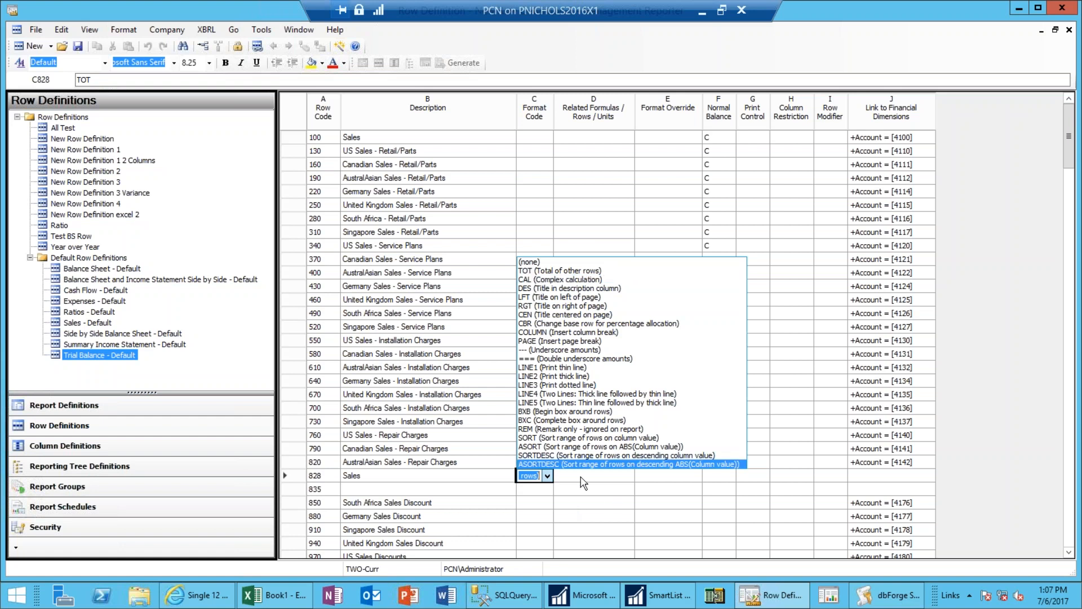
pyautogui.click(536, 271)
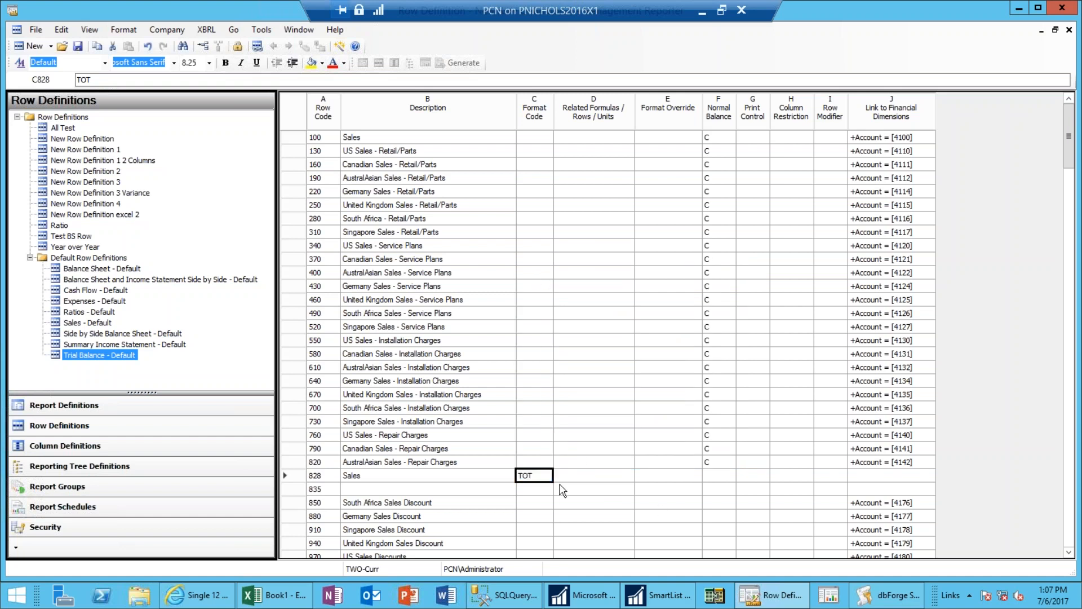
# - Enter 100:820 as the related rows for the Sales total row
pyautogui.click(614, 480)
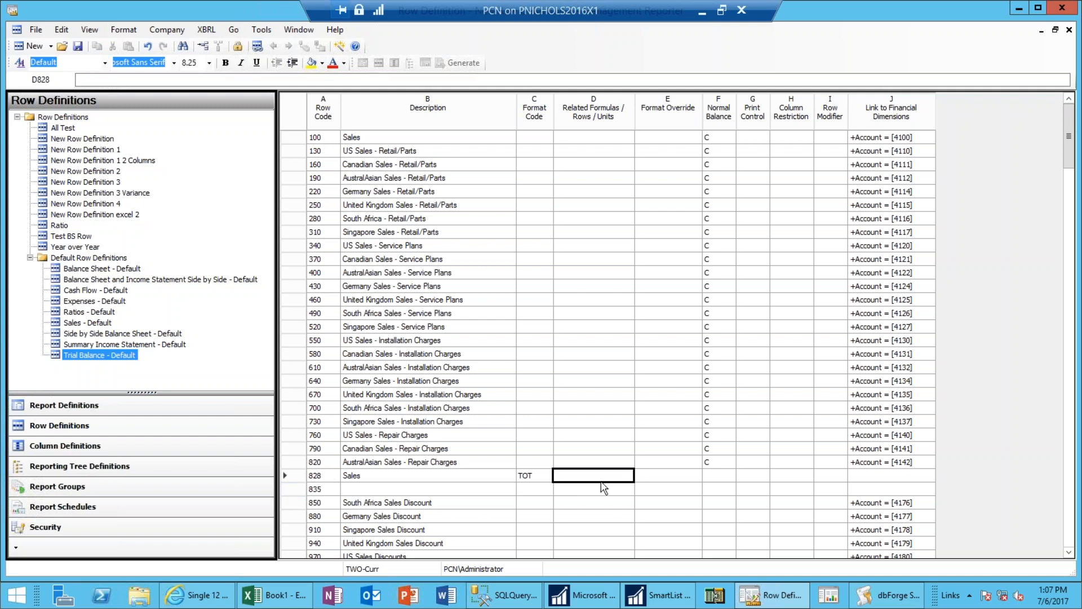
pyautogui.write('100:820')
pyautogui.press('Tab')
pyautogui.click(593, 475)
pyautogui.press('Left')
pyautogui.press('Left')
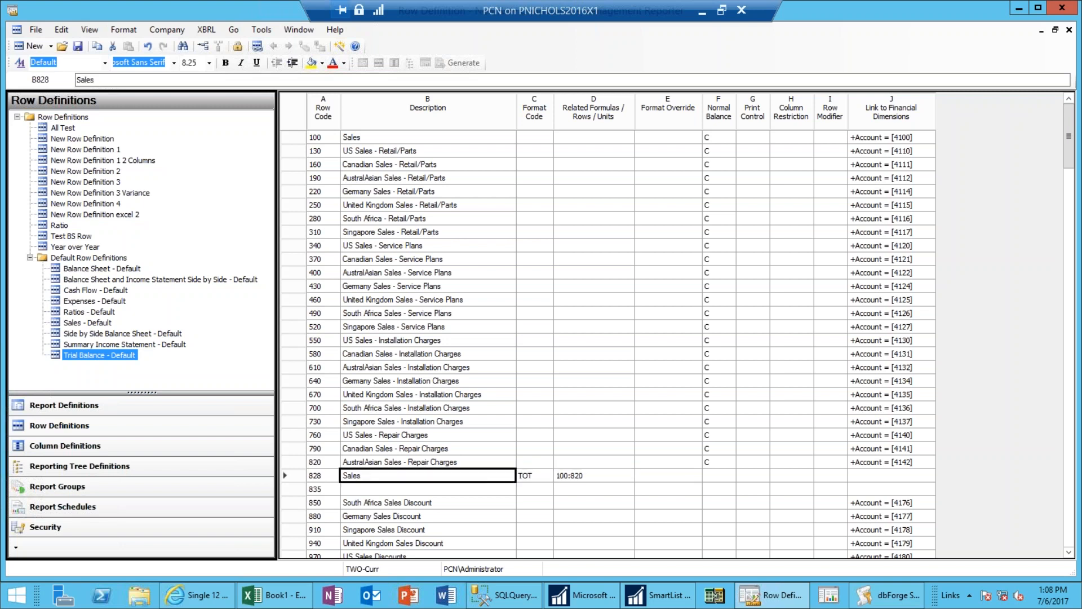
# - Set the Print Control of the first row, Sales (row code 100), to NP (Non-printing row)
pyautogui.press('Right')
pyautogui.press('Right')
pyautogui.press('Up')
pyautogui.press('Up')
pyautogui.press('Up')
pyautogui.press('Up')
pyautogui.press('Up')
pyautogui.press('Up')
pyautogui.press('Up')
pyautogui.press('Up')
pyautogui.press('Up')
pyautogui.press('Up')
pyautogui.press('Up')
pyautogui.press('Up')
pyautogui.press('Up')
pyautogui.press('Up')
pyautogui.press('Up')
pyautogui.press('Up')
pyautogui.press('Up')
pyautogui.press('Up')
pyautogui.press('Up')
pyautogui.press('Up')
pyautogui.press('Up')
pyautogui.press('Up')
pyautogui.press('Up')
pyautogui.press('Up')
pyautogui.press('Up')
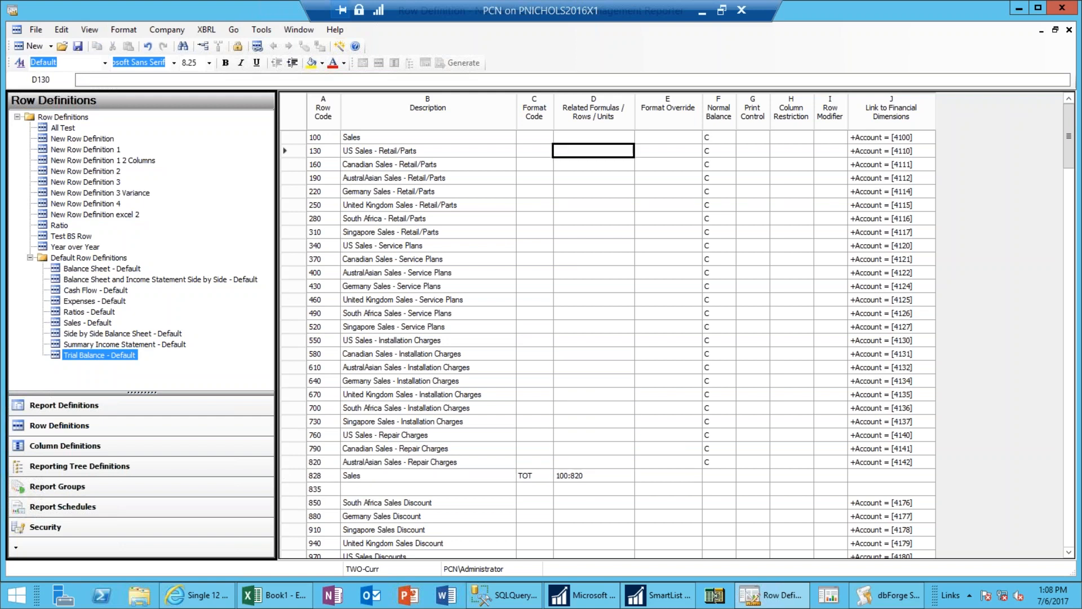
pyautogui.press('Right')
pyautogui.press('Right')
pyautogui.press('Right')
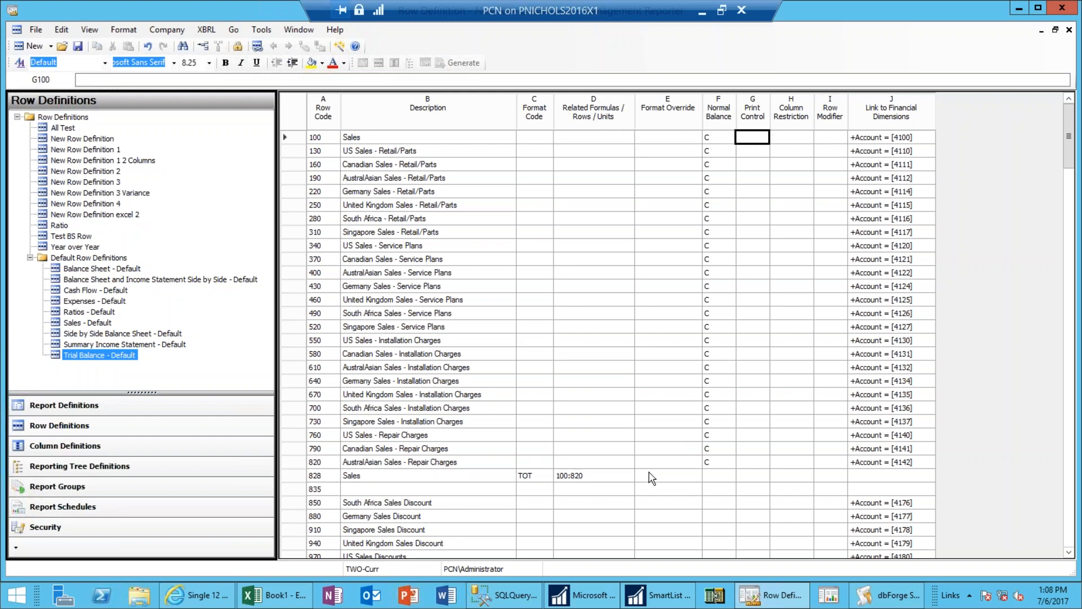
pyautogui.click(758, 141)
pyautogui.click(761, 138)
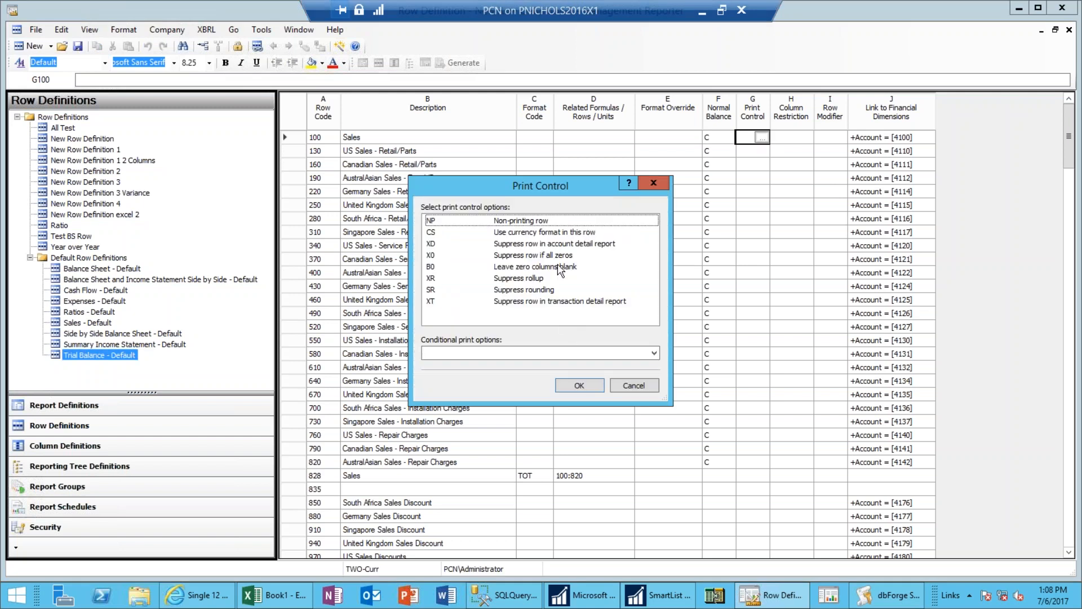
pyautogui.click(519, 221)
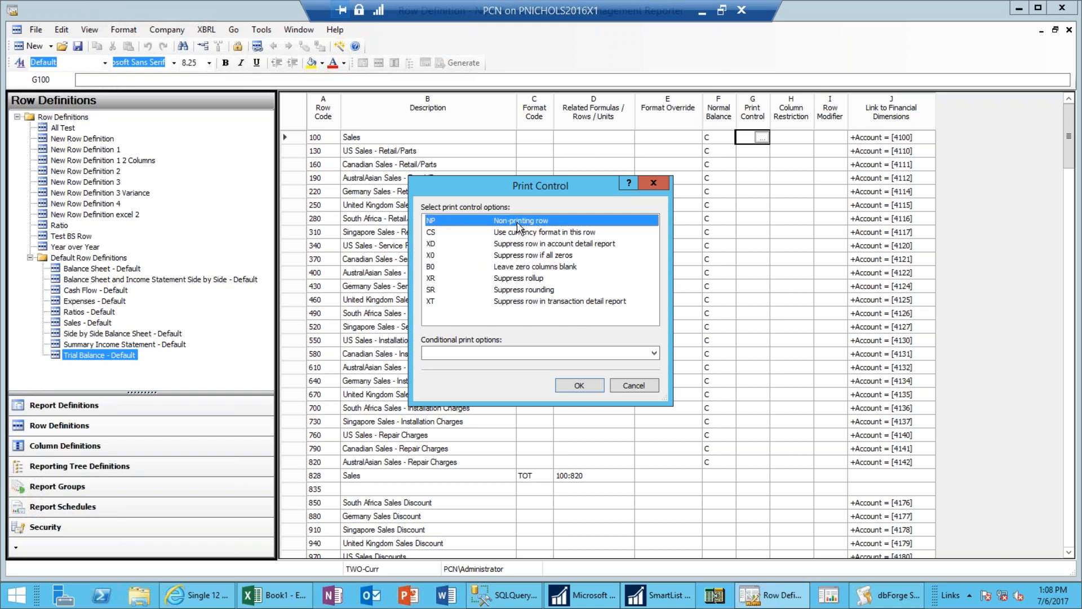
pyautogui.click(584, 387)
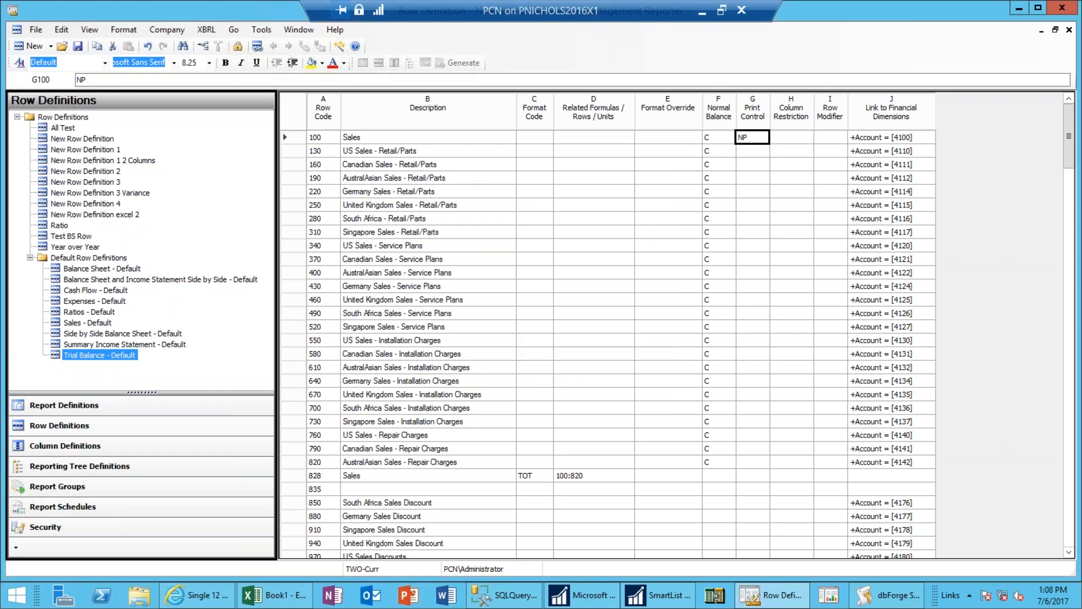
# - Set the Print Control to NP for all sales rows from row code 130 through 820
pyautogui.hotkey('shift', 'Down')
pyautogui.hotkey('shift', 'Down')
pyautogui.hotkey('shift', 'Down')
pyautogui.hotkey('shift', 'Down')
pyautogui.hotkey('shift', 'Down')
pyautogui.hotkey('shift', 'Down')
pyautogui.hotkey('shift', 'Down')
pyautogui.hotkey('shift', 'Down')
pyautogui.hotkey('shift', 'Down')
pyautogui.hotkey('shift', 'Down')
pyautogui.hotkey('shift', 'Down')
pyautogui.hotkey('shift', 'Down')
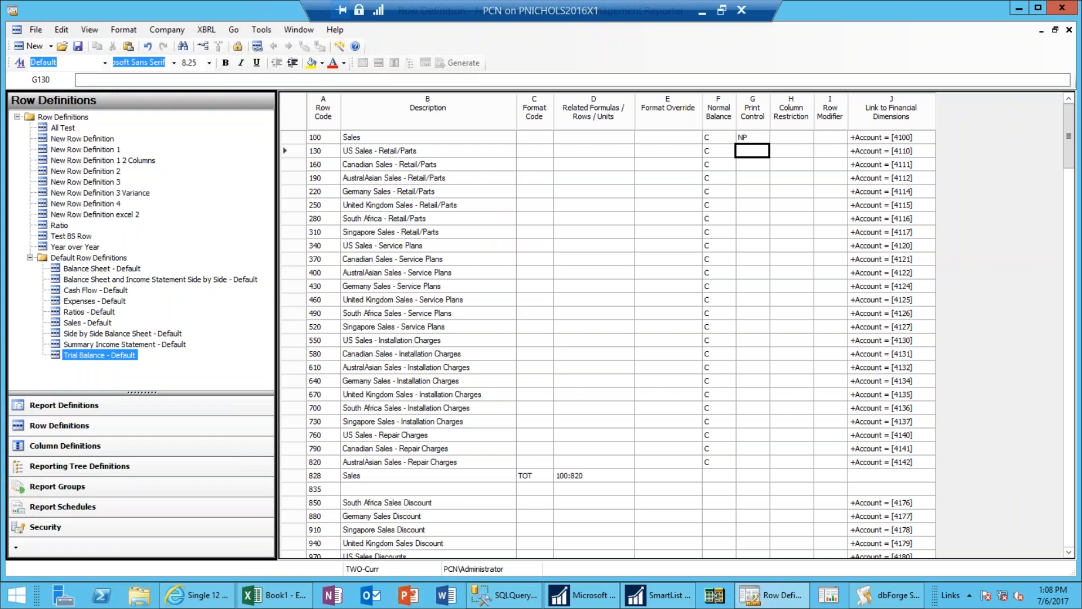
pyautogui.hotkey('shift', 'Down')
pyautogui.hotkey('shift', 'Down')
pyautogui.hotkey('shift', 'Down')
pyautogui.hotkey('shift', 'Down')
pyautogui.hotkey('shift', 'Down')
pyautogui.hotkey('shift', 'Down')
pyautogui.hotkey('shift', 'Down')
pyautogui.hotkey('shift', 'Down')
pyautogui.hotkey('shift', 'Down')
pyautogui.hotkey('shift', 'Down')
pyautogui.hotkey('shift', 'Down')
pyautogui.hotkey('shift', 'Down')
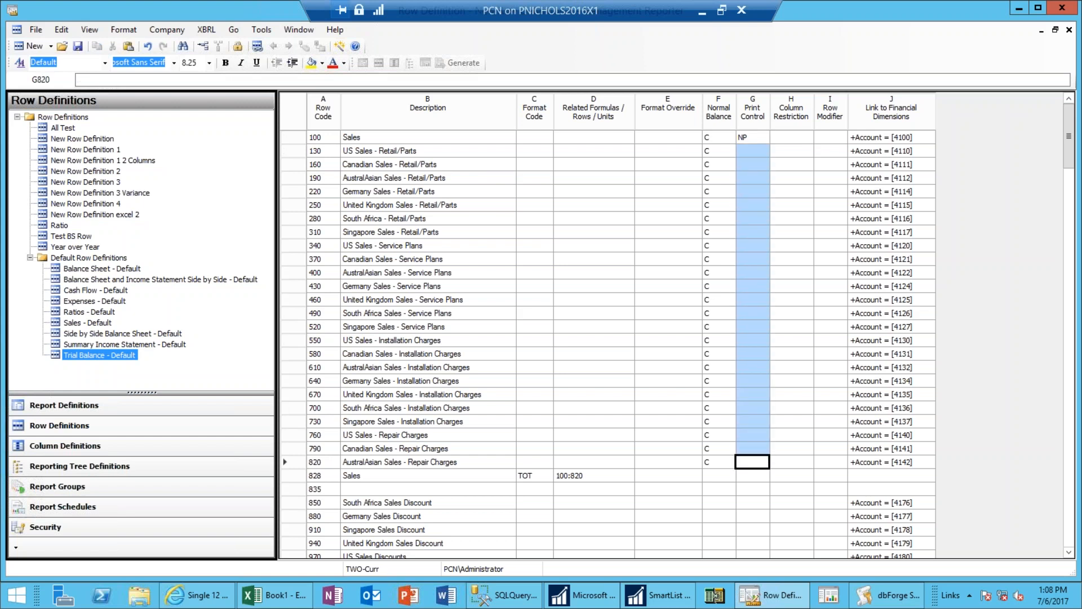
pyautogui.write('NP')
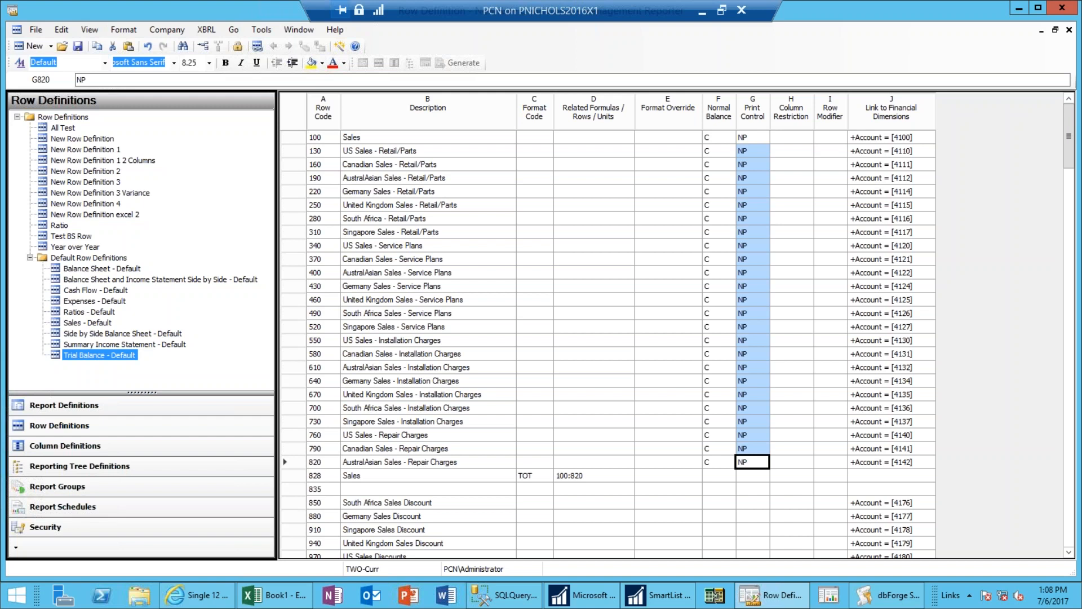
pyautogui.press('Down')
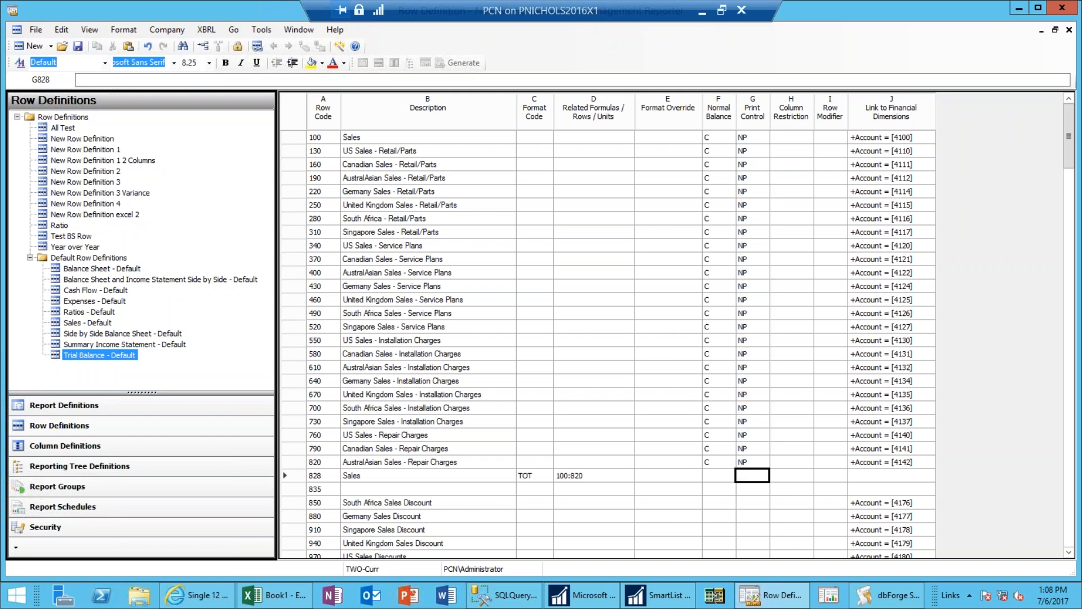
# - Insert two blank rows between AustralAsian Sales Returns and Project Revenue/Sales
pyautogui.press('Left')
pyautogui.press('Left')
pyautogui.press('Left')
pyautogui.press('Left')
pyautogui.press('Left')
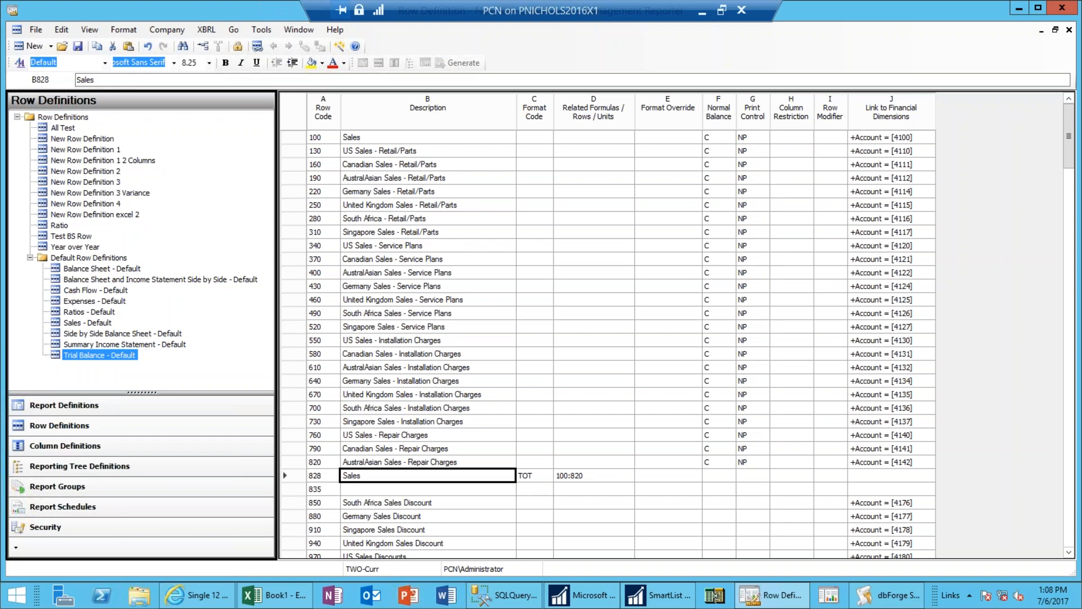
pyautogui.press('Down')
pyautogui.press('Down')
pyautogui.press('Down')
pyautogui.press('Down')
pyautogui.press('Down')
pyautogui.press('Down')
pyautogui.press('Down')
pyautogui.press('Down')
pyautogui.press('Down')
pyautogui.press('Down')
pyautogui.press('Down')
pyautogui.press('Down')
pyautogui.press('Down')
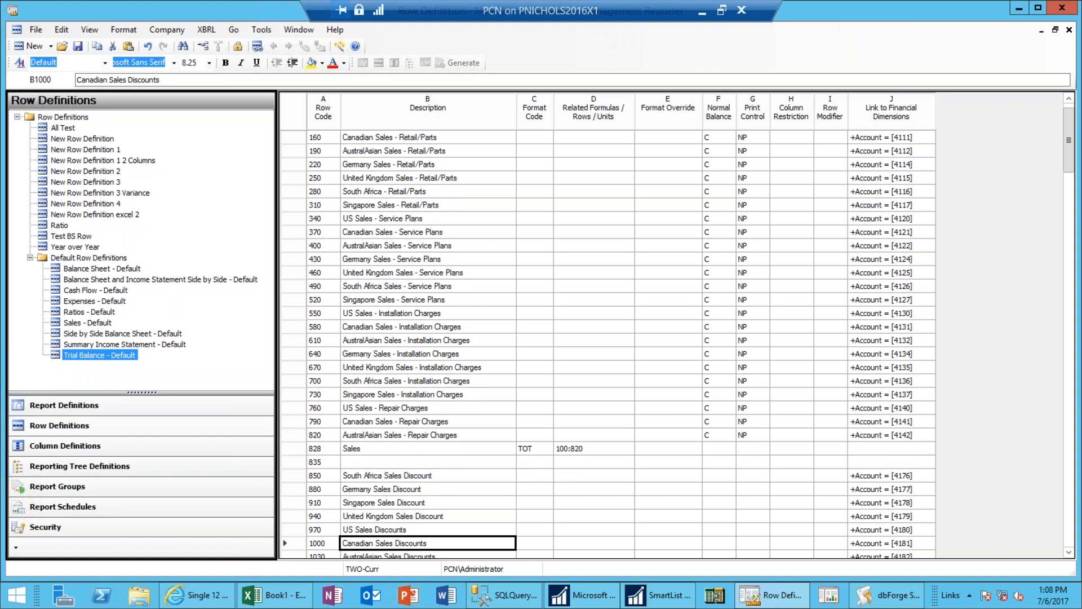
pyautogui.press('Down')
pyautogui.press('Down')
pyautogui.press('Down')
pyautogui.press('Down')
pyautogui.press('Down')
pyautogui.press('Down')
pyautogui.press('Down')
pyautogui.press('Down')
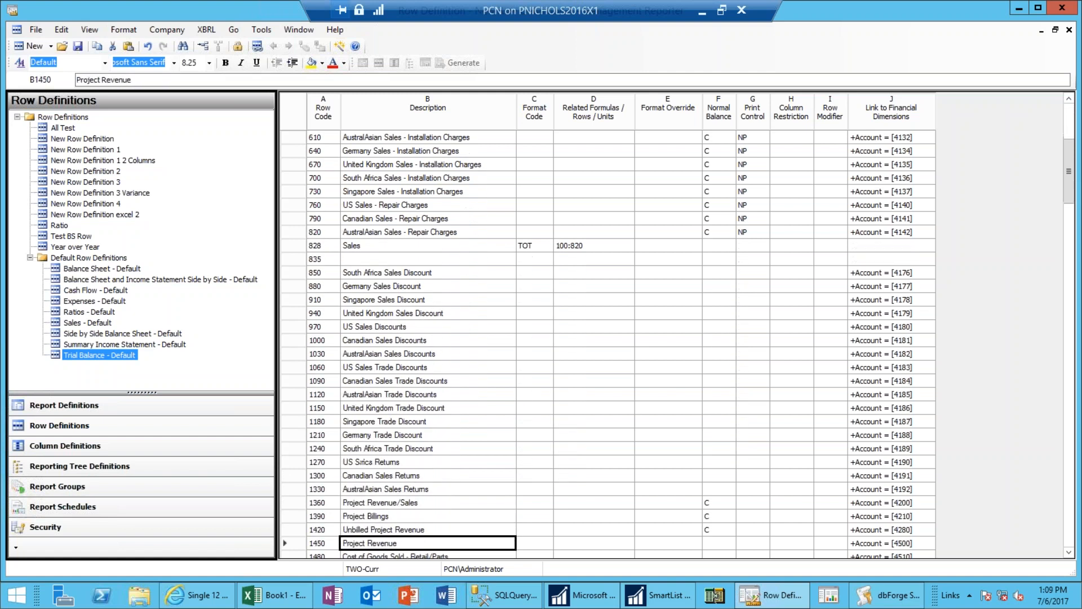
pyautogui.press('Down')
pyautogui.moveTo(298, 504); pyautogui.dragTo(294, 514)
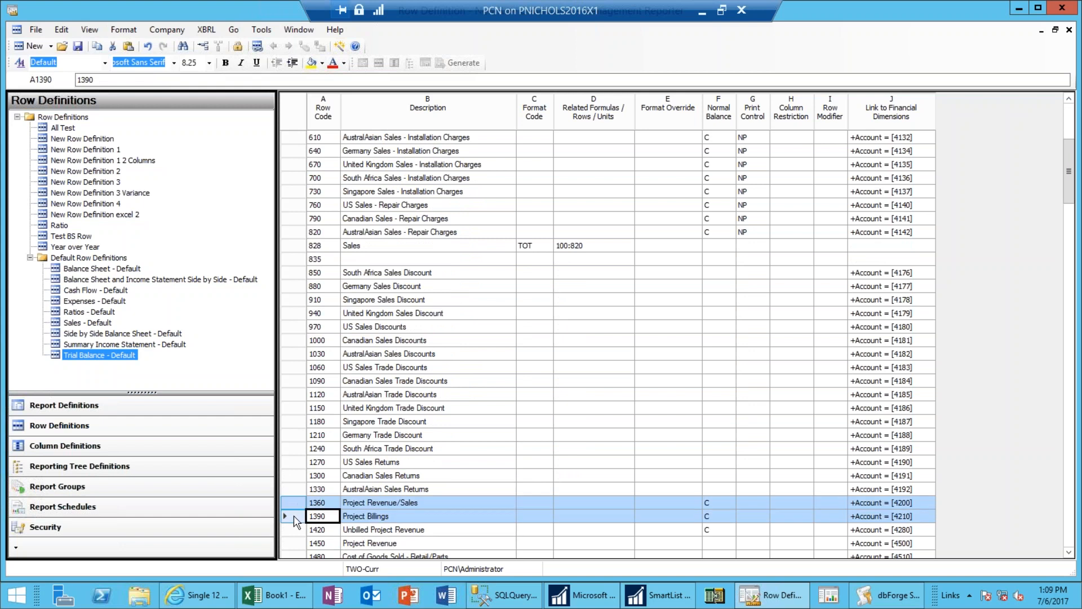
pyautogui.rightClick(293, 516)
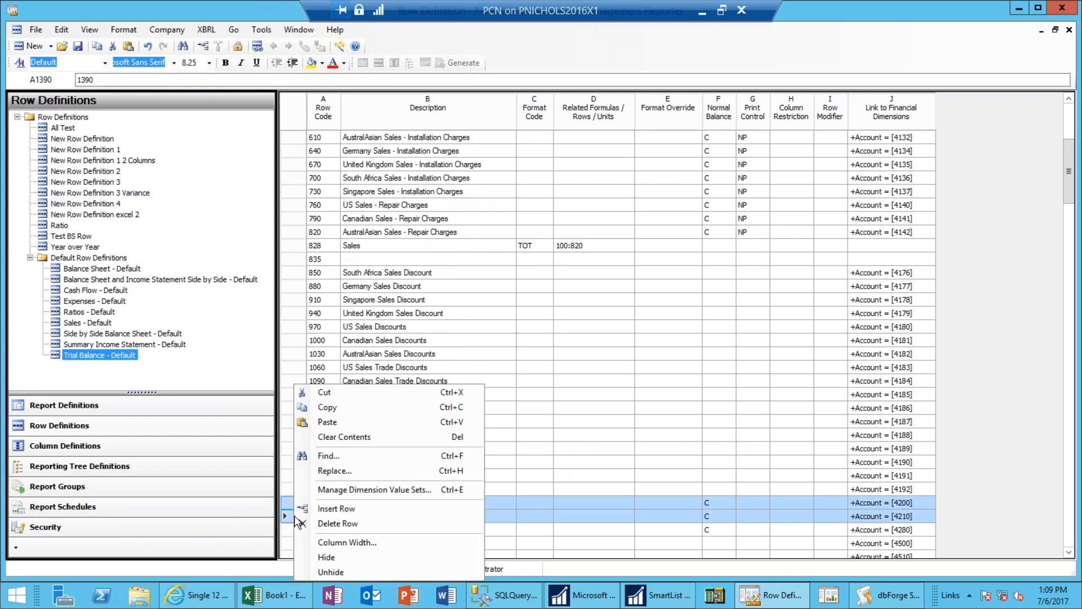
pyautogui.click(349, 511)
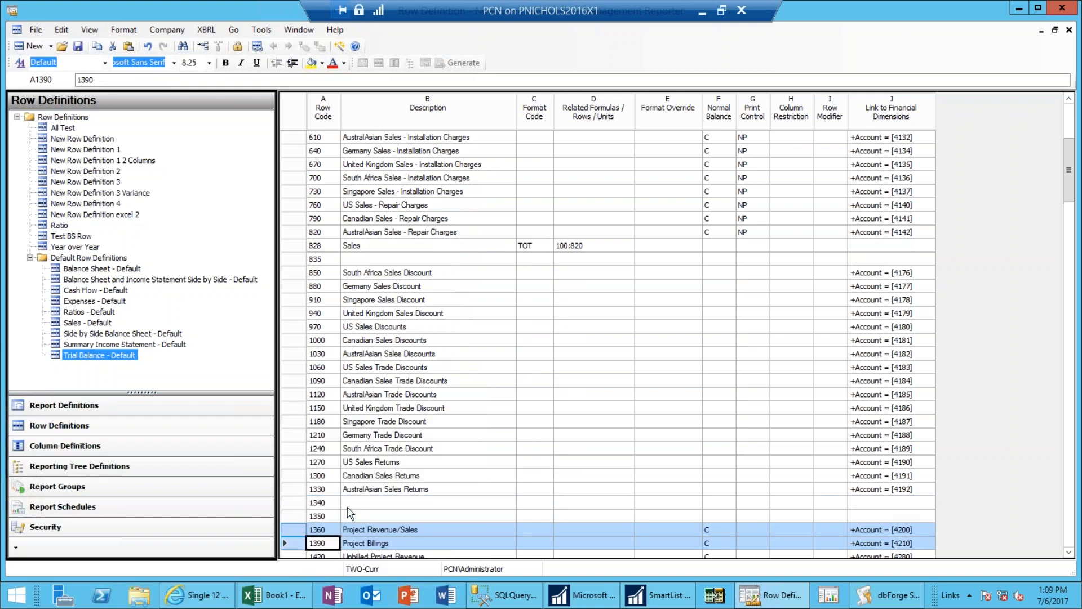
# - Fill in the first blank row as Sales Return and Discounts with format code TOT and related rows 850:1330
pyautogui.click(404, 502)
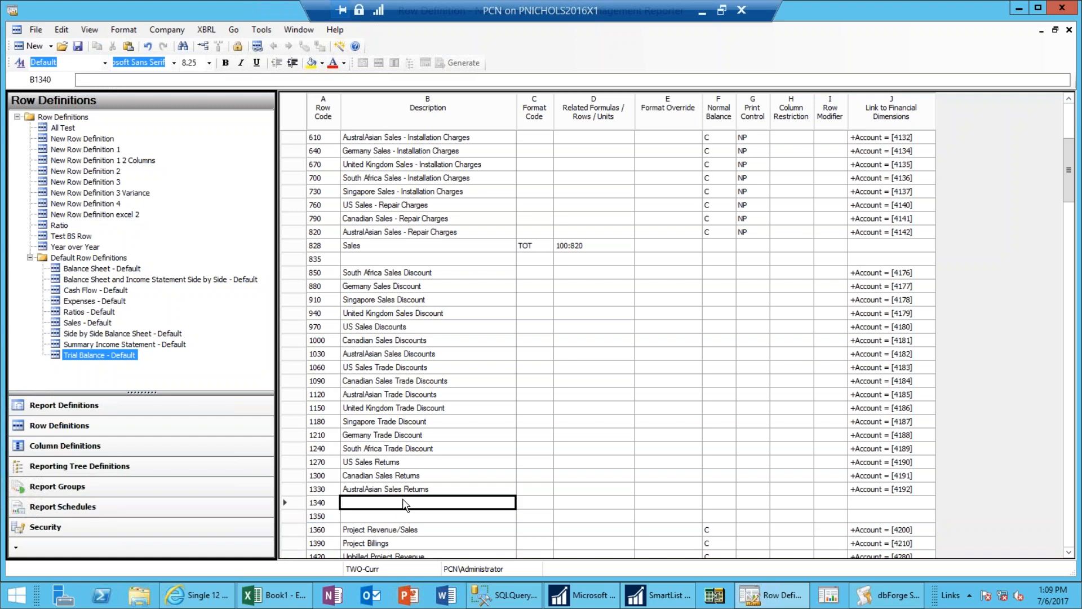
pyautogui.write('Sales Return and Discounts')
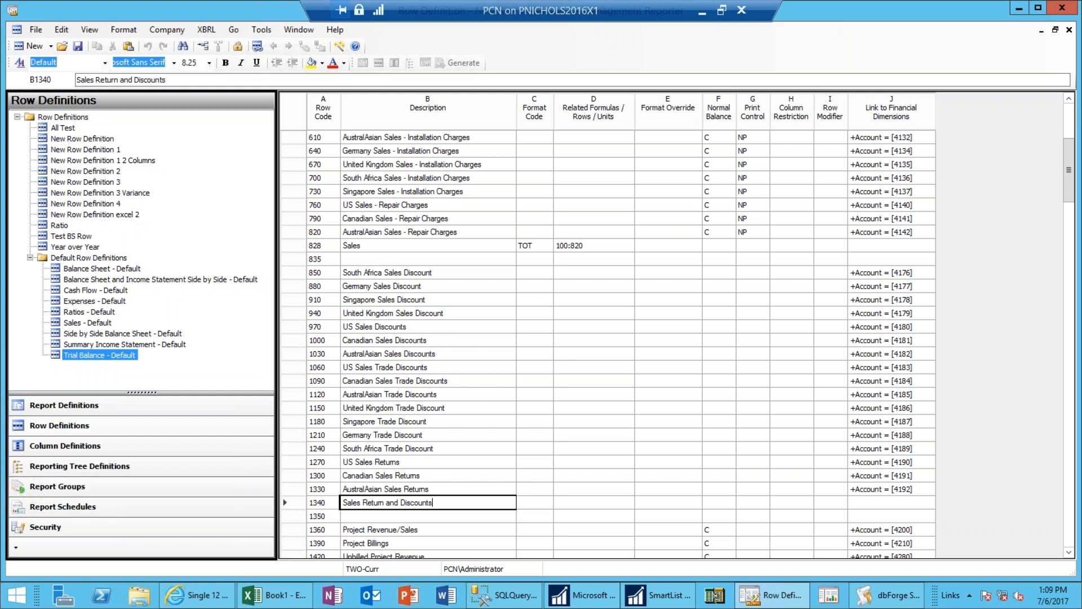
pyautogui.press('Tab')
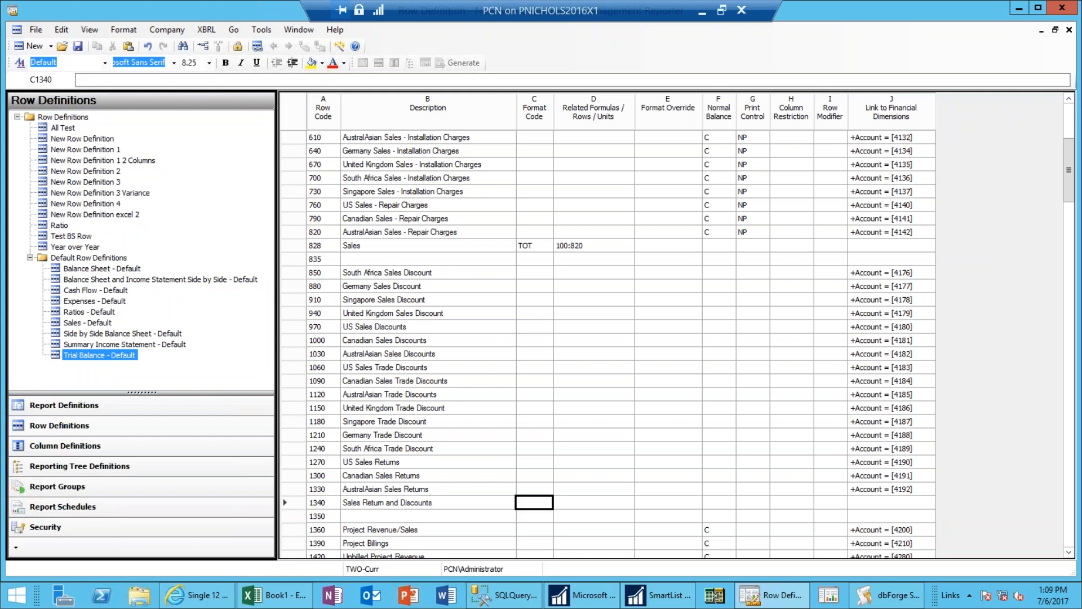
pyautogui.write('tot')
pyautogui.press('Tab')
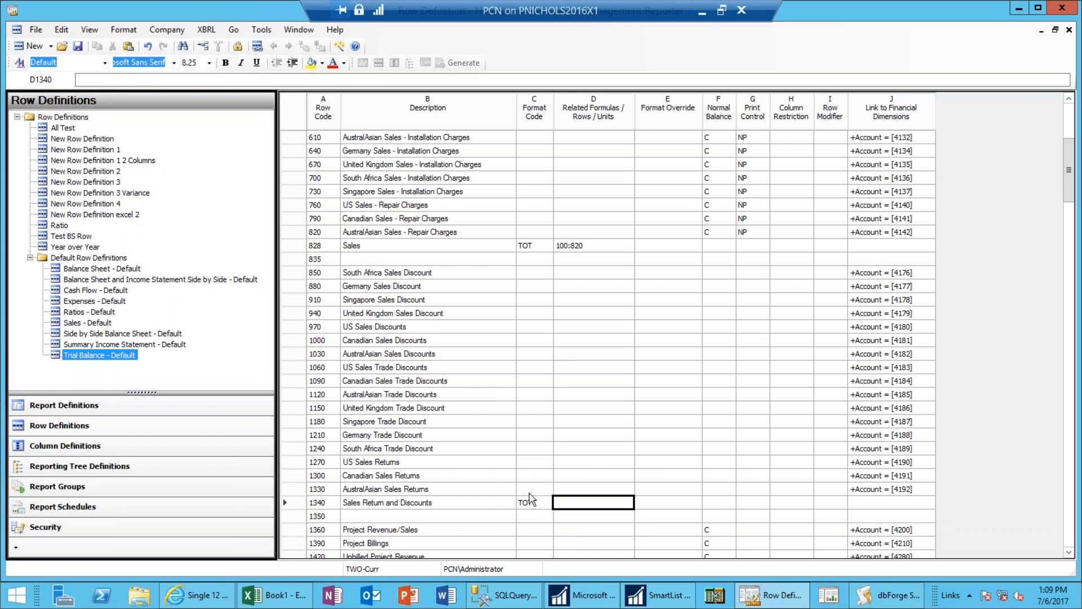
pyautogui.write('850:1330')
pyautogui.press('Tab')
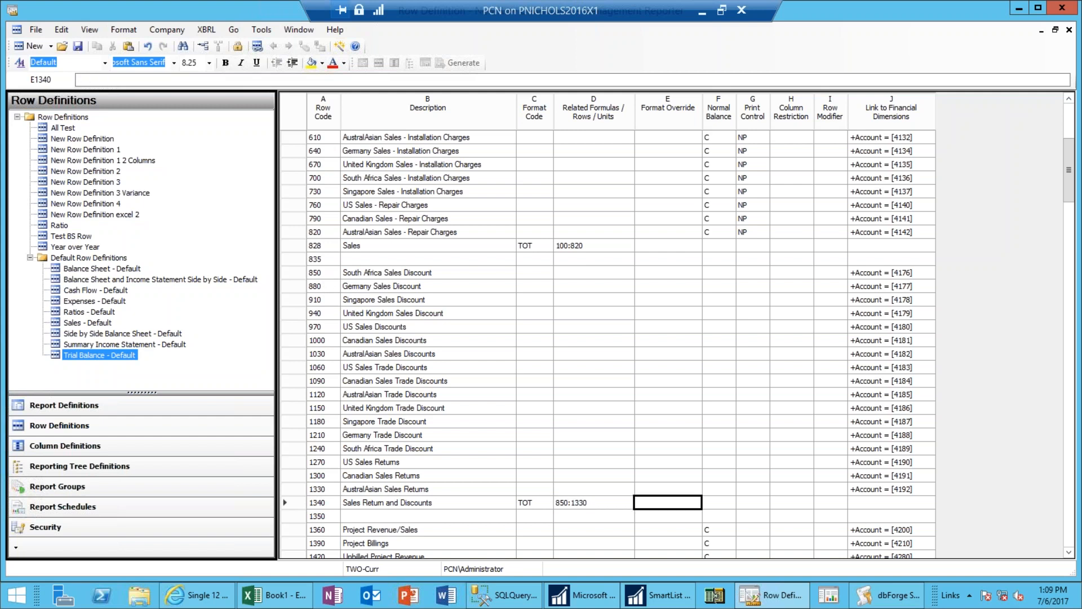
# - Set the Print Control to NP for all discount and returns rows from row code 850 through 1330
pyautogui.press('Up')
pyautogui.press('Up')
pyautogui.press('Up')
pyautogui.press('Up')
pyautogui.press('Up')
pyautogui.press('Up')
pyautogui.press('Up')
pyautogui.press('Up')
pyautogui.press('Up')
pyautogui.press('Up')
pyautogui.press('Up')
pyautogui.press('Up')
pyautogui.press('Up')
pyautogui.press('Up')
pyautogui.press('Up')
pyautogui.press('Up')
pyautogui.press('Right')
pyautogui.press('Up')
pyautogui.press('Up')
pyautogui.press('Up')
pyautogui.press('Up')
pyautogui.press('Right')
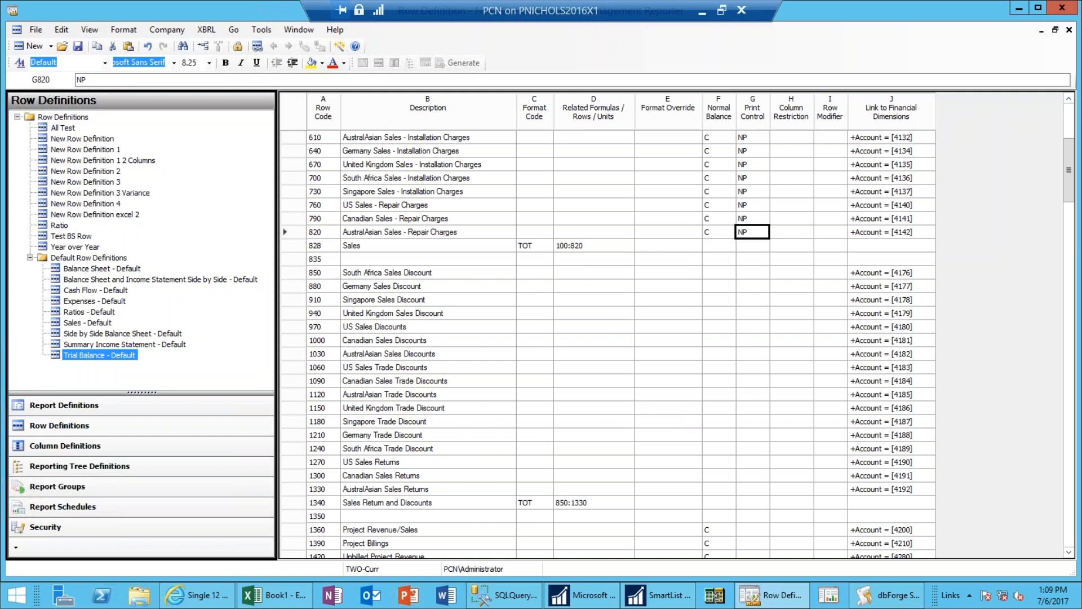
pyautogui.press('Down')
pyautogui.press('Down')
pyautogui.press('Down')
pyautogui.press('Down')
pyautogui.press('Down')
pyautogui.press('Down')
pyautogui.press('Down')
pyautogui.press('Down')
pyautogui.press('Down')
pyautogui.press('Down')
pyautogui.press('Down')
pyautogui.press('Down')
pyautogui.press('Down')
pyautogui.press('Down')
pyautogui.press('Down')
pyautogui.press('Down')
pyautogui.press('Down')
pyautogui.press('Down')
pyautogui.press('Down')
pyautogui.write('NP NP NP NP NP NP NP NP NP NP NP NP NP NP NP NP NP')
# - Review the account rows below the Sales Return and Discounts total, from Project Revenue/Sales through the commissions accounts
pyautogui.press('Left')
pyautogui.press('Down')
pyautogui.press('Down')
pyautogui.press('Down')
pyautogui.press('Down')
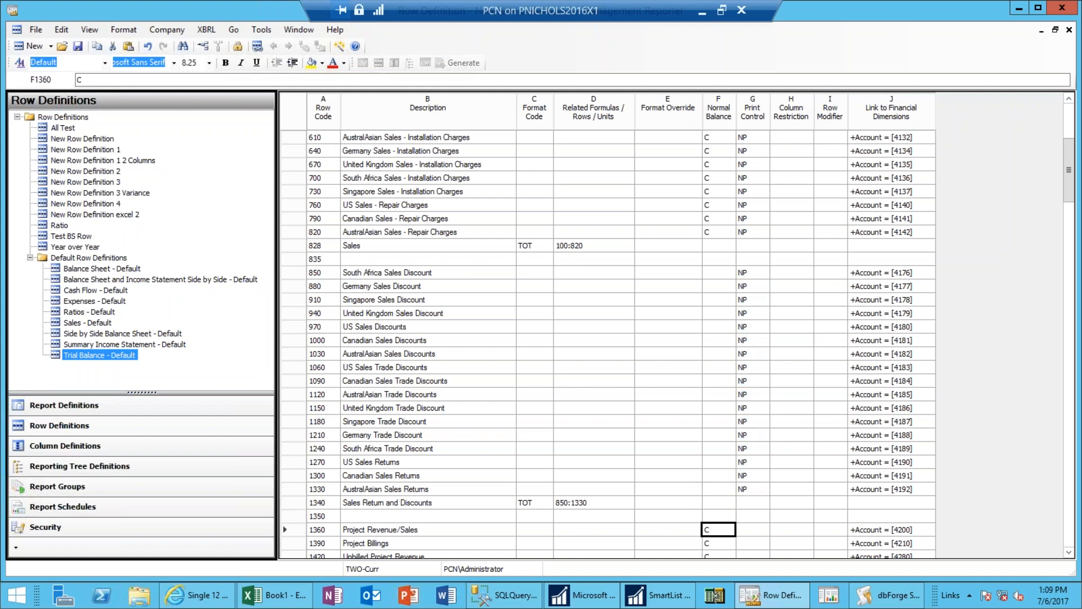
pyautogui.press('Down')
pyautogui.press('Down')
pyautogui.press('Down')
pyautogui.press('Down')
pyautogui.press('Down')
pyautogui.press('Down')
pyautogui.press('Down')
pyautogui.press('Down')
pyautogui.press('Down')
pyautogui.press('Down')
pyautogui.press('Down')
pyautogui.press('Down')
pyautogui.press('Down')
pyautogui.press('Down')
pyautogui.press('Down')
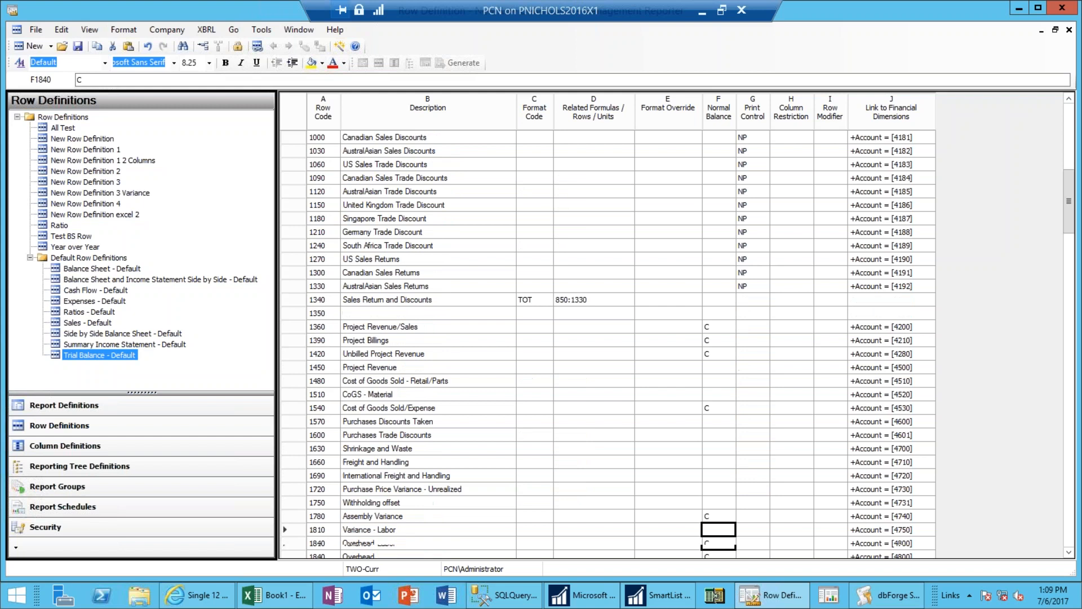
pyautogui.press('Down')
pyautogui.press('Down')
pyautogui.press('Down')
pyautogui.press('Down')
pyautogui.press('Down')
pyautogui.press('Down')
pyautogui.press('Down')
pyautogui.press('Down')
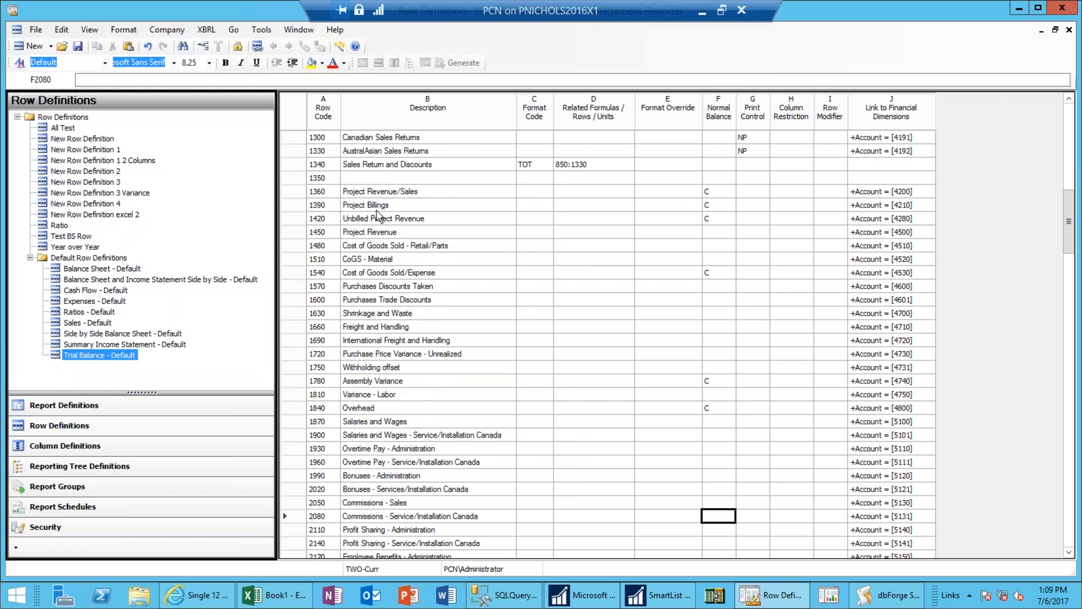
# - Insert four blank rows between AustralAsian Sales - Repair Charges and the Sales total row
pyautogui.click(396, 236)
pyautogui.press('Up')
pyautogui.press('Up')
pyautogui.press('Up')
pyautogui.press('Up')
pyautogui.press('Up')
pyautogui.press('Up')
pyautogui.press('Up')
pyautogui.press('Up')
pyautogui.press('Up')
pyautogui.press('Up')
pyautogui.press('Up')
pyautogui.press('Up')
pyautogui.press('Up')
pyautogui.press('Up')
pyautogui.press('Up')
pyautogui.press('Up')
pyautogui.press('Up')
pyautogui.press('Up')
pyautogui.press('Up')
pyautogui.press('Up')
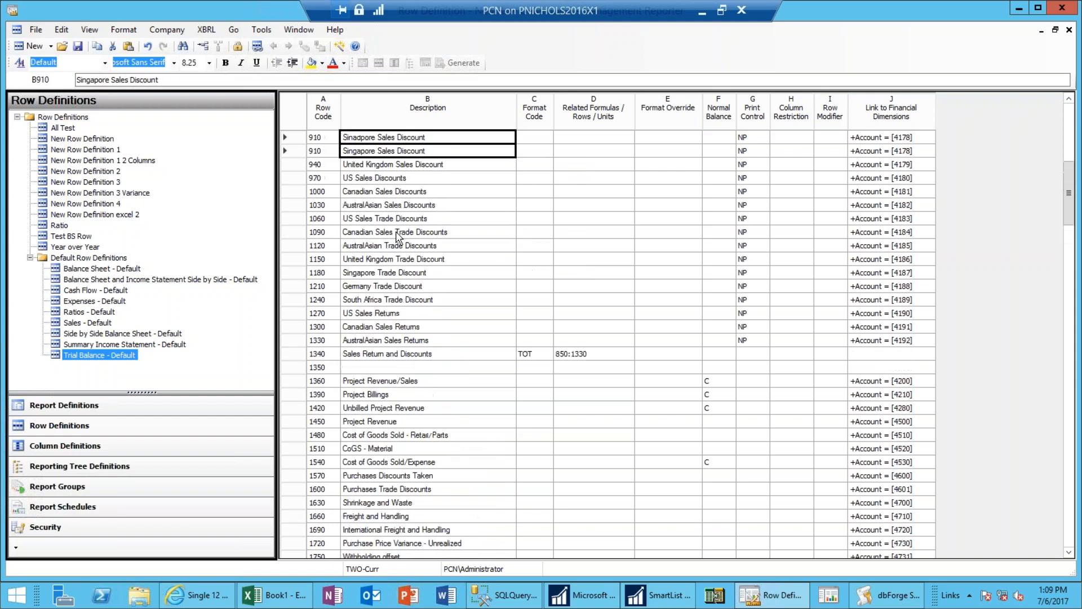
pyautogui.press('Up')
pyautogui.press('Up')
pyautogui.press('Up')
pyautogui.press('Up')
pyautogui.press('Up')
pyautogui.press('Up')
pyautogui.press('Up')
pyautogui.press('Up')
pyautogui.press('Up')
pyautogui.press('Up')
pyautogui.press('Up')
pyautogui.press('Up')
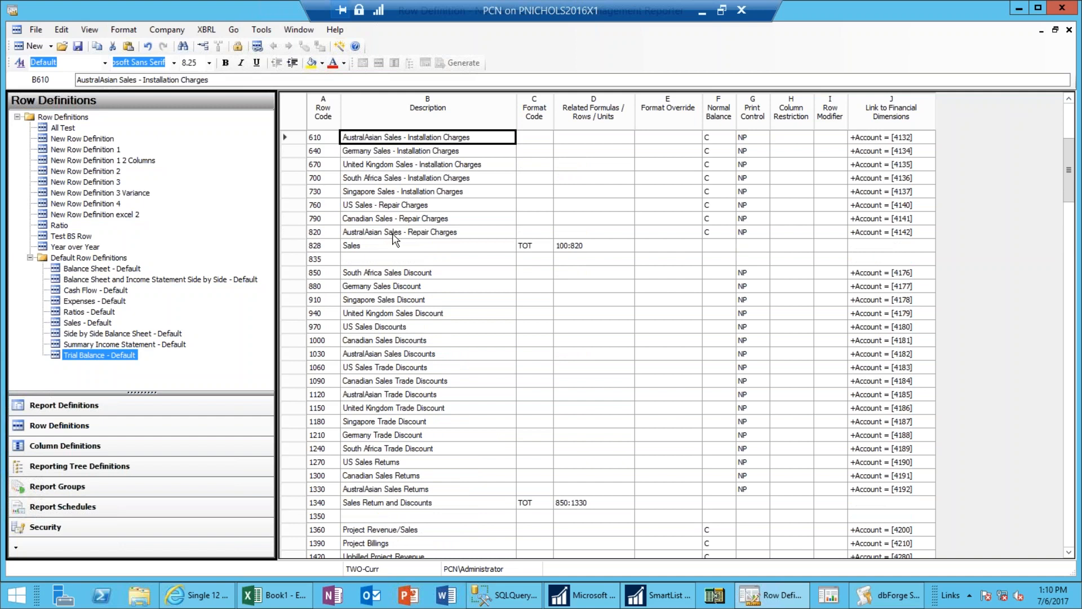
pyautogui.moveTo(295, 247); pyautogui.dragTo(294, 293)
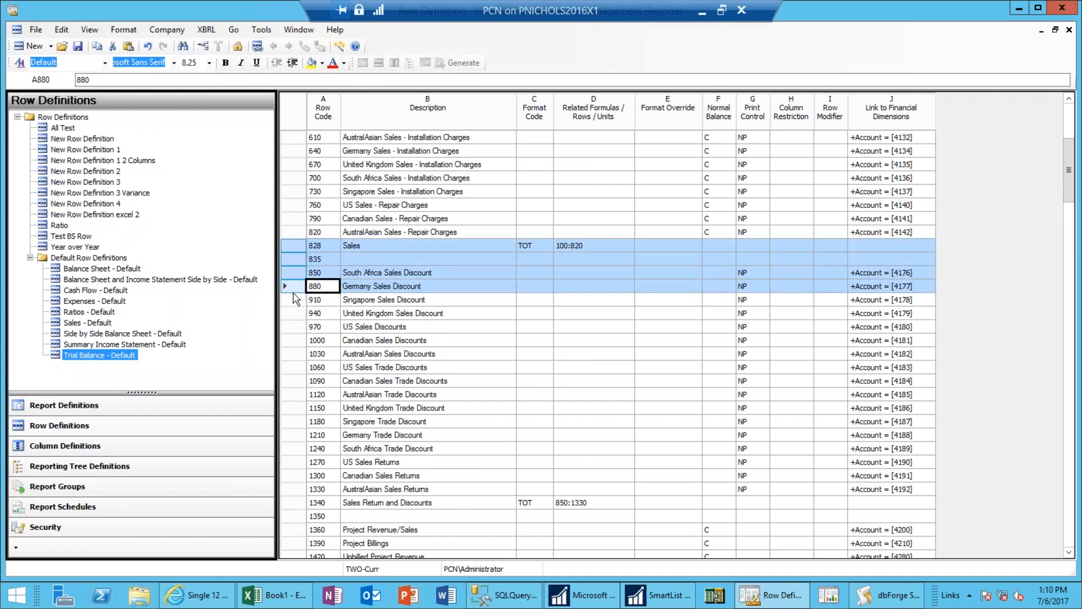
pyautogui.rightClick(294, 299)
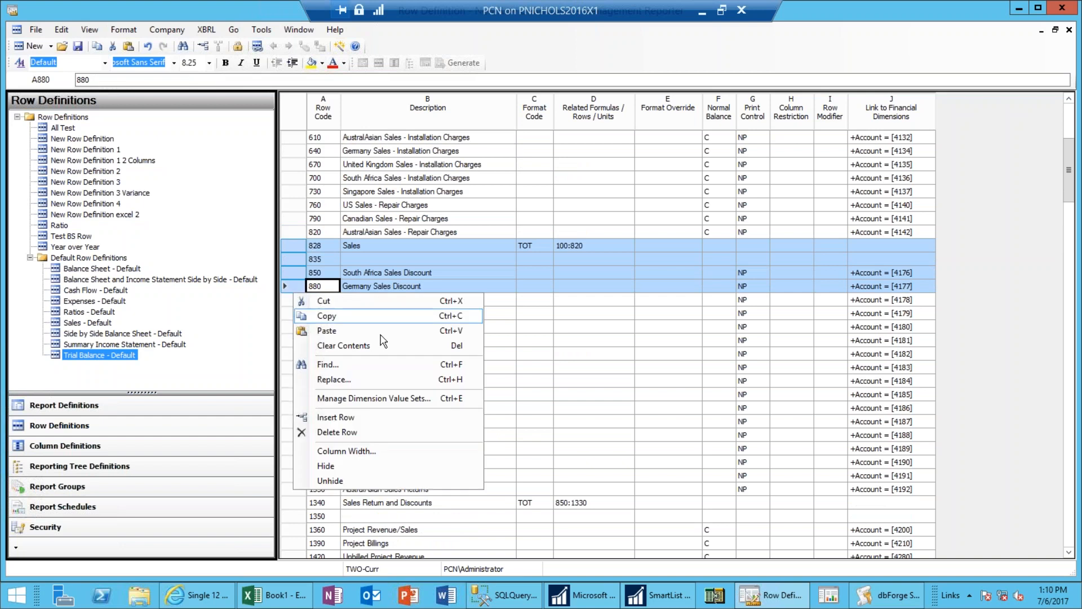
pyautogui.click(346, 421)
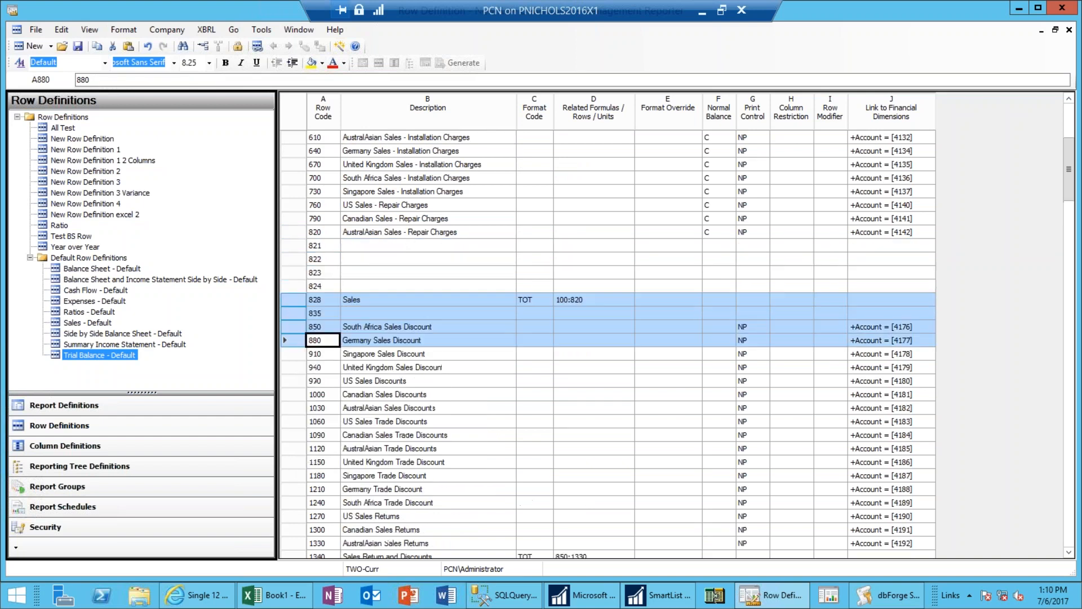
# - Select the four project revenue rows, codes 1360 to 1450, from Description through Link to Financial Dimensions
pyautogui.click(352, 489)
pyautogui.press('pagedown')
pyautogui.press('Down')
pyautogui.press('Down')
pyautogui.press('Down')
pyautogui.press('Down')
pyautogui.press('Up')
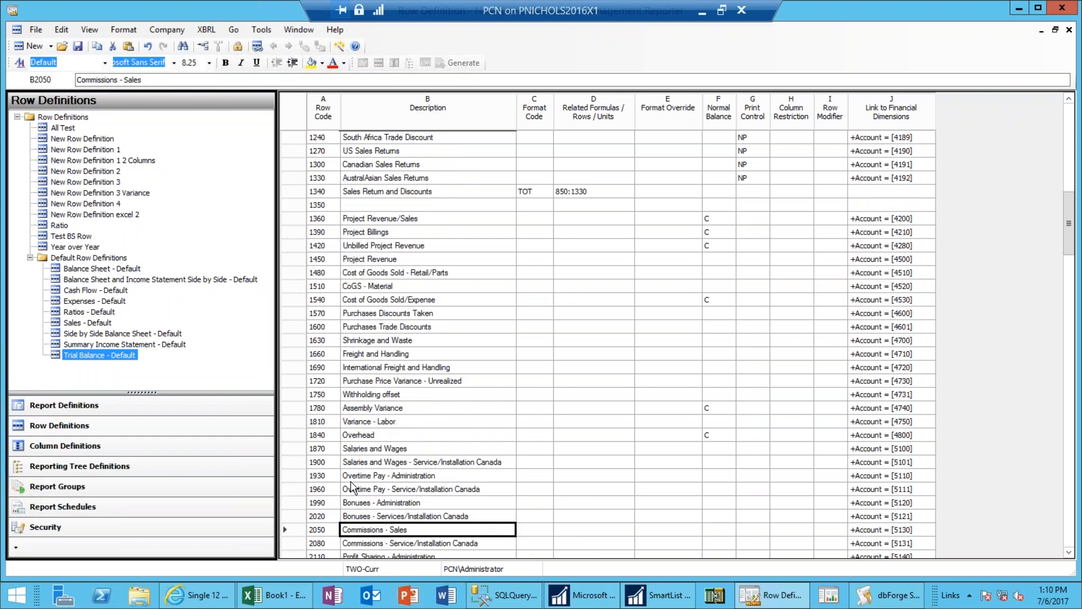
pyautogui.click(440, 224)
pyautogui.hotkey('shift', 'Down')
pyautogui.hotkey('shift', 'Down')
pyautogui.hotkey('shift', 'Down')
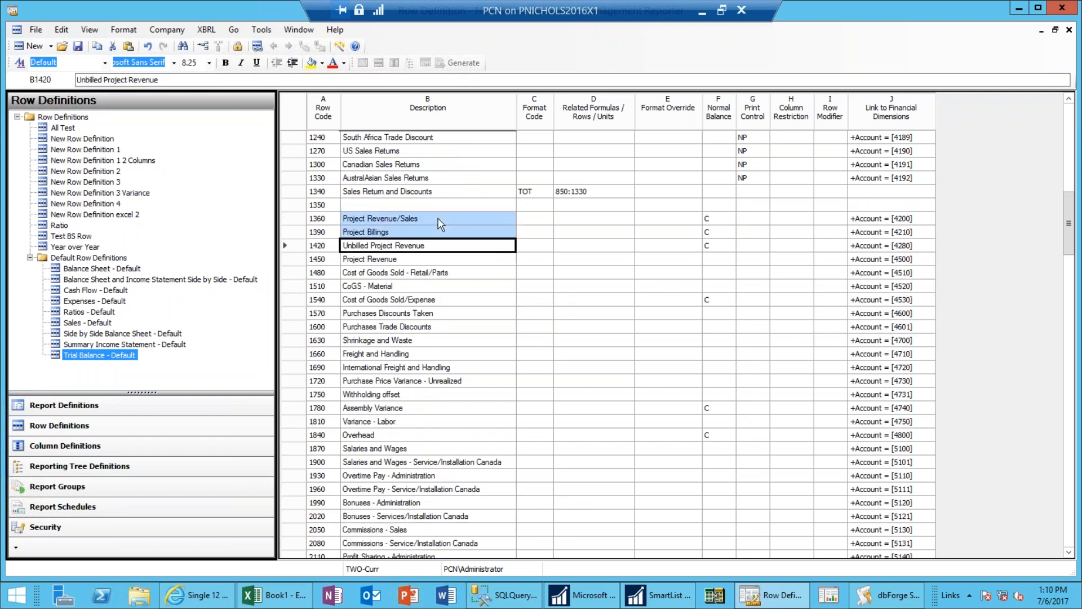
pyautogui.hotkey('shift', 'Right')
pyautogui.hotkey('shift', 'Right')
pyautogui.hotkey('shift', 'Right')
pyautogui.hotkey('shift', 'Right')
pyautogui.hotkey('shift', 'Right')
pyautogui.hotkey('shift', 'Right')
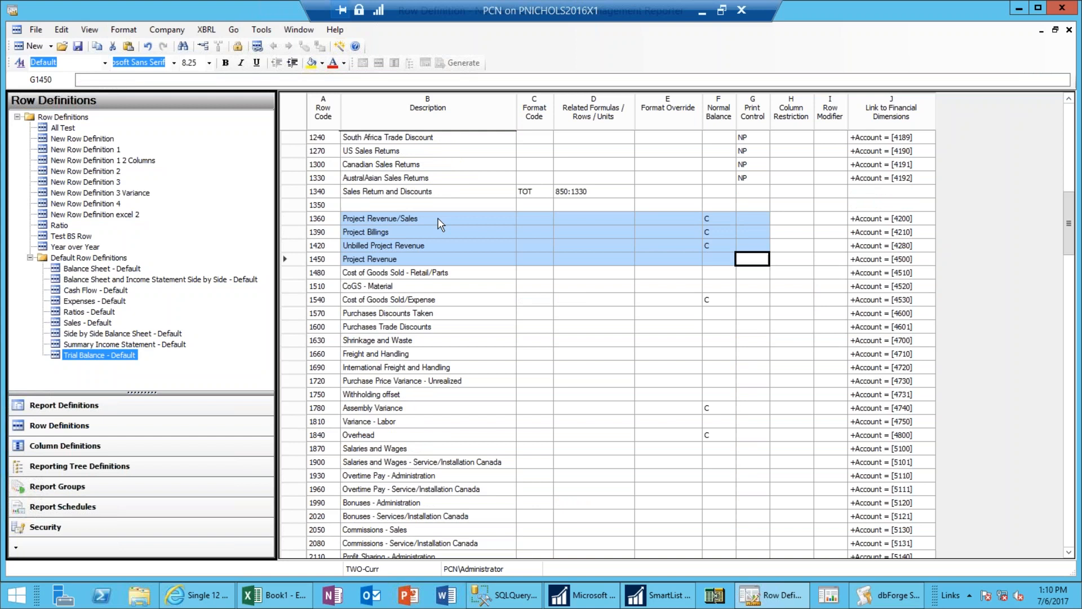
pyautogui.hotkey('shift', 'Right')
pyautogui.hotkey('shift', 'Right')
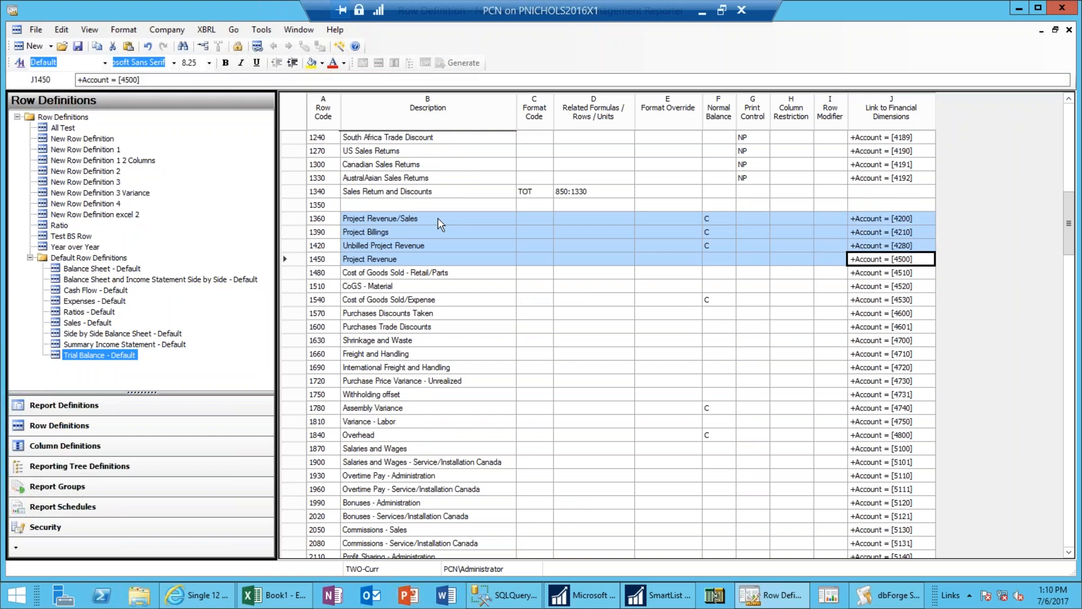
# - Copy the four selected project revenue rows into blank rows 821 to 824, beneath AustralAsian Sales - Repair Charges
pyautogui.press('Up')
pyautogui.press('Up')
pyautogui.press('Up')
pyautogui.press('Up')
pyautogui.press('Up')
pyautogui.press('Left')
pyautogui.press('Left')
pyautogui.press('Left')
pyautogui.press('Left')
pyautogui.press('Left')
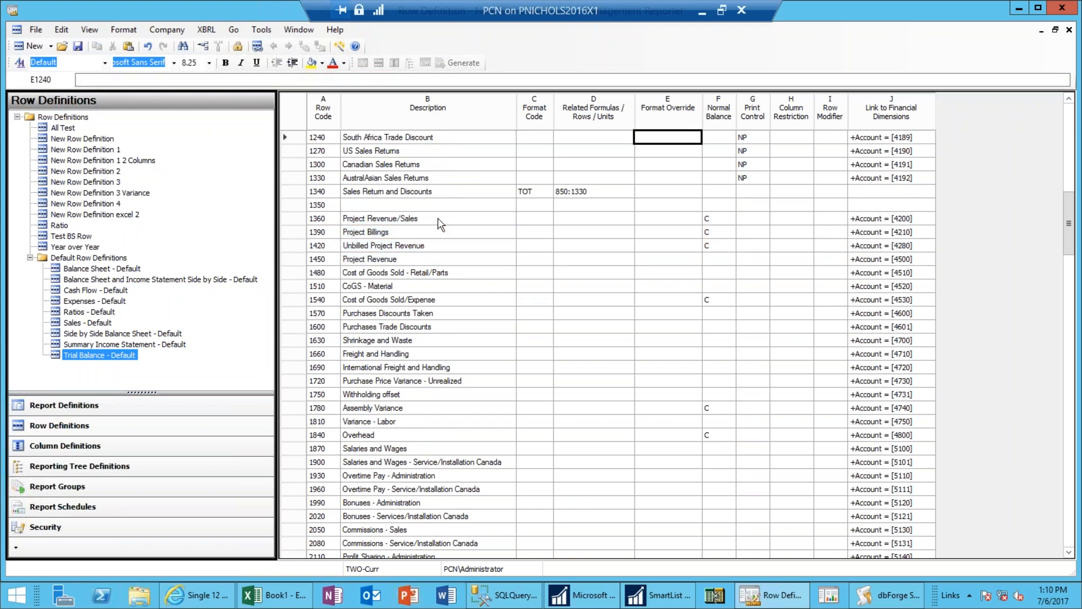
pyautogui.press('Up')
pyautogui.press('Up')
pyautogui.press('Up')
pyautogui.press('Up')
pyautogui.press('Up')
pyautogui.press('Up')
pyautogui.press('Up')
pyautogui.press('Up')
pyautogui.press('Up')
pyautogui.press('Up')
pyautogui.press('Up')
pyautogui.press('Up')
pyautogui.press('Up')
pyautogui.press('Up')
pyautogui.press('Up')
pyautogui.press('Up')
pyautogui.press('Up')
pyautogui.press('Up')
pyautogui.press('Up')
pyautogui.press('Up')
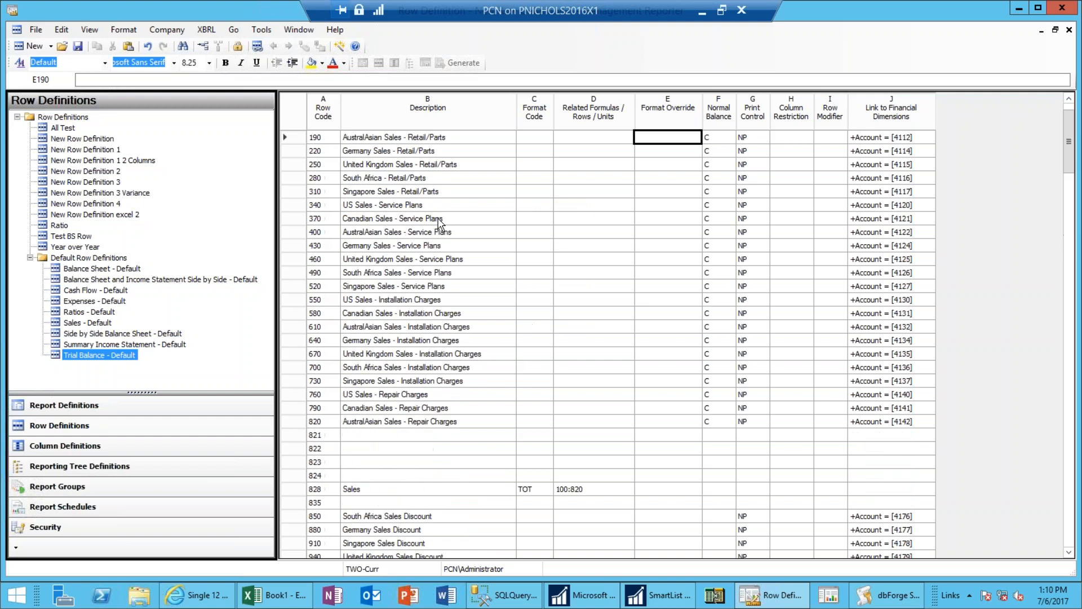
pyautogui.press('Down')
pyautogui.press('Down')
pyautogui.press('Down')
pyautogui.press('Down')
pyautogui.press('Down')
pyautogui.press('Down')
pyautogui.press('Down')
pyautogui.press('Down')
pyautogui.press('Down')
pyautogui.press('Down')
pyautogui.press('Down')
pyautogui.press('Down')
pyautogui.press('Down')
pyautogui.press('Down')
pyautogui.press('Down')
pyautogui.press('Down')
pyautogui.press('Down')
pyautogui.press('Down')
pyautogui.press('Down')
pyautogui.press('Down')
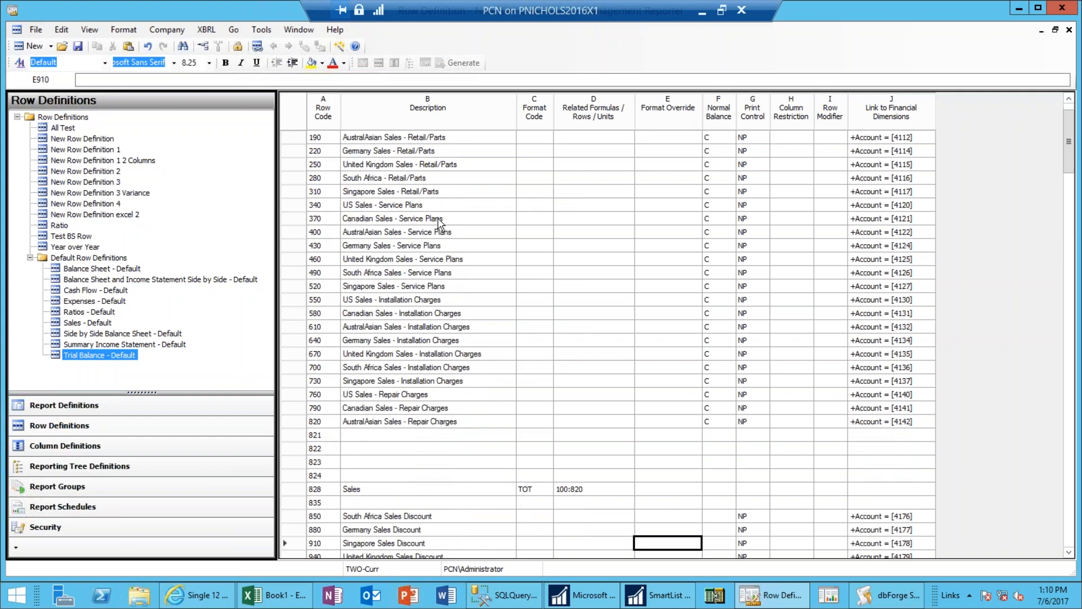
pyautogui.scroll(-10, 440, 225)
pyautogui.click(381, 302)
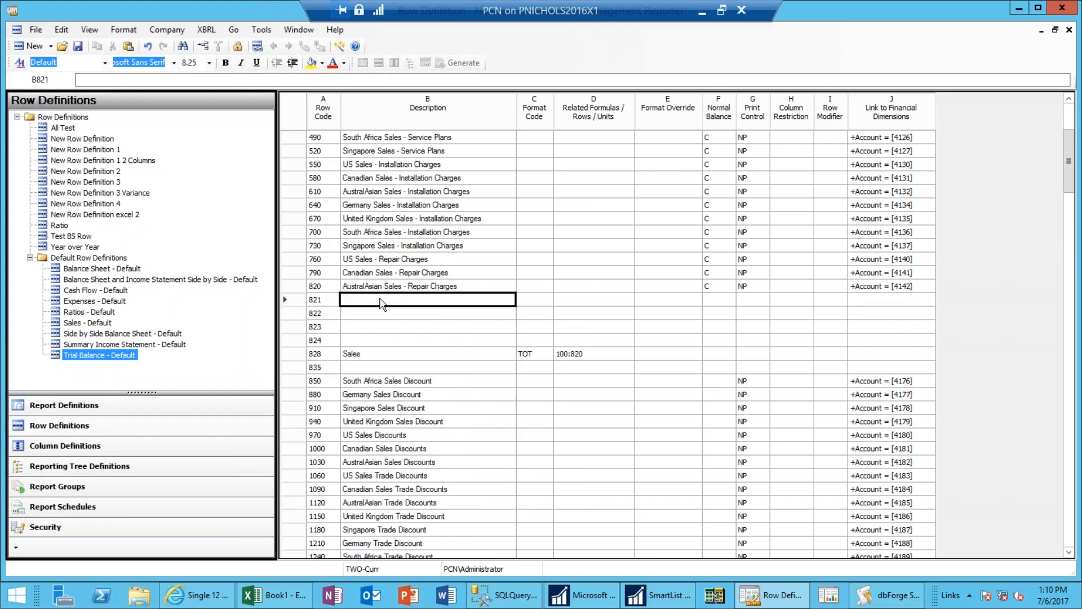
pyautogui.hotkey('ctrl', 'v')
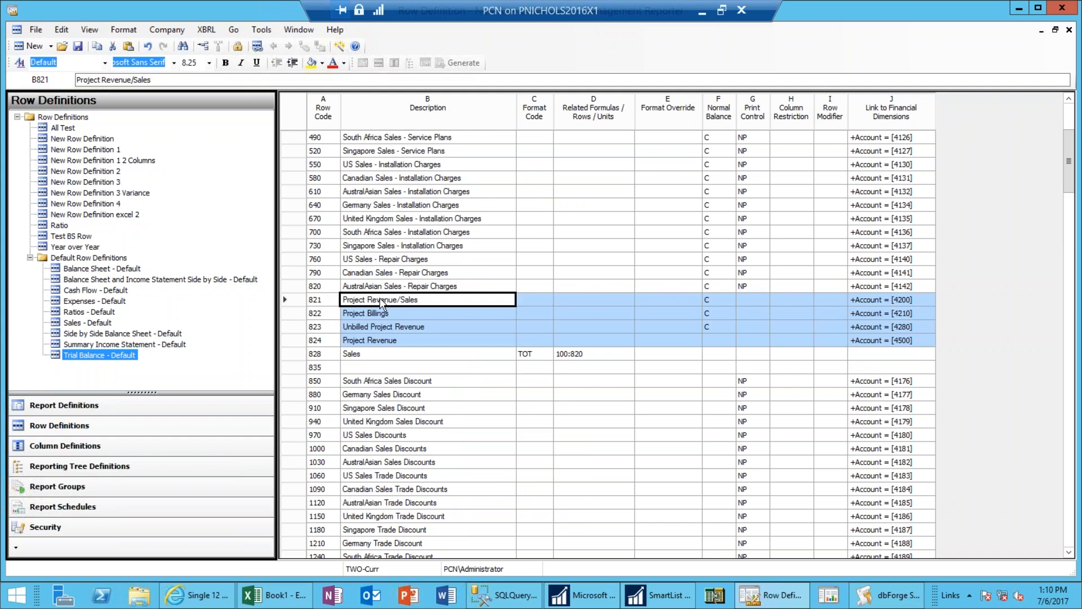
# - Extend the Sales total formula in row 828 to 100:824 so it includes the project revenue rows
pyautogui.click(591, 357)
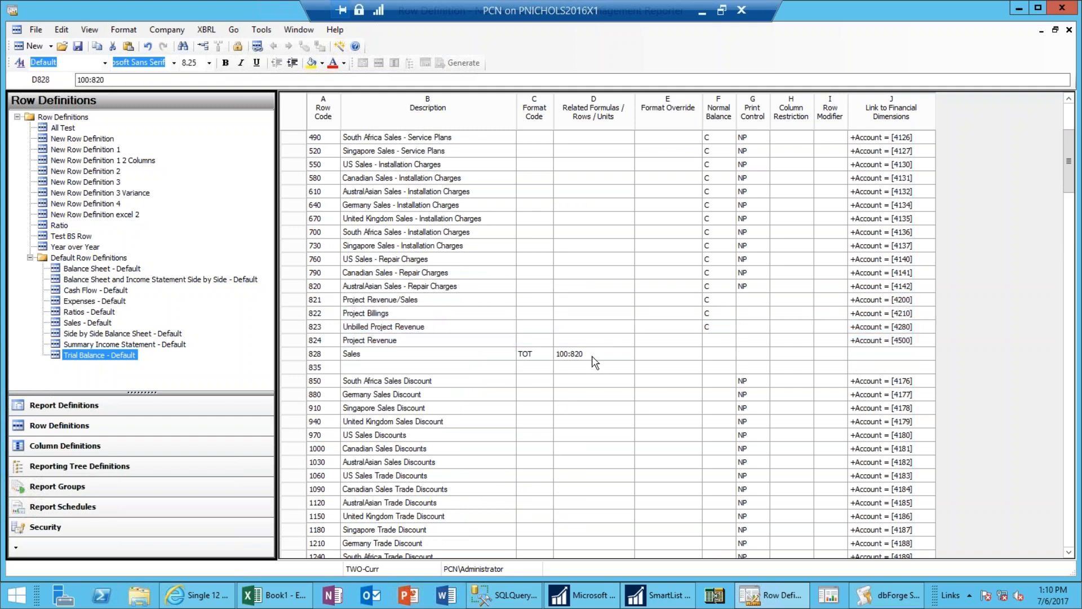
pyautogui.click(201, 81)
pyautogui.press('BackSpace')
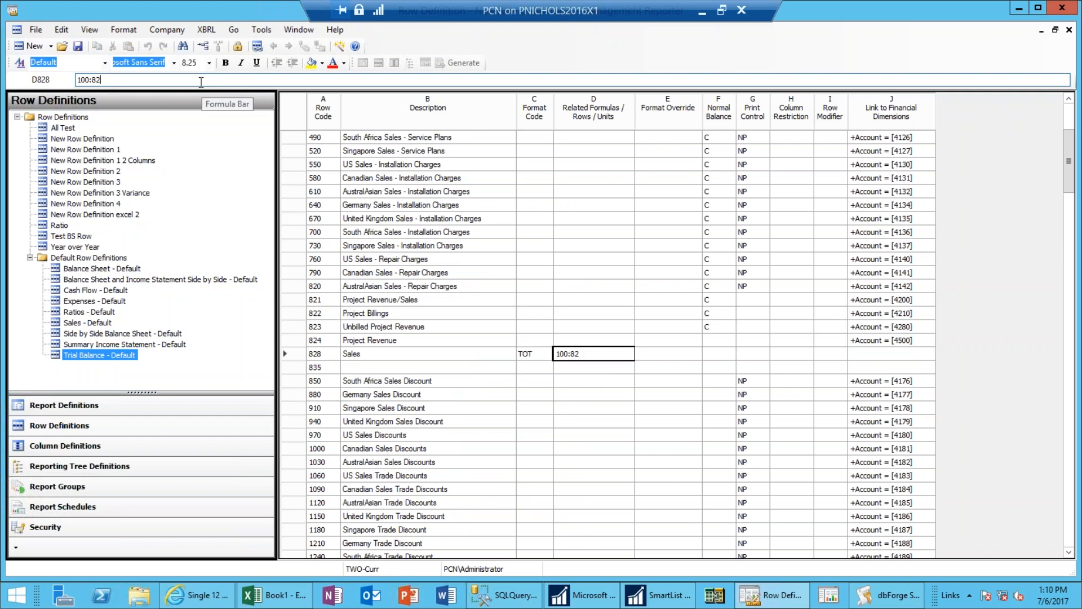
pyautogui.write('4')
pyautogui.press('Return')
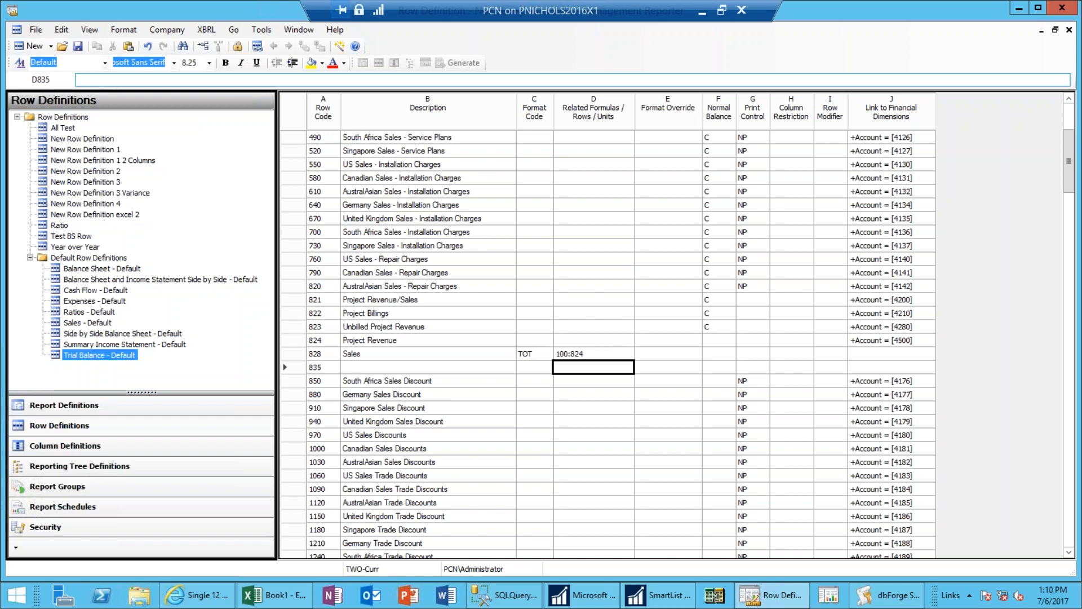
# - Set the Print Control to NP for the project revenue rows 821 to 824
pyautogui.press('Up')
pyautogui.press('Up')
pyautogui.press('Up')
pyautogui.press('Up')
pyautogui.press('Up')
pyautogui.press('Up')
pyautogui.press('Up')
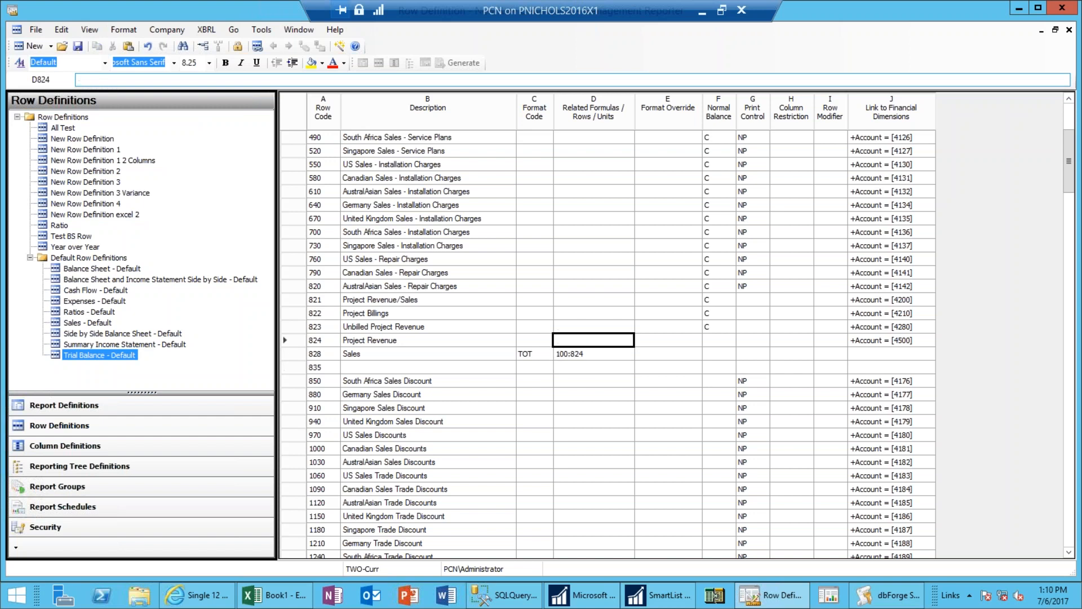
pyautogui.press('Right')
pyautogui.press('Right')
pyautogui.press('Down')
pyautogui.press('Down')
pyautogui.press('Right')
pyautogui.press('Up')
pyautogui.press('Down')
pyautogui.hotkey('shift', 'Down')
pyautogui.hotkey('shift', 'Down')
pyautogui.hotkey('shift', 'Down')
pyautogui.hotkey('shift', 'Down')
pyautogui.hotkey('shift', 'Up')
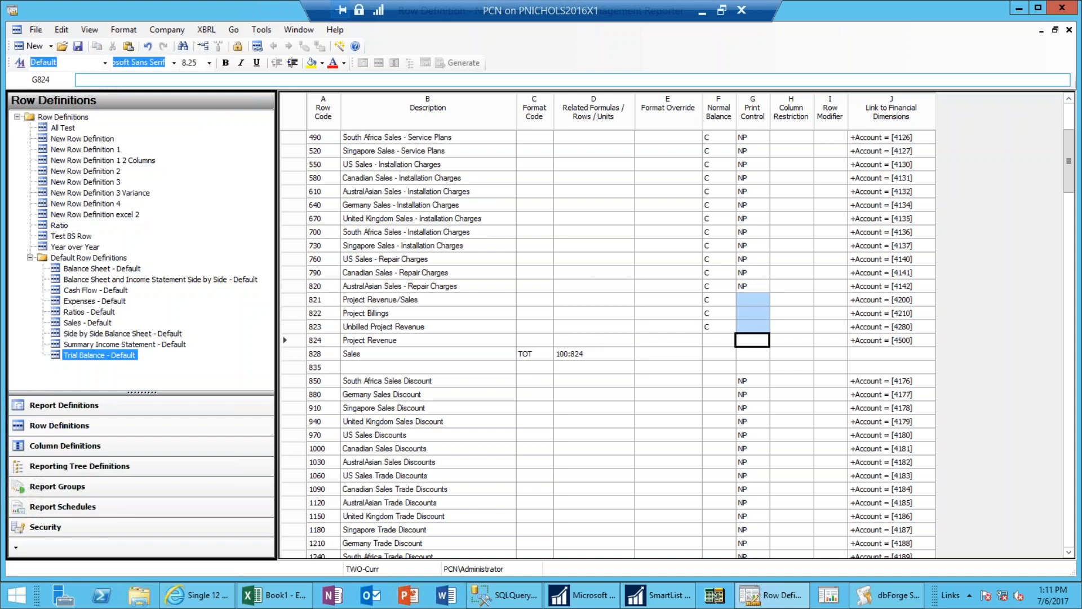
pyautogui.hotkey('ctrl', 'v')
# - Review the rows from the discounts down past the Sales Return and Discounts total, and back up to the first Sales row, code 100
pyautogui.press('Down')
pyautogui.press('Down')
pyautogui.press('Down')
pyautogui.press('Down')
pyautogui.press('Down')
pyautogui.press('Down')
pyautogui.press('Down')
pyautogui.press('Down')
pyautogui.press('Down')
pyautogui.press('Down')
pyautogui.press('Down')
pyautogui.press('Down')
pyautogui.press('Down')
pyautogui.press('Down')
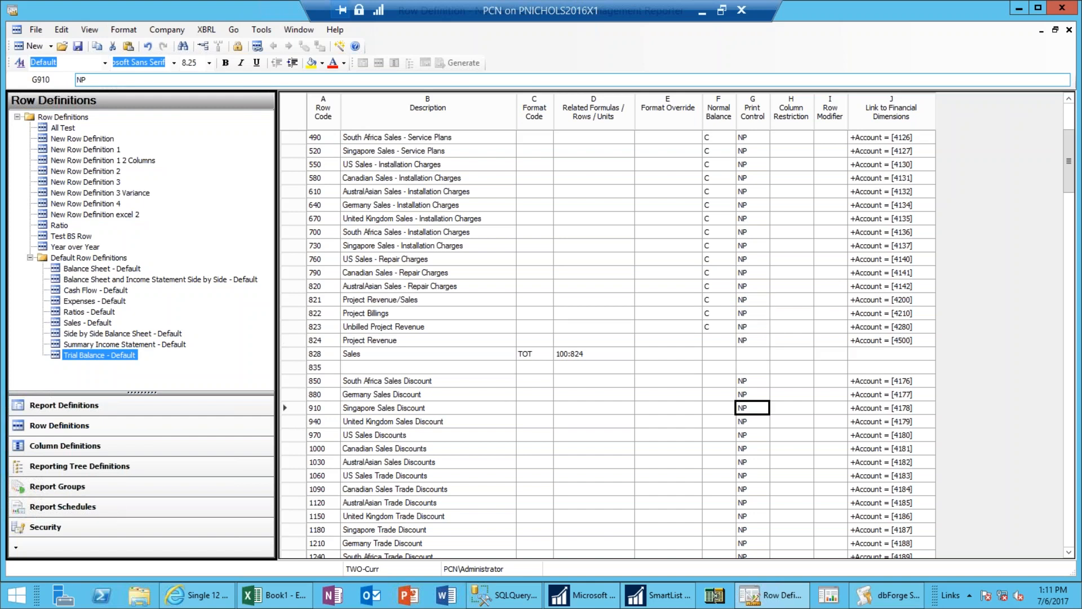
pyautogui.press('Down')
pyautogui.press('Down')
pyautogui.press('Down')
pyautogui.press('Down')
pyautogui.press('Down')
pyautogui.press('Down')
pyautogui.press('Down')
pyautogui.press('Down')
pyautogui.press('Down')
pyautogui.press('Down')
pyautogui.press('Down')
pyautogui.press('Down')
pyautogui.press('Down')
pyautogui.press('Down')
pyautogui.press('Down')
pyautogui.press('Up')
pyautogui.press('Up')
pyautogui.press('Up')
pyautogui.press('Up')
pyautogui.press('Up')
pyautogui.press('Up')
pyautogui.press('Up')
pyautogui.press('Up')
pyautogui.press('Up')
pyautogui.press('Up')
pyautogui.press('Up')
pyautogui.press('Up')
pyautogui.press('Up')
pyautogui.press('Up')
pyautogui.press('Up')
pyautogui.press('Up')
pyautogui.press('Up')
pyautogui.press('Up')
pyautogui.press('Up')
pyautogui.press('Up')
pyautogui.press('Up')
pyautogui.press('Up')
pyautogui.press('Up')
pyautogui.press('Up')
pyautogui.press('Up')
pyautogui.press('Up')
pyautogui.press('Up')
pyautogui.press('Up')
pyautogui.press('Up')
pyautogui.press('Up')
pyautogui.press('Up')
pyautogui.press('Up')
pyautogui.press('Up')
pyautogui.press('Up')
pyautogui.press('Up')
pyautogui.press('Up')
pyautogui.press('Up')
pyautogui.press('Up')
pyautogui.press('Up')
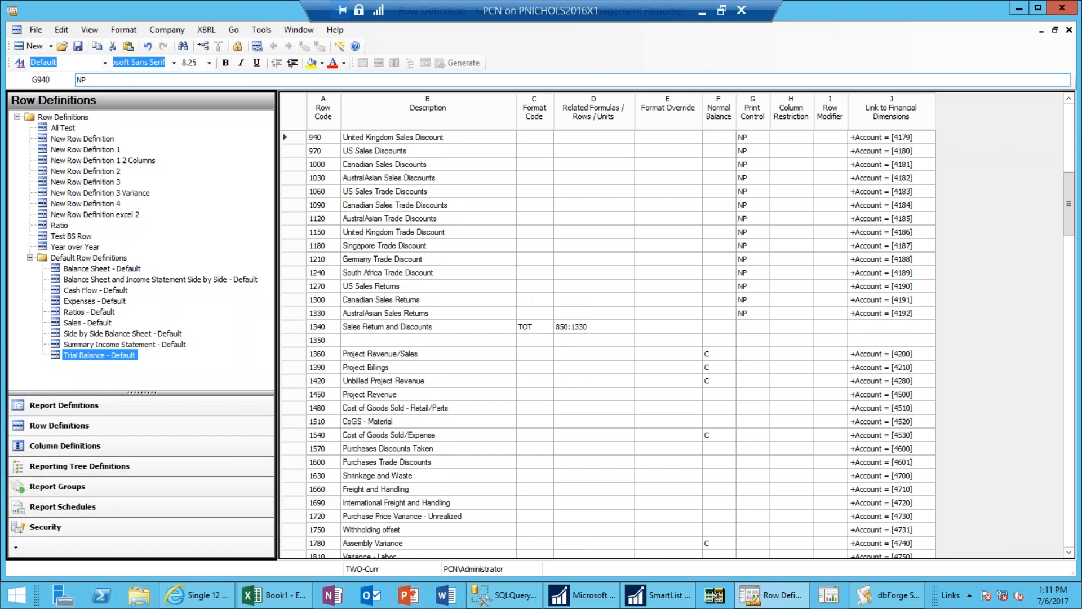
pyautogui.press('Up')
pyautogui.press('Up')
pyautogui.press('Up')
pyautogui.press('Up')
pyautogui.press('Up')
pyautogui.press('Up')
pyautogui.press('Up')
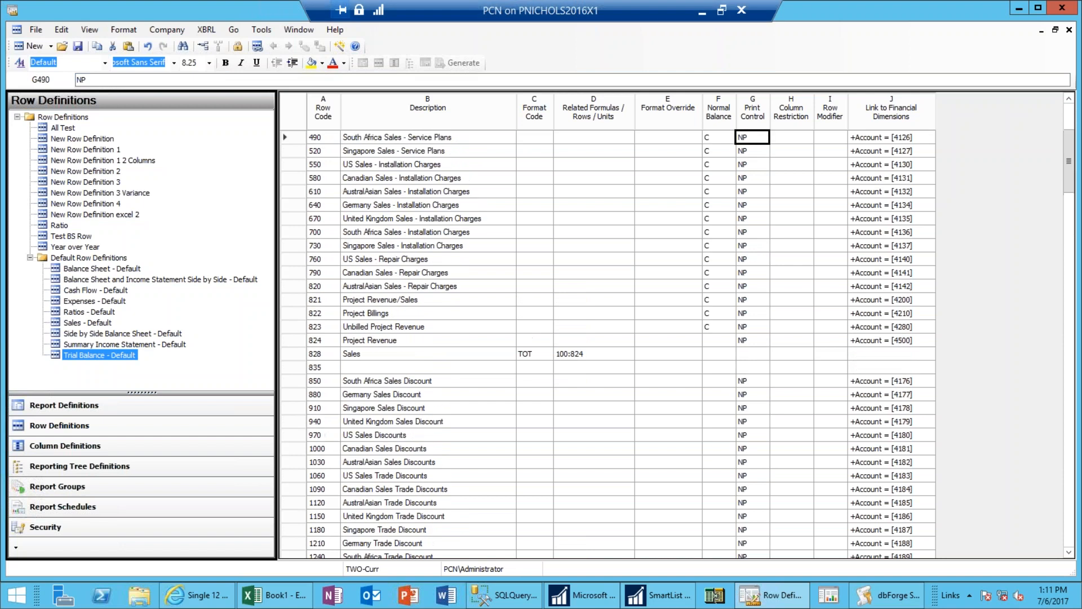
pyautogui.press('Up')
pyautogui.press('Up')
pyautogui.press('Up')
pyautogui.press('Up')
pyautogui.press('Up')
pyautogui.press('Up')
pyautogui.press('Up')
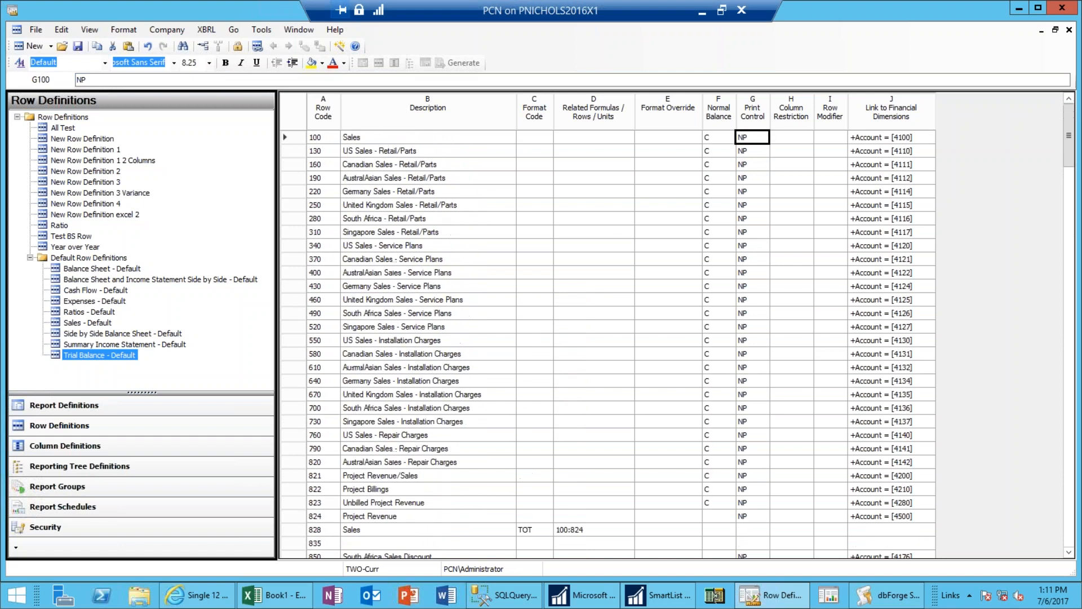
# - Examine the Normal Balance codes of the sales rows, from row 100 down to the first sales discount rows
pyautogui.press('Left')
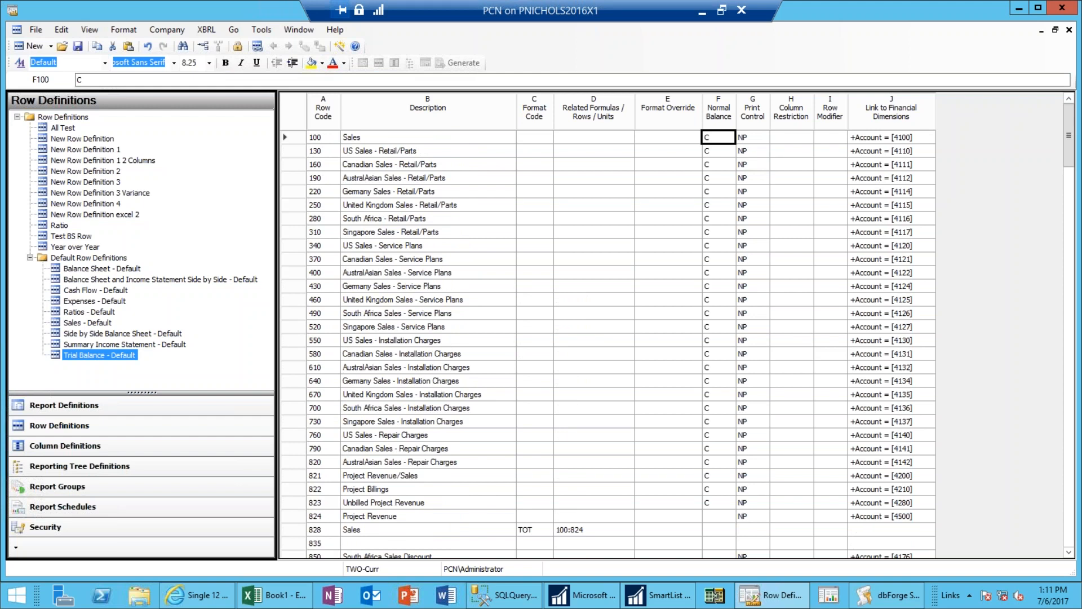
pyautogui.press('Left')
pyautogui.press('Left')
pyautogui.press('Left')
pyautogui.press('Left')
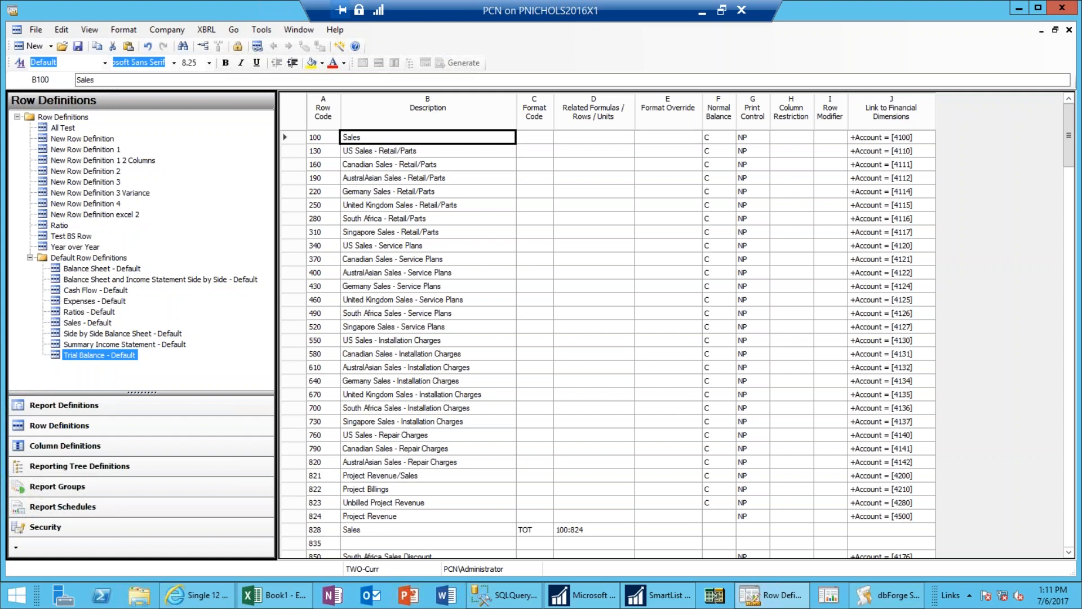
pyautogui.press('Right')
pyautogui.press('Right')
pyautogui.press('Right')
pyautogui.press('Right')
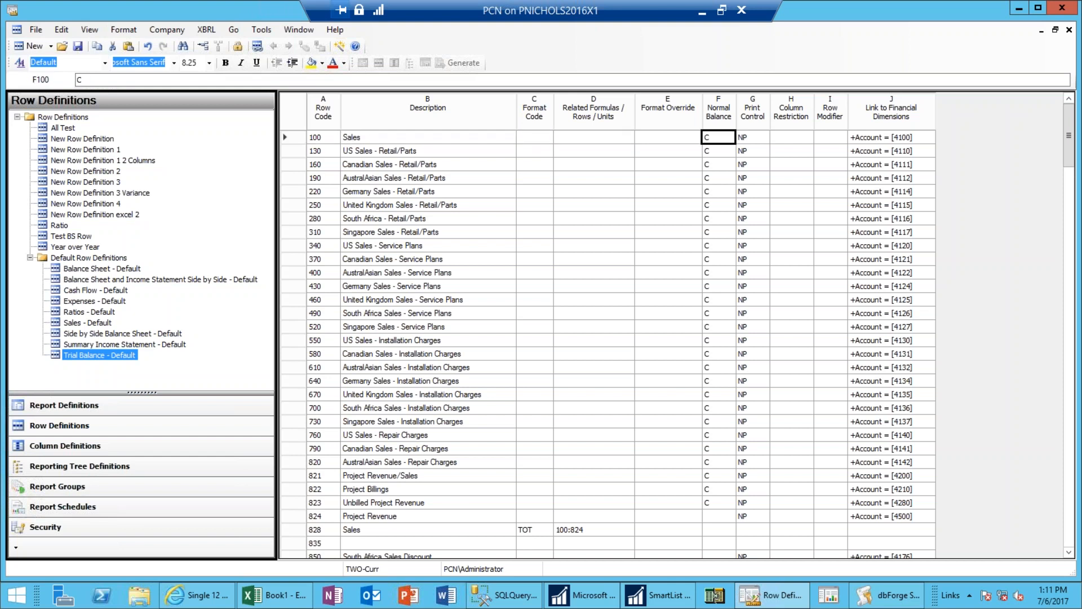
pyautogui.press('Down')
pyautogui.press('Down')
pyautogui.press('Down')
pyautogui.press('Down')
pyautogui.press('Down')
pyautogui.press('Down')
pyautogui.press('Down')
pyautogui.press('Down')
pyautogui.press('Down')
pyautogui.press('Down')
pyautogui.press('Down')
pyautogui.press('Down')
pyautogui.press('Down')
pyautogui.press('Down')
pyautogui.press('Down')
pyautogui.press('Down')
pyautogui.press('Down')
pyautogui.press('Down')
pyautogui.press('Down')
pyautogui.press('Down')
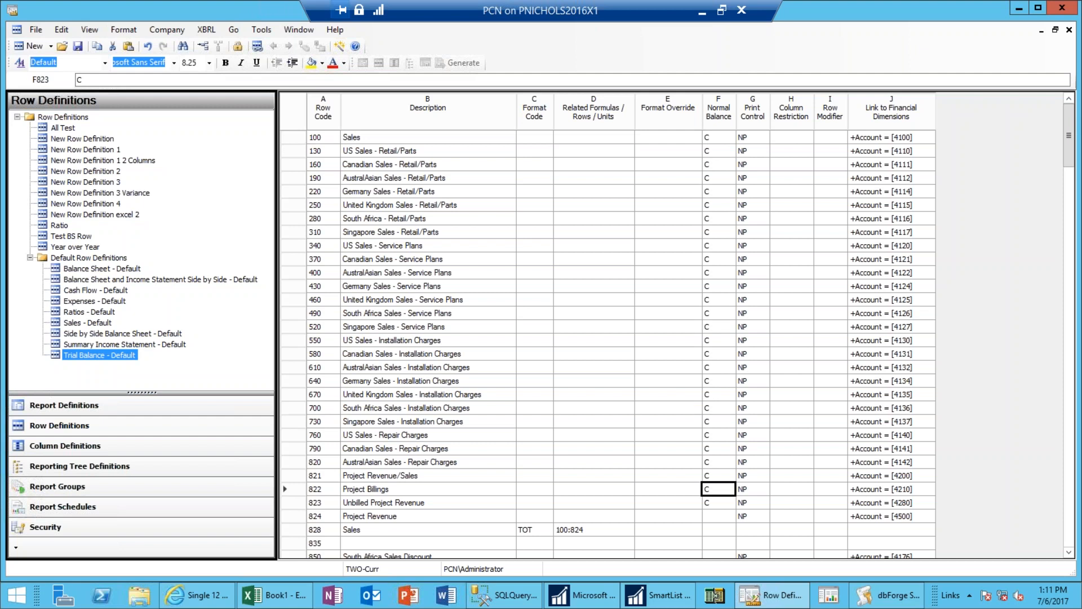
pyautogui.press('Down')
pyautogui.press('Down')
pyautogui.press('Down')
pyautogui.press('Down')
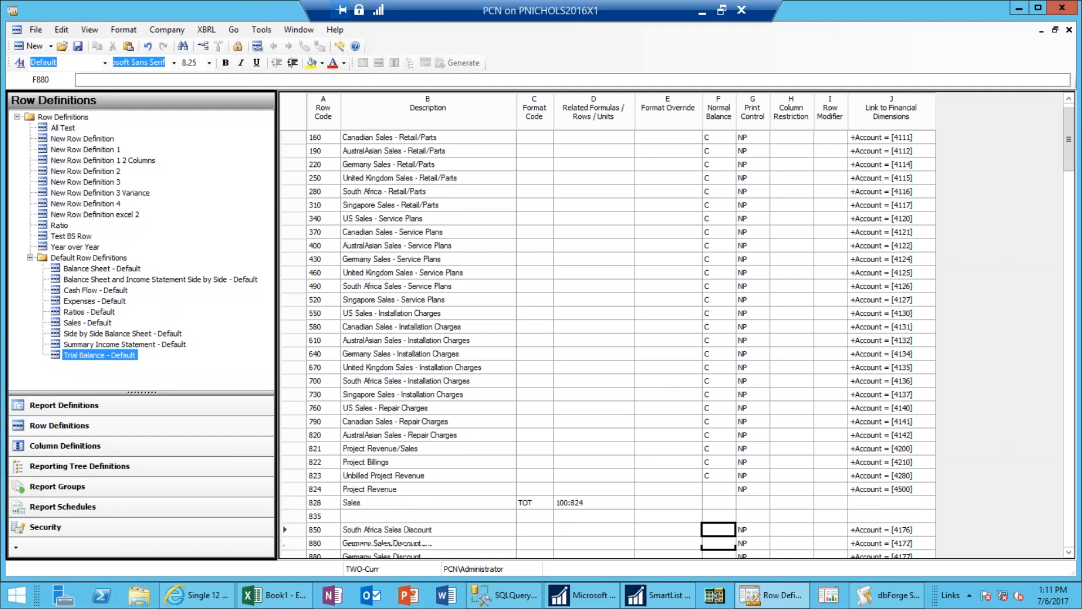
pyautogui.press('Down')
pyautogui.press('Down')
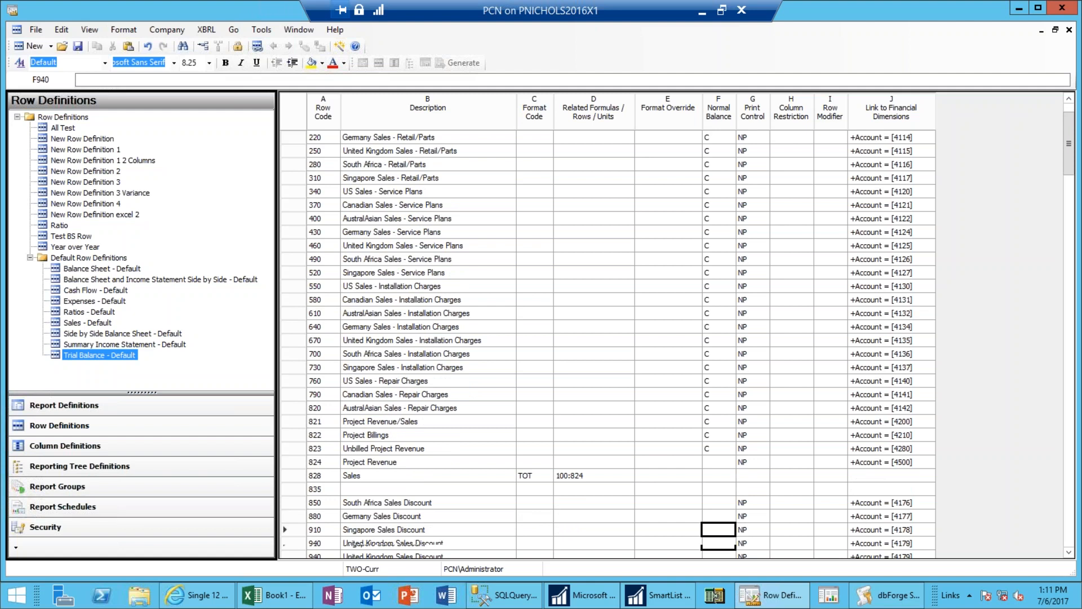
# - Examine the Normal Balance column from the discount rows down to Rounding Difference - Australia, and back up to row 100
pyautogui.press('pagedown')
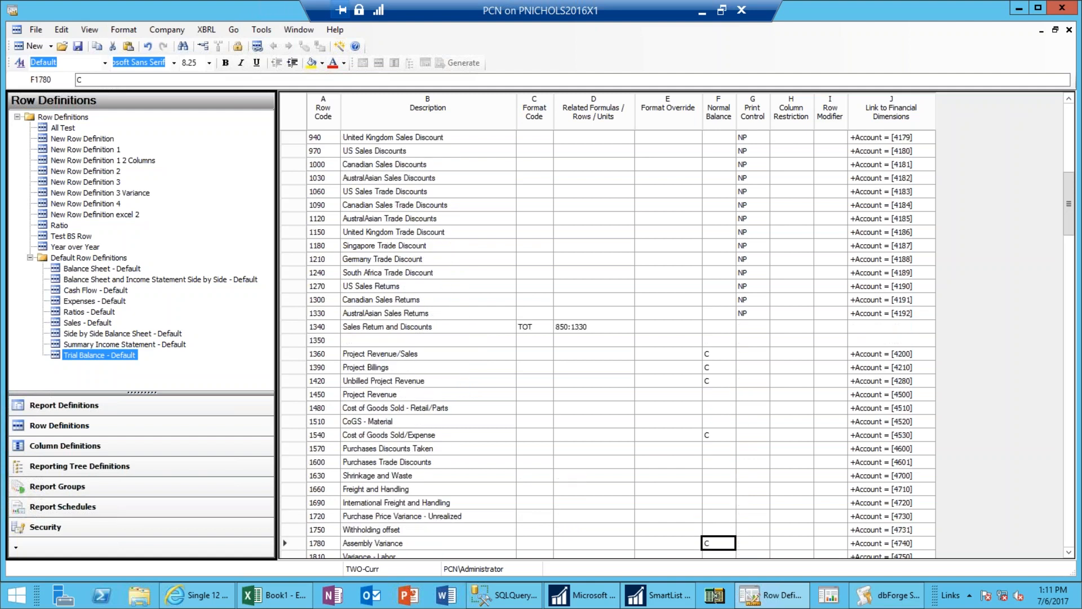
pyautogui.press('Down')
pyautogui.press('Down')
pyautogui.press('Down')
pyautogui.press('Down')
pyautogui.press('Down')
pyautogui.press('Down')
pyautogui.press('Down')
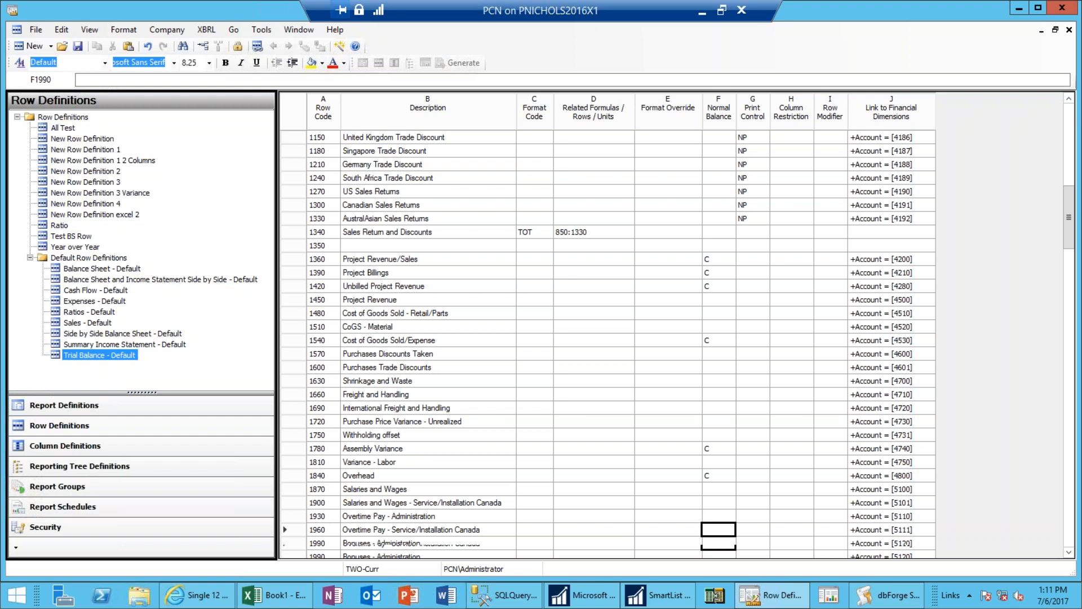
pyautogui.press('Down')
pyautogui.press('Down')
pyautogui.press('Down')
pyautogui.press('Down')
pyautogui.press('Down')
pyautogui.press('Down')
pyautogui.press('Down')
pyautogui.press('Down')
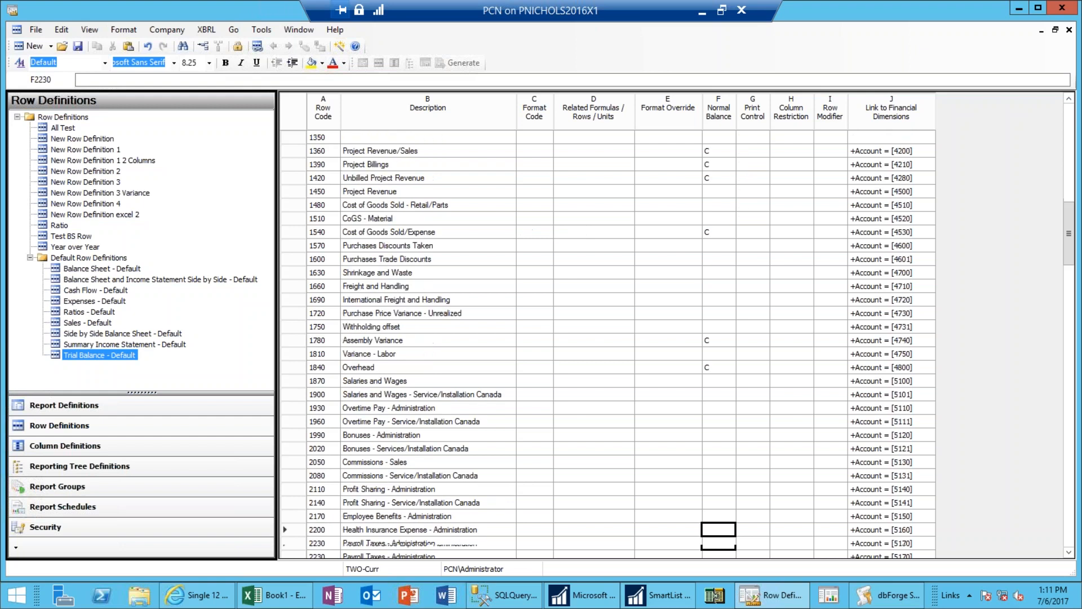
pyautogui.press('Down')
pyautogui.press('Down')
pyautogui.press('Down')
pyautogui.press('Down')
pyautogui.press('Down')
pyautogui.press('Down')
pyautogui.press('Down')
pyautogui.press('Down')
pyautogui.press('Down')
pyautogui.press('Down')
pyautogui.press('Down')
pyautogui.press('Down')
pyautogui.press('Down')
pyautogui.press('Down')
pyautogui.press('Down')
pyautogui.press('Down')
pyautogui.press('Down')
pyautogui.press('Down')
pyautogui.press('Down')
pyautogui.press('Down')
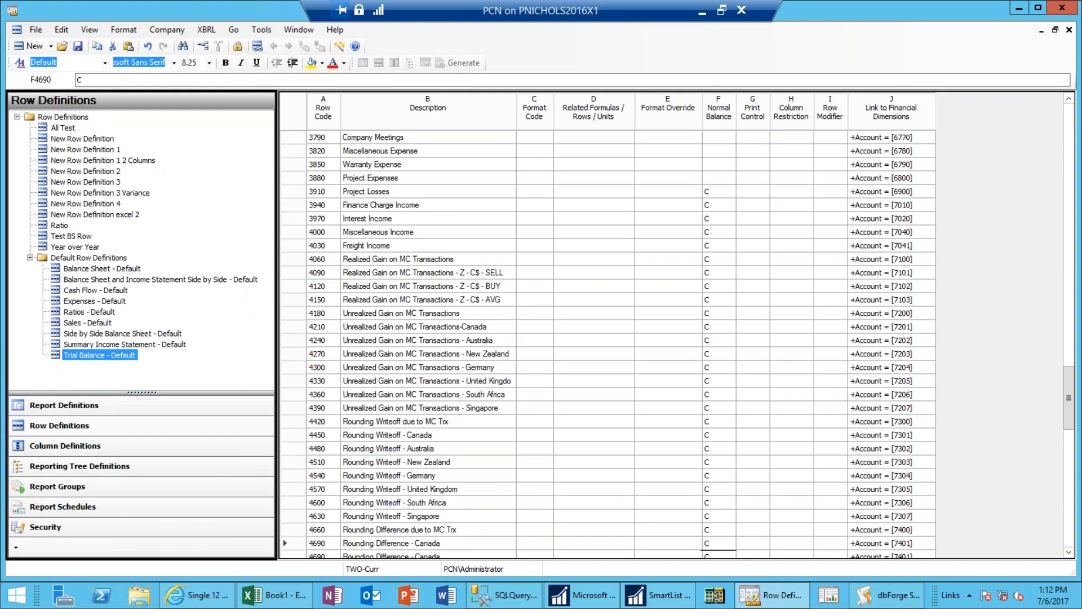
pyautogui.press('Down')
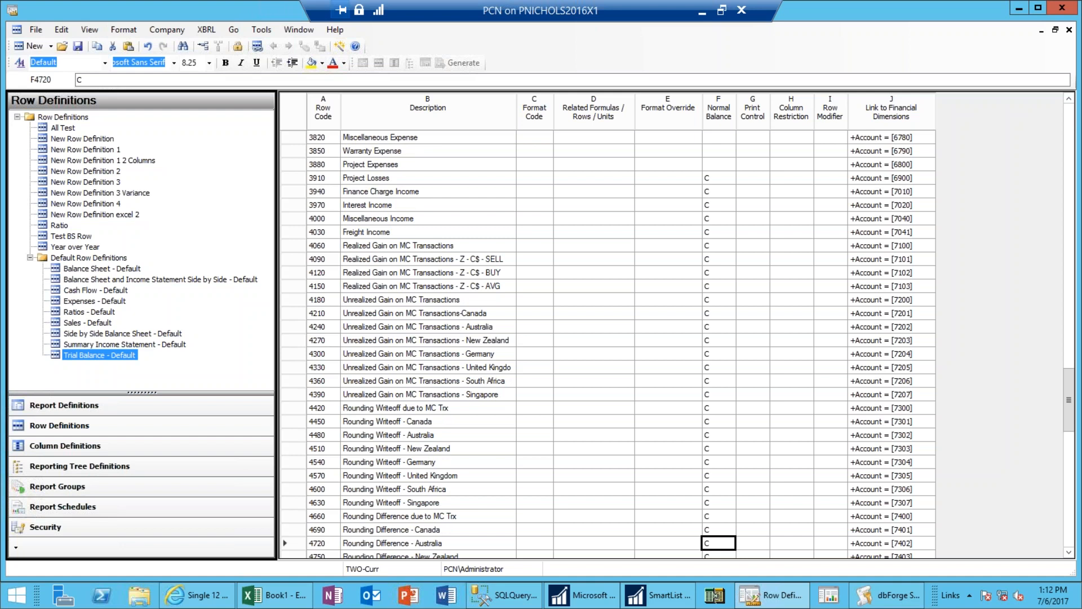
pyautogui.press('pageup')
pyautogui.press('pageup')
pyautogui.press('pageup')
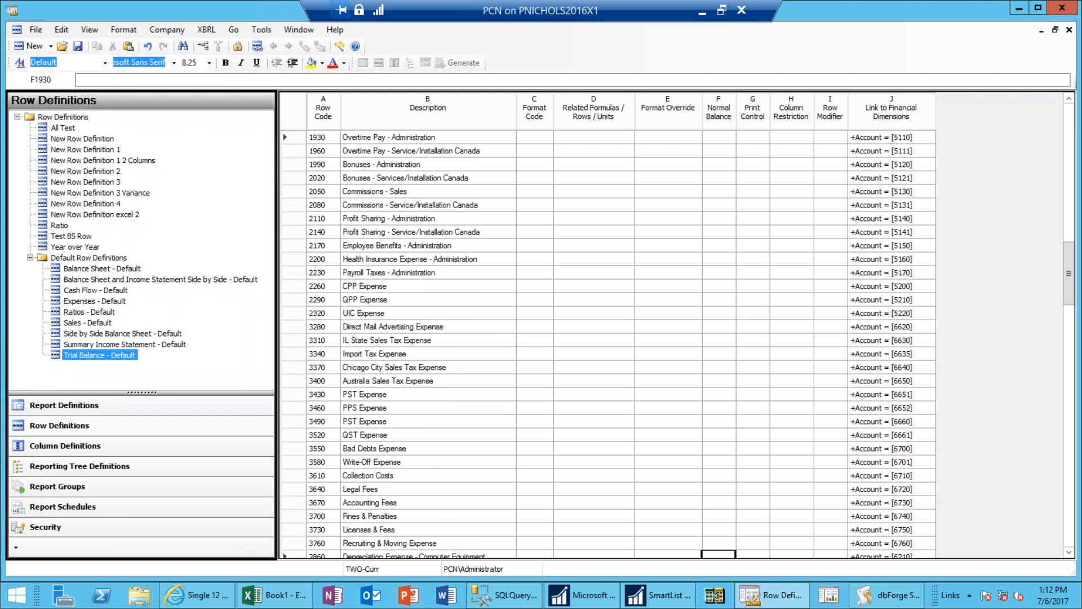
pyautogui.press('pageup')
pyautogui.press('pageup')
pyautogui.press('pageup')
pyautogui.click(602, 601)
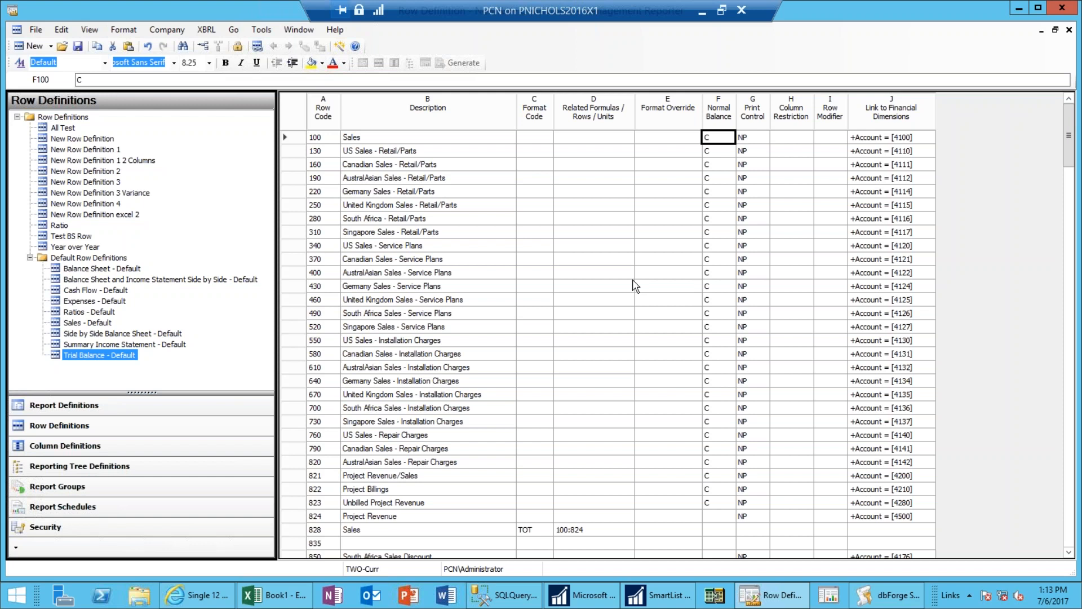
# - Create a new blank row definition and select the Description cell of row 100
pyautogui.click(52, 47)
pyautogui.click(58, 75)
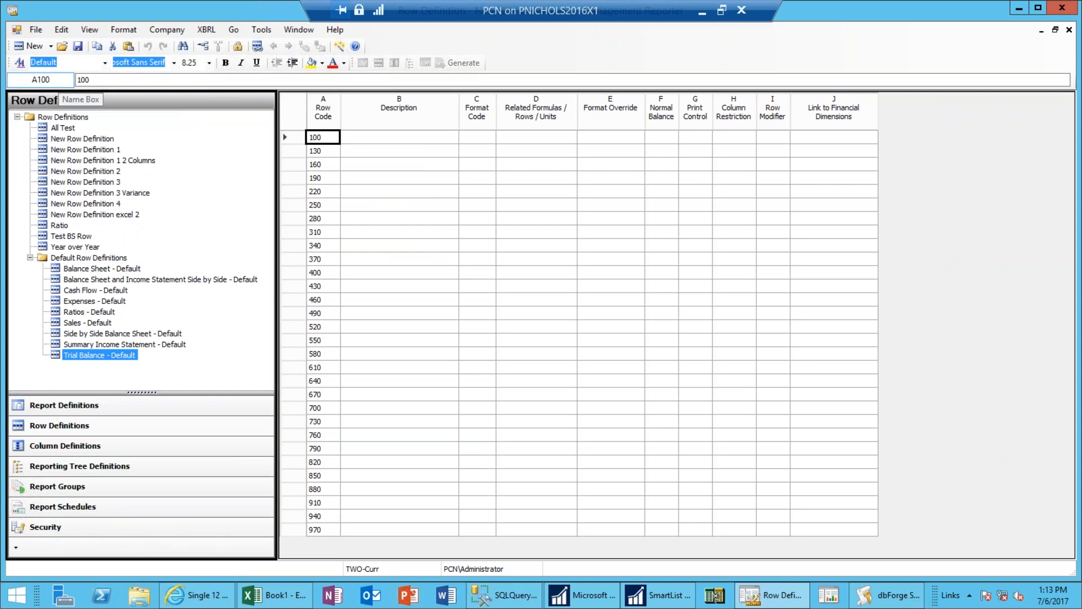
pyautogui.click(399, 137)
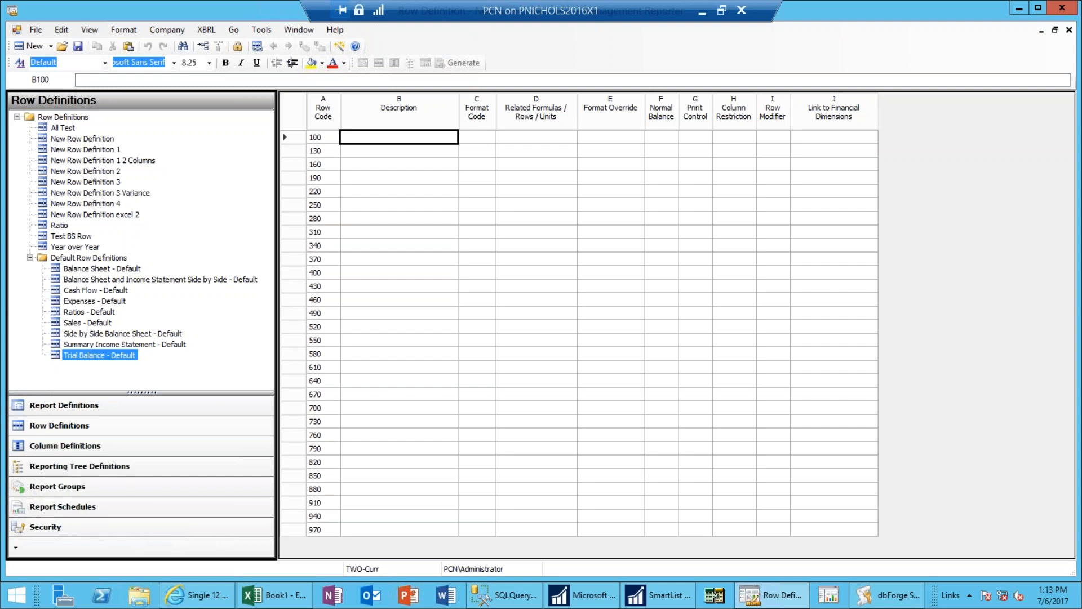
# - Switch to Excel and copy the income statement captions in cells A1 to A32 of Sheet53, ending at Net Income
pyautogui.click(278, 601)
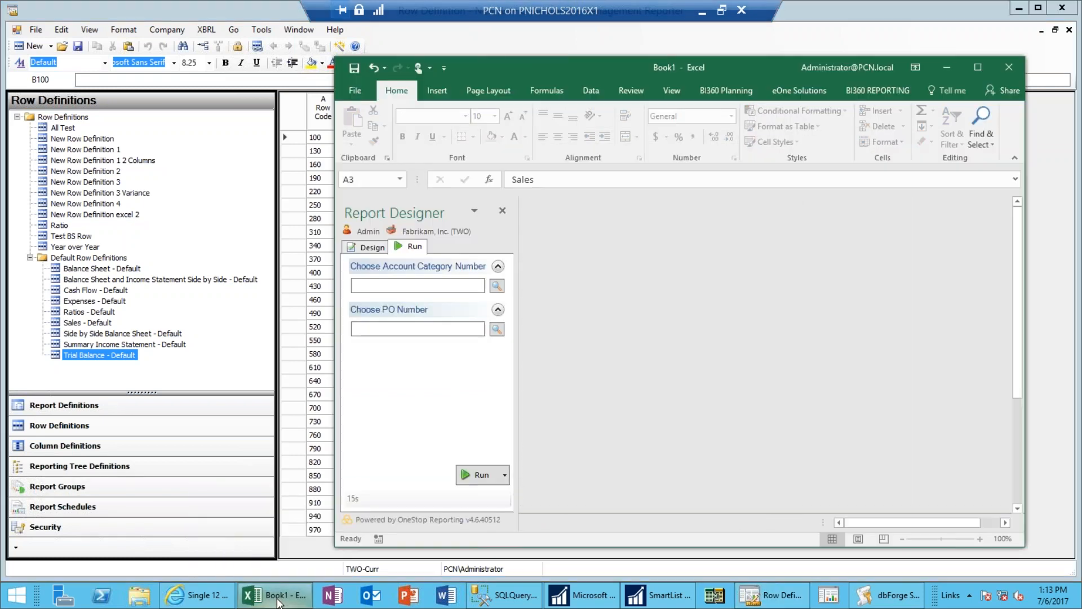
pyautogui.press('Up')
pyautogui.press('Up')
pyautogui.hotkey('shift', 'Down')
pyautogui.hotkey('shift', 'Down')
pyautogui.hotkey('shift', 'Down')
pyautogui.hotkey('shift', 'Down')
pyautogui.hotkey('shift', 'Down')
pyautogui.hotkey('shift', 'Down')
pyautogui.hotkey('shift', 'Down')
pyautogui.hotkey('shift', 'Down')
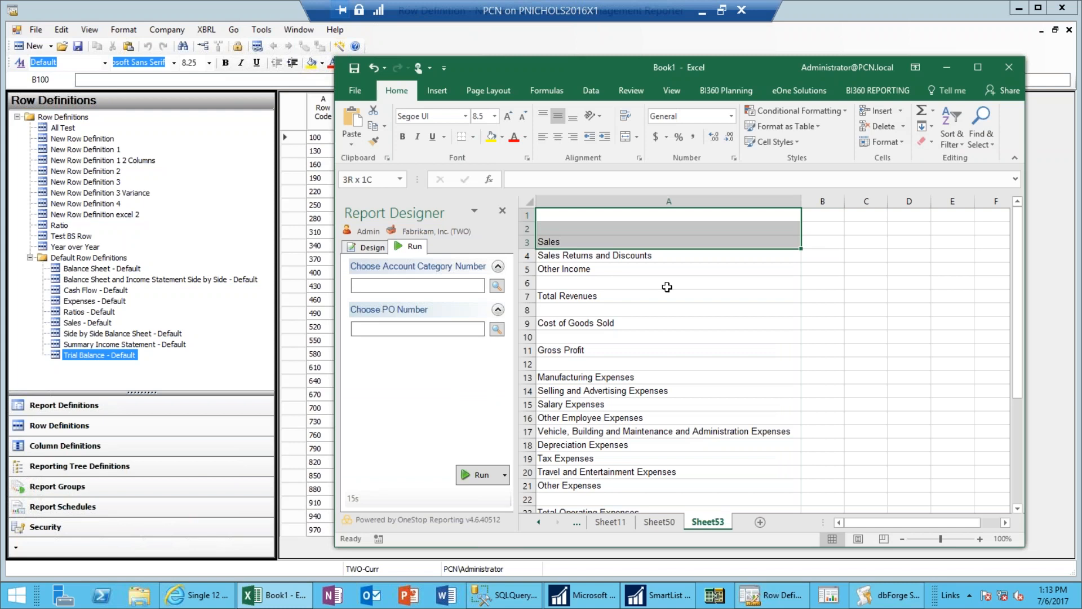
pyautogui.hotkey('shift', 'Down')
pyautogui.hotkey('shift', 'Down')
pyautogui.hotkey('shift', 'Down')
pyautogui.hotkey('shift', 'Down')
pyautogui.hotkey('shift', 'Down')
pyautogui.hotkey('shift', 'Down')
pyautogui.hotkey('shift', 'Down')
pyautogui.hotkey('shift', 'Down')
pyautogui.hotkey('shift', 'Down')
pyautogui.hotkey('shift', 'Down')
pyautogui.hotkey('shift', 'Down')
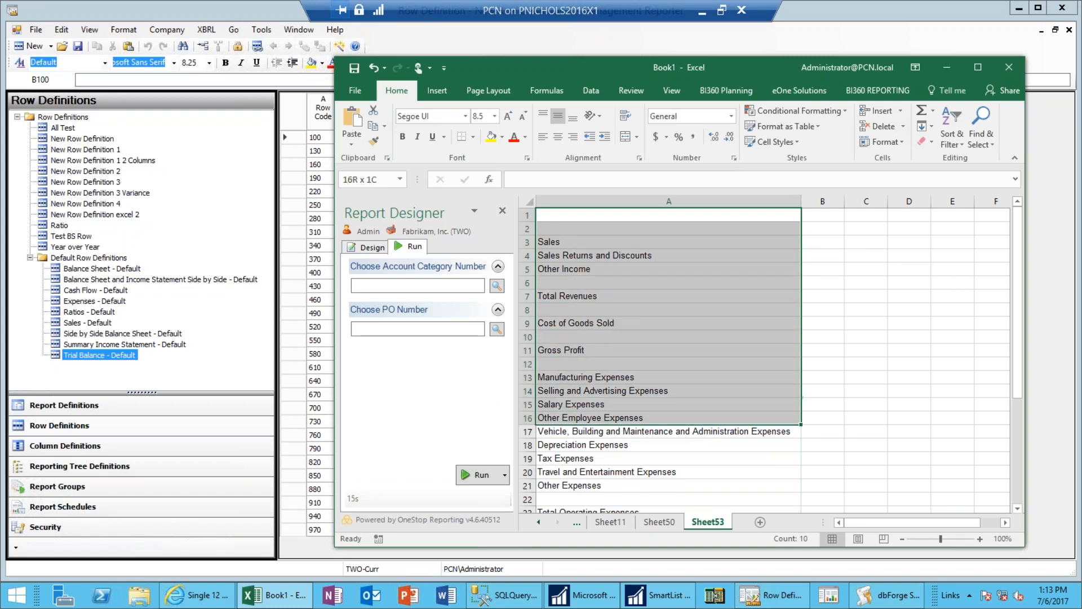
pyautogui.hotkey('shift', 'Down')
pyautogui.hotkey('shift', 'Down')
pyautogui.hotkey('shift', 'Down')
pyautogui.hotkey('shift', 'Down')
pyautogui.hotkey('shift', 'Down')
pyautogui.hotkey('shift', 'Down')
pyautogui.hotkey('shift', 'Down')
pyautogui.hotkey('shift', 'Down')
pyautogui.hotkey('shift', 'Down')
pyautogui.hotkey('shift', 'Down')
pyautogui.hotkey('shift', 'Down')
pyautogui.hotkey('shift', 'Down')
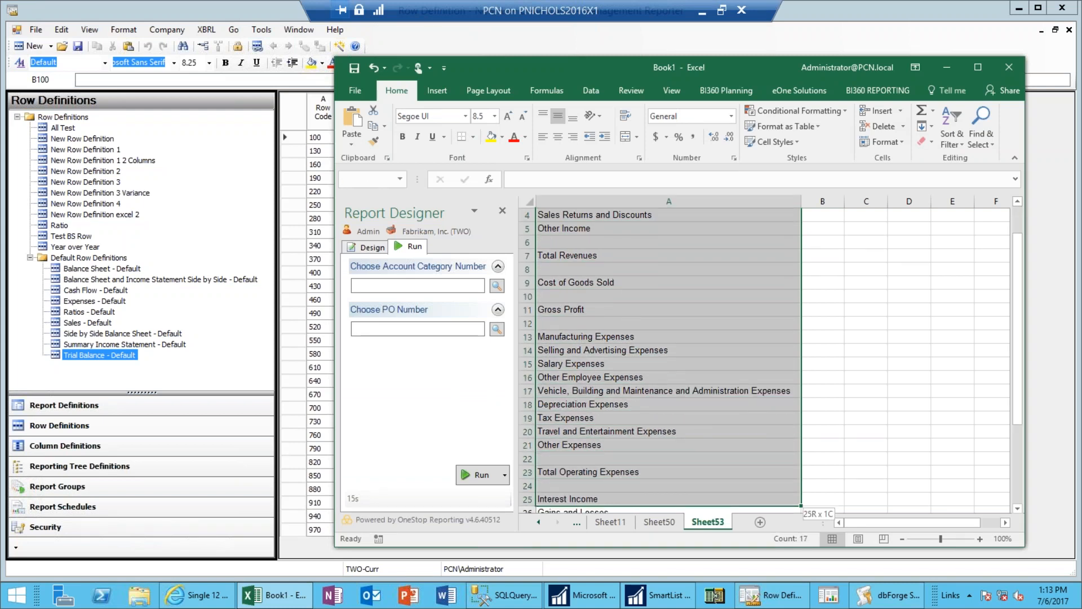
pyautogui.hotkey('shift', 'Down')
pyautogui.hotkey('shift', 'Down')
pyautogui.hotkey('shift', 'Down')
pyautogui.hotkey('shift', 'Down')
pyautogui.hotkey('shift', 'Down')
pyautogui.hotkey('shift', 'Down')
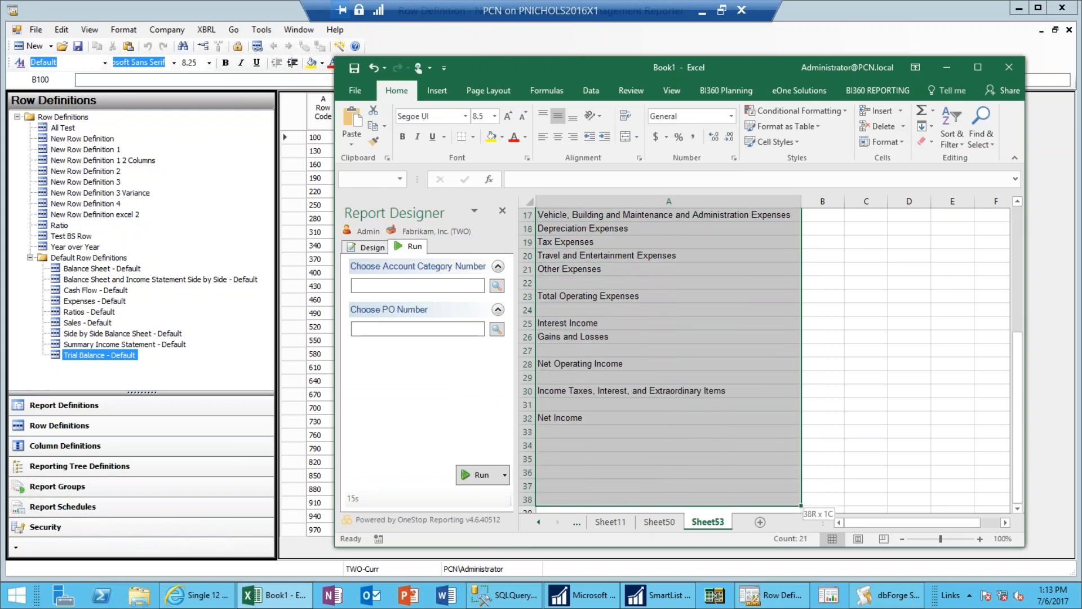
pyautogui.hotkey('shift', 'Up')
pyautogui.hotkey('shift', 'Up')
pyautogui.hotkey('shift', 'Up')
pyautogui.hotkey('shift', 'Up')
pyautogui.hotkey('shift', 'Up')
pyautogui.hotkey('shift', 'Up')
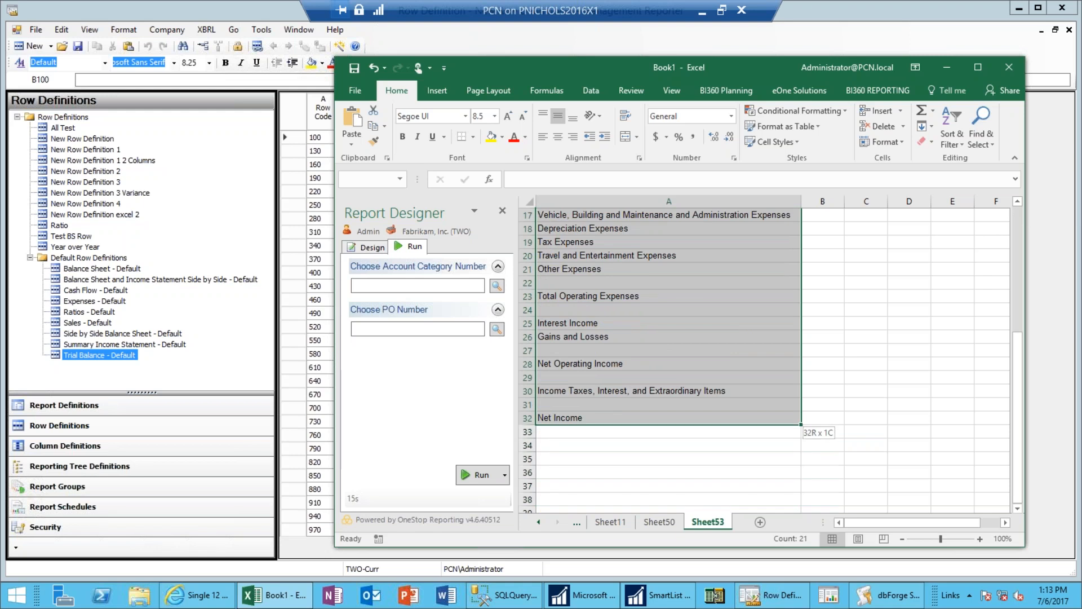
pyautogui.hotkey('ctrl', 'c')
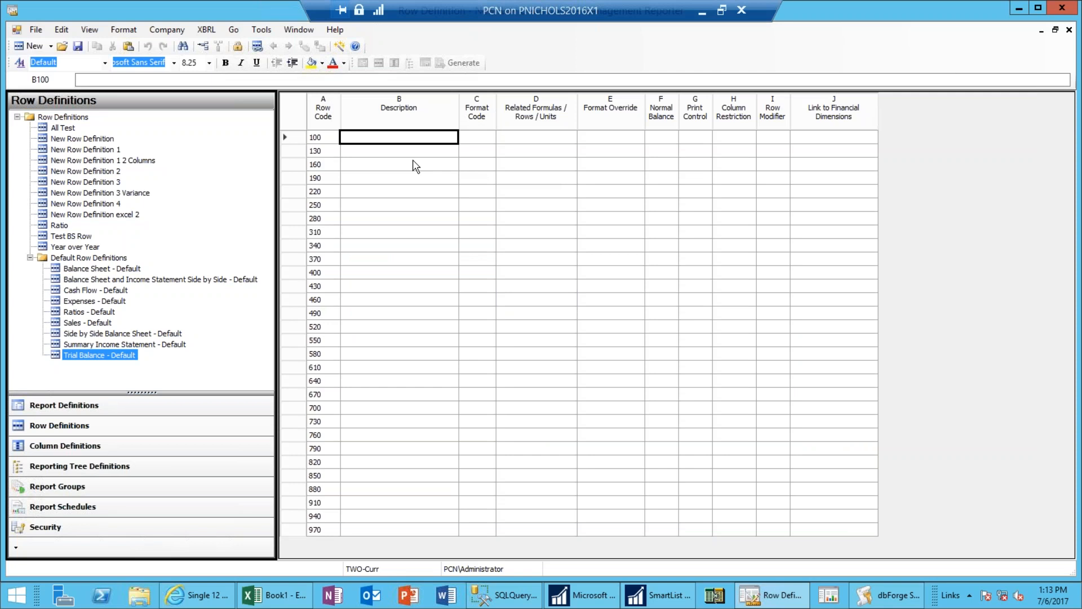
# - Paste the copied captions into the Description column starting at row 100, and widen the column to fit most of the text
pyautogui.hotkey('ctrl', 'v')
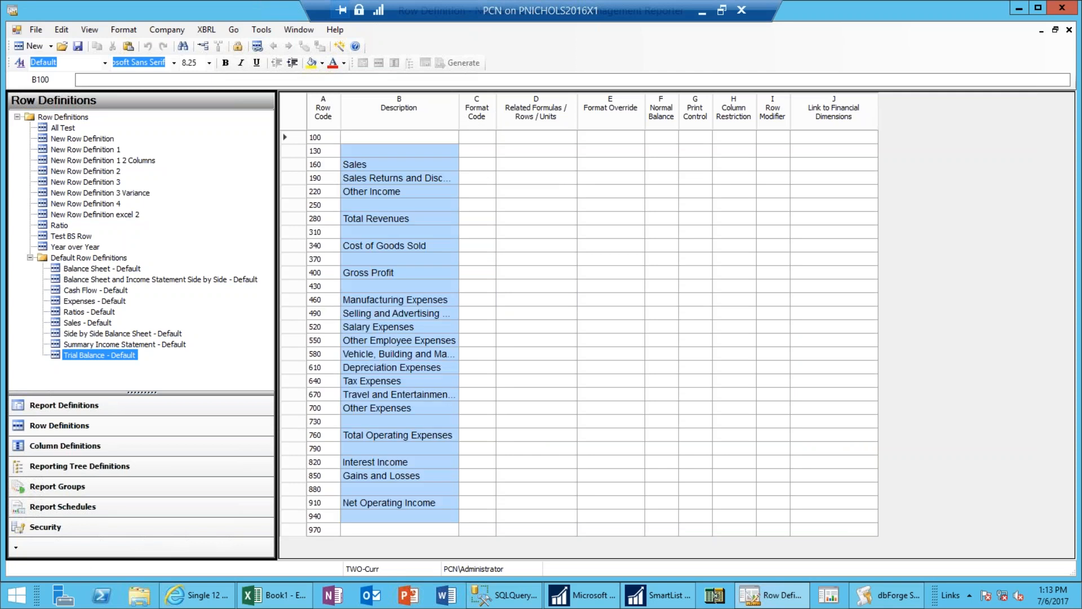
pyautogui.moveTo(458, 118); pyautogui.dragTo(529, 113)
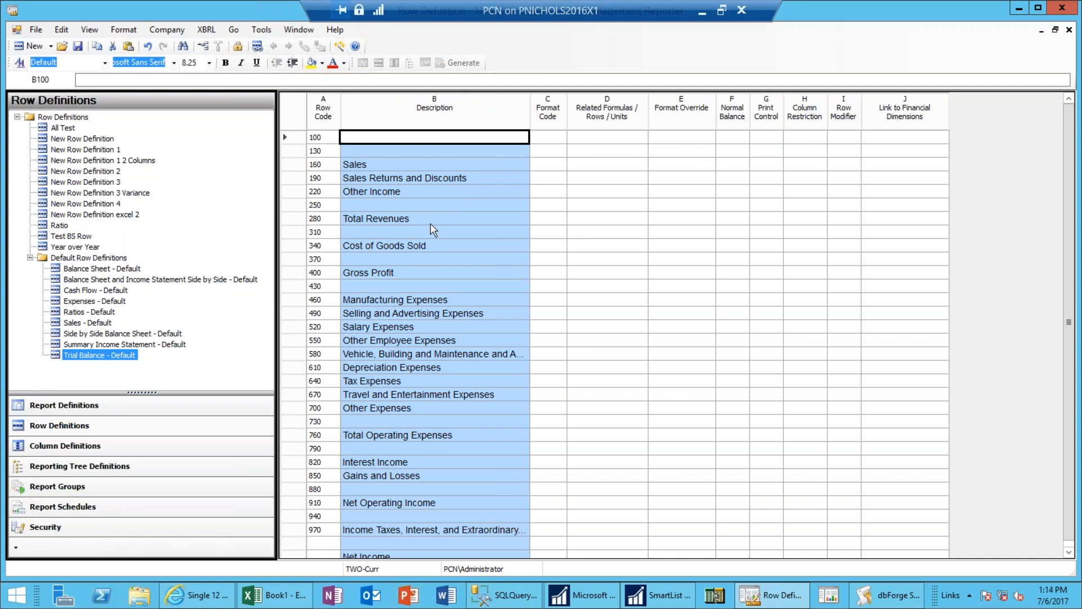
pyautogui.press('Down')
pyautogui.press('Down')
pyautogui.press('Down')
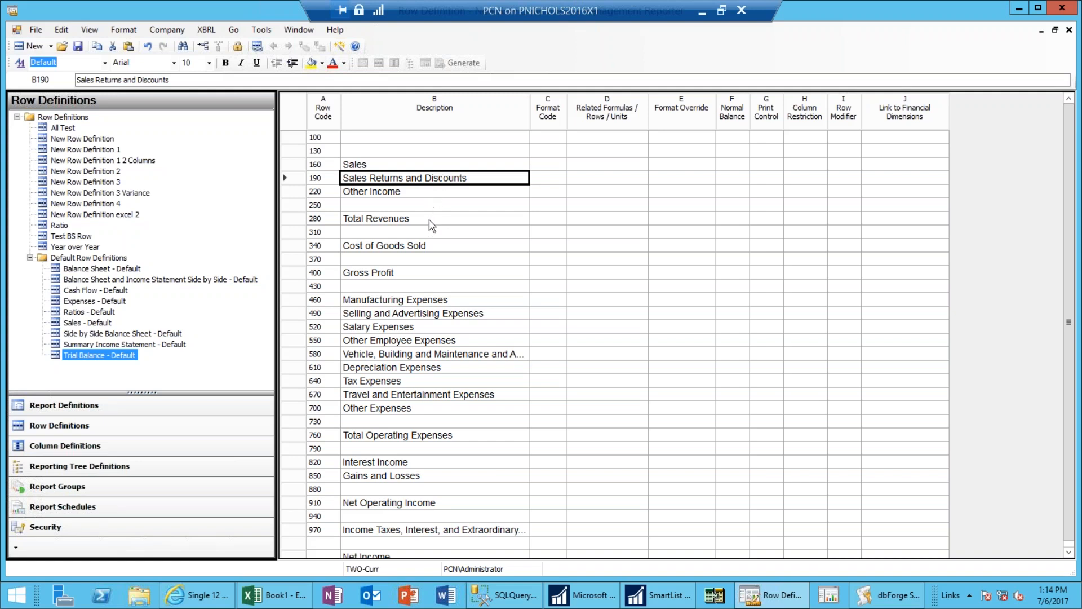
# - Make the Total Revenues, Gross Profit, Total Operating Expenses, Net Operating Income and Net Income descriptions bold
pyautogui.click(432, 220)
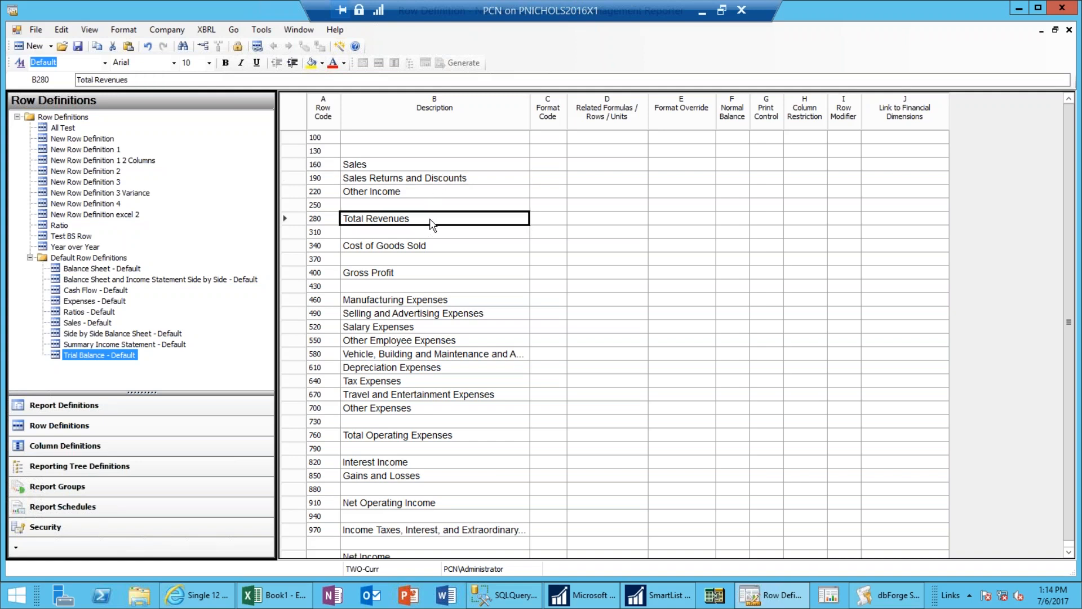
pyautogui.keyDown('ctrl'); pyautogui.click(408, 275); pyautogui.keyUp('ctrl')
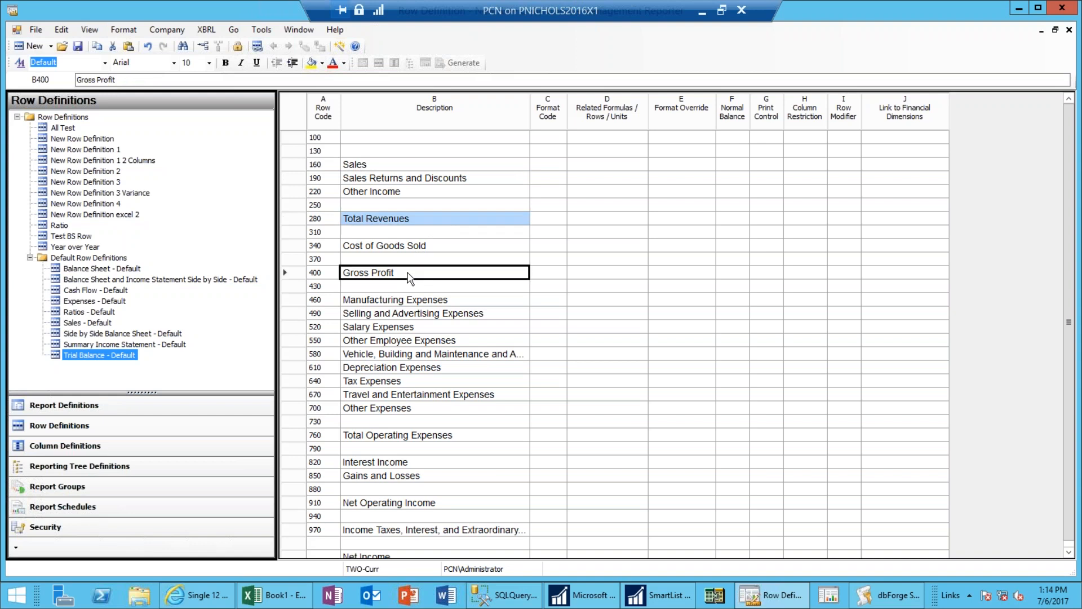
pyautogui.keyDown('ctrl'); pyautogui.click(446, 437); pyautogui.keyUp('ctrl')
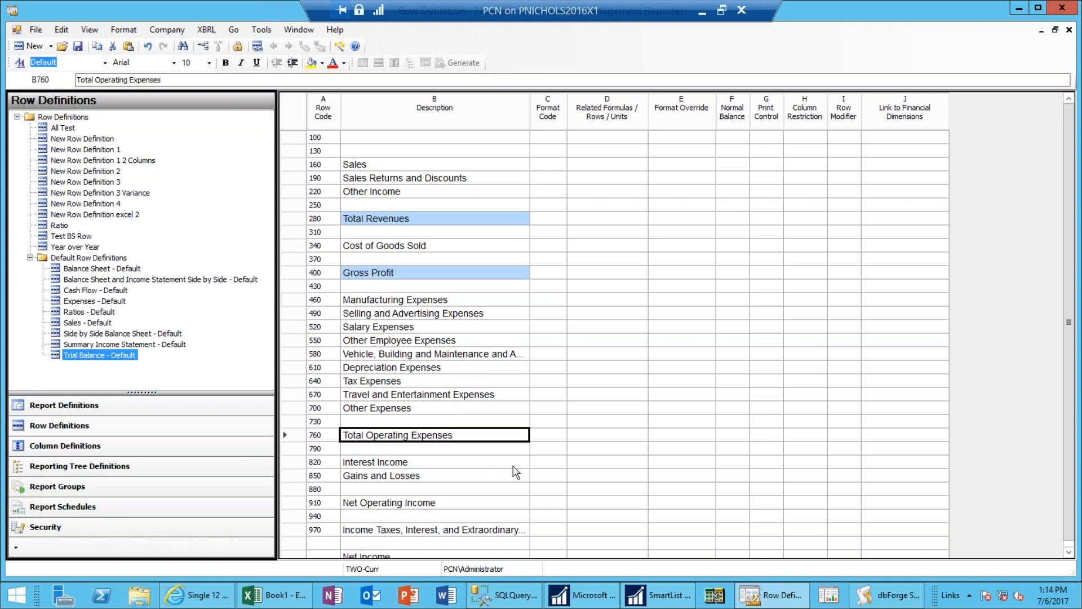
pyautogui.keyDown('ctrl'); pyautogui.click(430, 505); pyautogui.keyUp('ctrl')
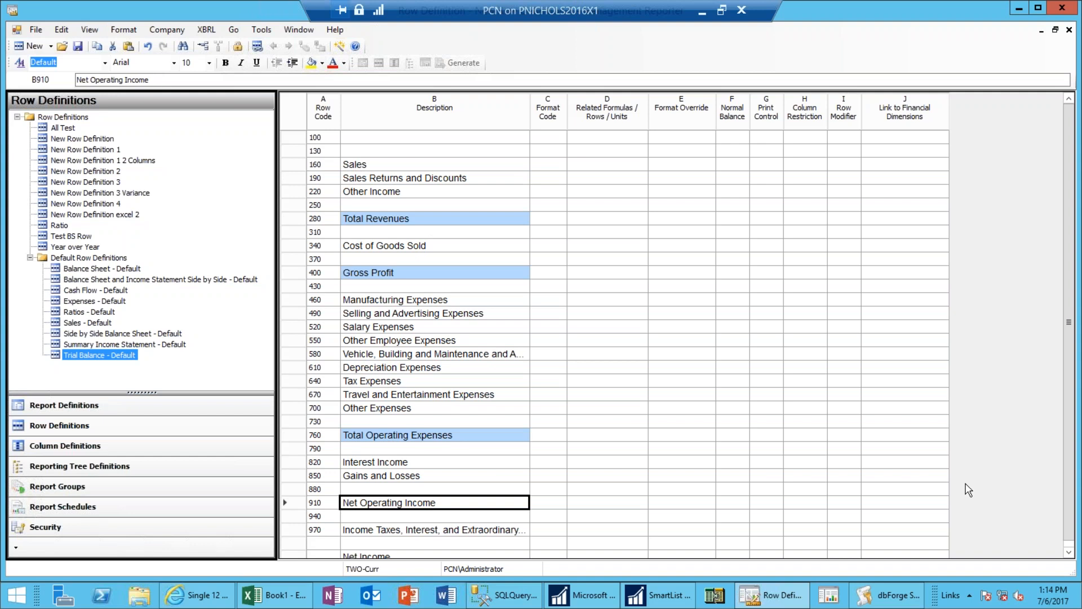
pyautogui.click(1069, 553)
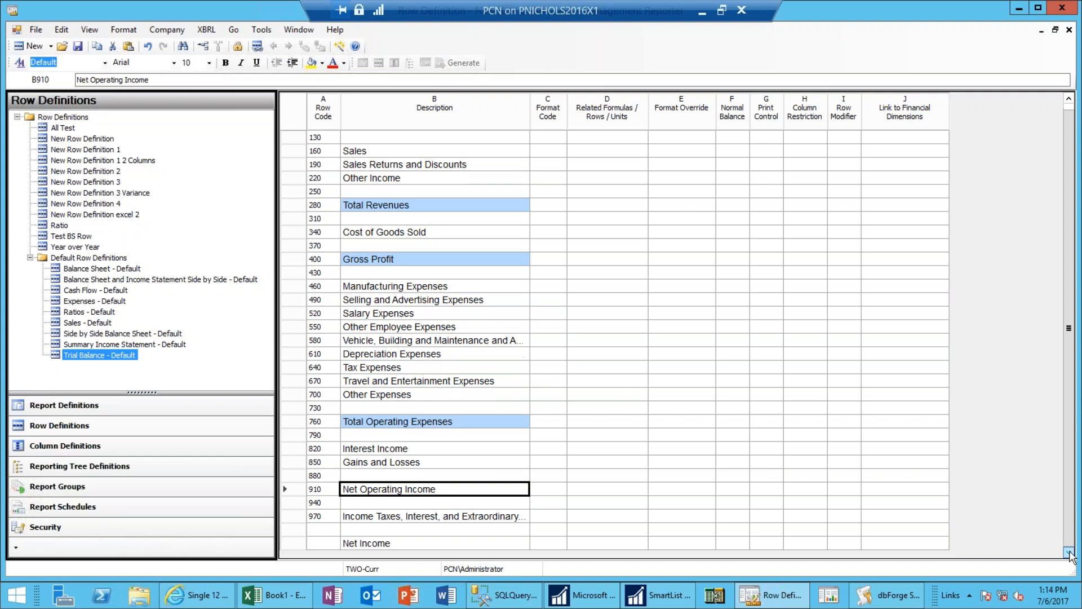
pyautogui.keyDown('ctrl'); pyautogui.click(457, 544); pyautogui.keyUp('ctrl')
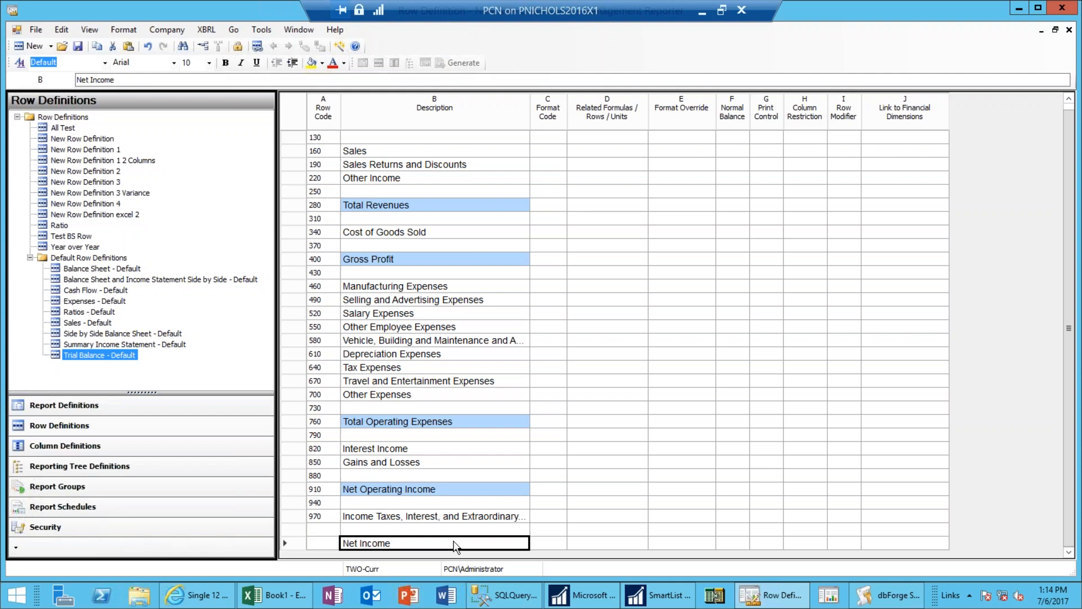
pyautogui.click(226, 63)
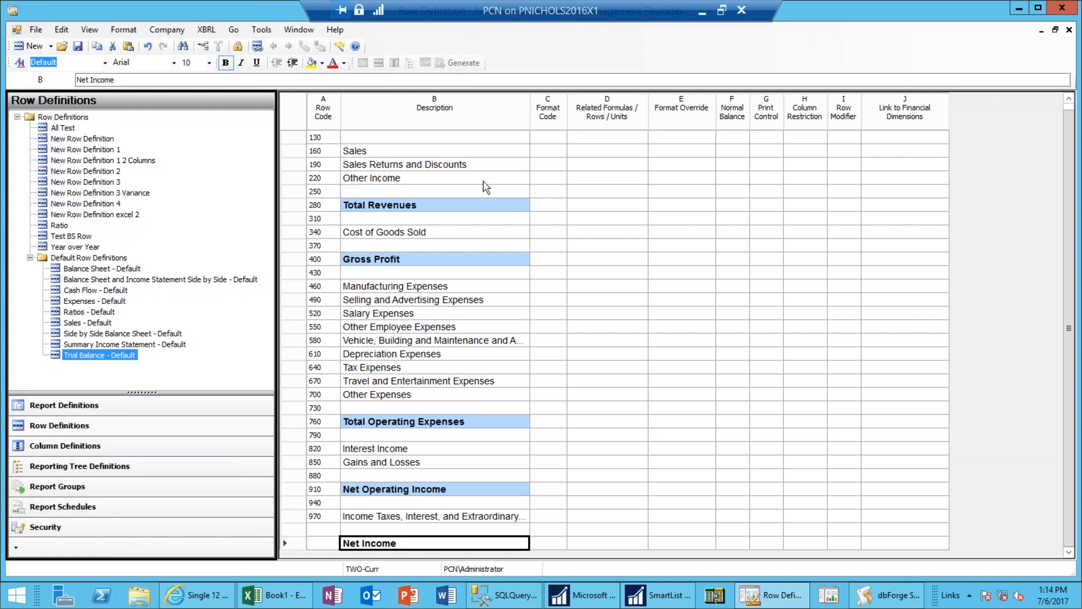
# - Indent the Sales, Sales Returns and Discounts, and Other Income descriptions by one level
pyautogui.click(391, 142)
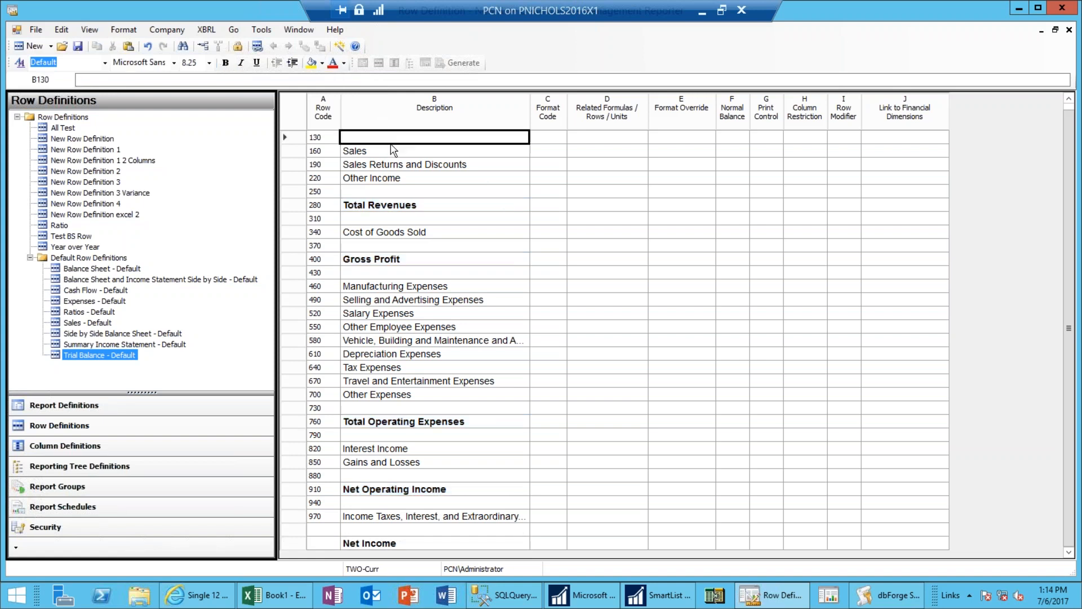
pyautogui.click(393, 151)
pyautogui.keyDown('shift'); pyautogui.click(396, 177); pyautogui.keyUp('shift')
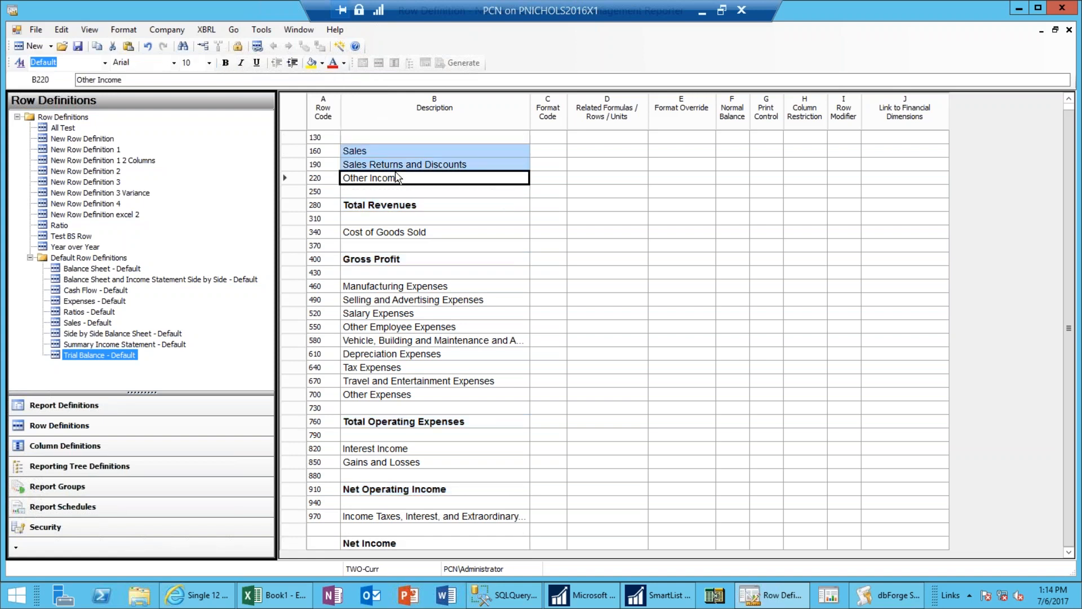
pyautogui.click(292, 63)
pyautogui.click(412, 246)
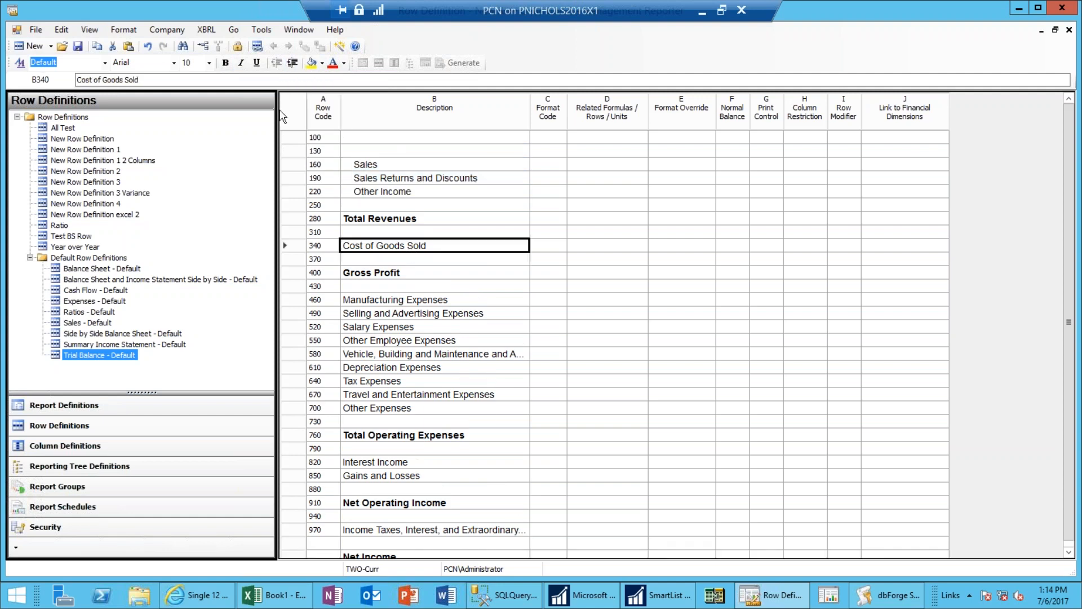
# - Indent Cost of Goods Sold, Manufacturing Expenses through Other Expenses, Interest Income, Gains and Losses, and Income Taxes, Interest, and Extraordinary Items by one level
pyautogui.click(293, 63)
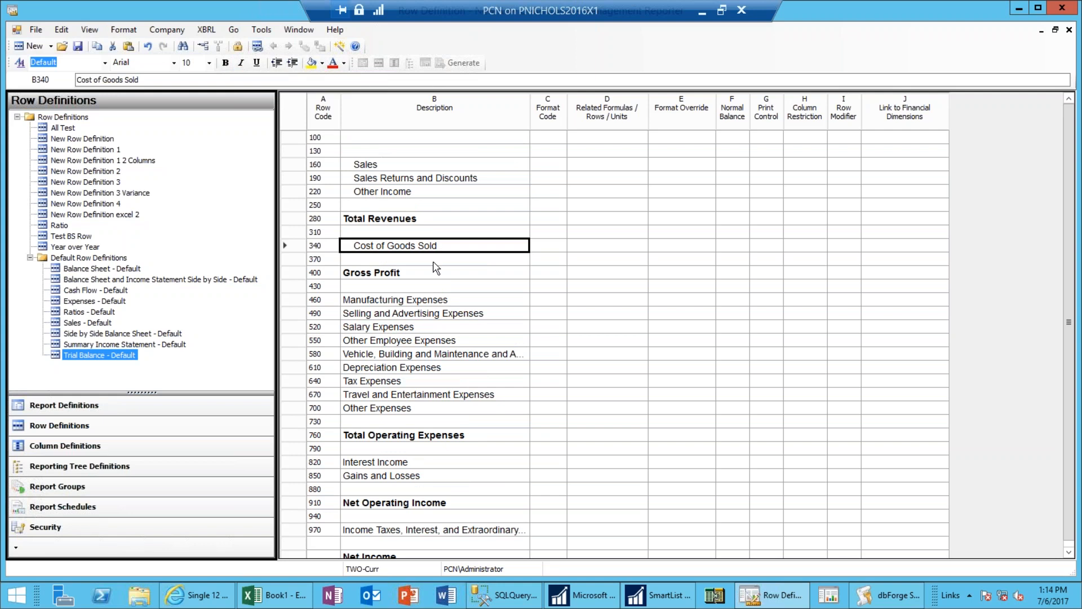
pyautogui.click(426, 299)
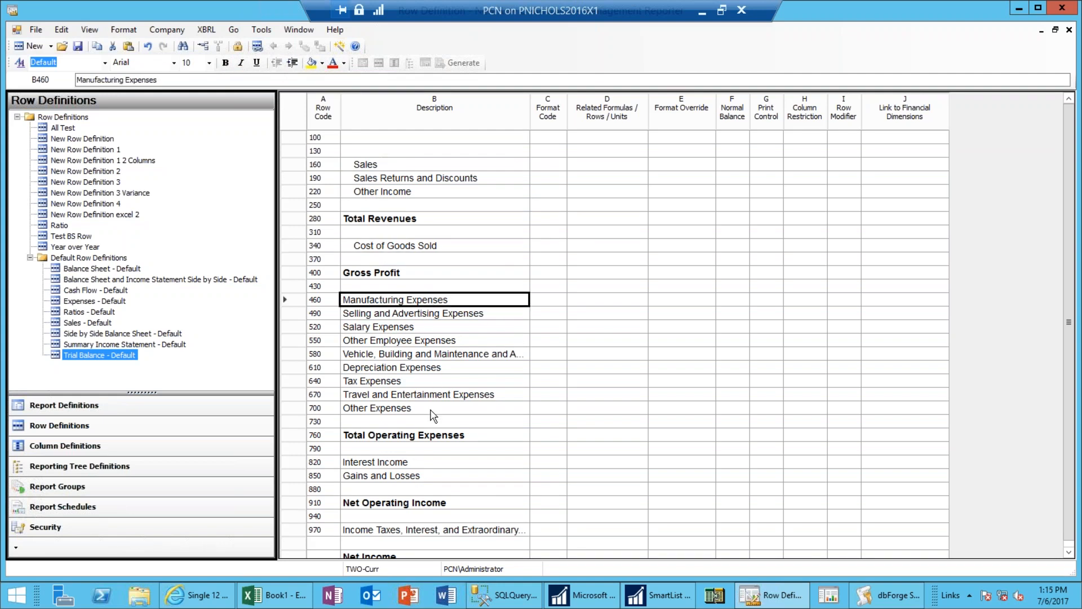
pyautogui.keyDown('shift'); pyautogui.click(430, 410); pyautogui.keyUp('shift')
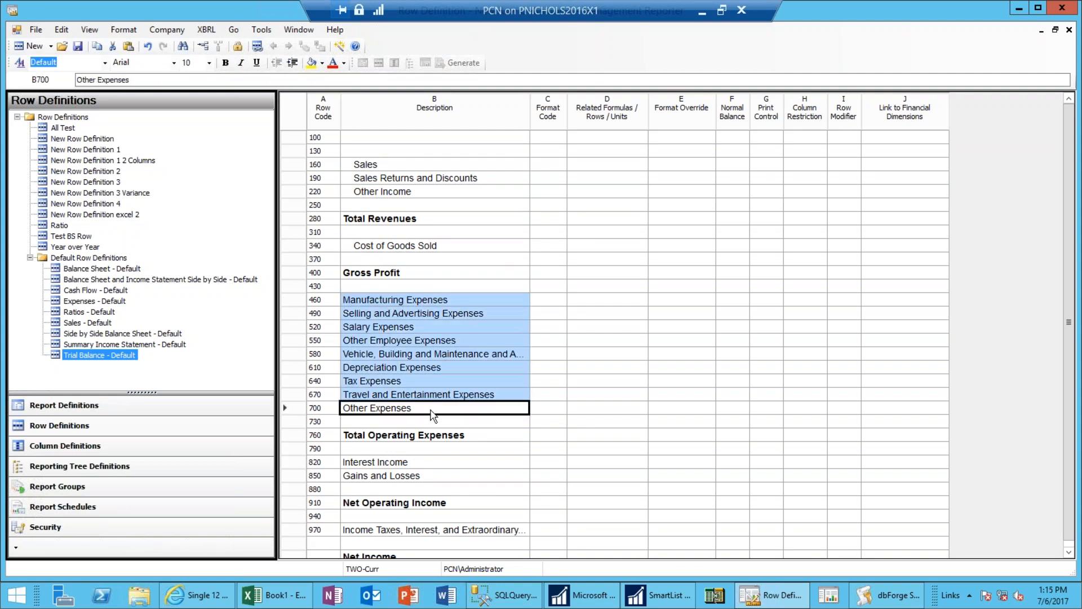
pyautogui.keyDown('ctrl'); pyautogui.click(424, 465); pyautogui.keyUp('ctrl')
pyautogui.keyDown('ctrl'); pyautogui.click(424, 477); pyautogui.keyUp('ctrl')
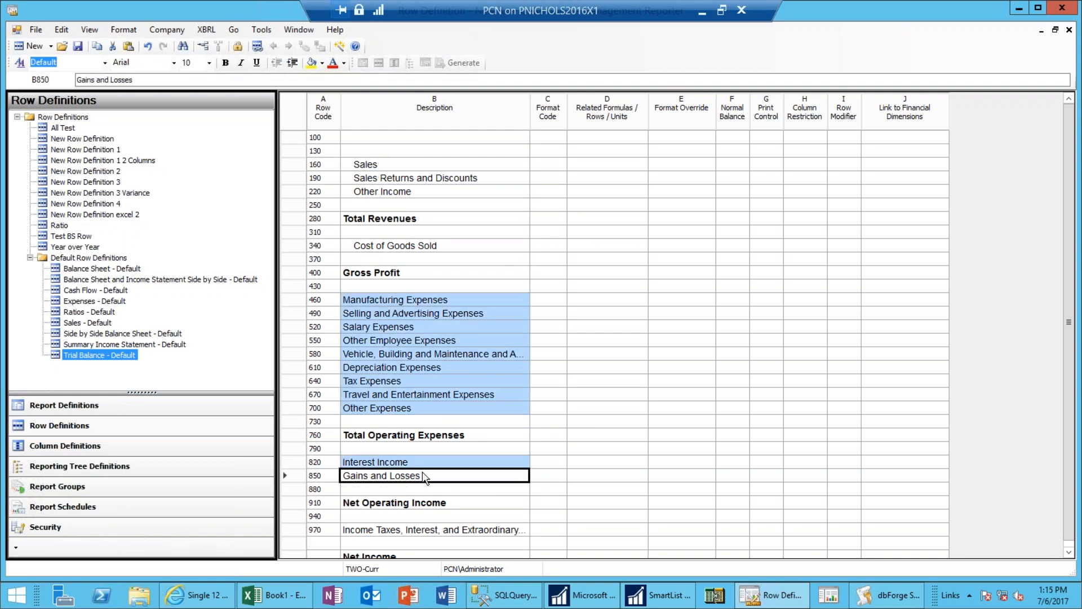
pyautogui.click(291, 63)
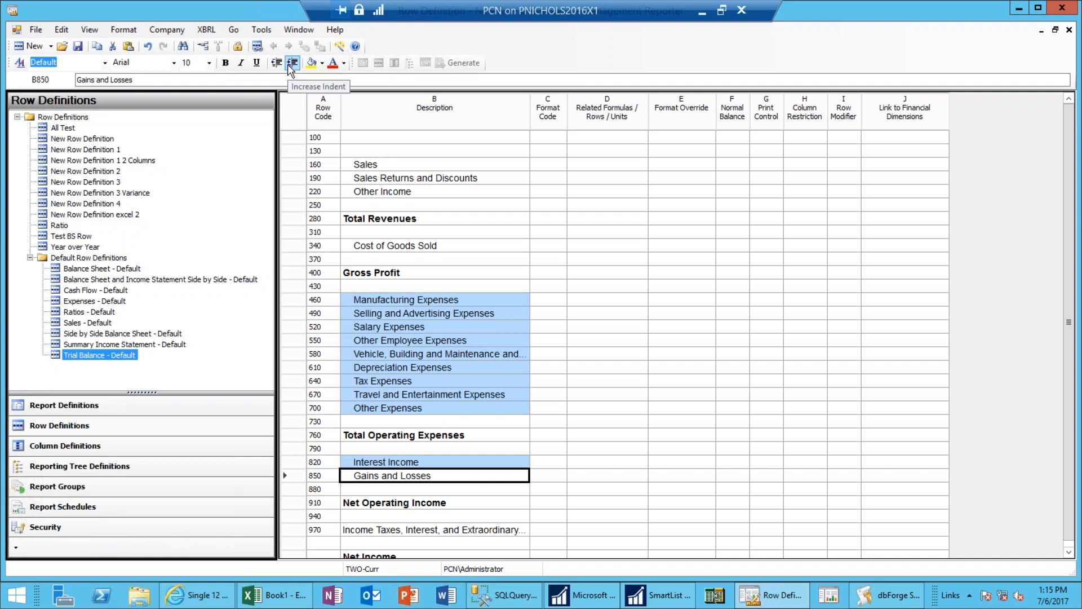
pyautogui.click(402, 529)
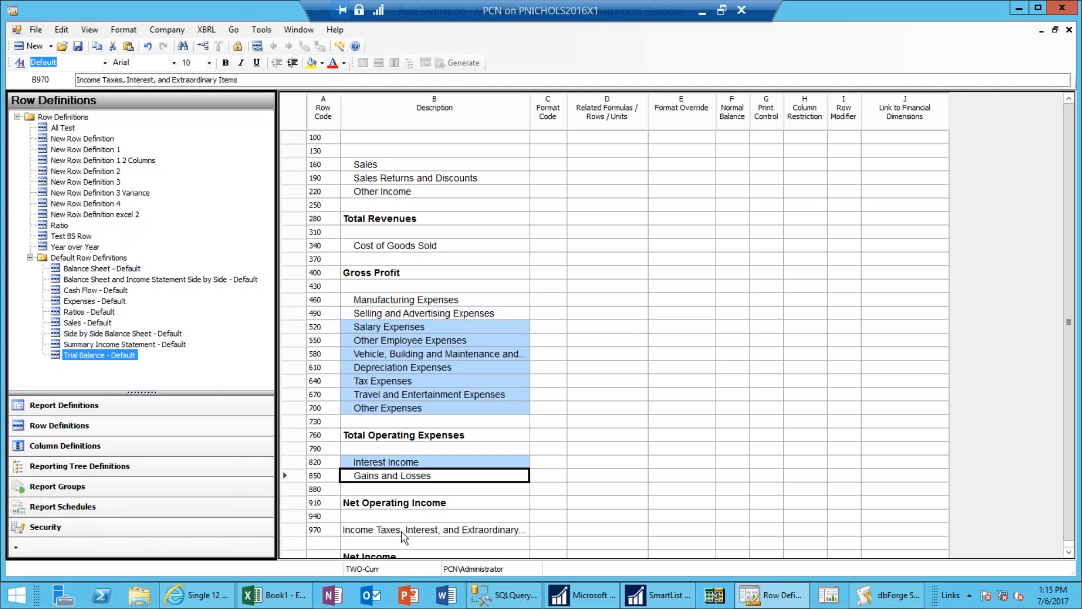
pyautogui.click(292, 63)
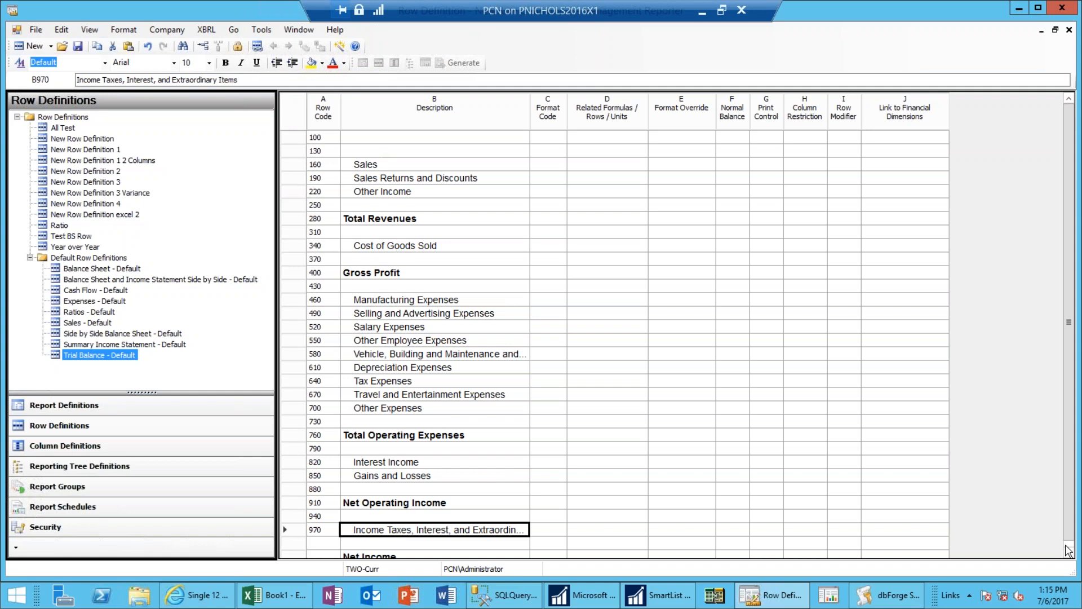
pyautogui.click(1069, 554)
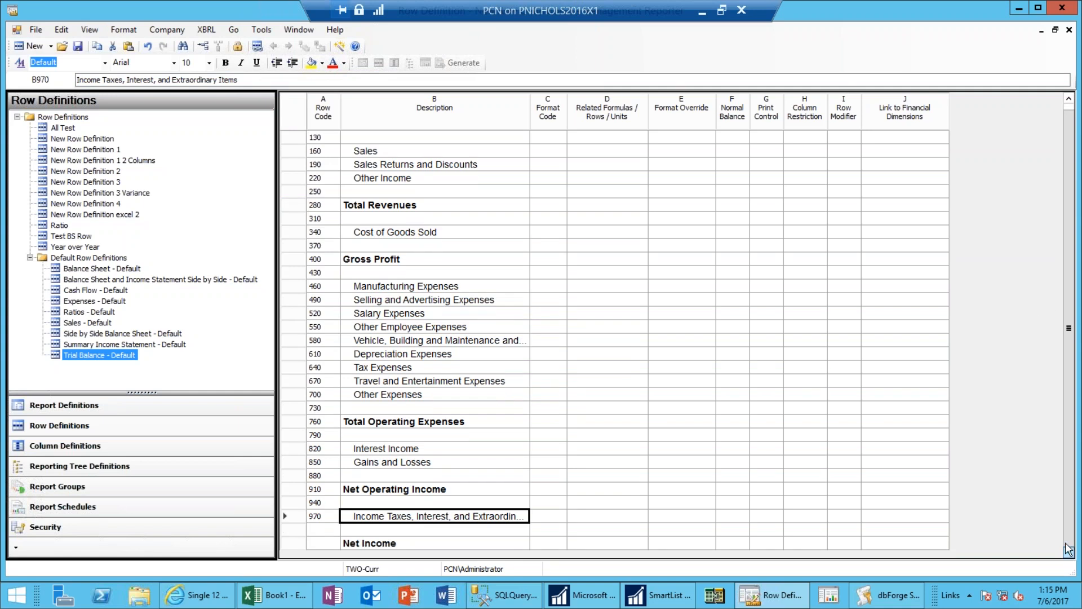
# - Set the normal balance of the Sales row, row code 160, to C
pyautogui.click(581, 154)
pyautogui.press('Up')
pyautogui.press('Up')
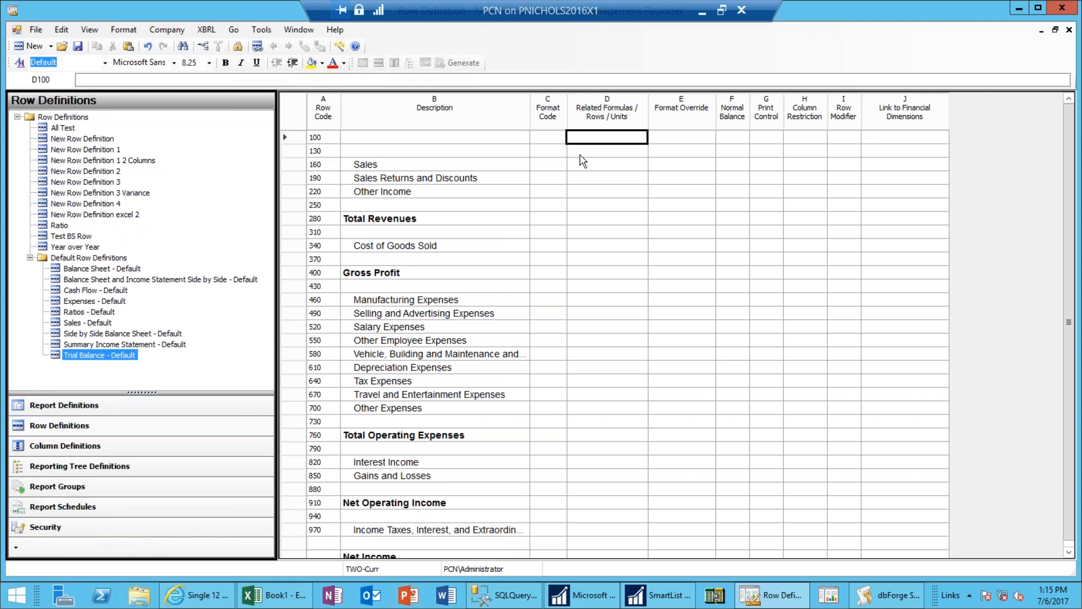
pyautogui.click(545, 169)
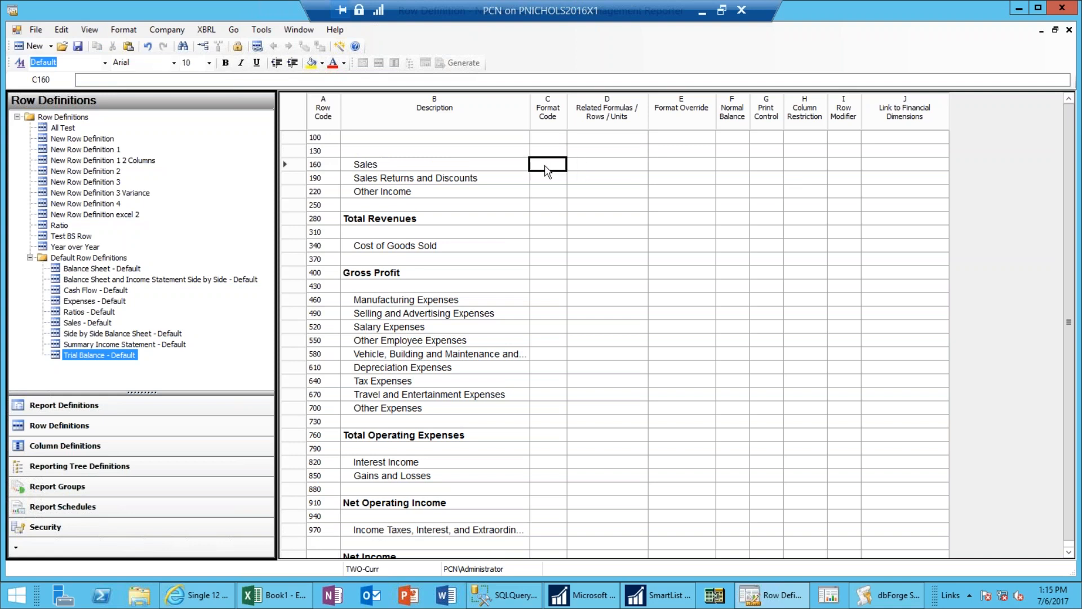
pyautogui.press('Right')
pyautogui.press('Right')
pyautogui.press('Right')
pyautogui.press('Right')
pyautogui.press('Left')
pyautogui.write('C')
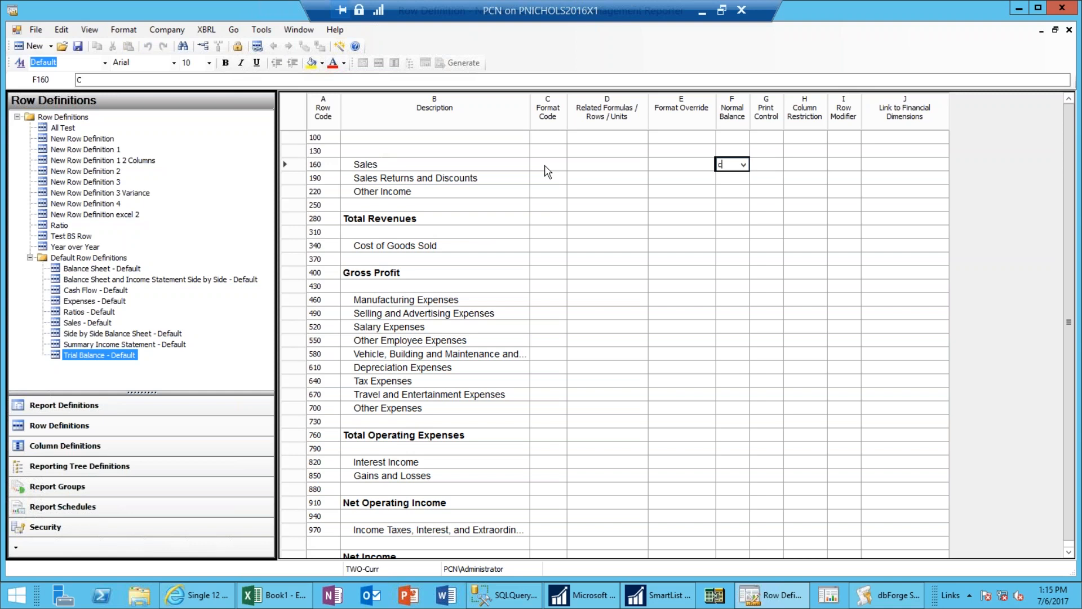
pyautogui.press('Tab')
pyautogui.press('Tab')
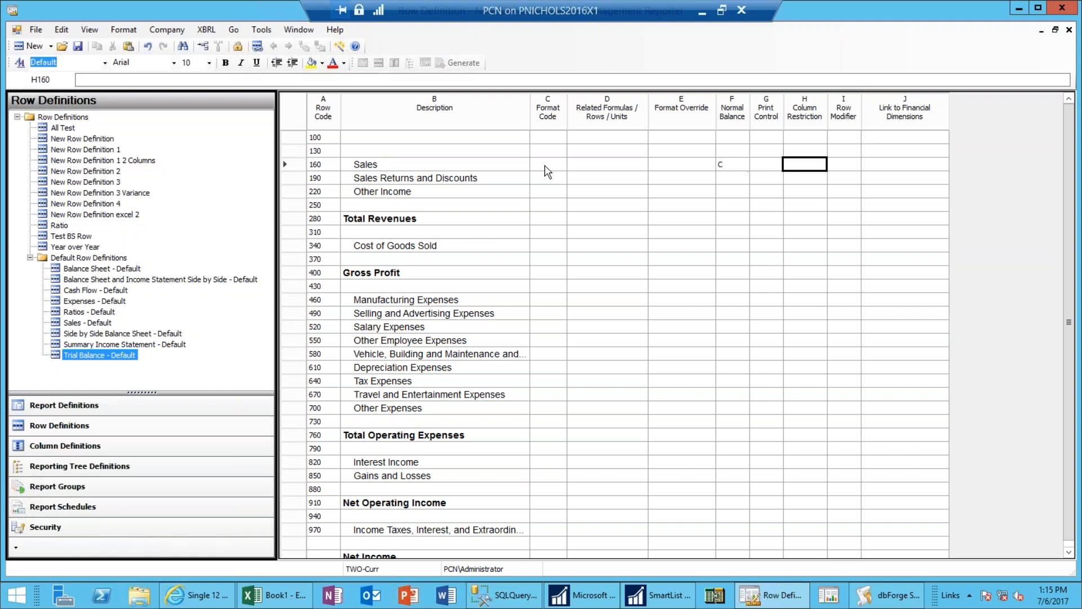
# - Open the financial dimensions link of the Sales row for editing
pyautogui.press('Tab')
pyautogui.press('Tab')
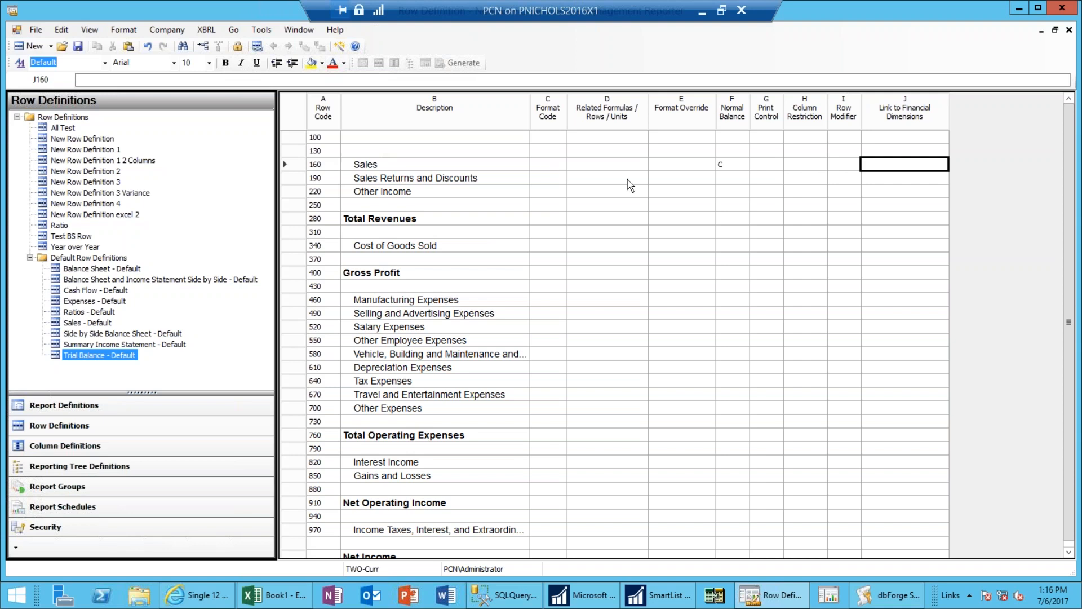
pyautogui.doubleClick(886, 169)
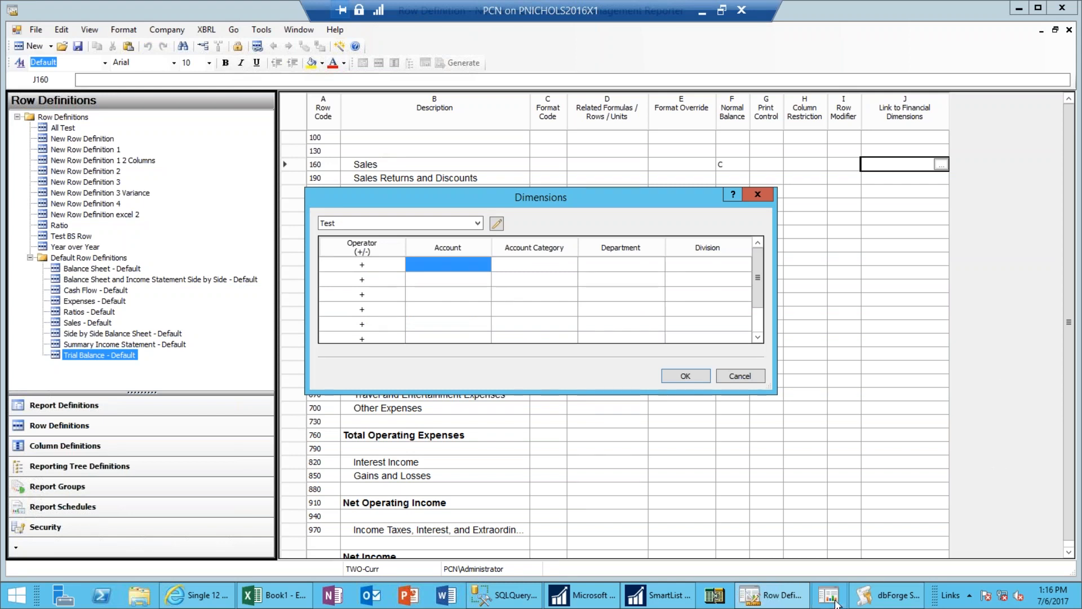
# - Switch to Dynamics GP to check the Sales account's category in Account Maintenance, and return to the row definition
pyautogui.click(581, 594)
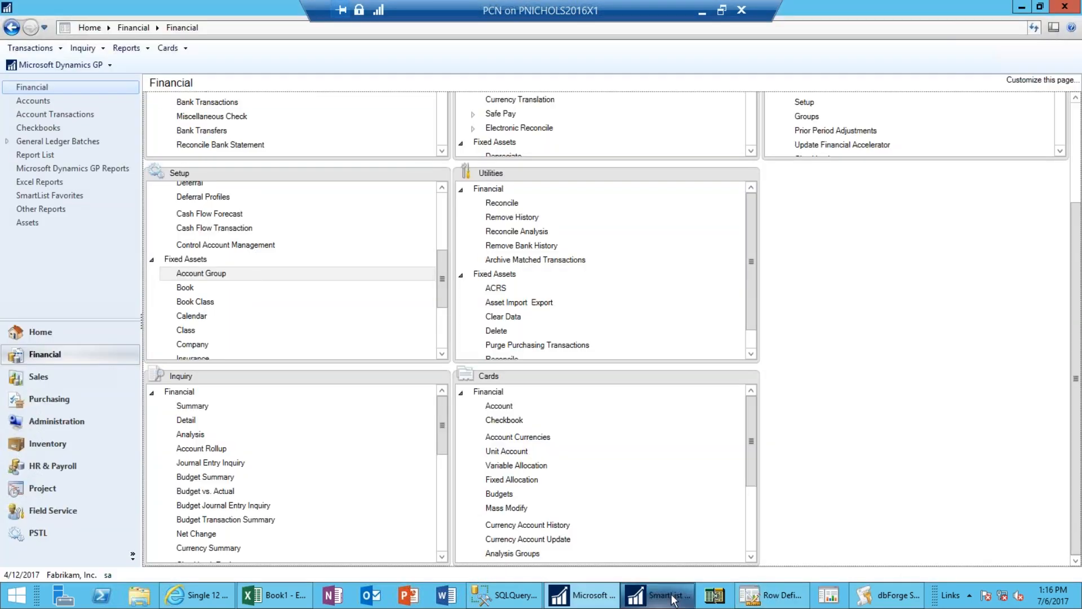
pyautogui.click(668, 597)
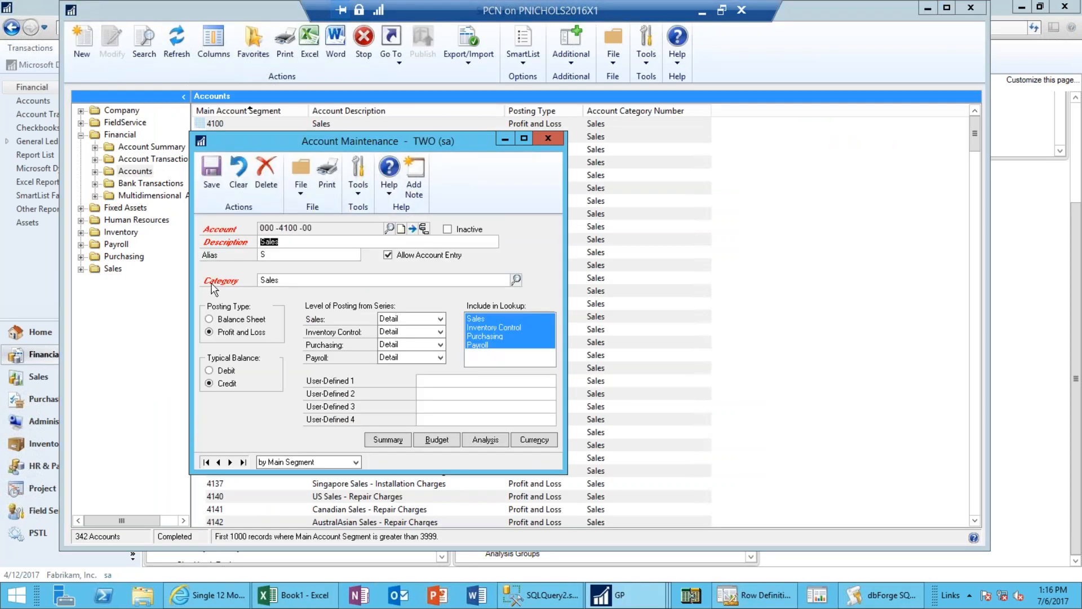
pyautogui.click(928, 9)
pyautogui.click(928, 10)
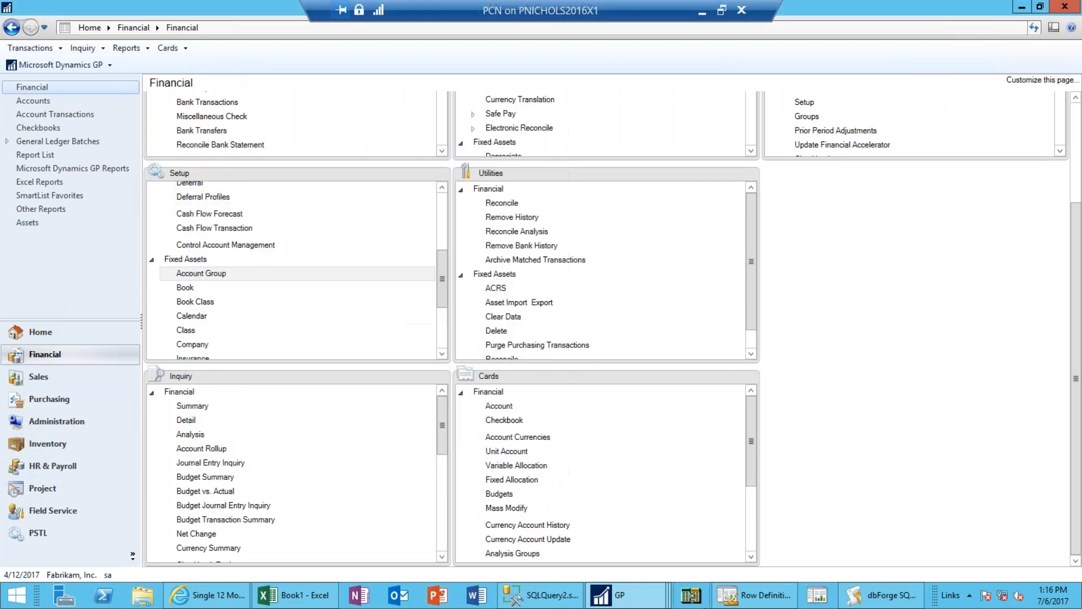
pyautogui.click(774, 596)
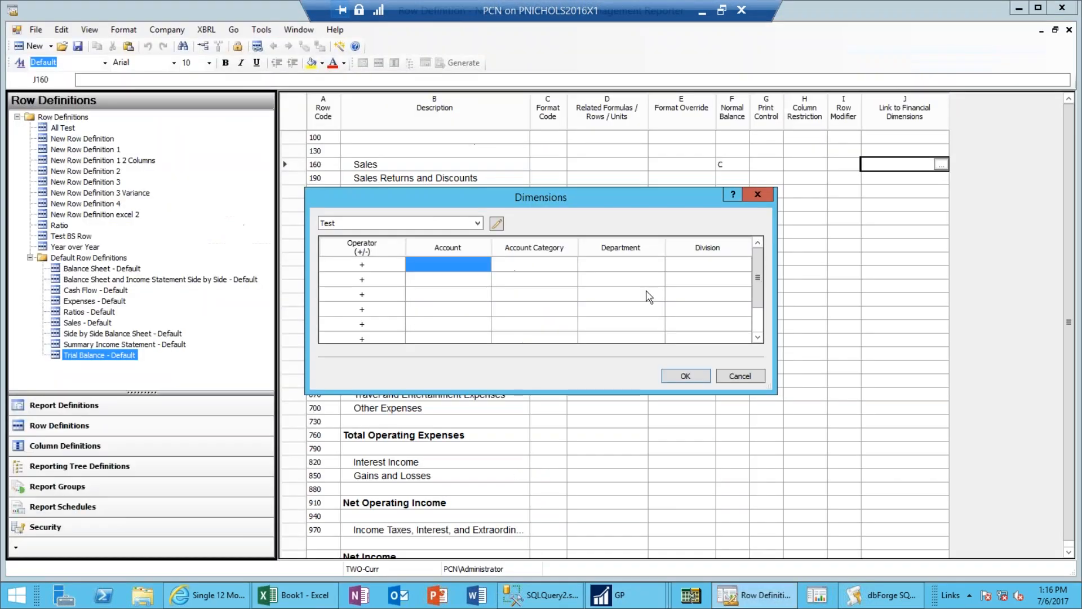
# - Link the Sales row to the Sales account category, and widen the Link to Financial Dimensions column to fit the entry
pyautogui.click(532, 277)
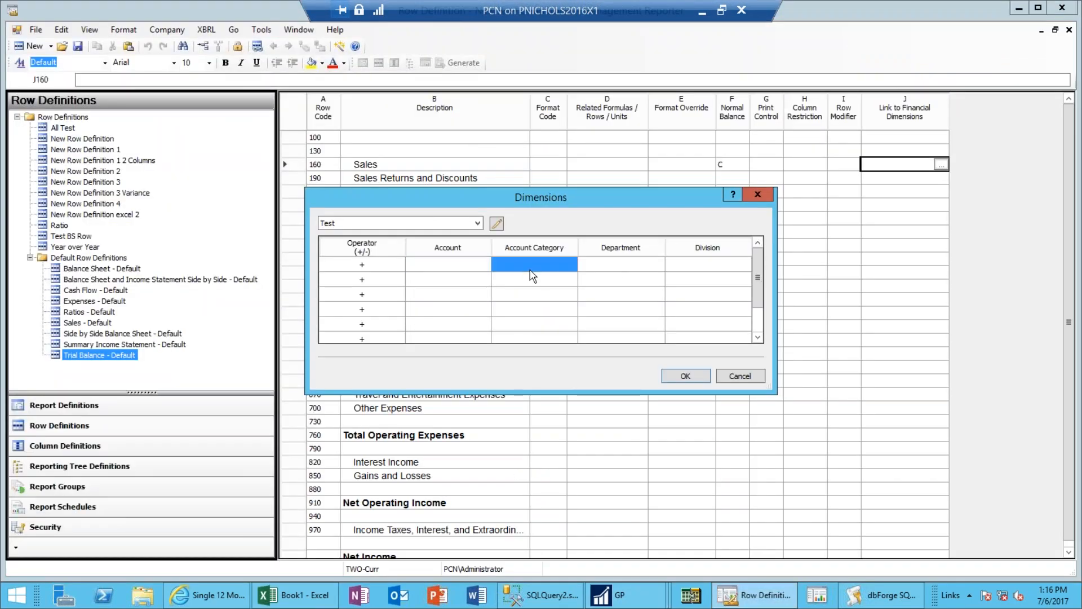
pyautogui.doubleClick(536, 272)
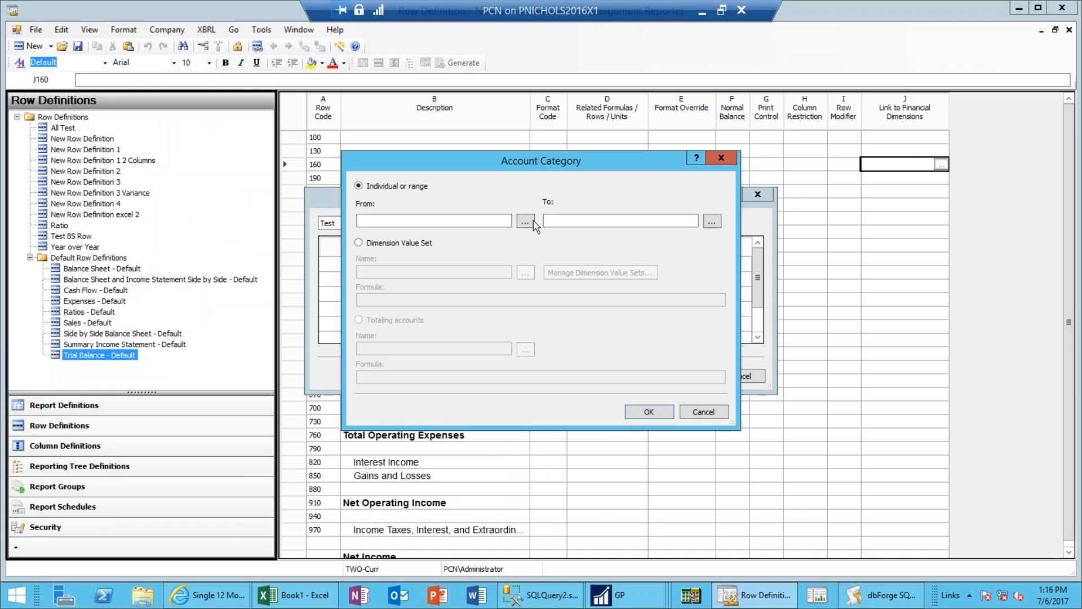
pyautogui.click(531, 221)
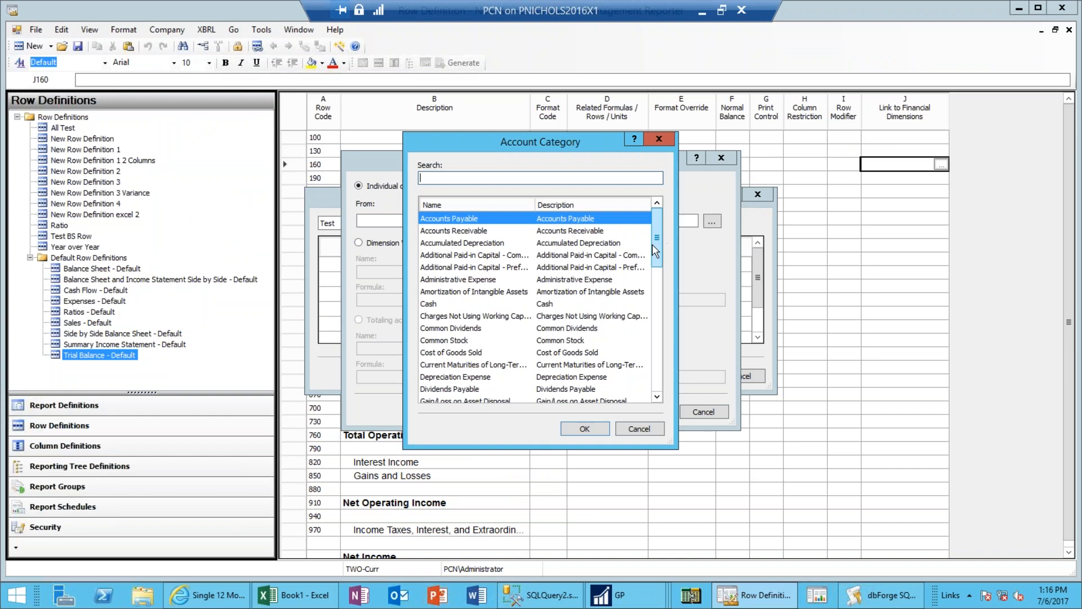
pyautogui.moveTo(652, 247); pyautogui.dragTo(663, 376)
pyautogui.click(430, 316)
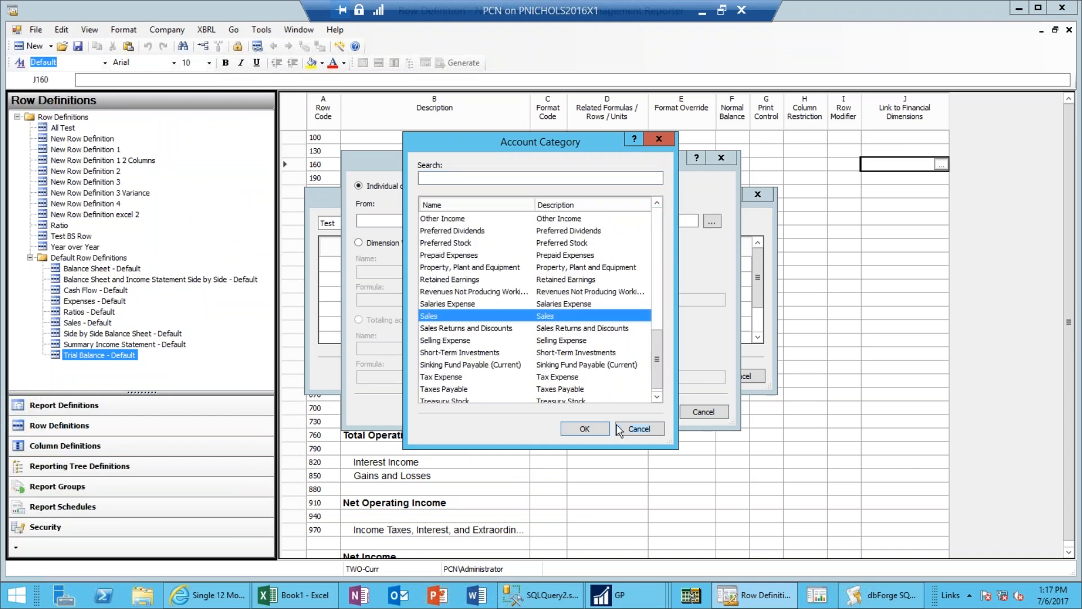
pyautogui.click(585, 429)
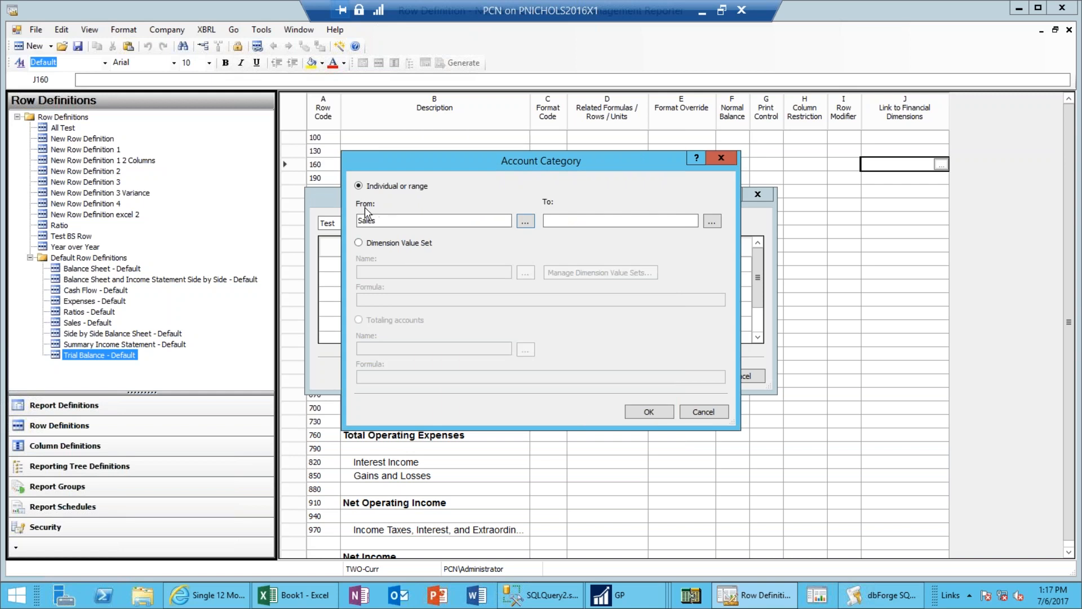
pyautogui.click(649, 413)
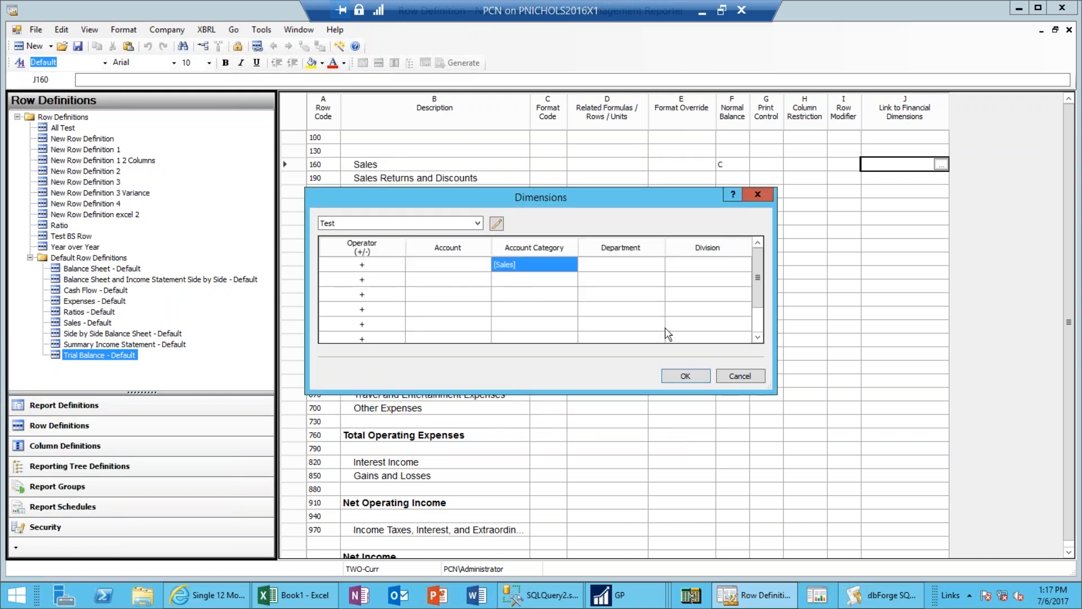
pyautogui.click(687, 375)
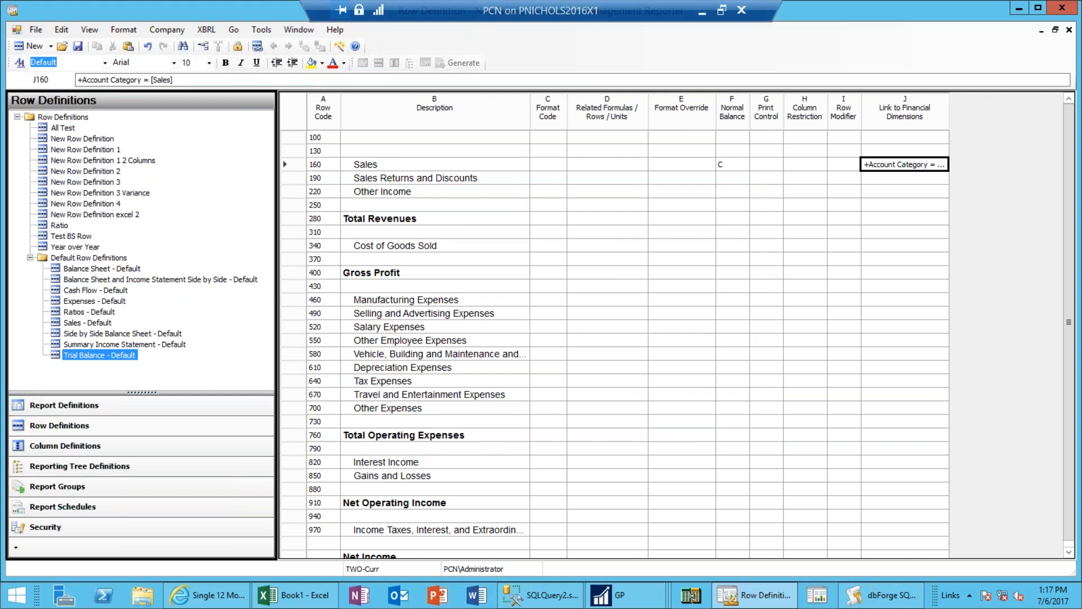
pyautogui.moveTo(990, 111); pyautogui.dragTo(1027, 102)
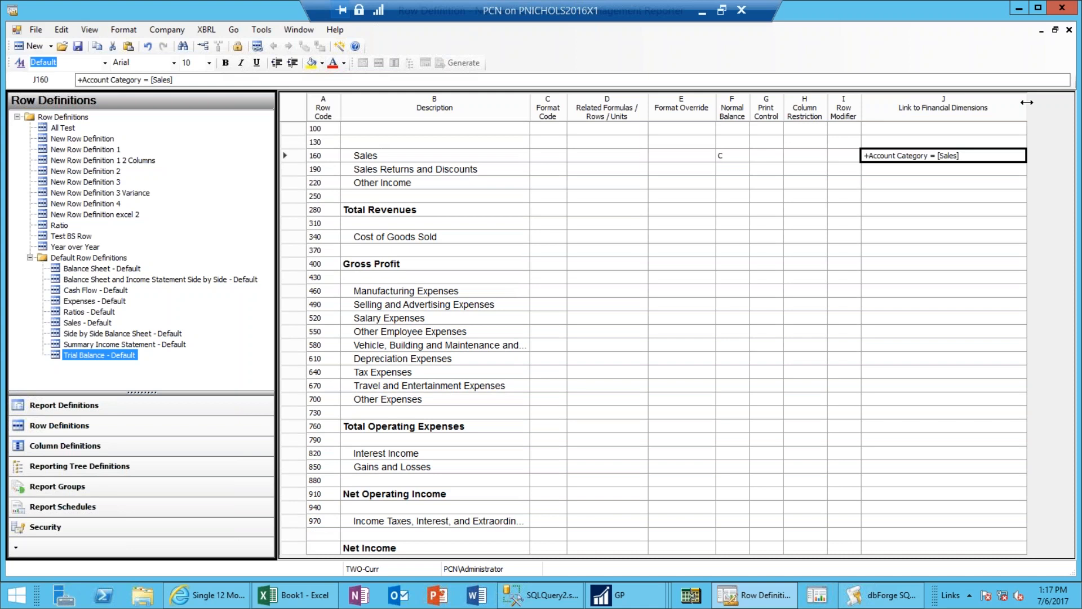
# - Set the Sales Returns and Discounts row's normal balance to C and link it to the Sales Returns and Discounts account category
pyautogui.click(732, 171)
pyautogui.write('C')
pyautogui.press('Tab')
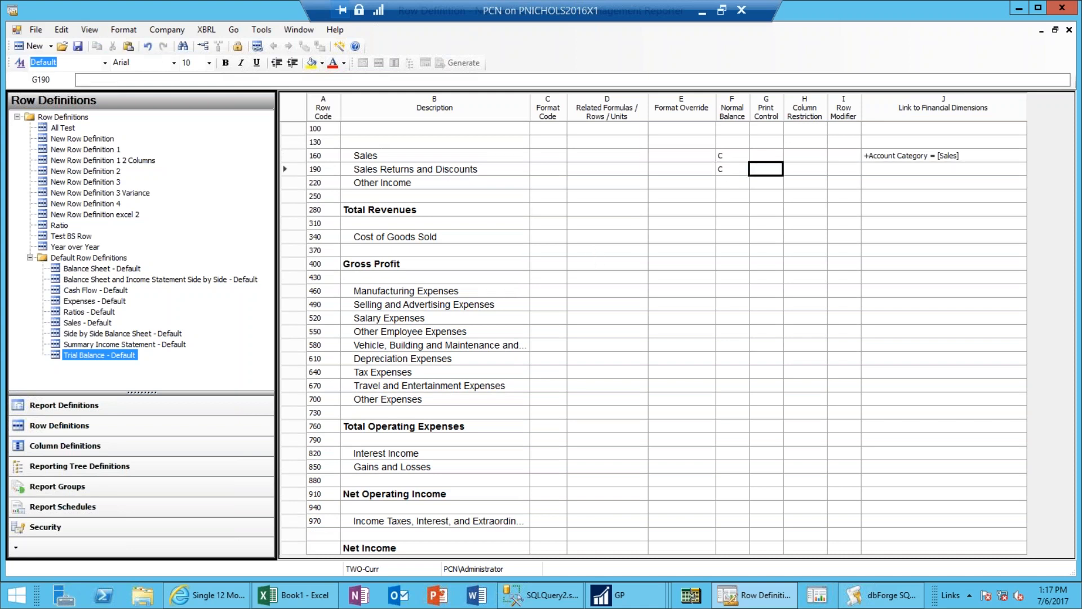
pyautogui.click(900, 172)
pyautogui.doubleClick(900, 172)
pyautogui.doubleClick(548, 270)
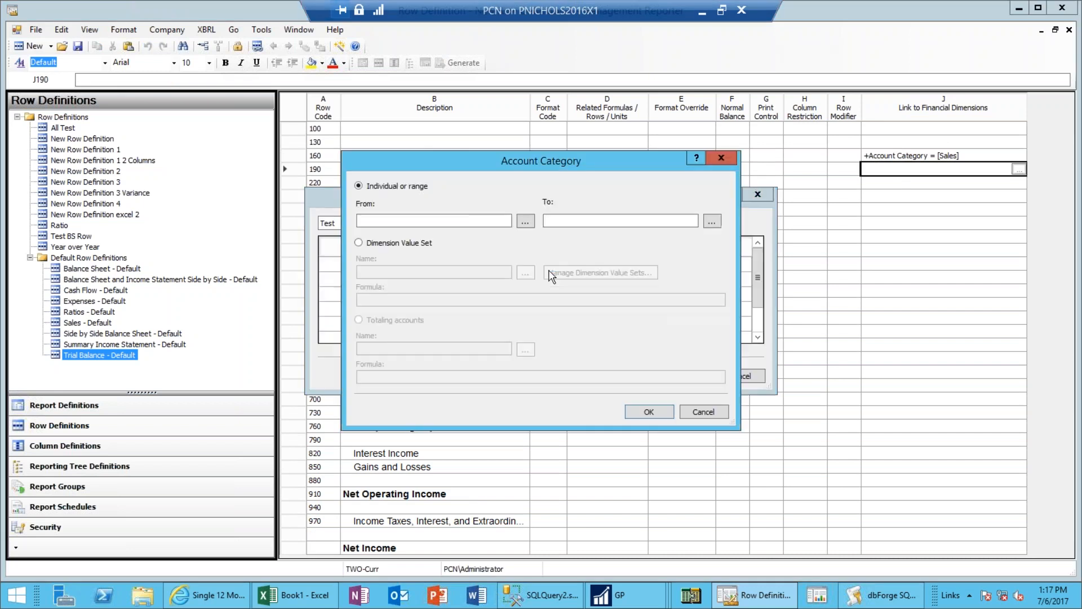
pyautogui.click(526, 222)
pyautogui.write('sales')
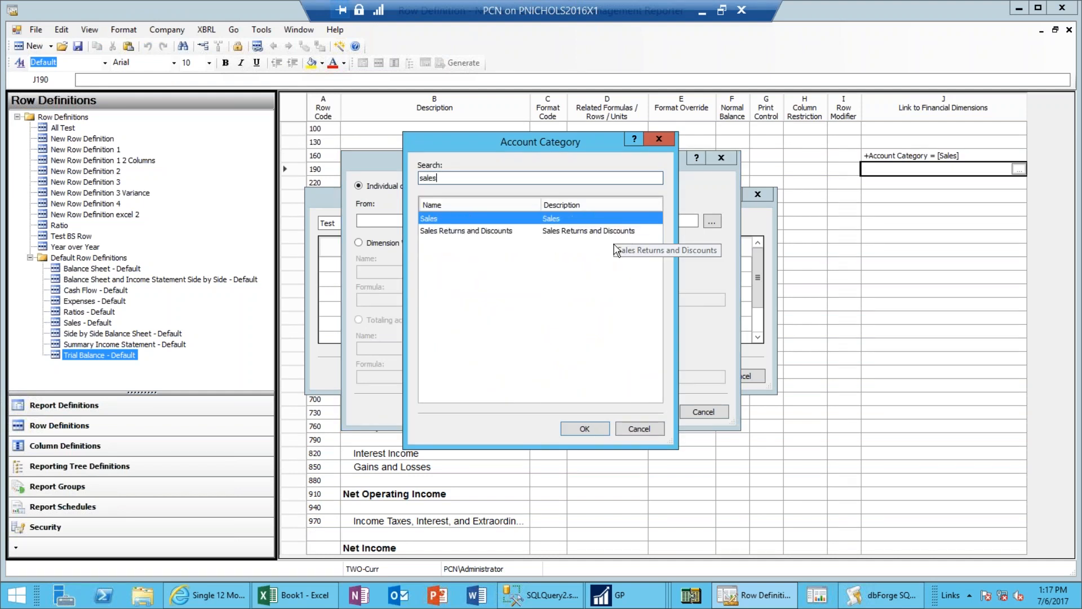
pyautogui.click(474, 231)
pyautogui.click(585, 429)
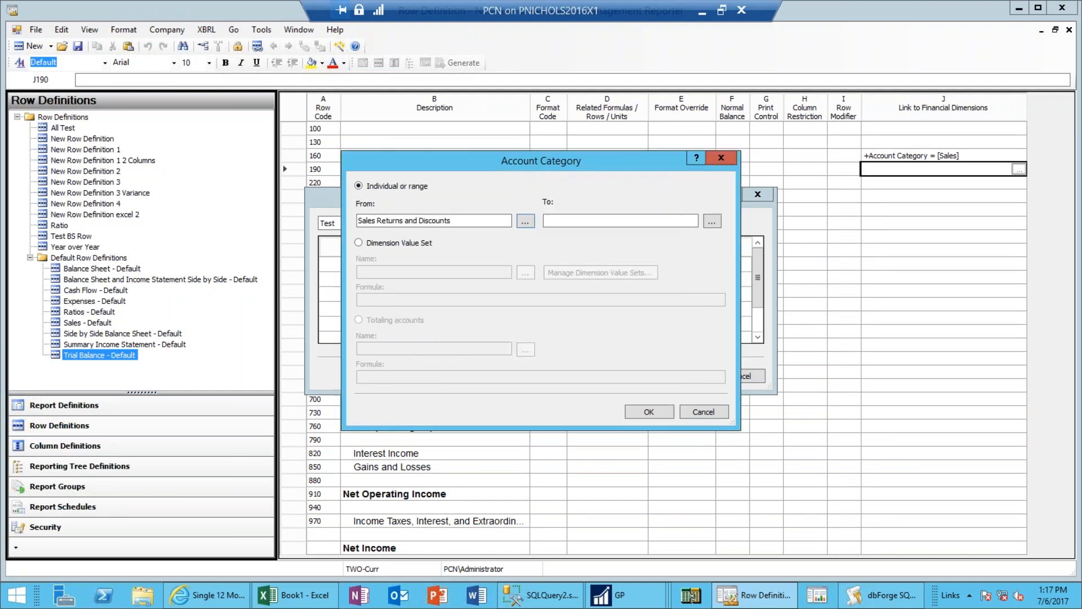
pyautogui.click(660, 414)
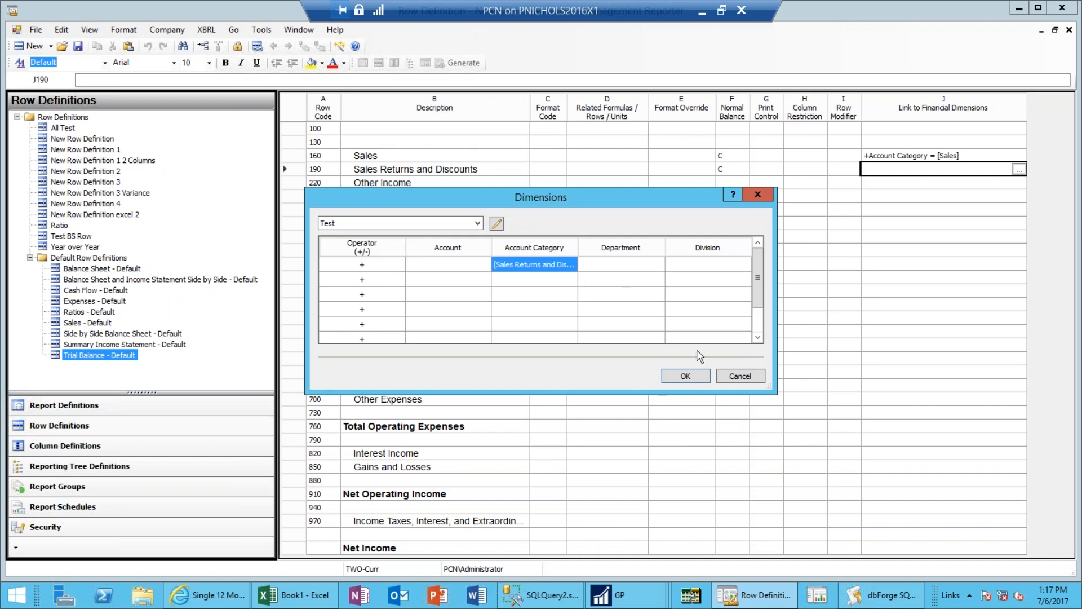
pyautogui.click(687, 373)
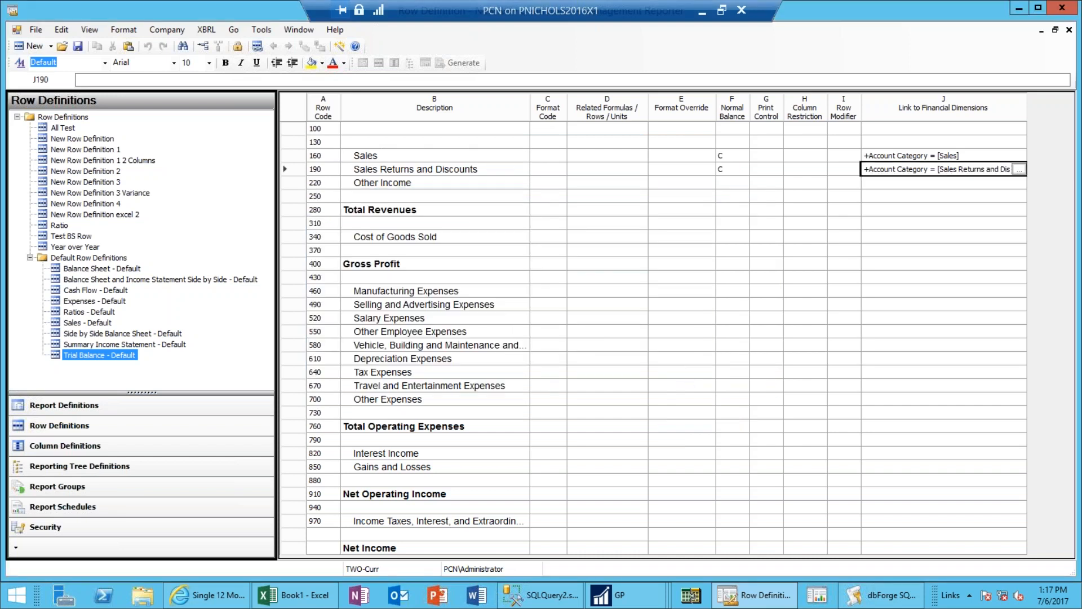
# - Set the Other Income row's normal balance to C and link it to the Other Income account category
pyautogui.click(731, 186)
pyautogui.write('C')
pyautogui.press('Tab')
pyautogui.click(927, 183)
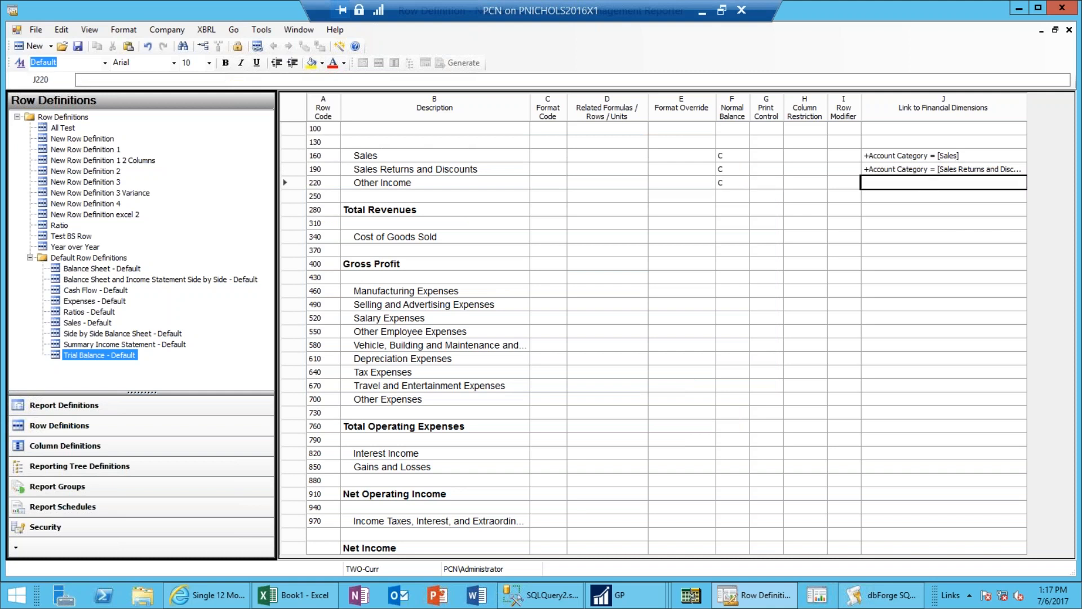
pyautogui.doubleClick(927, 184)
pyautogui.doubleClick(538, 264)
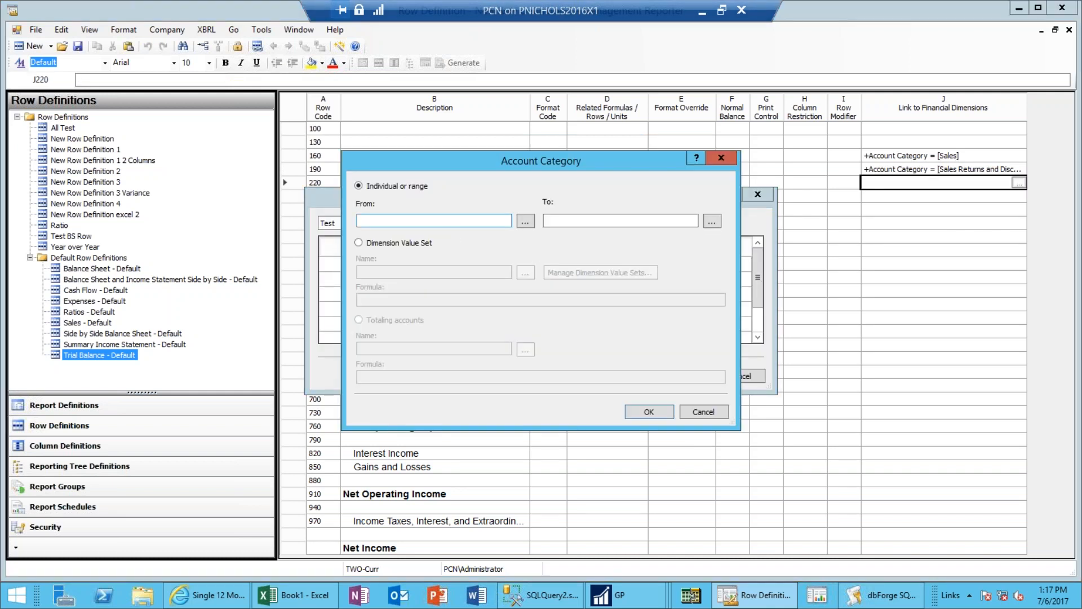
pyautogui.click(525, 221)
pyautogui.write('other')
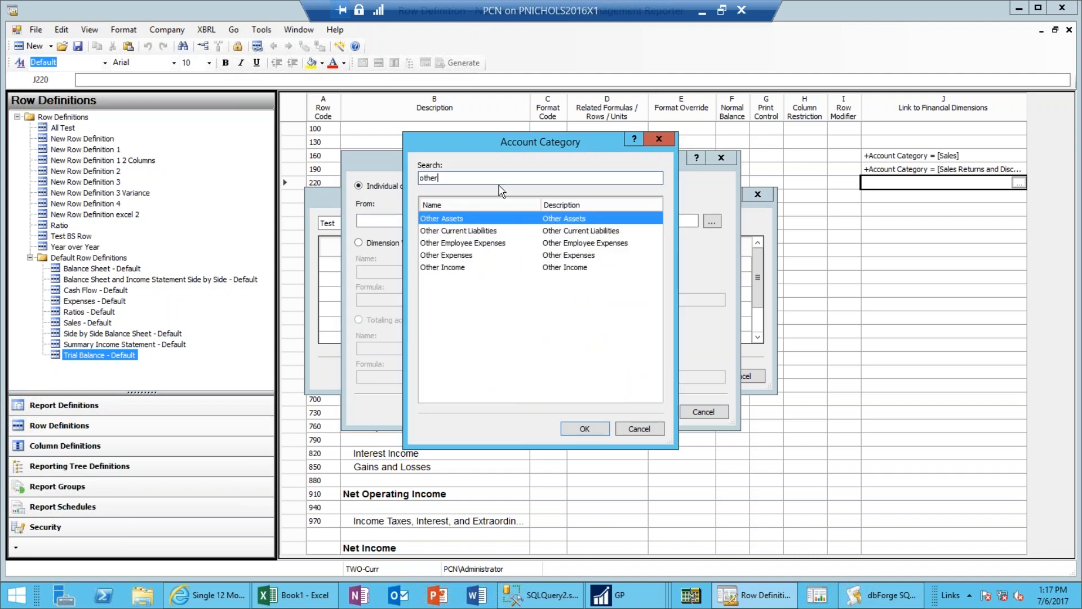
pyautogui.click(441, 267)
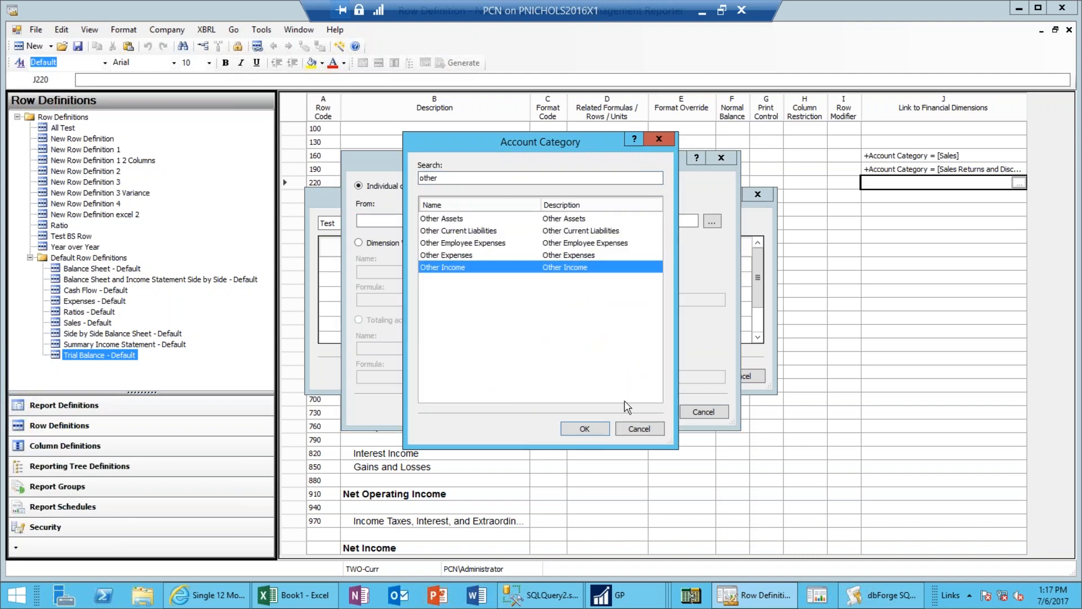
pyautogui.click(584, 428)
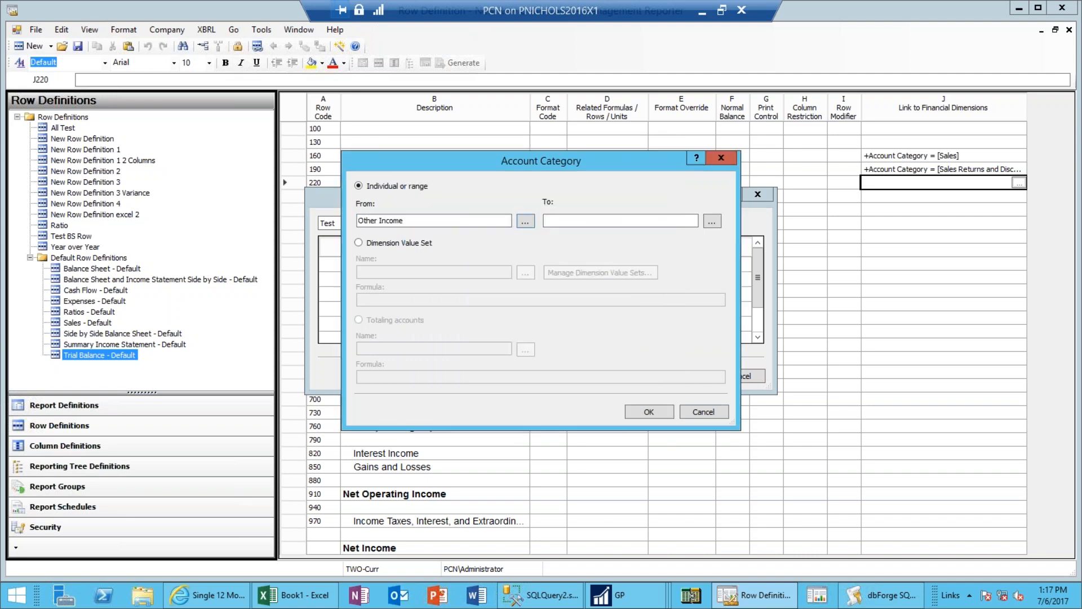
pyautogui.click(639, 414)
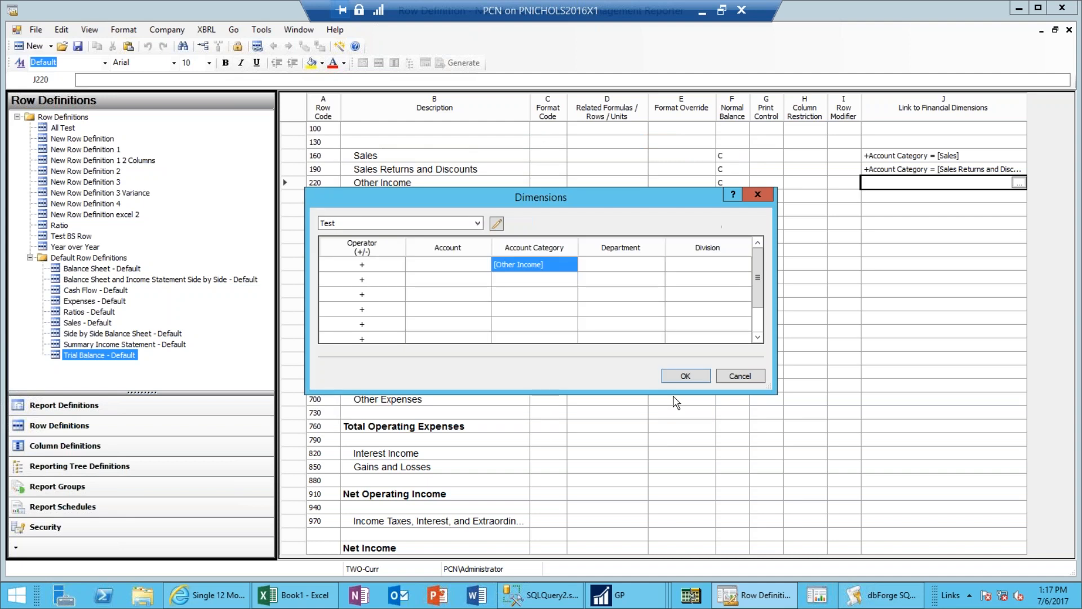
pyautogui.click(686, 375)
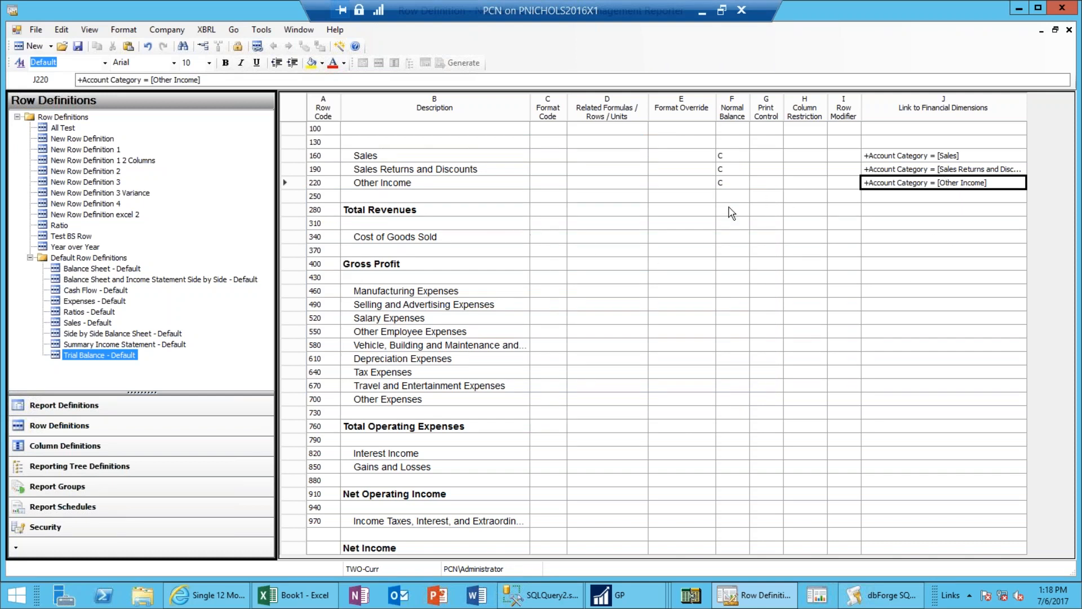
# - Link the Cost of Goods Sold row to the Cost of Goods Sold account category
pyautogui.click(890, 242)
pyautogui.doubleClick(890, 241)
pyautogui.doubleClick(556, 269)
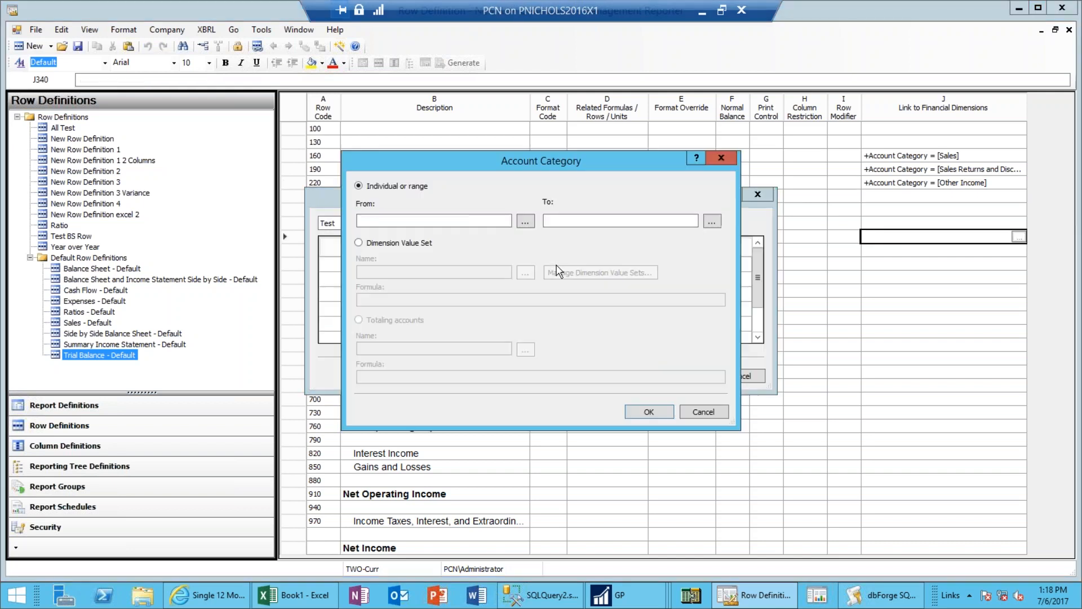
pyautogui.click(522, 219)
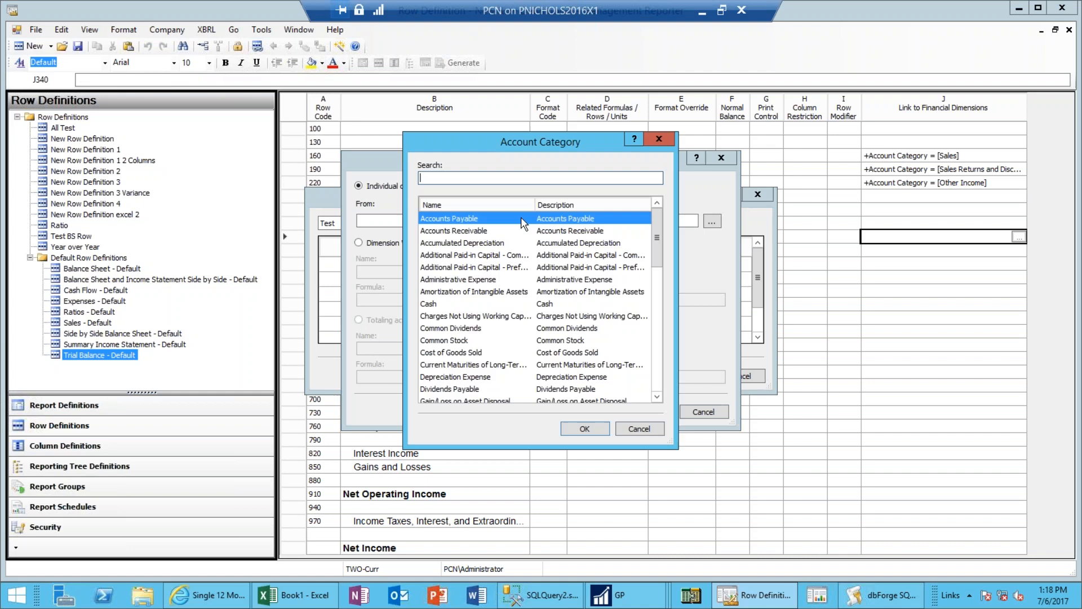
pyautogui.doubleClick(586, 353)
pyautogui.click(650, 415)
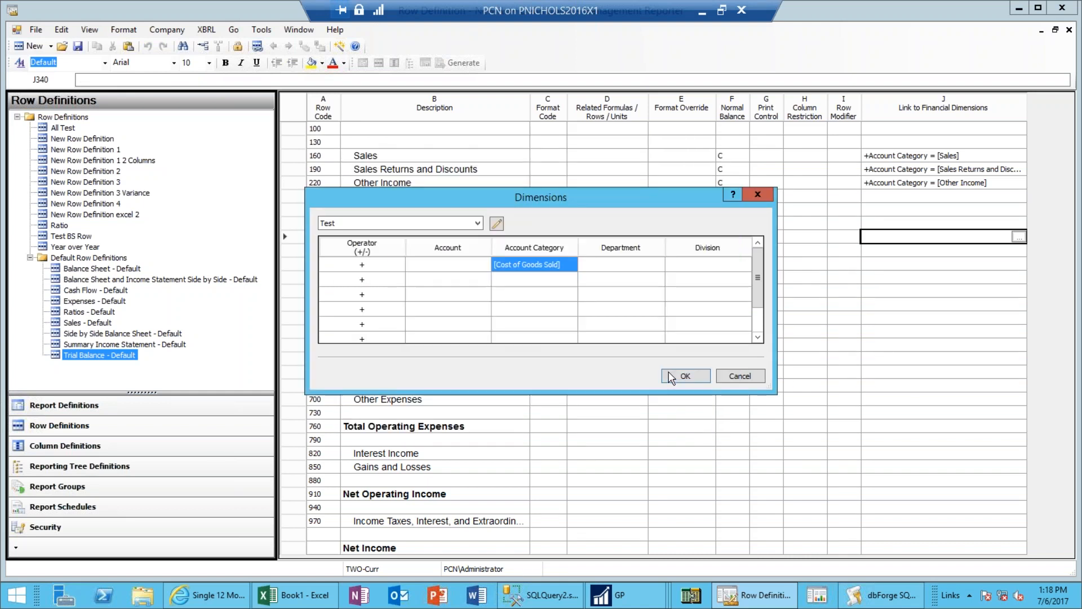
pyautogui.click(670, 377)
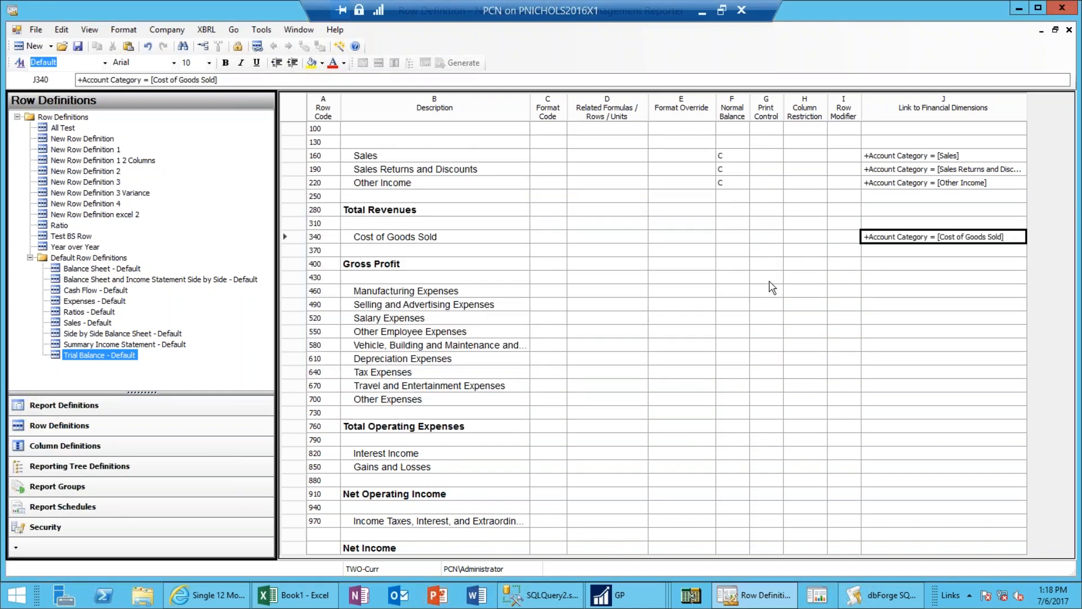
# - Decrease the indent of the Manufacturing Expenses description so it stands as a heading above the expense rows
pyautogui.click(898, 292)
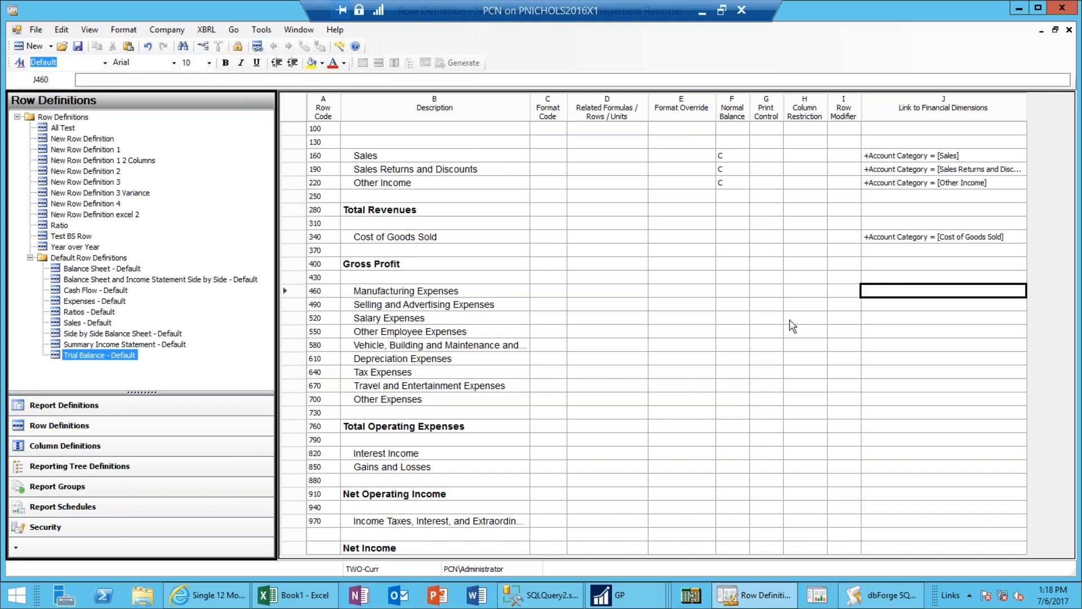
pyautogui.click(427, 294)
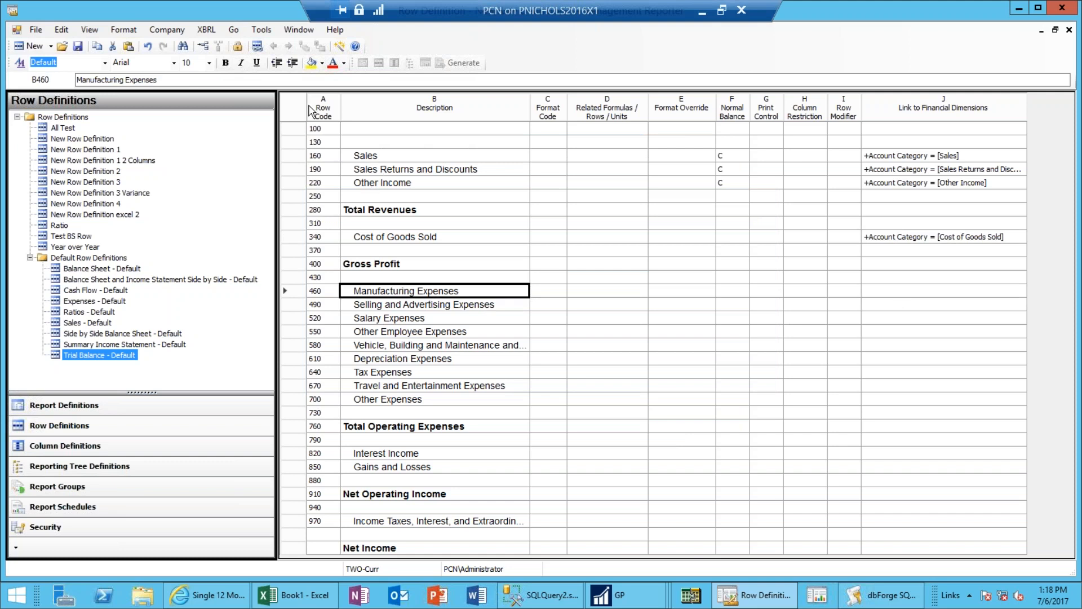
pyautogui.click(277, 63)
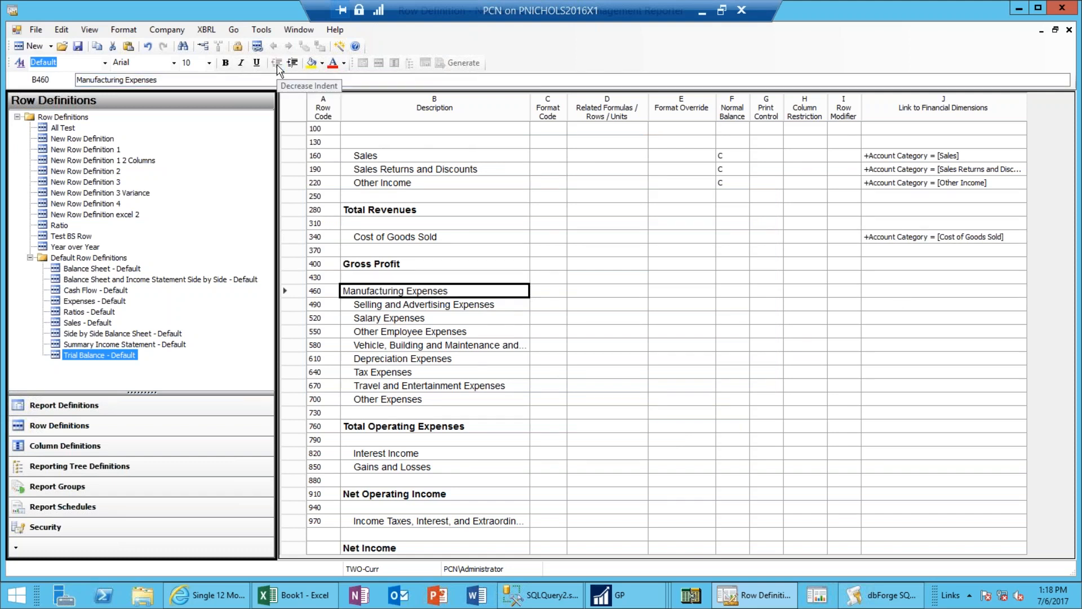
# - Link the Selling and Advertising Expenses row to the Selling Expense account category
pyautogui.click(440, 307)
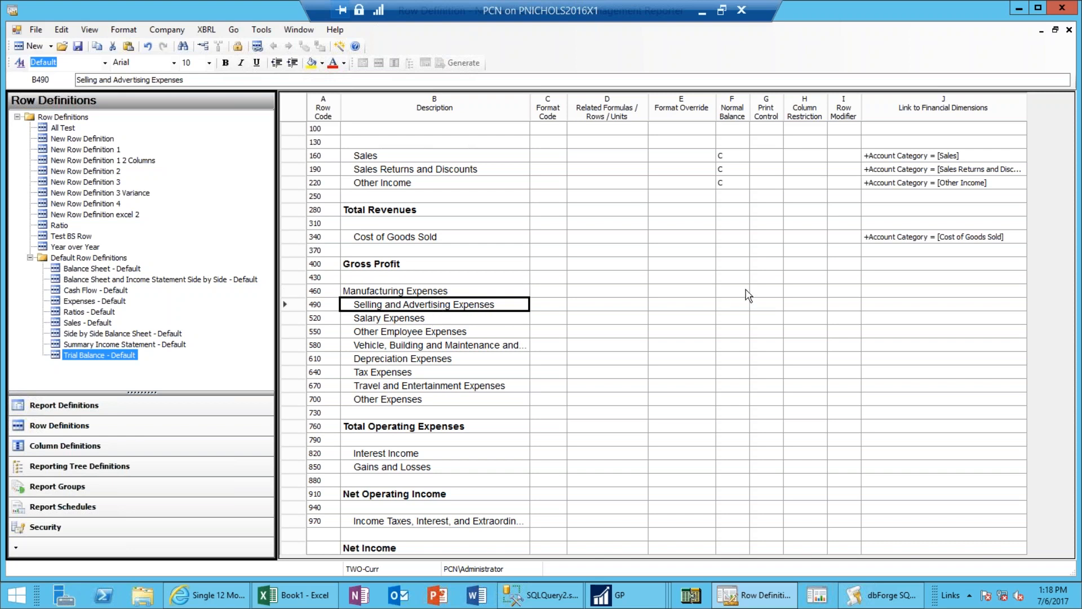
pyautogui.doubleClick(905, 308)
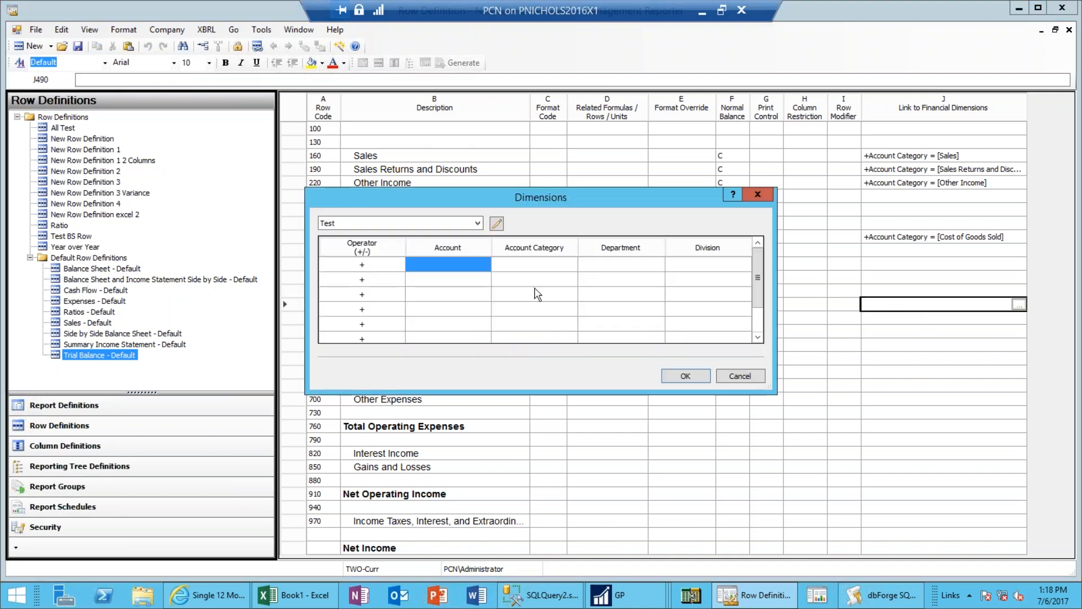
pyautogui.click(524, 266)
pyautogui.doubleClick(523, 268)
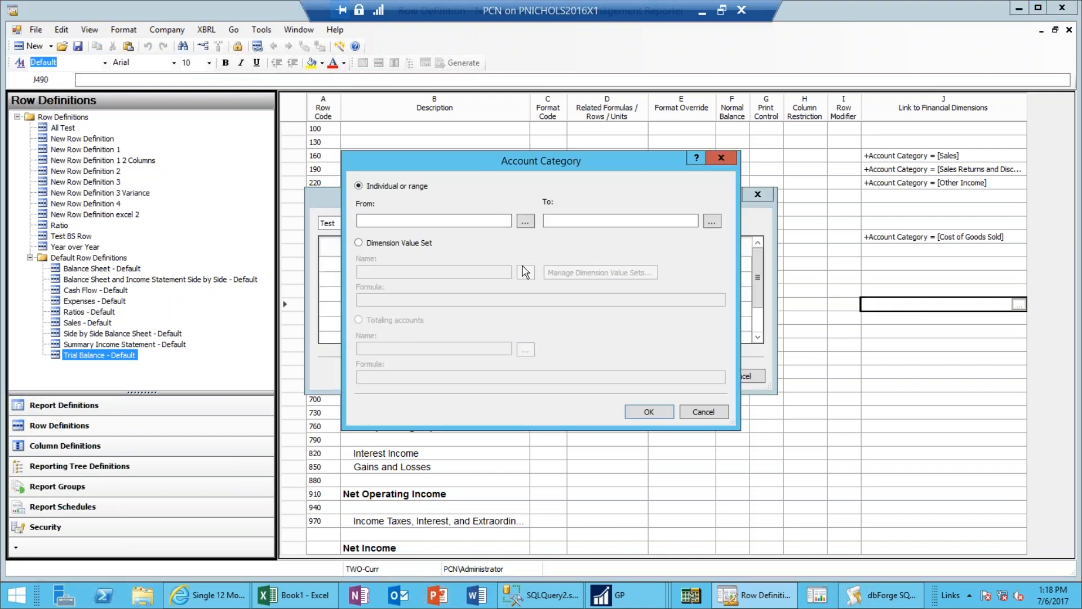
pyautogui.click(523, 218)
pyautogui.write('sell')
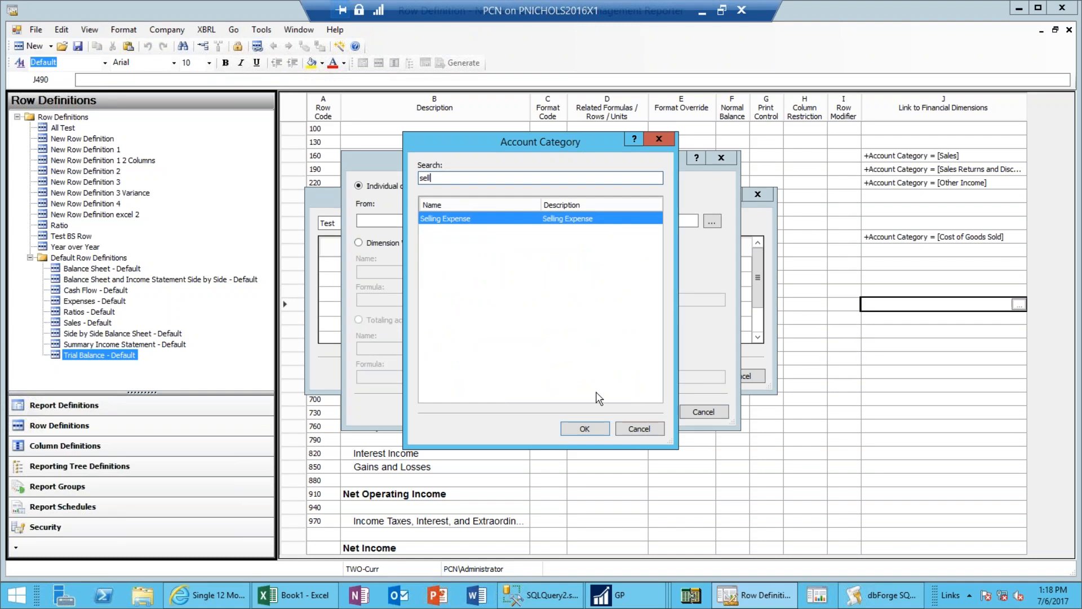
pyautogui.click(584, 428)
pyautogui.click(646, 416)
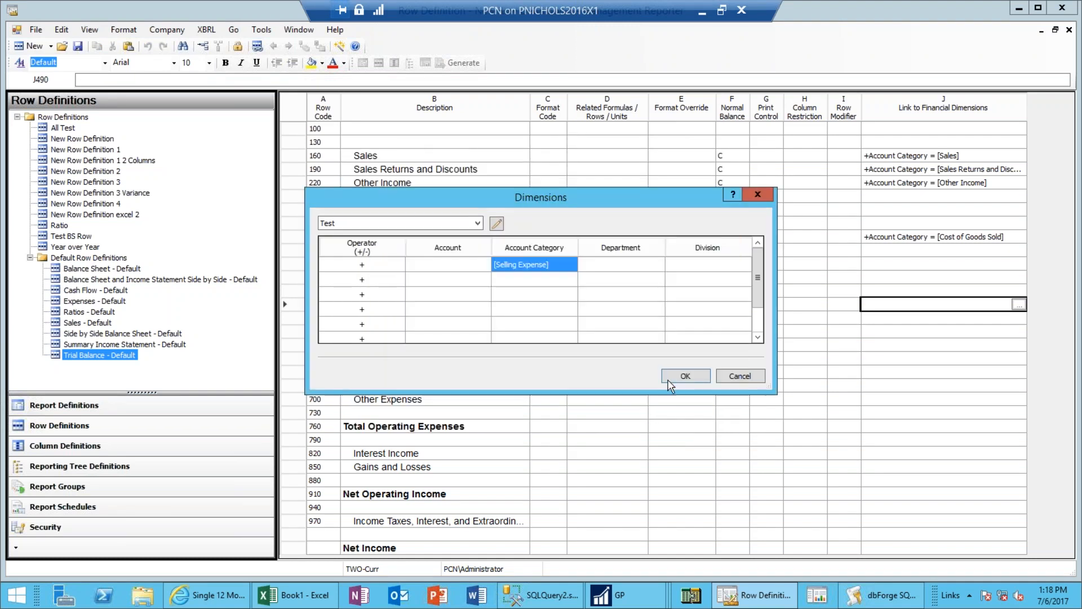
pyautogui.click(670, 377)
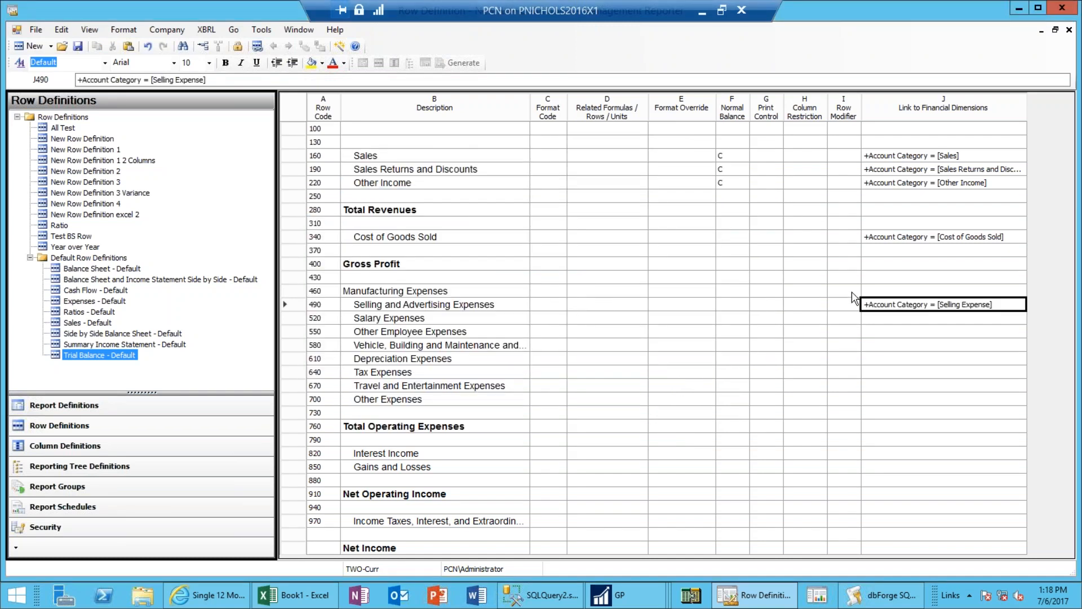
# - Link the Salary Expenses row to the Salaries Expense account category
pyautogui.doubleClick(891, 318)
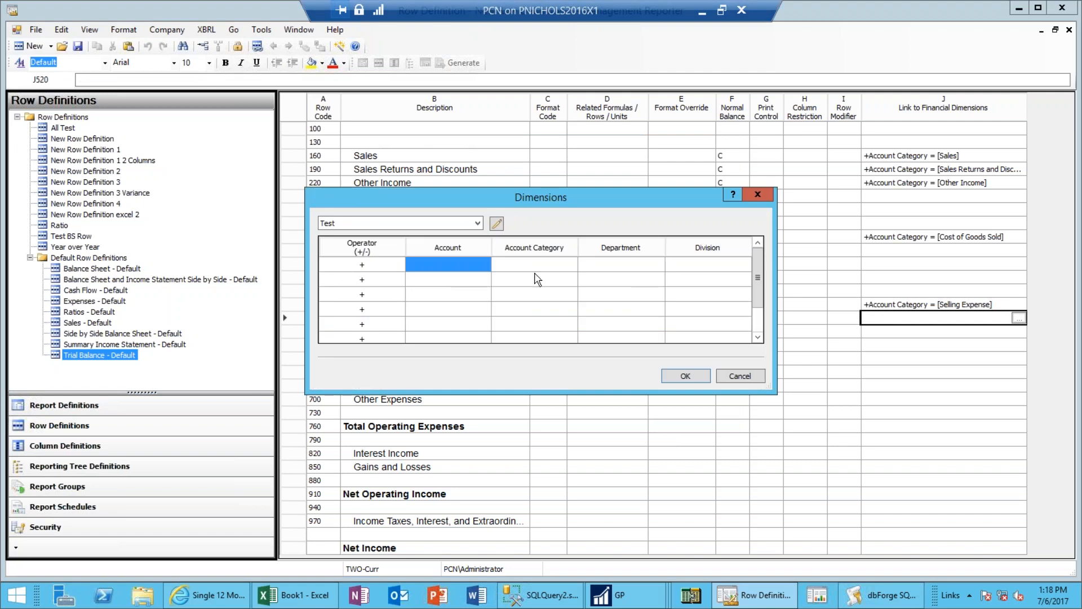
pyautogui.click(534, 273)
pyautogui.doubleClick(531, 265)
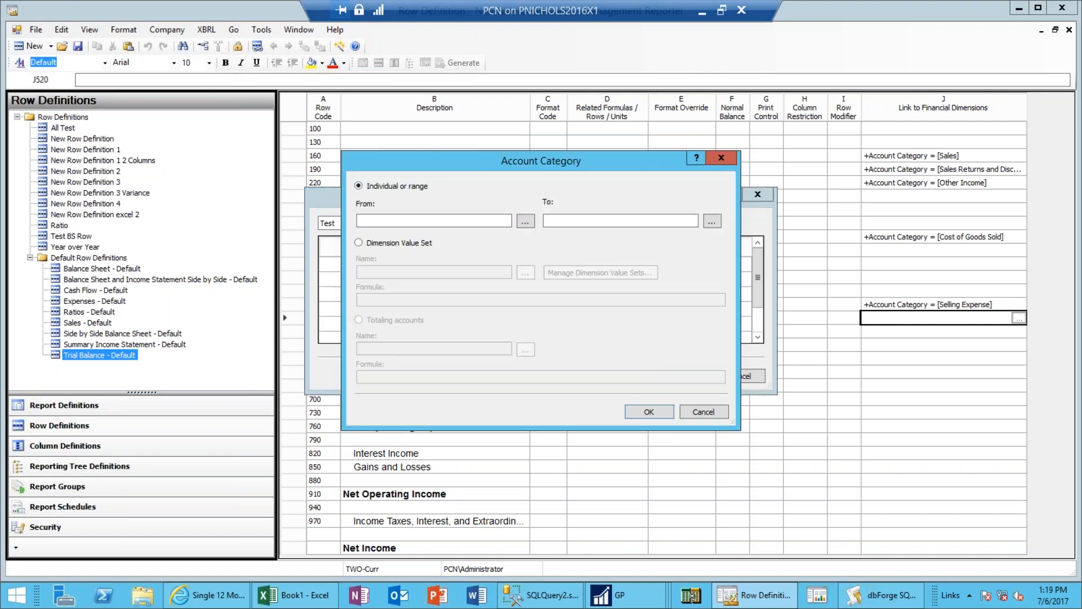
pyautogui.click(525, 221)
pyautogui.write('sal')
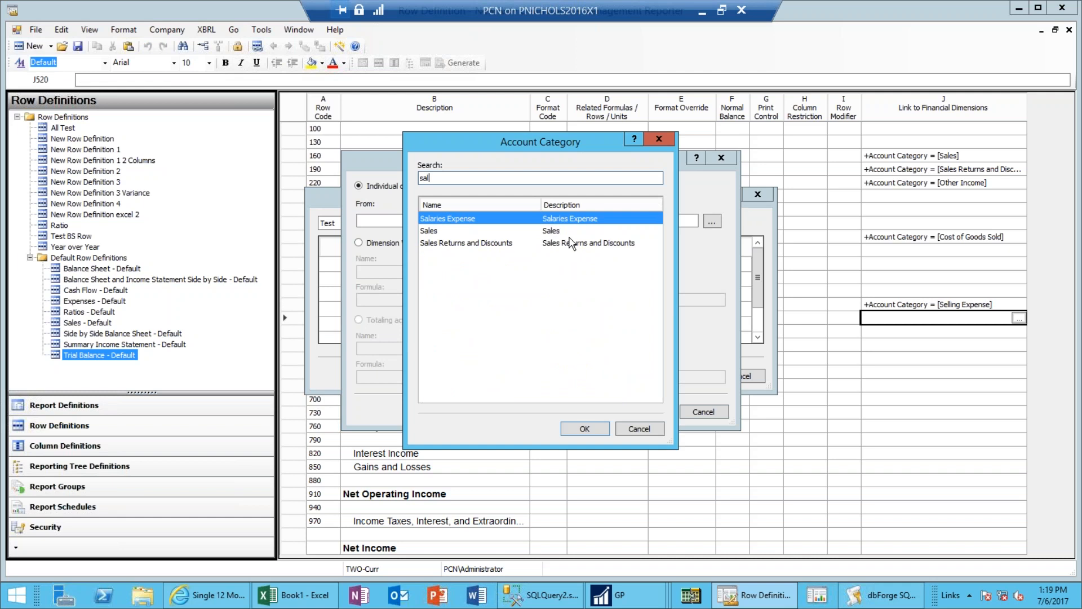
pyautogui.doubleClick(560, 220)
pyautogui.click(649, 412)
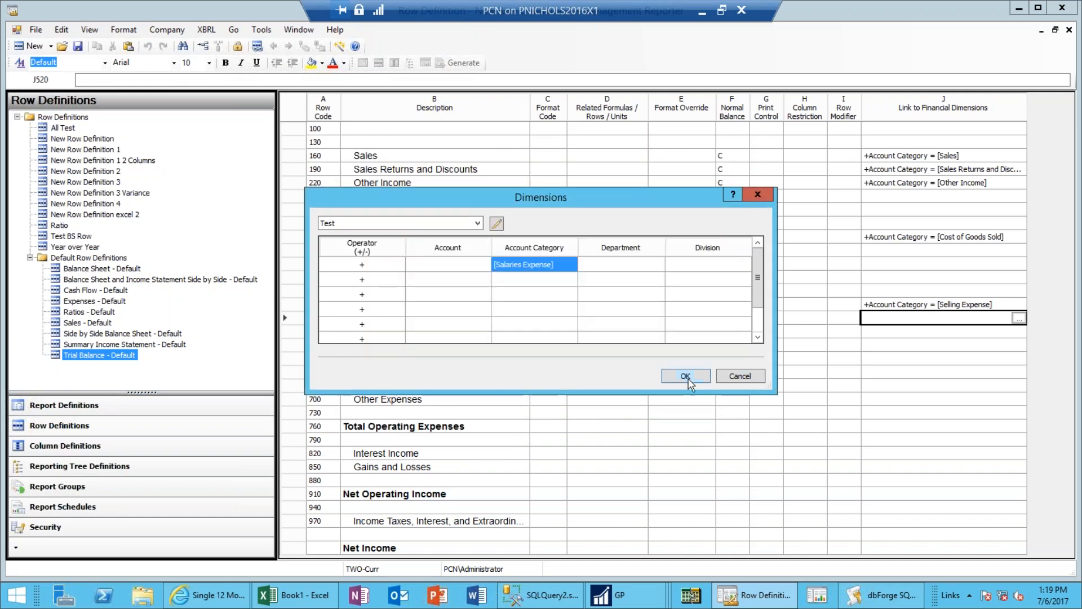
pyautogui.click(687, 376)
# - Link the Other Employee Expenses row to the Other Employee Expenses account category
pyautogui.doubleClick(881, 337)
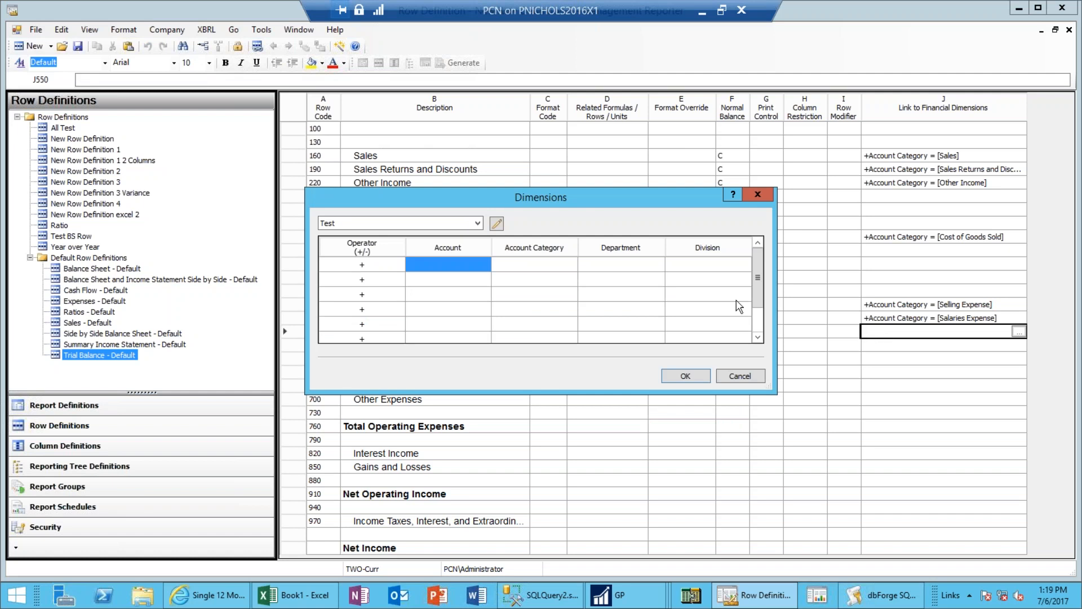
pyautogui.click(540, 268)
pyautogui.doubleClick(543, 274)
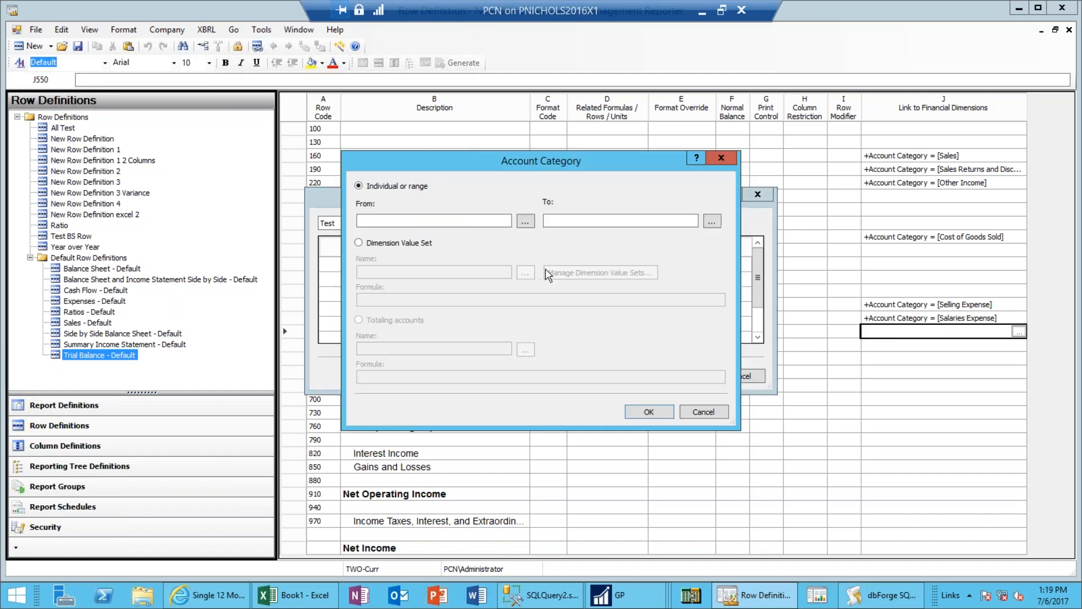
pyautogui.click(526, 223)
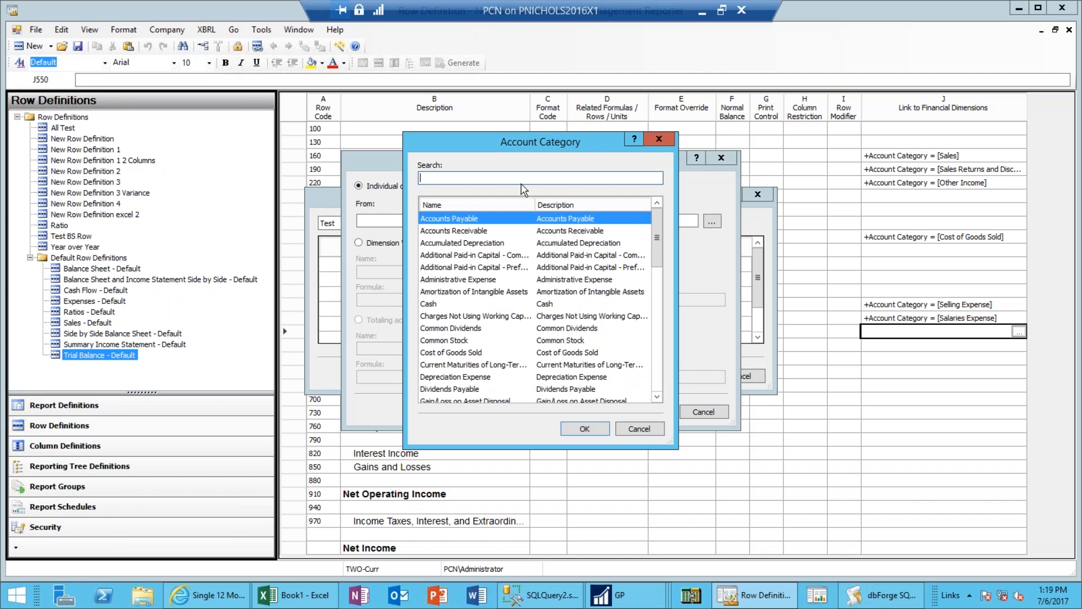
pyautogui.write('other')
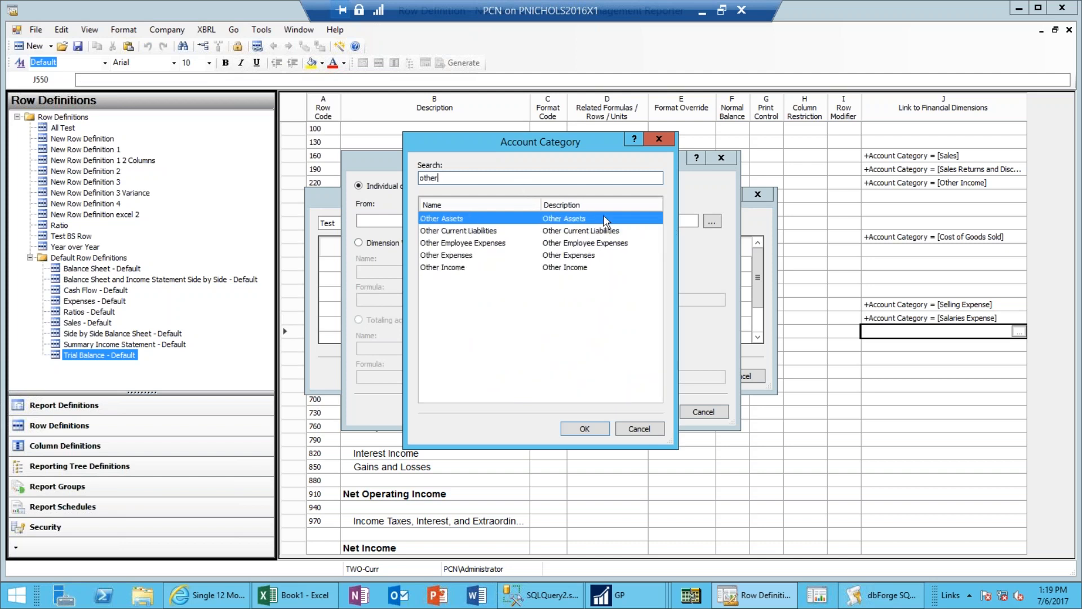
pyautogui.click(611, 243)
pyautogui.click(584, 430)
pyautogui.click(648, 412)
pyautogui.click(681, 377)
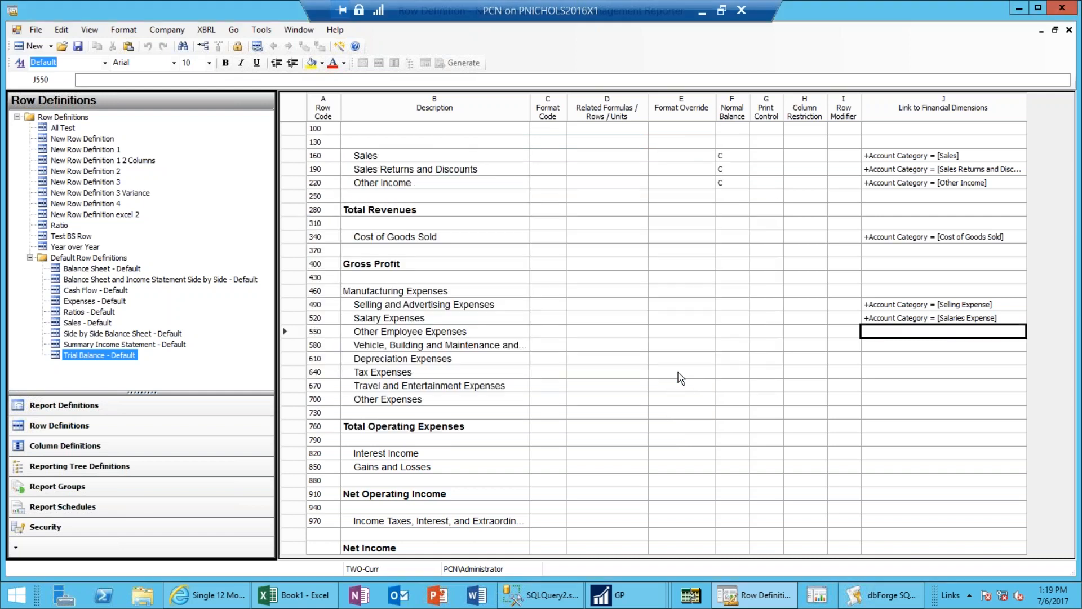
# - Link the Vehicle, Building and Maintenance row (580) to the Administrative Expense account category
pyautogui.click(877, 346)
pyautogui.doubleClick(877, 346)
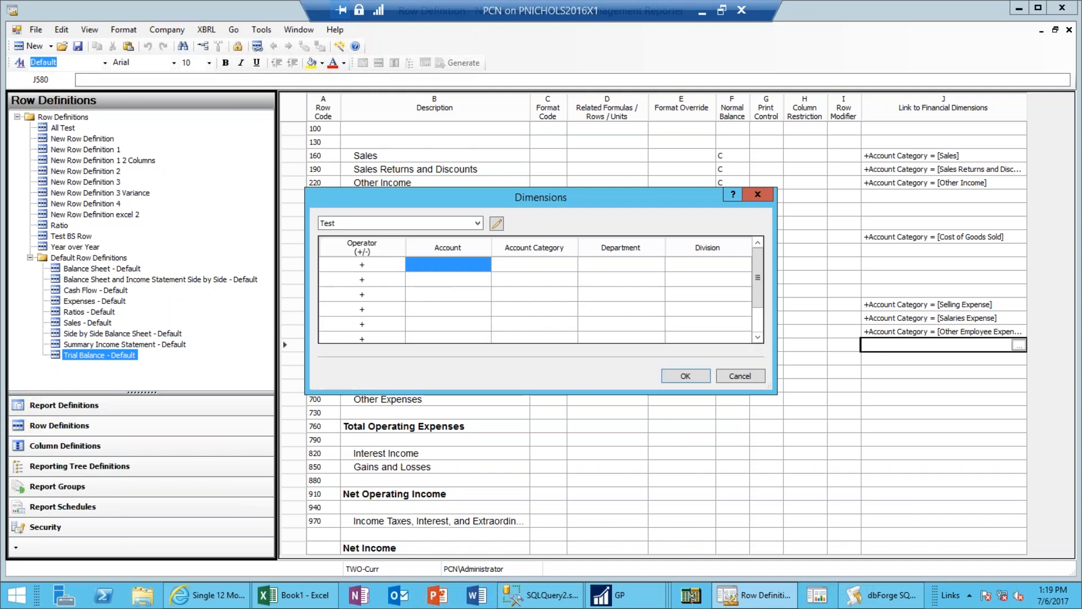
pyautogui.doubleClick(522, 266)
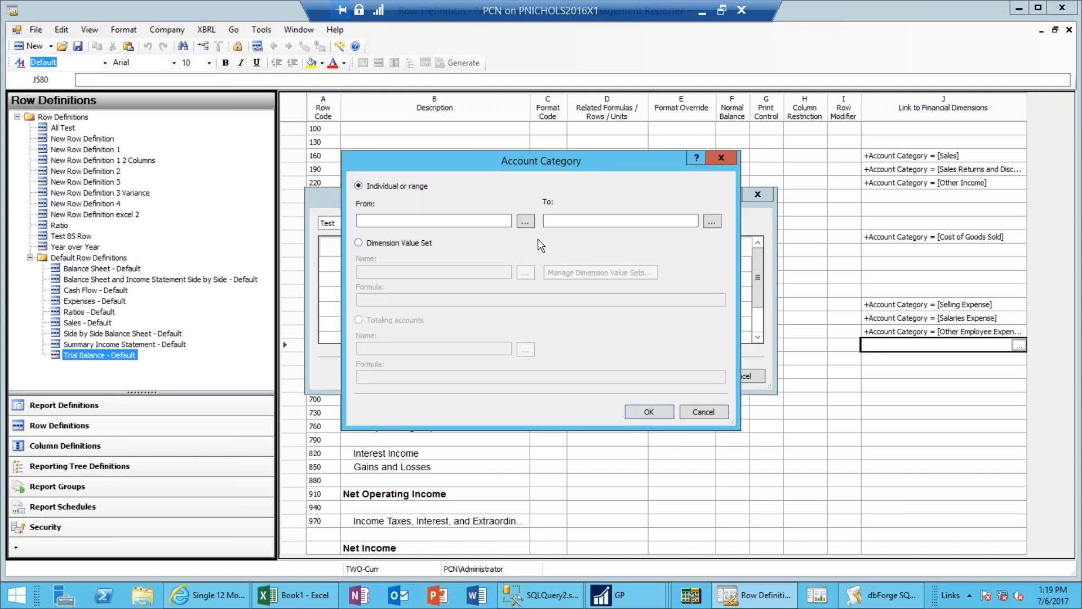
pyautogui.click(525, 222)
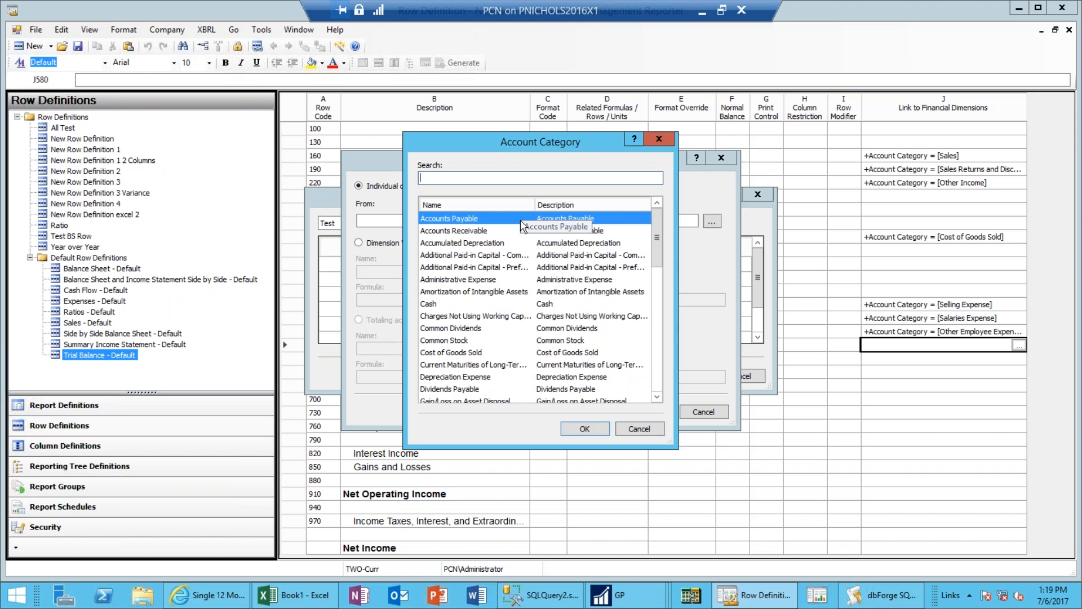
pyautogui.doubleClick(489, 280)
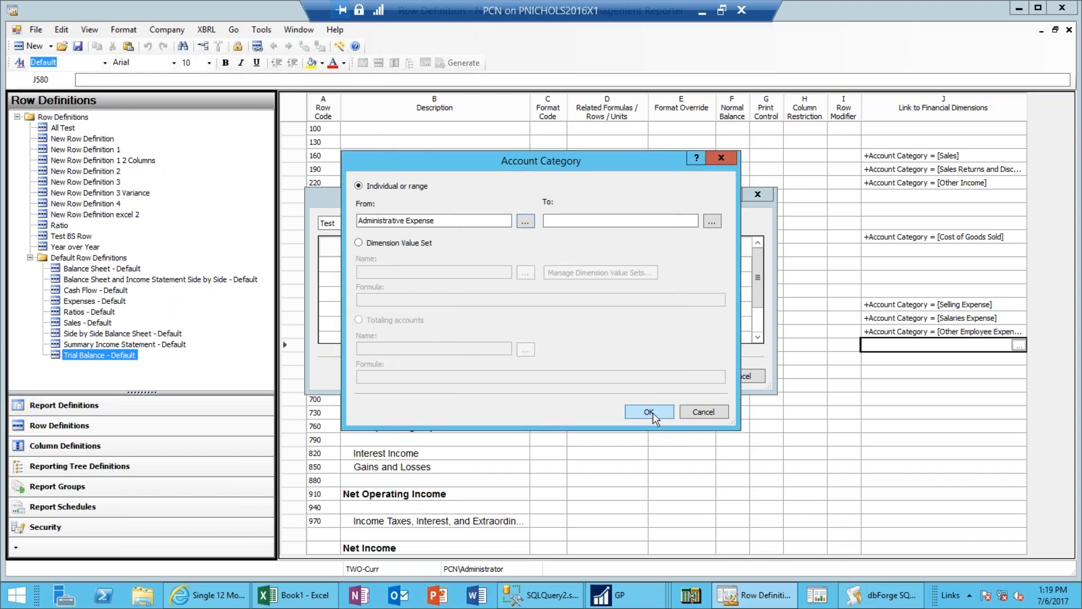
pyautogui.click(649, 412)
pyautogui.click(698, 376)
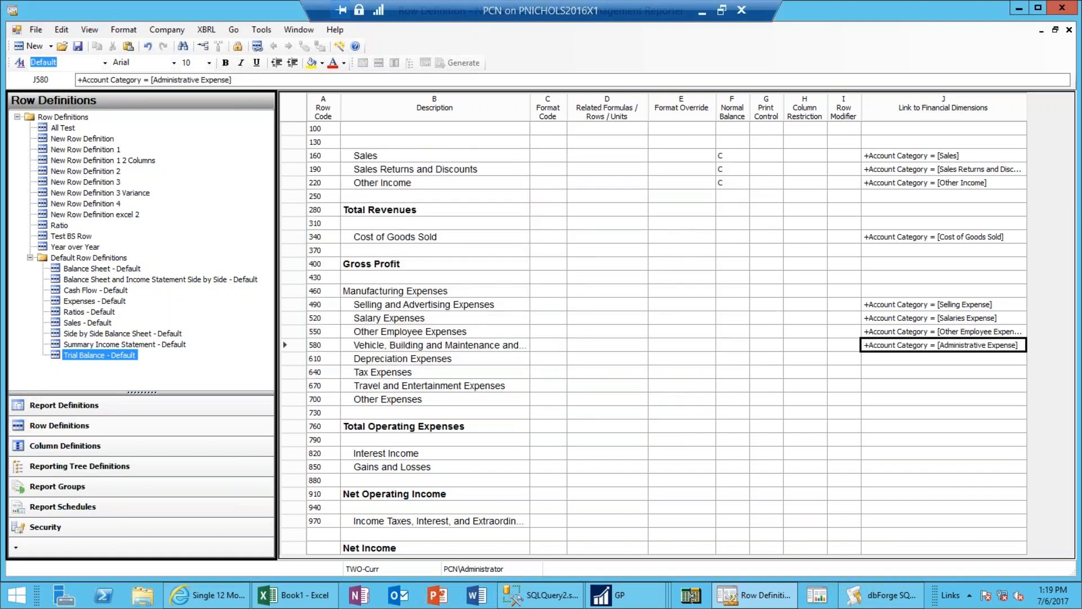
# - Link the Depreciation Expenses row to the Depreciation Expense account category
pyautogui.click(928, 359)
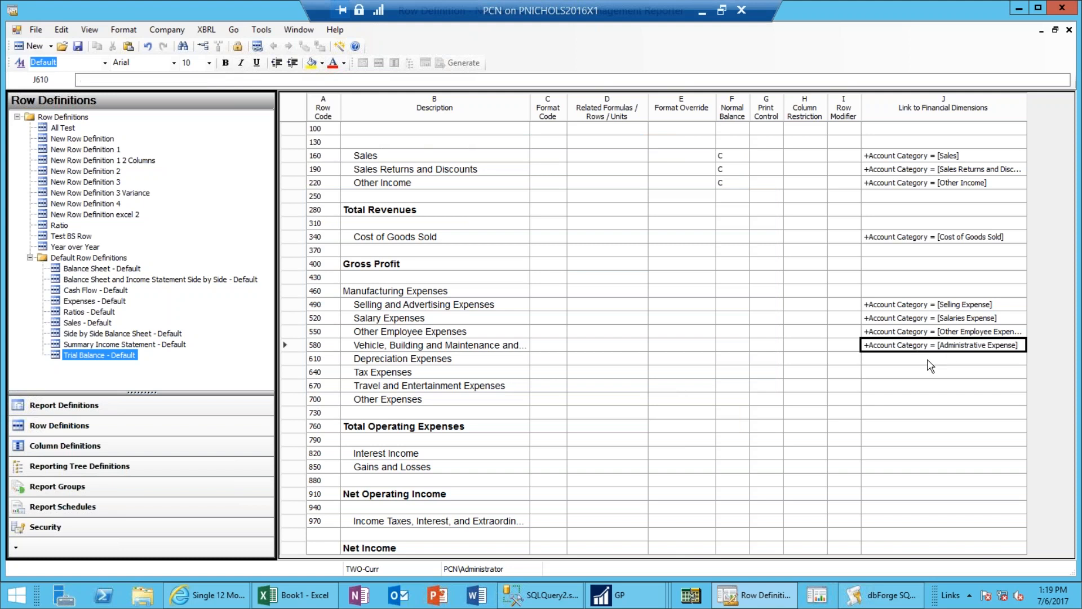
pyautogui.doubleClick(928, 361)
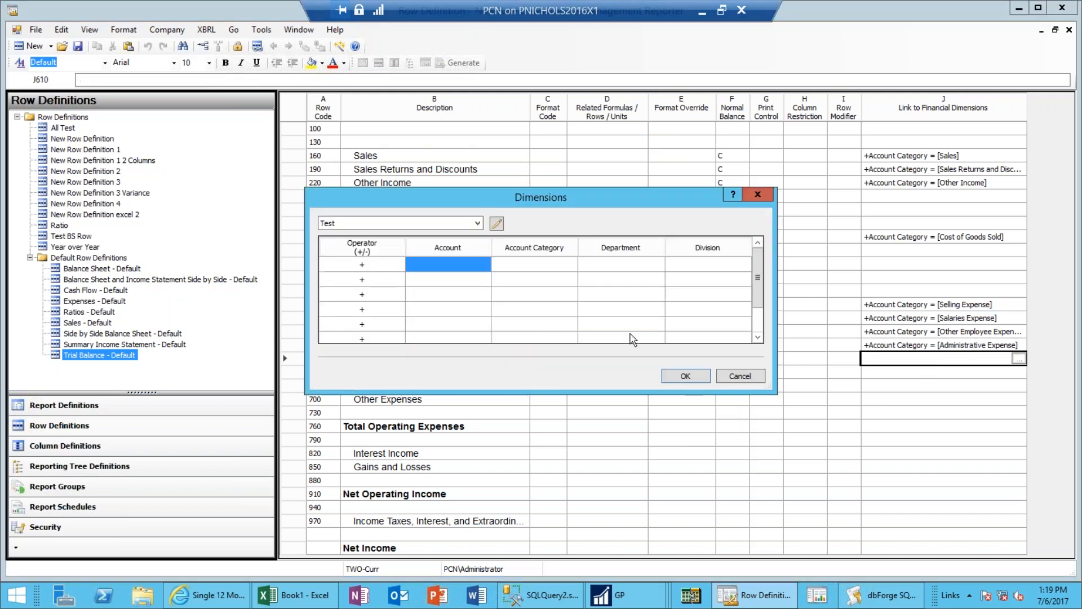
pyautogui.click(533, 264)
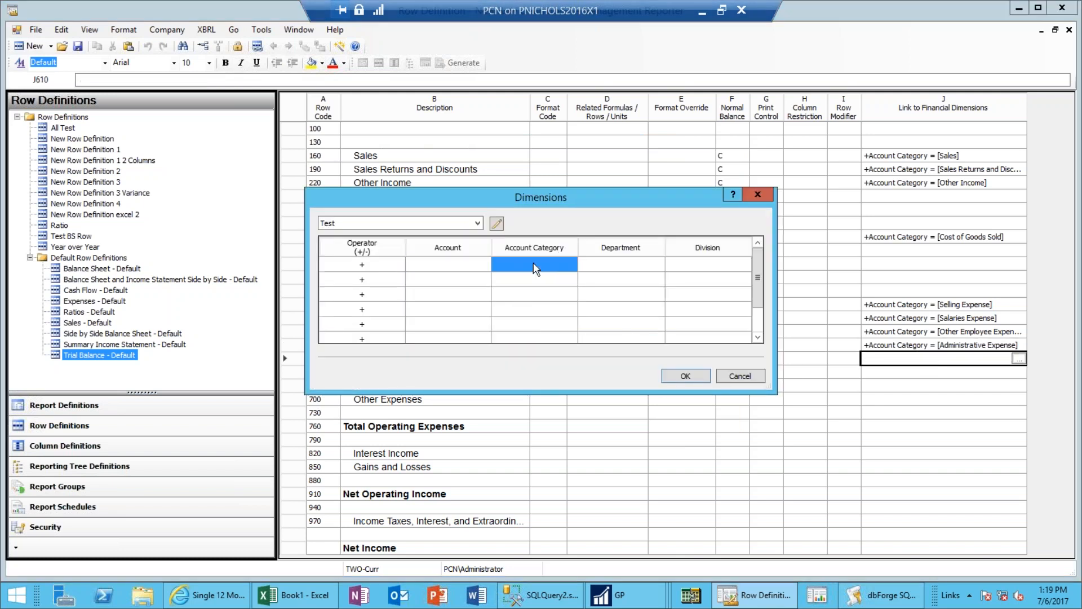
pyautogui.doubleClick(533, 263)
pyautogui.click(523, 218)
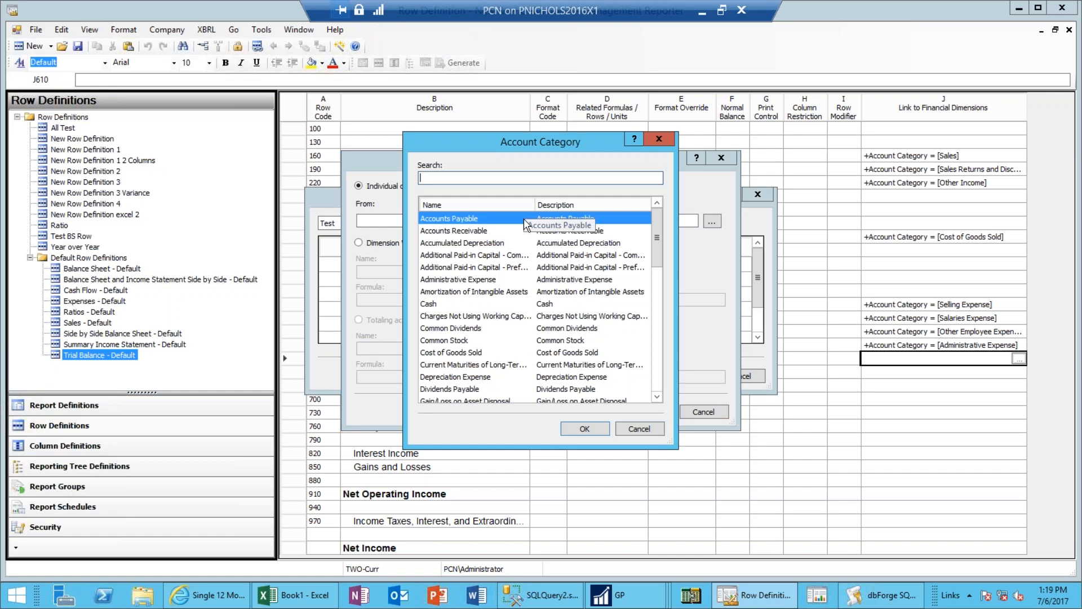
pyautogui.click(464, 377)
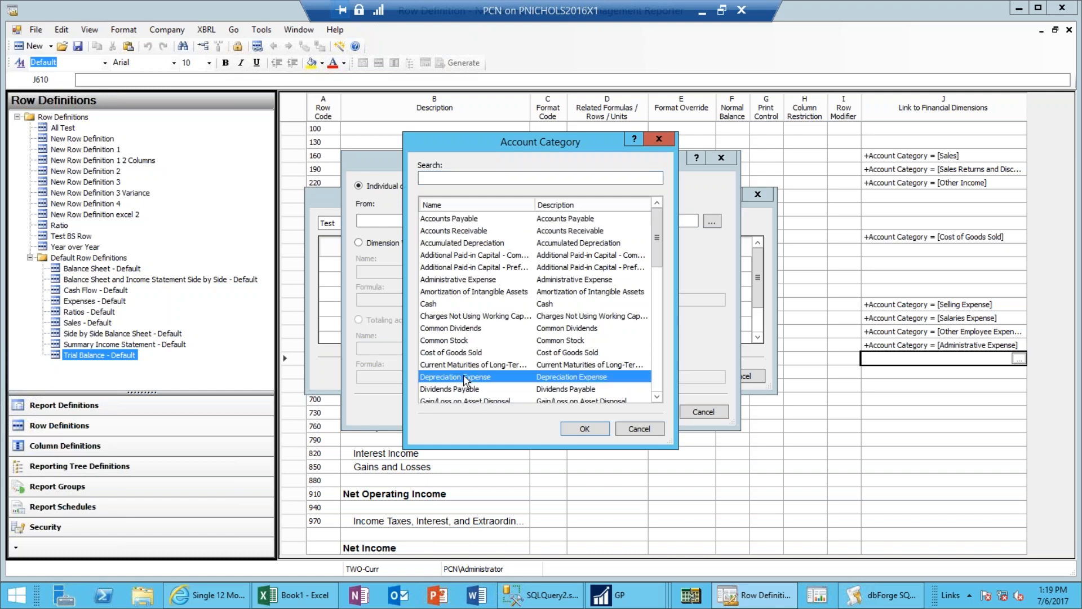
pyautogui.doubleClick(464, 377)
pyautogui.click(640, 416)
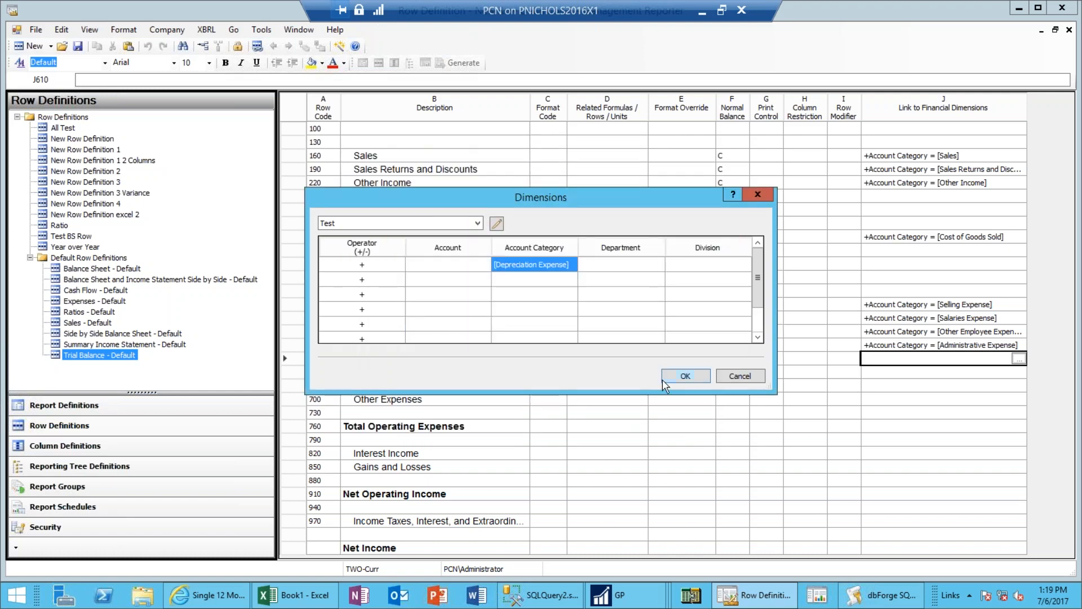
pyautogui.click(684, 376)
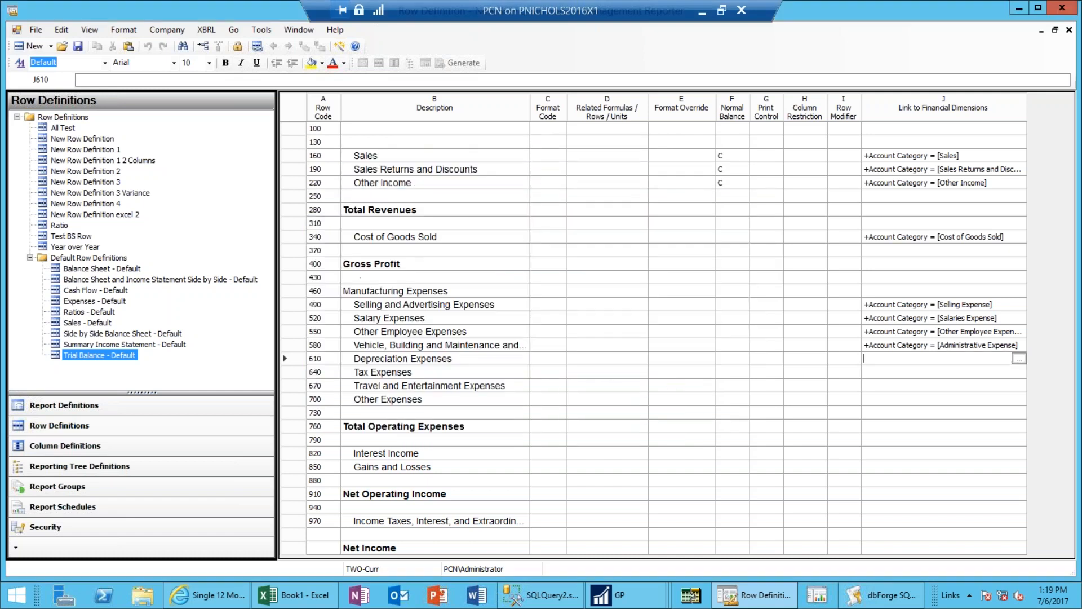
# - Link the Tax Expenses row to the Tax Expense account category
pyautogui.doubleClick(885, 375)
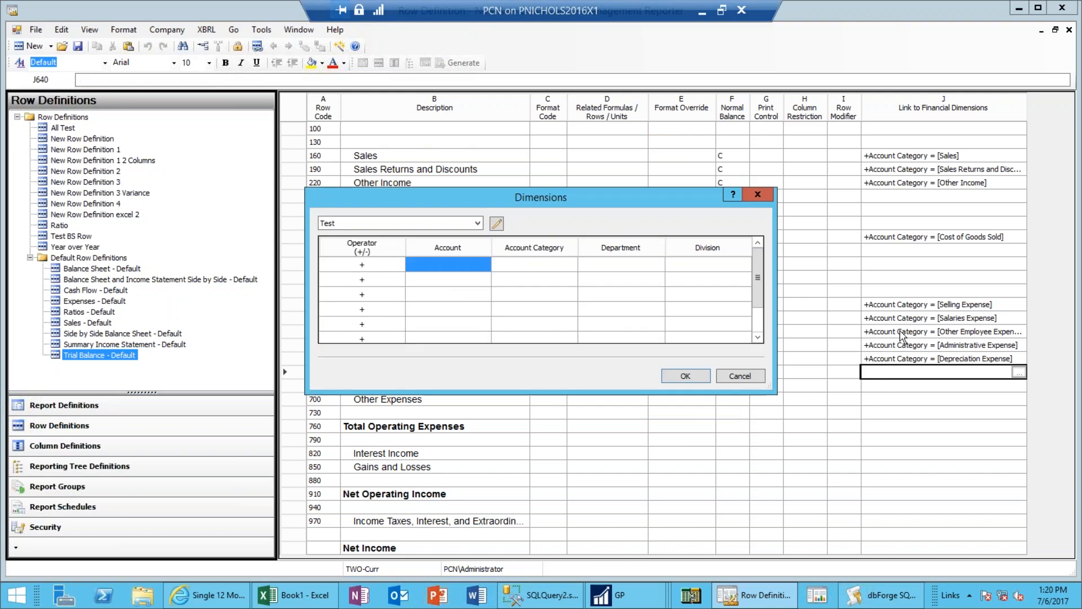
pyautogui.click(540, 266)
pyautogui.doubleClick(540, 273)
pyautogui.click(527, 222)
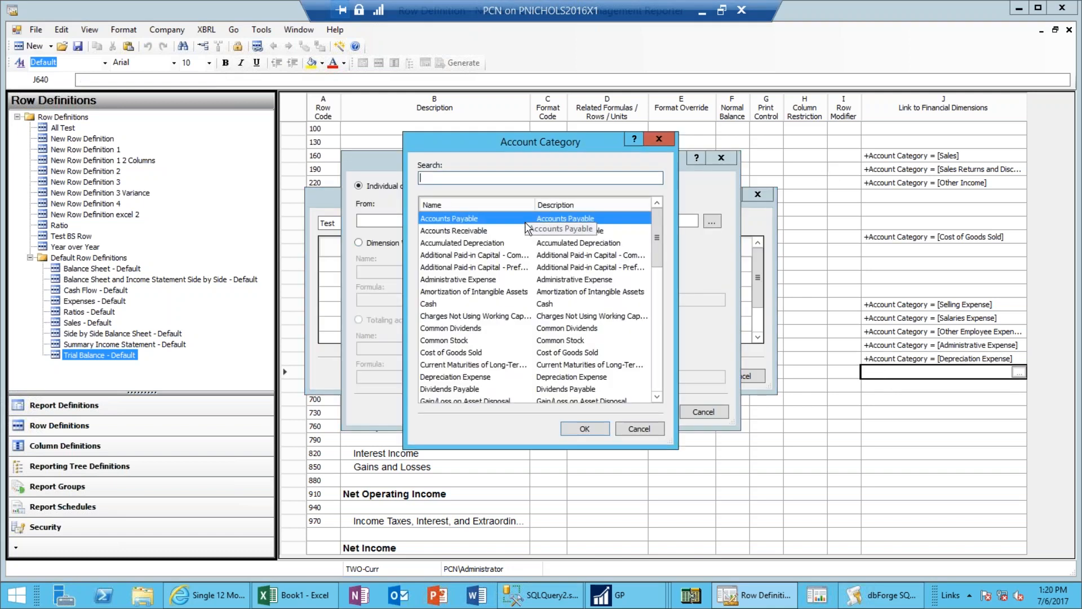
pyautogui.write('tax')
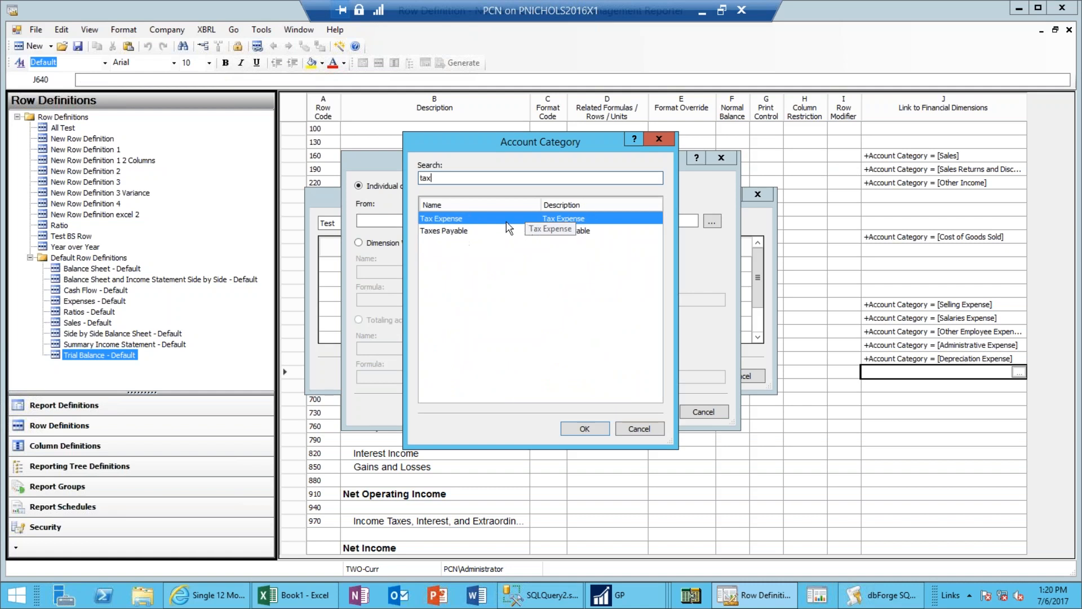
pyautogui.doubleClick(525, 222)
pyautogui.click(642, 413)
pyautogui.click(689, 376)
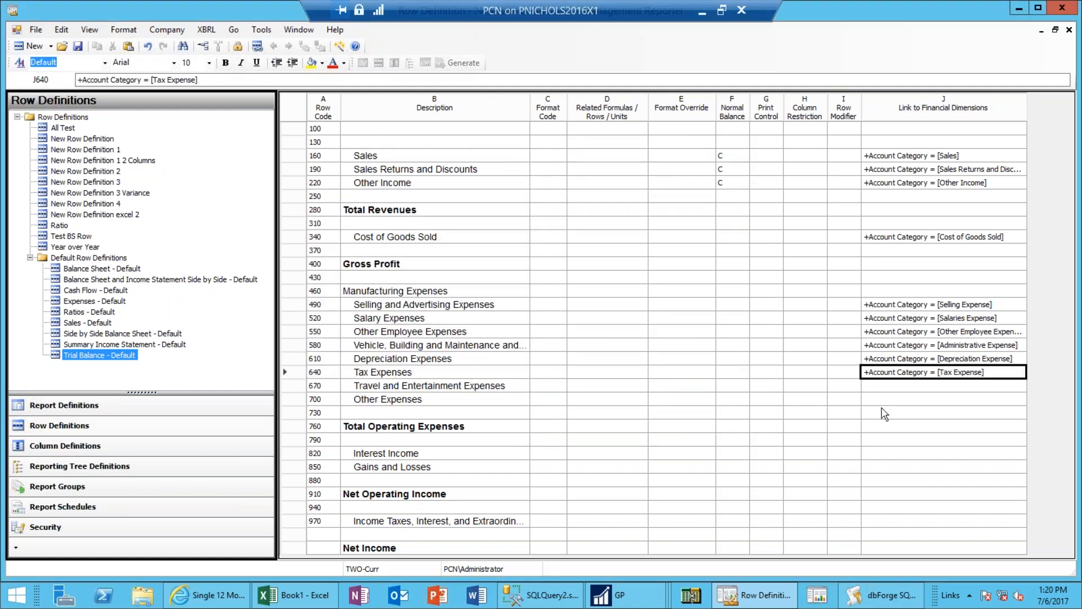
pyautogui.click(941, 385)
pyautogui.doubleClick(941, 388)
pyautogui.doubleClick(529, 266)
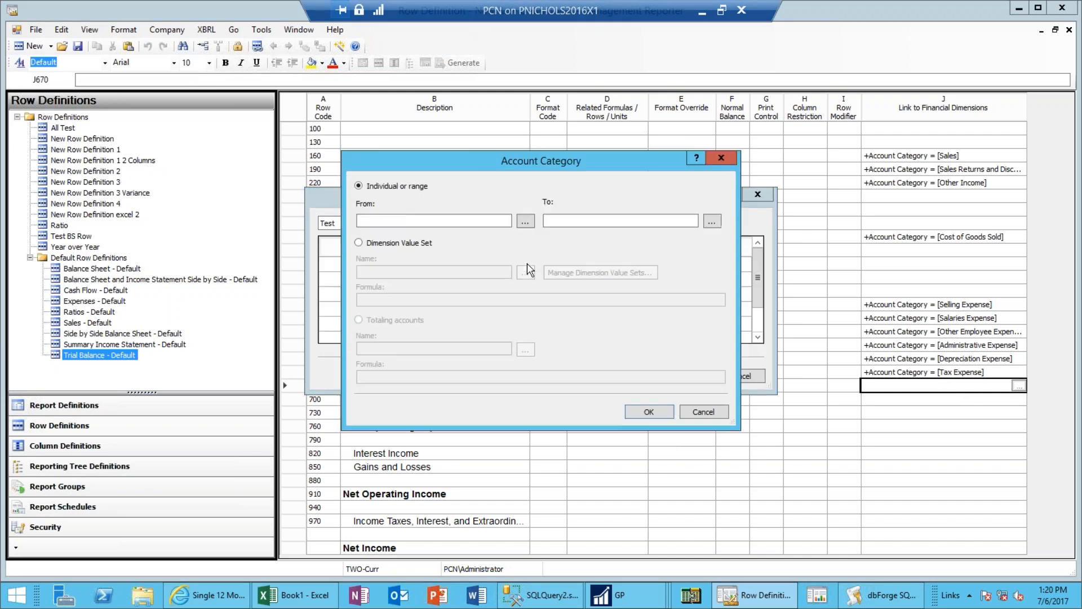
pyautogui.click(525, 222)
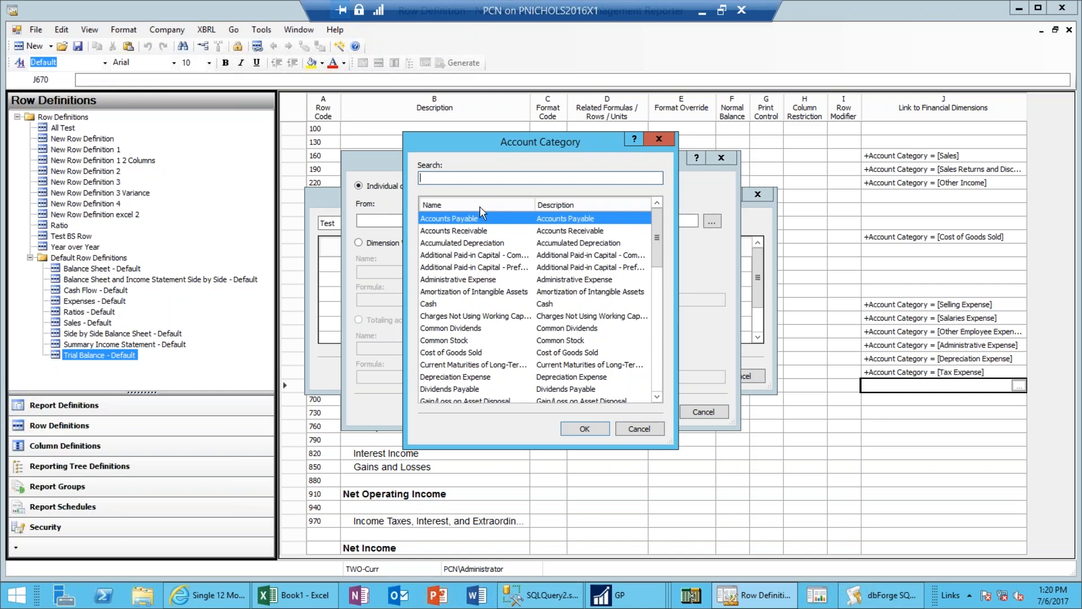
pyautogui.write('tr')
pyautogui.press('Escape')
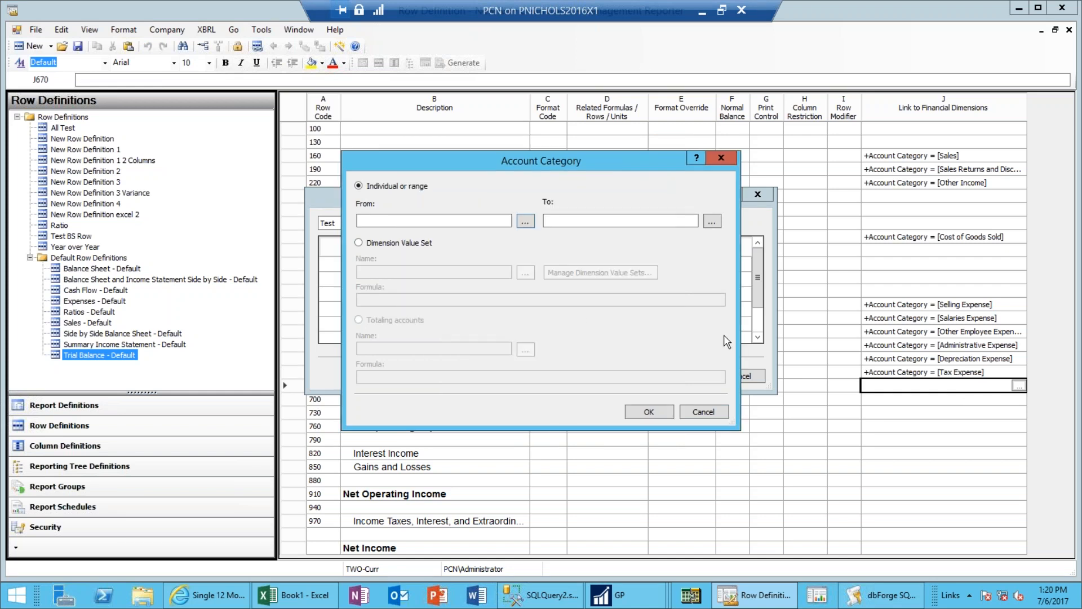
pyautogui.click(722, 414)
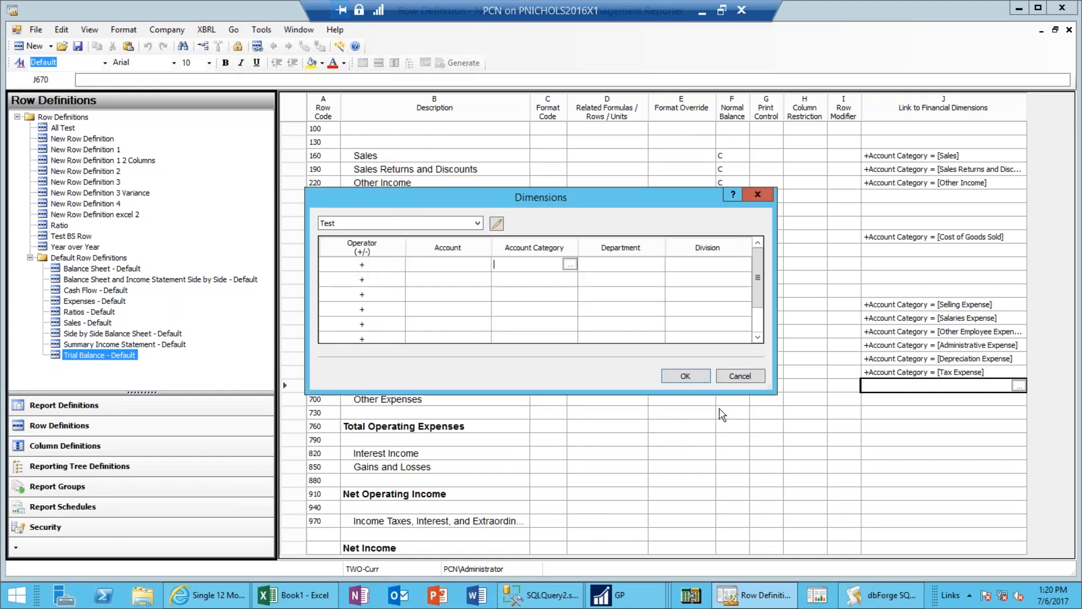
pyautogui.click(753, 376)
# - Link the Other Expenses row (700) to the Other Expenses account category
pyautogui.click(912, 402)
pyautogui.click(1019, 398)
pyautogui.doubleClick(539, 262)
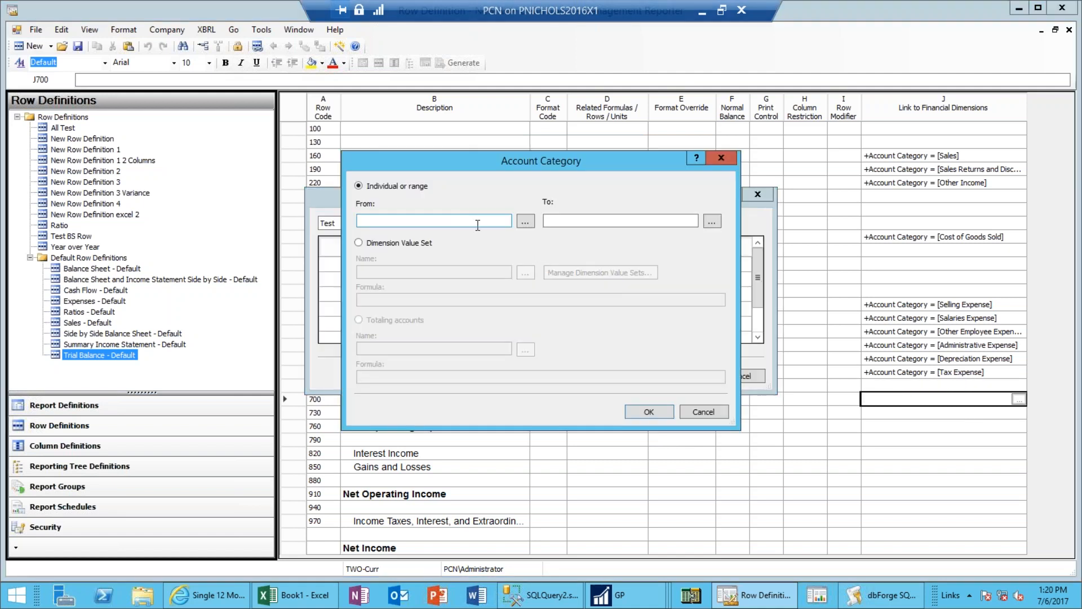
pyautogui.click(525, 222)
pyautogui.write('other')
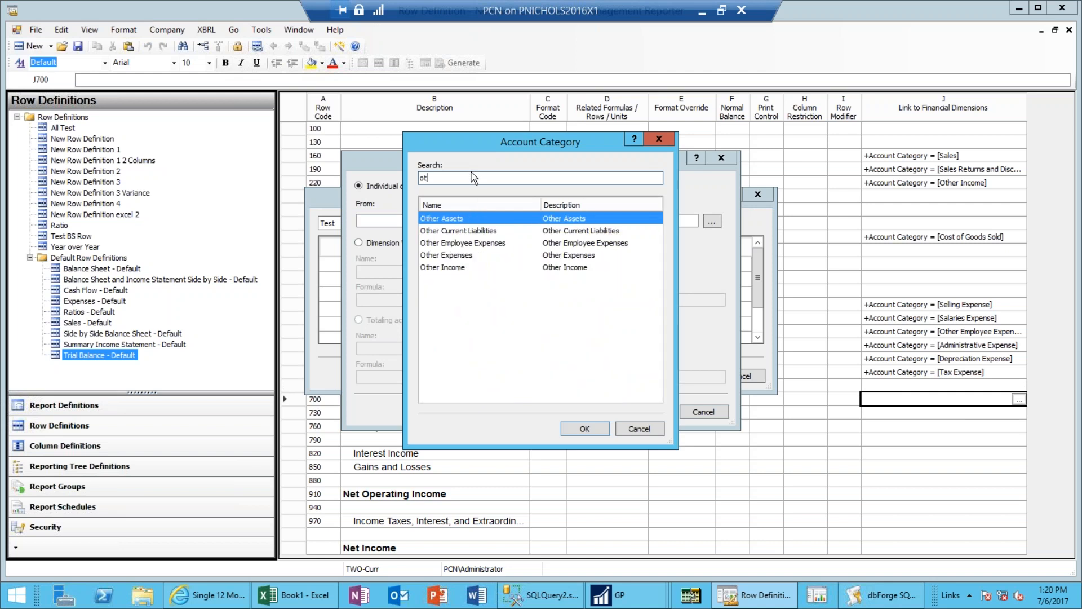
pyautogui.doubleClick(461, 258)
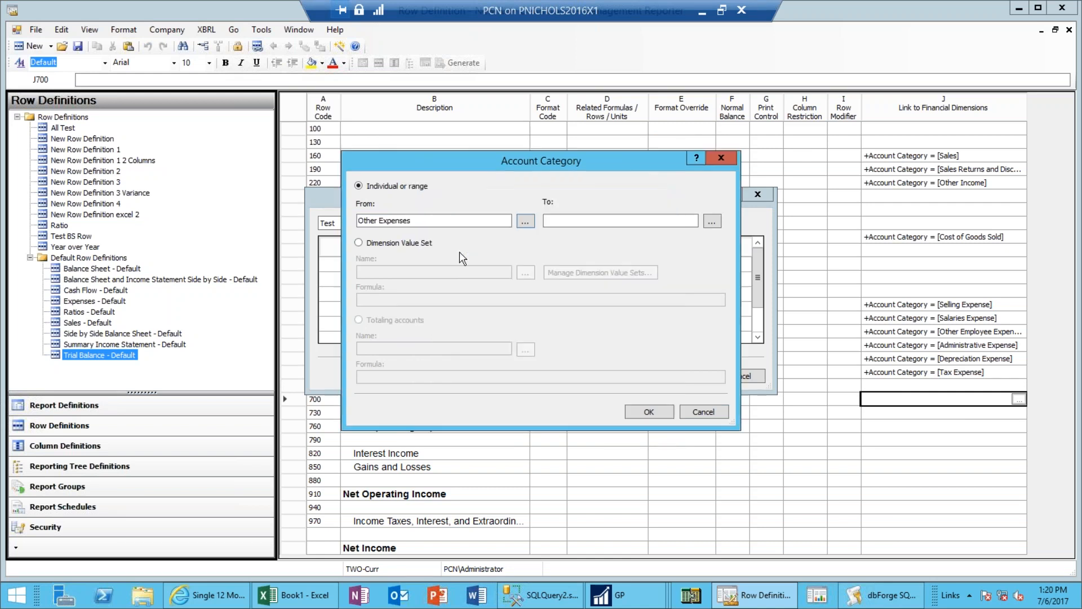
pyautogui.click(649, 412)
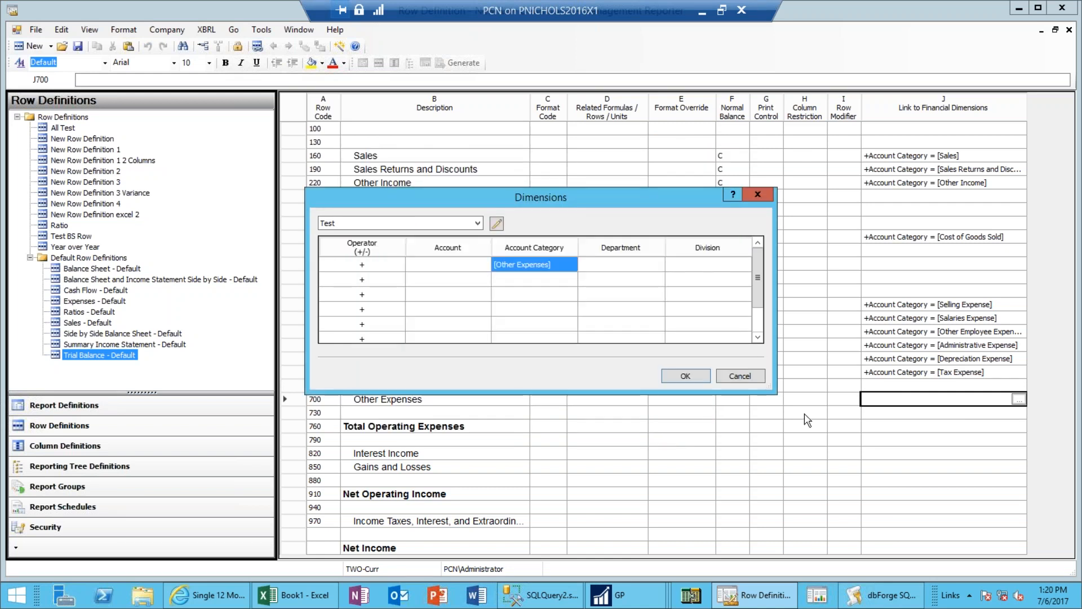
pyautogui.click(680, 374)
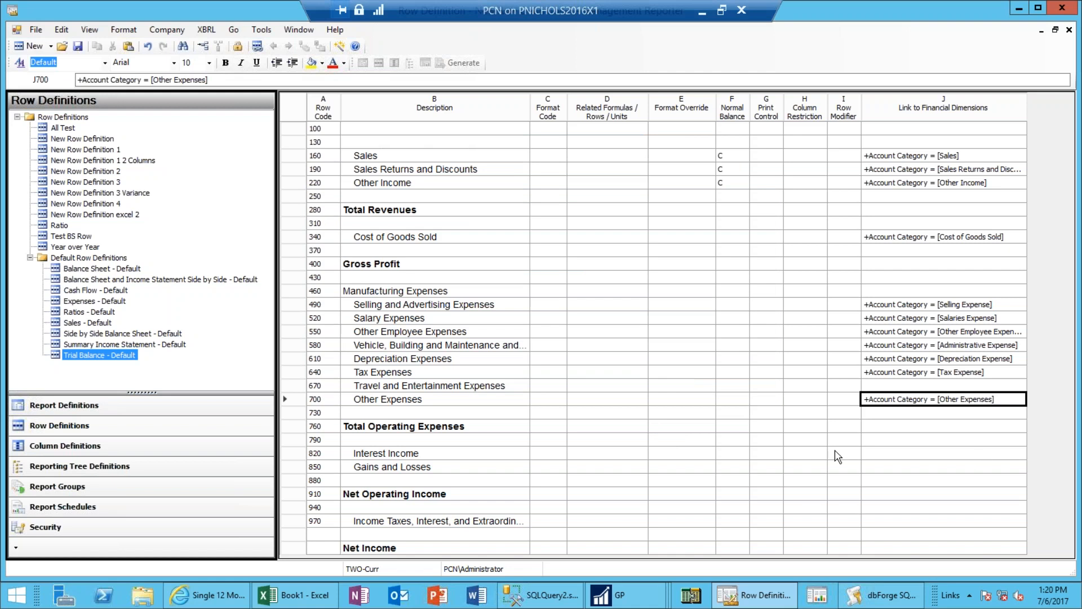
# - Open the list of accounts for the start of the Account range in the Travel and Entertainment Expenses row's dimension link
pyautogui.click(883, 386)
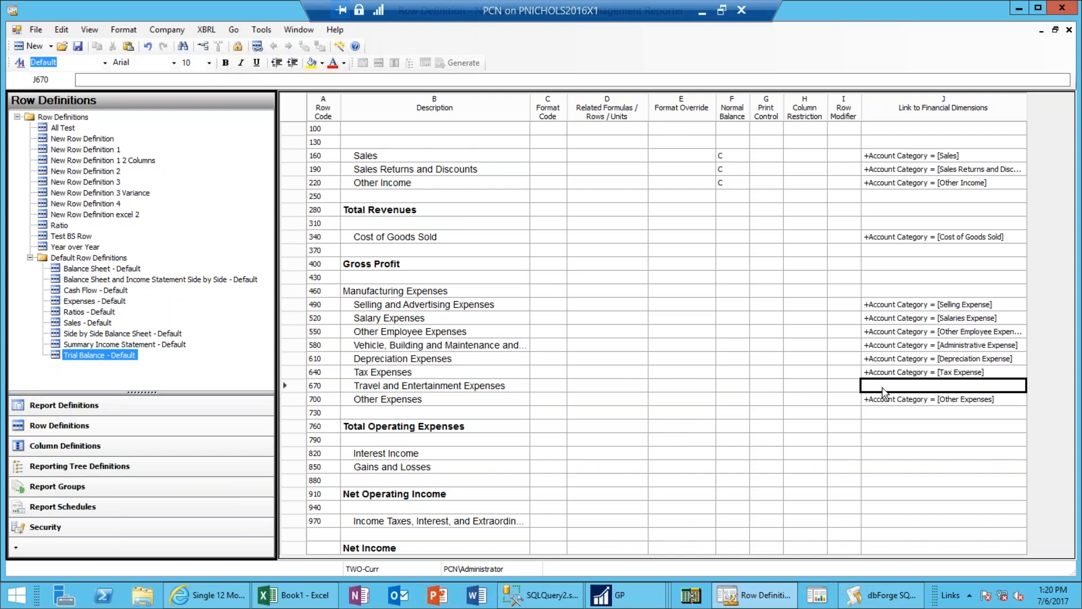
pyautogui.doubleClick(883, 389)
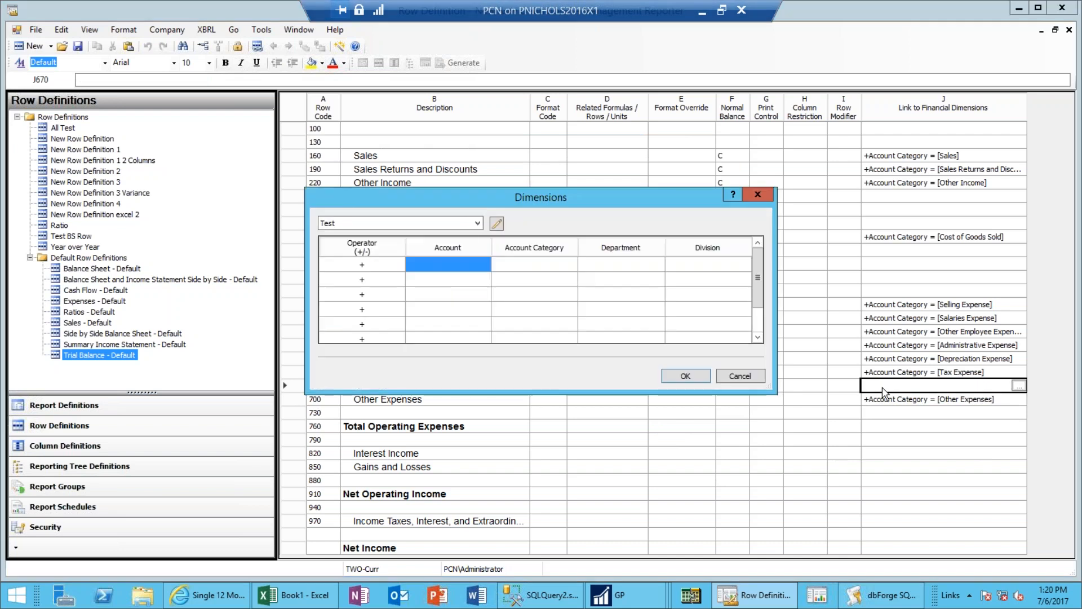
pyautogui.doubleClick(467, 265)
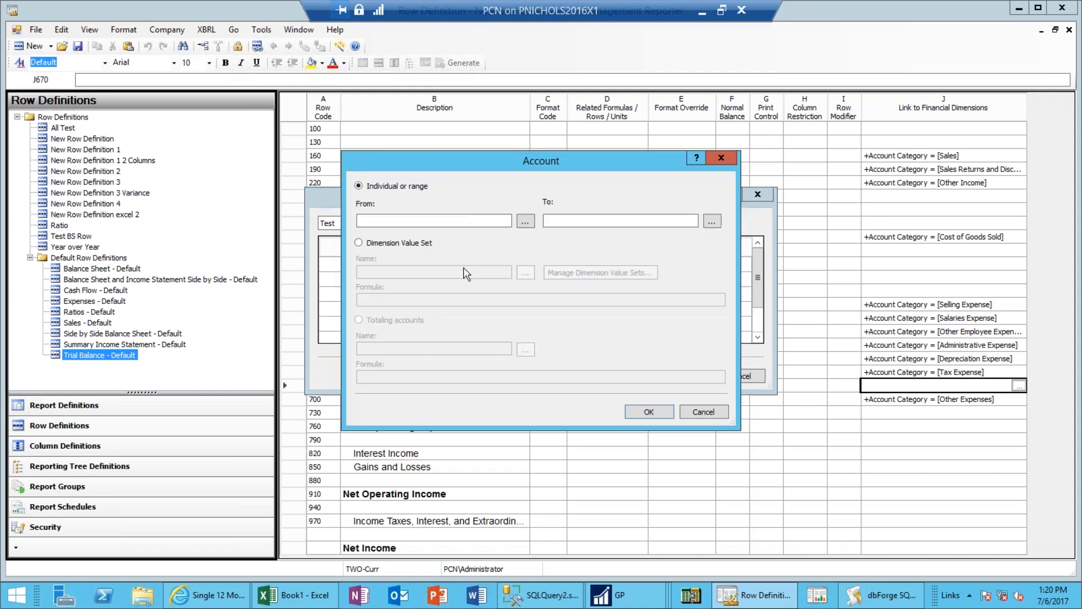
pyautogui.click(524, 223)
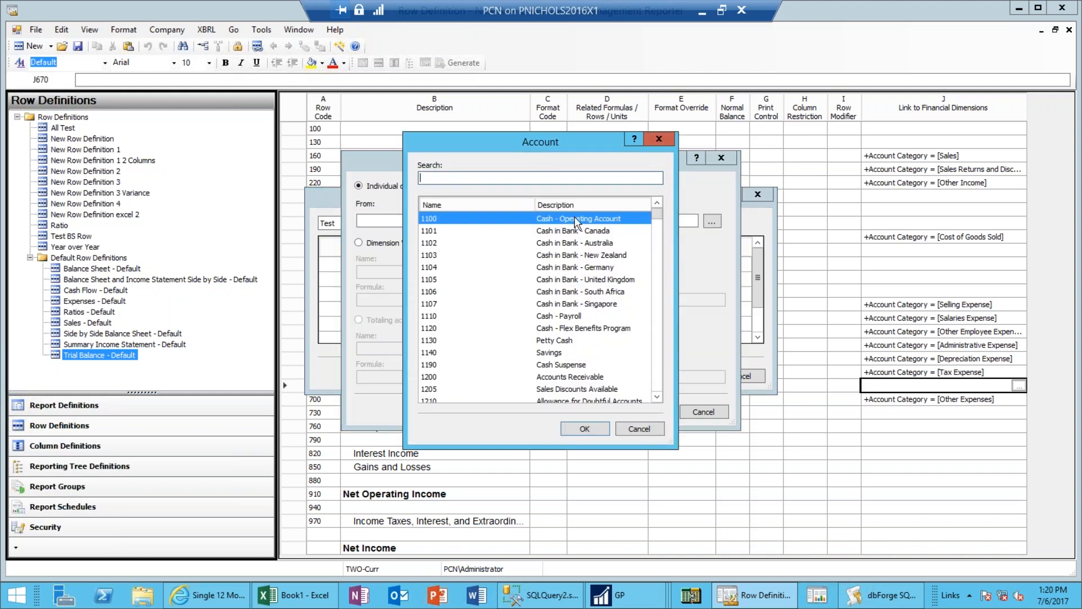
pyautogui.write('r')
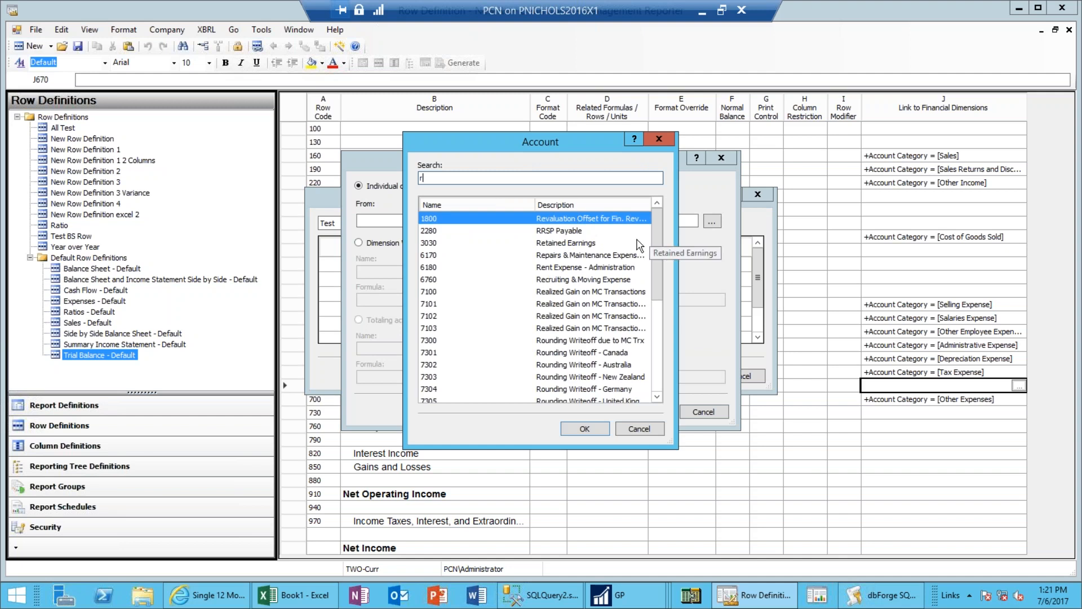
pyautogui.write('a')
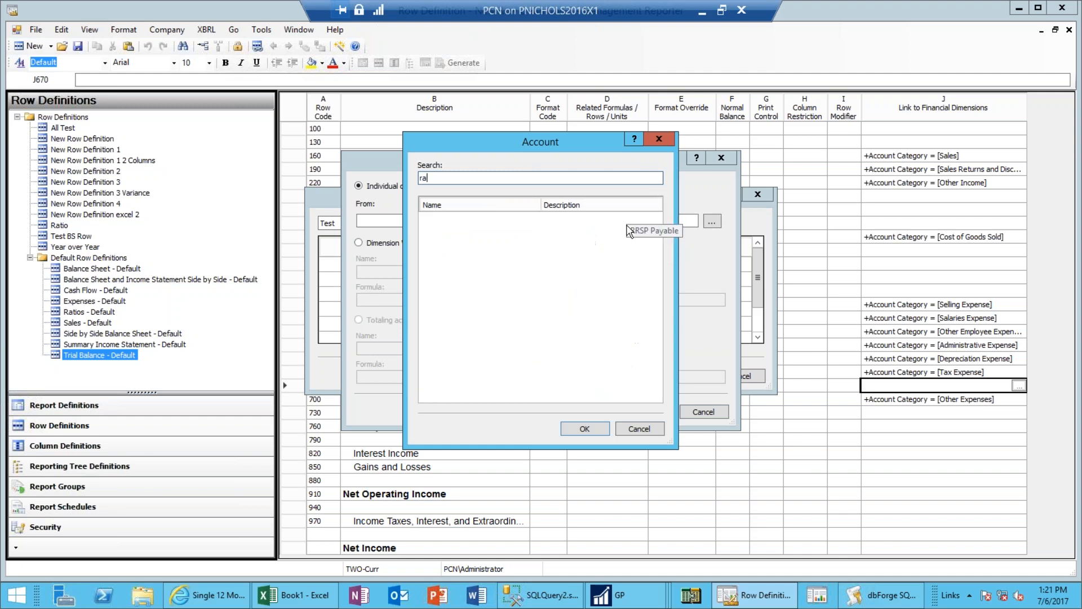
pyautogui.press('BackSpace')
pyautogui.press('BackSpace')
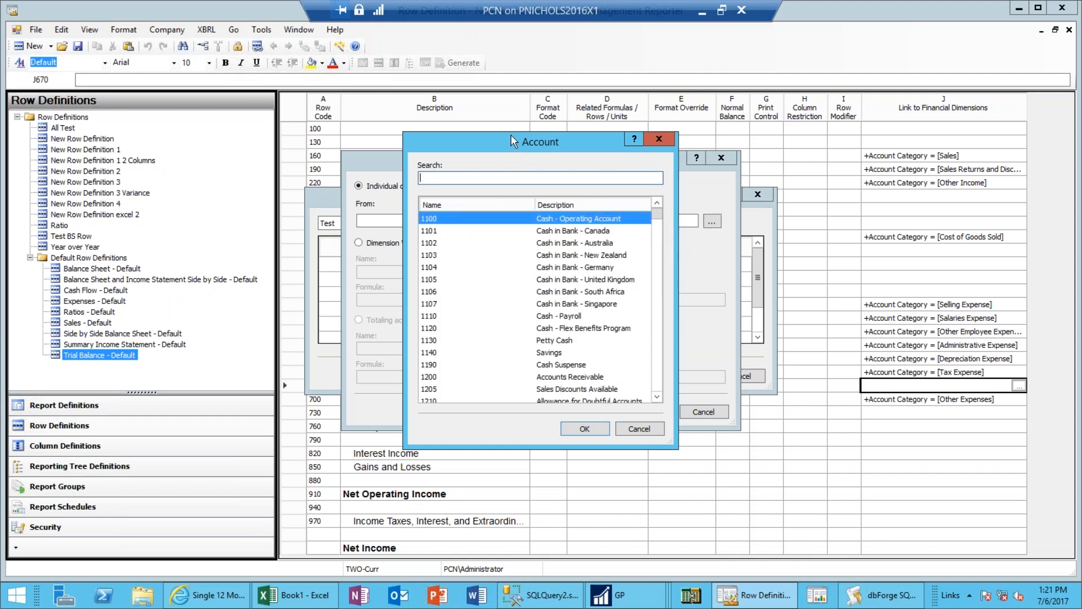
# - Find and select account 6520, Travel - Administration, as the start of the Travel and Entertainment Expenses row's account range
pyautogui.click(658, 381)
pyautogui.click(657, 380)
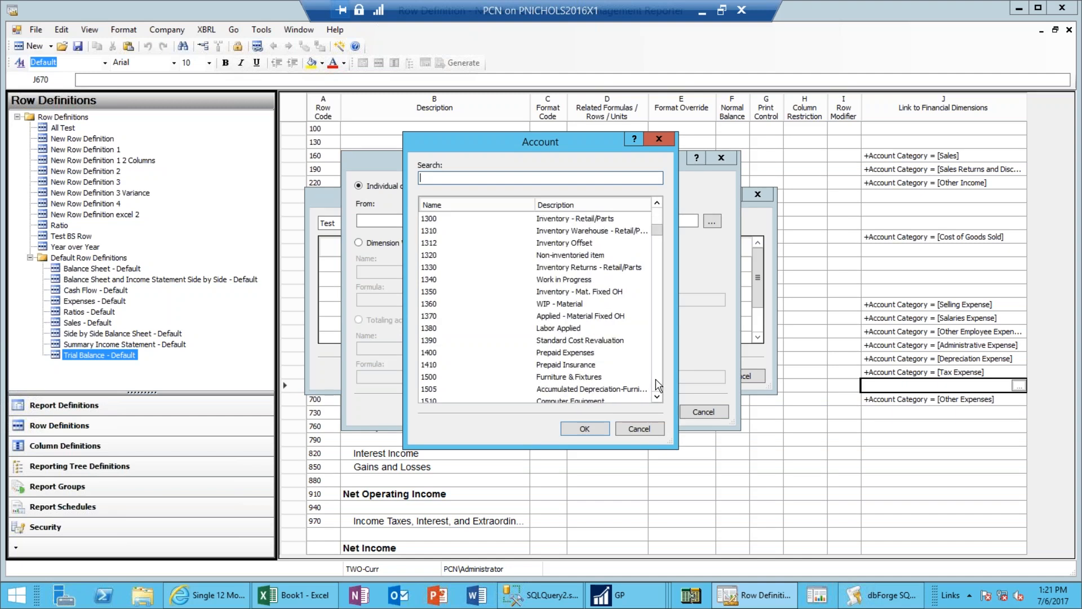
pyautogui.click(658, 385)
pyautogui.click(658, 385)
pyautogui.click(658, 385)
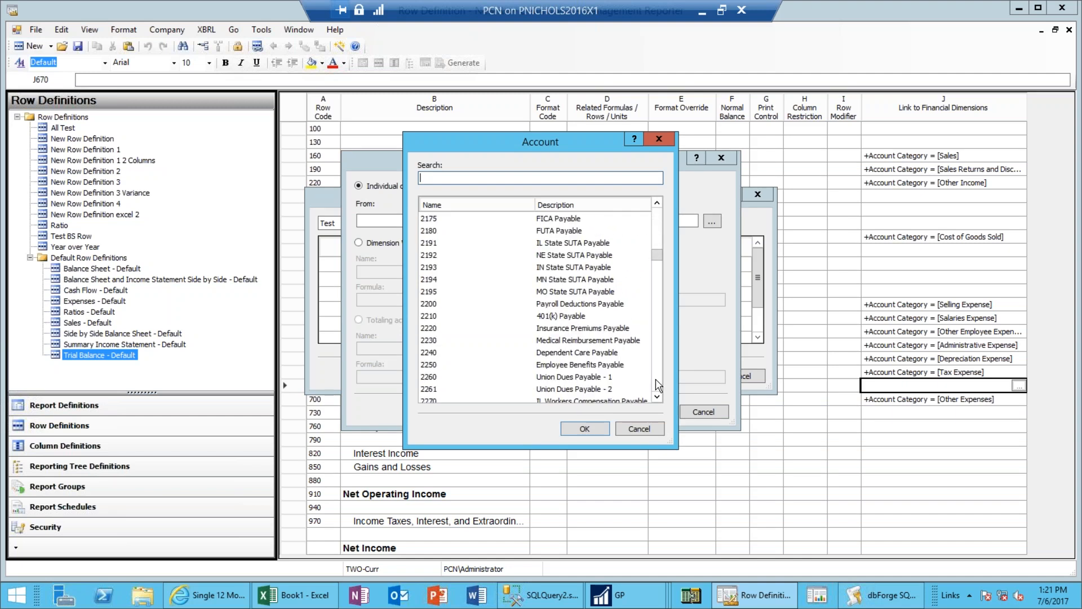
pyautogui.click(658, 385)
pyautogui.click(659, 385)
pyautogui.click(659, 385)
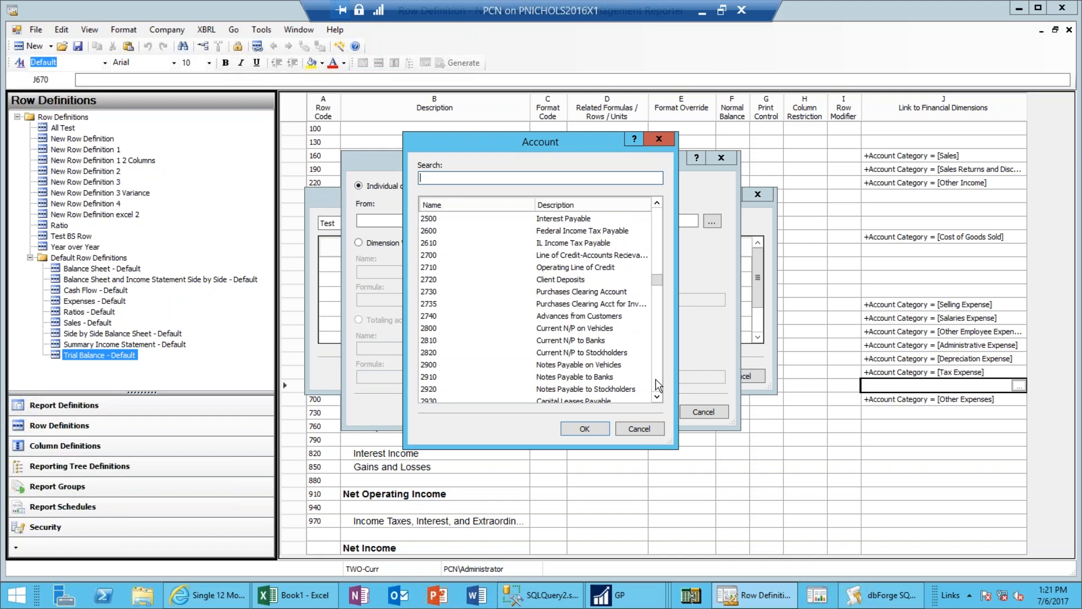
pyautogui.click(659, 385)
pyautogui.click(659, 385)
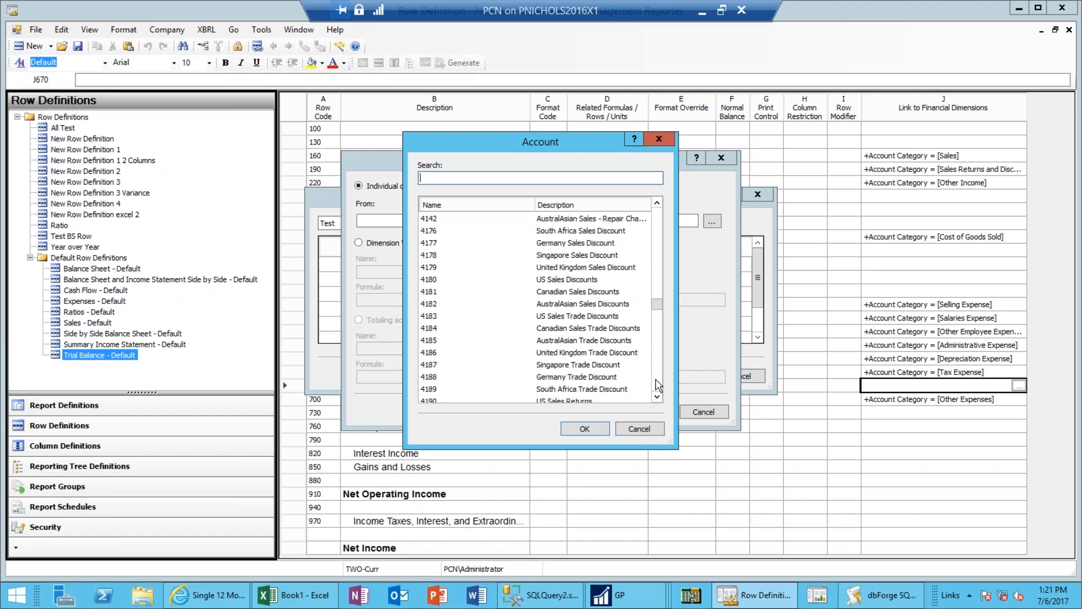
pyautogui.click(659, 385)
pyautogui.click(658, 385)
pyautogui.click(659, 385)
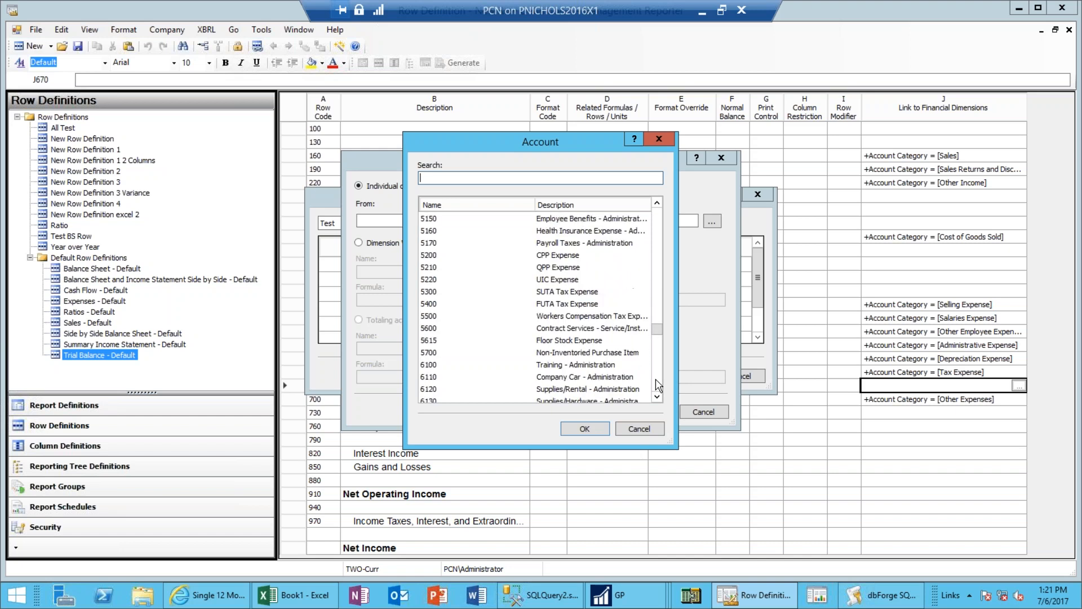
pyautogui.click(658, 385)
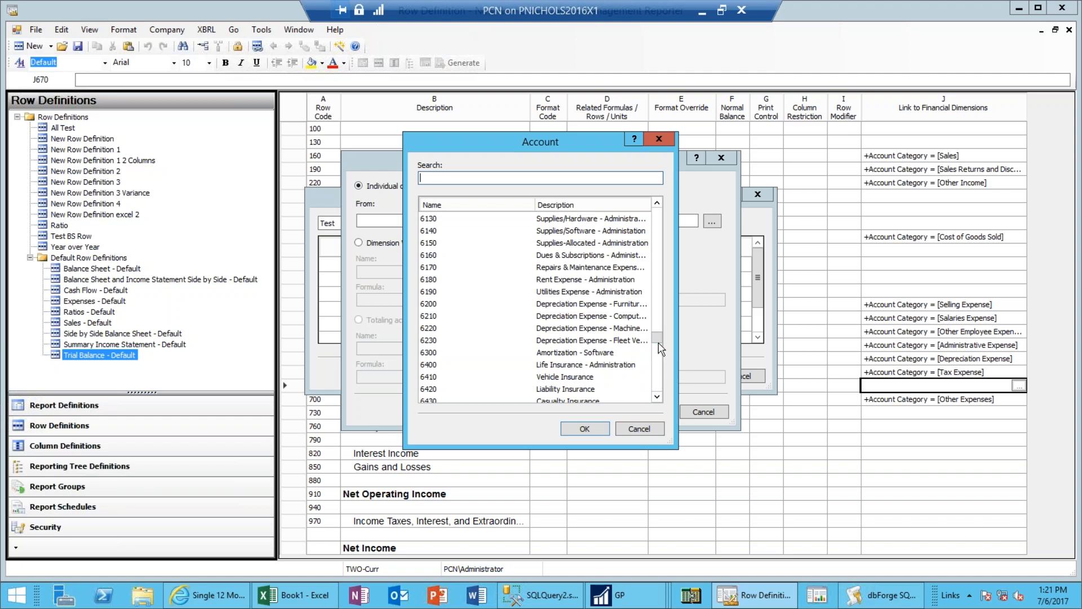
pyautogui.click(657, 397)
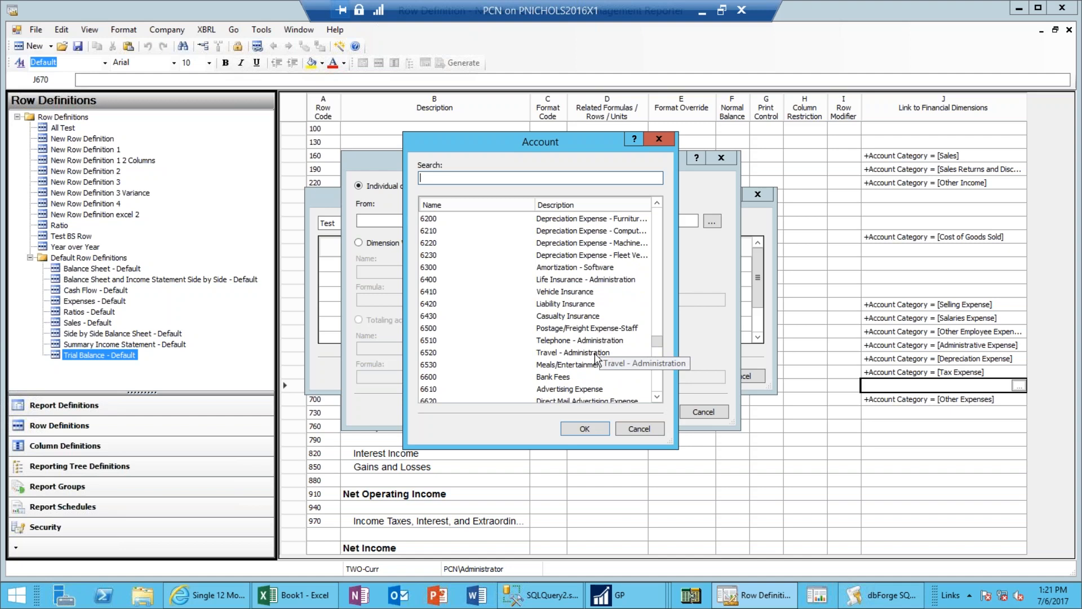
pyautogui.click(596, 353)
pyautogui.click(657, 397)
pyautogui.click(657, 397)
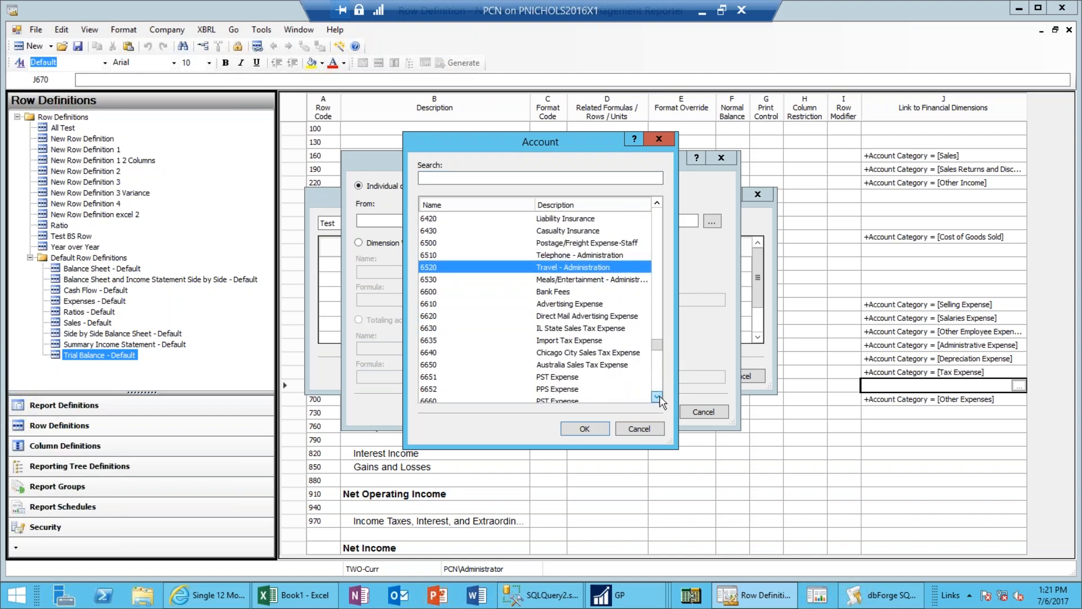
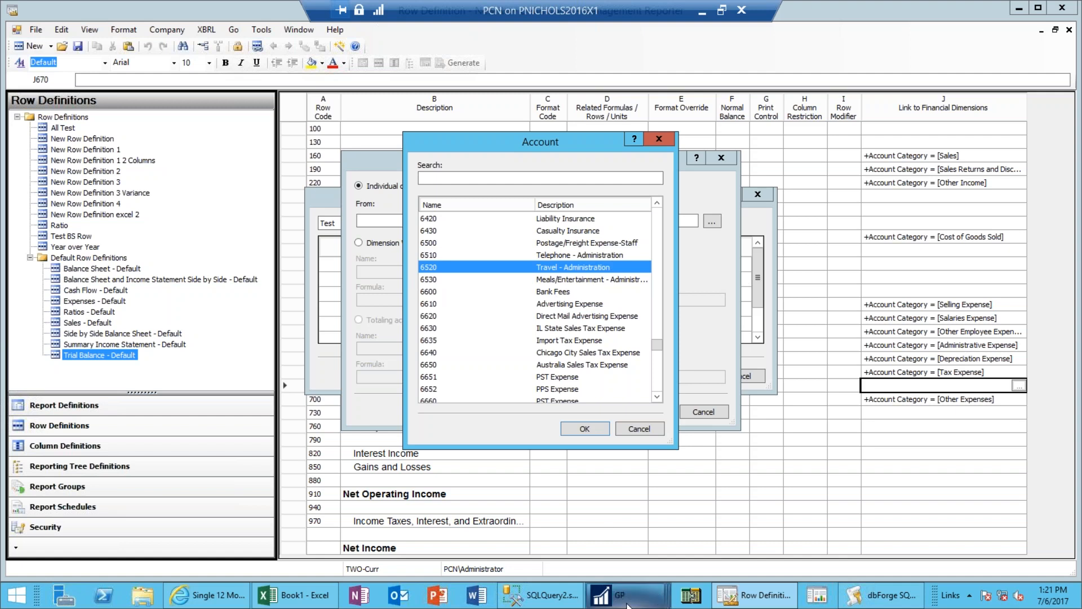
# - Switch to the SmartList in Microsoft Dynamics GP and look up the travel and meals/entertainment accounts
pyautogui.moveTo(628, 604)
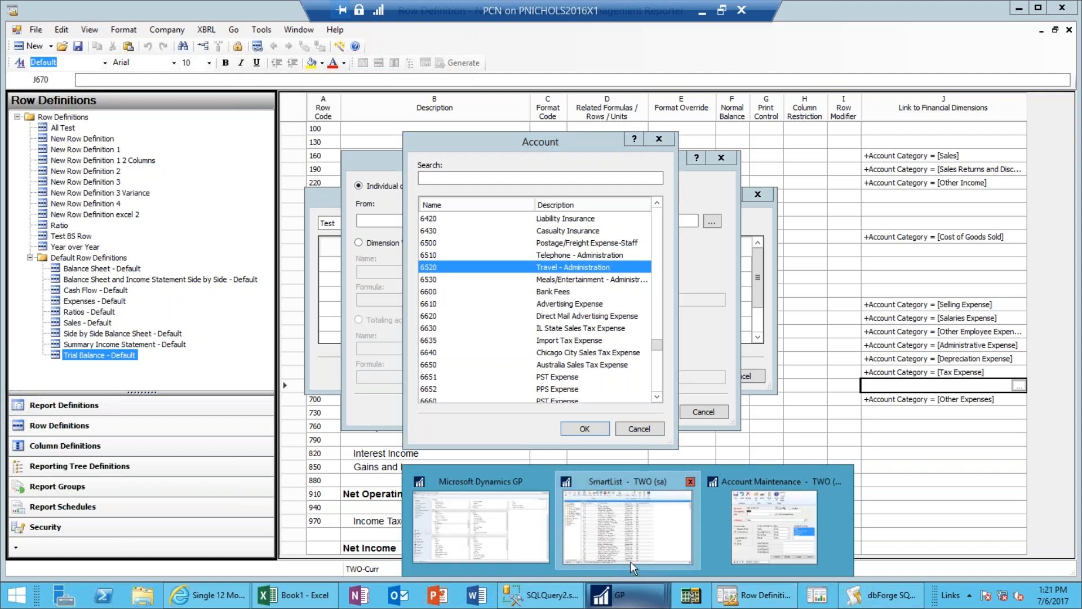
pyautogui.click(632, 567)
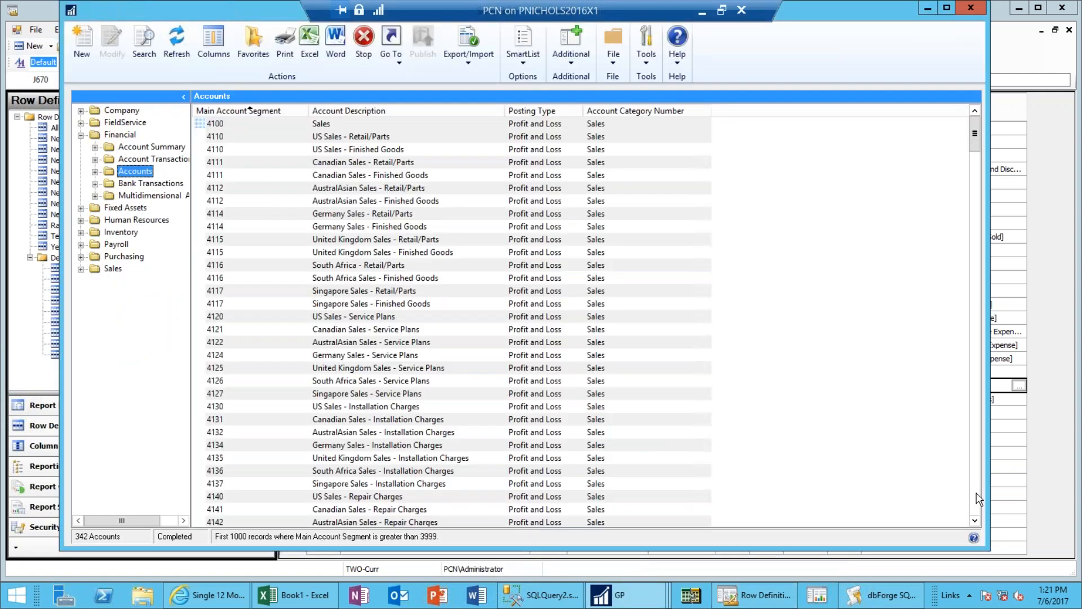
pyautogui.click(978, 493)
pyautogui.click(977, 493)
pyautogui.click(977, 494)
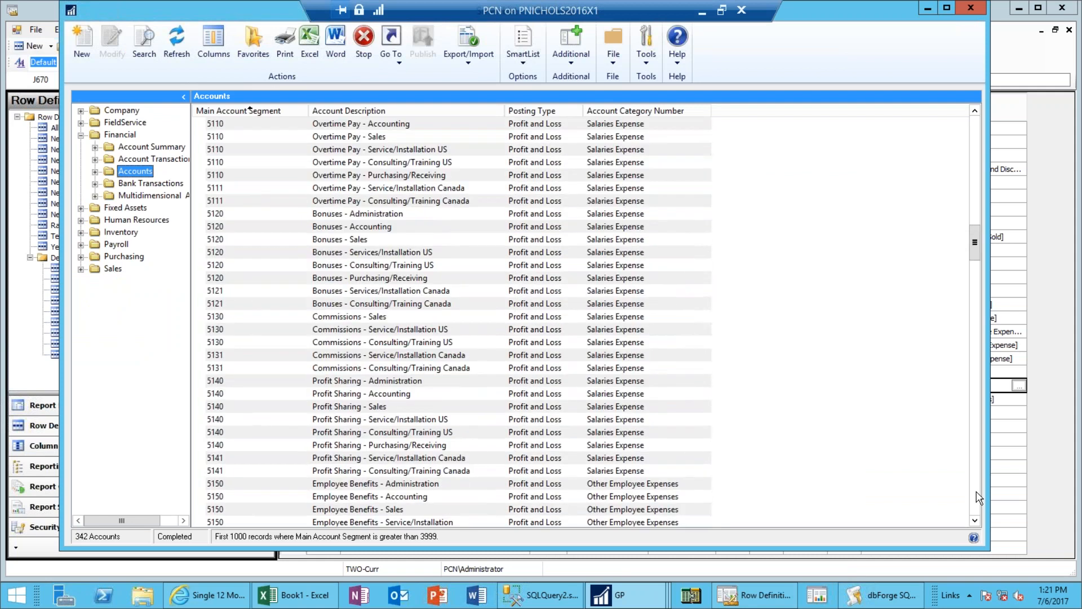
pyautogui.click(978, 494)
pyautogui.click(978, 494)
pyautogui.click(977, 494)
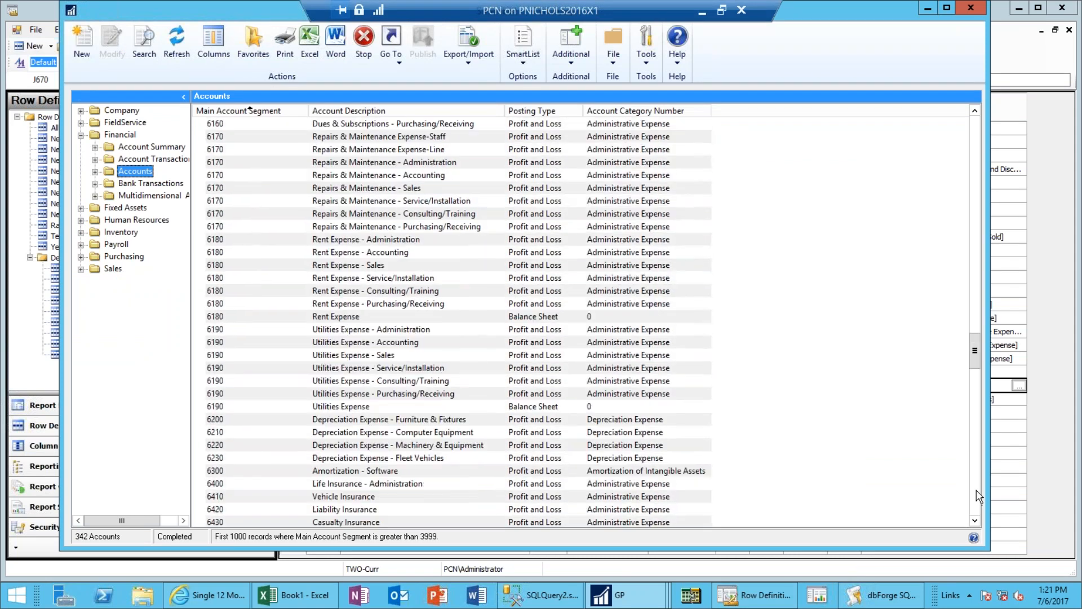
pyautogui.click(978, 494)
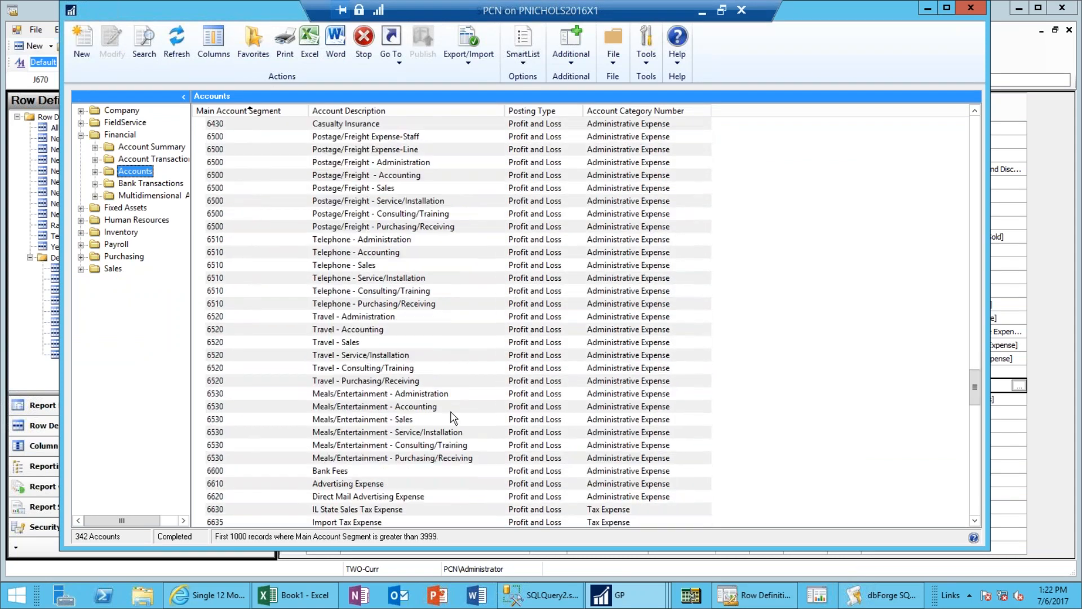
# - Examine how main account 6530 is divided among departments such as Administration, Accounting and Service/Installation, and close the SmartList
pyautogui.click(442, 395)
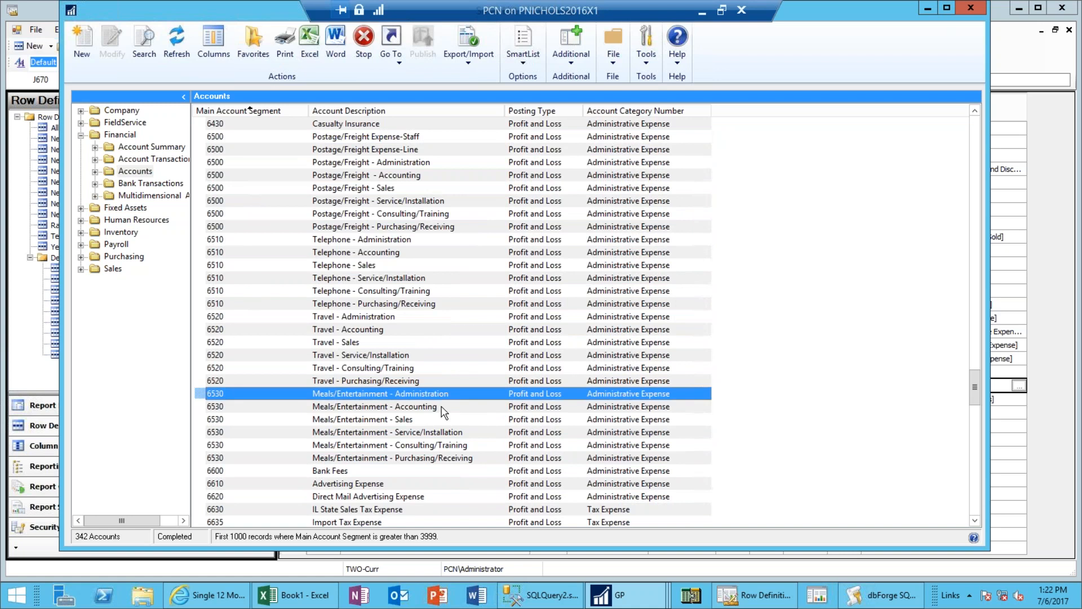
pyautogui.click(443, 408)
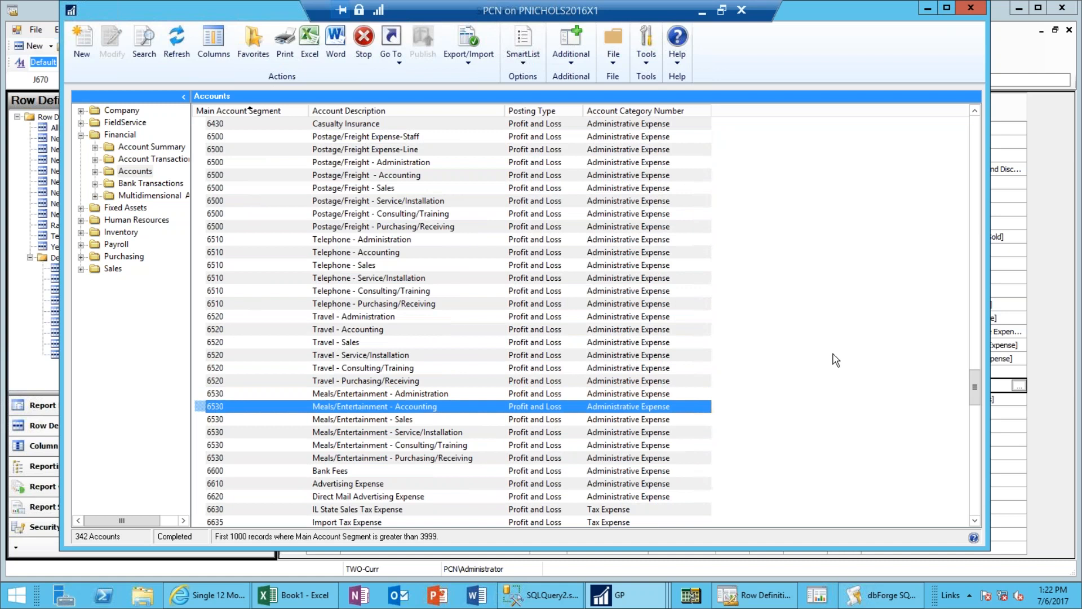
pyautogui.click(447, 433)
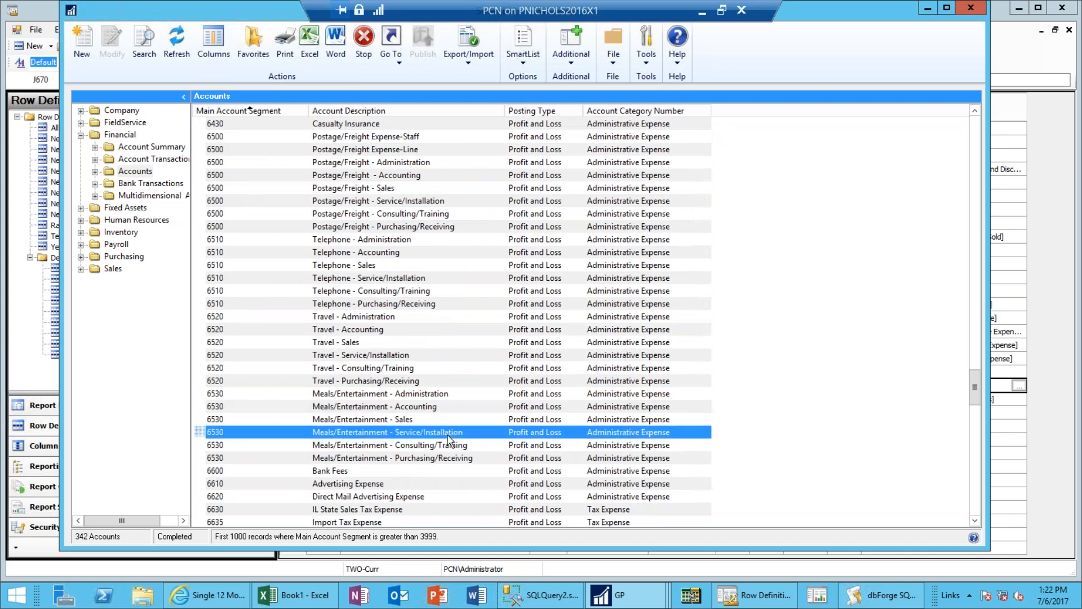
pyautogui.click(215, 410)
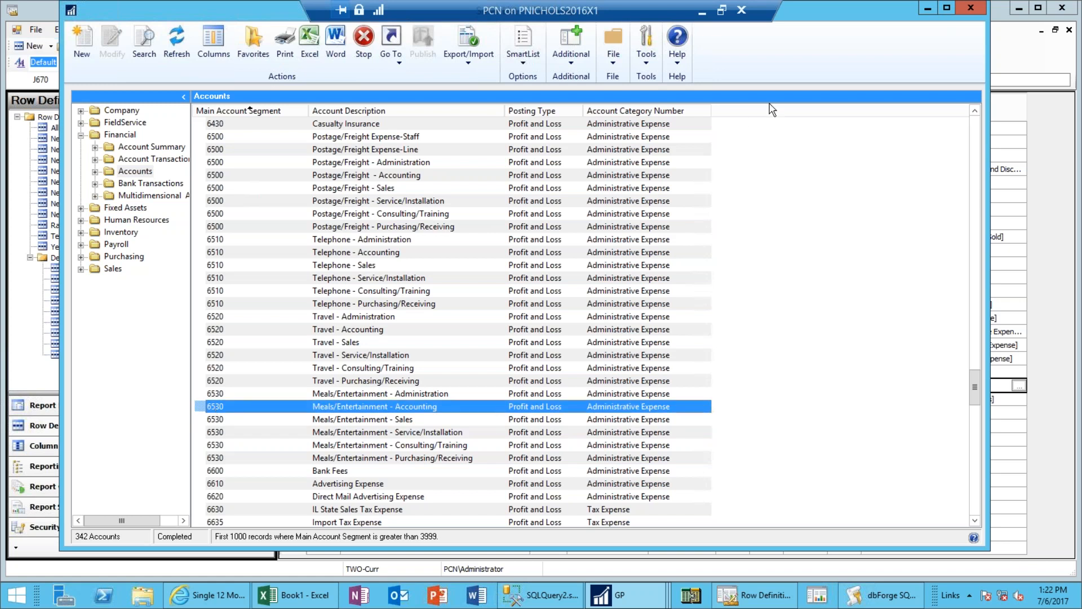
pyautogui.click(966, 10)
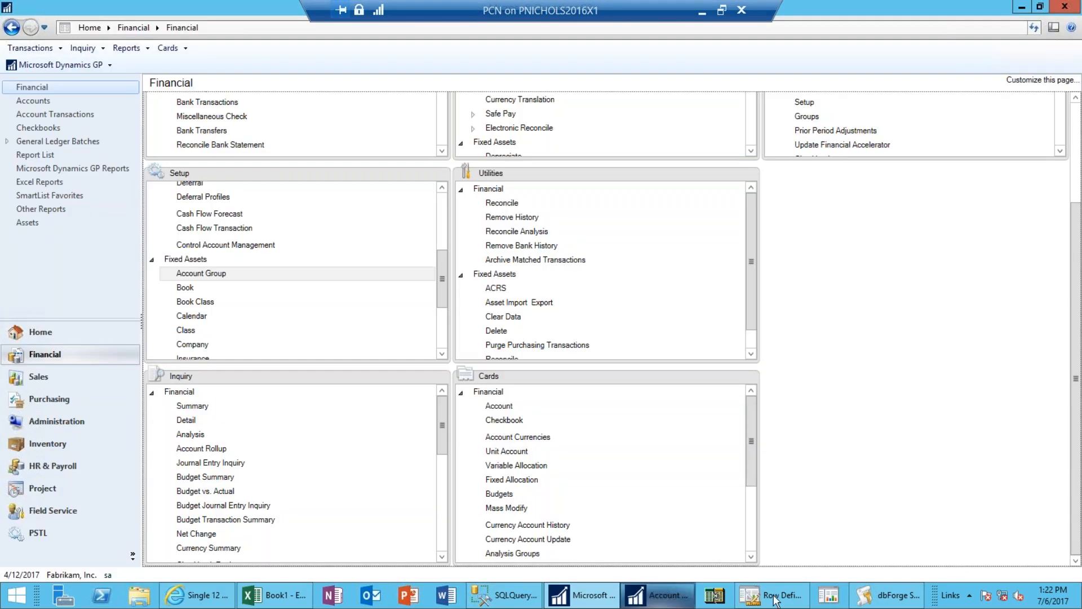
# - Switch back to Management Reporter and link the Travel and Entertainment Expenses row to accounts 6520 through 6530
pyautogui.click(774, 597)
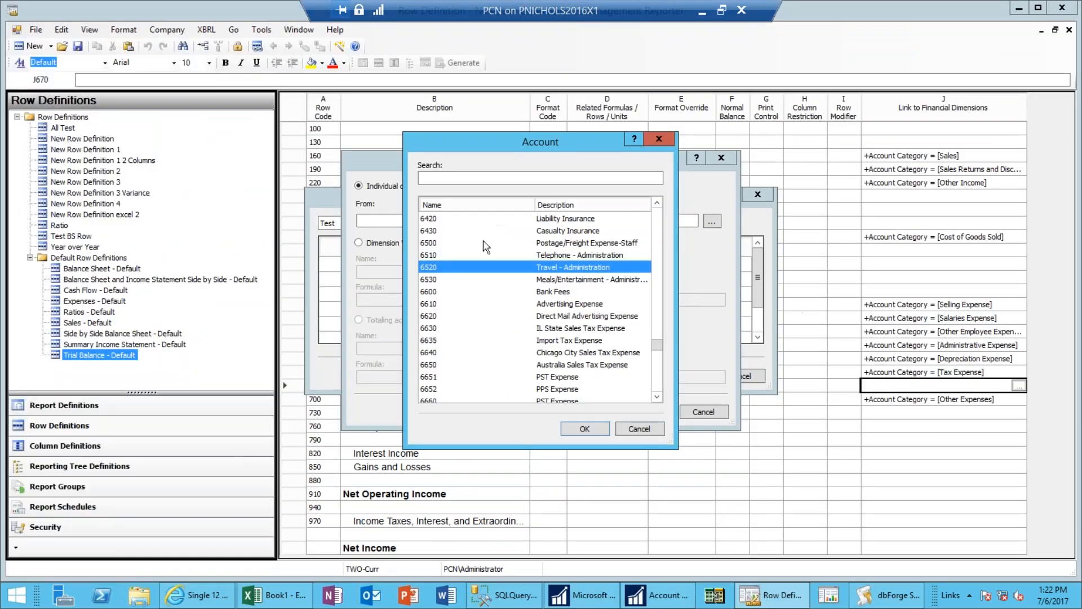
pyautogui.click(449, 279)
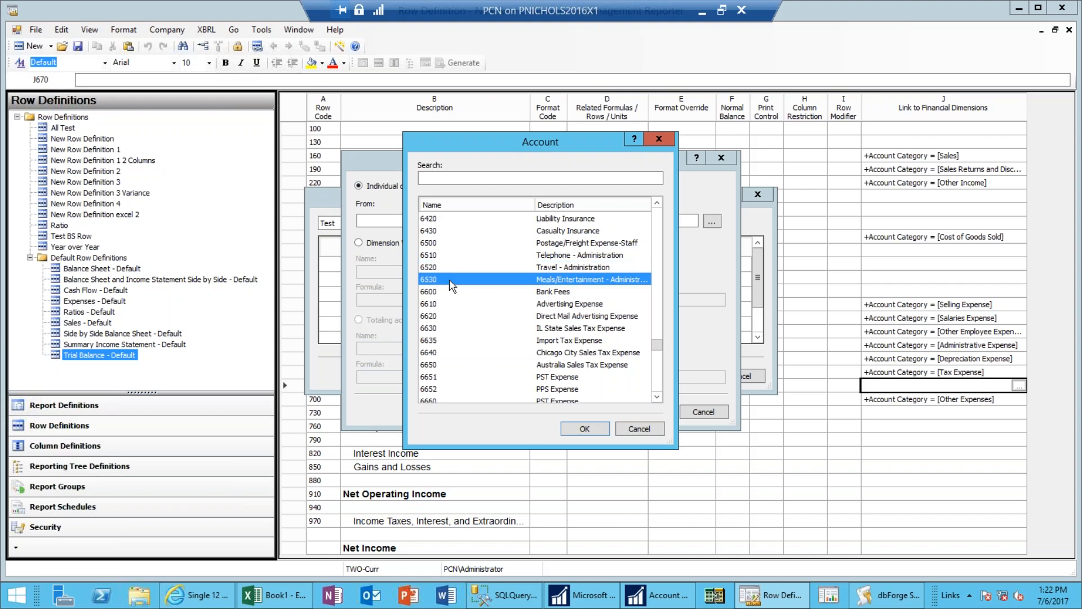
pyautogui.click(447, 268)
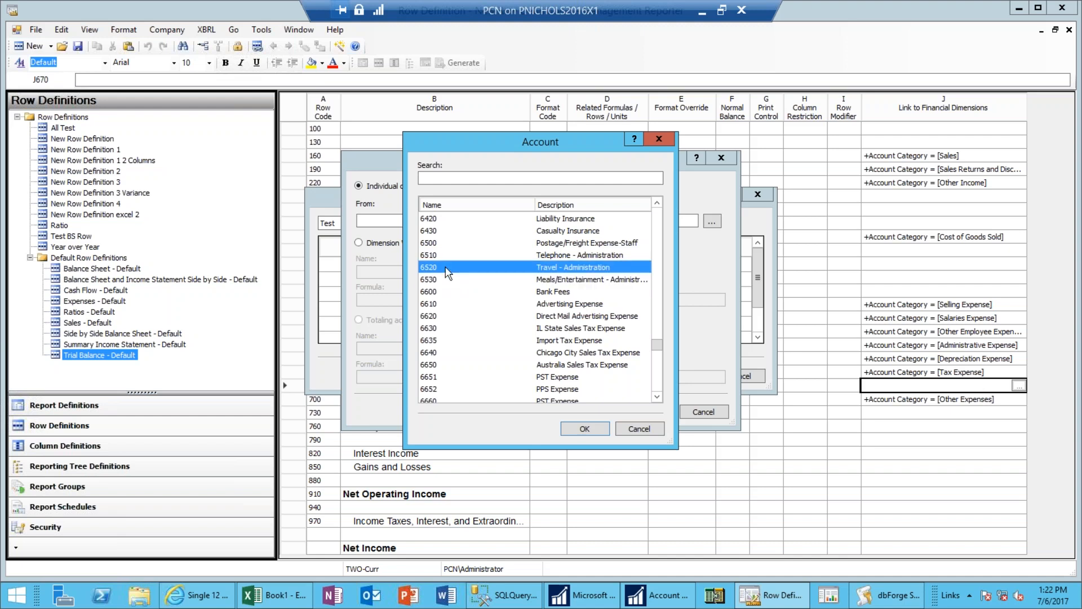
pyautogui.click(586, 430)
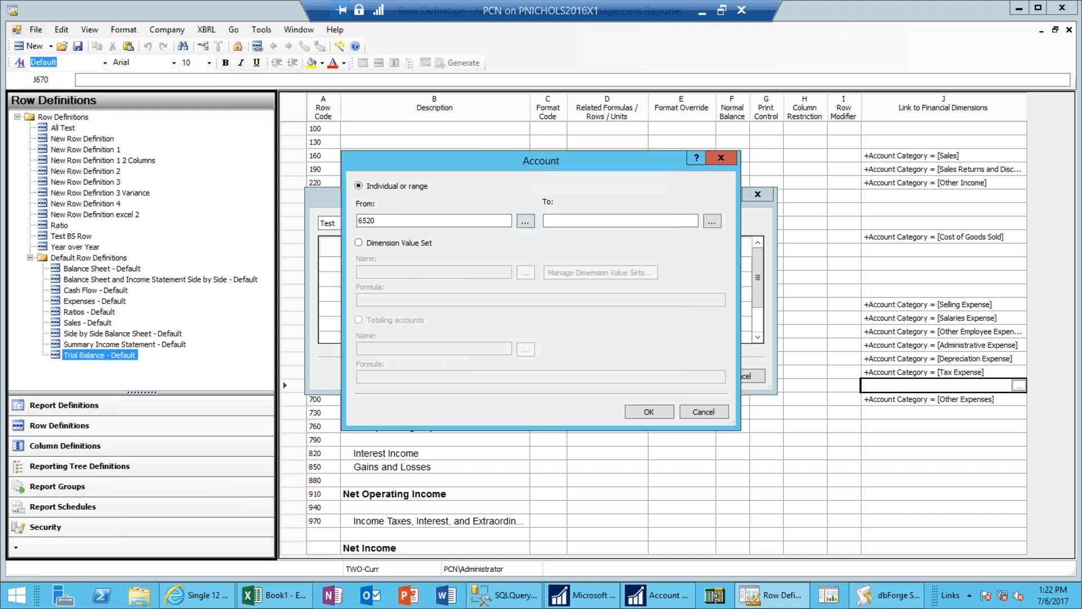
pyautogui.click(606, 220)
pyautogui.write('6530')
pyautogui.click(660, 410)
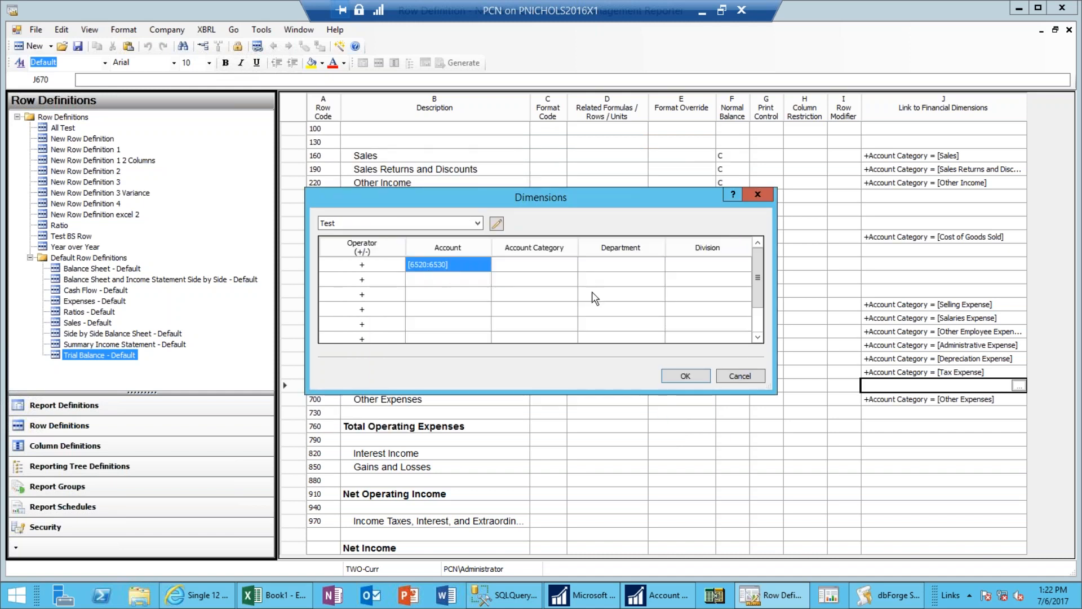
pyautogui.click(682, 378)
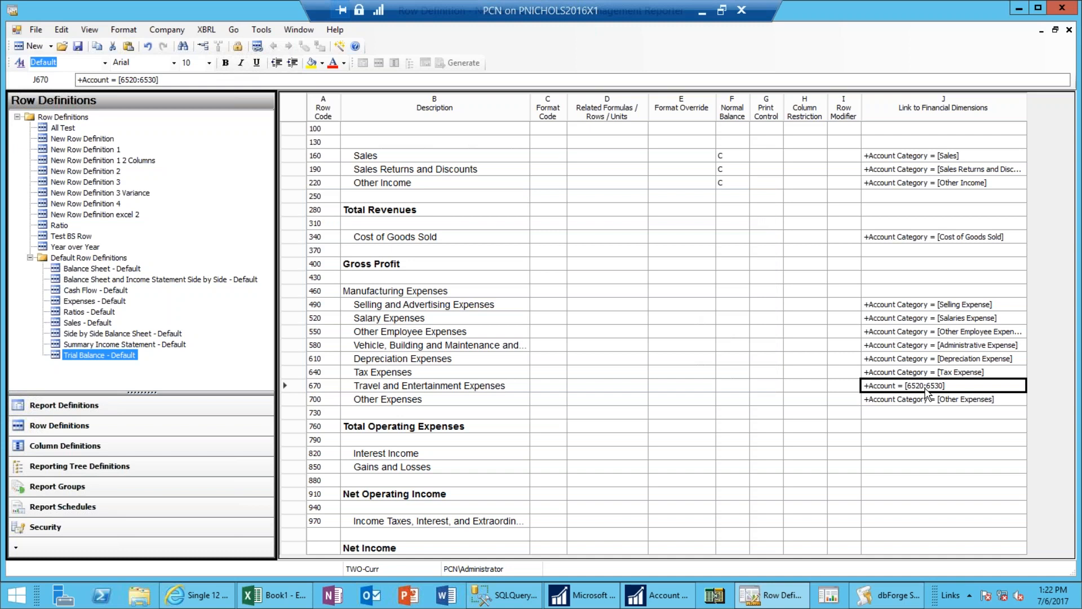
# - Subtract the account range 6520:6530 from the Administrative Expense link of the Vehicle, Building and Maintenance row (580)
pyautogui.doubleClick(975, 346)
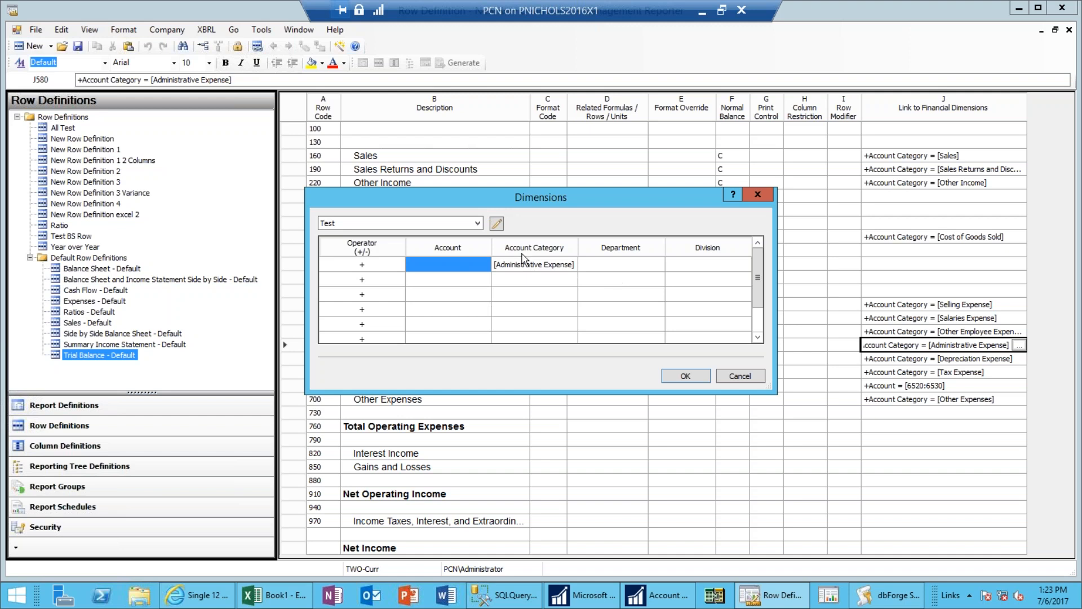
pyautogui.click(384, 279)
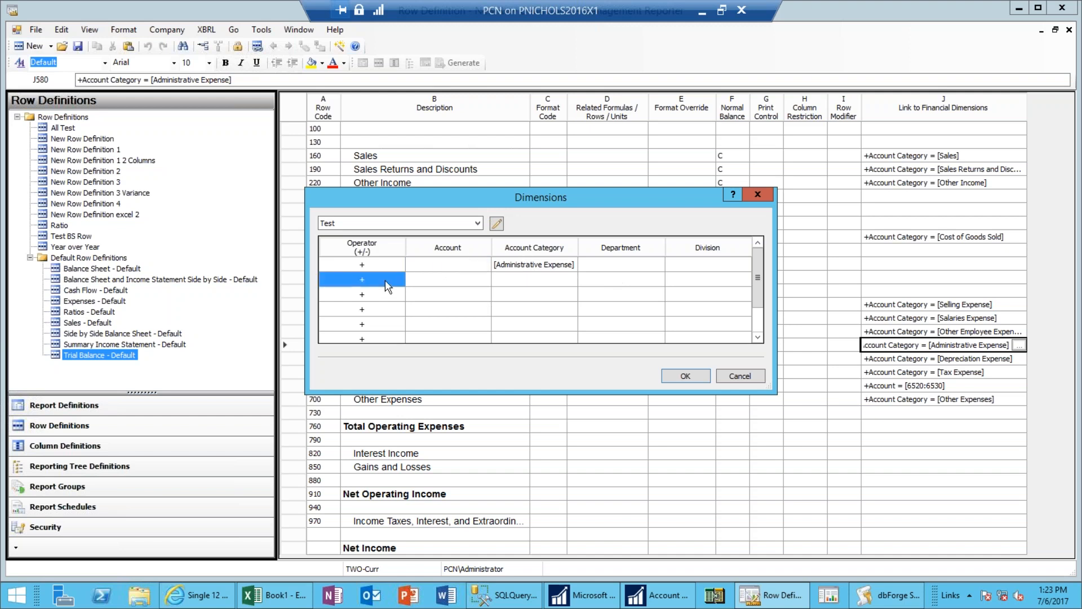
pyautogui.click(385, 279)
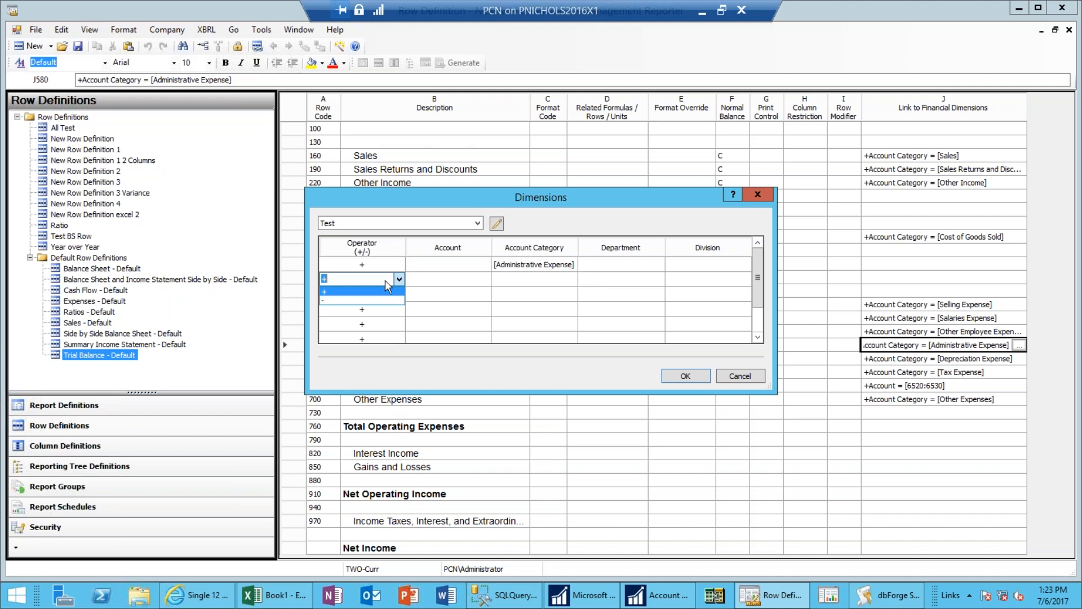
pyautogui.click(329, 302)
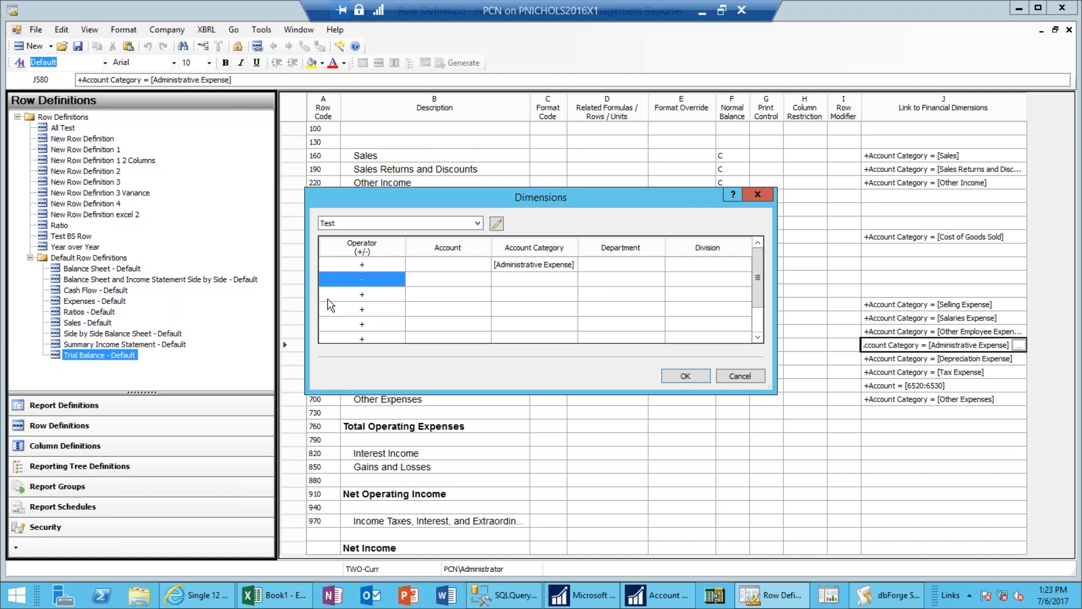
pyautogui.click(441, 285)
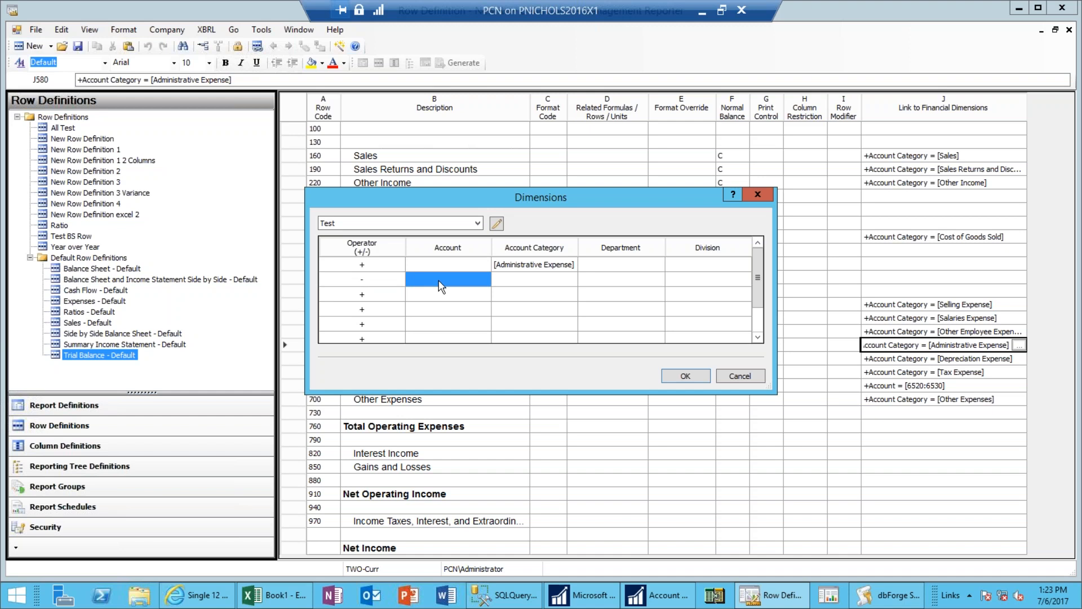
pyautogui.write('6520')
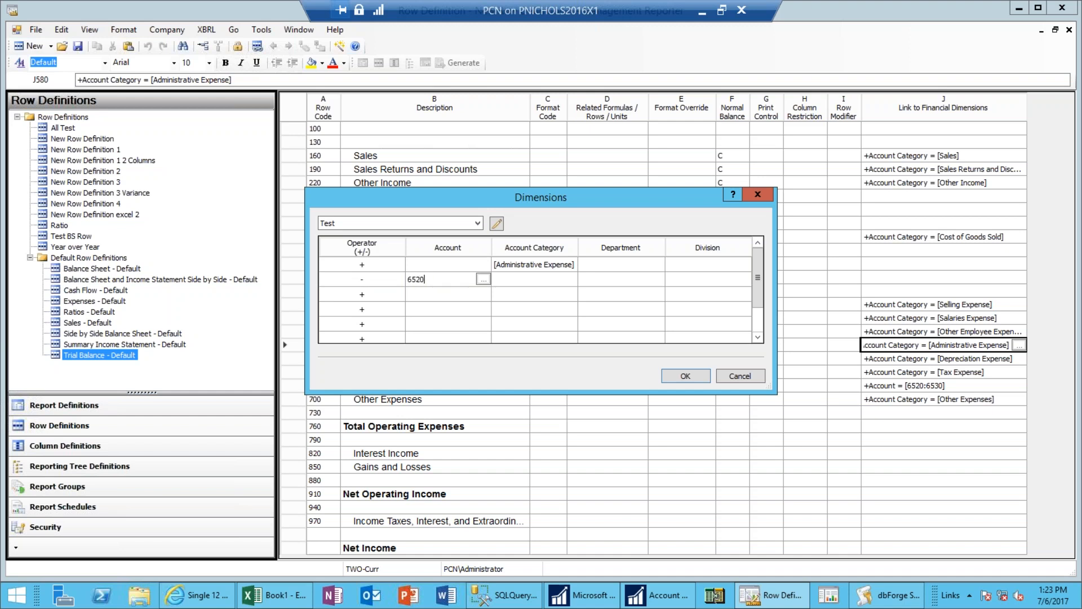
pyautogui.write(':6530')
pyautogui.click(686, 376)
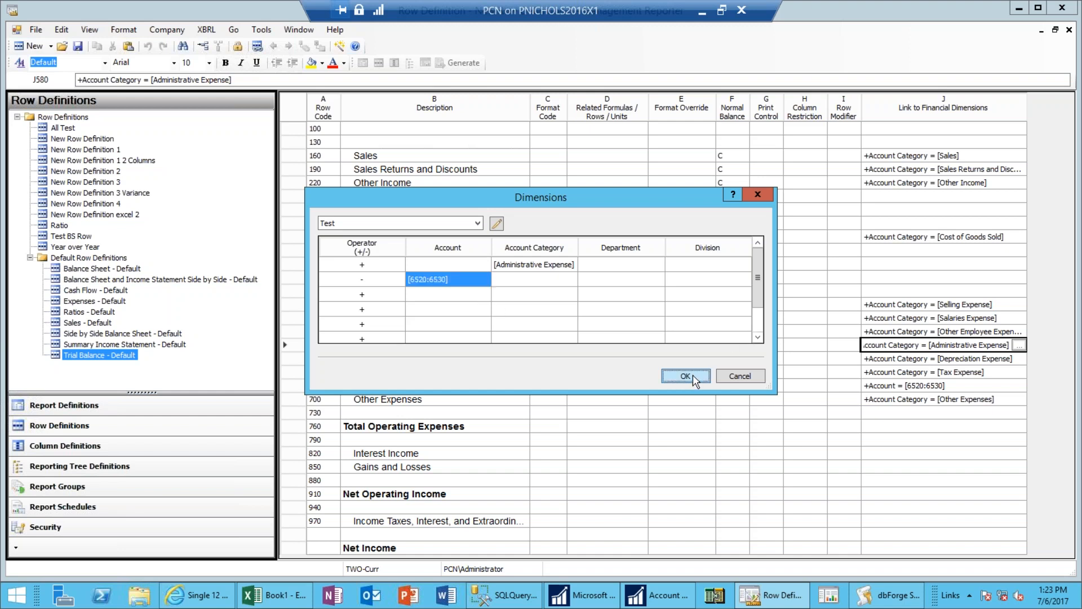
pyautogui.click(686, 376)
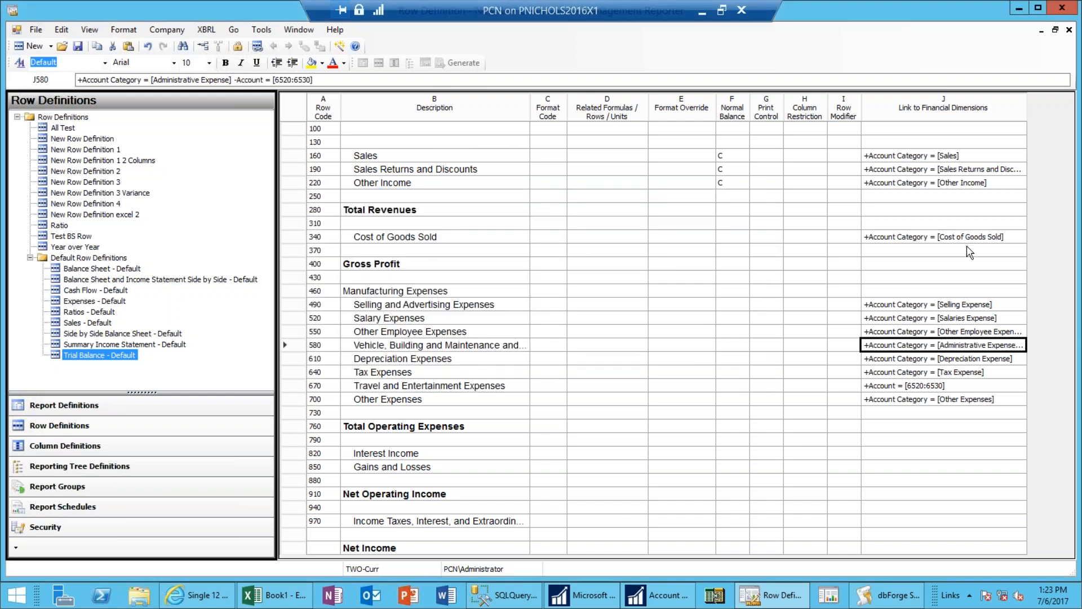
# - Widen the Link to Financial Dimensions column to fit its longest entry
pyautogui.doubleClick(1027, 106)
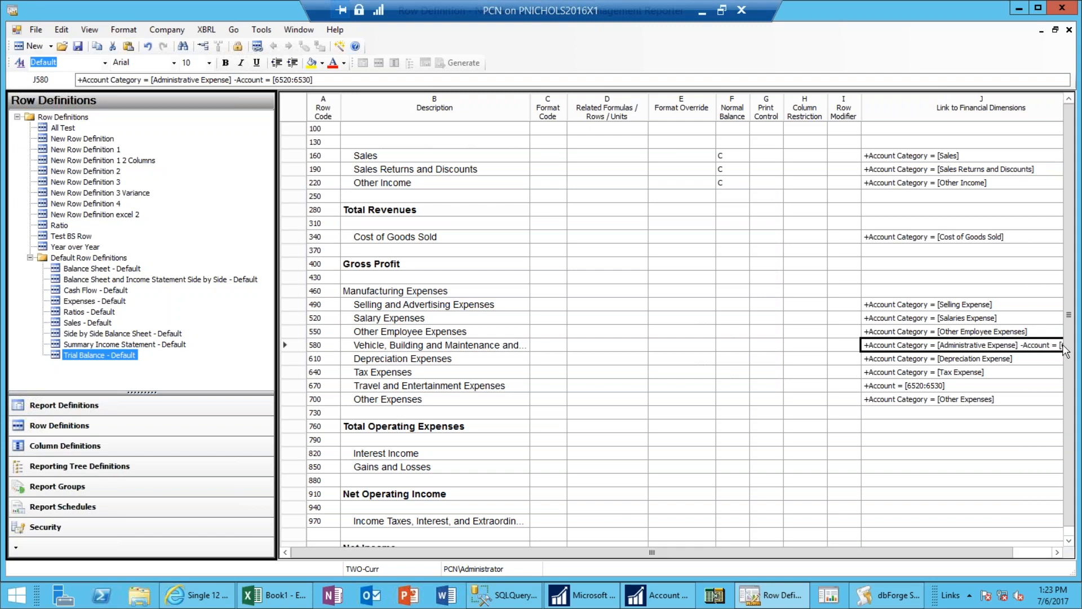
pyautogui.moveTo(1003, 553); pyautogui.dragTo(1036, 545)
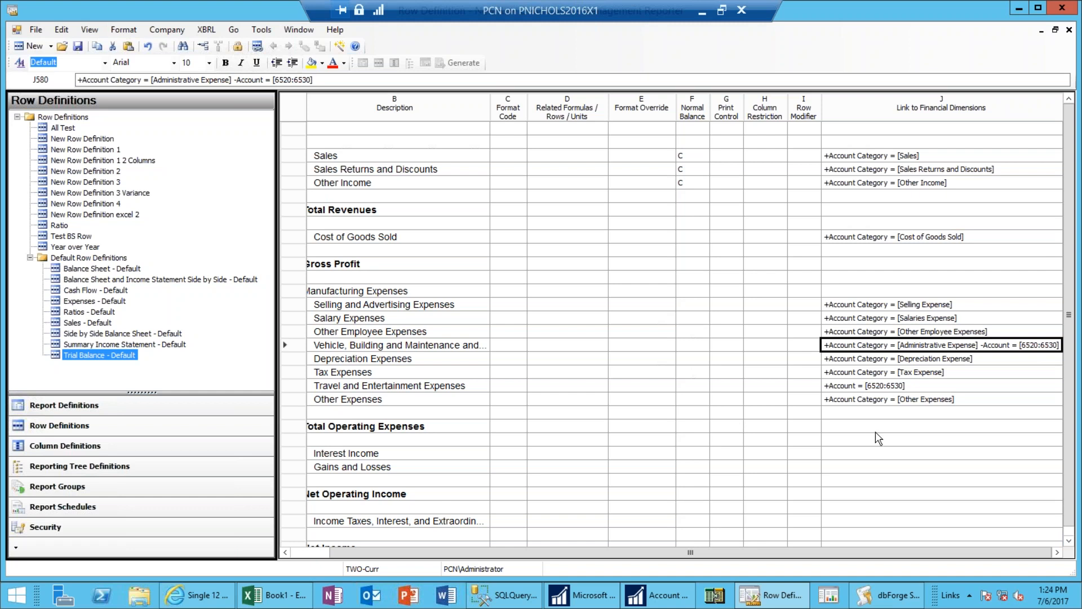
# - Link the Interest Income row to the individual account 7020
pyautogui.click(844, 456)
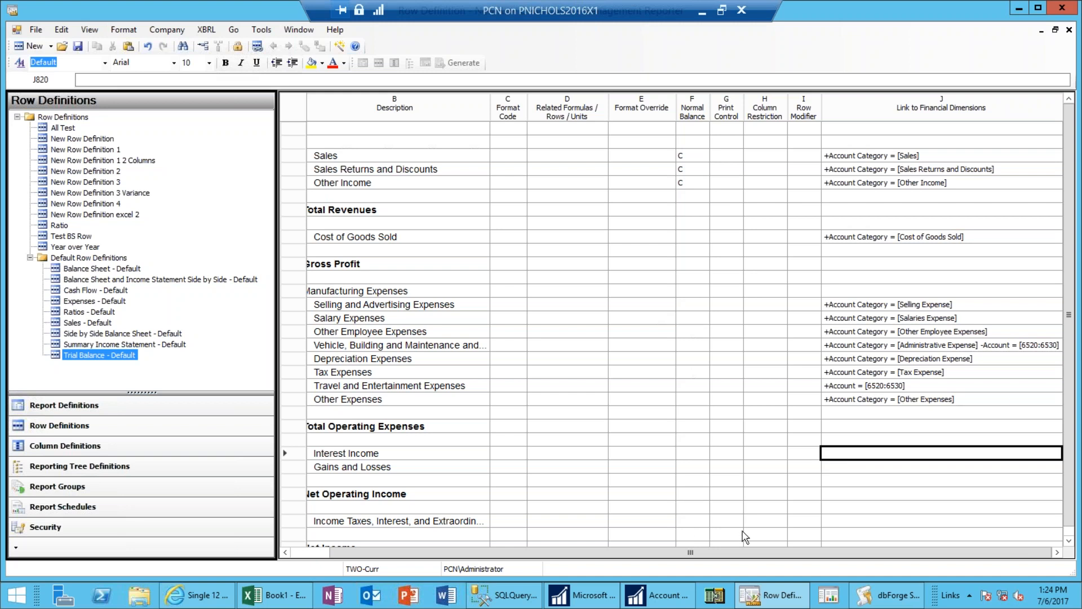
pyautogui.doubleClick(851, 456)
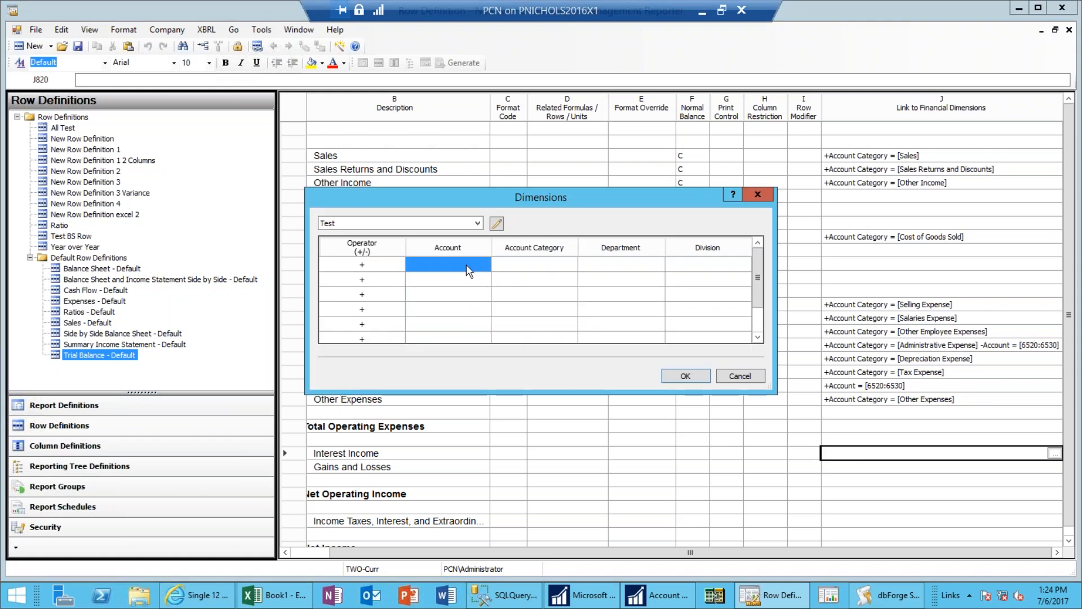
pyautogui.doubleClick(466, 264)
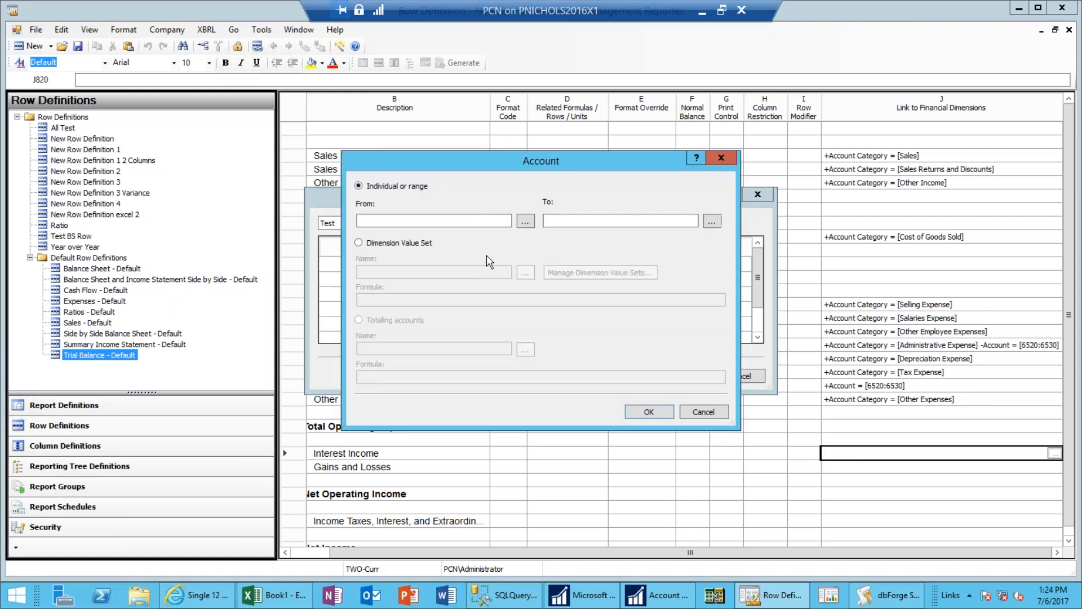
pyautogui.click(526, 222)
pyautogui.click(656, 375)
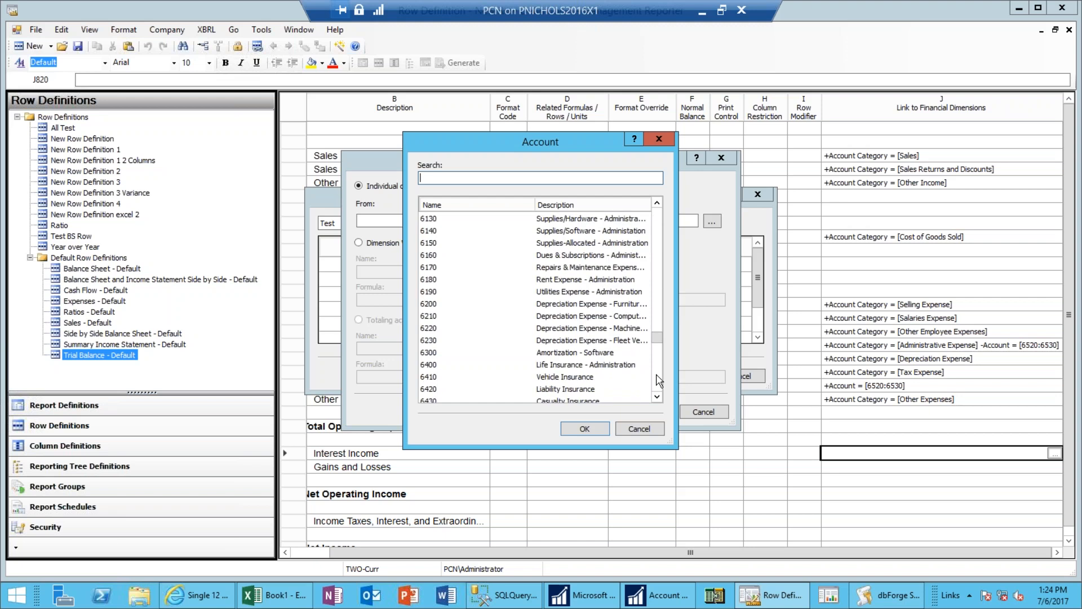
pyautogui.click(656, 374)
pyautogui.click(656, 375)
pyautogui.click(657, 375)
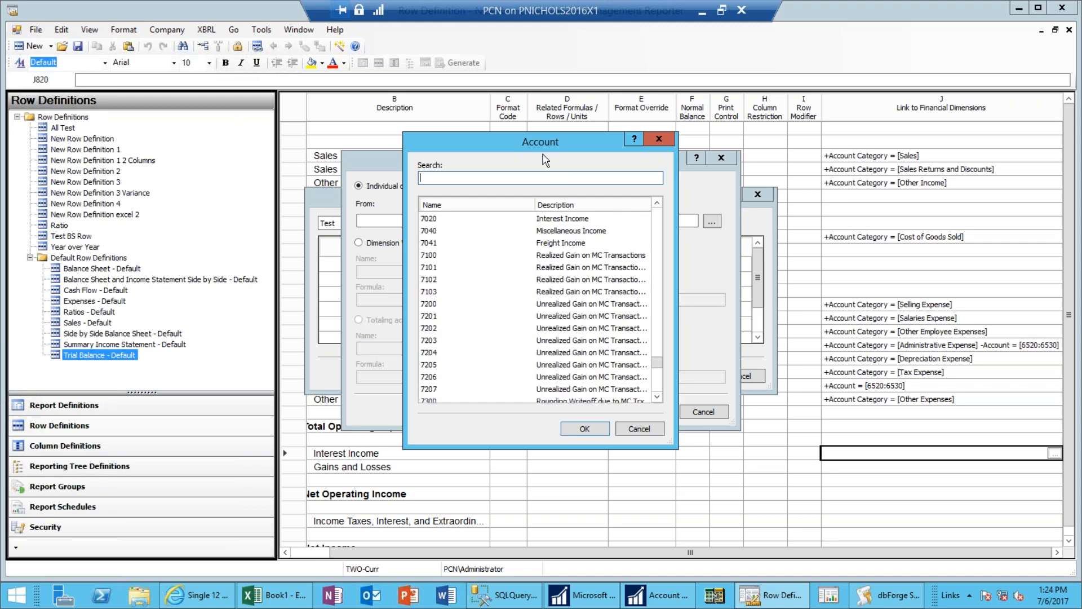
pyautogui.click(566, 221)
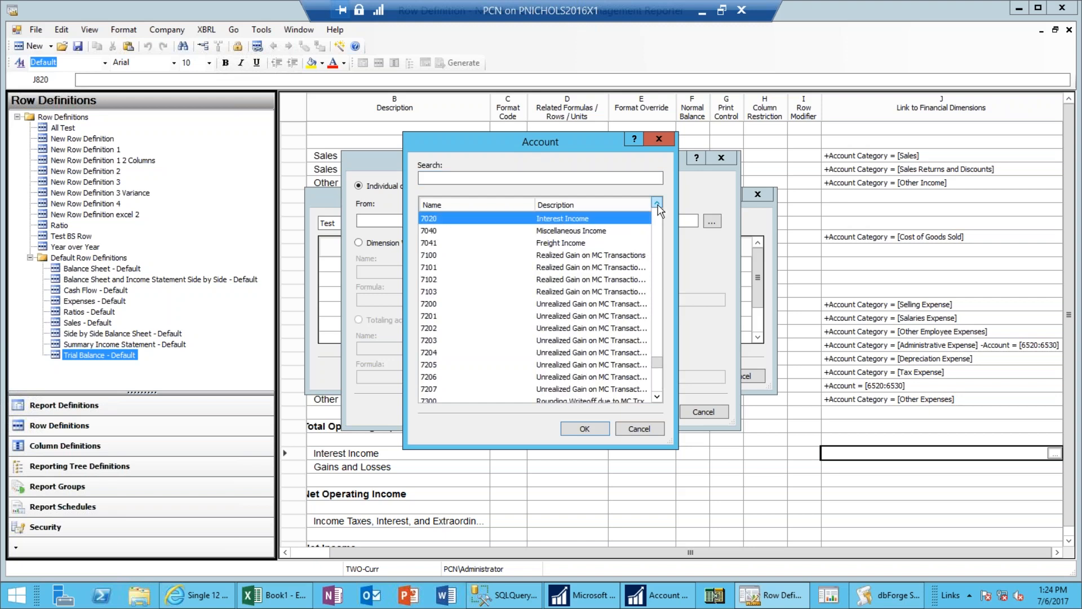
pyautogui.click(657, 205)
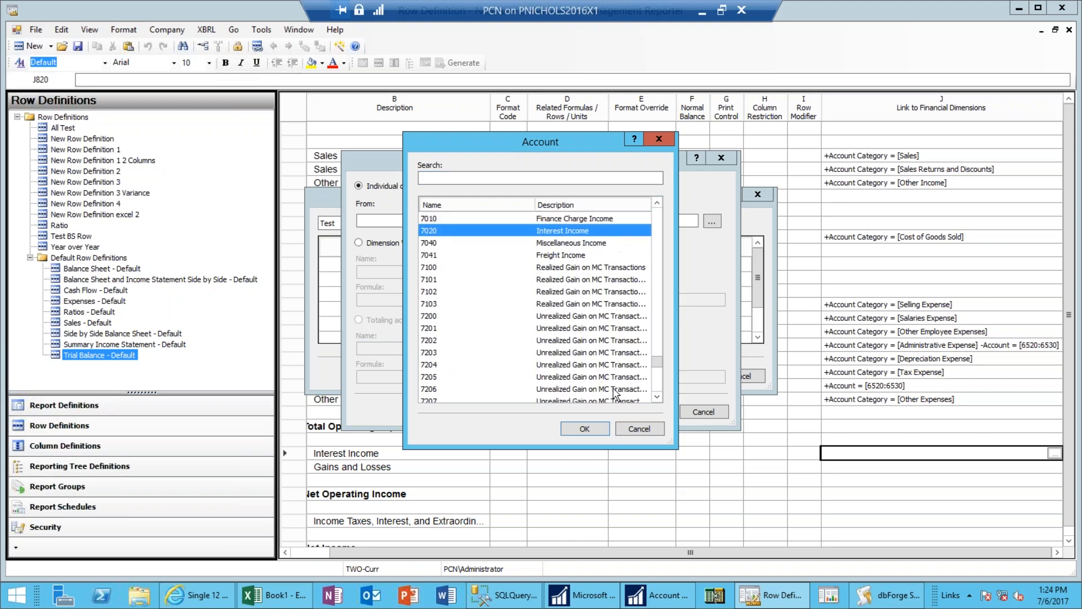
pyautogui.click(582, 429)
pyautogui.click(651, 411)
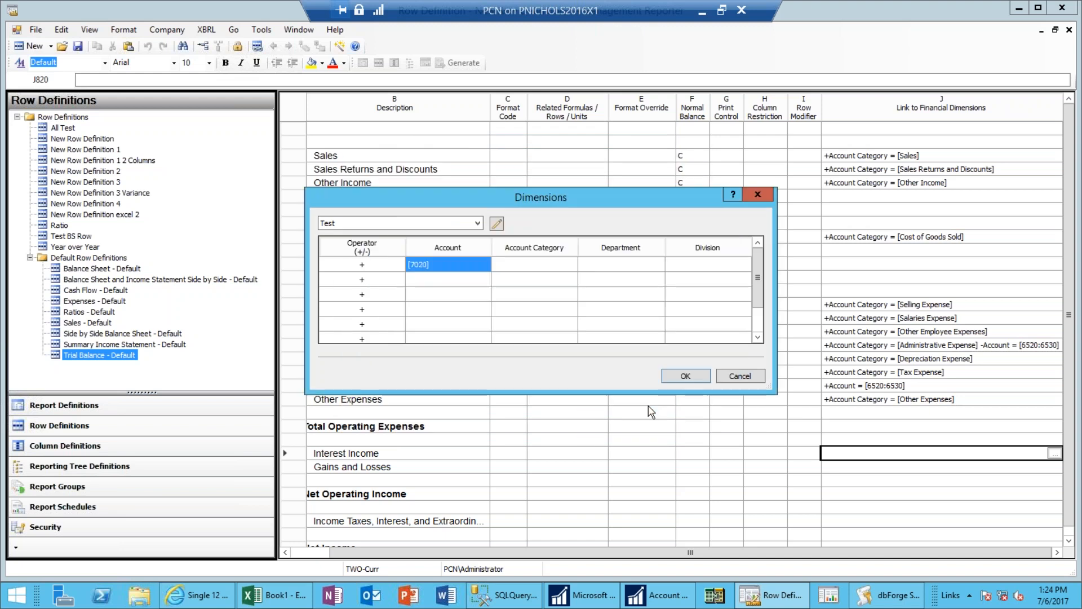
pyautogui.click(686, 376)
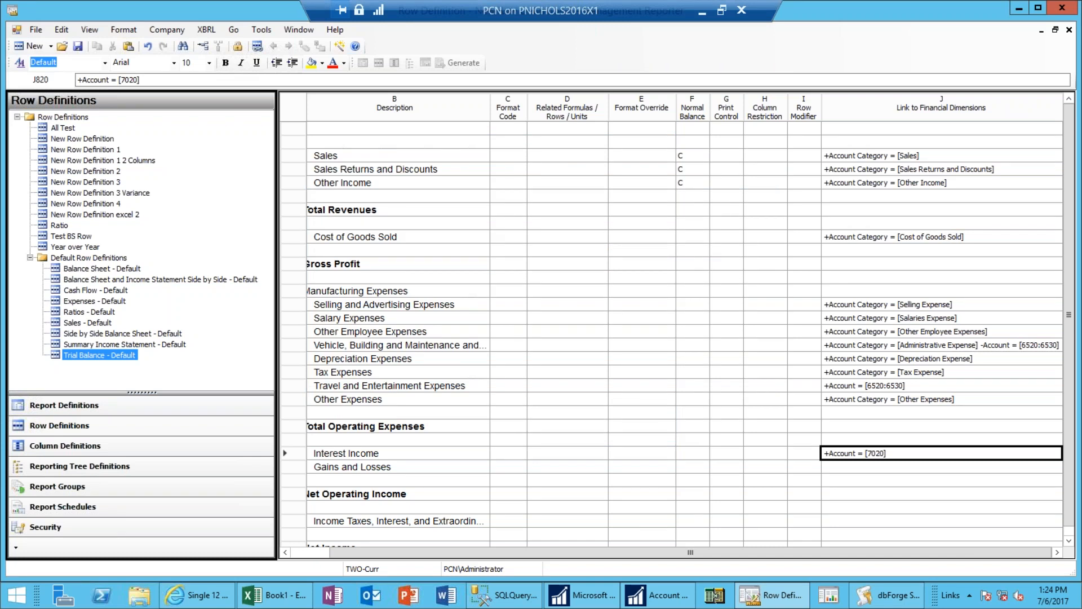
# - Link the Gains and Losses row to the Gain/Loss on Asset Disposal account category
pyautogui.click(845, 470)
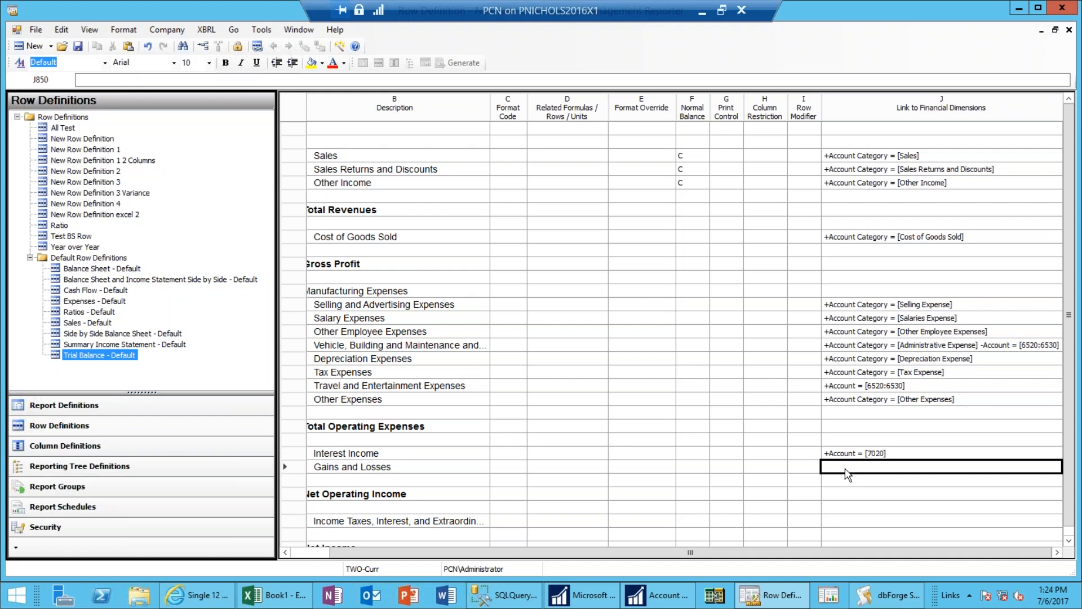
pyautogui.doubleClick(846, 473)
pyautogui.click(558, 265)
pyautogui.doubleClick(558, 262)
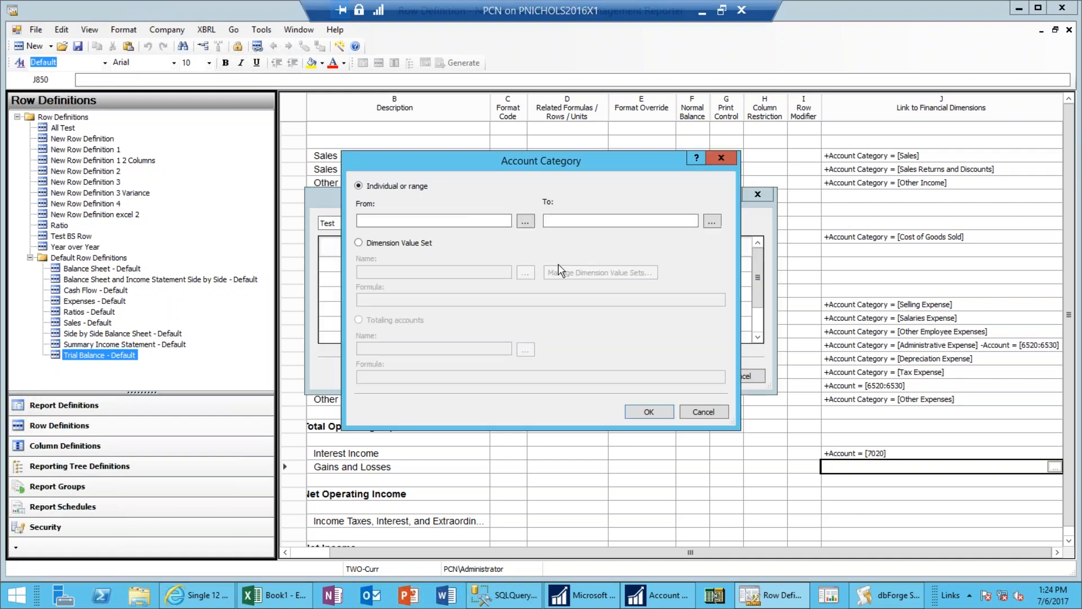
pyautogui.click(526, 224)
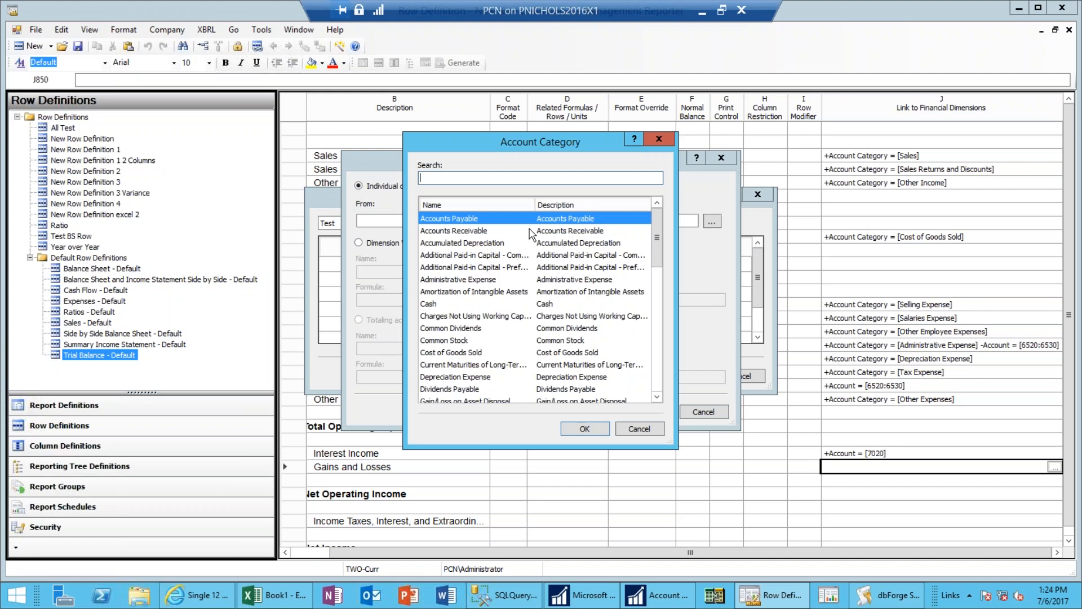
pyautogui.click(657, 399)
pyautogui.click(608, 391)
pyautogui.click(585, 428)
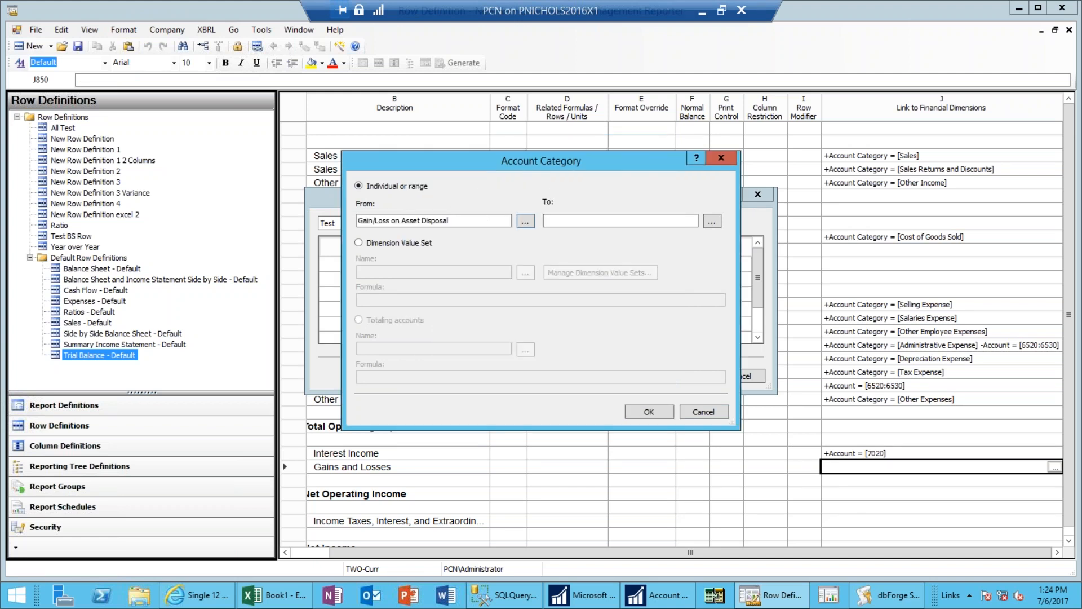
pyautogui.click(649, 413)
pyautogui.click(676, 377)
# - Examine the remaining rows from Net Operating Income through Net Income and the blank rows below for missing links
pyautogui.press('Down')
pyautogui.press('Down')
pyautogui.press('Down')
pyautogui.press('Down')
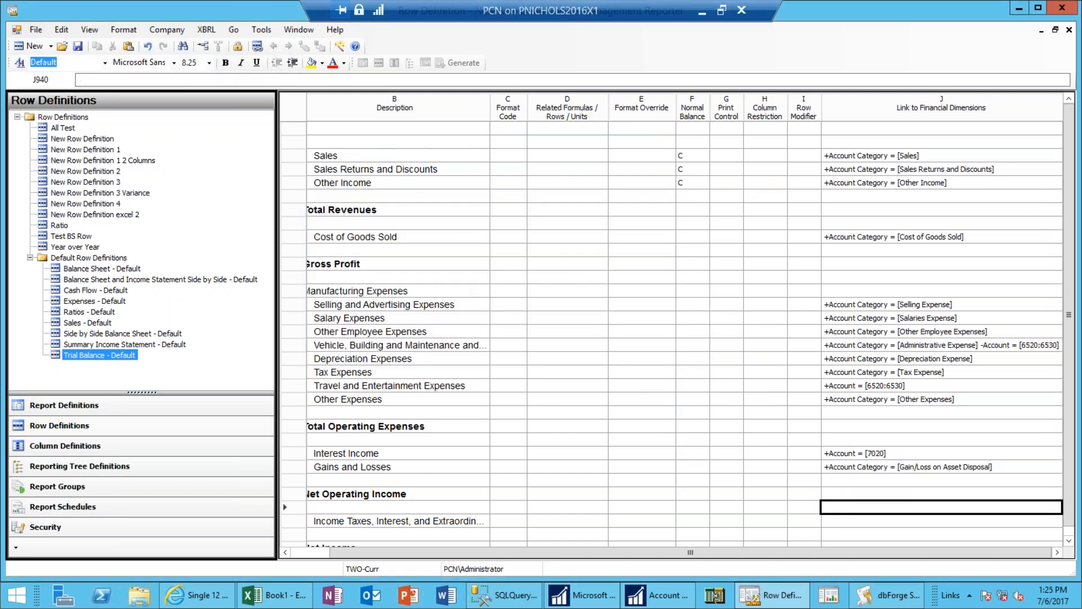
pyautogui.press('Down')
pyautogui.press('Down')
pyautogui.press('Down')
pyautogui.press('Down')
pyautogui.press('Down')
pyautogui.press('Down')
pyautogui.press('Down')
pyautogui.press('Down')
pyautogui.press('Down')
pyautogui.press('Up')
pyautogui.press('Up')
pyautogui.press('Up')
pyautogui.press('Up')
pyautogui.press('Up')
pyautogui.press('Up')
pyautogui.press('Up')
pyautogui.press('Up')
pyautogui.press('Up')
pyautogui.press('Up')
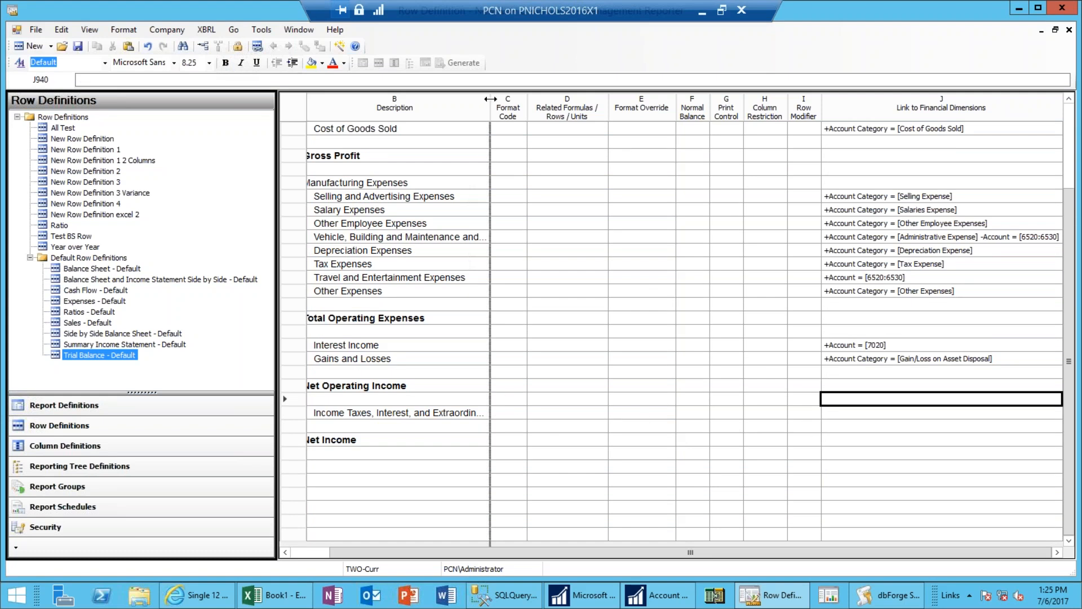
# - Link the Income Taxes, Interest, and Extraordinary Items row to the Interest Expense account category, with the Description column slightly widened
pyautogui.moveTo(560, 108); pyautogui.dragTo(586, 109)
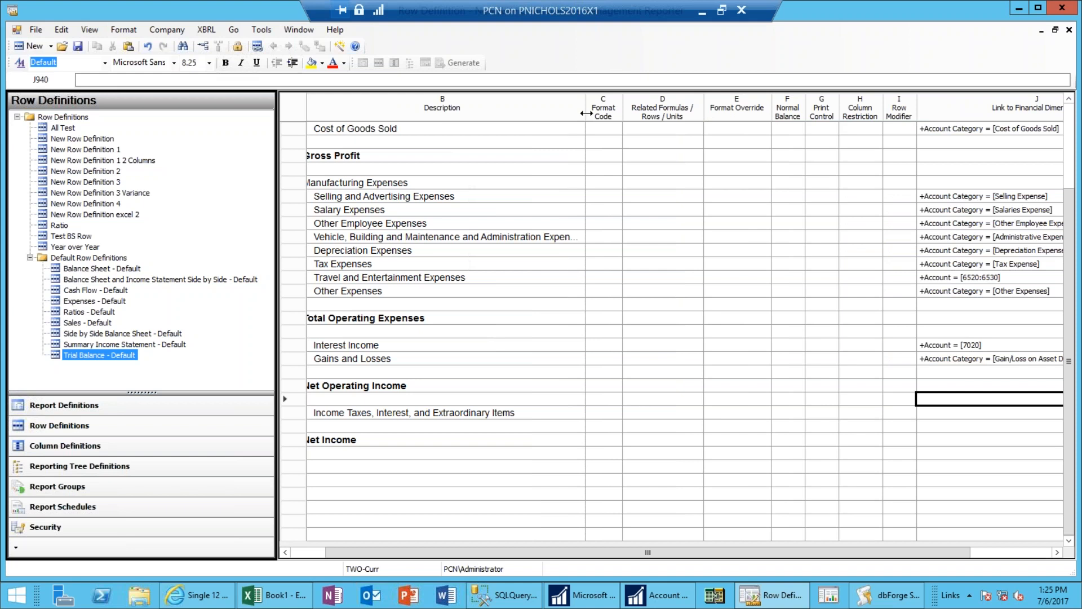
pyautogui.moveTo(586, 113); pyautogui.dragTo(500, 107)
pyautogui.doubleClick(872, 414)
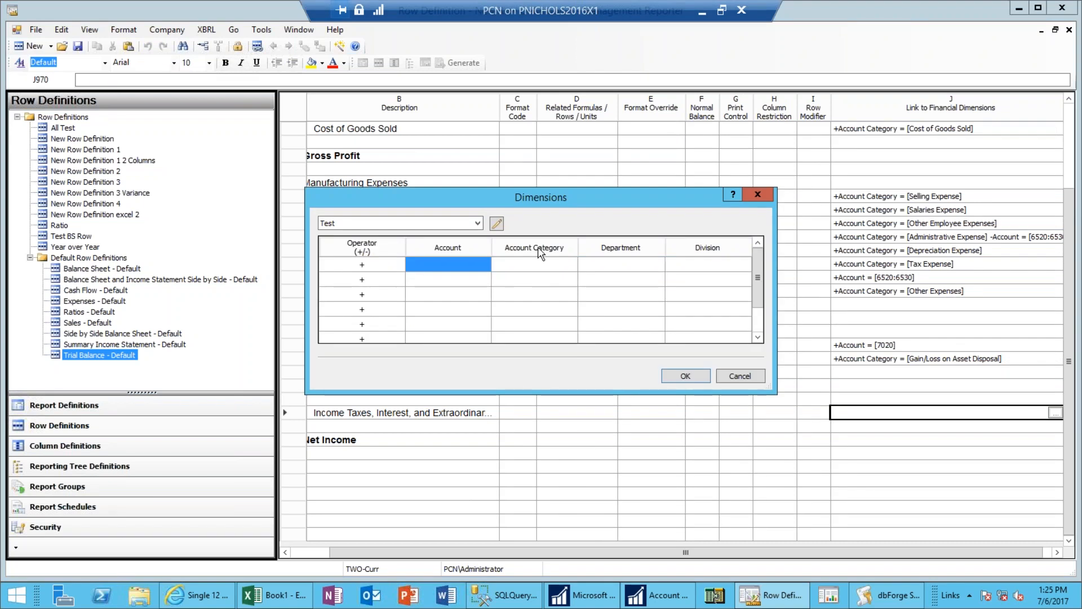
pyautogui.click(542, 265)
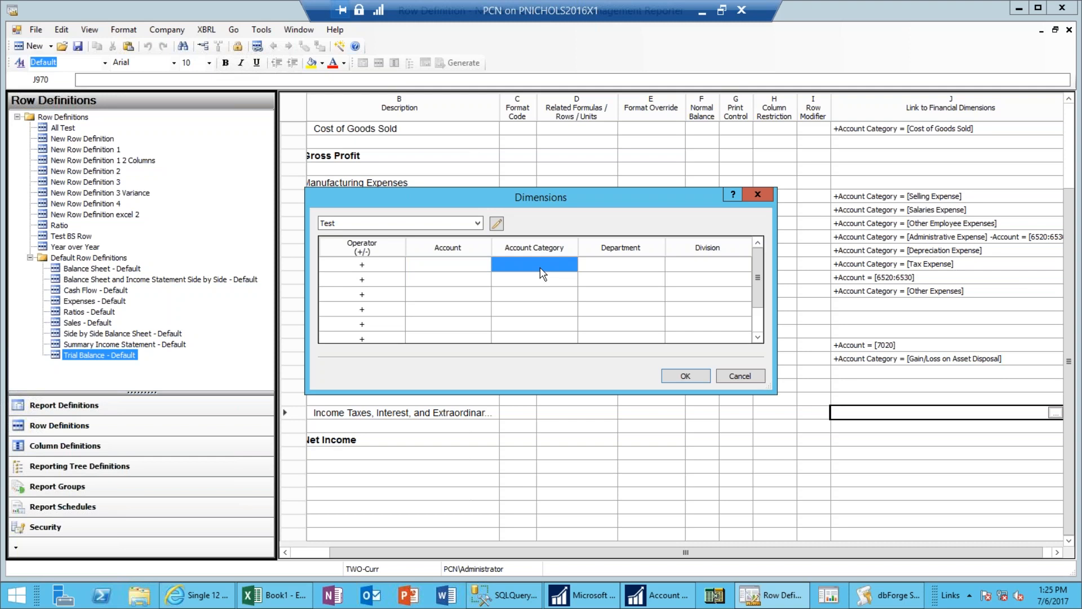
pyautogui.doubleClick(535, 266)
pyautogui.click(525, 222)
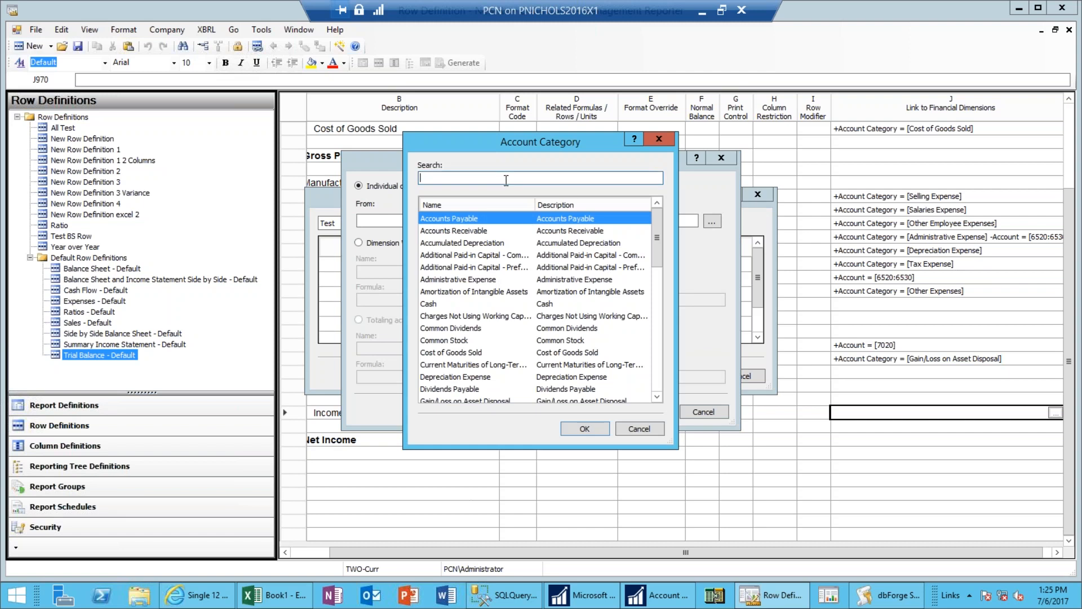
pyautogui.write('intere')
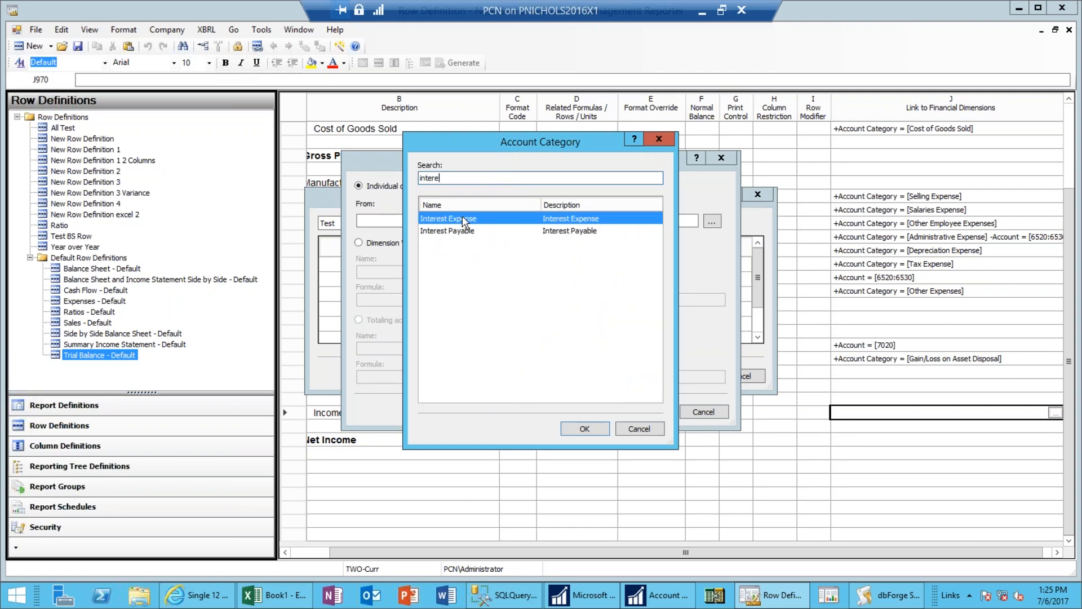
pyautogui.click(584, 430)
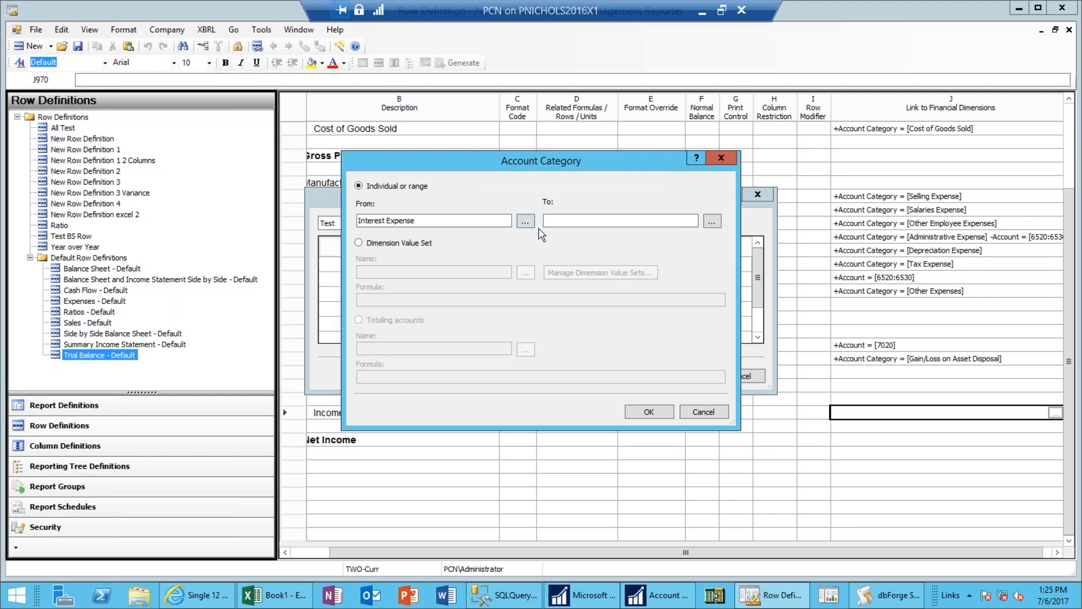
pyautogui.click(649, 412)
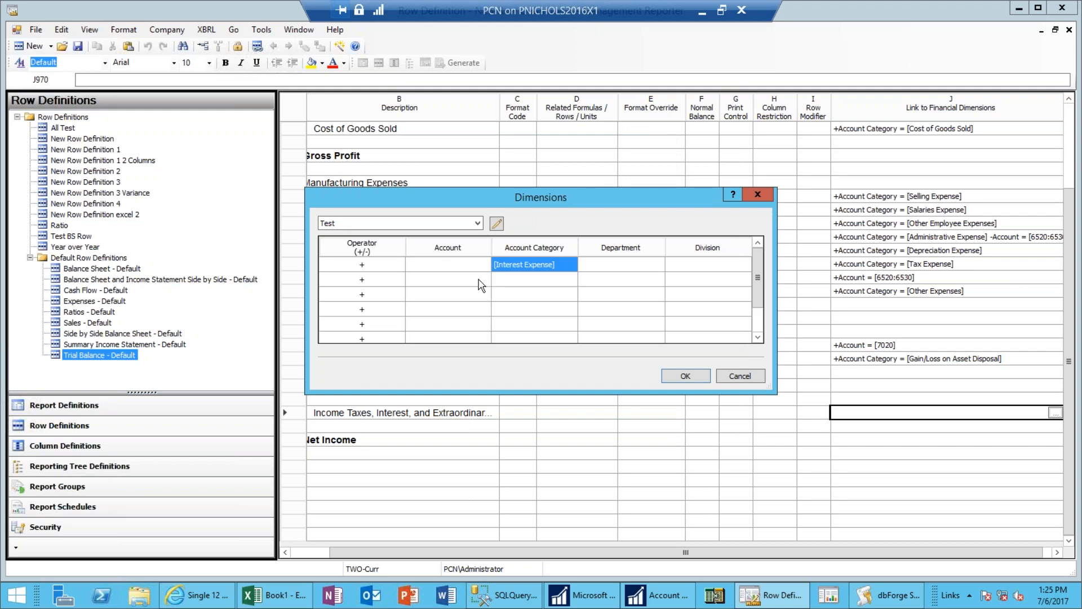
# - Add Income Tax Expense as a second added account category in the same row's dimension link and apply the link
pyautogui.click(540, 281)
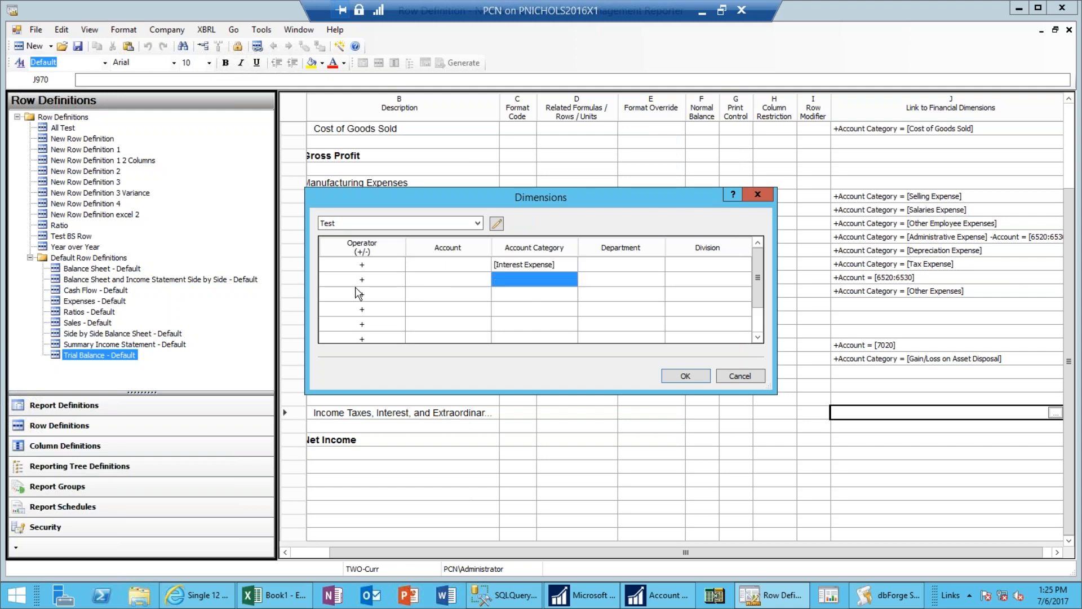
pyautogui.doubleClick(530, 279)
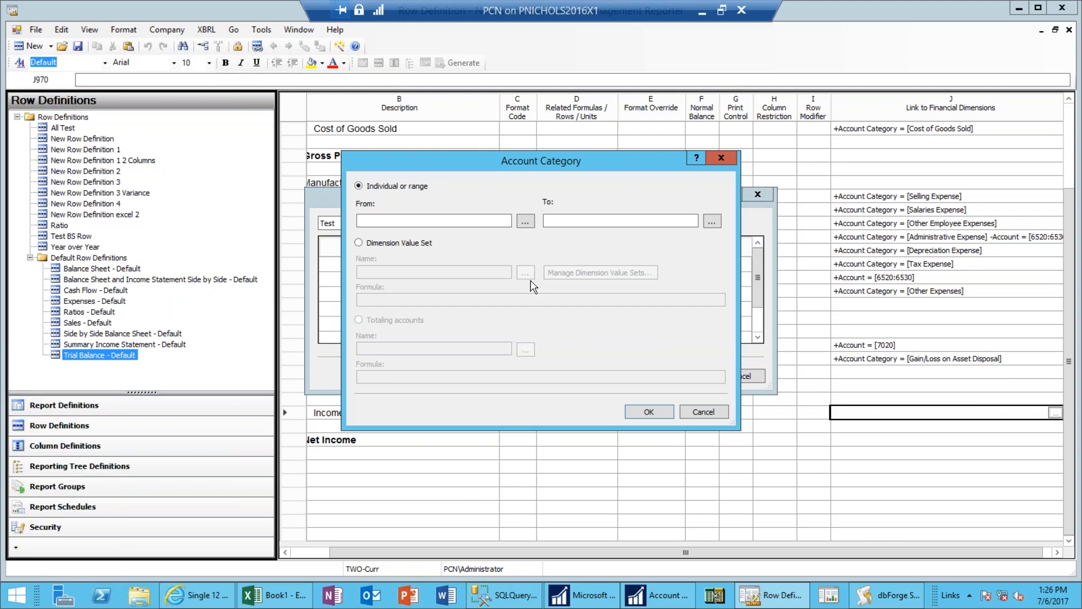
pyautogui.click(526, 222)
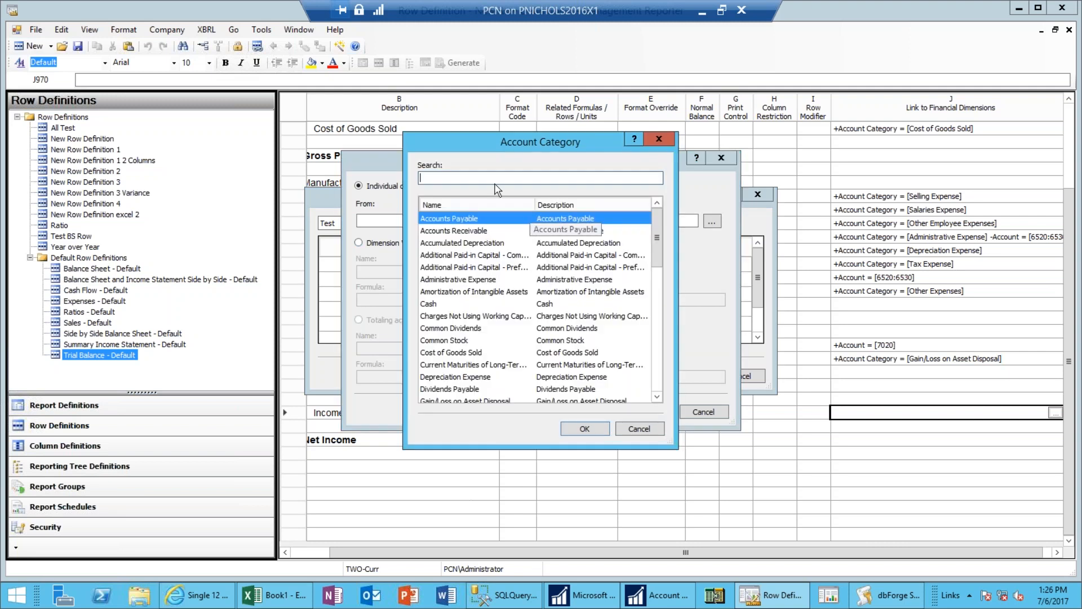
pyautogui.write('income')
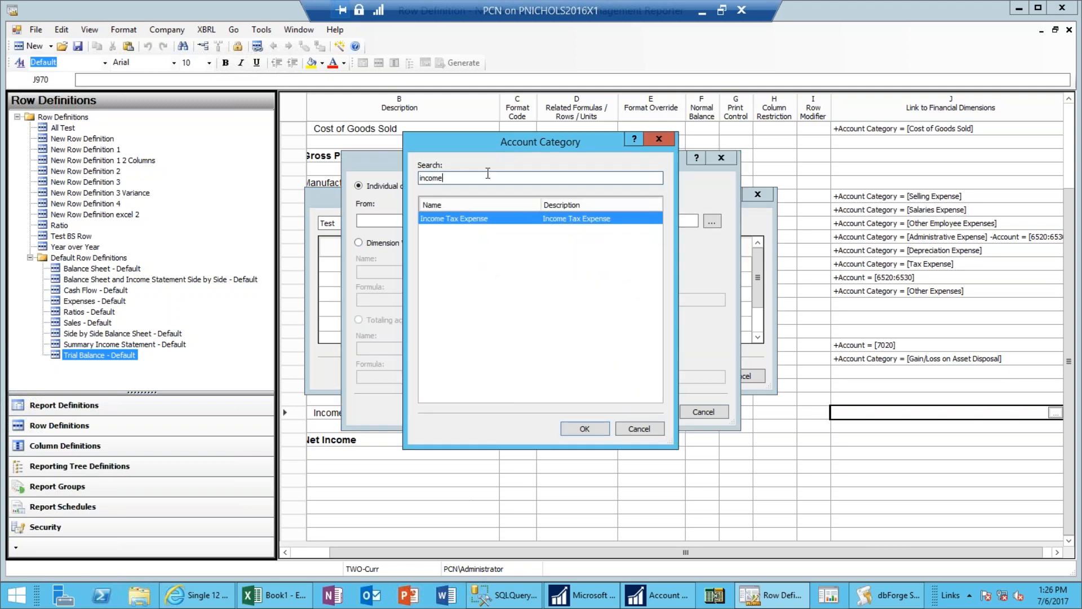
pyautogui.click(584, 430)
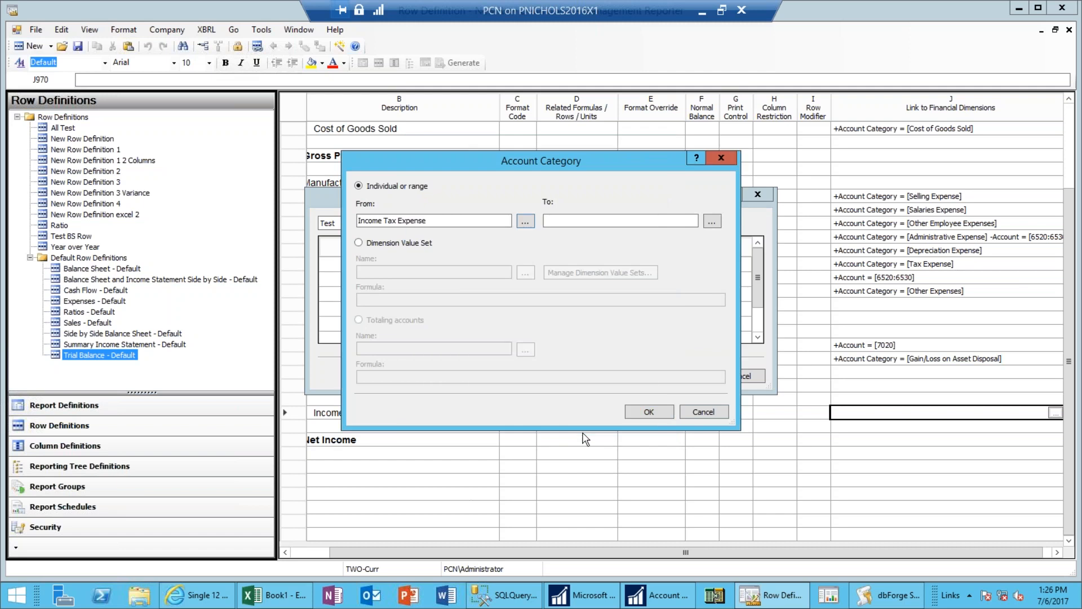
pyautogui.click(647, 412)
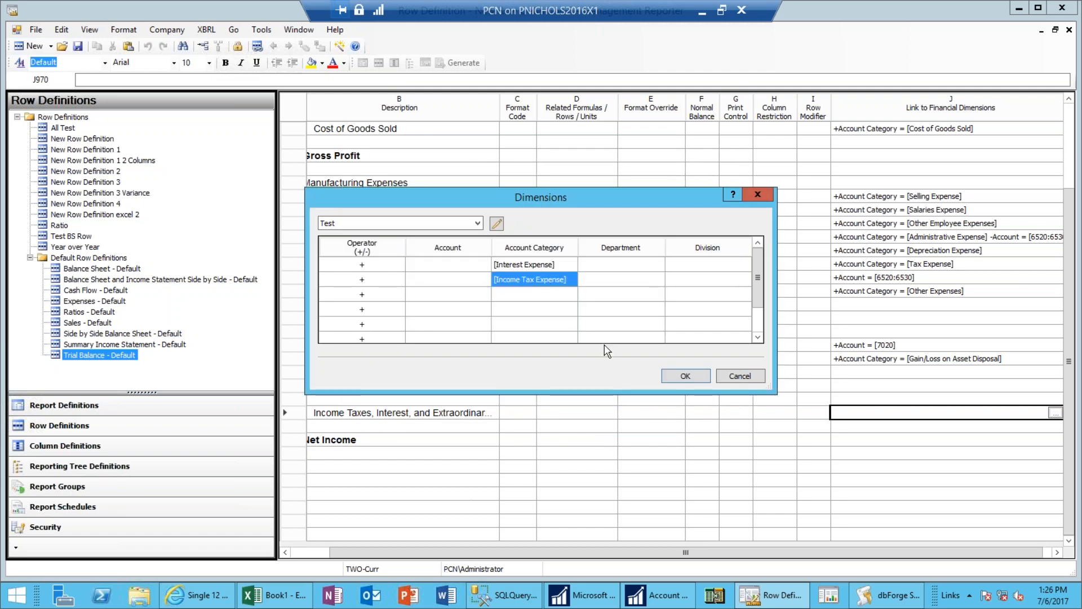
pyautogui.click(693, 382)
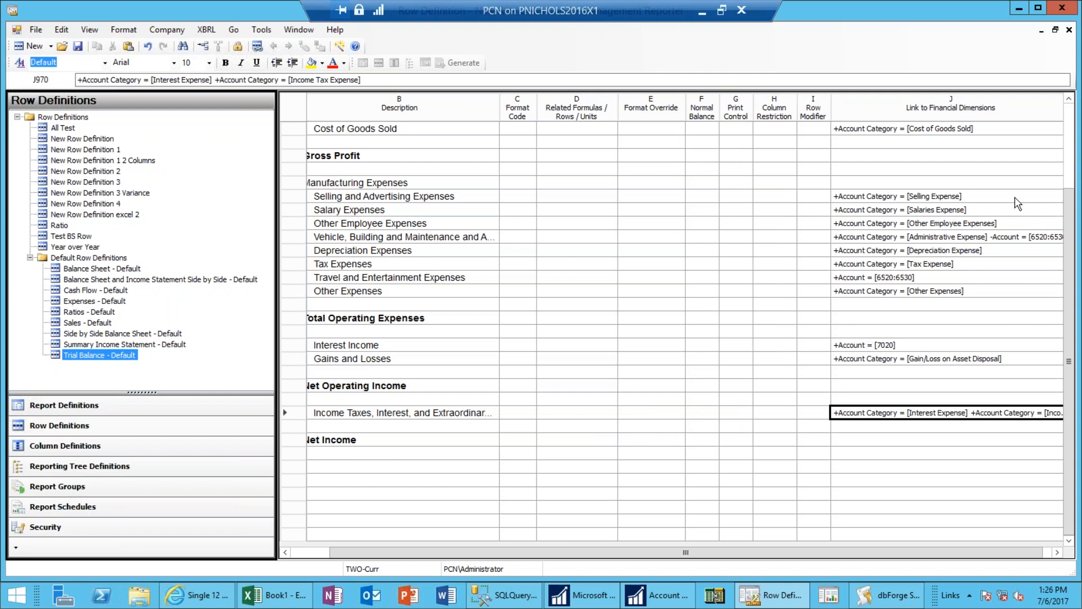
pyautogui.click(1057, 552)
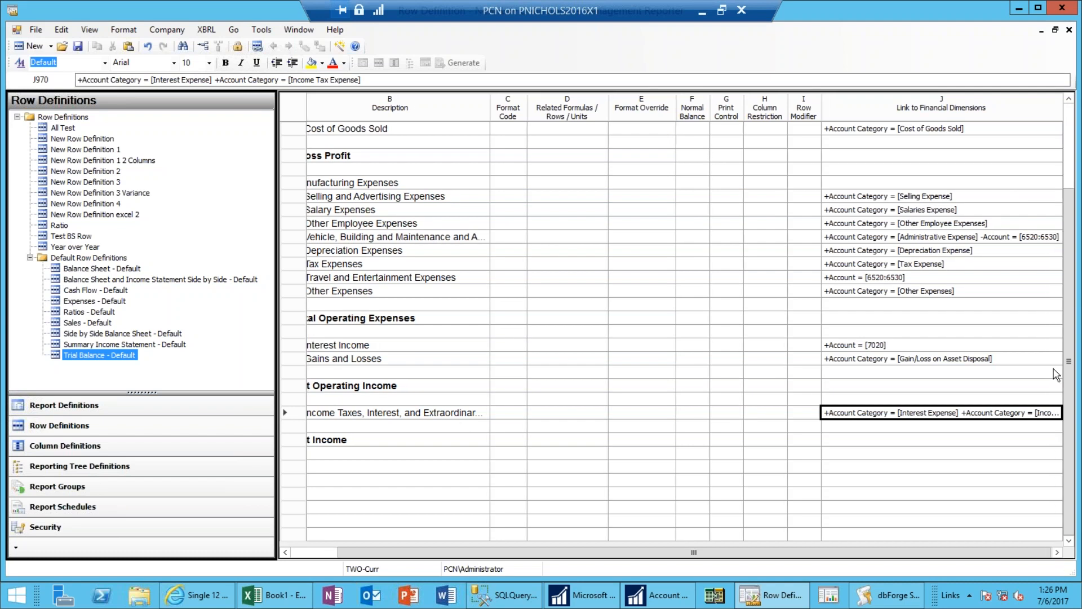
# - Give the Total Revenues row the format code TOT and the related rows 160:220
pyautogui.press('Left')
pyautogui.press('Left')
pyautogui.press('Left')
pyautogui.press('Left')
pyautogui.press('Left')
pyautogui.press('Left')
pyautogui.press('Left')
pyautogui.press('Left')
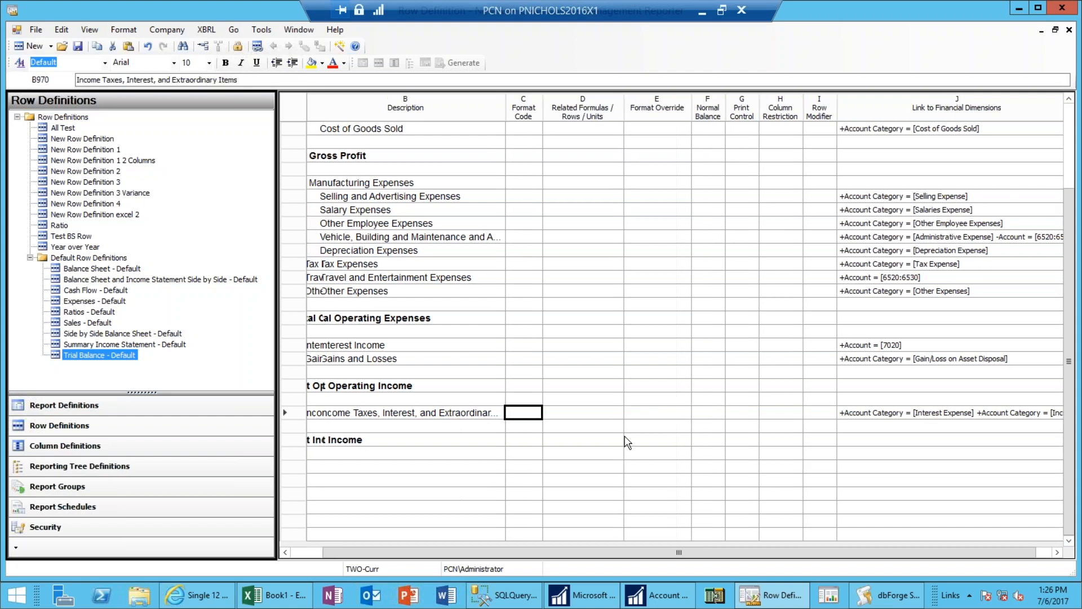
pyautogui.press('Up')
pyautogui.press('Up')
pyautogui.press('Up')
pyautogui.press('Up')
pyautogui.press('Up')
pyautogui.press('Up')
pyautogui.press('Up')
pyautogui.press('Up')
pyautogui.press('Up')
pyautogui.press('Up')
pyautogui.press('Up')
pyautogui.press('Up')
pyautogui.press('Up')
pyautogui.press('Up')
pyautogui.press('Up')
pyautogui.press('Up')
pyautogui.press('Up')
pyautogui.press('Up')
pyautogui.press('Up')
pyautogui.press('Up')
pyautogui.press('Up')
pyautogui.press('Up')
pyautogui.press('Up')
pyautogui.press('Up')
pyautogui.press('Up')
pyautogui.press('Up')
pyautogui.press('Up')
pyautogui.press('Up')
pyautogui.press('Up')
pyautogui.press('Up')
pyautogui.press('Down')
pyautogui.press('Down')
pyautogui.press('Down')
pyautogui.press('Down')
pyautogui.press('Down')
pyautogui.press('Down')
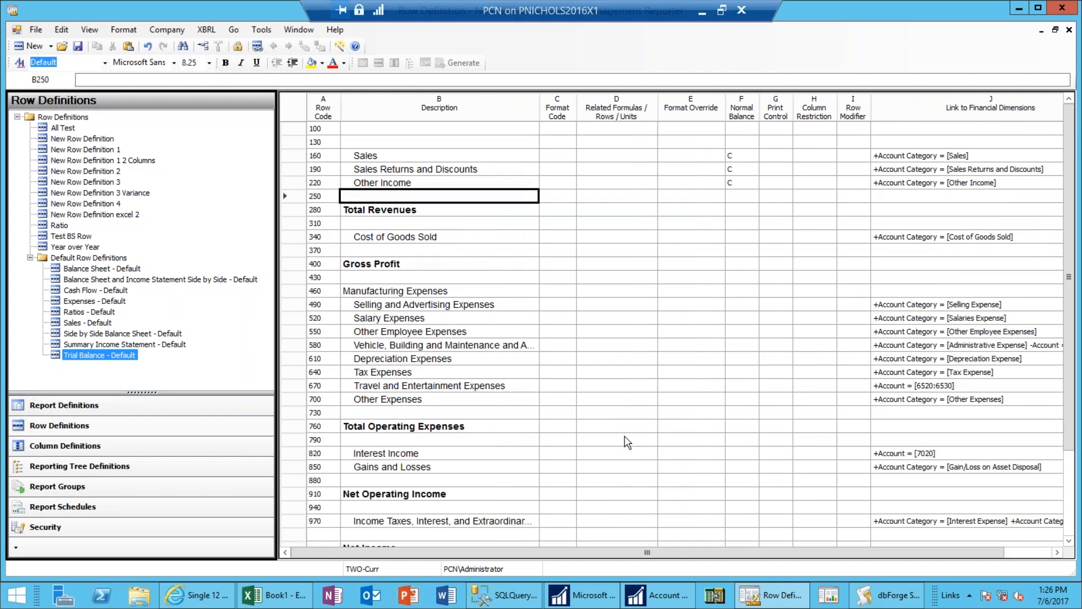
pyautogui.press('Down')
pyautogui.press('Down')
pyautogui.press('Up')
pyautogui.press('Up')
pyautogui.press('Right')
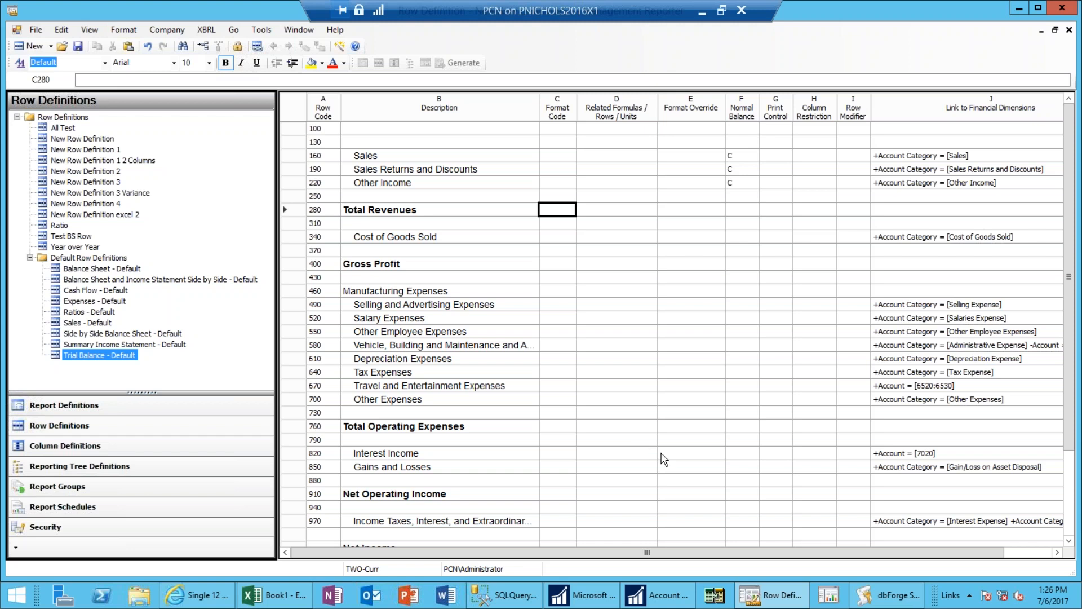
pyautogui.write('tot')
pyautogui.press('Tab')
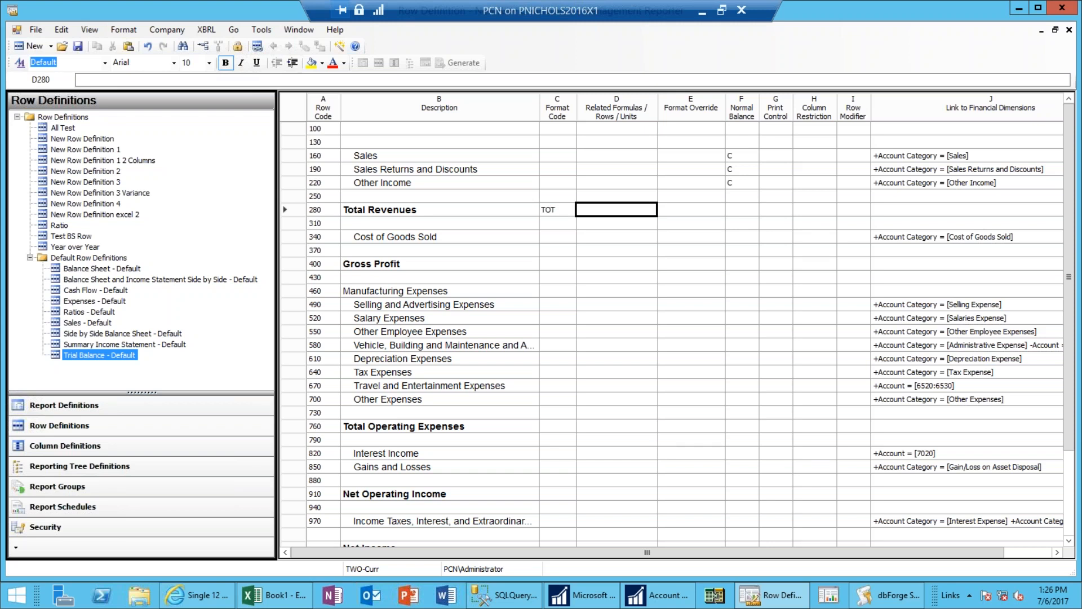
pyautogui.write('160:220')
pyautogui.press('Tab')
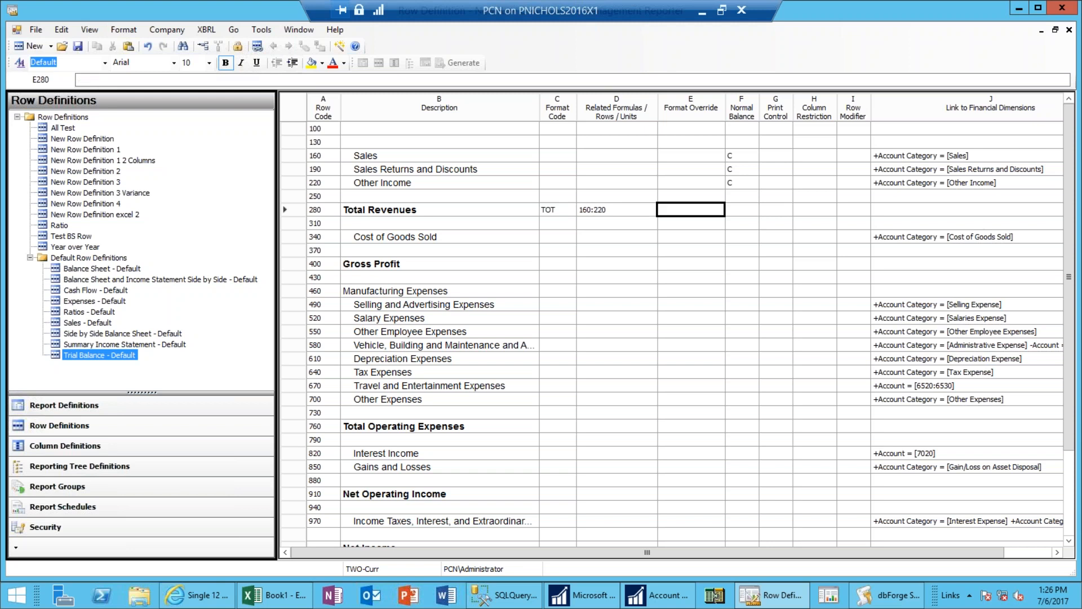
# - Set the normal balance of the Total Revenues row to C
pyautogui.press('Right')
pyautogui.press('Up')
pyautogui.press('Up')
pyautogui.press('Up')
pyautogui.press('Up')
pyautogui.press('Down')
pyautogui.press('Down')
pyautogui.press('Down')
pyautogui.press('Down')
pyautogui.write('C')
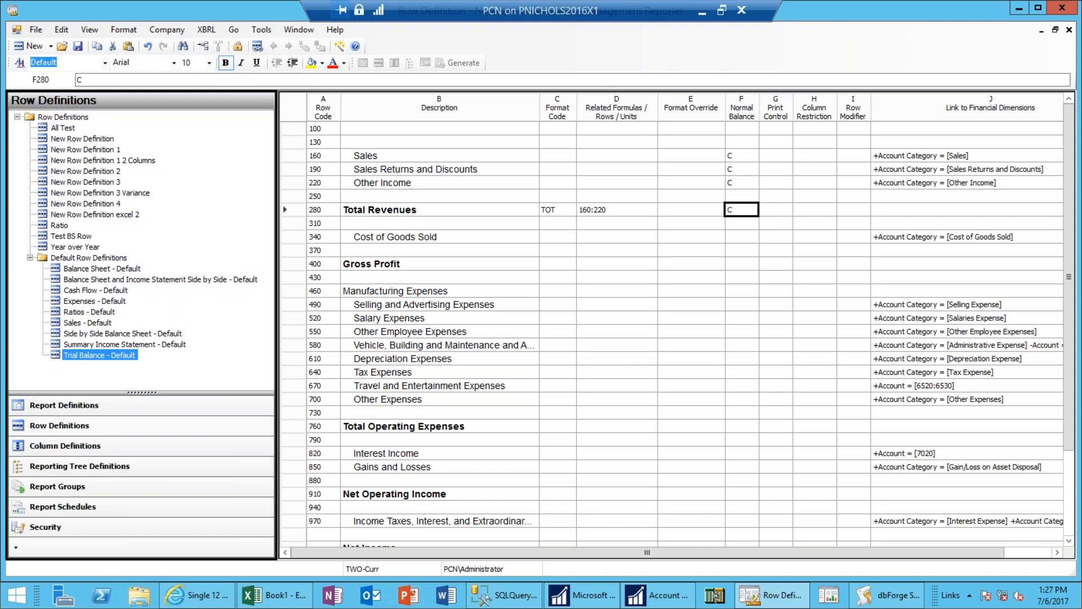
# - Enter 280-340 as the related formula of the Gross Profit row
pyautogui.press('Left')
pyautogui.press('Left')
pyautogui.press('Left')
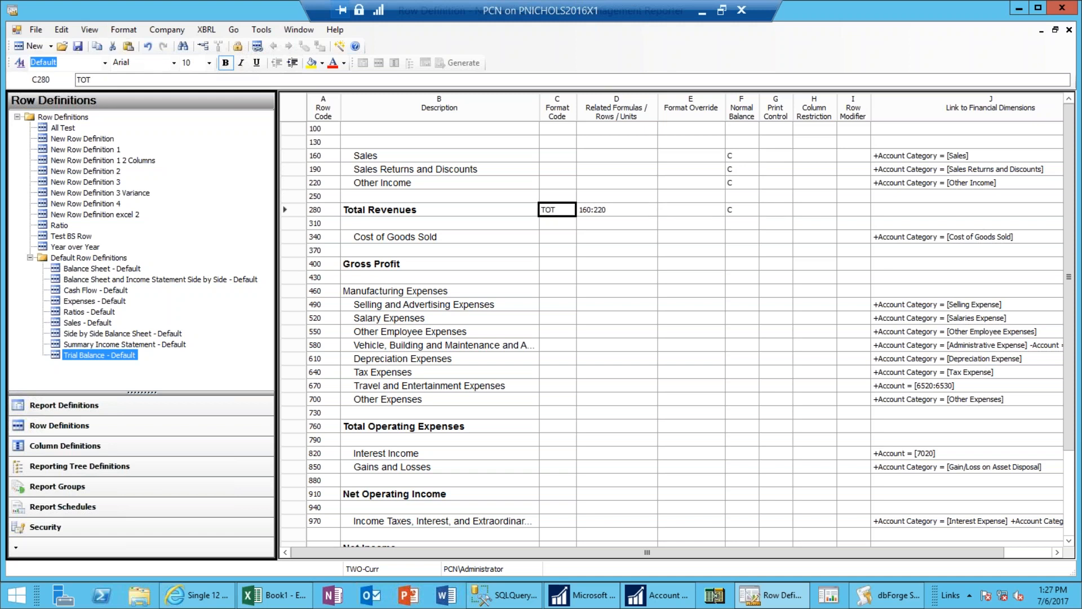
pyautogui.press('Down')
pyautogui.press('Down')
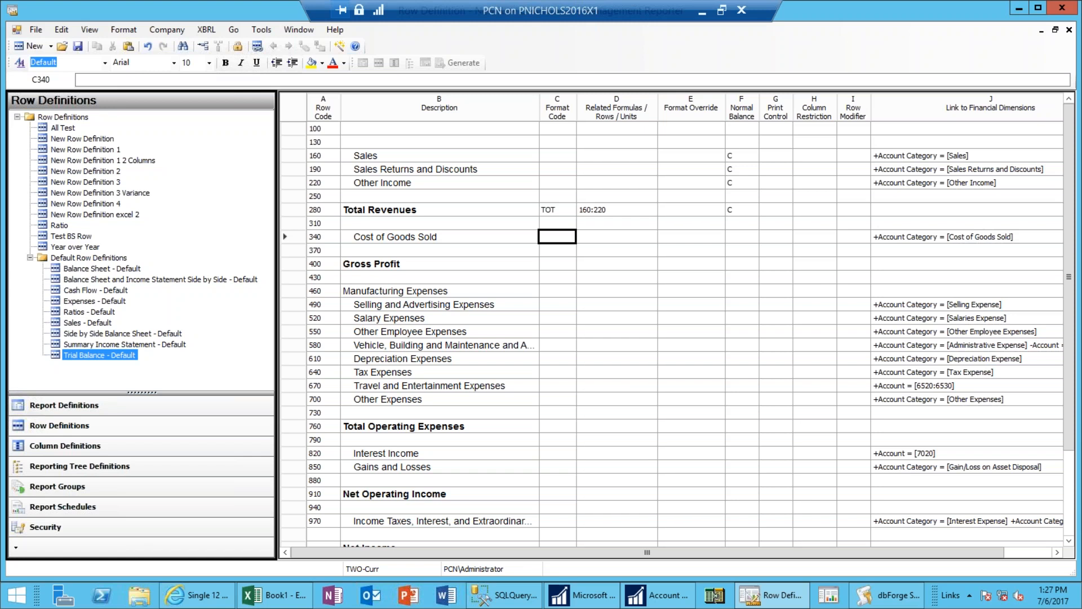
pyautogui.press('Down')
pyautogui.press('Down')
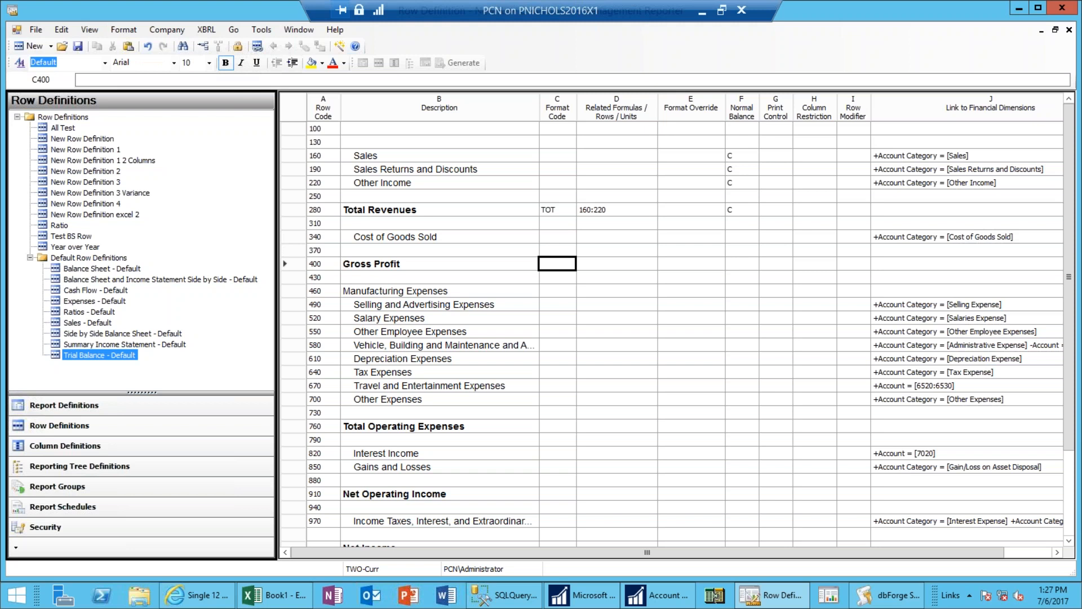
pyautogui.press('Right')
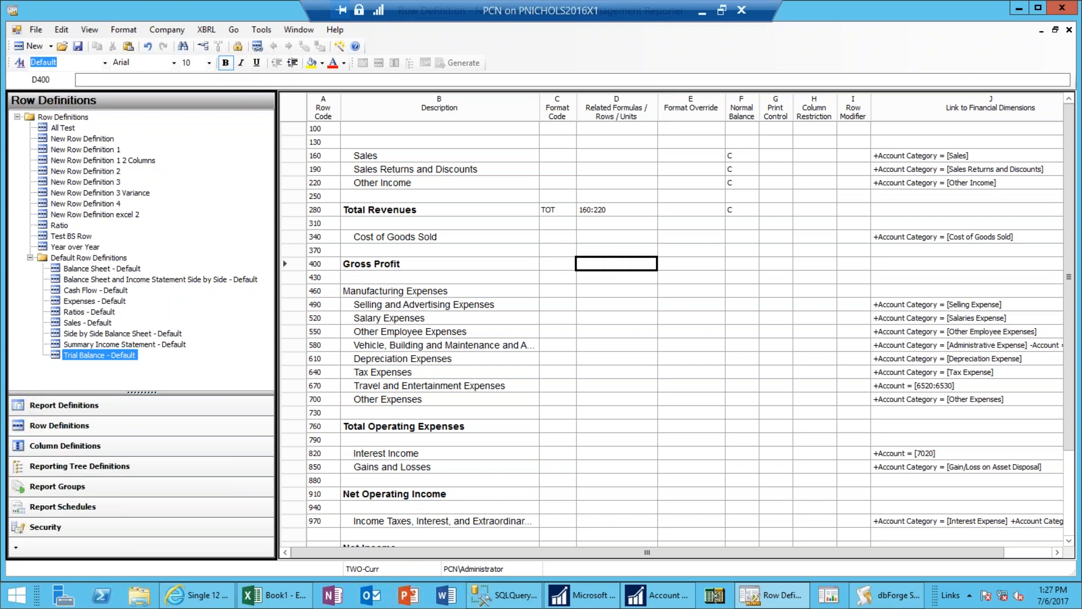
pyautogui.write('280-')
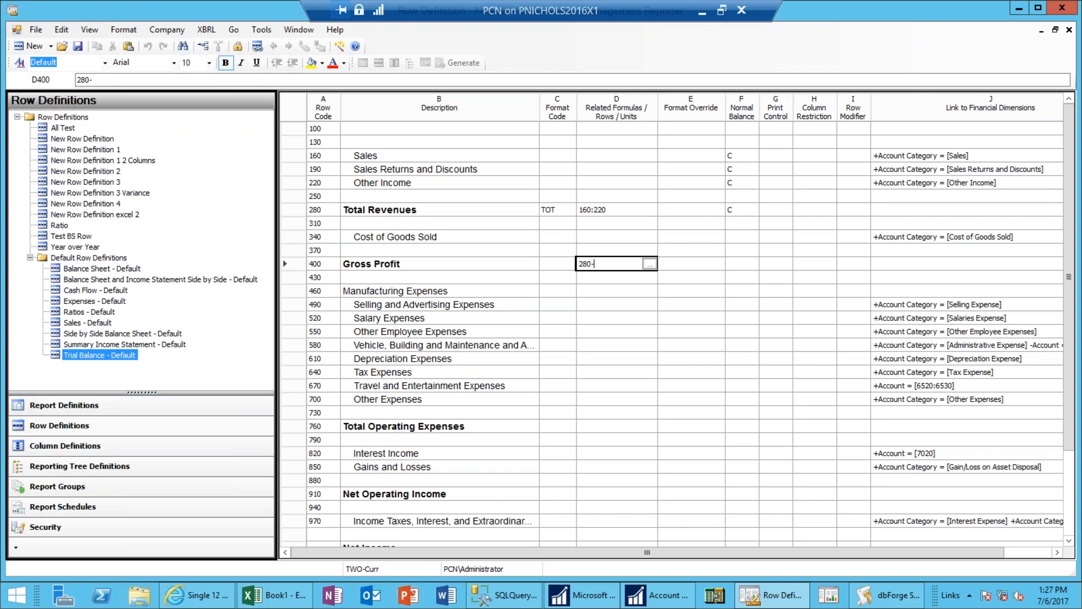
pyautogui.write('340')
pyautogui.press('Tab')
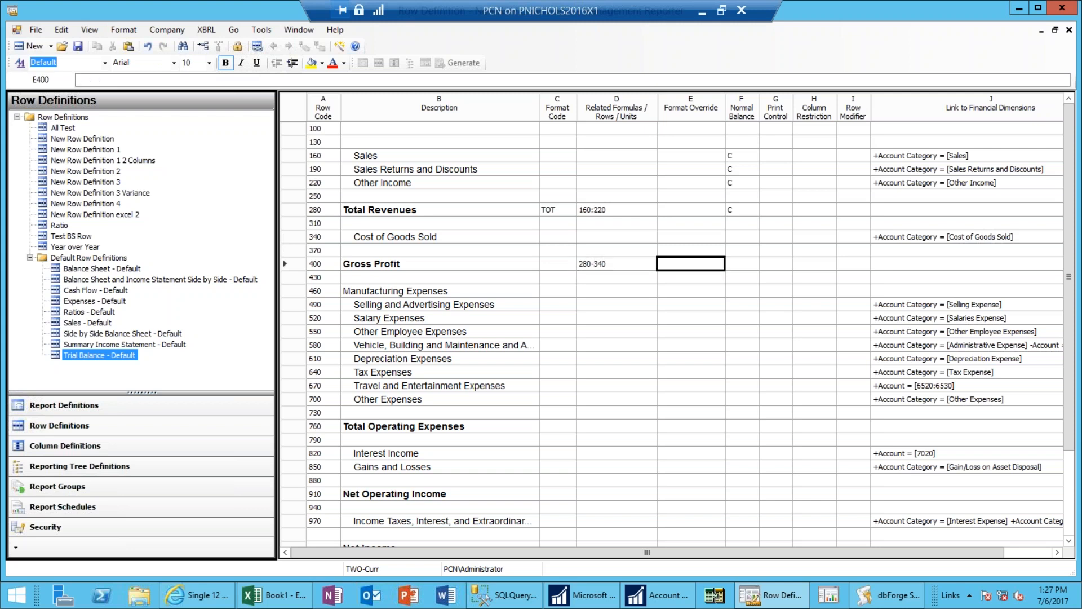
# - Set the normal balance of the Gross Profit row to C
pyautogui.press('Tab')
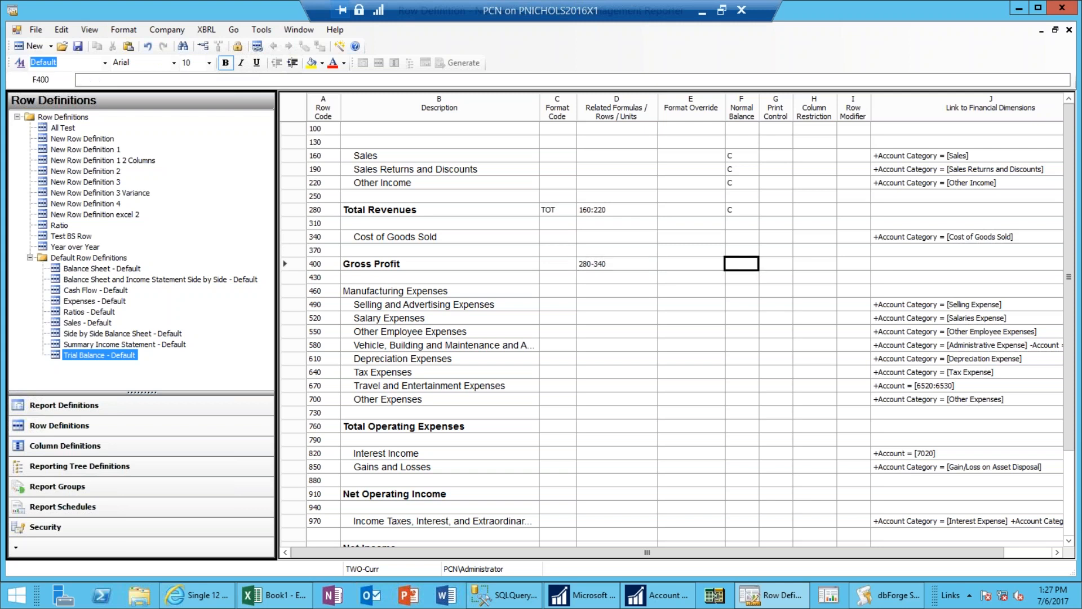
pyautogui.write('c')
pyautogui.press('Return')
pyautogui.press('Up')
pyautogui.press('Right')
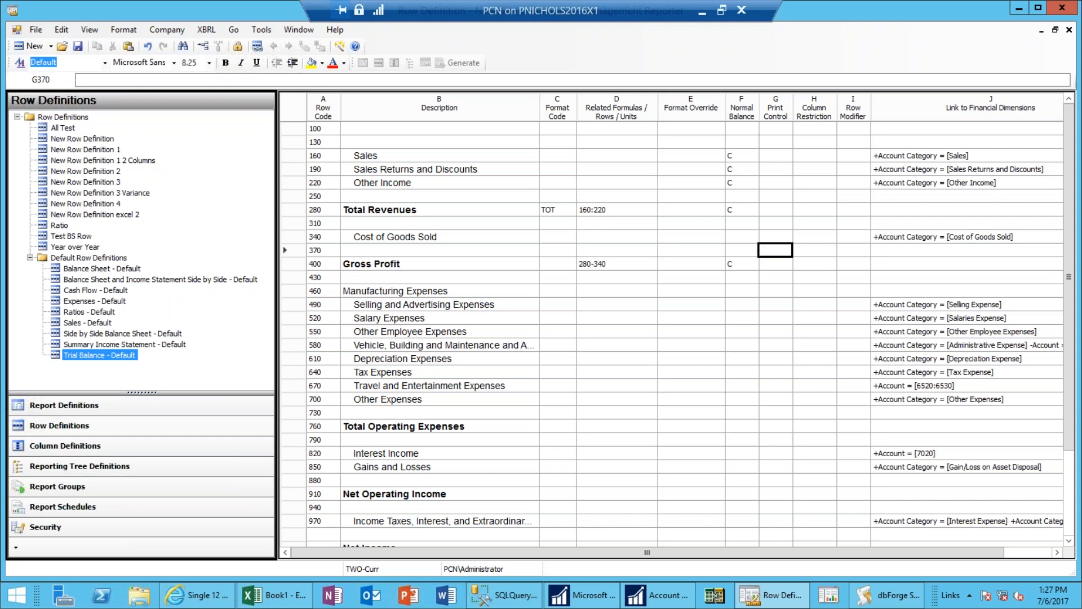
pyautogui.press('Up')
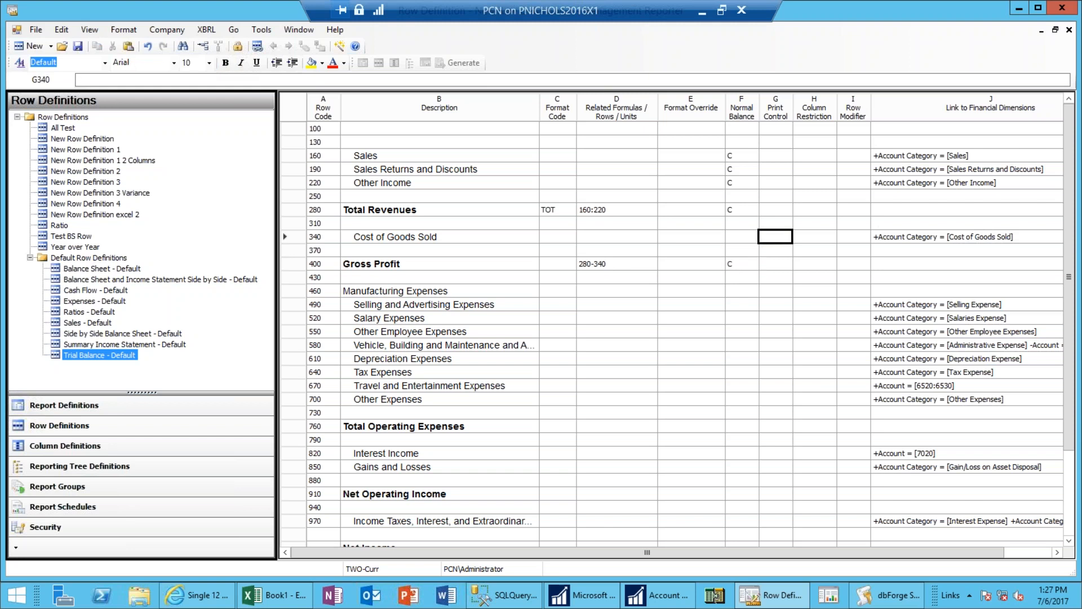
# - Enter the row range 490:700 as the related formula of the Total Operating Expenses row
pyautogui.press('Down')
pyautogui.press('Down')
pyautogui.press('Down')
pyautogui.press('Left')
pyautogui.press('Left')
pyautogui.press('Left')
pyautogui.press('Down')
pyautogui.press('Down')
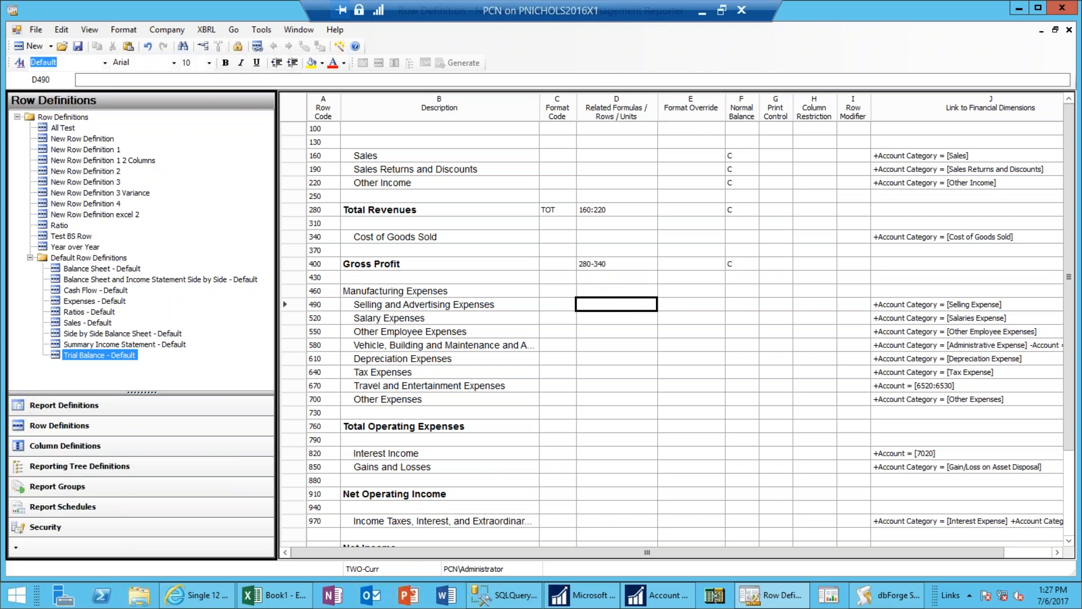
pyautogui.press('Down')
pyautogui.press('Down')
pyautogui.press('Down')
pyautogui.press('Down')
pyautogui.press('Down')
pyautogui.press('Down')
pyautogui.press('Down')
pyautogui.press('Down')
pyautogui.press('Down')
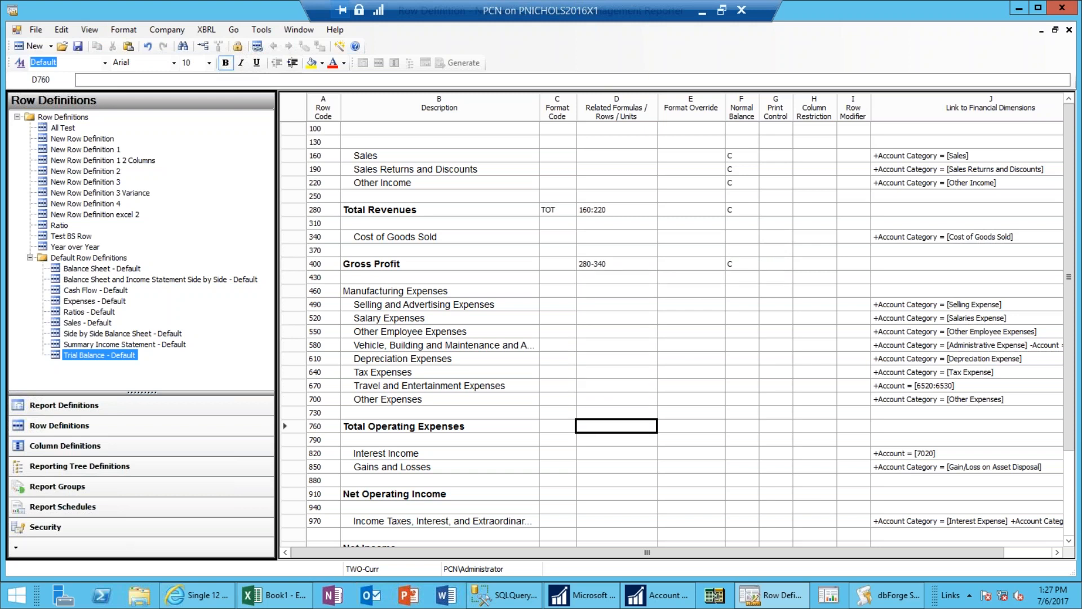
pyautogui.write('490:')
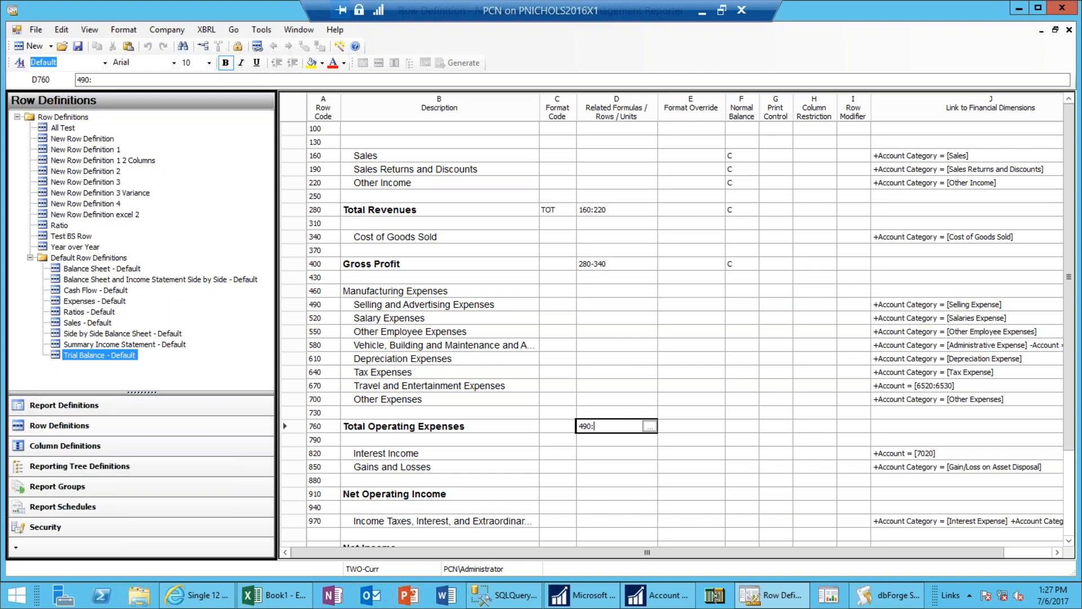
pyautogui.write('700')
pyautogui.press('Tab')
# - Enter 400-760-820+850 as the related formula of the Net Operating Income row
pyautogui.hotkey('shift', 'Tab')
pyautogui.press('Down')
pyautogui.press('Down')
pyautogui.press('Down')
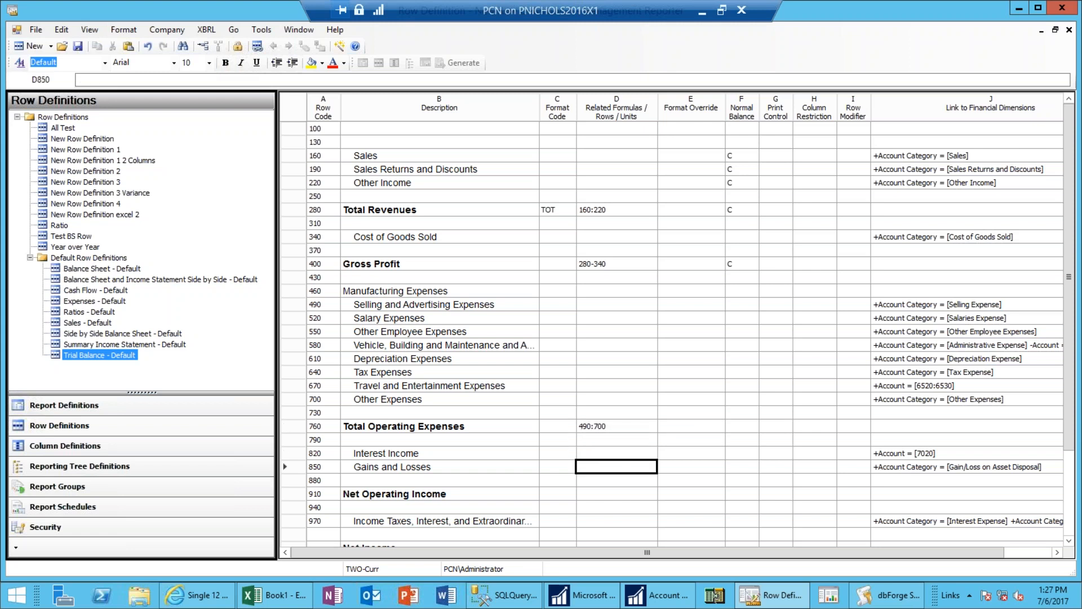
pyautogui.press('Down')
pyautogui.press('Down')
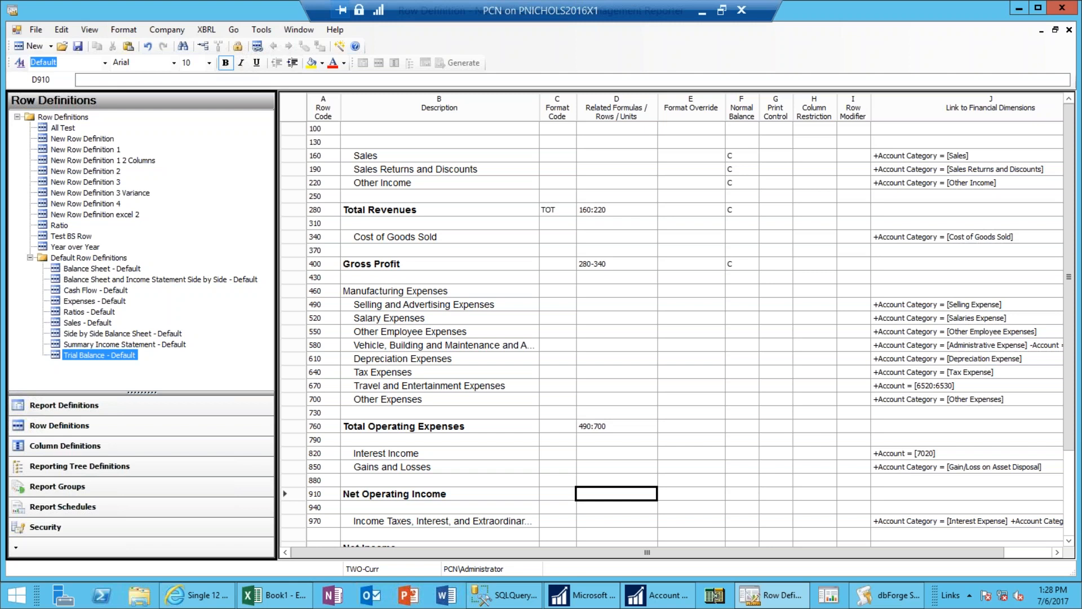
pyautogui.write('400-760')
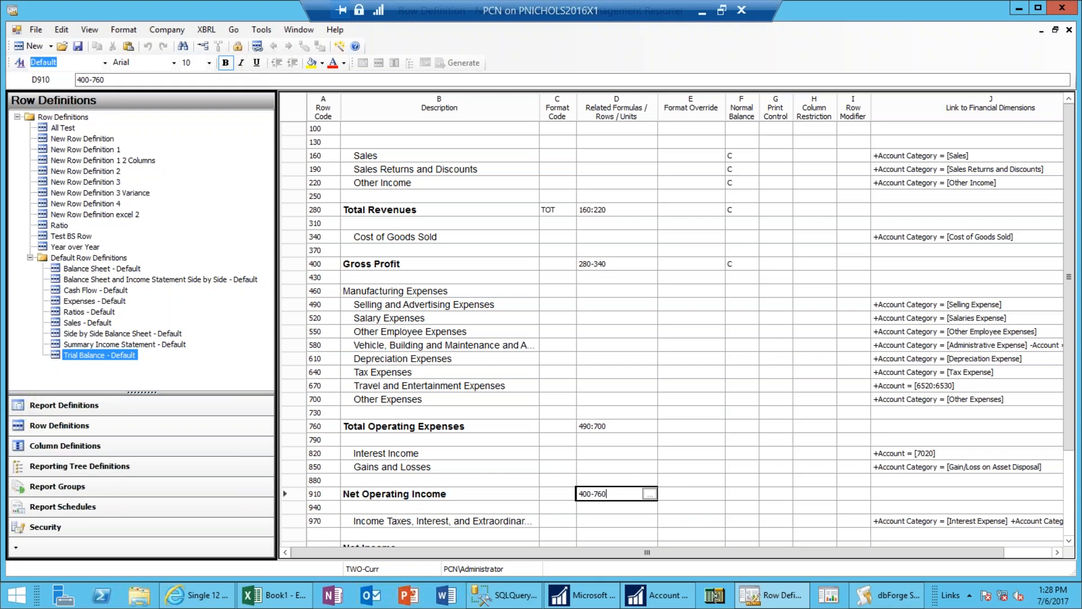
pyautogui.write('-820+')
pyautogui.write('850')
pyautogui.press('Tab')
pyautogui.press('Left')
pyautogui.press('Down')
pyautogui.press('Down')
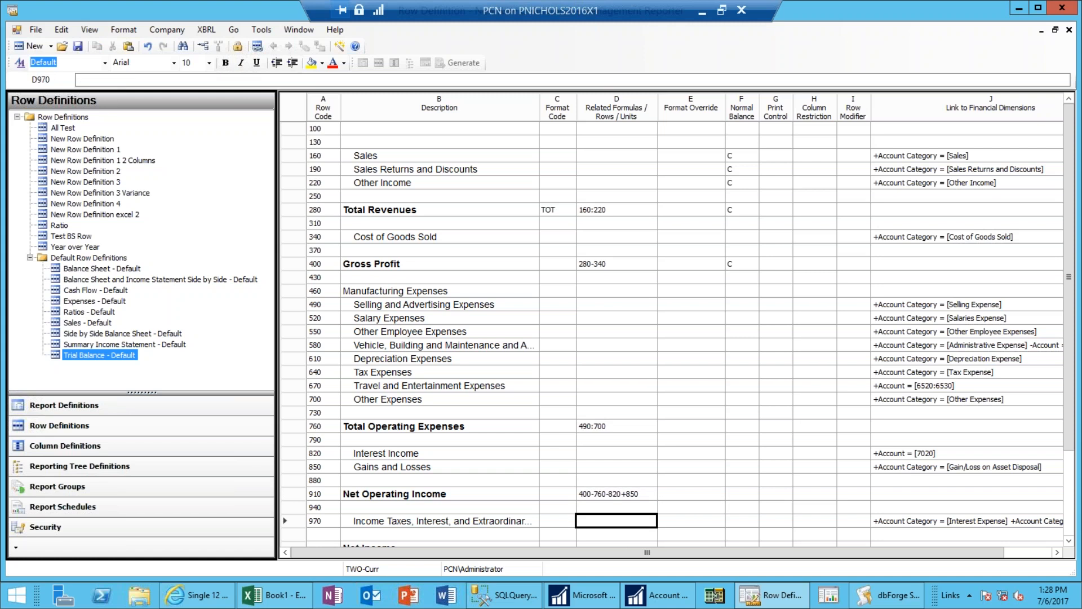
pyautogui.press('Down')
pyautogui.press('Down')
pyautogui.press('Down')
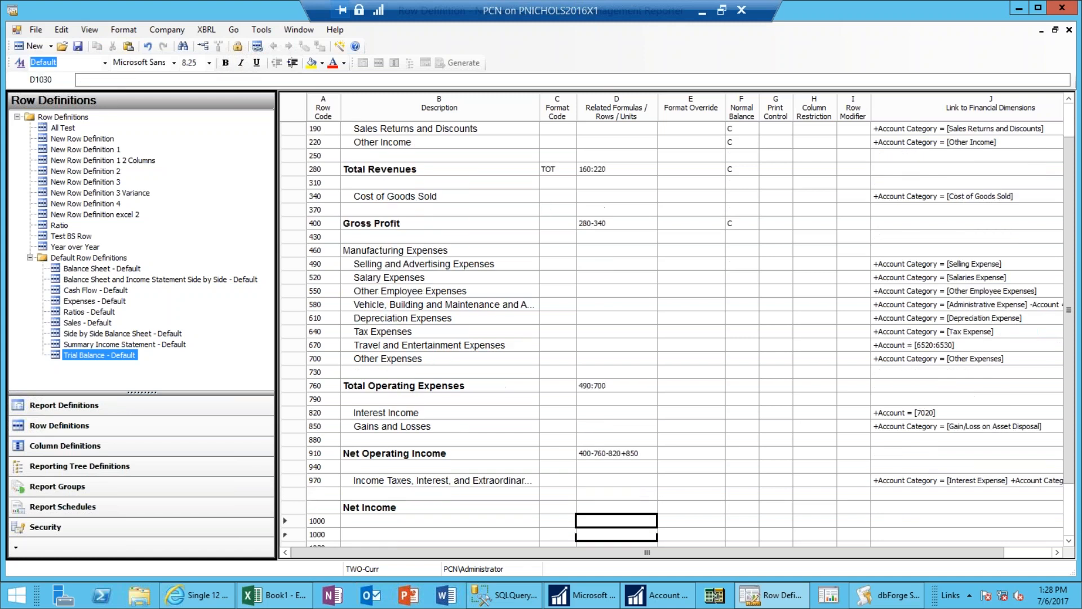
pyautogui.press('Down')
pyautogui.press('Down')
pyautogui.press('Down')
pyautogui.press('Down')
pyautogui.press('Down')
pyautogui.press('Up')
pyautogui.press('Up')
pyautogui.press('Up')
pyautogui.press('Up')
pyautogui.press('Up')
pyautogui.press('Up')
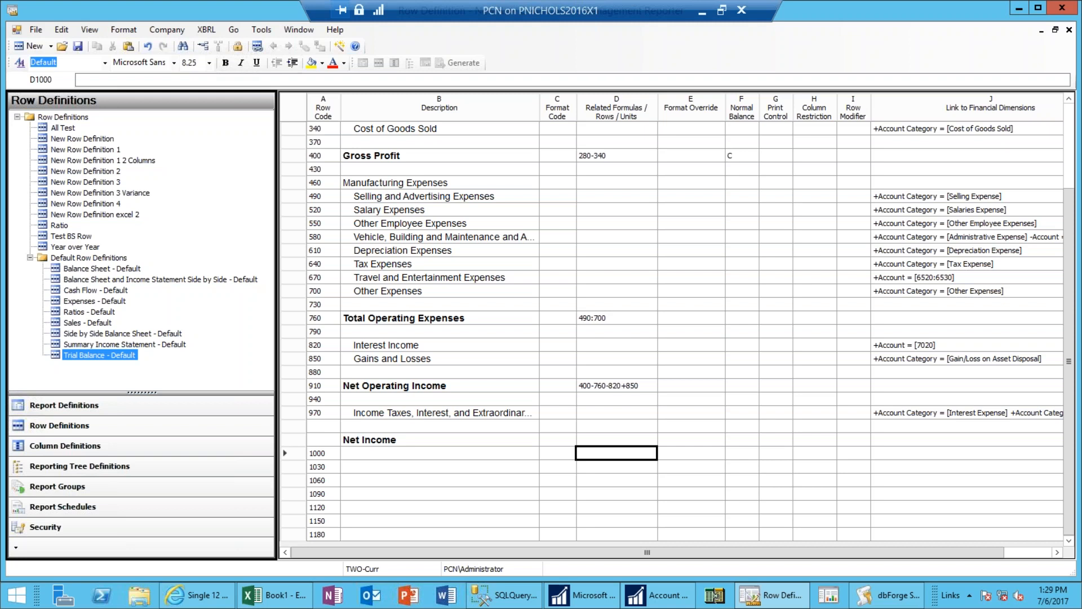
pyautogui.write('910')
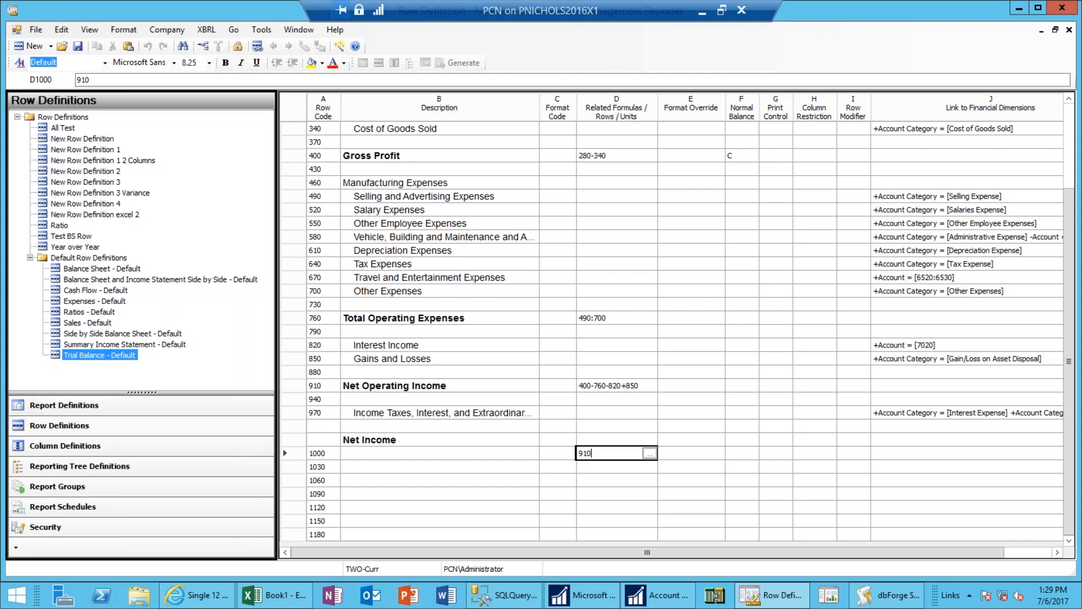
pyautogui.write('-97')
pyautogui.press('Escape')
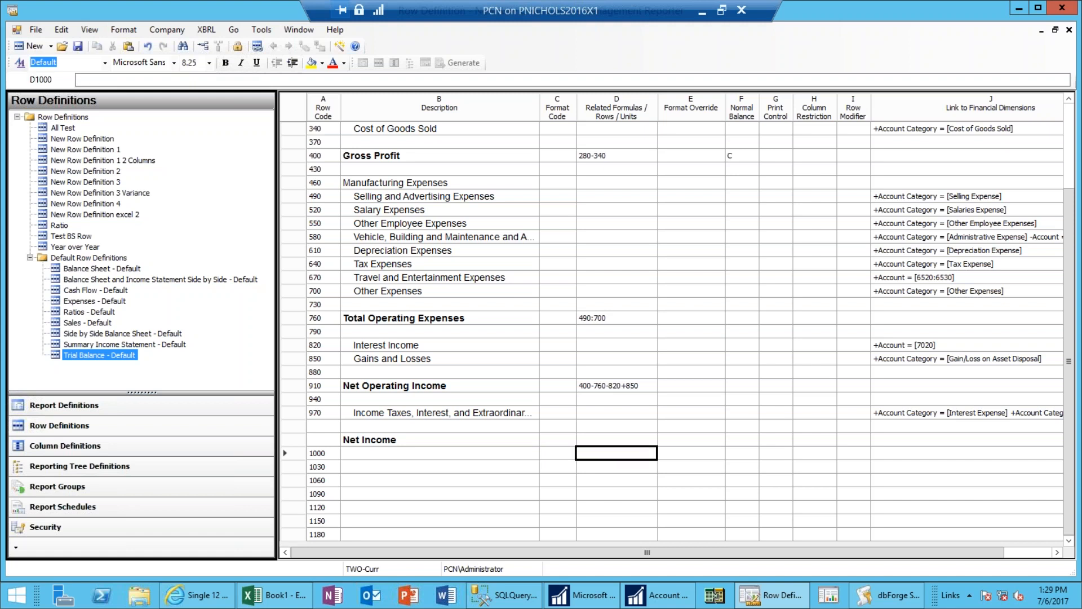
# - Enter 910-970 as the related formula of the Net Income row and set its format code to TOT
pyautogui.click(616, 439)
pyautogui.write('910-970')
pyautogui.press('Left')
pyautogui.write('TOT')
pyautogui.press('Tab')
# - Set the format code of the Net Operating Income row to TOT
pyautogui.press('Up')
pyautogui.press('Up')
pyautogui.press('Up')
pyautogui.press('Up')
pyautogui.press('Left')
pyautogui.write('TOT')
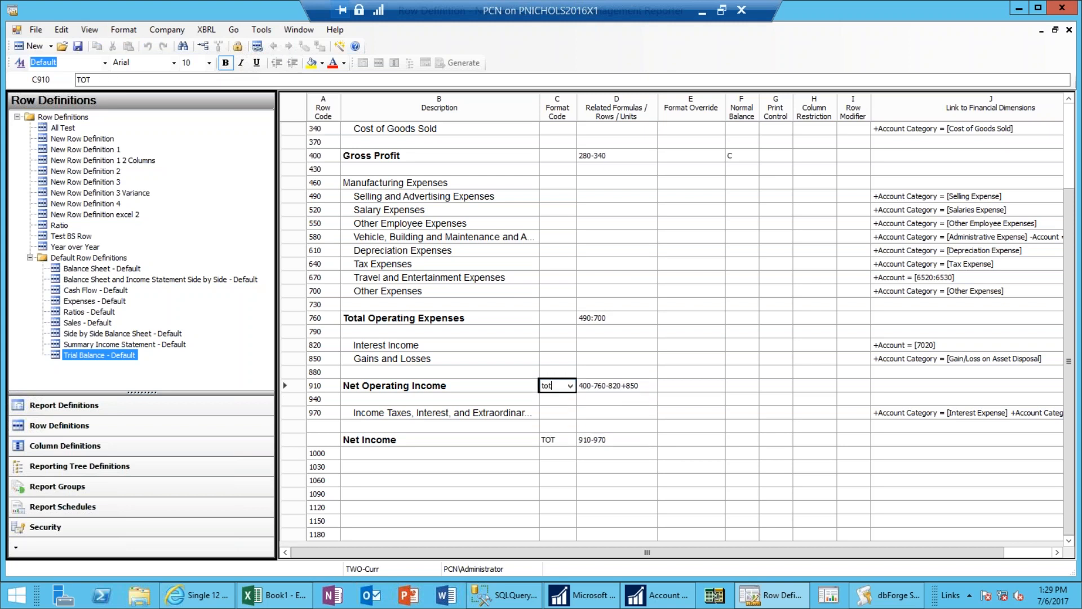
pyautogui.press('Tab')
# - Set the format code of the Total Operating Expenses row to TOT
pyautogui.press('Up')
pyautogui.press('Up')
pyautogui.press('Up')
pyautogui.press('Up')
pyautogui.press('Up')
pyautogui.press('Left')
pyautogui.write('tot')
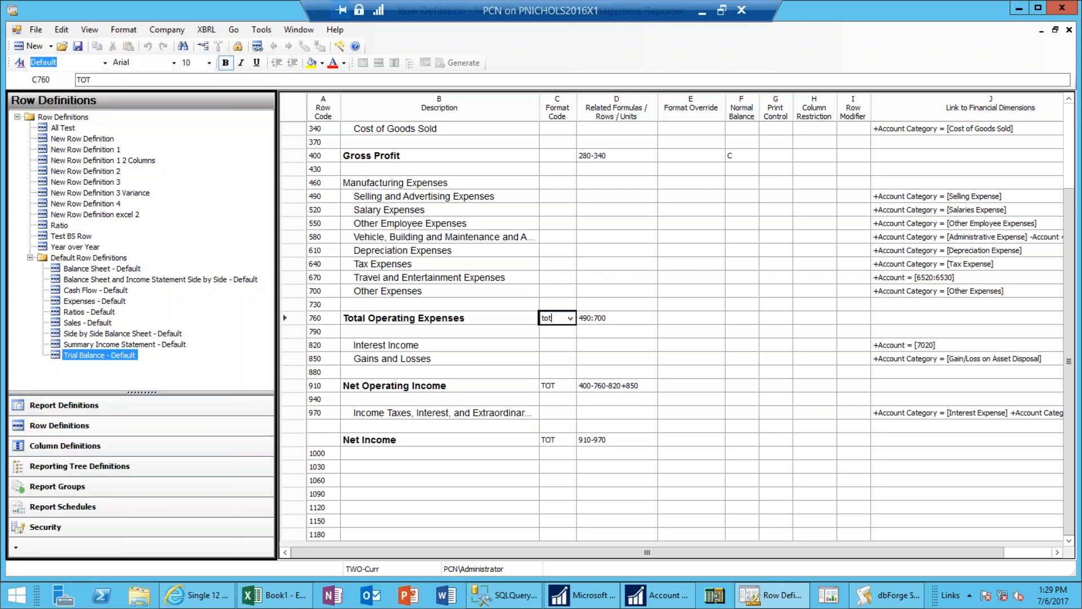
pyautogui.press('Tab')
# - Set the format code of the Gross Profit row to TOT
pyautogui.press('Up')
pyautogui.press('Up')
pyautogui.press('Up')
pyautogui.press('Up')
pyautogui.press('Up')
pyautogui.press('Up')
pyautogui.press('Up')
pyautogui.press('Up')
pyautogui.press('Up')
pyautogui.press('Up')
pyautogui.press('Up')
pyautogui.press('Up')
pyautogui.press('Up')
pyautogui.press('Up')
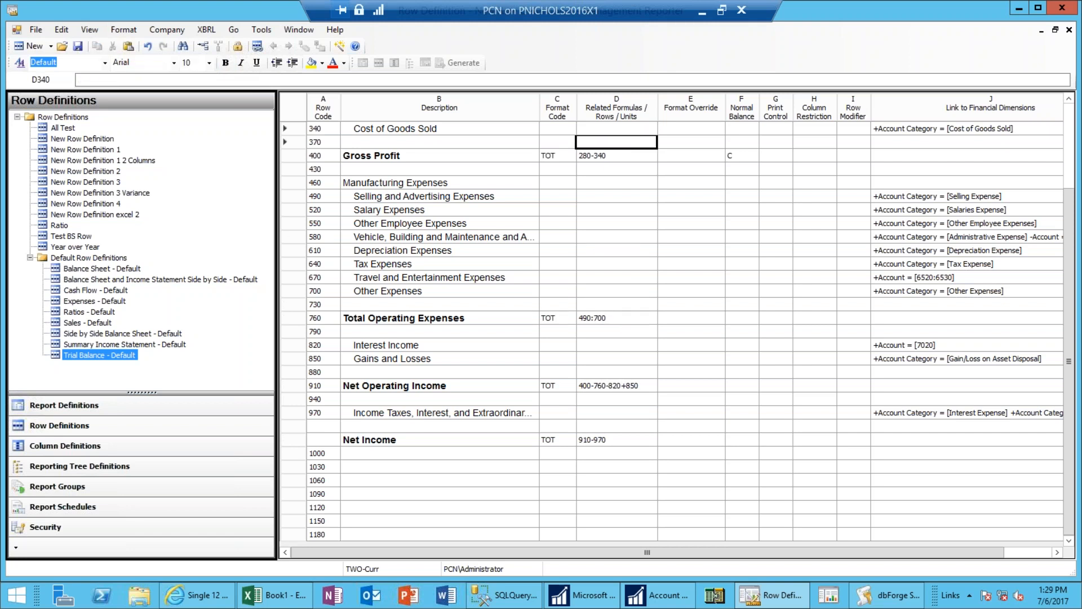
# - Review the format codes, related formulas and normal balances of the revenue rows at the start of the row definition
pyautogui.press('Up')
pyautogui.press('Up')
pyautogui.press('Up')
pyautogui.press('Up')
pyautogui.press('Up')
pyautogui.press('Up')
pyautogui.press('Up')
pyautogui.press('Up')
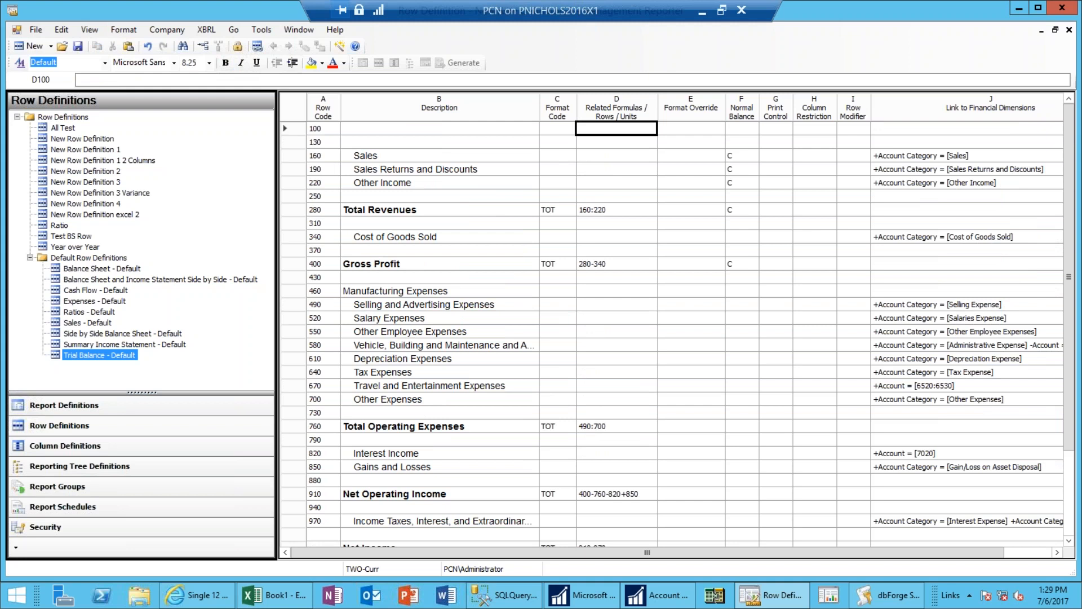
pyautogui.press('Down')
pyautogui.press('Down')
pyautogui.press('Down')
pyautogui.press('Down')
pyautogui.press('Down')
pyautogui.press('Down')
pyautogui.press('Down')
pyautogui.press('Down')
pyautogui.press('Down')
pyautogui.press('Down')
pyautogui.press('Down')
pyautogui.press('Down')
pyautogui.press('Down')
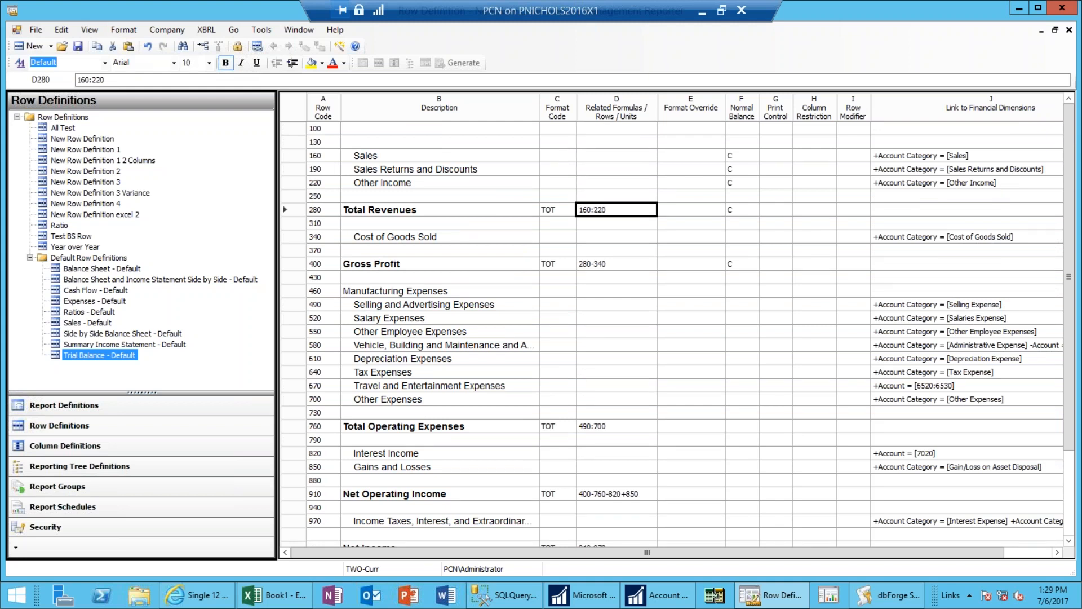
# - Set the normal balance of the Interest Income row to C
pyautogui.press('Down')
pyautogui.press('Down')
pyautogui.press('Down')
pyautogui.press('Down')
pyautogui.press('Down')
pyautogui.press('Down')
pyautogui.press('Down')
pyautogui.press('Down')
pyautogui.press('Down')
pyautogui.press('Down')
pyautogui.press('Down')
pyautogui.press('Down')
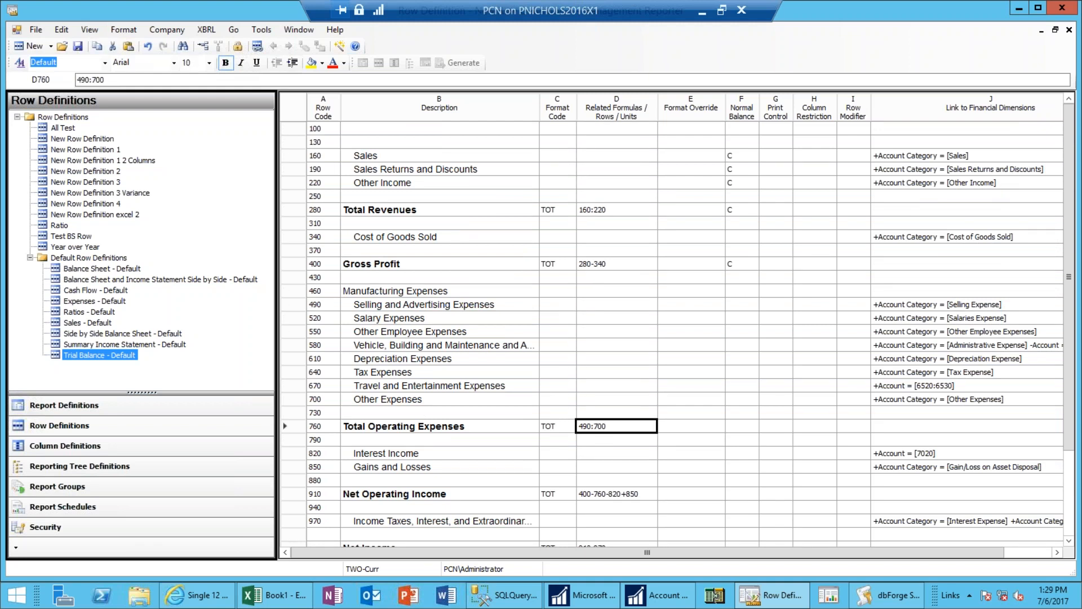
pyautogui.press('Up')
pyautogui.press('Right')
pyautogui.press('Right')
pyautogui.write('c')
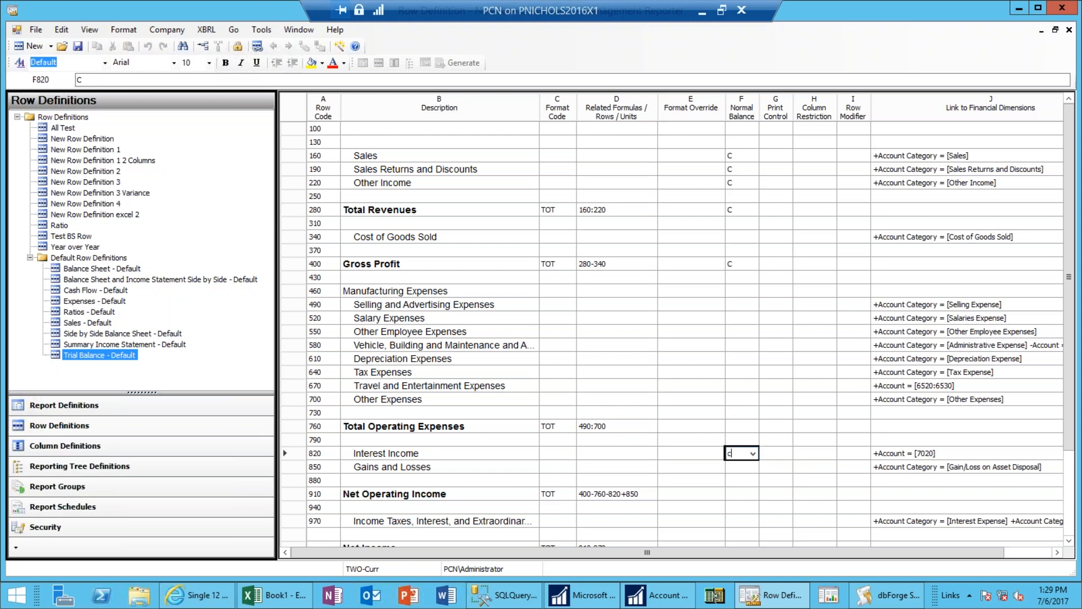
pyautogui.press('Return')
# - Set the normal balance of the Net Operating Income row to C
pyautogui.press('Down')
pyautogui.press('Down')
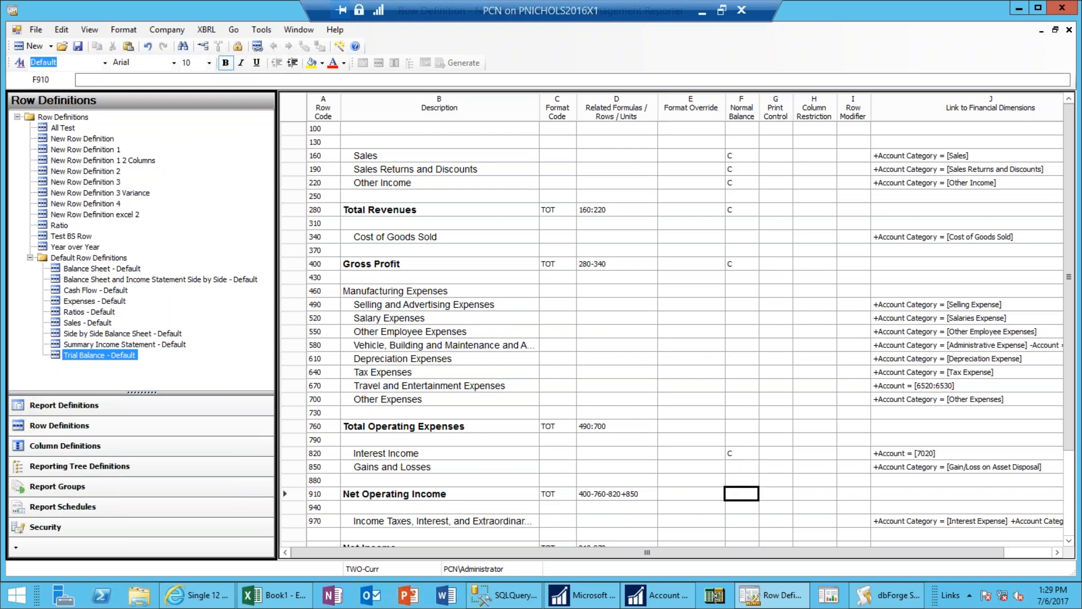
pyautogui.write('c')
pyautogui.press('Return')
# - Set the normal balance of the Net Income row to C
pyautogui.press('Down')
pyautogui.press('Down')
pyautogui.press('Down')
pyautogui.press('Down')
pyautogui.press('Down')
pyautogui.press('Down')
pyautogui.press('Down')
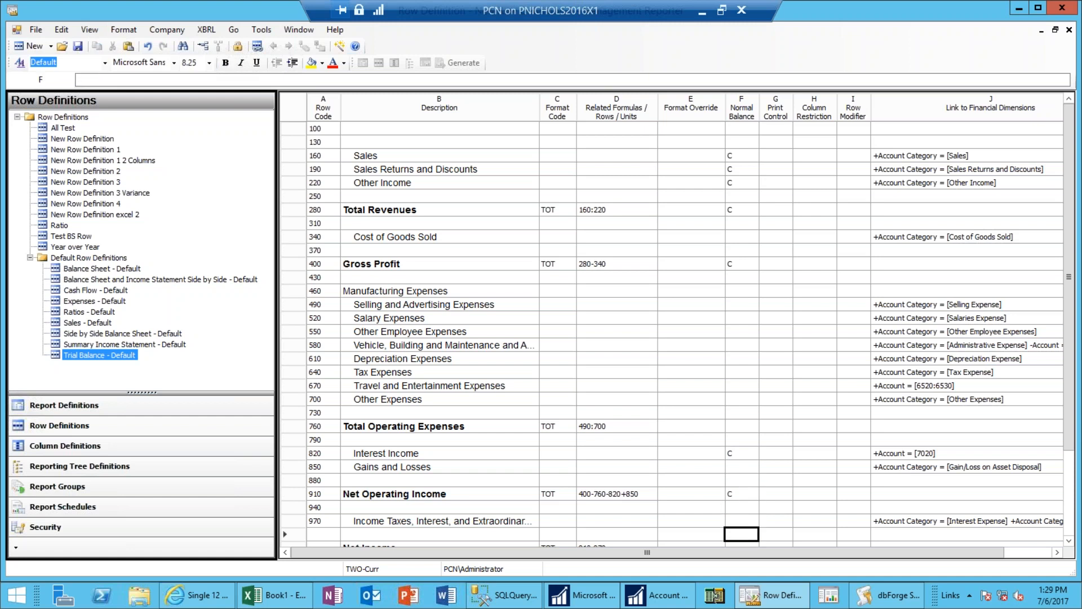
pyautogui.press('Down')
pyautogui.press('Down')
pyautogui.press('Down')
pyautogui.press('Down')
pyautogui.press('Up')
pyautogui.press('Up')
pyautogui.press('Up')
pyautogui.press('Up')
pyautogui.press('Up')
pyautogui.press('Up')
pyautogui.press('Up')
pyautogui.press('Up')
pyautogui.press('Up')
pyautogui.press('Up')
pyautogui.press('Up')
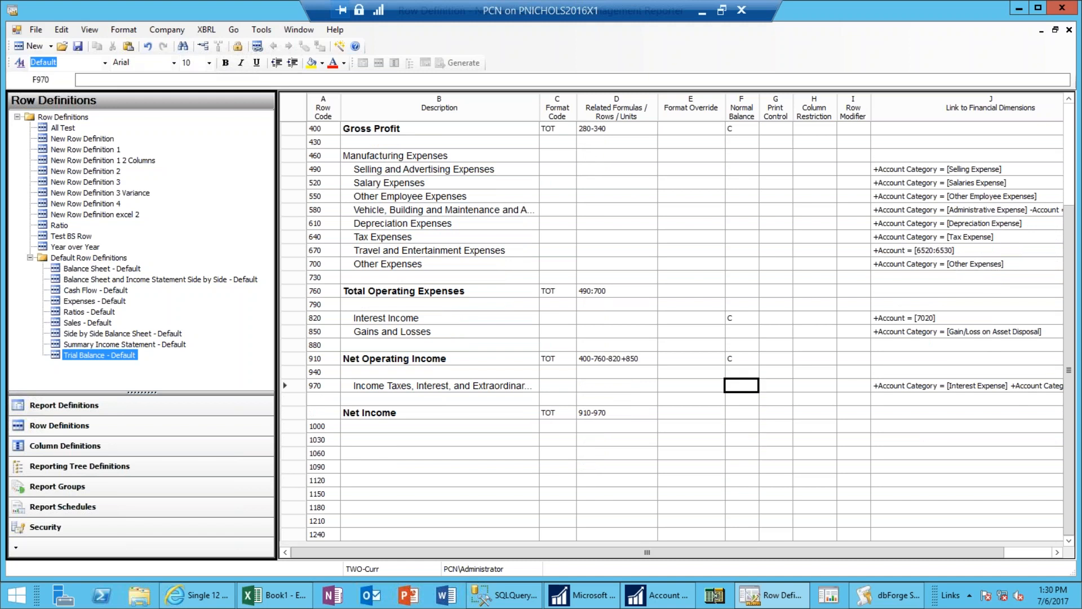
pyautogui.press('Down')
pyautogui.press('Down')
pyautogui.write('c')
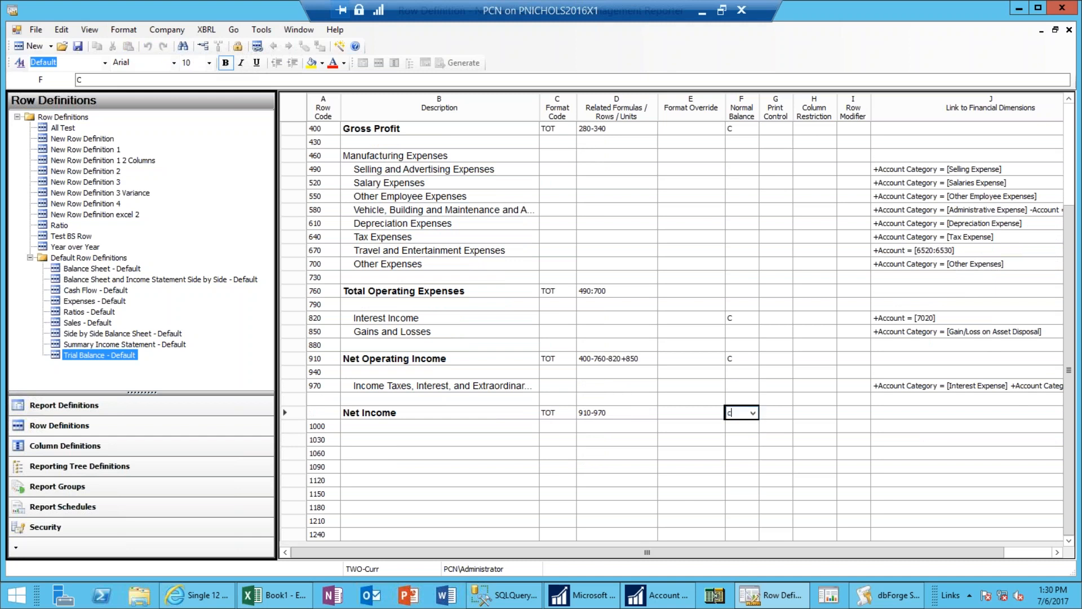
# - Check the normal balances from the Net Income row back up to the first row of the row definition
pyautogui.press('Return')
pyautogui.press('Up')
pyautogui.press('Up')
pyautogui.press('Up')
pyautogui.press('Up')
pyautogui.press('Up')
pyautogui.press('Up')
pyautogui.press('Up')
pyautogui.press('Up')
pyautogui.press('Up')
pyautogui.press('Up')
pyautogui.press('Up')
pyautogui.press('Up')
pyautogui.press('Up')
pyautogui.press('Up')
pyautogui.press('Up')
pyautogui.press('Up')
pyautogui.press('Up')
pyautogui.press('Up')
pyautogui.press('Up')
pyautogui.press('Up')
pyautogui.press('Up')
pyautogui.press('Up')
pyautogui.press('Up')
pyautogui.press('Up')
pyautogui.press('Up')
pyautogui.press('Up')
pyautogui.press('Up')
pyautogui.press('Up')
pyautogui.press('Up')
pyautogui.press('Up')
pyautogui.press('Up')
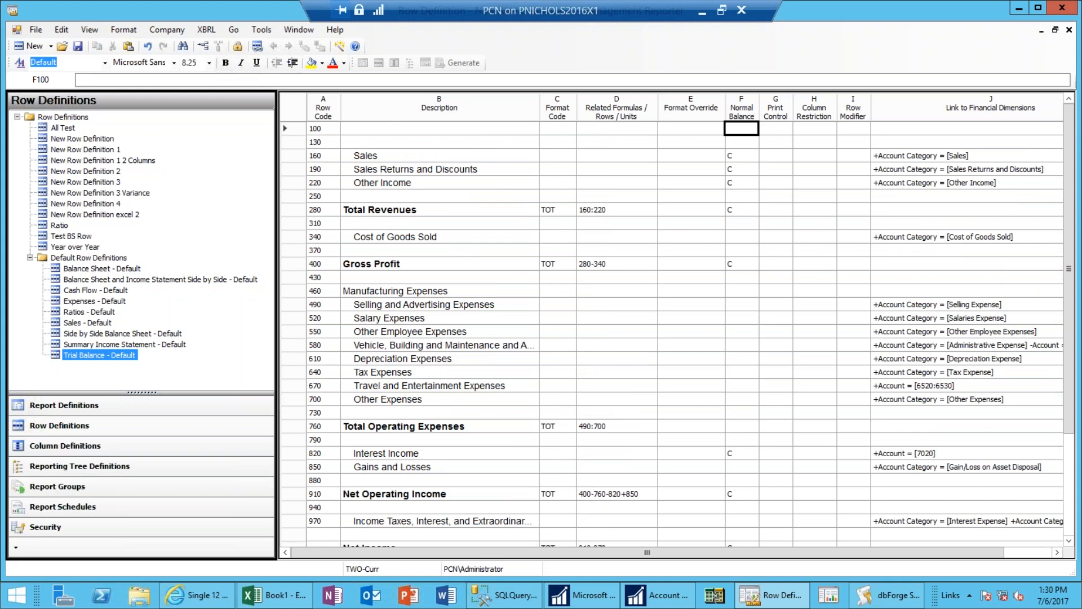
pyautogui.press('Left')
pyautogui.press('Left')
pyautogui.press('Left')
pyautogui.press('Left')
pyautogui.press('Left')
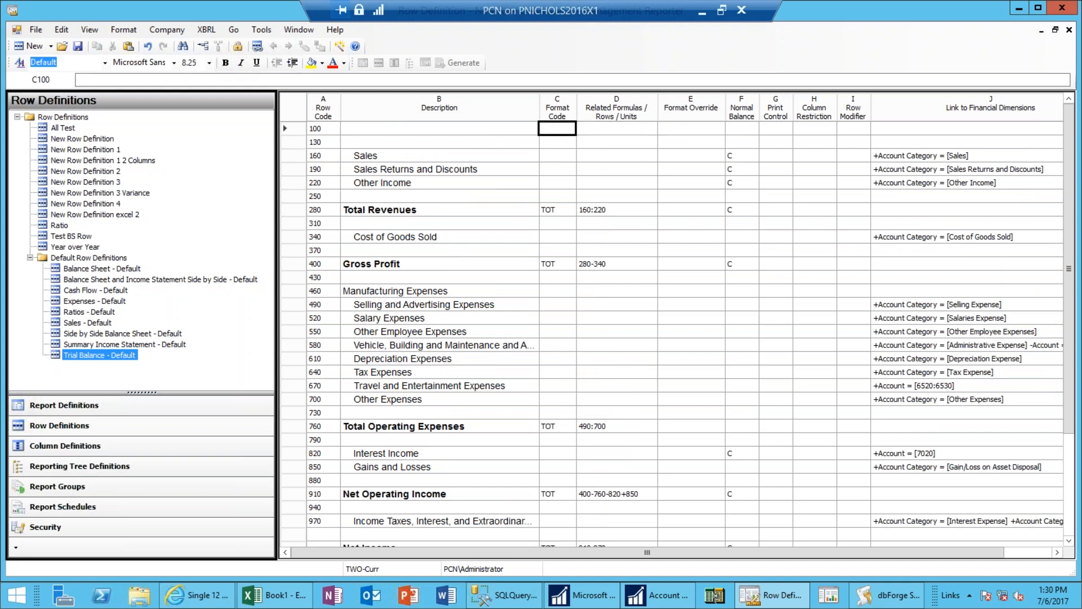
# - Review the row descriptions and row codes from Sales down to the empty rows below Net Income
pyautogui.press('Right')
pyautogui.press('Down')
pyautogui.press('Down')
pyautogui.press('Down')
pyautogui.press('Down')
pyautogui.press('Down')
pyautogui.press('Down')
pyautogui.press('Down')
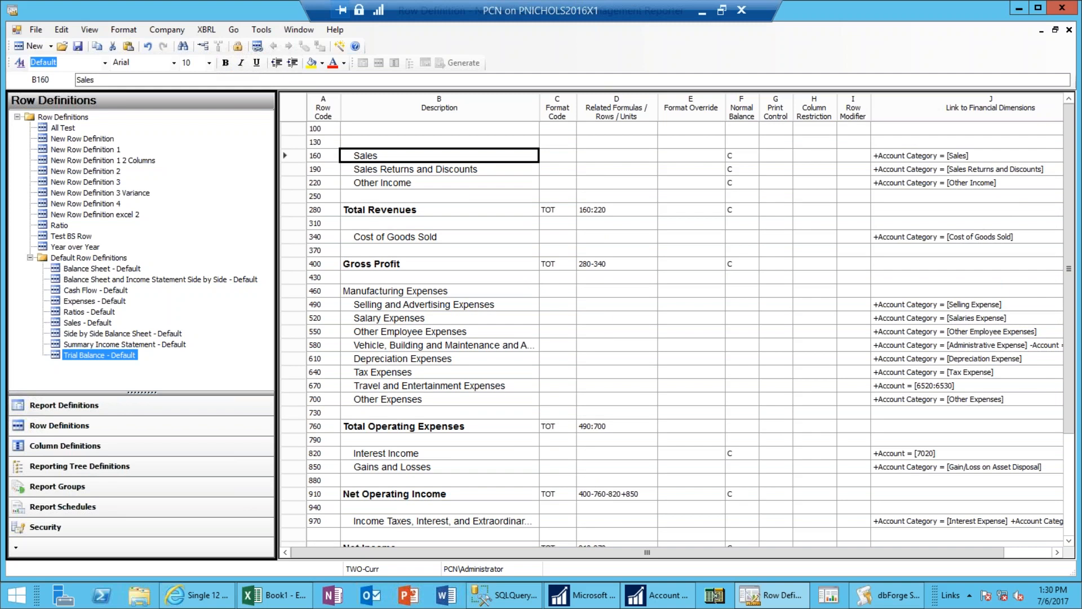
pyautogui.press('Down')
pyautogui.press('Down')
pyautogui.press('Down')
pyautogui.press('Down')
pyautogui.press('Down')
pyautogui.press('Down')
pyautogui.press('Down')
pyautogui.press('Down')
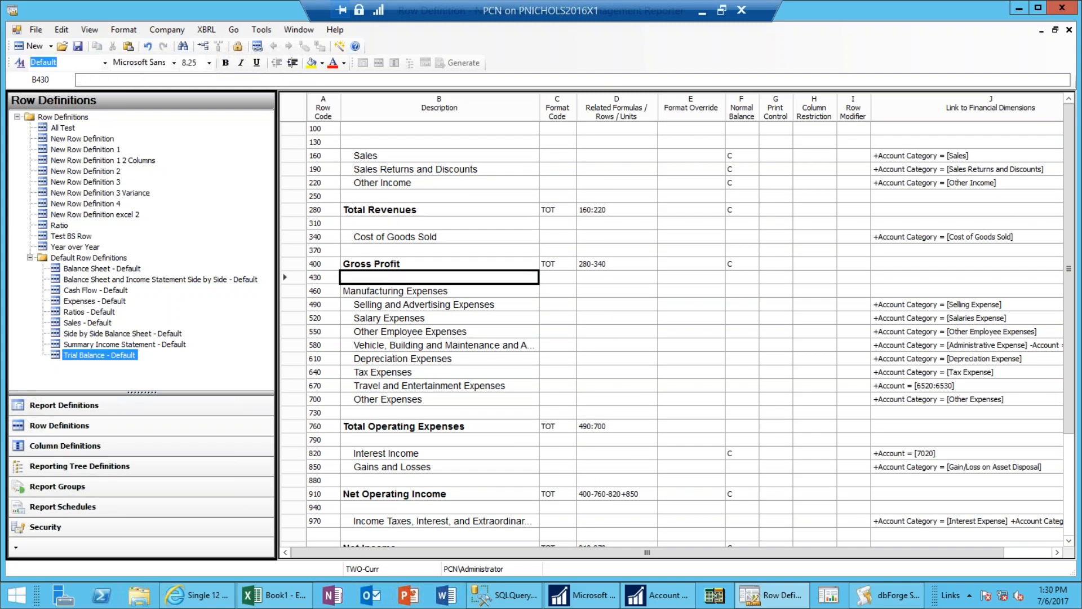
pyautogui.press('Down')
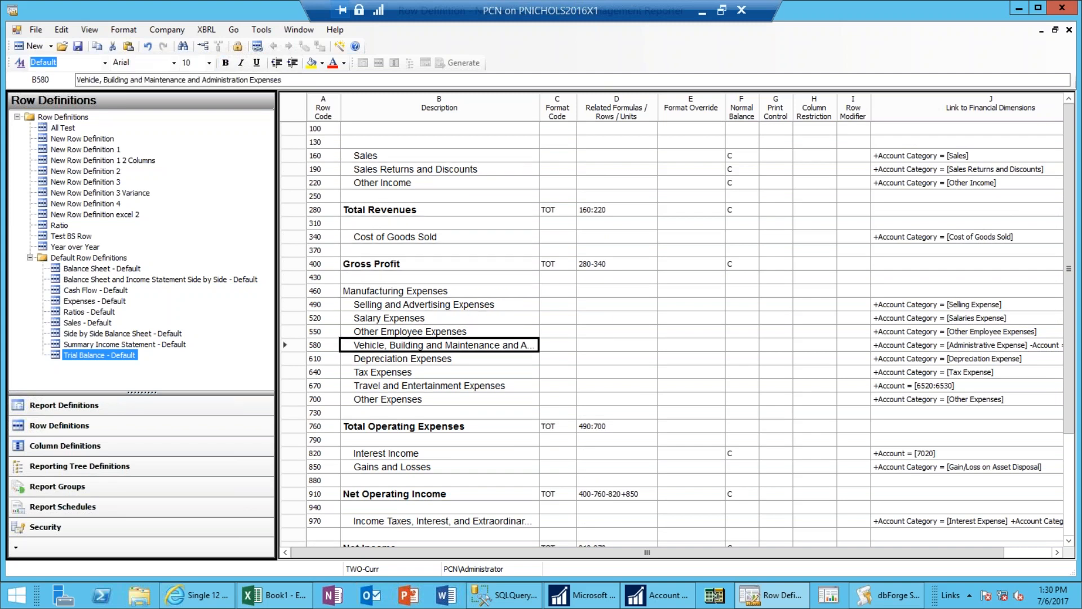
pyautogui.press('Down')
pyautogui.press('Down')
pyautogui.press('Down')
pyautogui.press('Down')
pyautogui.press('Down')
pyautogui.press('Down')
pyautogui.press('Down')
pyautogui.press('Down')
pyautogui.press('Down')
pyautogui.press('Down')
pyautogui.press('Down')
pyautogui.press('Down')
pyautogui.press('Down')
pyautogui.press('Down')
pyautogui.press('Down')
pyautogui.press('Down')
pyautogui.press('Down')
pyautogui.press('Down')
pyautogui.press('Down')
pyautogui.press('Down')
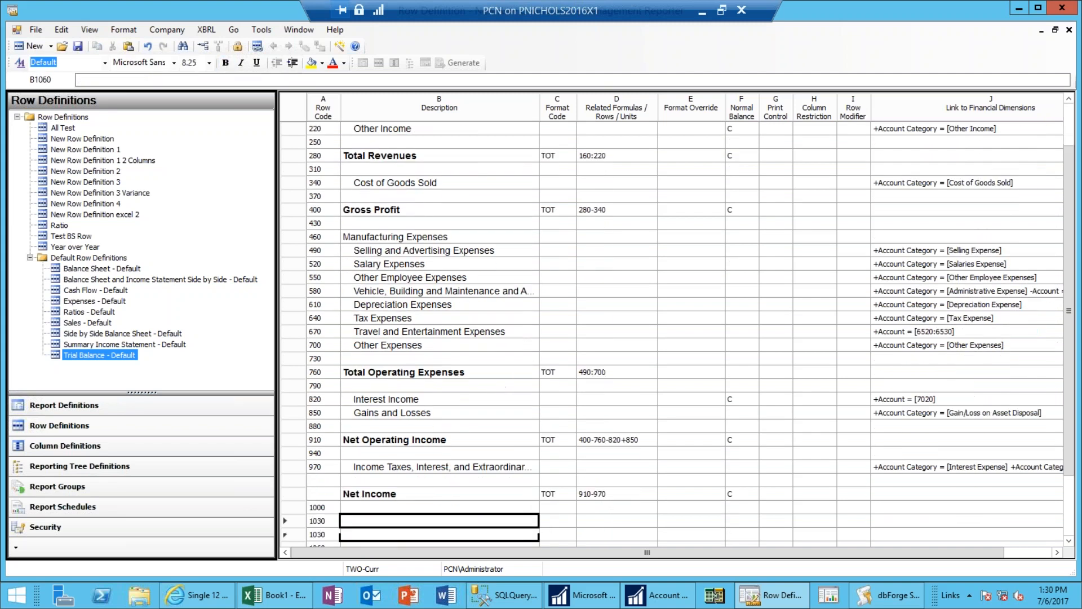
pyautogui.press('Up')
pyautogui.press('Up')
pyautogui.press('Up')
pyautogui.press('Up')
pyautogui.press('Up')
pyautogui.press('Up')
pyautogui.press('Up')
pyautogui.press('Up')
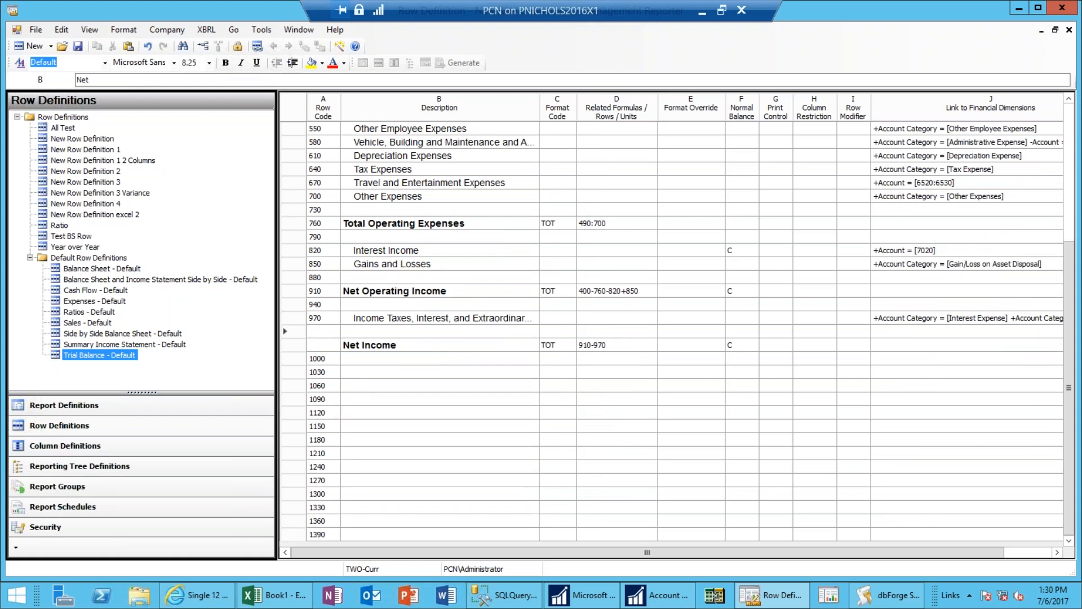
pyautogui.press('Down')
pyautogui.press('Left')
pyautogui.press('Down')
pyautogui.press('Right')
pyautogui.press('Up')
pyautogui.press('Left')
# - Insert a row above row 1180 in the empty area below Net Income
pyautogui.click(324, 440)
pyautogui.rightClick(327, 444)
pyautogui.click(285, 445)
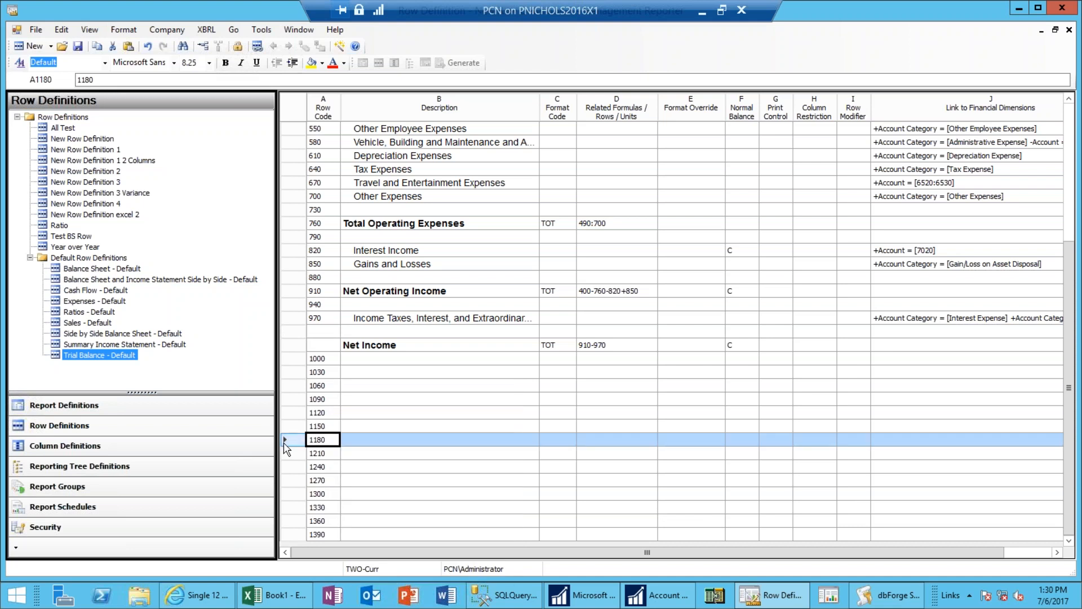
pyautogui.rightClick(286, 447)
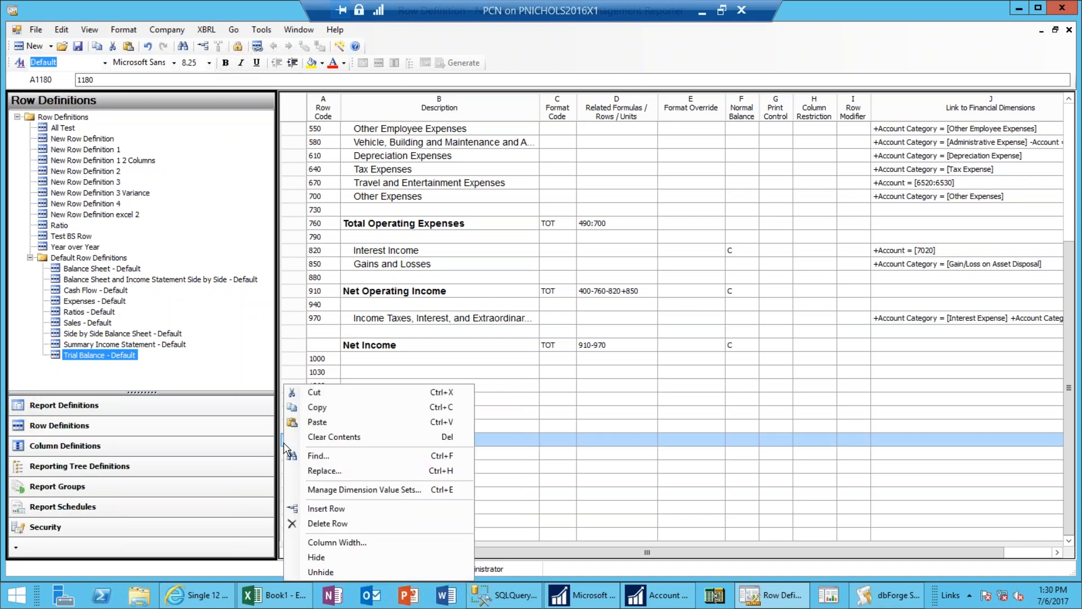
pyautogui.click(383, 511)
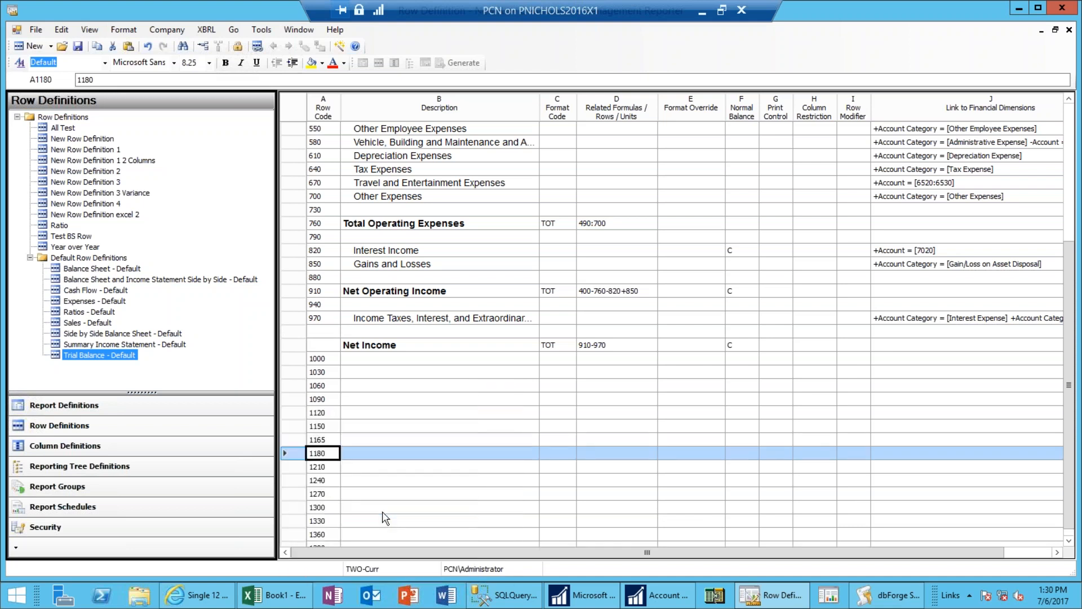
pyautogui.click(326, 441)
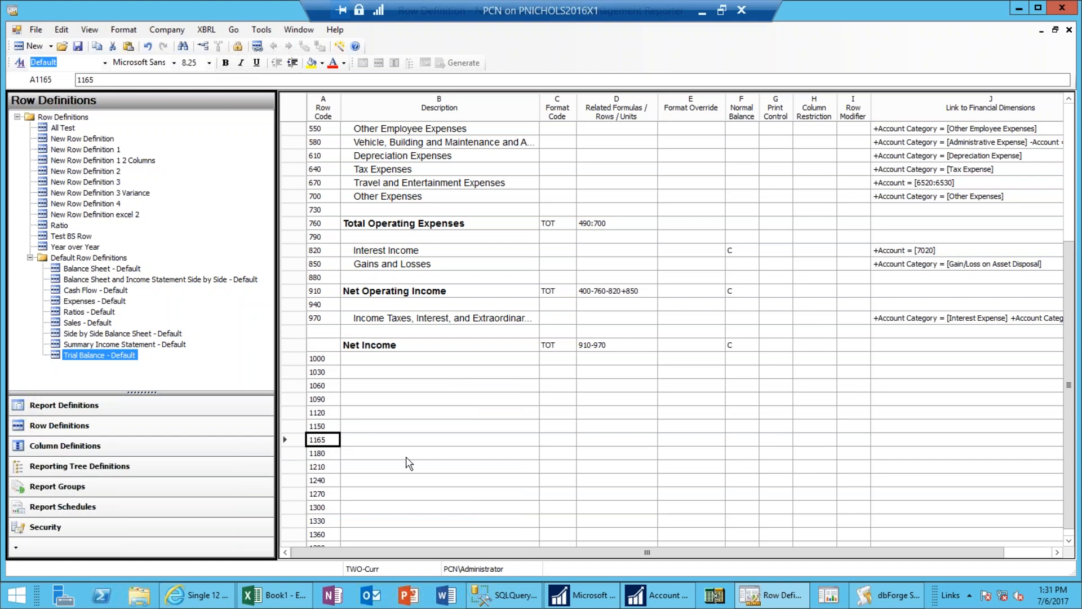
# - Insert another row above row 1165, between rows 1150 and 1165
pyautogui.click(288, 440)
pyautogui.rightClick(286, 440)
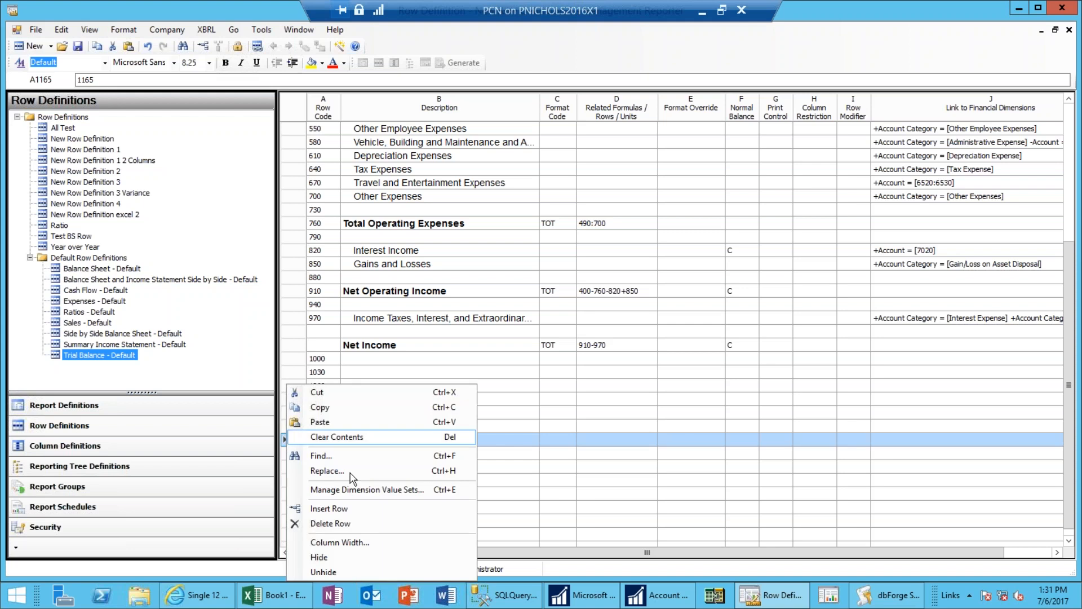
pyautogui.click(330, 509)
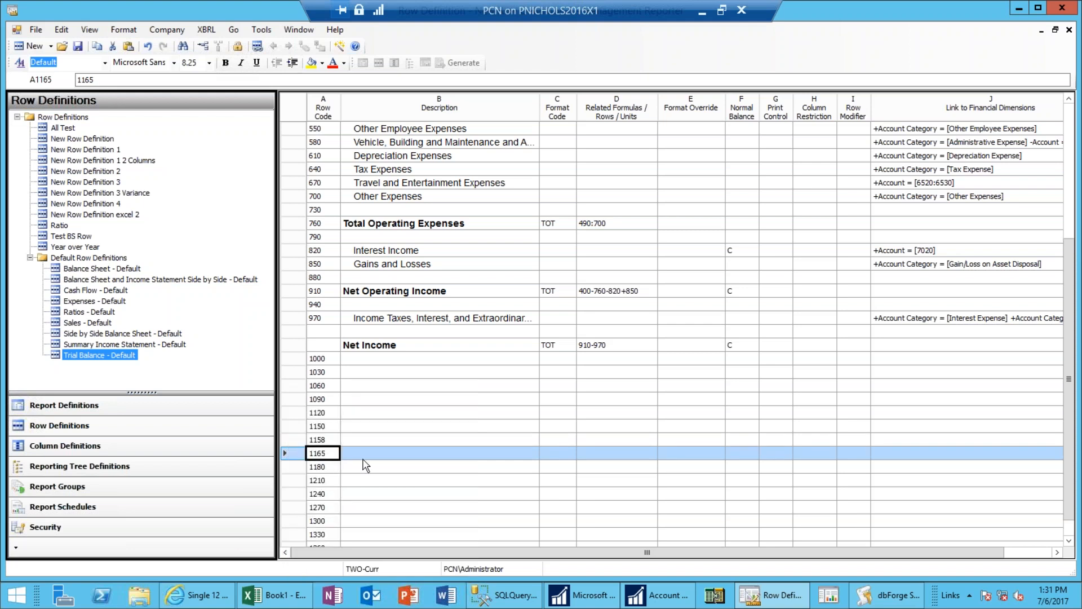
pyautogui.click(324, 443)
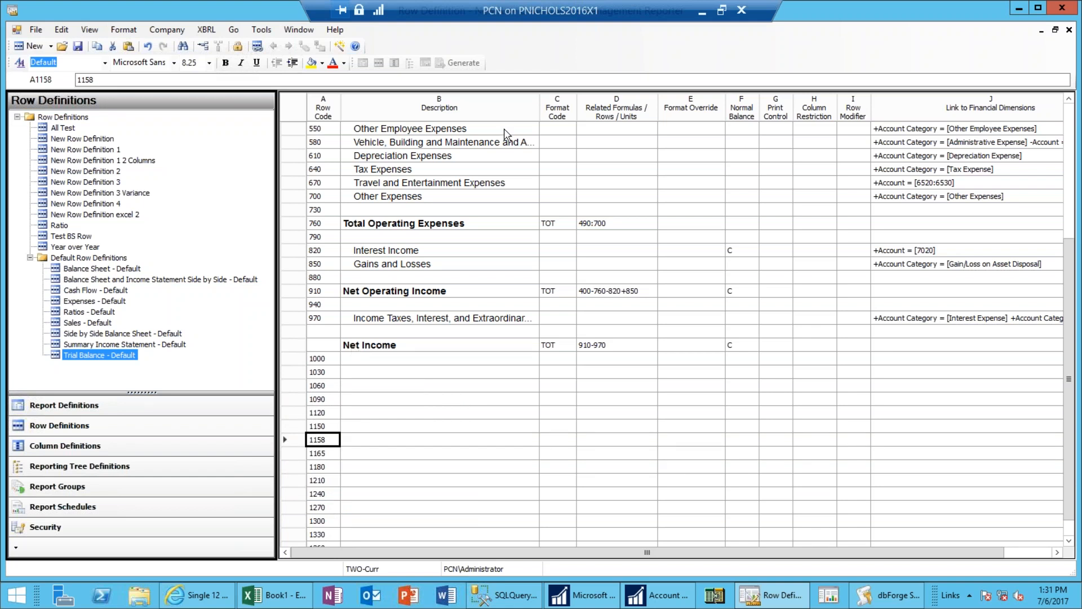
# - Renumber the rows starting at row code 100 in increments of 30
pyautogui.hotkey('ctrl', 'Home')
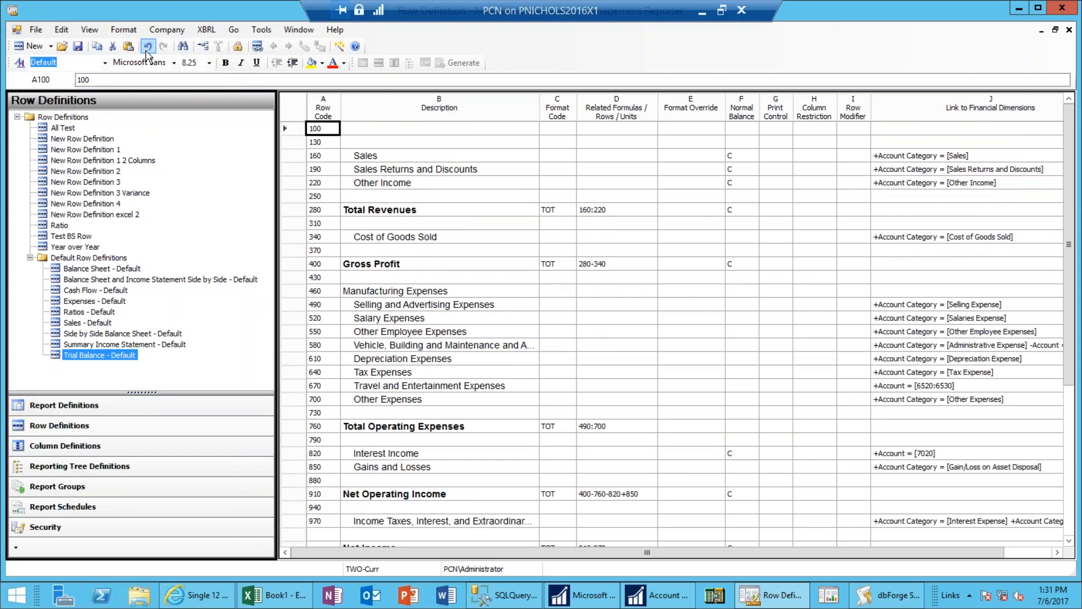
pyautogui.click(62, 30)
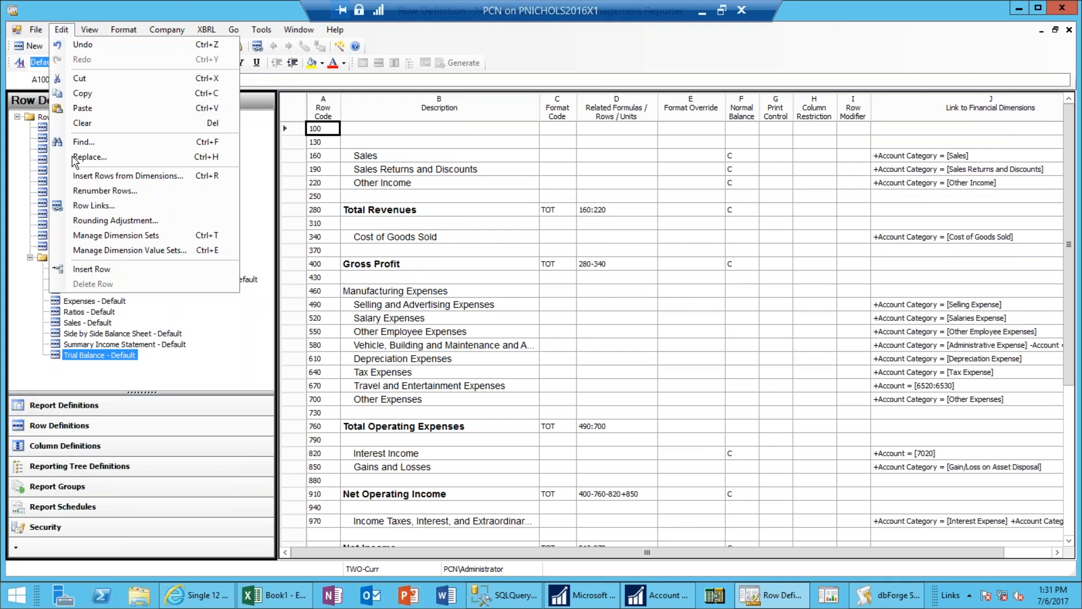
pyautogui.click(121, 191)
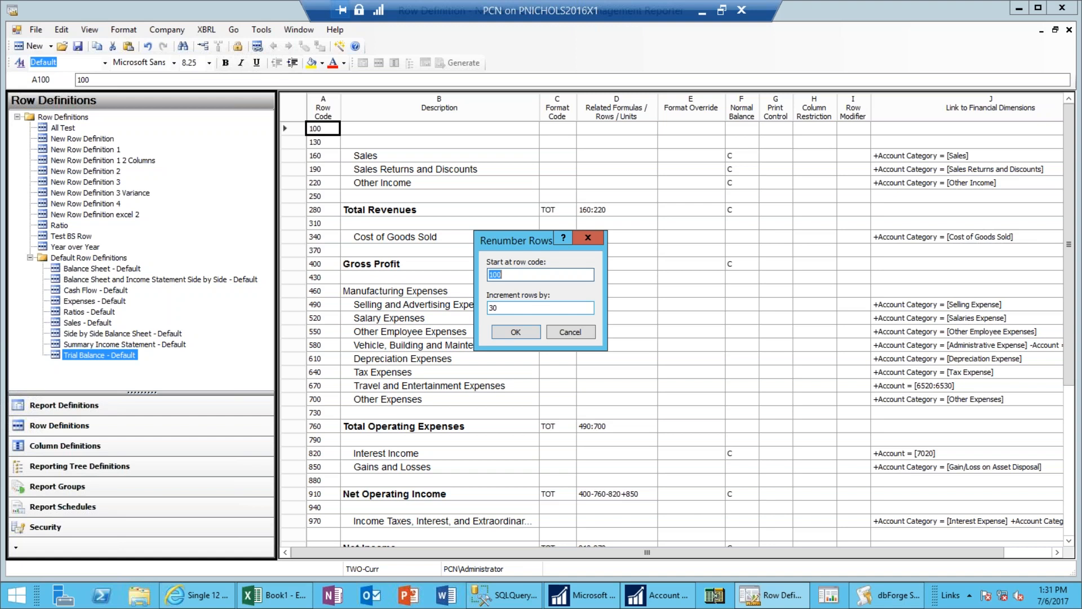
pyautogui.click(520, 330)
# - Examine the renumbered row codes and the total formulas around Net Operating Income and Net Income
pyautogui.click(402, 514)
pyautogui.press('Down')
pyautogui.press('Down')
pyautogui.press('Down')
pyautogui.press('Down')
pyautogui.press('Down')
pyautogui.press('Down')
pyautogui.press('Down')
pyautogui.press('Down')
pyautogui.press('Down')
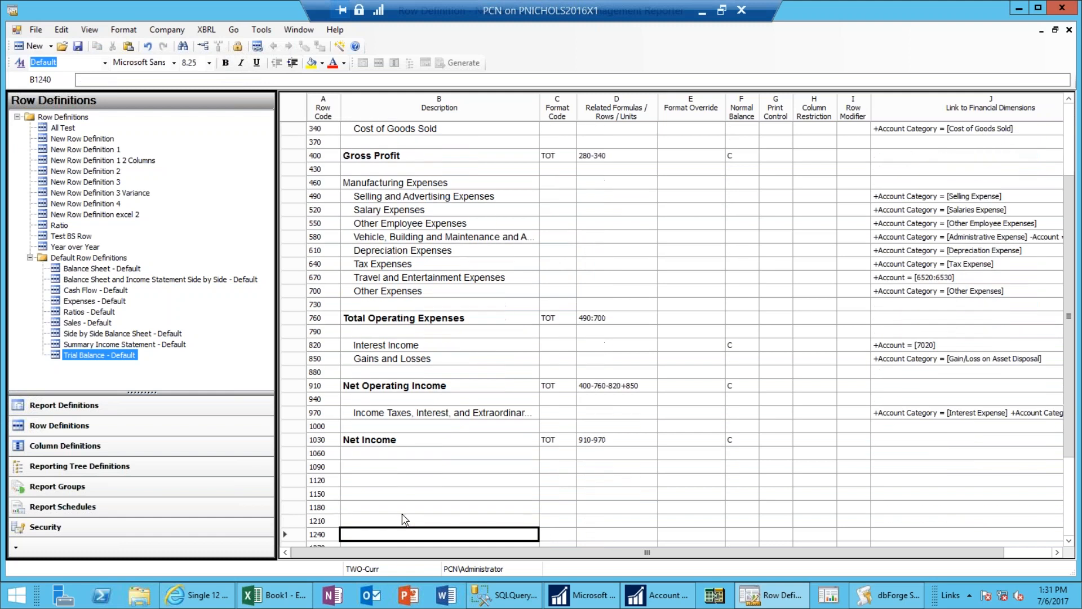
pyautogui.press('Up')
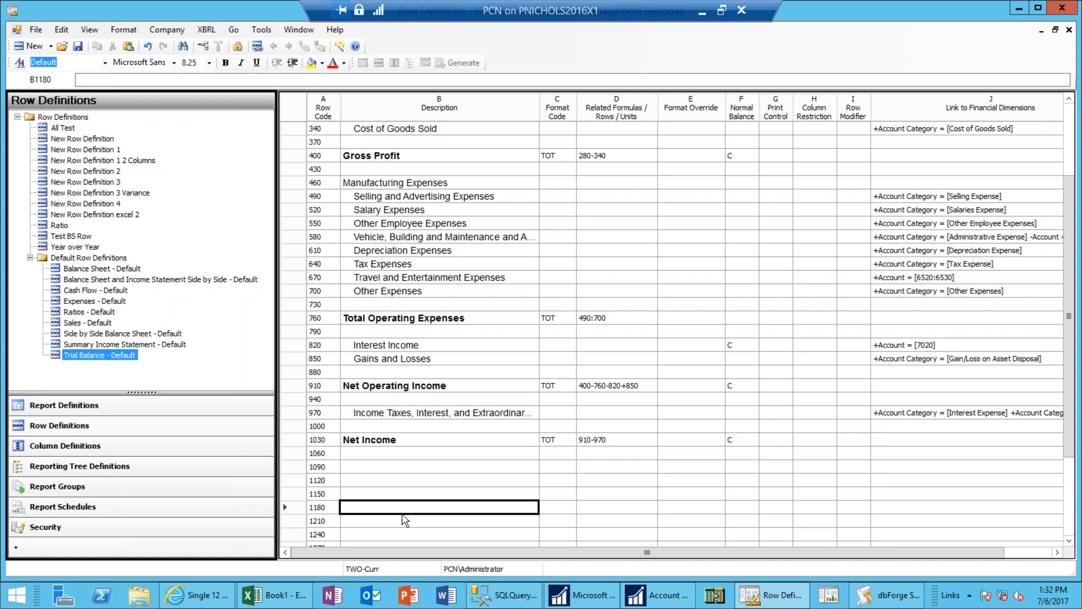
pyautogui.press('Up')
pyautogui.press('Up')
pyautogui.press('Up')
pyautogui.press('Up')
pyautogui.press('Up')
pyautogui.press('Up')
pyautogui.press('Up')
pyautogui.press('Up')
pyautogui.press('Up')
pyautogui.press('Up')
pyautogui.press('Up')
pyautogui.press('Up')
pyautogui.press('Up')
pyautogui.press('Up')
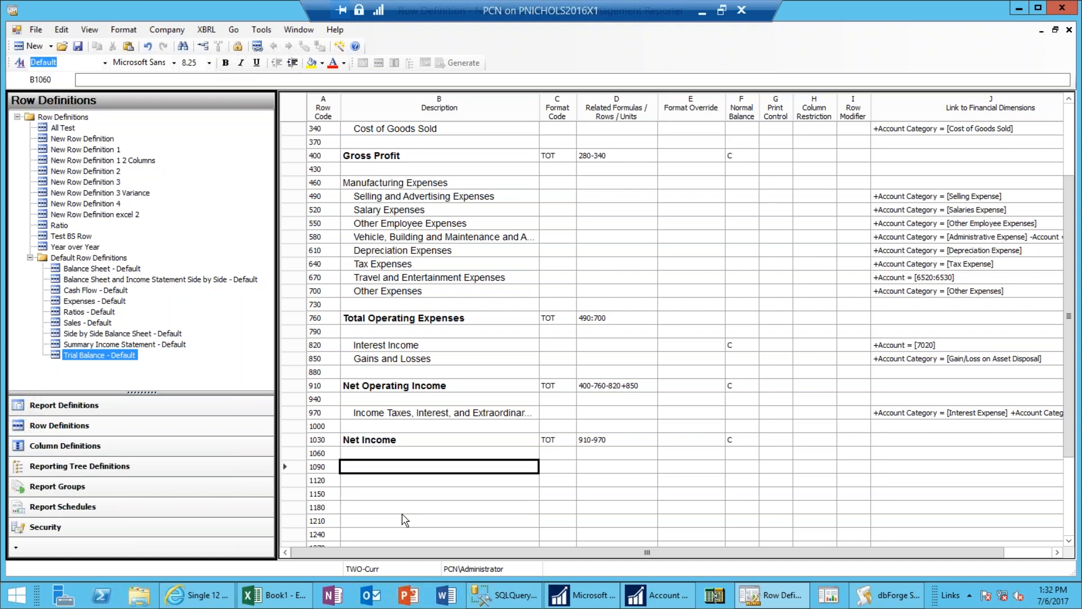
pyautogui.press('Down')
pyautogui.press('Down')
pyautogui.press('Down')
pyautogui.press('Down')
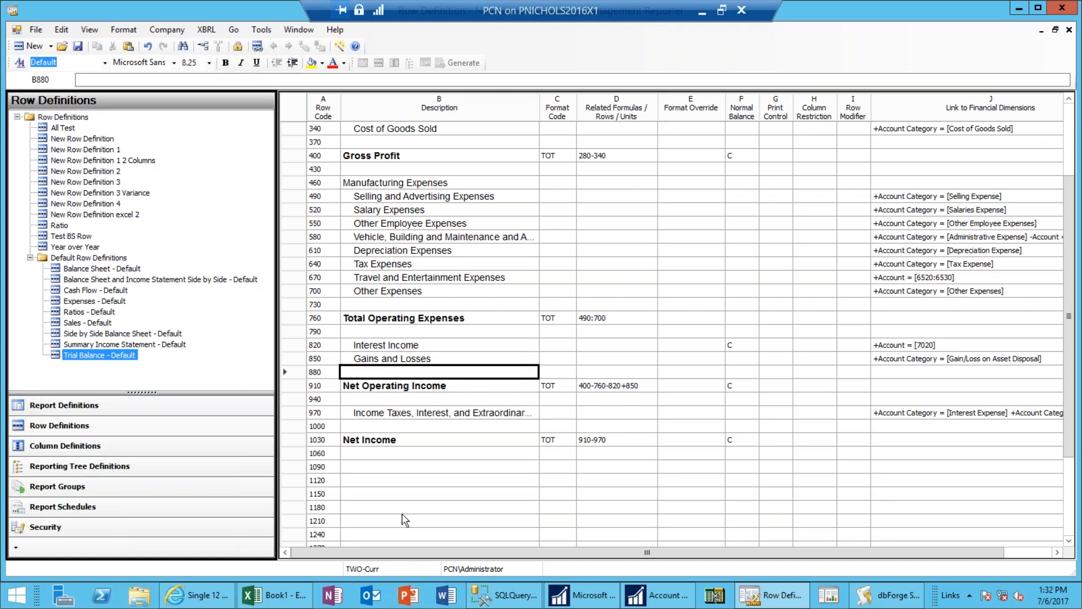
# - Change the related formula of the Net Operating Income row to 400-760+820-850
pyautogui.press('Down')
pyautogui.press('Right')
pyautogui.press('Right')
pyautogui.click(402, 513)
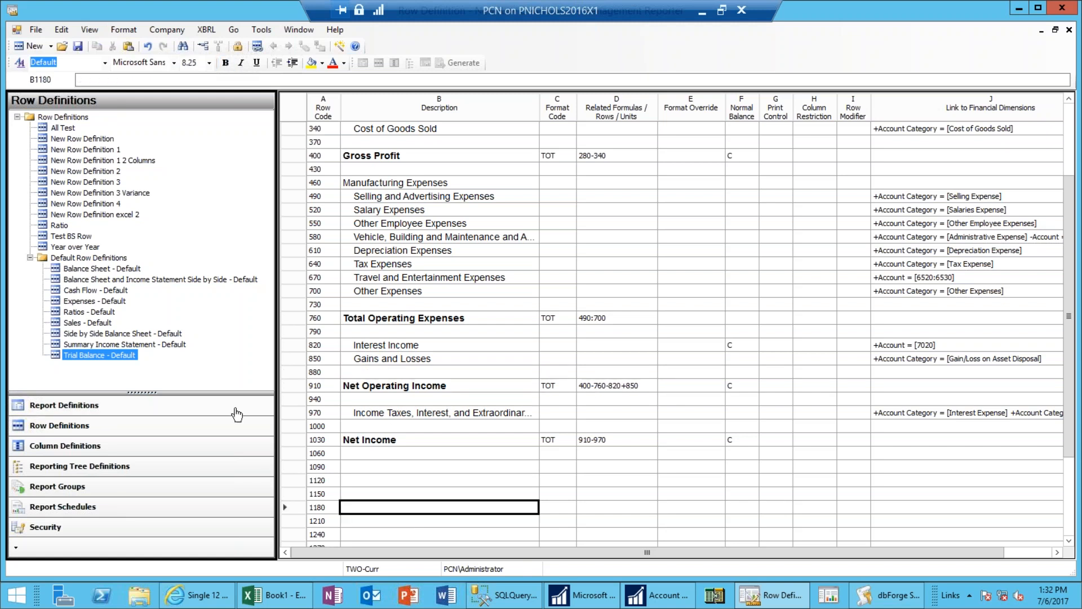
pyautogui.press('Up')
pyautogui.press('Up')
pyautogui.press('Up')
pyautogui.press('Up')
pyautogui.press('Up')
pyautogui.press('Up')
pyautogui.press('Up')
pyautogui.press('Up')
pyautogui.press('Up')
pyautogui.press('Right')
pyautogui.press('Right')
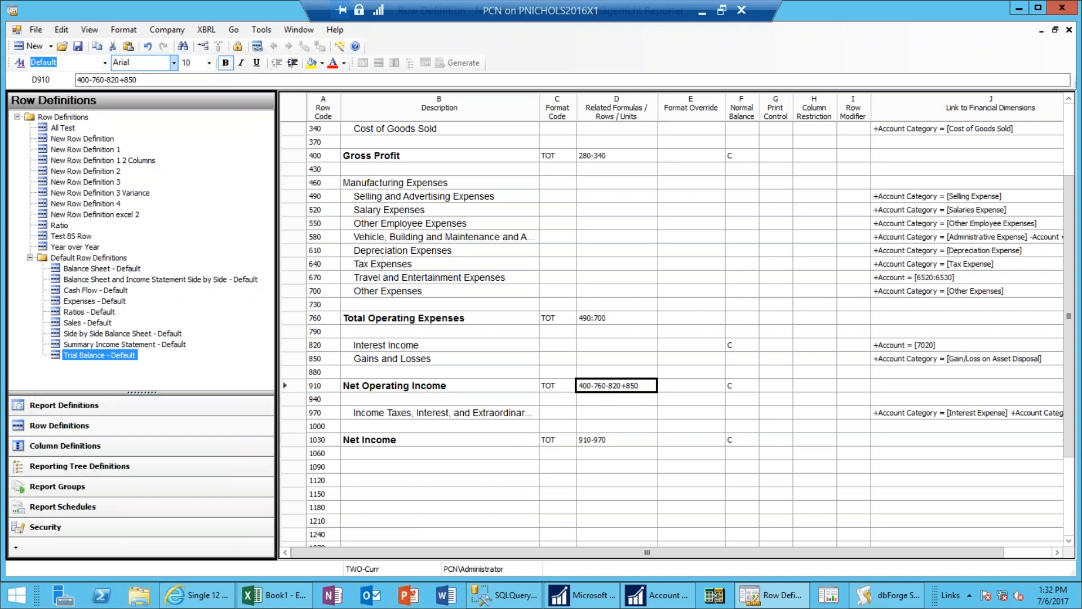
pyautogui.click(169, 80)
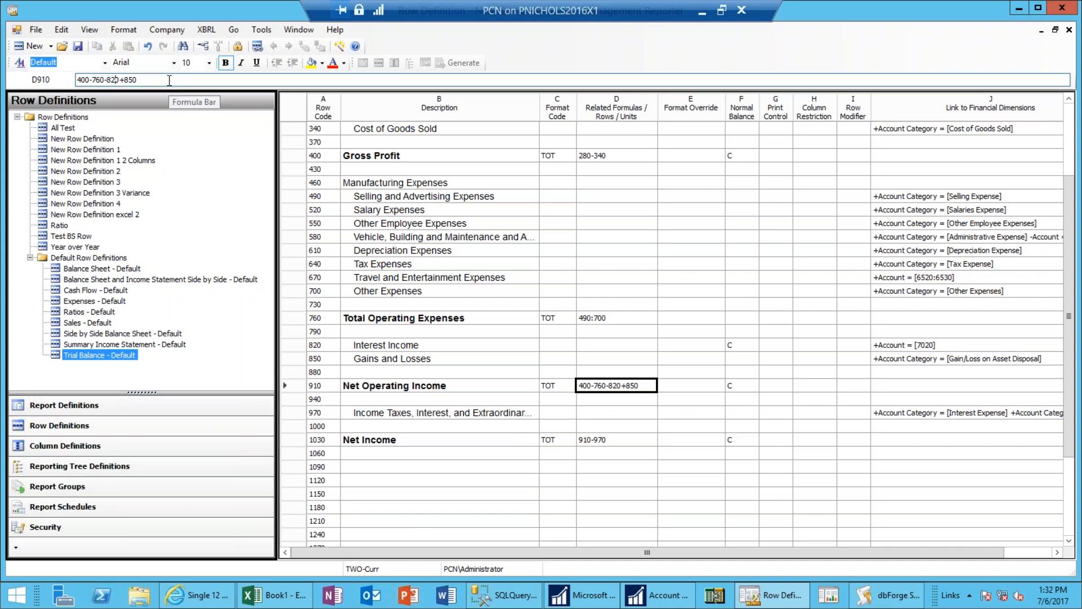
pyautogui.press('BackSpace')
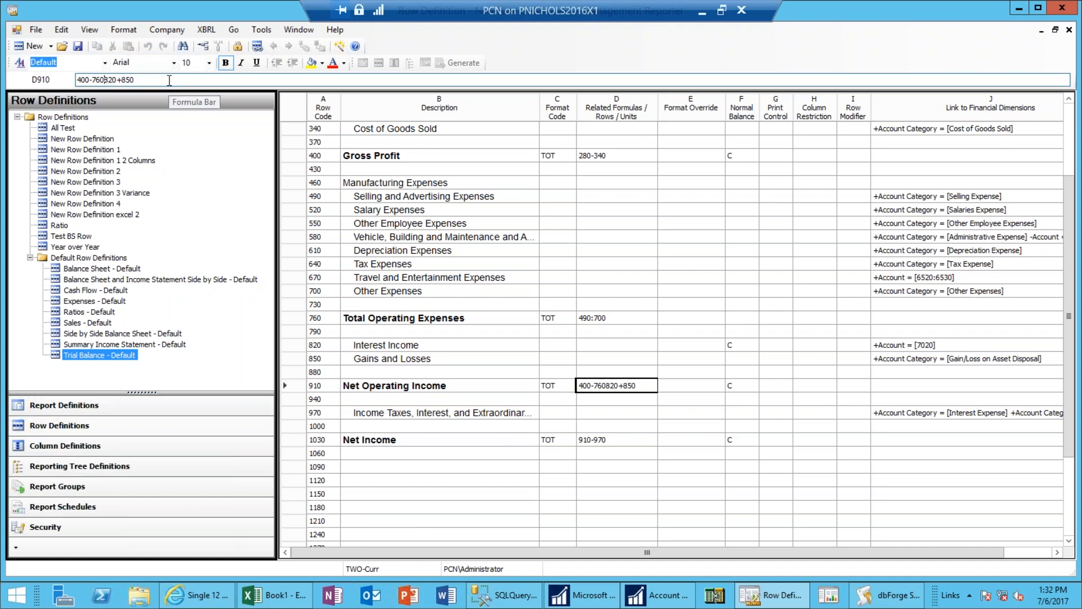
pyautogui.write('+')
pyautogui.press('Right')
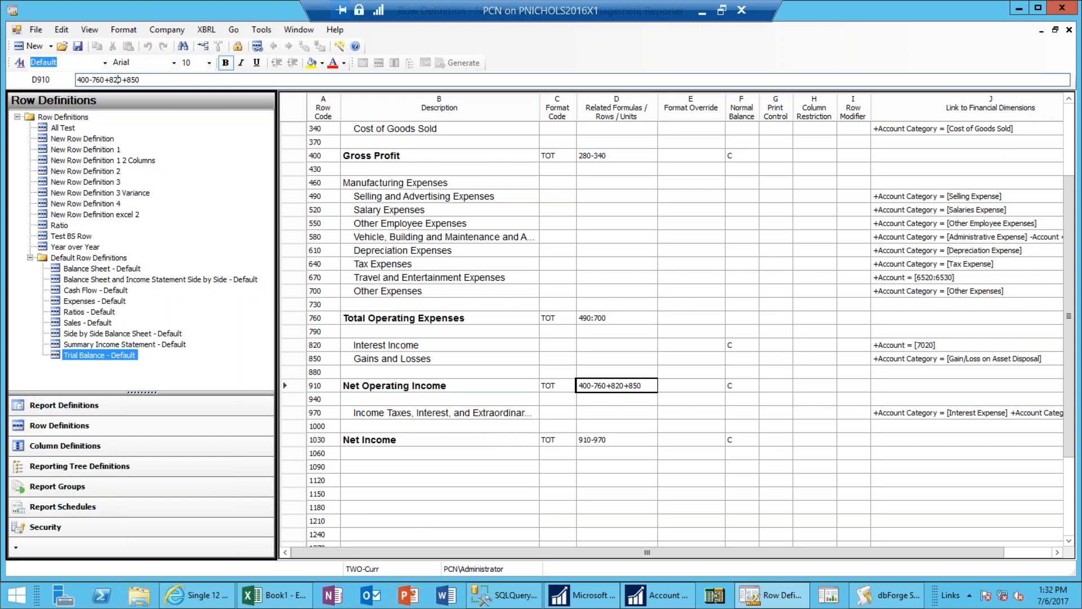
pyautogui.press('Delete')
pyautogui.write('-')
pyautogui.press('Return')
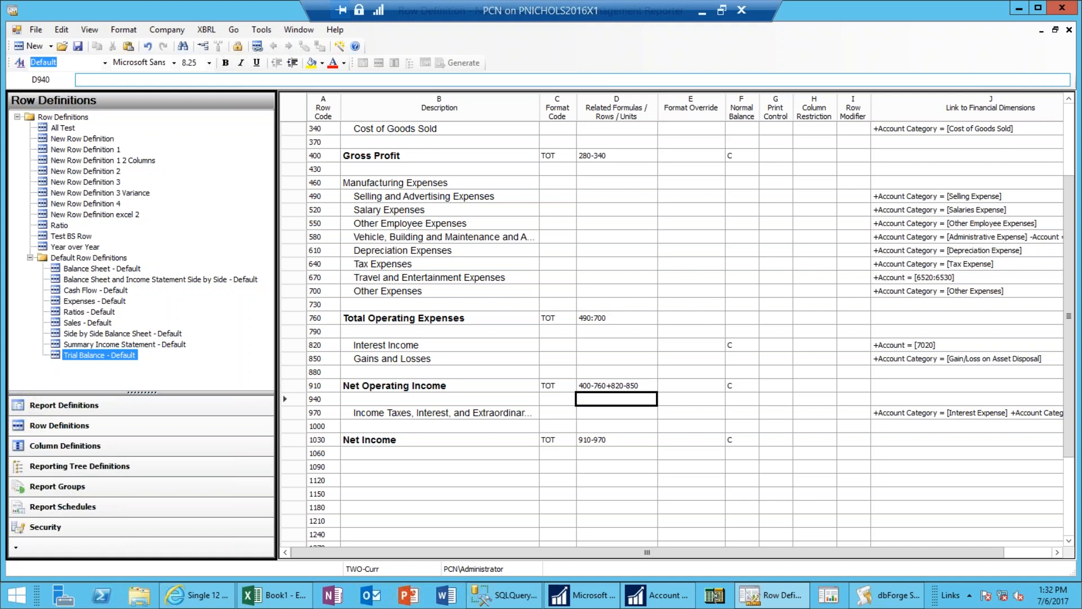
# - Set the format code of row 250, above Total Revenues, to --- (Underscore amounts)
pyautogui.click(616, 385)
pyautogui.press('Up')
pyautogui.press('Up')
pyautogui.press('Up')
pyautogui.press('Up')
pyautogui.press('Up')
pyautogui.press('Up')
pyautogui.press('Up')
pyautogui.press('Up')
pyautogui.press('Up')
pyautogui.press('Up')
pyautogui.press('Up')
pyautogui.press('Up')
pyautogui.press('Up')
pyautogui.press('Up')
pyautogui.press('Up')
pyautogui.press('Up')
pyautogui.press('Up')
pyautogui.press('Up')
pyautogui.press('Up')
pyautogui.press('Up')
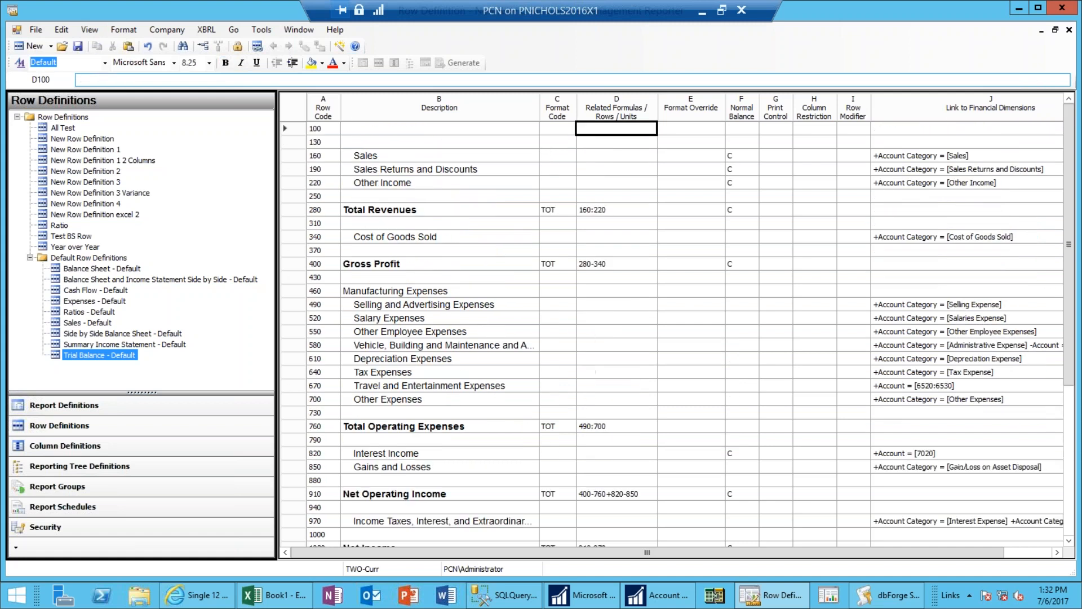
pyautogui.press('Down')
pyautogui.press('Down')
pyautogui.press('Down')
pyautogui.press('Down')
pyautogui.press('Down')
pyautogui.press('Left')
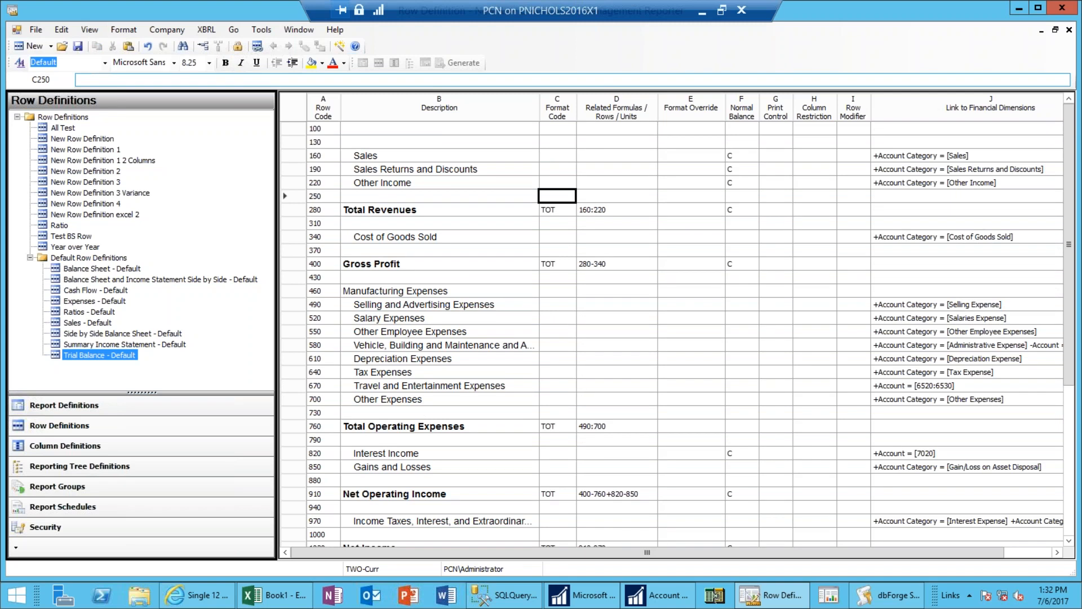
pyautogui.click(562, 200)
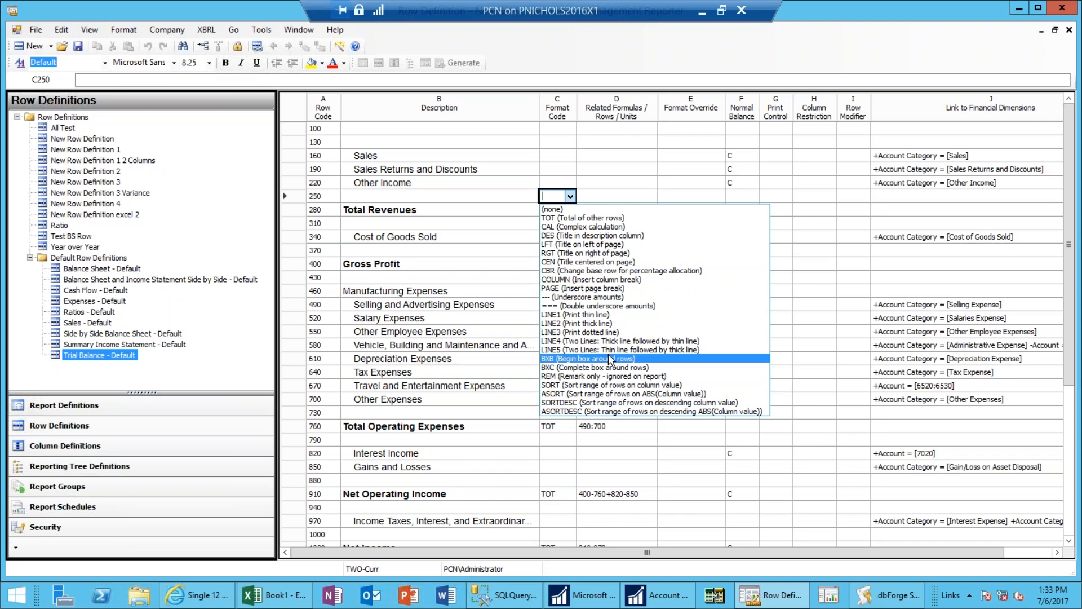
pyautogui.click(544, 300)
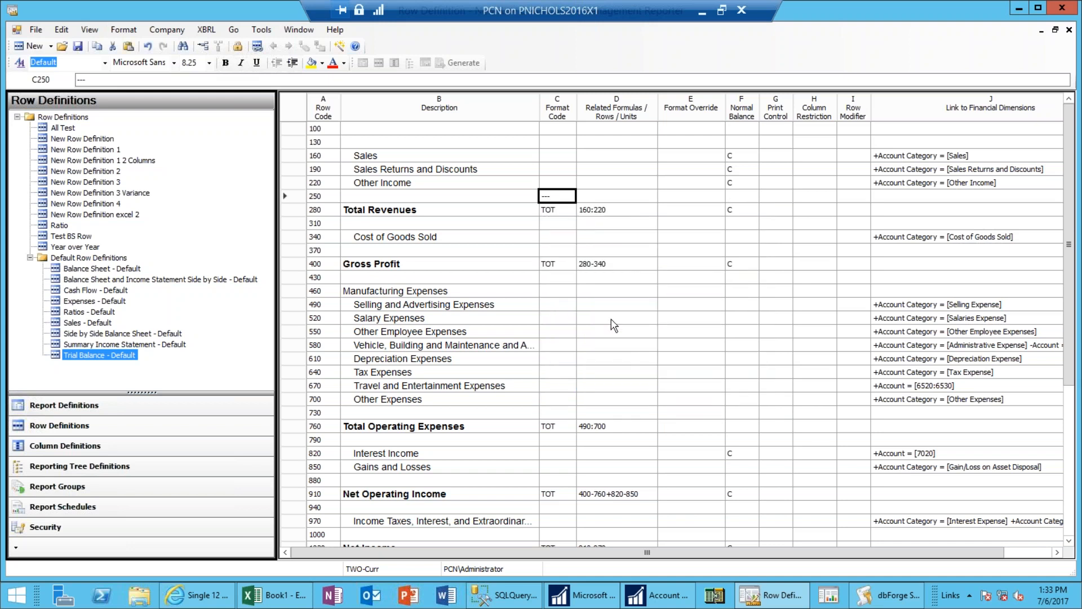
# - Enter the format code --- in row 370, above Gross Profit
pyautogui.press('Down')
pyautogui.press('Down')
pyautogui.press('Down')
pyautogui.press('Down')
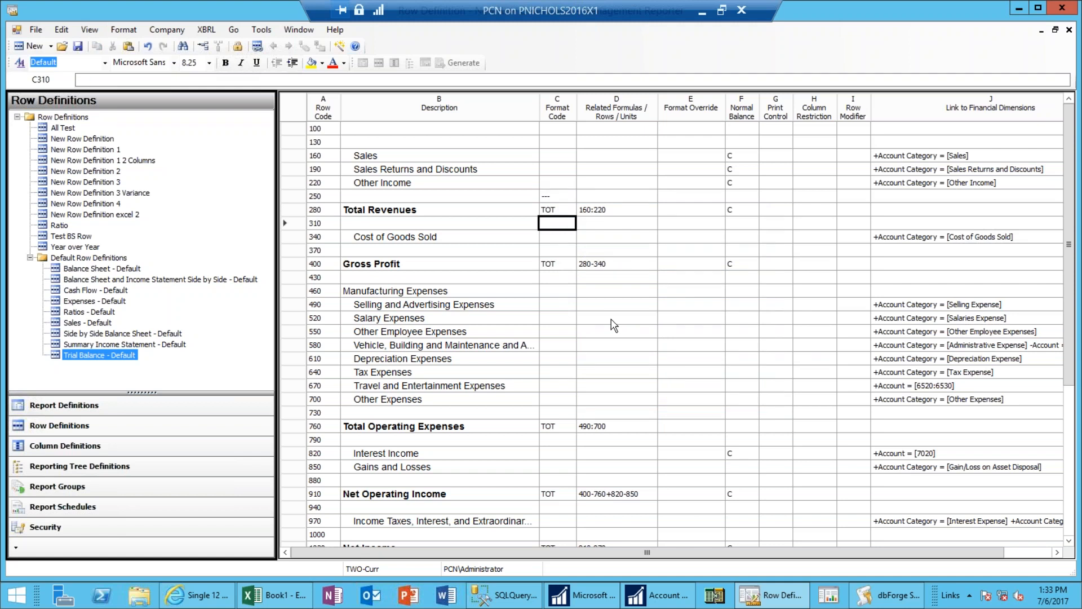
pyautogui.write('---')
# - Enter the format code --- in row 730, above Total Operating Expenses
pyautogui.press('Down')
pyautogui.press('Down')
pyautogui.press('Down')
pyautogui.press('Down')
pyautogui.press('Down')
pyautogui.press('Down')
pyautogui.press('Down')
pyautogui.press('Down')
pyautogui.press('Down')
pyautogui.press('Down')
pyautogui.press('Down')
pyautogui.press('Down')
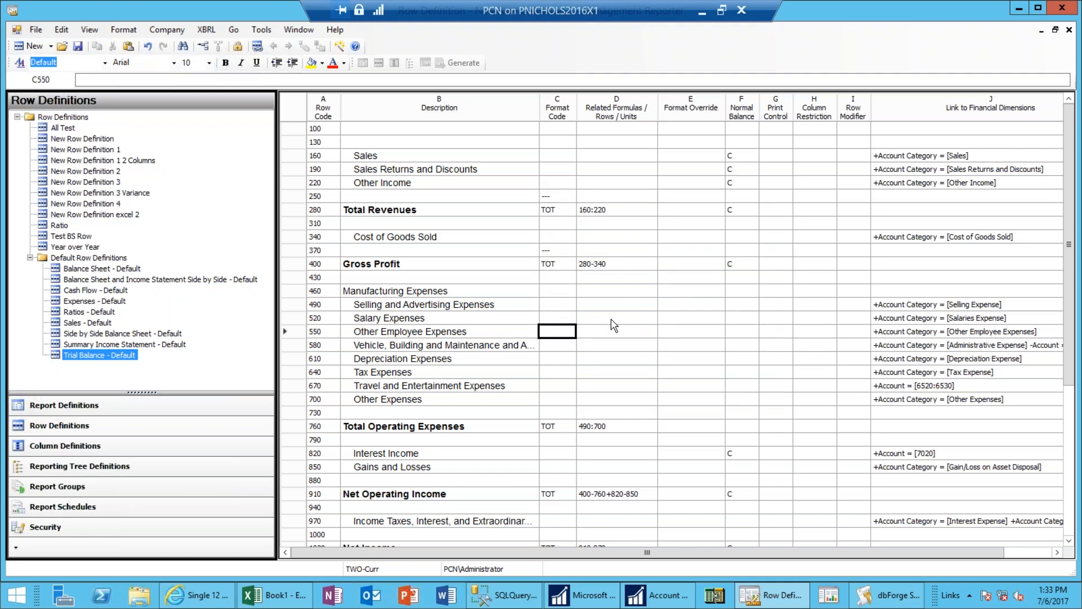
pyautogui.write('---')
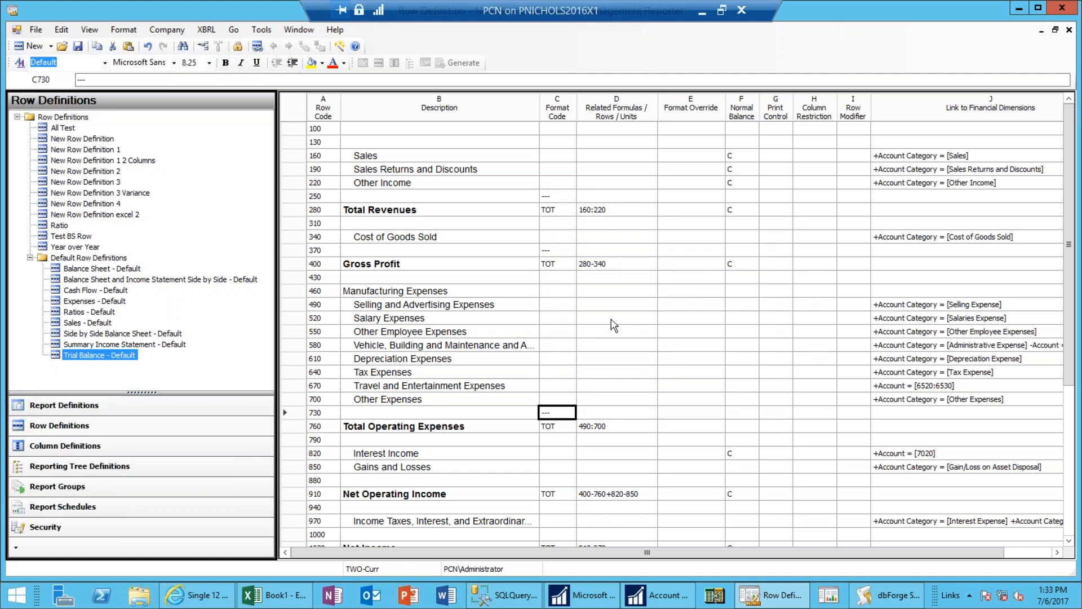
# - Enter the format code --- in row 880, above Net Operating Income
pyautogui.press('Down')
pyautogui.press('Down')
pyautogui.press('Down')
pyautogui.press('Down')
pyautogui.press('Down')
pyautogui.write('---')
# - Set the format code of row 1000, above Net Income, to === (Double underscore amounts)
pyautogui.press('Down')
pyautogui.press('Down')
pyautogui.press('Down')
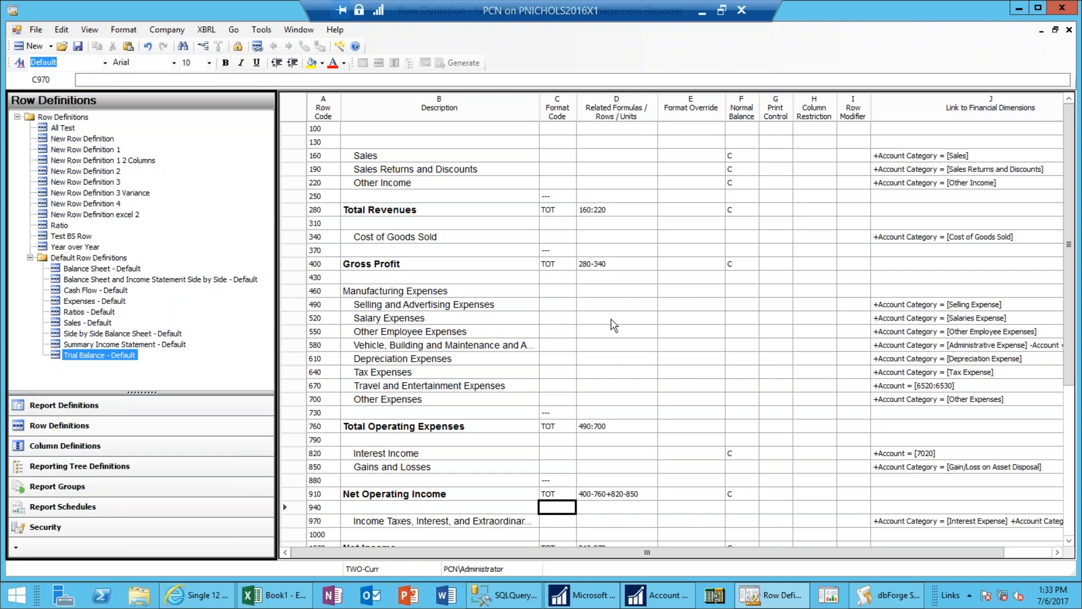
pyautogui.press('Down')
pyautogui.press('Down')
pyautogui.press('Down')
pyautogui.press('Down')
pyautogui.press('Down')
pyautogui.press('Down')
pyautogui.press('Down')
pyautogui.press('Down')
pyautogui.press('Down')
pyautogui.press('Down')
pyautogui.press('Down')
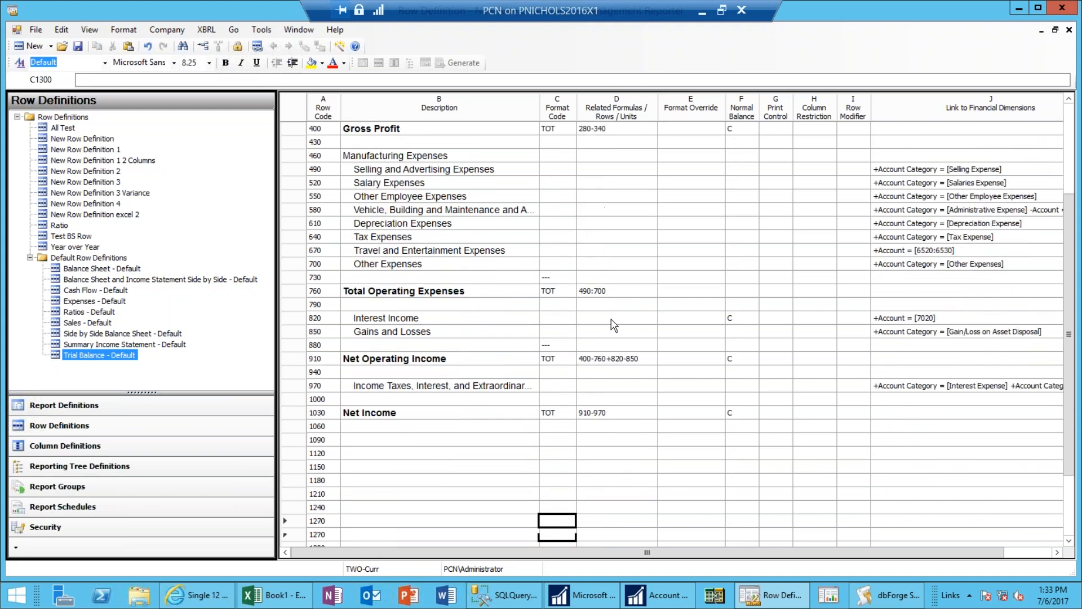
pyautogui.press('Down')
pyautogui.press('Down')
pyautogui.press('Down')
pyautogui.press('Down')
pyautogui.press('Down')
pyautogui.press('Down')
pyautogui.press('Down')
pyautogui.press('Down')
pyautogui.press('Down')
pyautogui.press('Down')
pyautogui.press('Down')
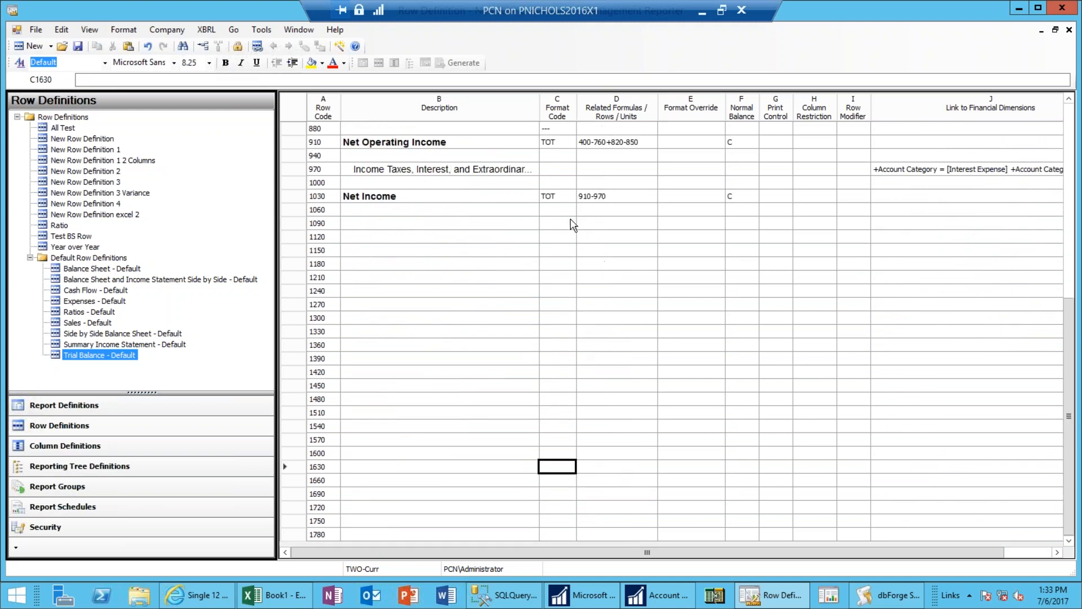
pyautogui.click(549, 186)
pyautogui.click(551, 185)
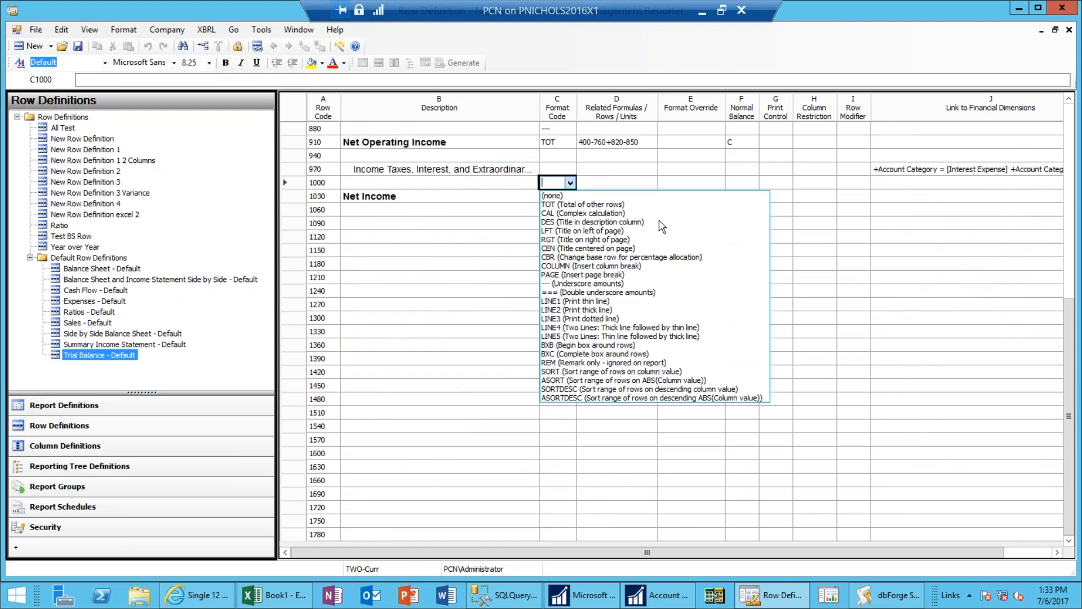
pyautogui.click(599, 294)
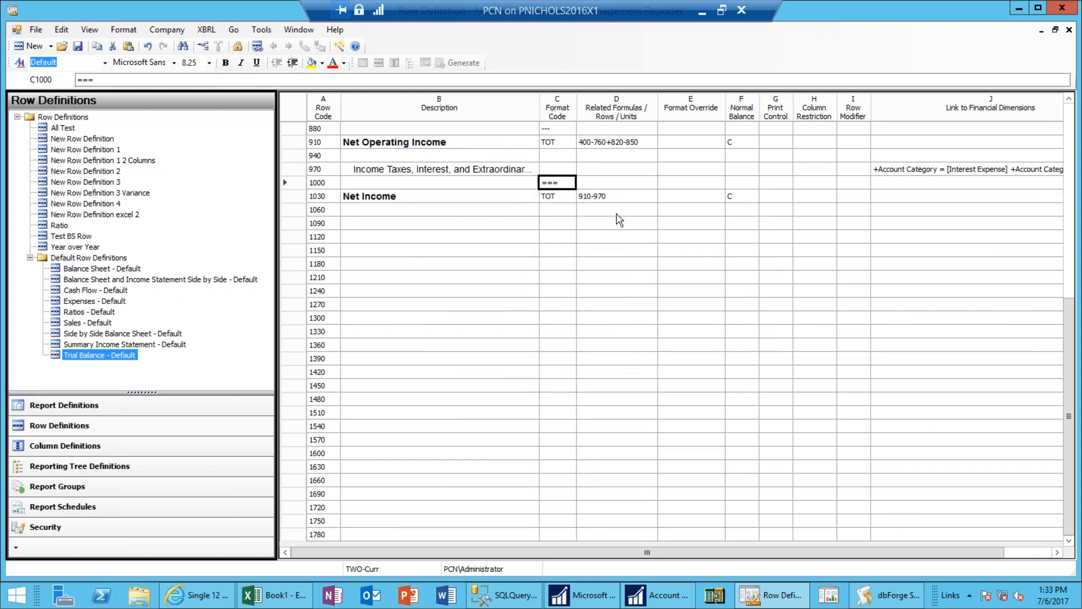
# - Relate the underscore in row 250 to Total Revenues by entering 280 as its related row
pyautogui.click(615, 186)
pyautogui.press('Up')
pyautogui.press('Up')
pyautogui.press('Up')
pyautogui.press('Up')
pyautogui.press('Up')
pyautogui.press('Up')
pyautogui.press('Up')
pyautogui.press('Up')
pyautogui.press('Up')
pyautogui.press('Up')
pyautogui.press('Up')
pyautogui.press('Up')
pyautogui.press('Up')
pyautogui.press('Up')
pyautogui.press('Up')
pyautogui.press('Up')
pyautogui.press('Up')
pyautogui.press('Up')
pyautogui.press('Up')
pyautogui.press('Up')
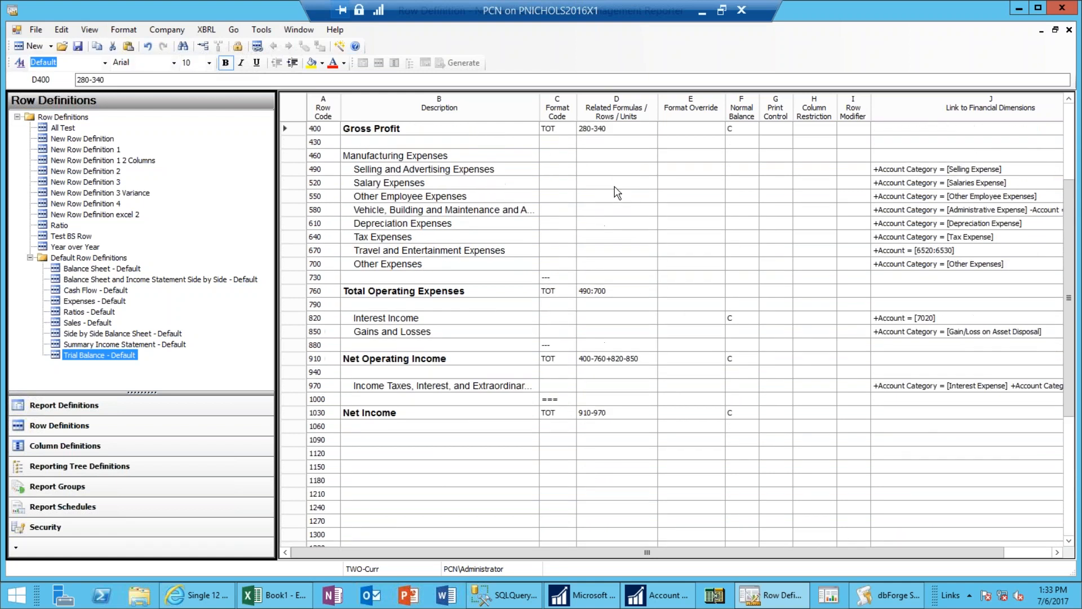
pyautogui.press('Up')
pyautogui.press('Up')
pyautogui.press('Up')
pyautogui.press('Up')
pyautogui.press('Up')
pyautogui.press('Up')
pyautogui.press('Up')
pyautogui.press('Up')
pyautogui.press('Up')
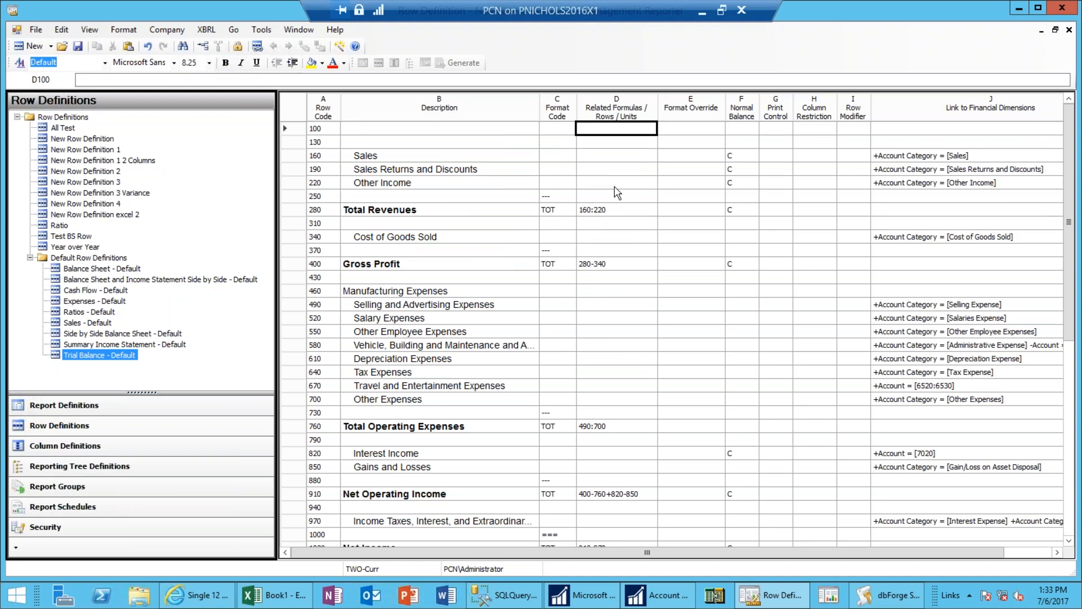
pyautogui.press('Down')
pyautogui.press('Down')
pyautogui.press('Down')
pyautogui.press('Down')
pyautogui.press('Down')
pyautogui.press('Down')
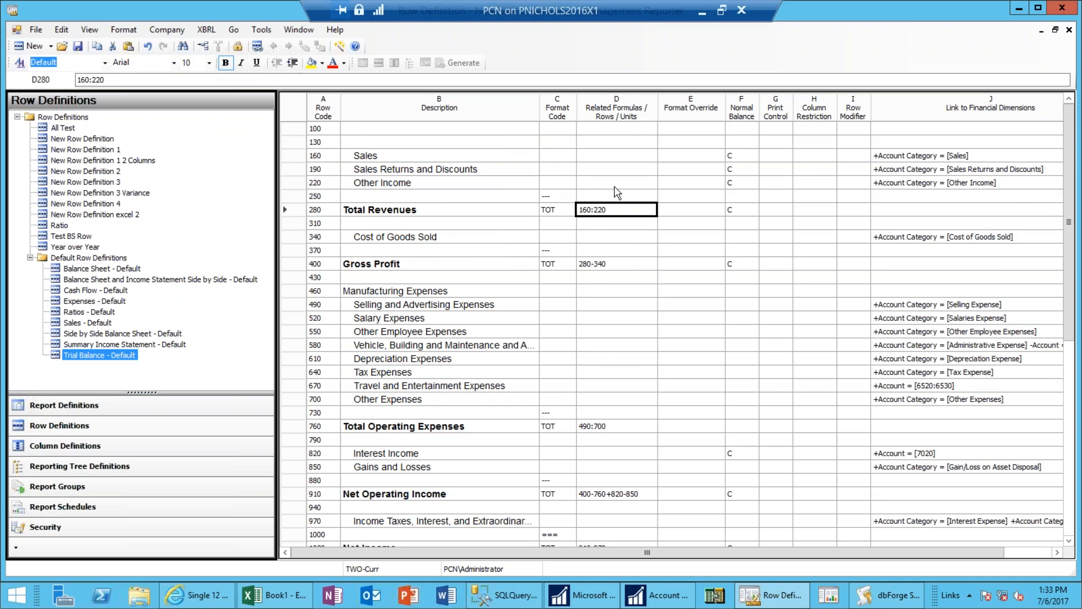
pyautogui.press('Up')
pyautogui.press('Left')
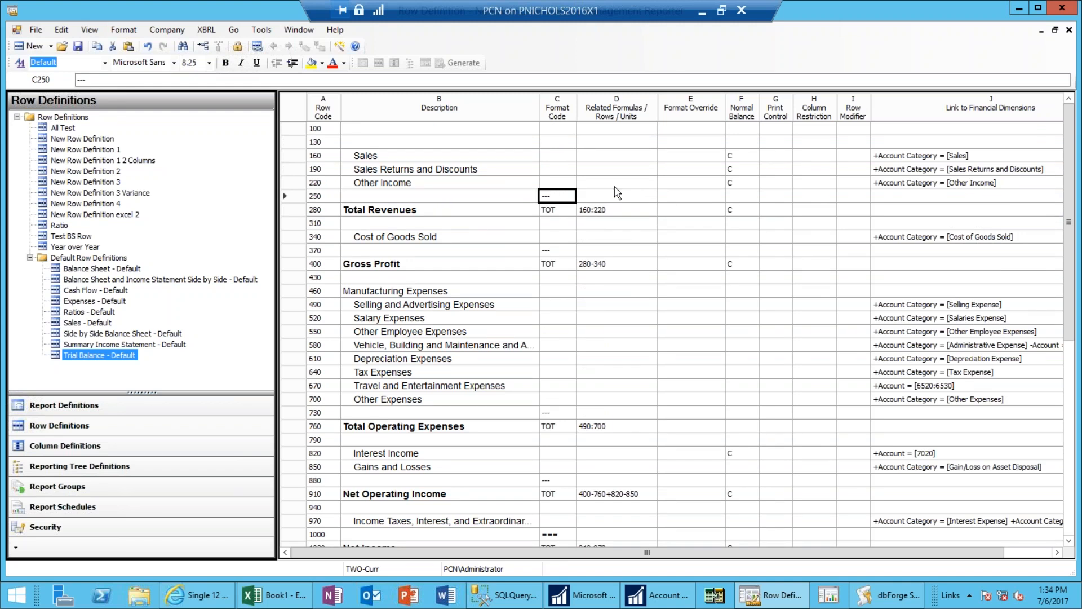
pyautogui.press('Down')
pyautogui.press('Left')
pyautogui.press('Left')
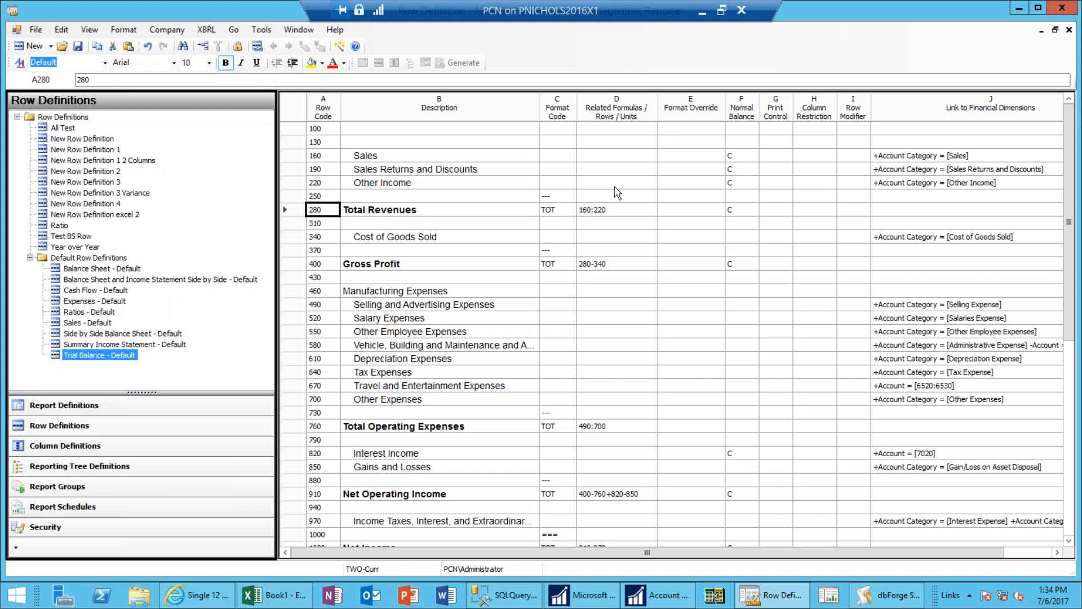
pyautogui.press('Right')
pyautogui.press('Right')
pyautogui.press('Right')
pyautogui.press('Up')
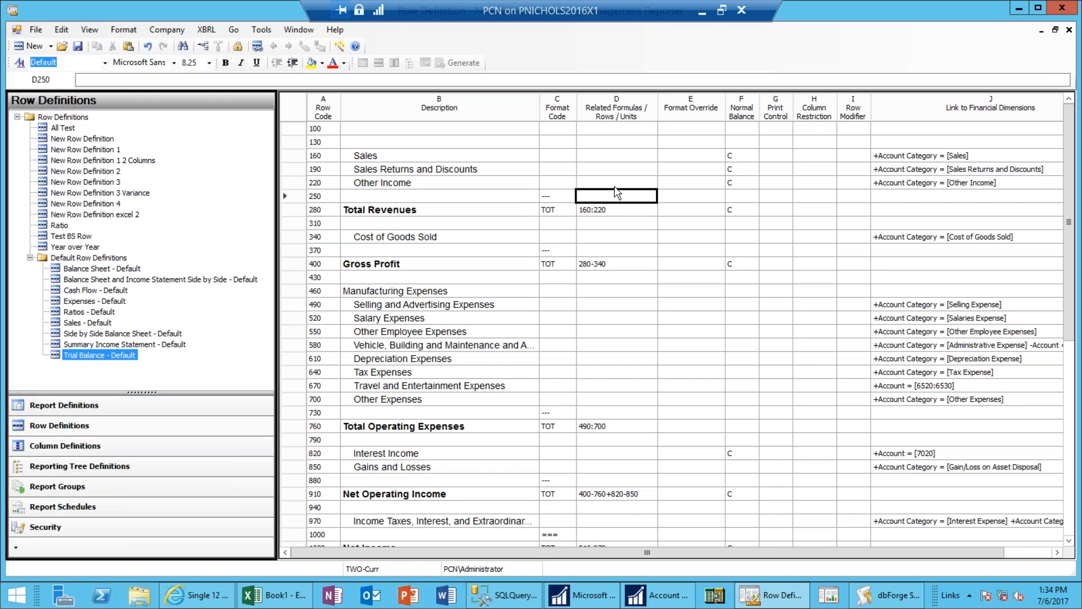
pyautogui.write('280')
pyautogui.press('Tab')
pyautogui.press('Left')
pyautogui.press('Down')
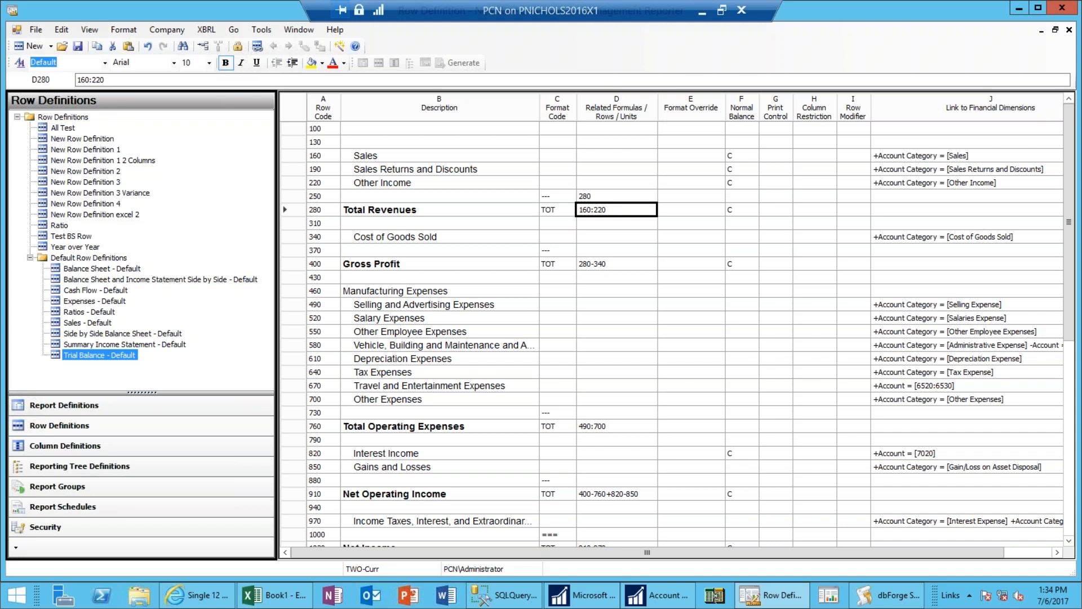
# - Relate the underscore in row 370 to Gross Profit by entering 400 as its related row
pyautogui.press('Up')
pyautogui.press('Left')
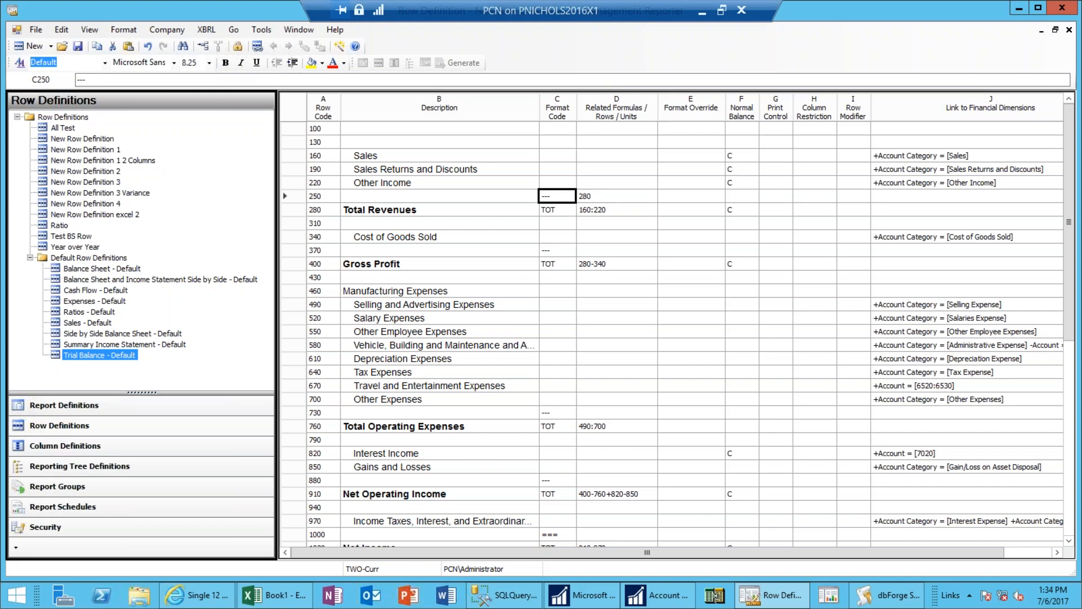
pyautogui.press('Down')
pyautogui.press('Down')
pyautogui.press('Down')
pyautogui.press('Down')
pyautogui.press('Down')
pyautogui.press('Left')
pyautogui.press('Left')
pyautogui.press('Right')
pyautogui.press('Right')
pyautogui.press('Right')
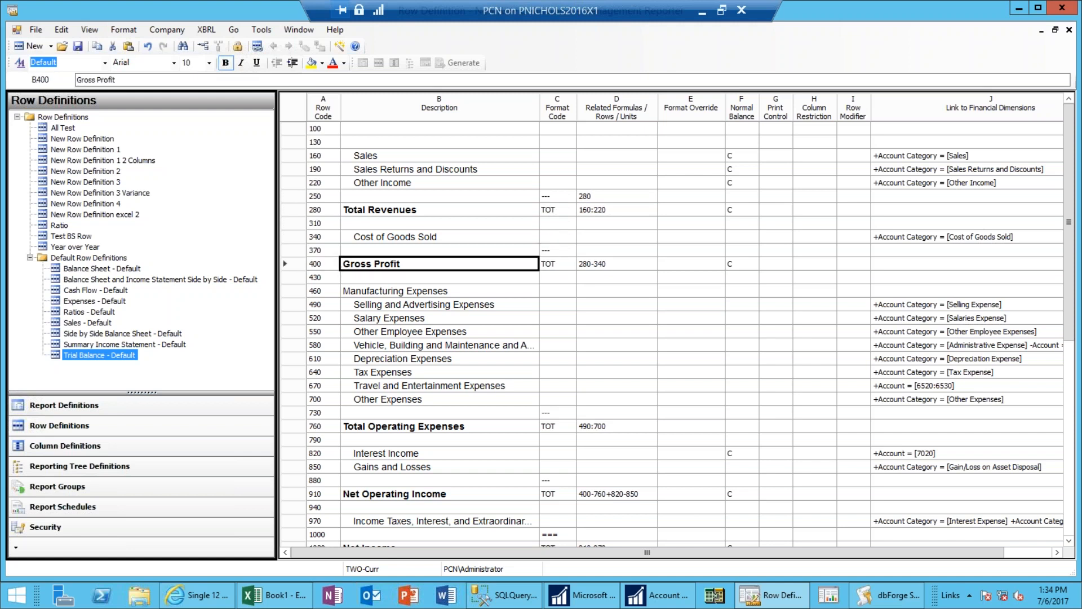
pyautogui.press('Up')
pyautogui.press('Left')
pyautogui.press('Right')
pyautogui.write('400')
pyautogui.press('Tab')
pyautogui.click(557, 250)
pyautogui.press('Right')
pyautogui.press('Down')
pyautogui.press('Up')
pyautogui.press('Left')
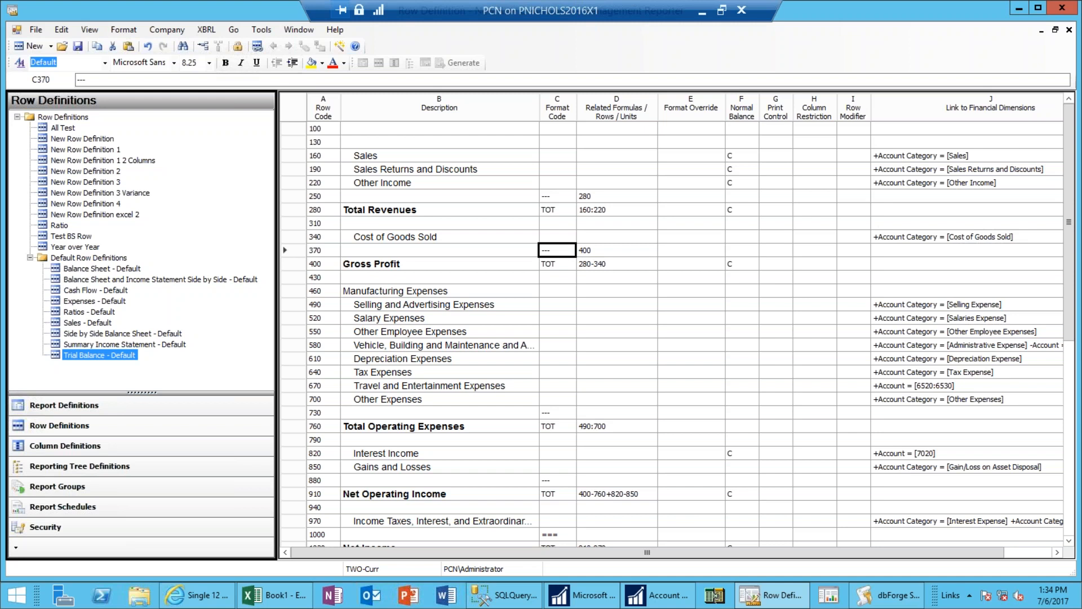
# - Relate the underscore in row 730 to Total Operating Expenses by entering 760 as its related row
pyautogui.press('Down')
pyautogui.press('Down')
pyautogui.press('Down')
pyautogui.press('Down')
pyautogui.press('Down')
pyautogui.press('Down')
pyautogui.press('Down')
pyautogui.press('Down')
pyautogui.press('Down')
pyautogui.press('Down')
pyautogui.press('Down')
pyautogui.press('Down')
pyautogui.press('Down')
pyautogui.press('Right')
pyautogui.press('Up')
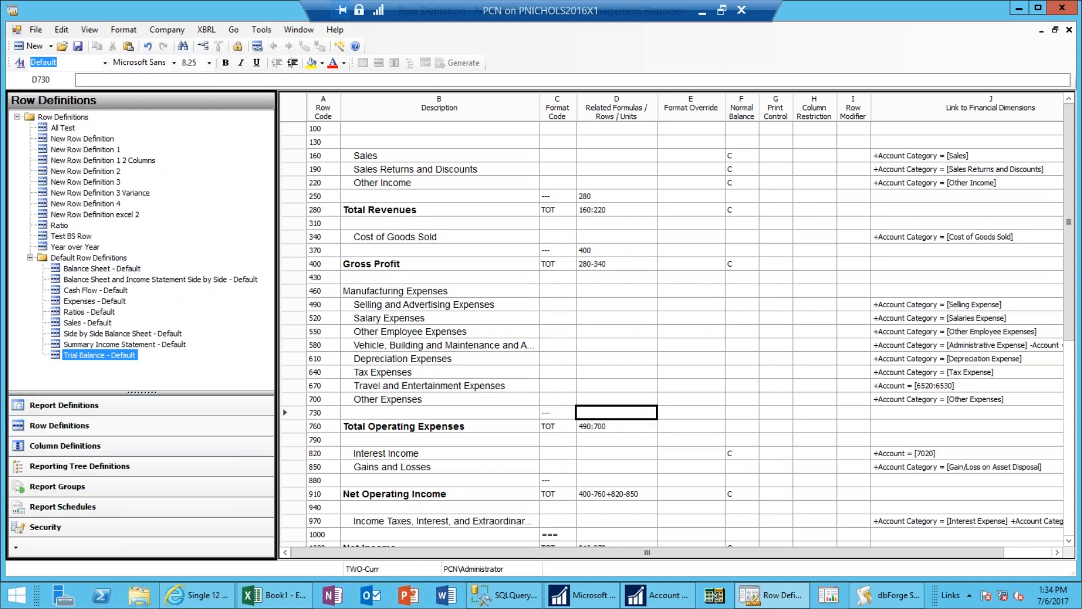
pyautogui.write('760')
# - Relate the underscore in row 880 to Net Operating Income by entering 910 as its related row
pyautogui.press('Down')
pyautogui.press('Down')
pyautogui.press('Down')
pyautogui.press('Down')
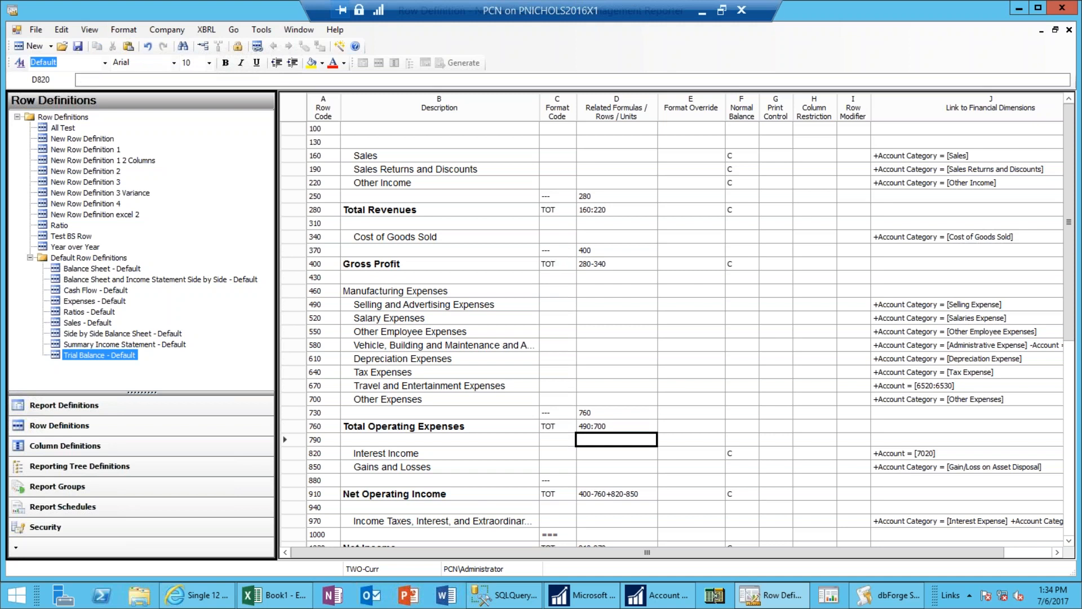
pyautogui.press('Down')
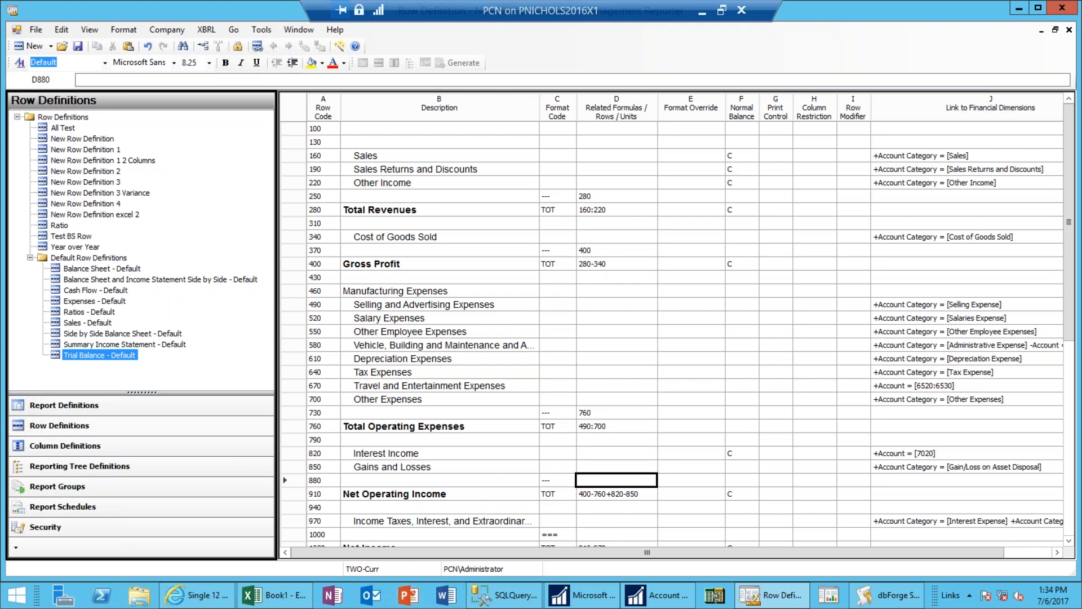
pyautogui.write('910')
pyautogui.press('Tab')
pyautogui.write('\\')
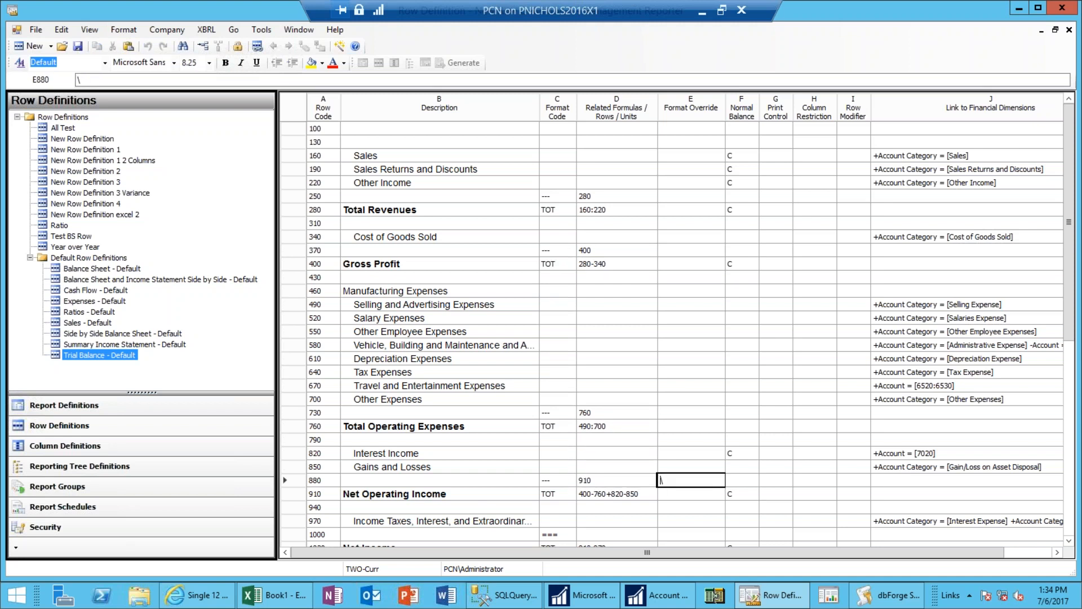
# - Relate the double underscore in row 1000 to Net Income by entering 1030 as its related row
pyautogui.press('Down')
pyautogui.press('Down')
pyautogui.press('Down')
pyautogui.press('Down')
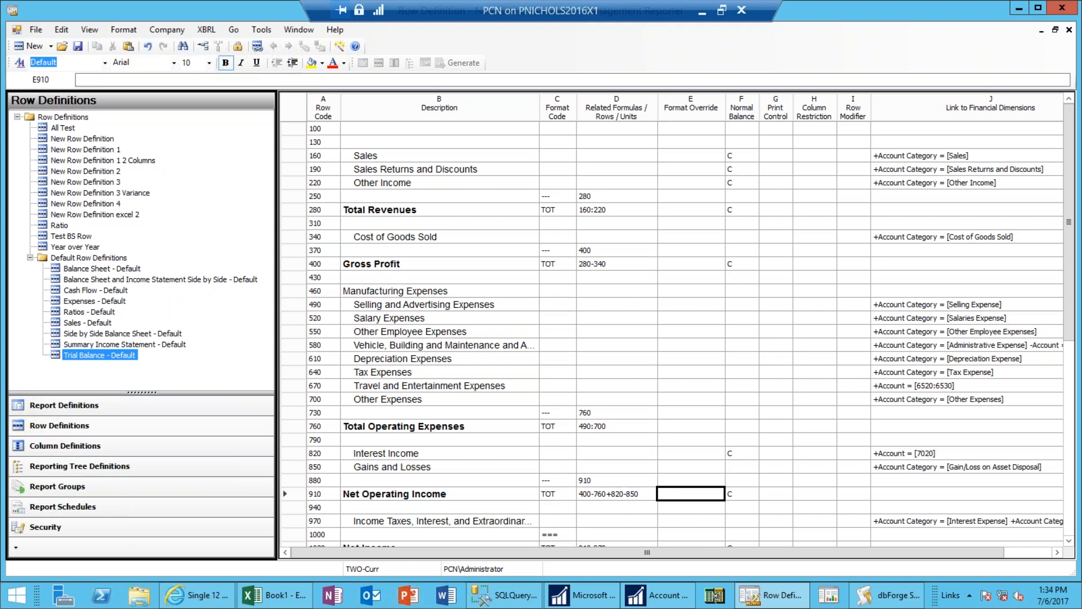
pyautogui.scroll(-3, 671, 327)
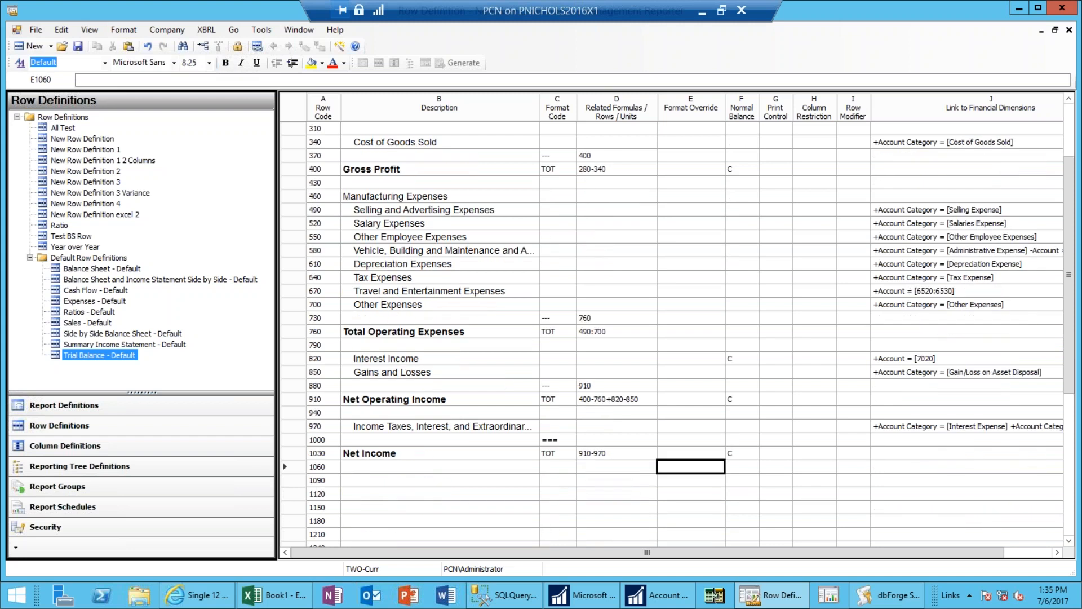
pyautogui.press('Left')
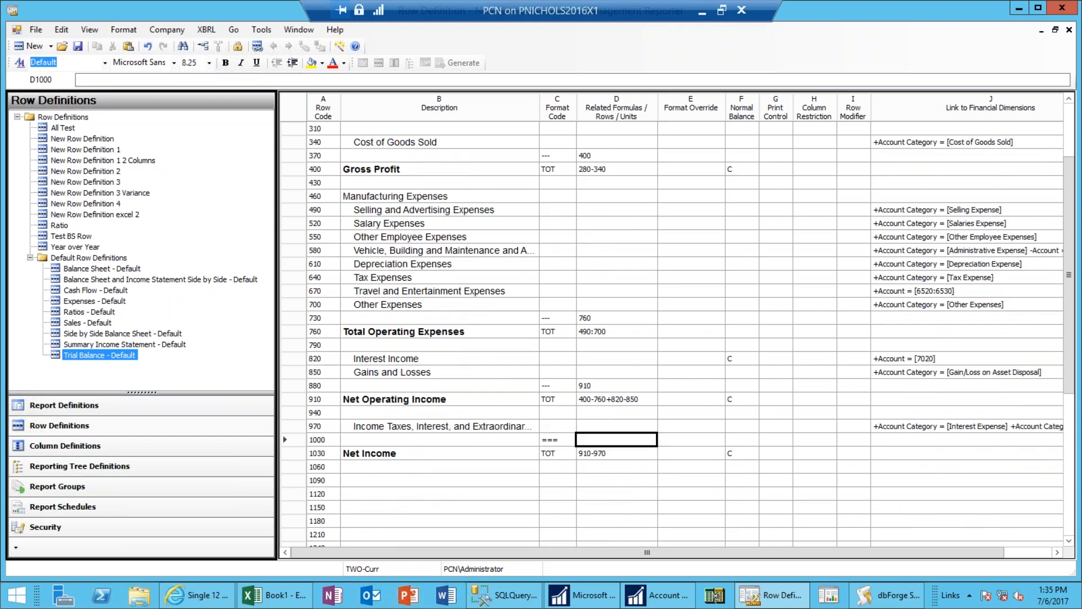
pyautogui.write('1030')
pyautogui.press('Tab')
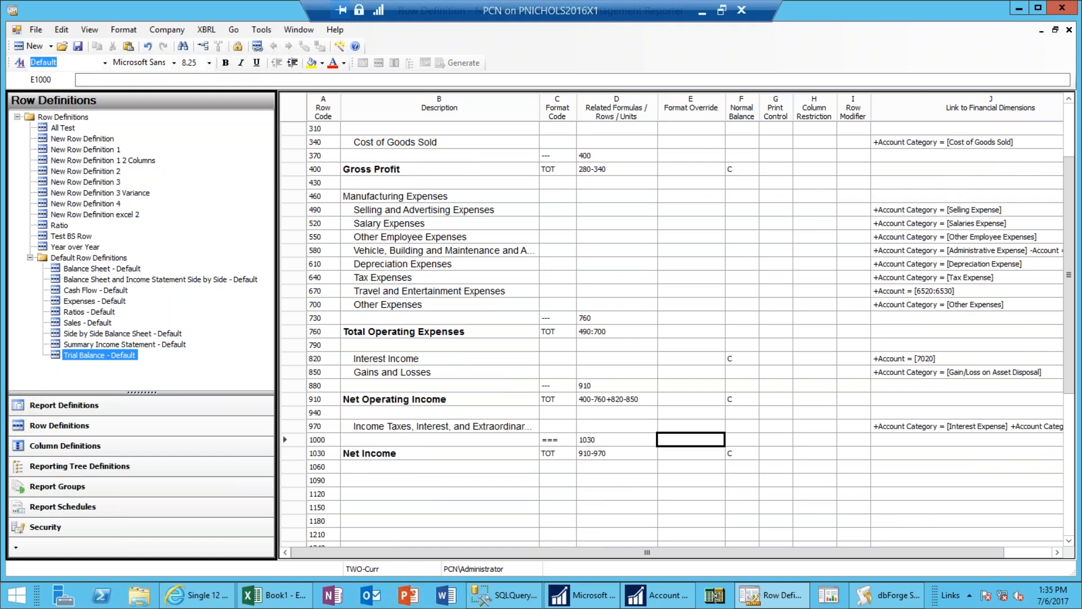
# - Review the normal balance and column restriction of the Sales row, and the financial dimension links down to Travel and Entertainment Expenses
pyautogui.press('pageup')
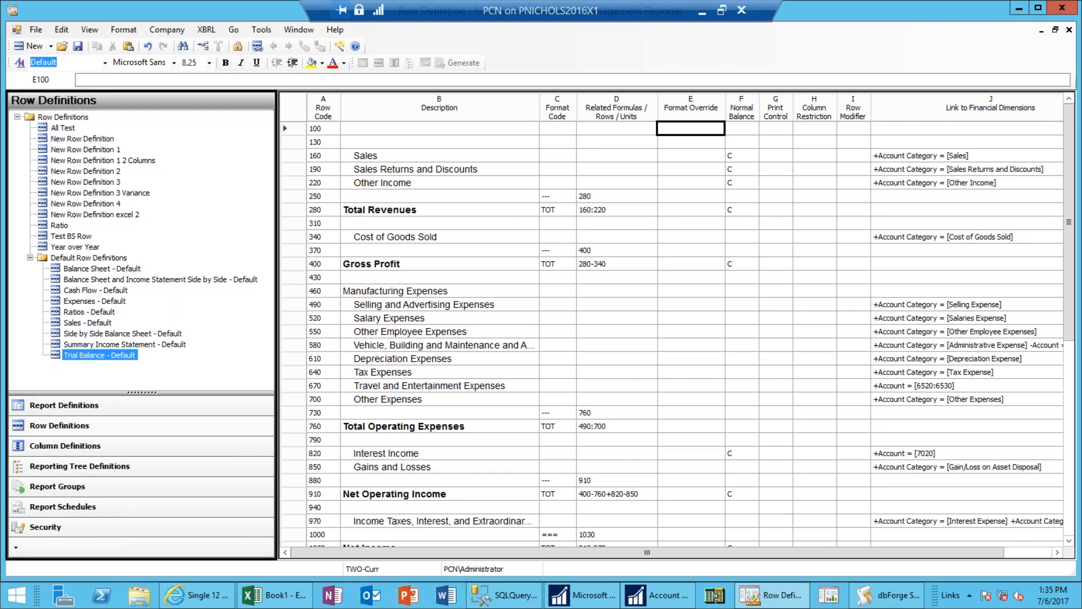
pyautogui.press('Right')
pyautogui.press('Down')
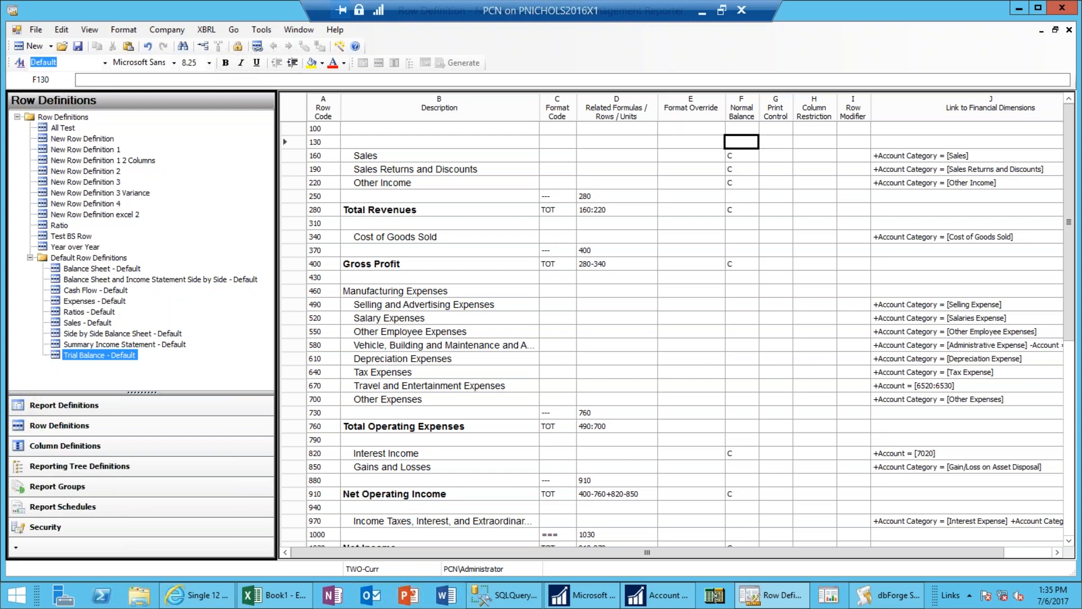
pyautogui.press('Down')
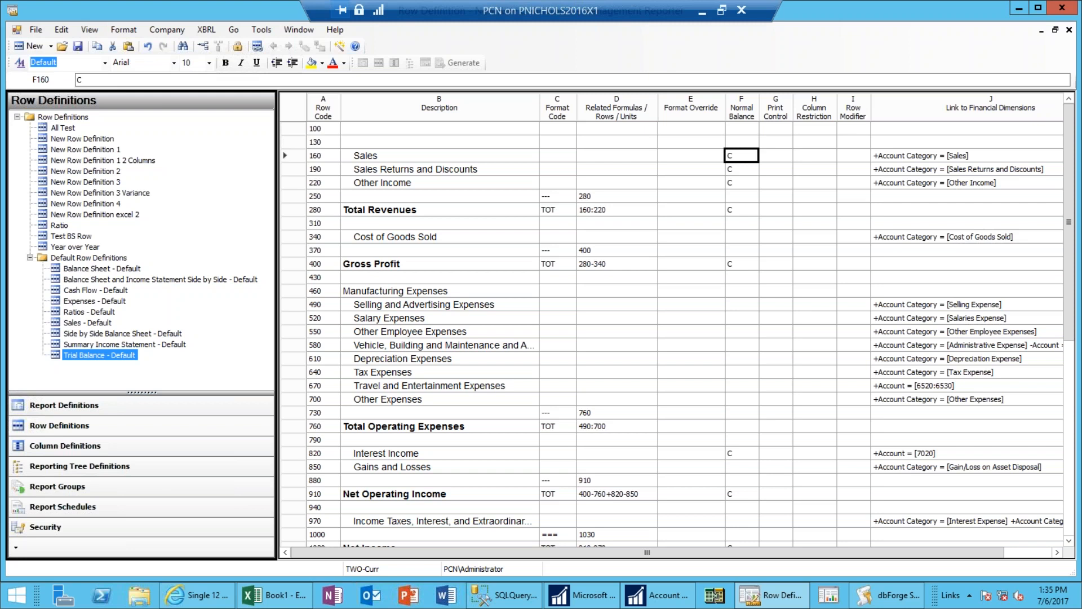
pyautogui.click(814, 156)
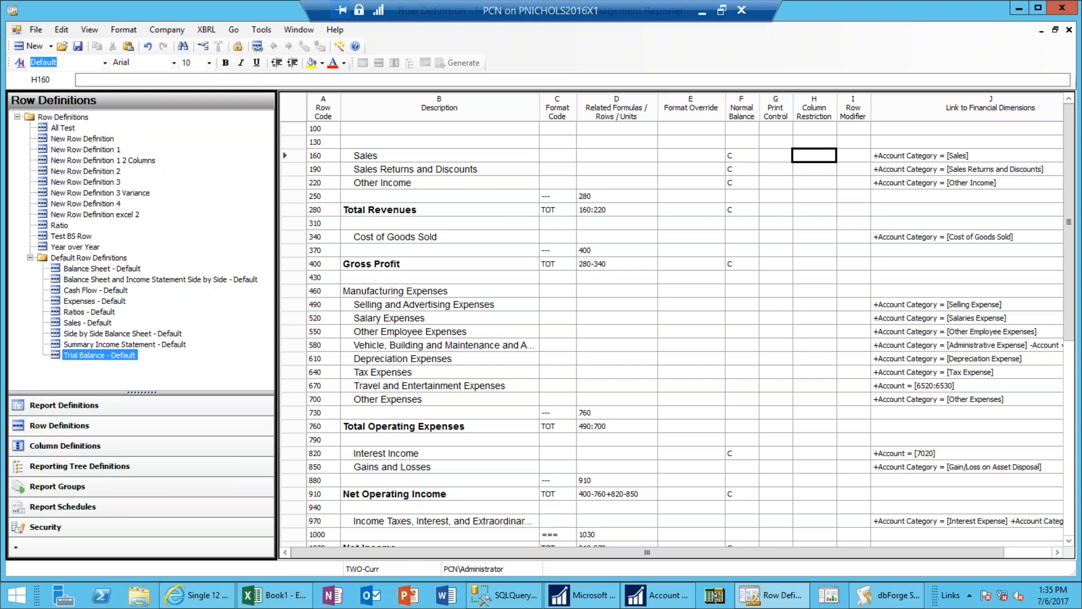
pyautogui.press('Right')
pyautogui.press('Right')
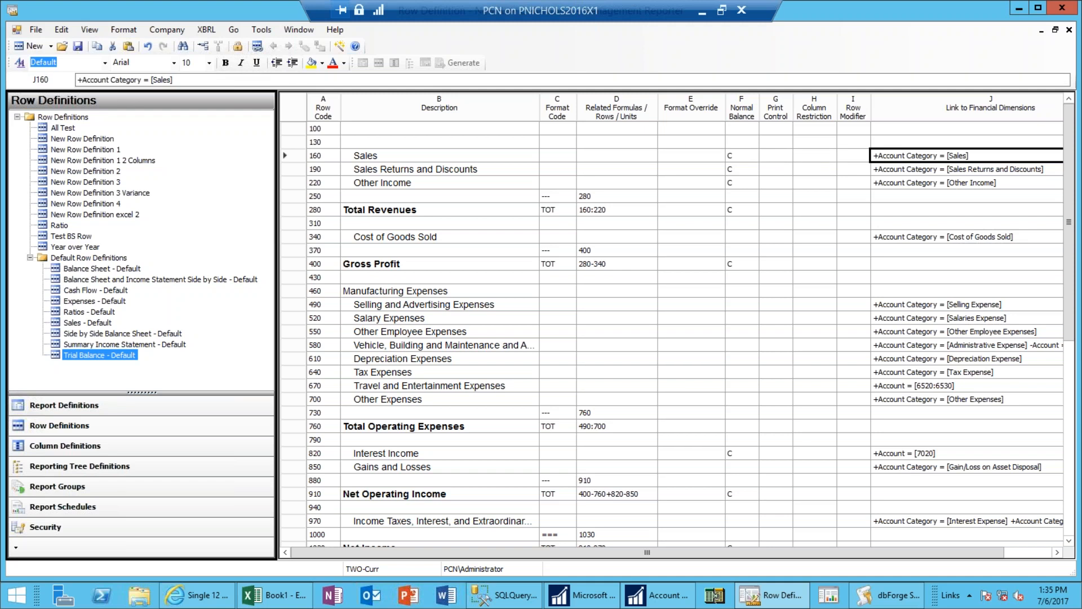
pyautogui.press('Down')
pyautogui.press('Down')
pyautogui.press('Down')
pyautogui.press('Down')
pyautogui.press('Down')
pyautogui.press('Down')
pyautogui.press('Down')
pyautogui.press('Down')
pyautogui.press('Down')
pyautogui.press('Down')
pyautogui.press('Down')
pyautogui.press('Down')
pyautogui.press('Down')
pyautogui.press('Down')
pyautogui.press('Down')
pyautogui.press('Down')
pyautogui.press('Down')
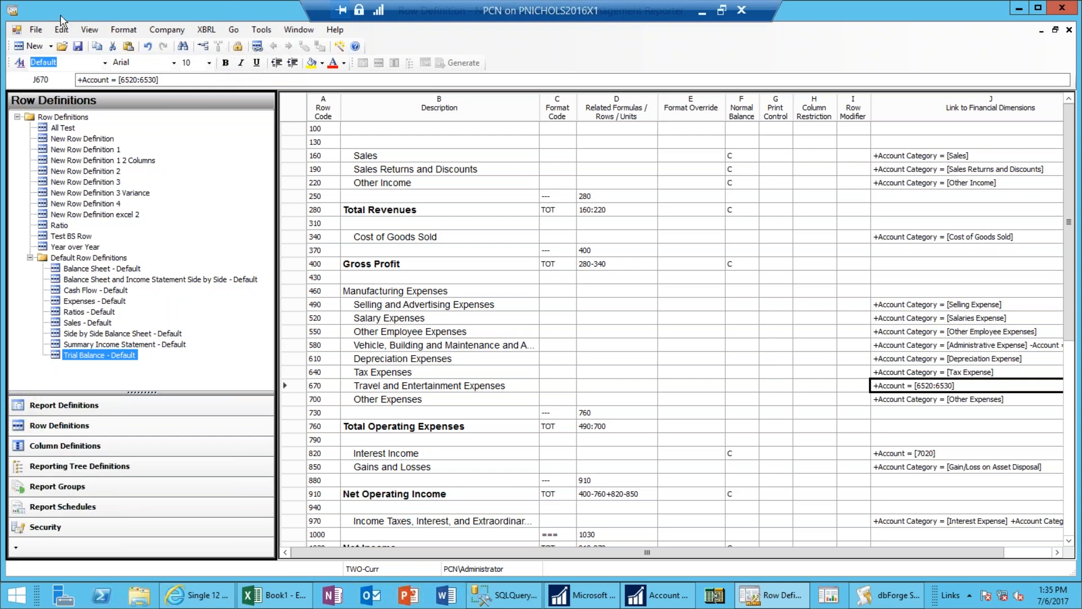
# - Save the row definition under the name Test P&L Row
pyautogui.click(79, 47)
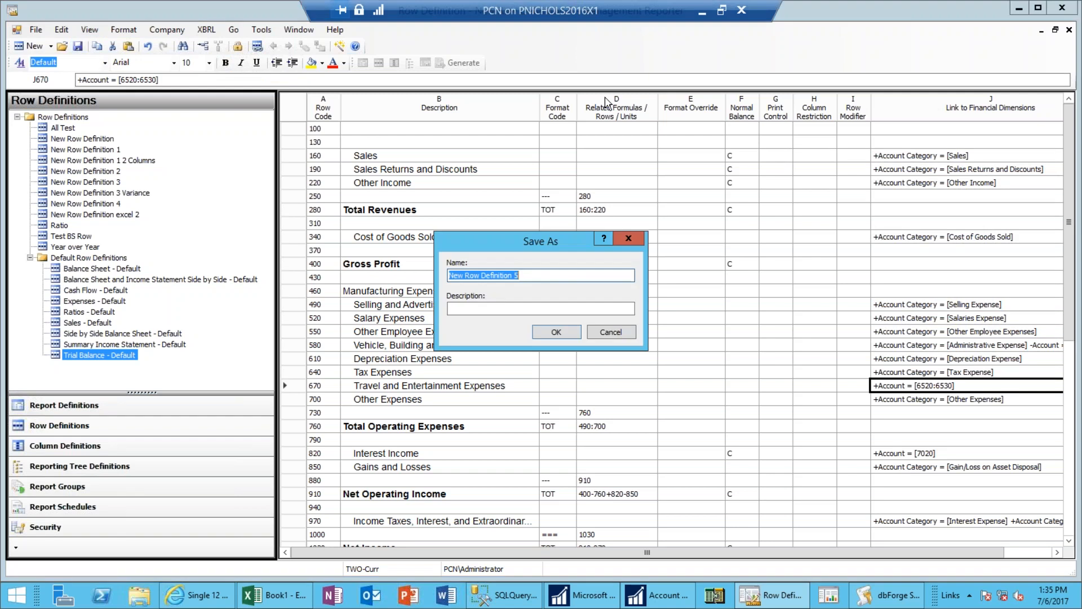
pyautogui.write('T')
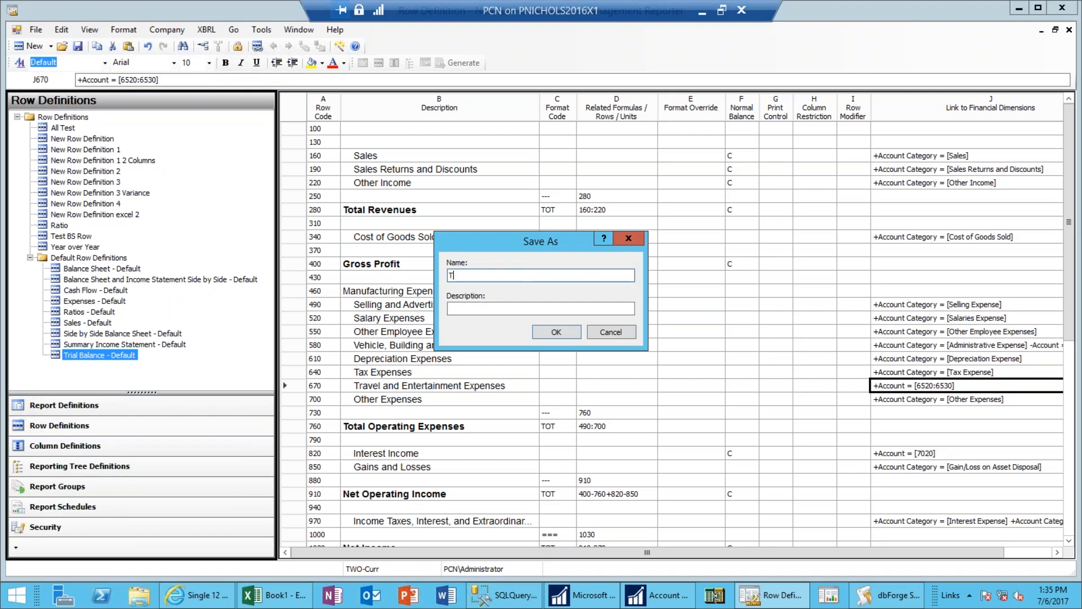
pyautogui.write('est P&L Row')
pyautogui.click(569, 338)
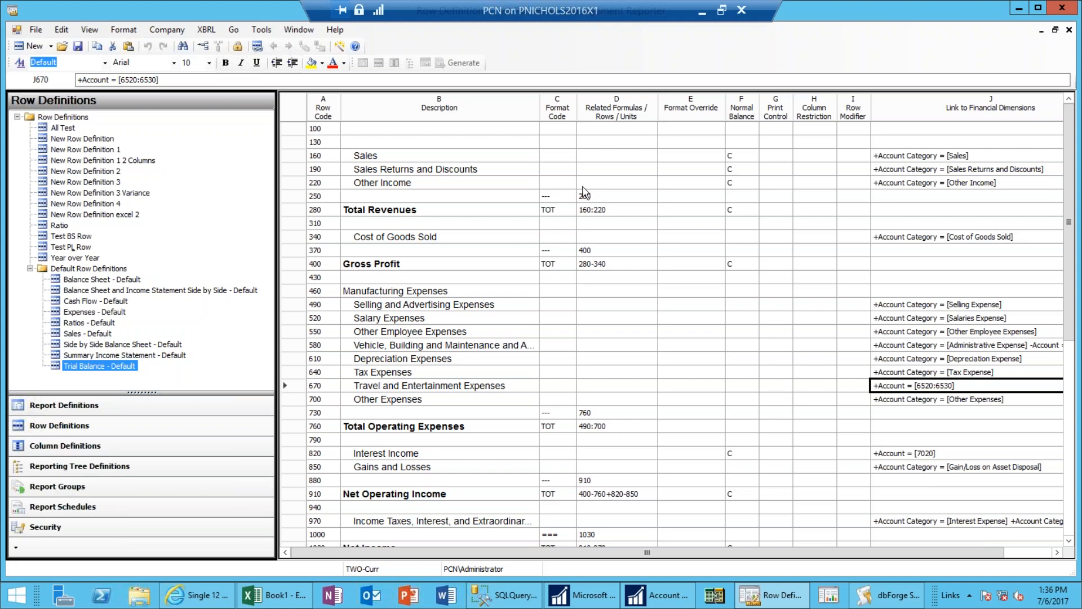
# - Look at the password protection options without applying any, and view the full financial dimension links of the row definition
pyautogui.click(238, 47)
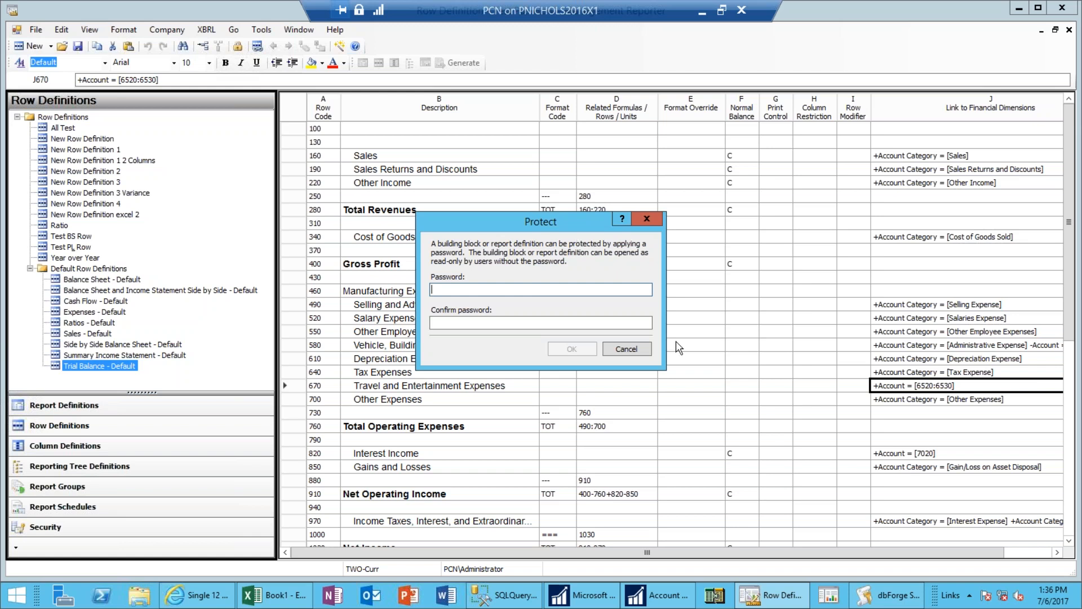
pyautogui.click(624, 351)
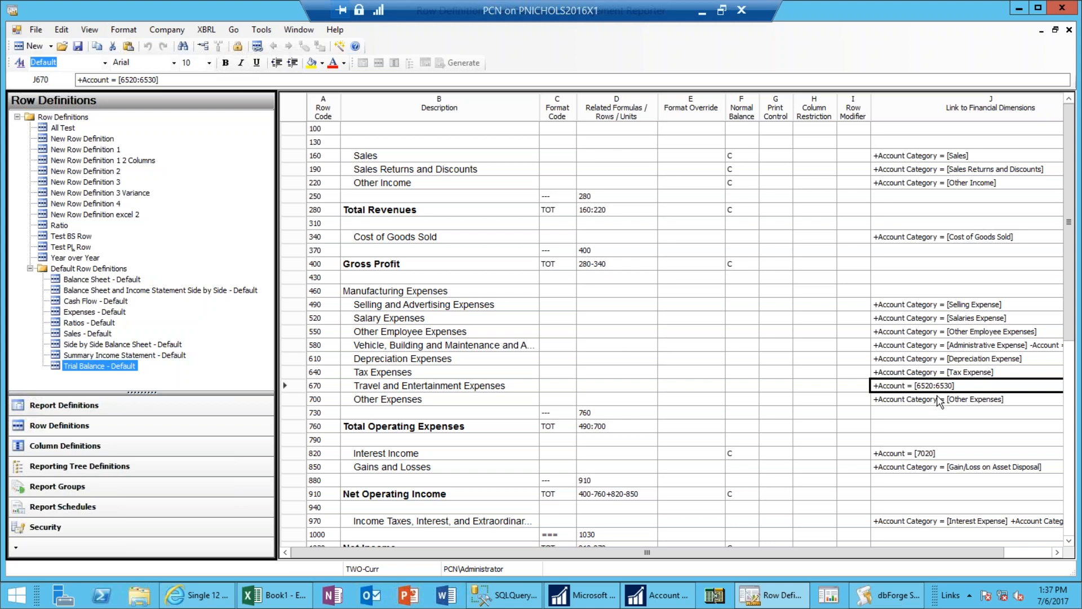
pyautogui.click(1027, 554)
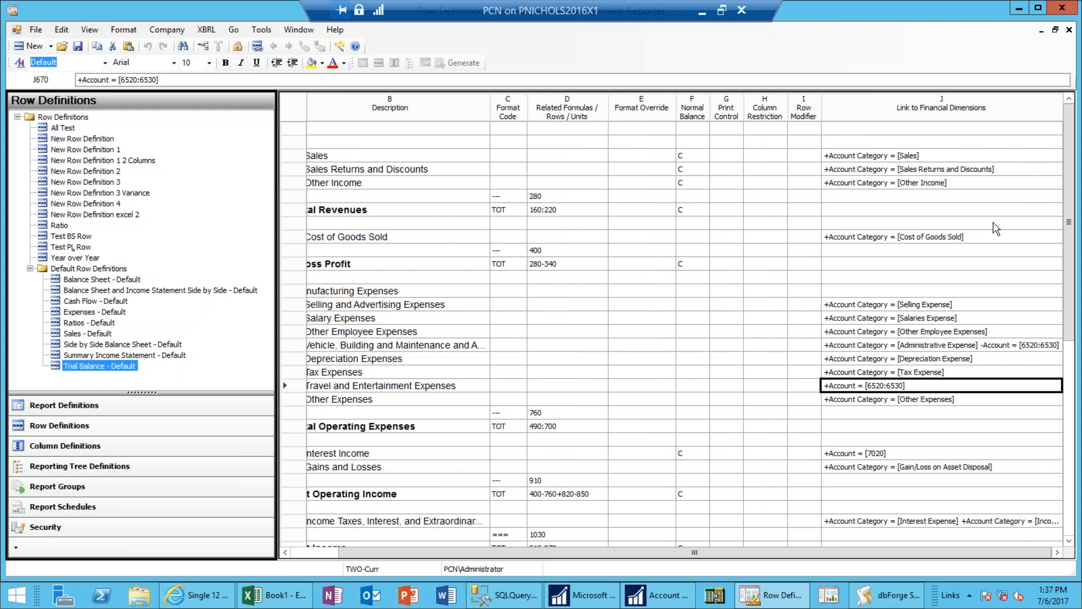
# - Close the Test P&L Row definition and minimize the remaining row definition window
pyautogui.click(1054, 31)
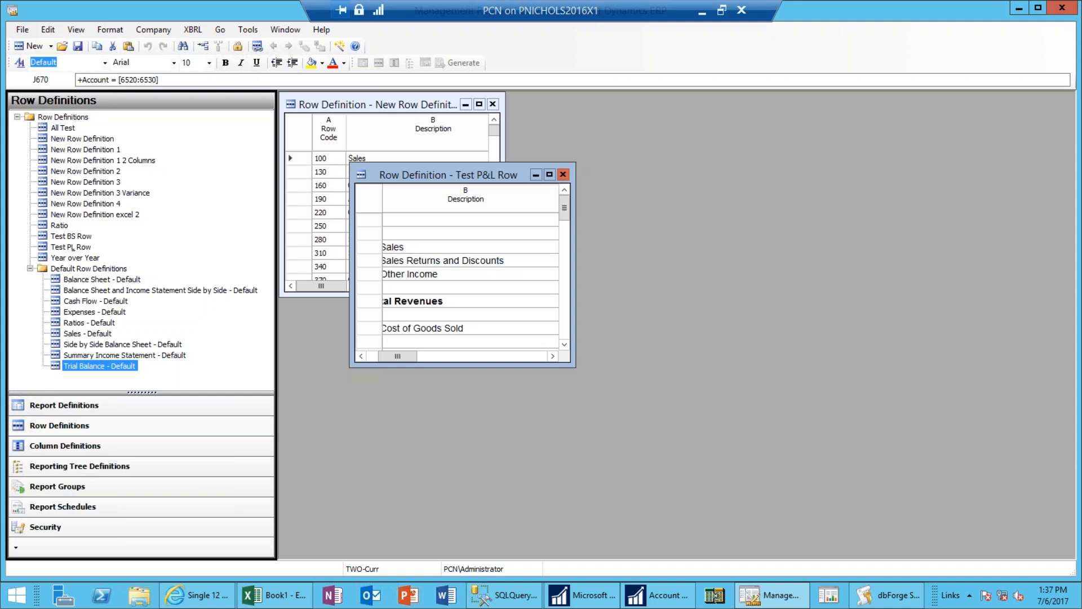
pyautogui.click(563, 175)
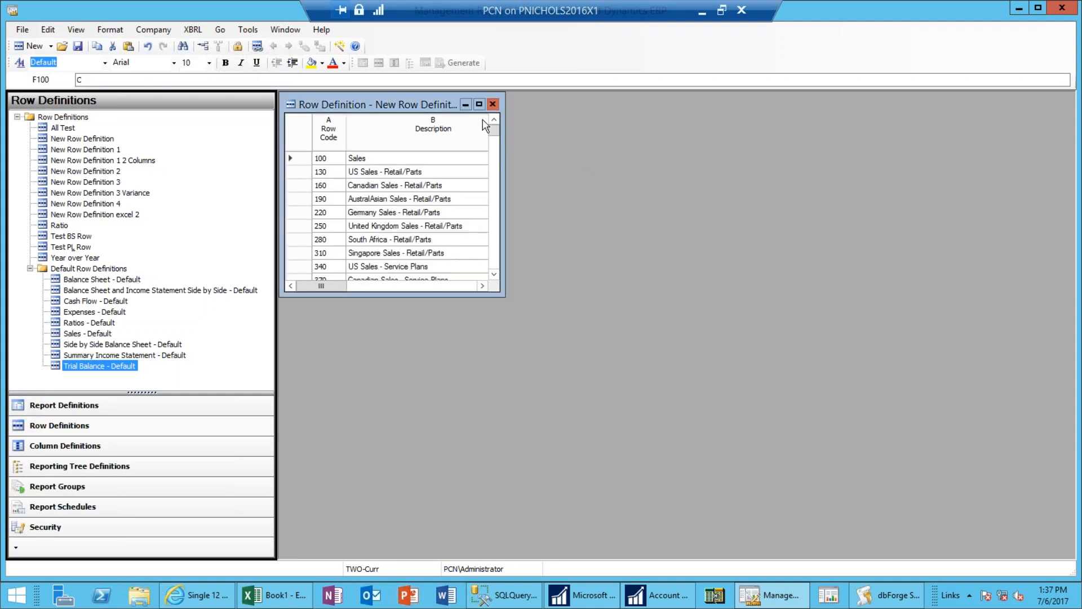
pyautogui.click(466, 106)
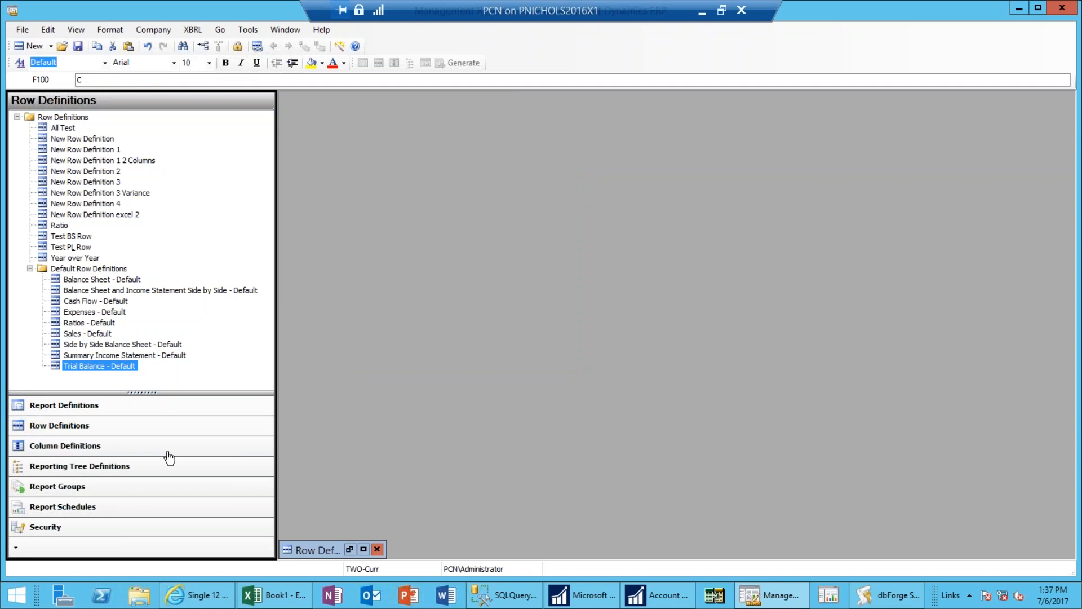
# - Create a new column definition and maximize its window
pyautogui.click(51, 46)
pyautogui.click(68, 90)
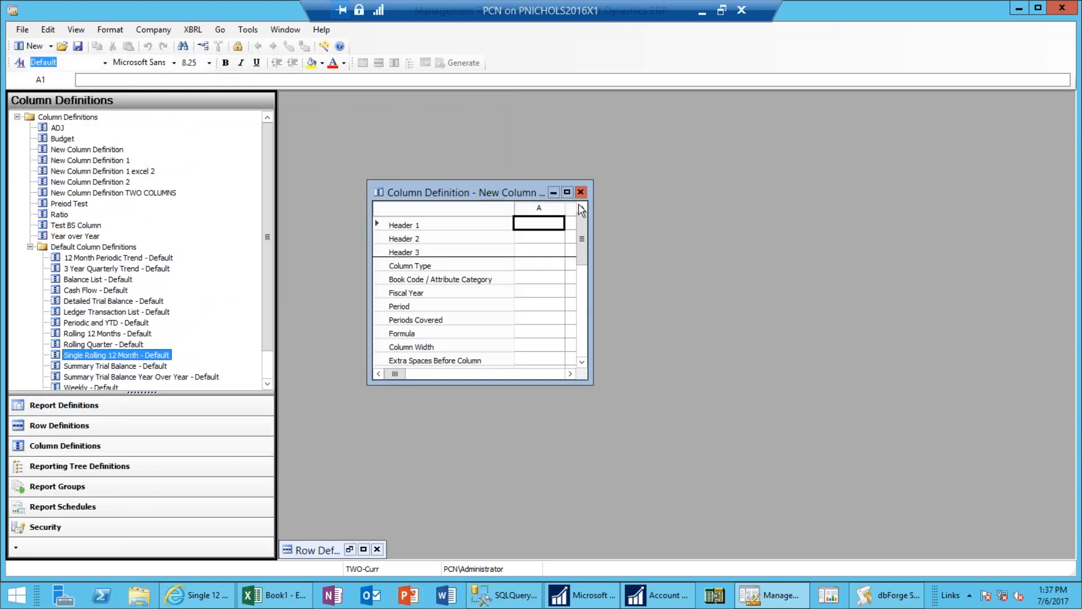
pyautogui.click(567, 192)
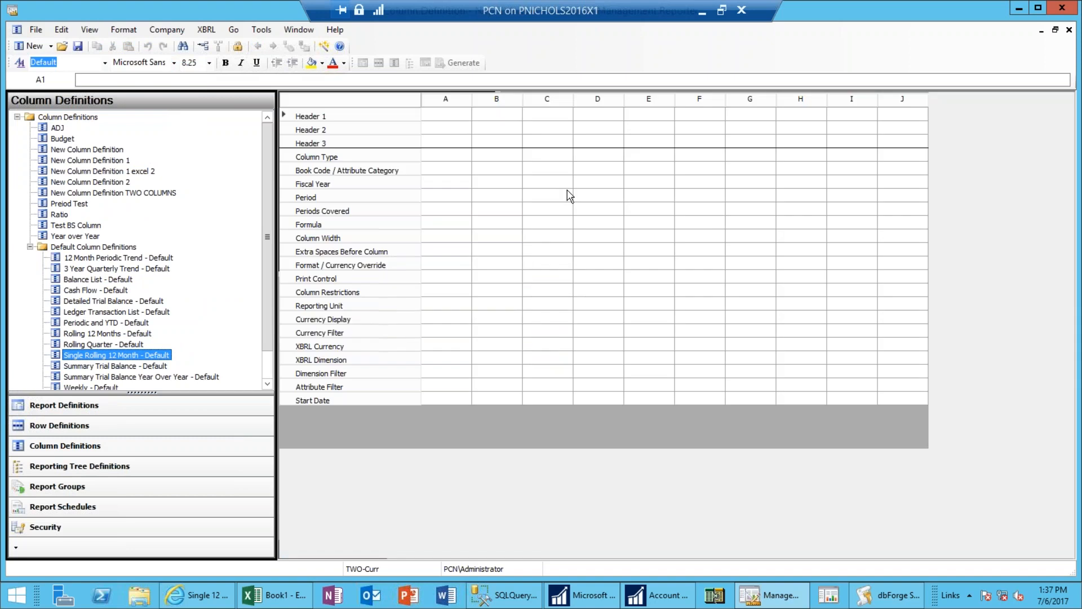
# - Set the column type of column A to DESC (Row descriptions) and of column B to FD (Amounts from Financial Dimensions)
pyautogui.click(443, 160)
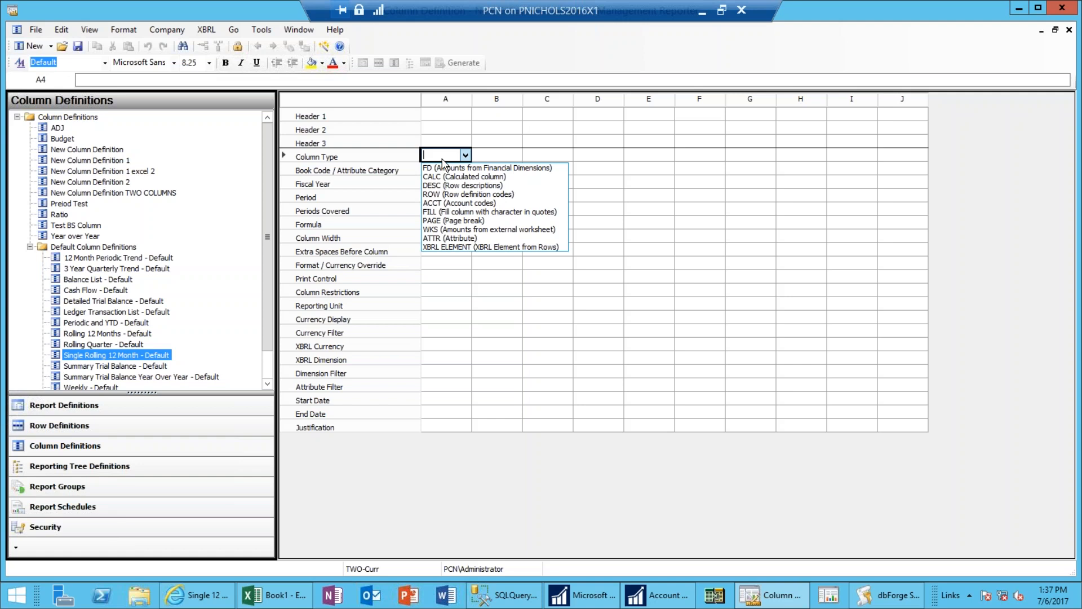
pyautogui.click(473, 188)
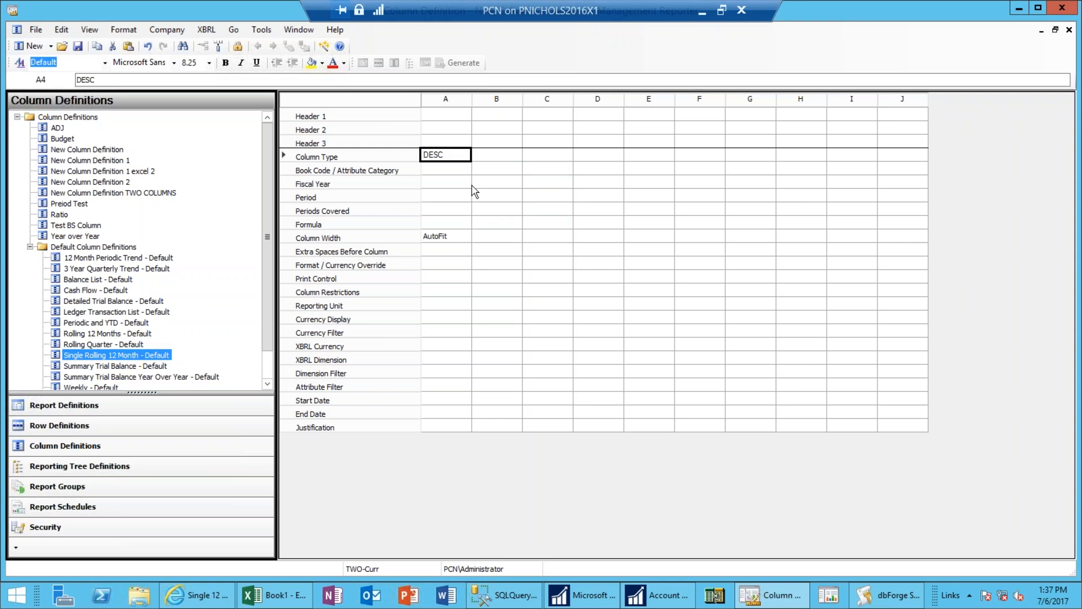
pyautogui.click(492, 156)
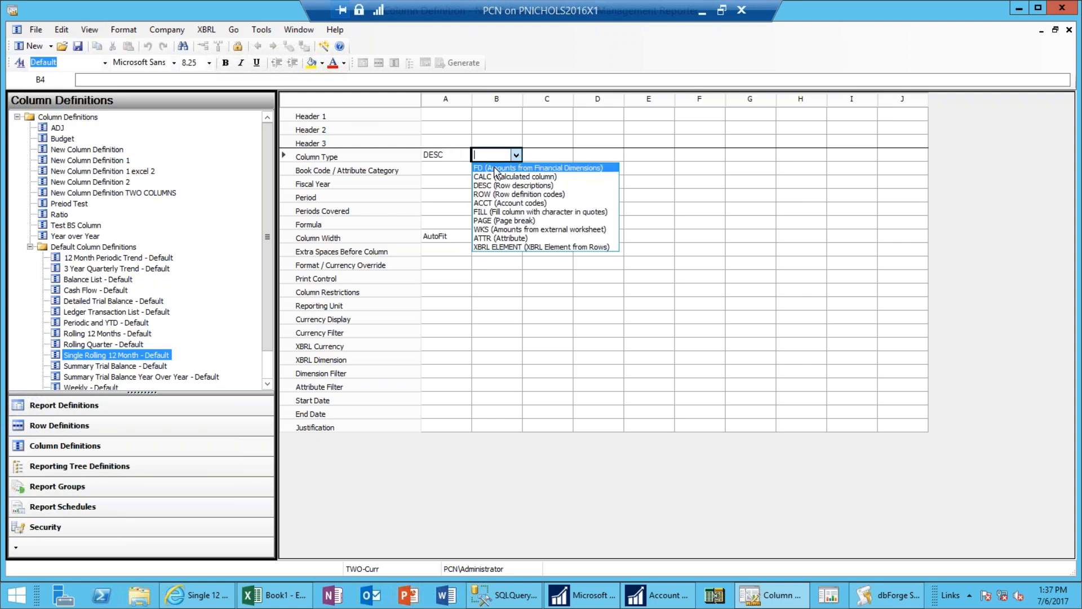
pyautogui.click(494, 168)
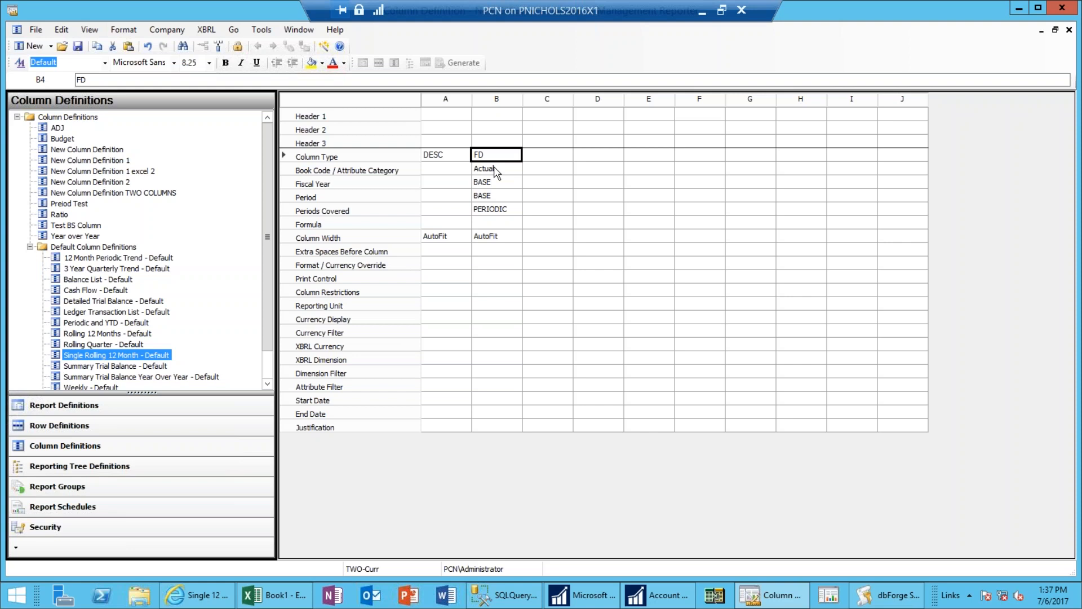
pyautogui.click(498, 121)
pyautogui.click(499, 129)
pyautogui.click(514, 128)
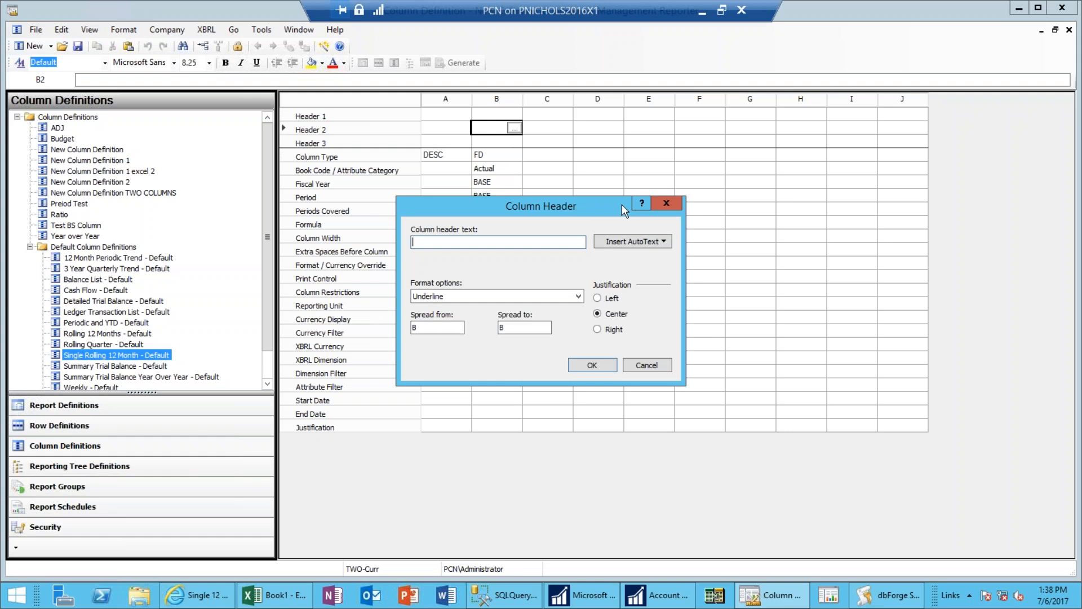
pyautogui.click(663, 241)
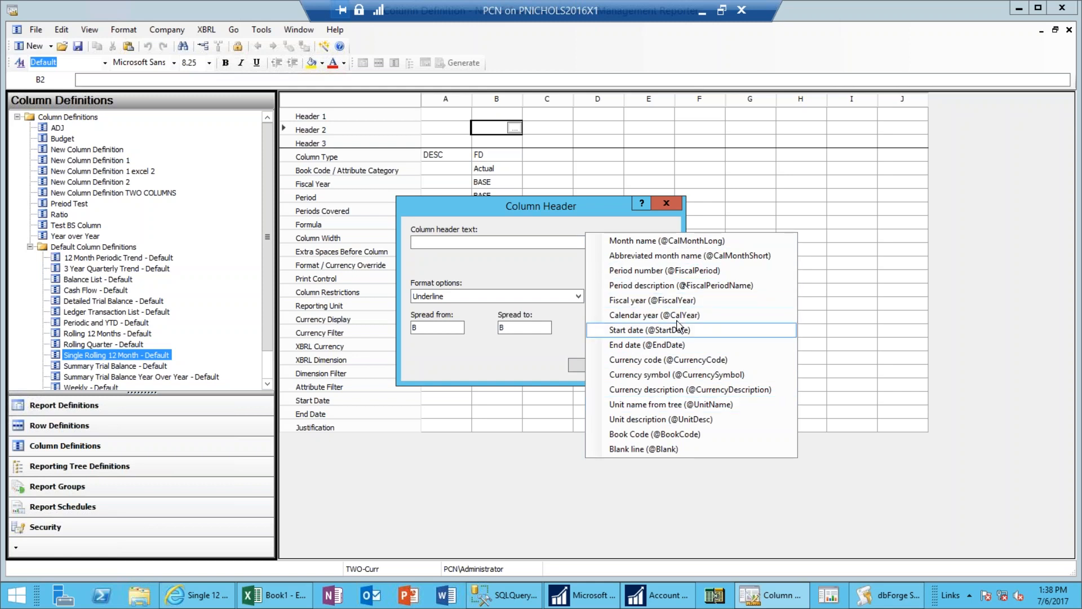
pyautogui.click(634, 242)
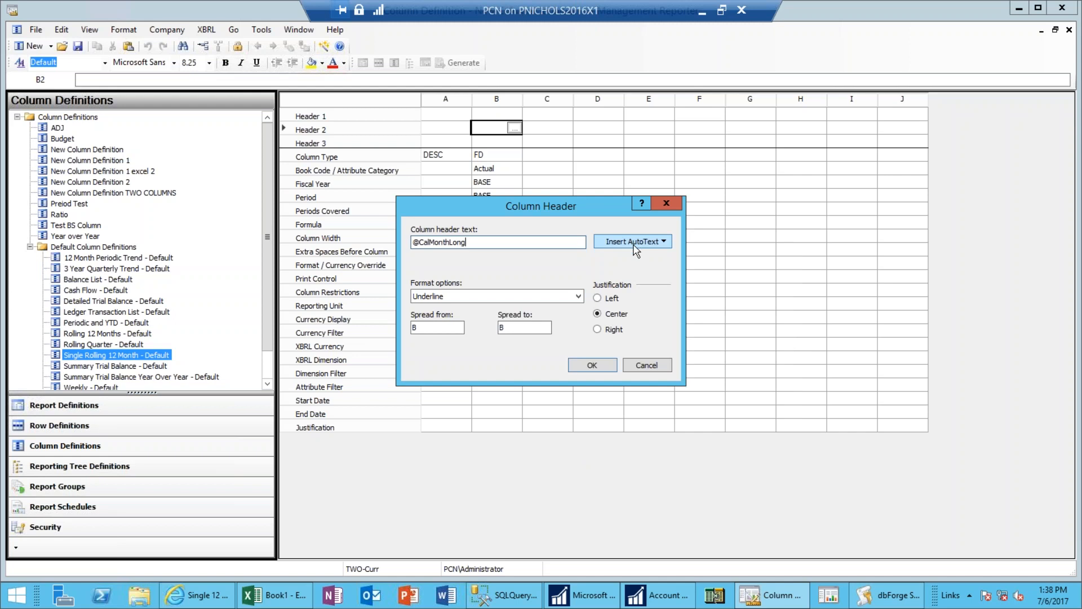
pyautogui.click(606, 369)
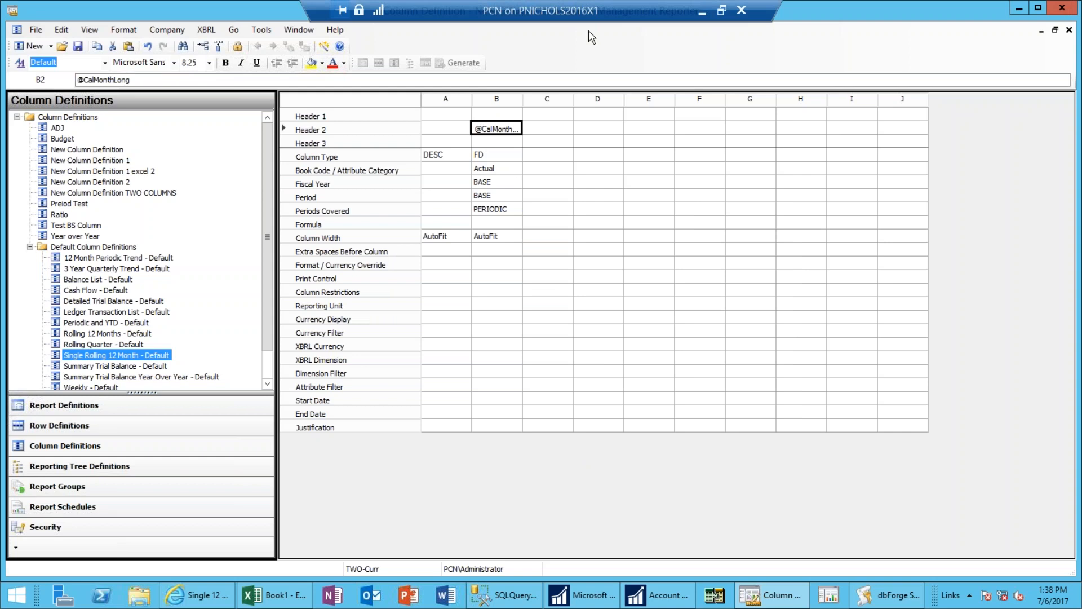
# - Save the column definition as Test P&L Column and close it
pyautogui.click(78, 46)
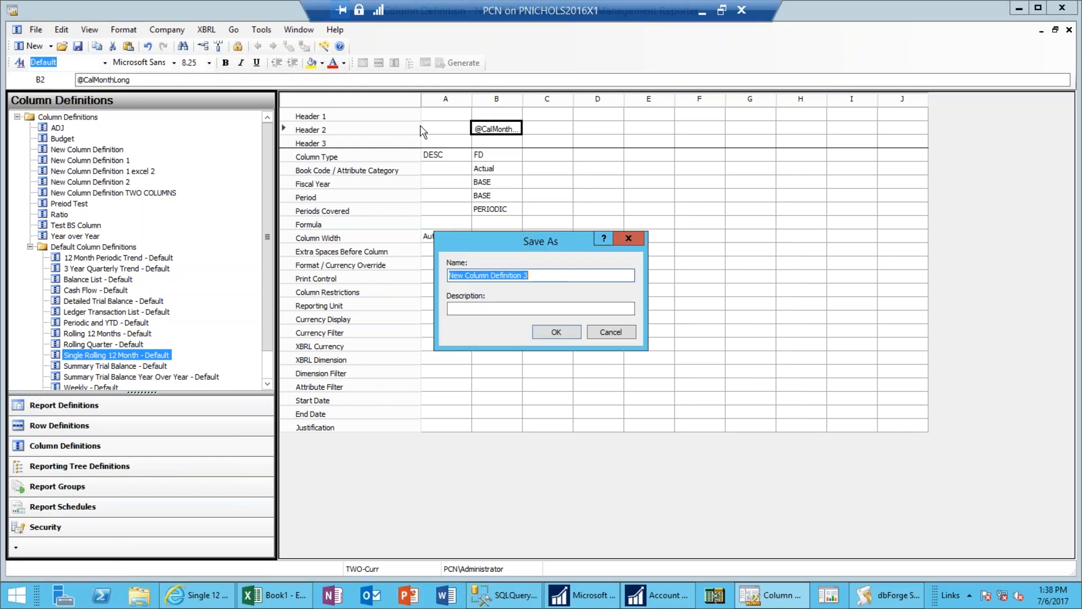
pyautogui.write('Te')
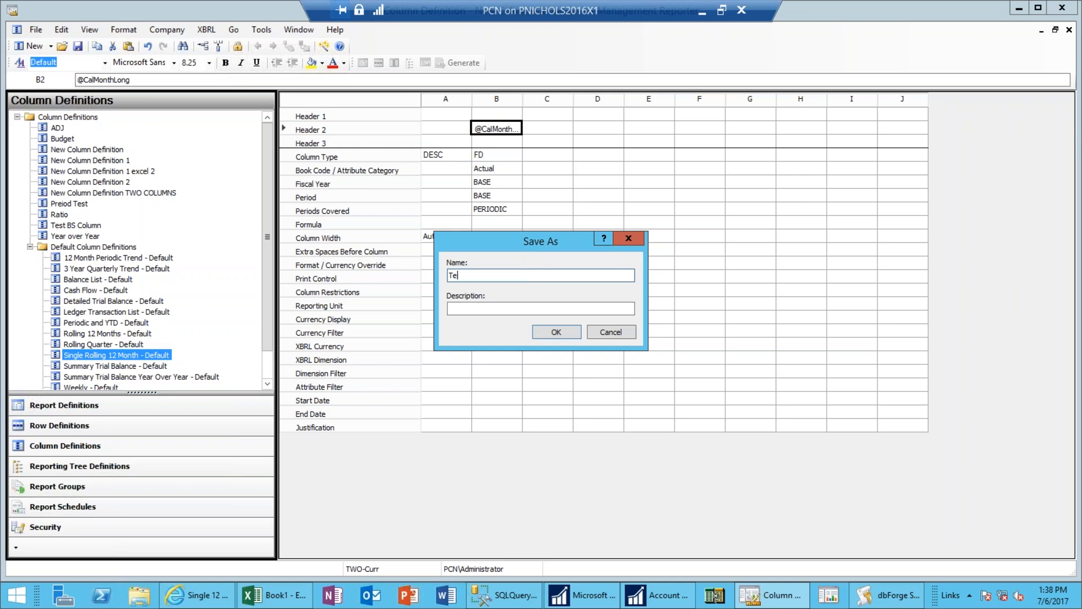
pyautogui.write('st P&L Column')
pyautogui.click(557, 332)
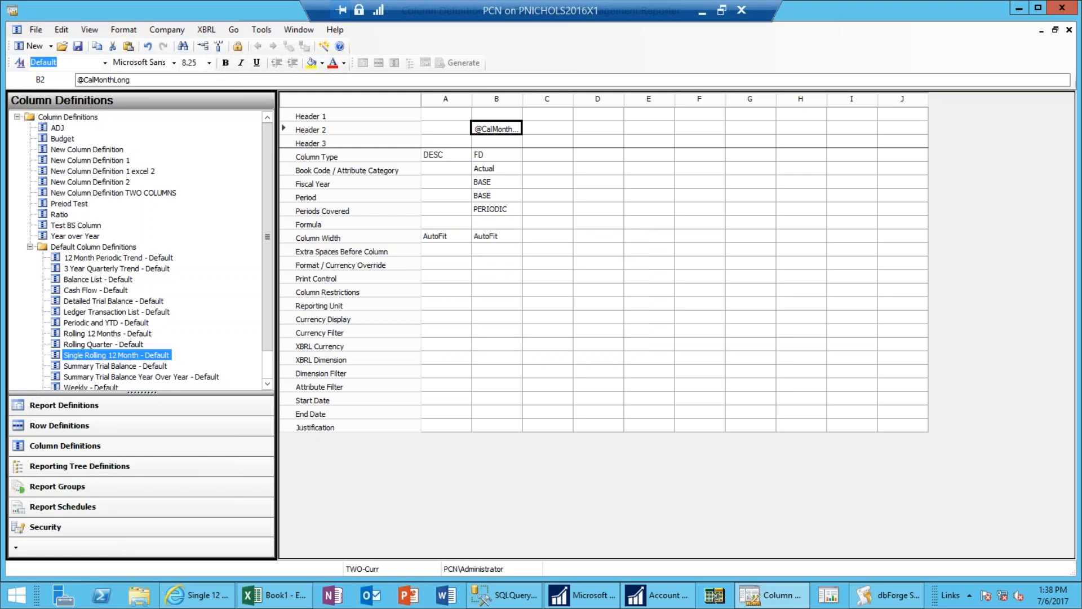
pyautogui.click(1056, 31)
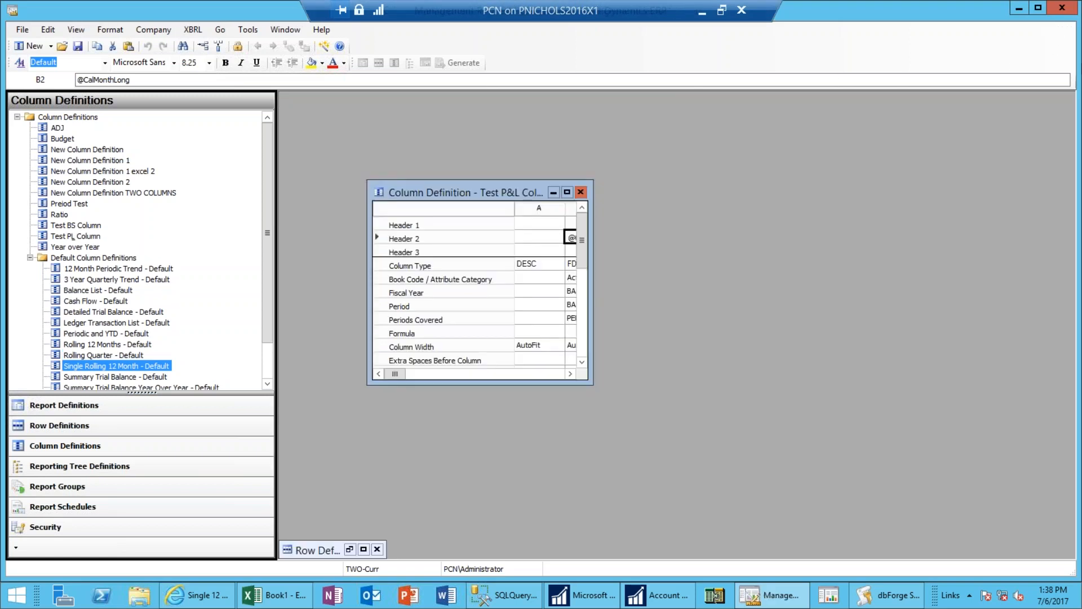
pyautogui.click(582, 192)
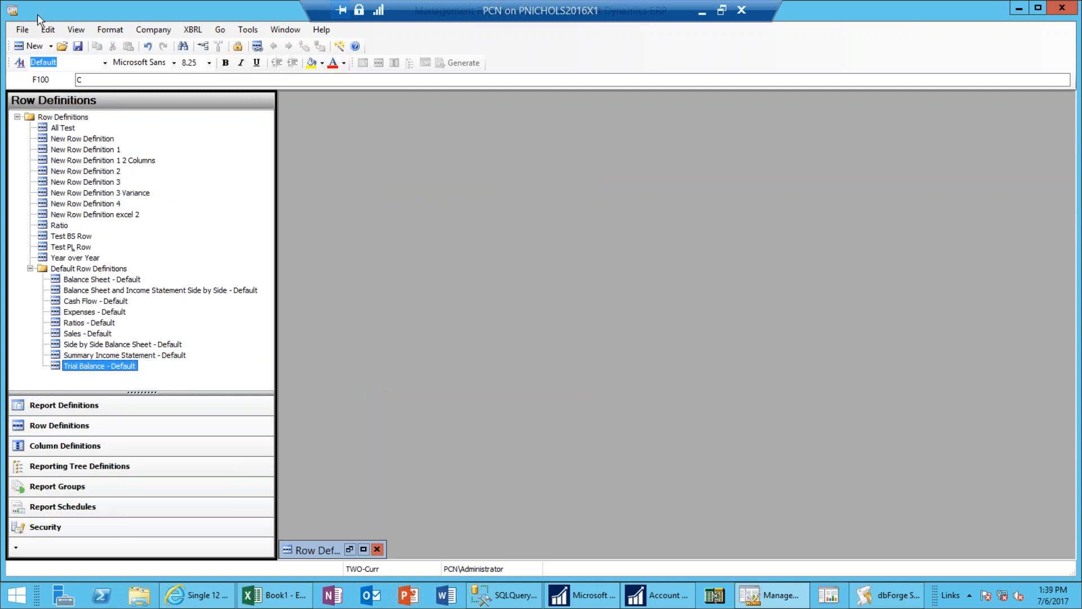
# - Create a new report definition and maximize its window
pyautogui.click(51, 47)
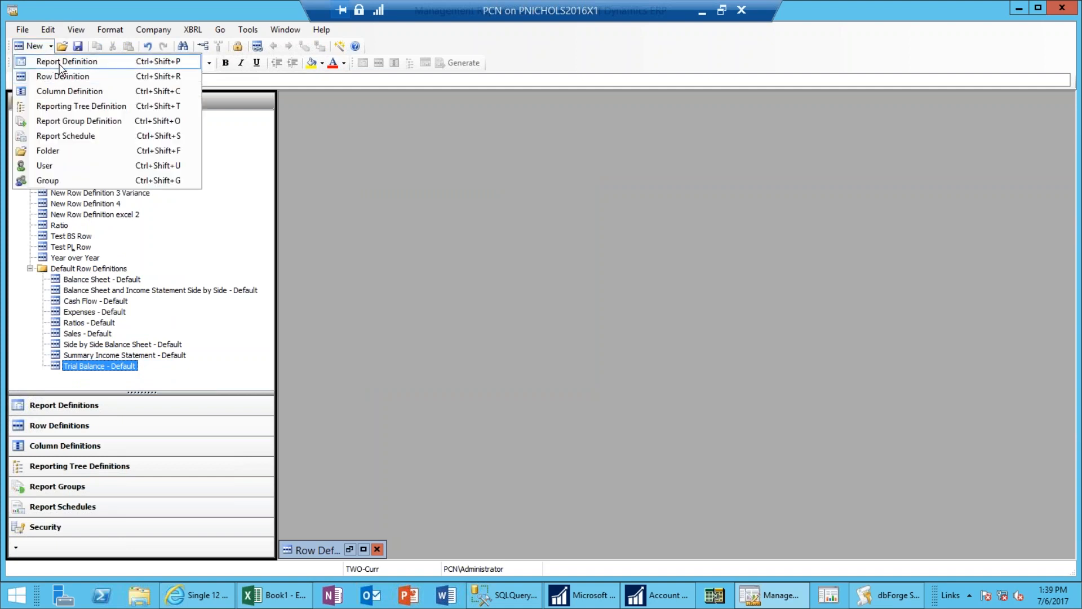
pyautogui.click(60, 67)
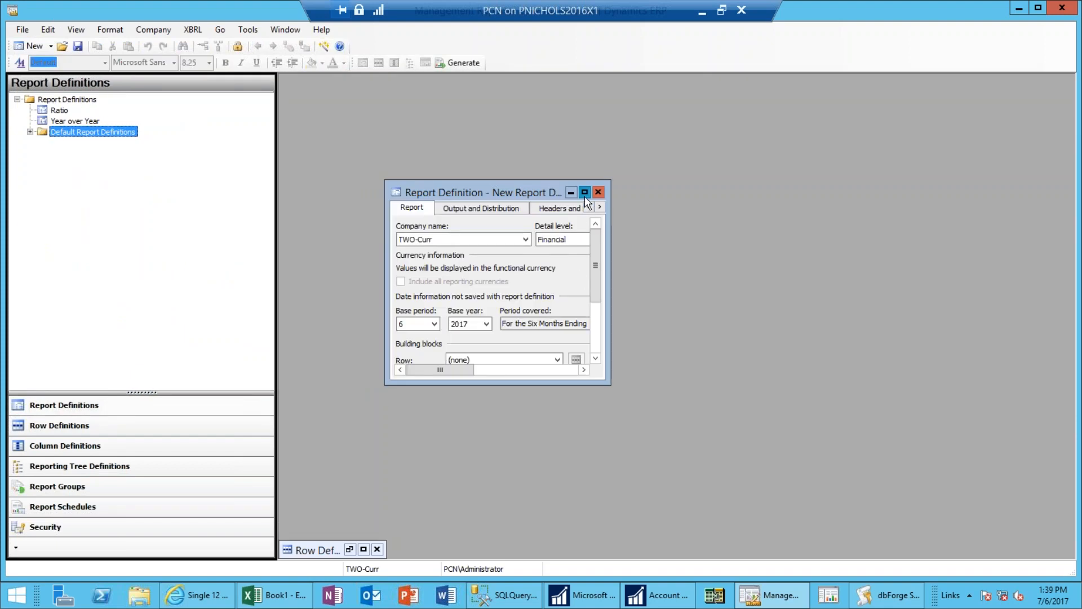
pyautogui.click(585, 193)
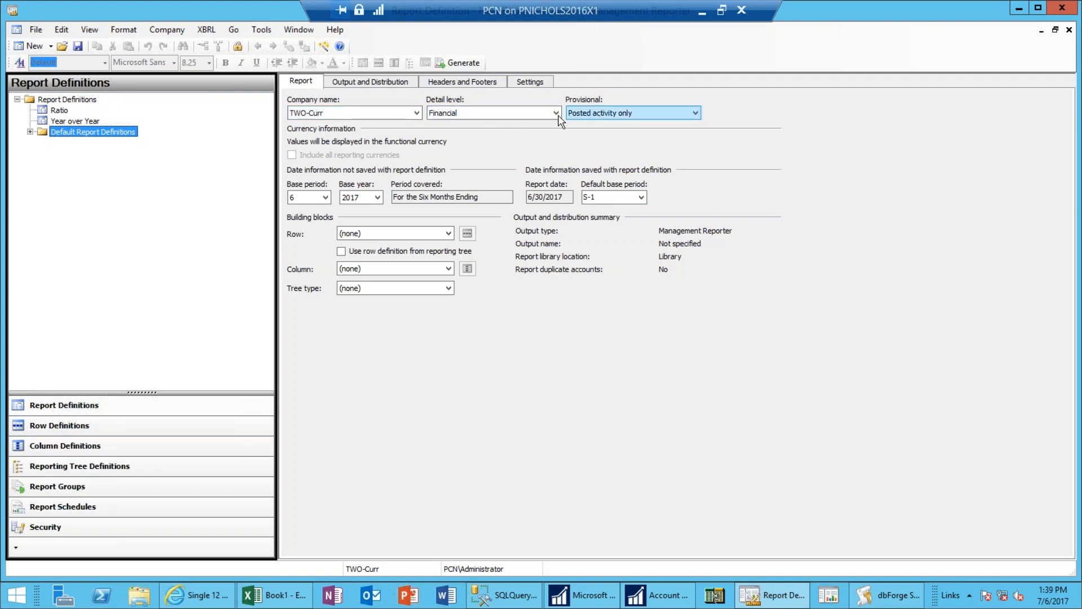
# - Set the report's detail level to Financial & Account and its base period to 4, keeping Posted activity only
pyautogui.click(554, 114)
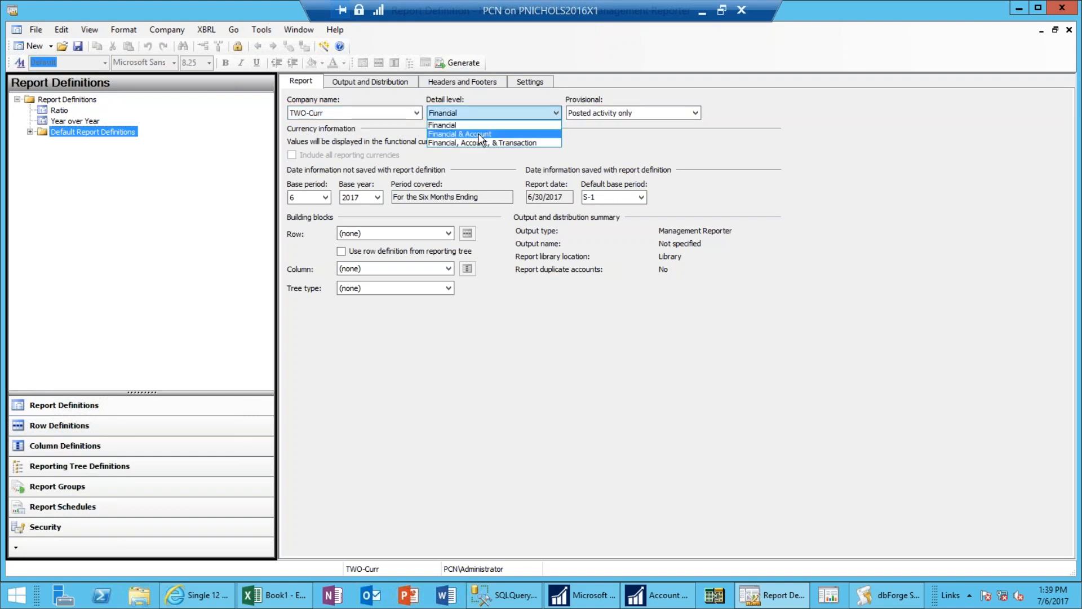
pyautogui.click(480, 135)
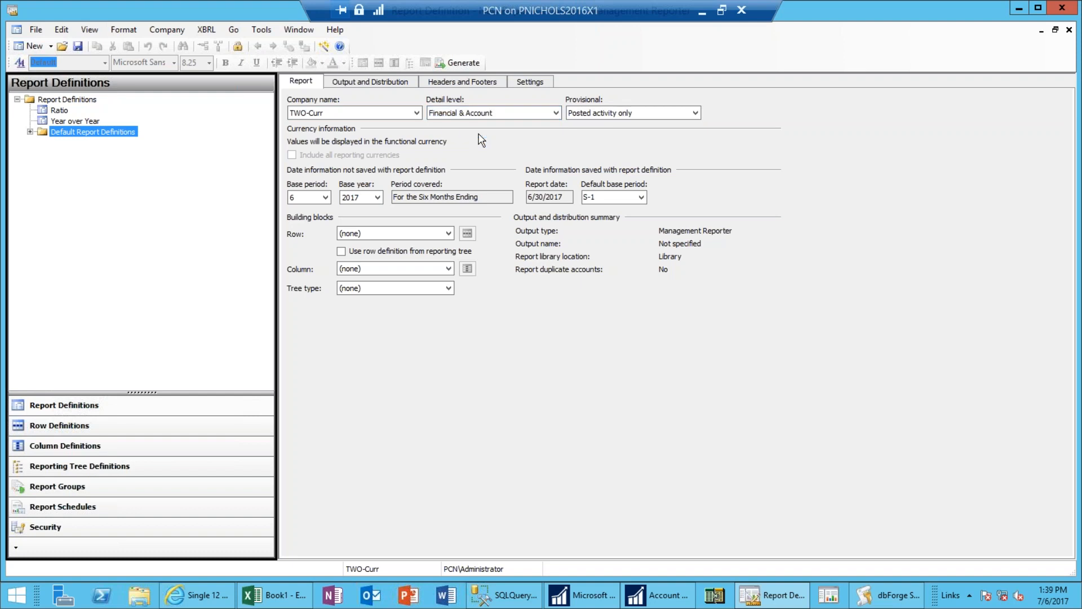
pyautogui.click(696, 114)
pyautogui.click(696, 114)
pyautogui.click(325, 197)
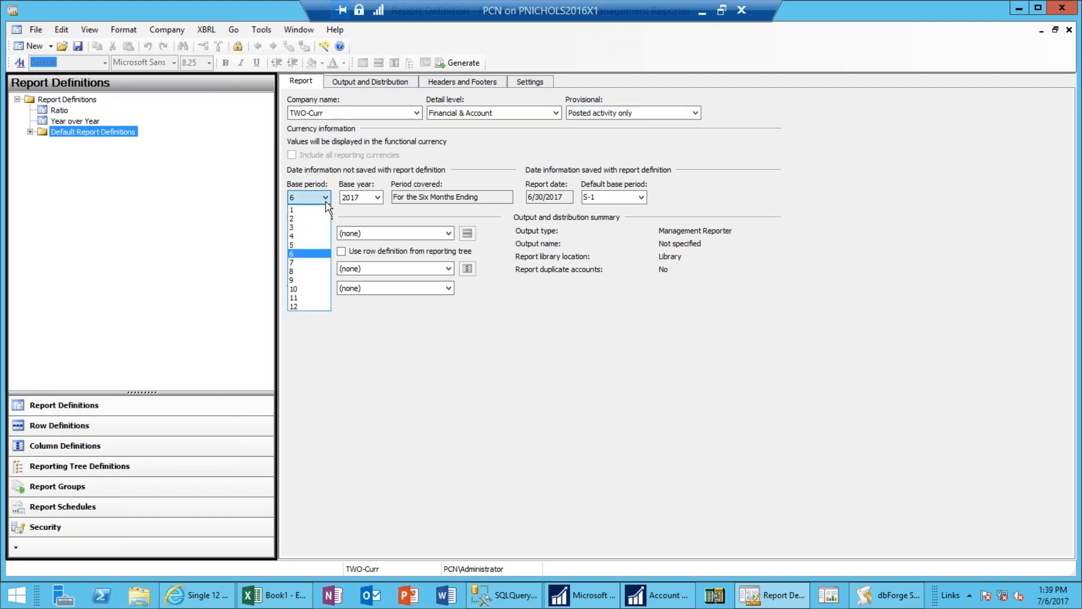
pyautogui.click(298, 236)
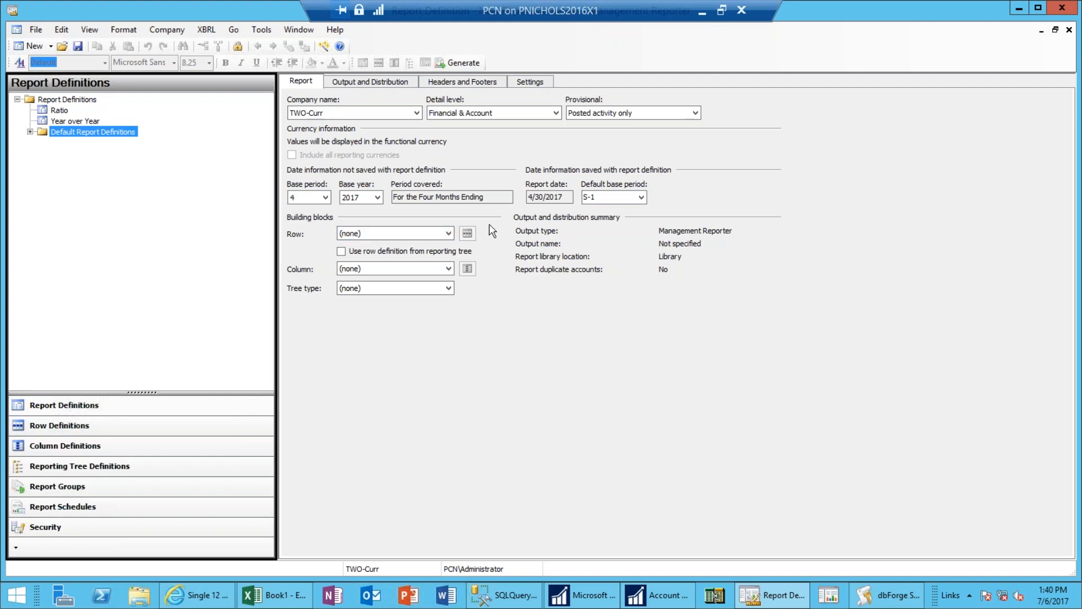
# - Assign Test P&L Row as the row and Test P&L Column as the column building block of the report
pyautogui.click(446, 234)
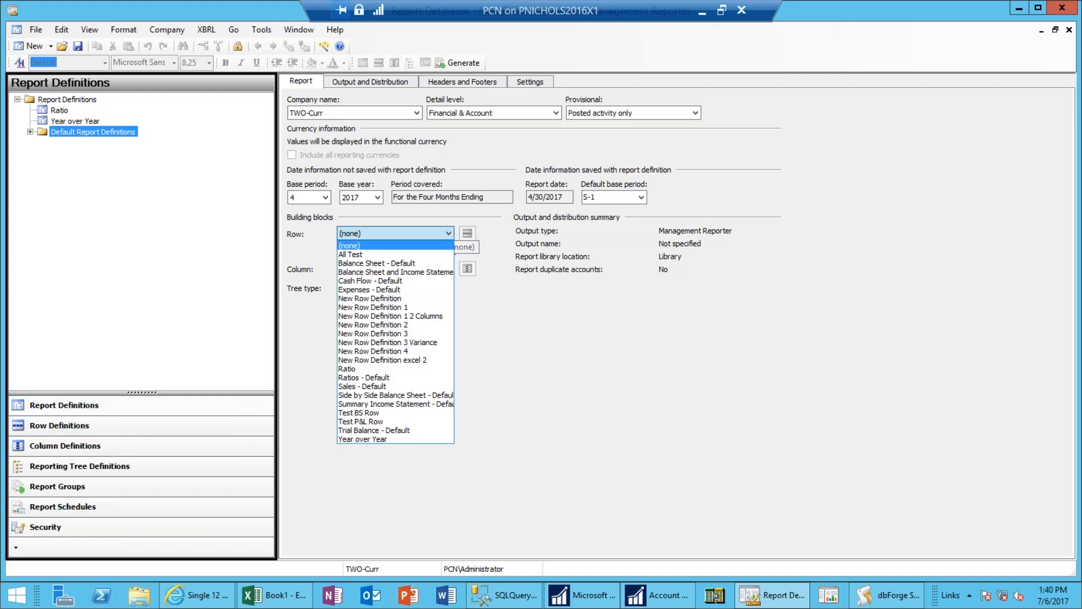
pyautogui.click(387, 422)
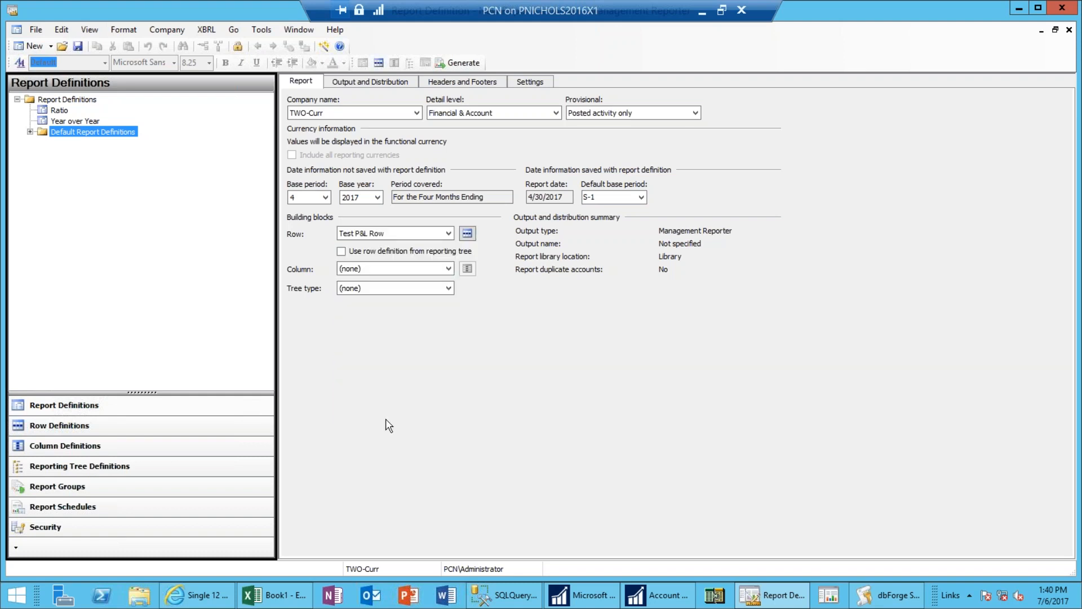
pyautogui.click(449, 269)
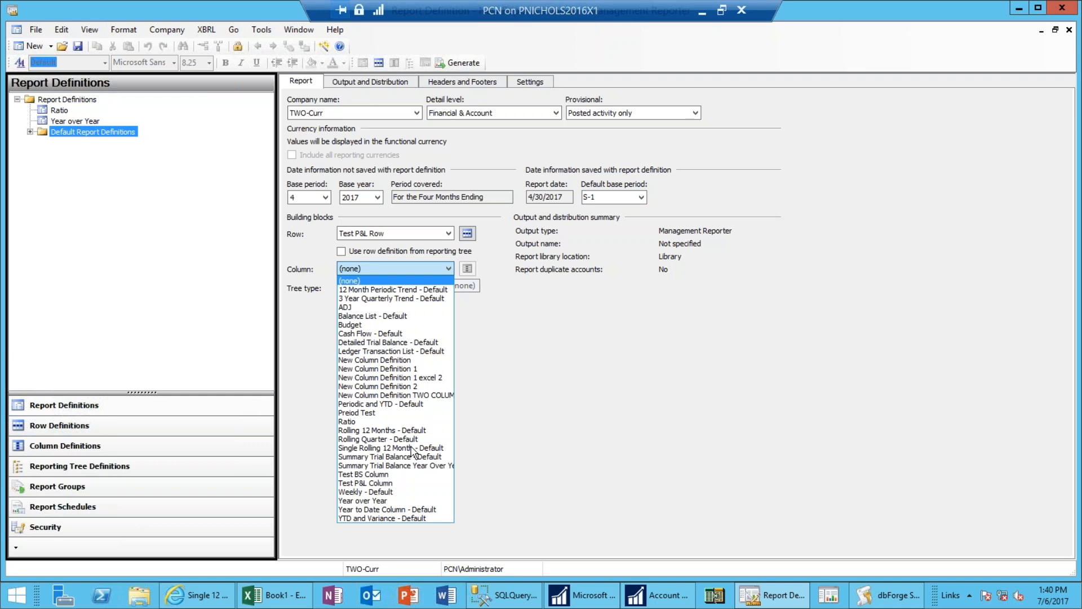
pyautogui.click(389, 483)
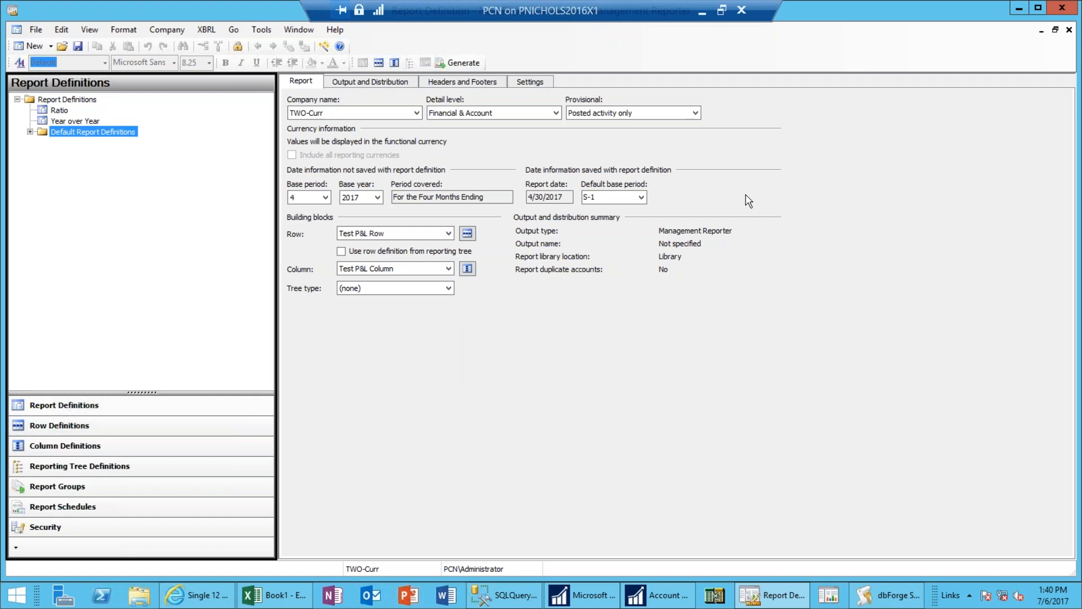
# - Generate the new report and review its full length in the web viewer
pyautogui.click(463, 65)
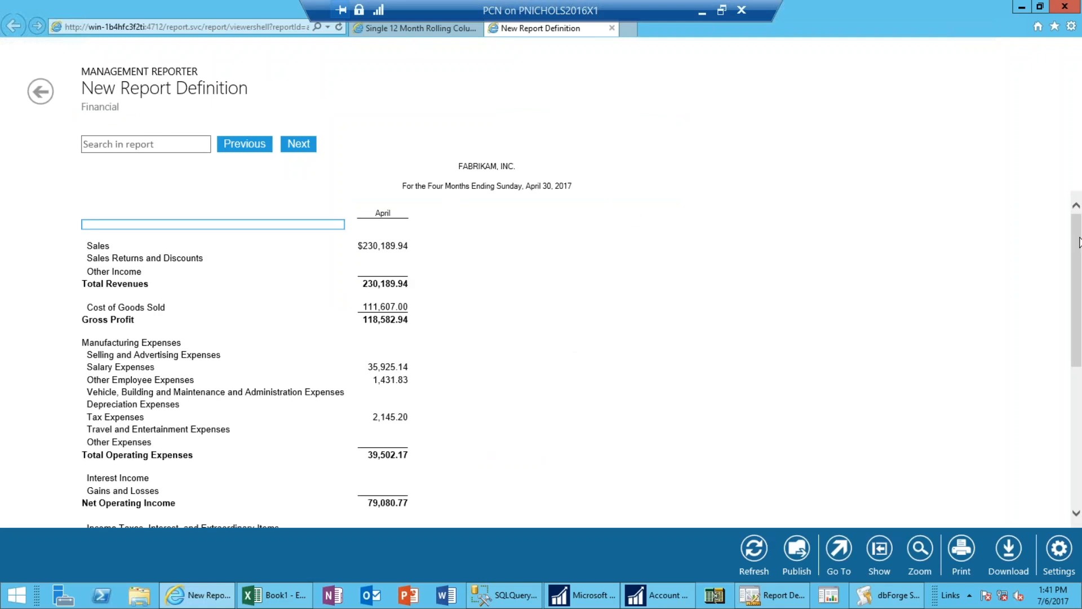
pyautogui.scroll(-2, 1079, 253)
pyautogui.scroll(-3, 1079, 272)
pyautogui.scroll(4, 1079, 298)
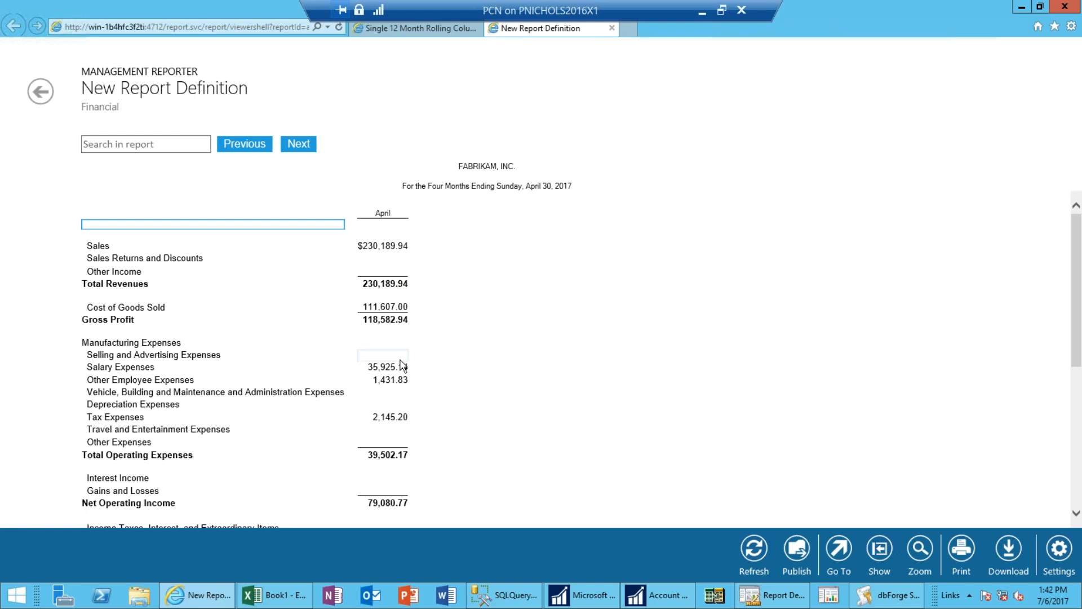
# - Turn off blanks for zero amounts in the report definition's settings and save the definition as Test P&L
pyautogui.click(781, 601)
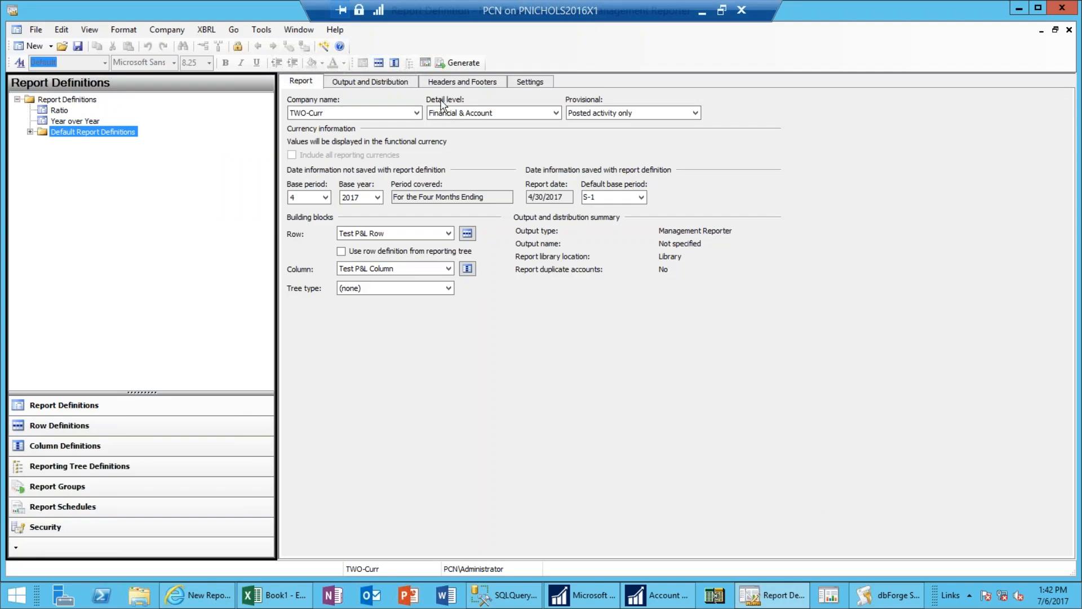
pyautogui.click(535, 85)
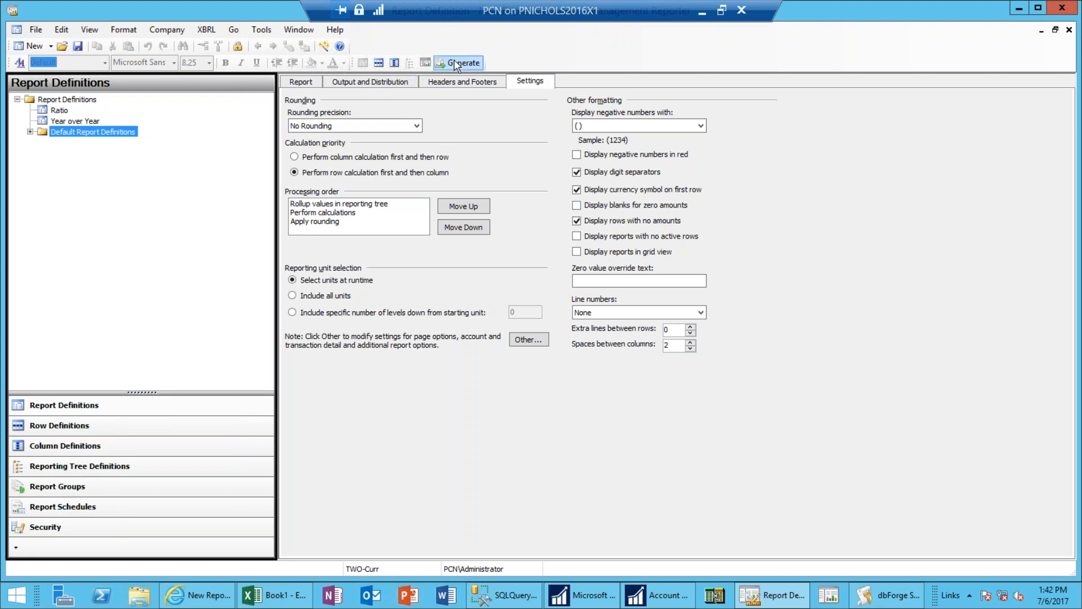
pyautogui.click(78, 46)
pyautogui.write('Te')
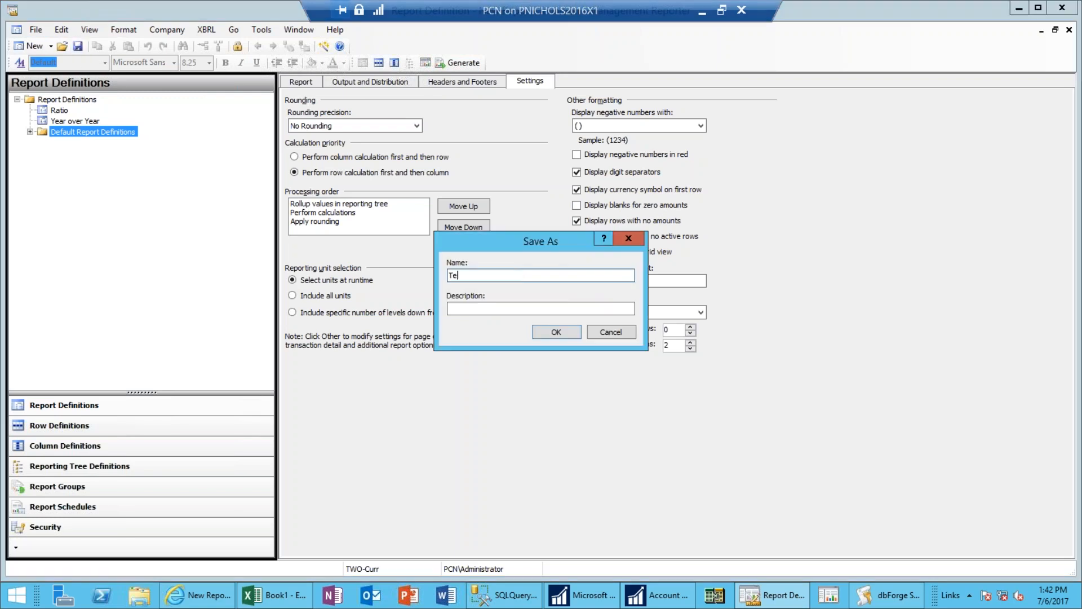
pyautogui.write('st P&L')
pyautogui.click(556, 332)
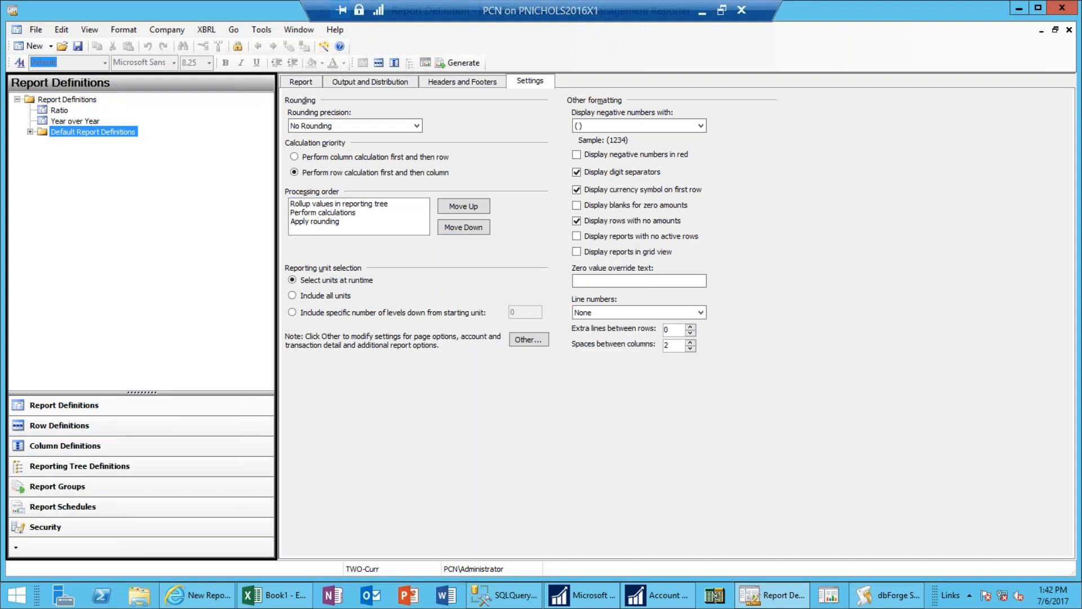
# - Generate the Test P&L report and return to the report definition to check its detail level
pyautogui.click(457, 63)
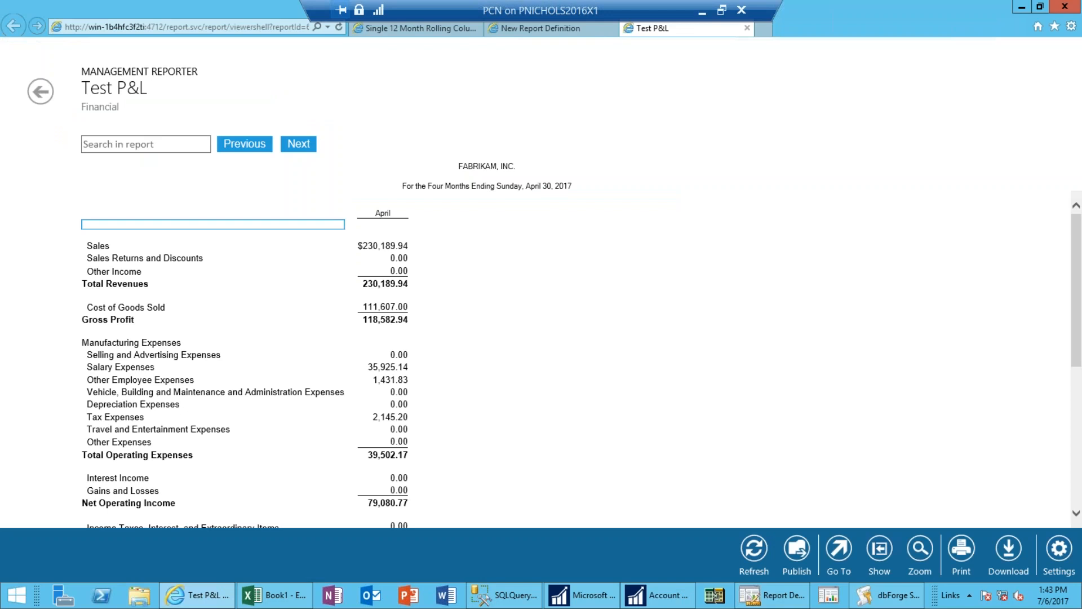
pyautogui.click(779, 603)
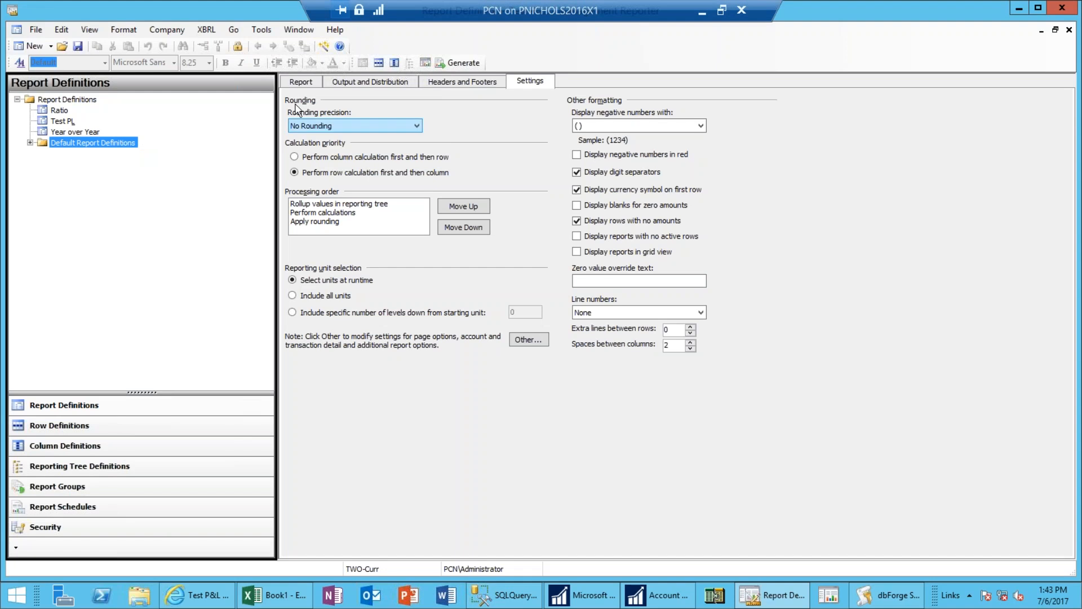
pyautogui.click(303, 84)
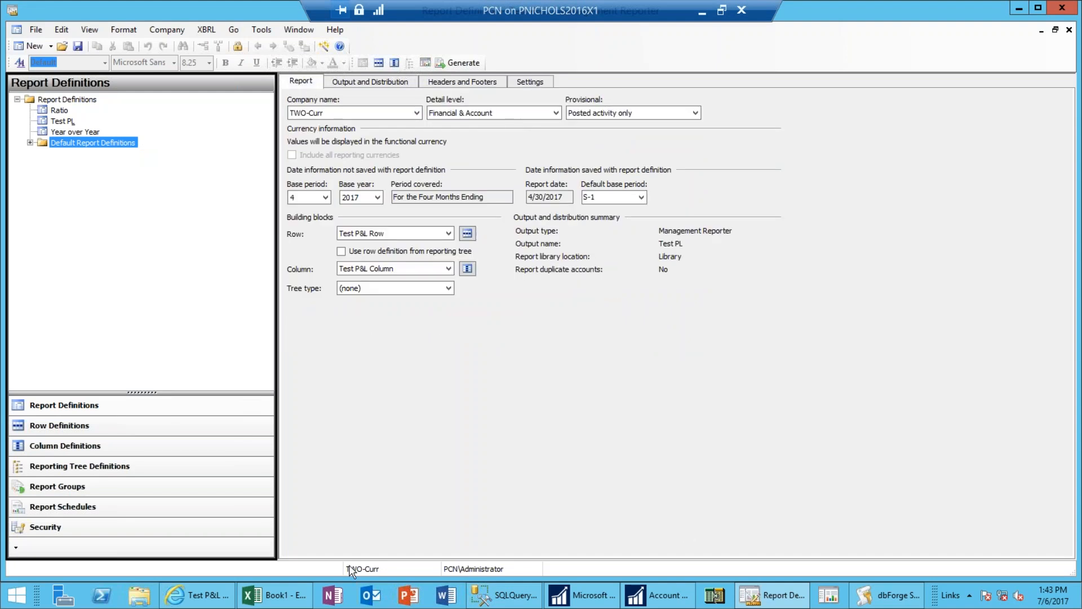
# - Examine the account detail behind Sales, Cost of Goods Sold and Salary Expenses in the generated Test P&L report
pyautogui.moveTo(200, 600)
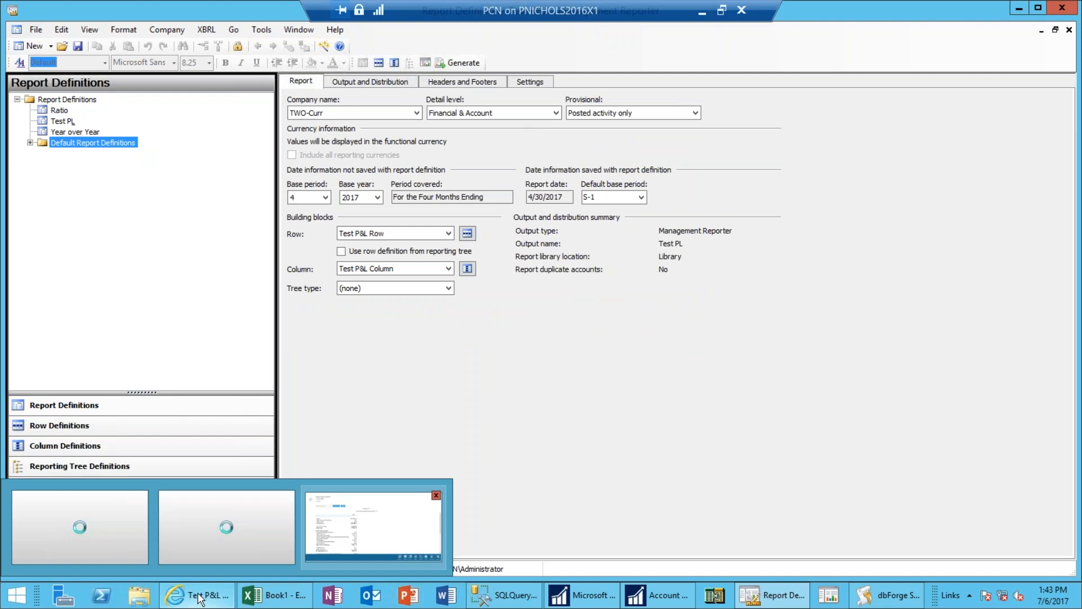
pyautogui.click(369, 529)
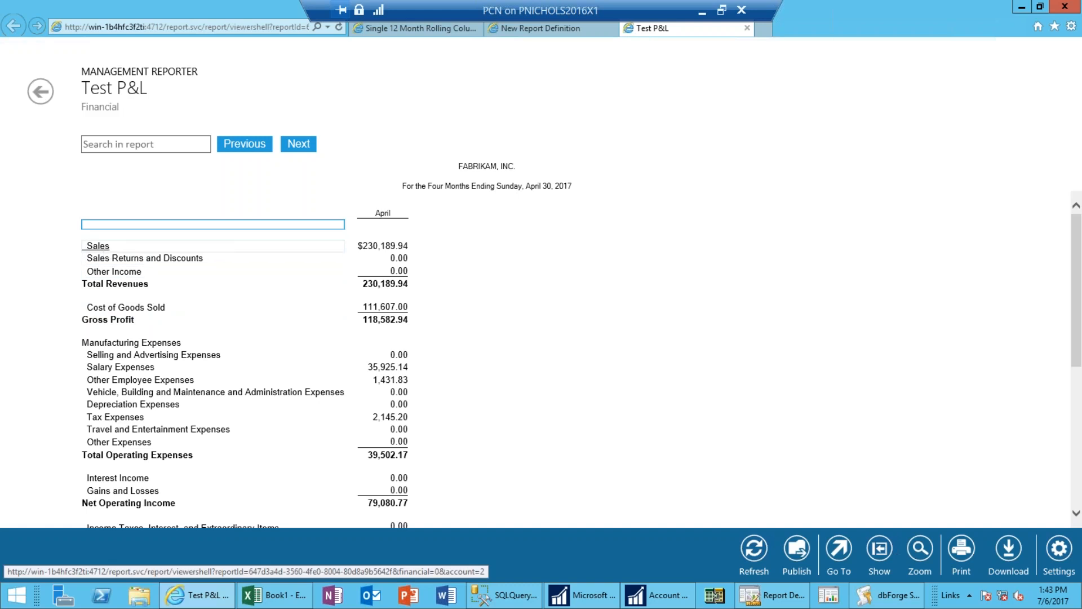
pyautogui.click(104, 251)
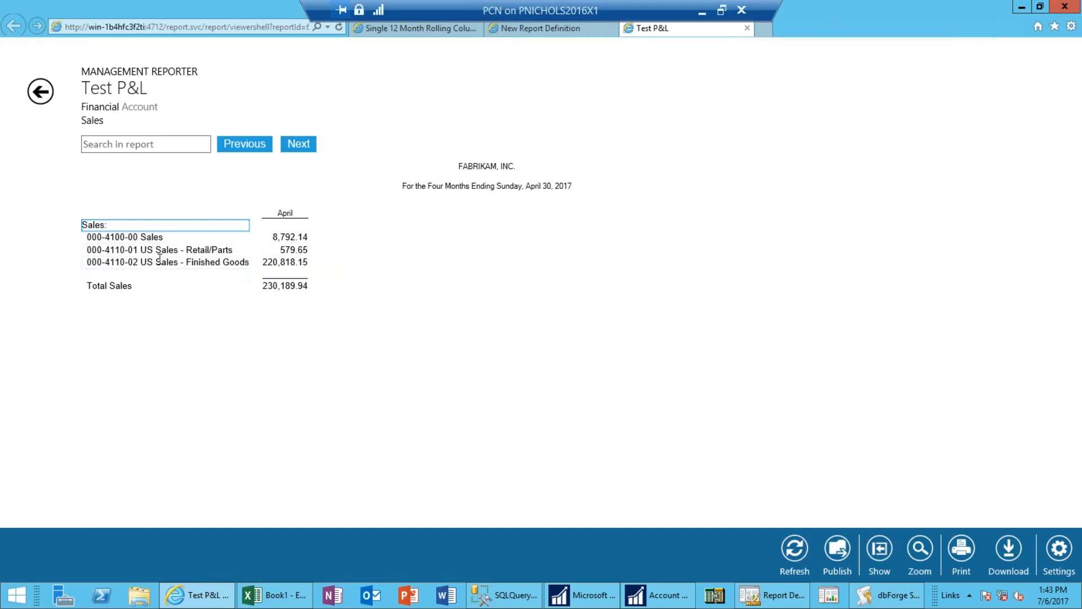
pyautogui.click(40, 93)
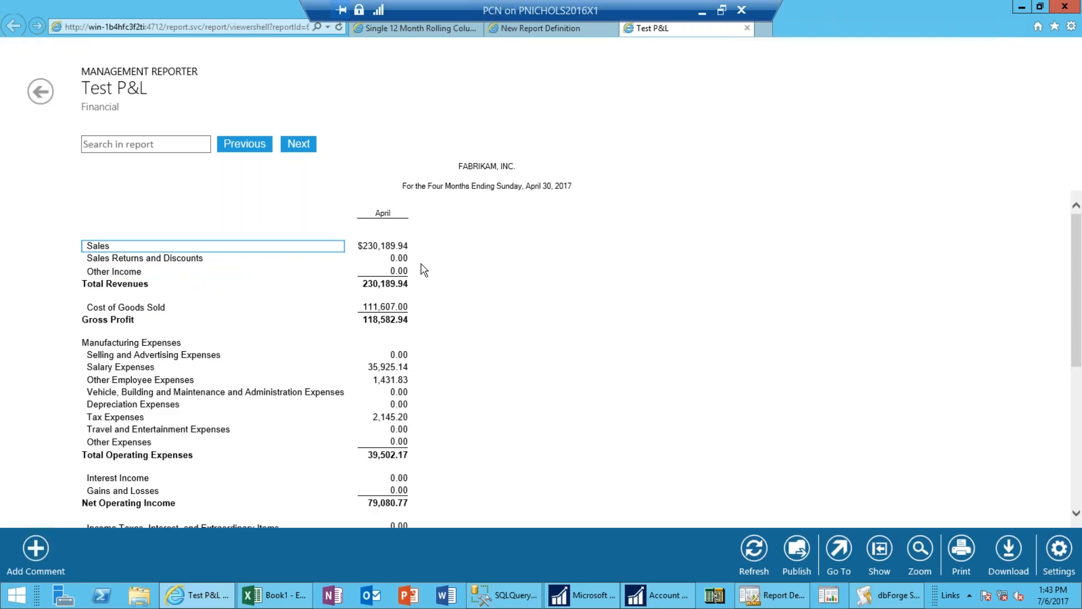
pyautogui.click(140, 312)
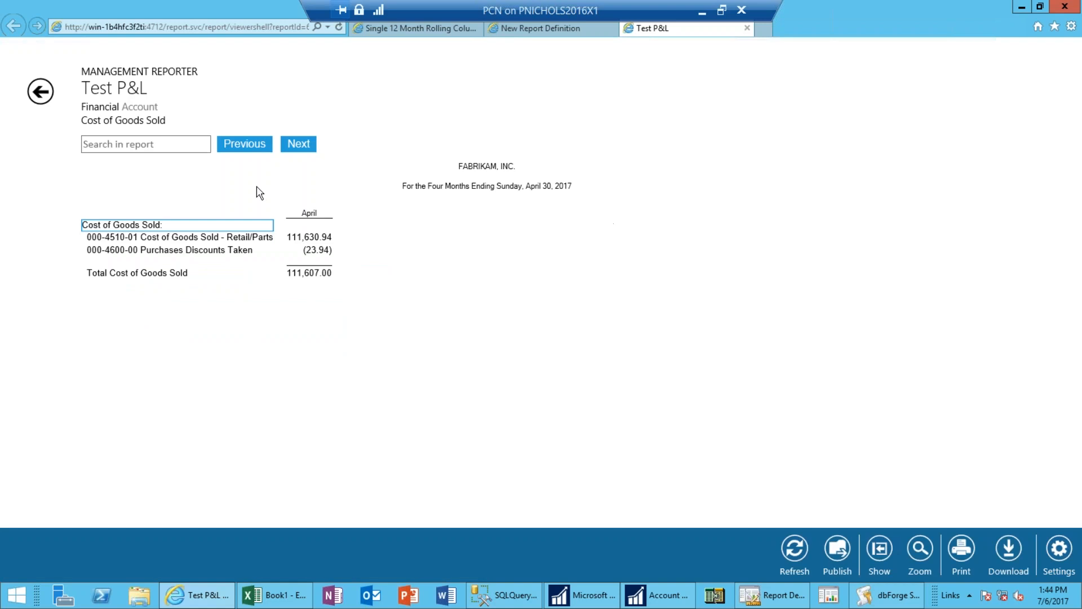
pyautogui.click(38, 94)
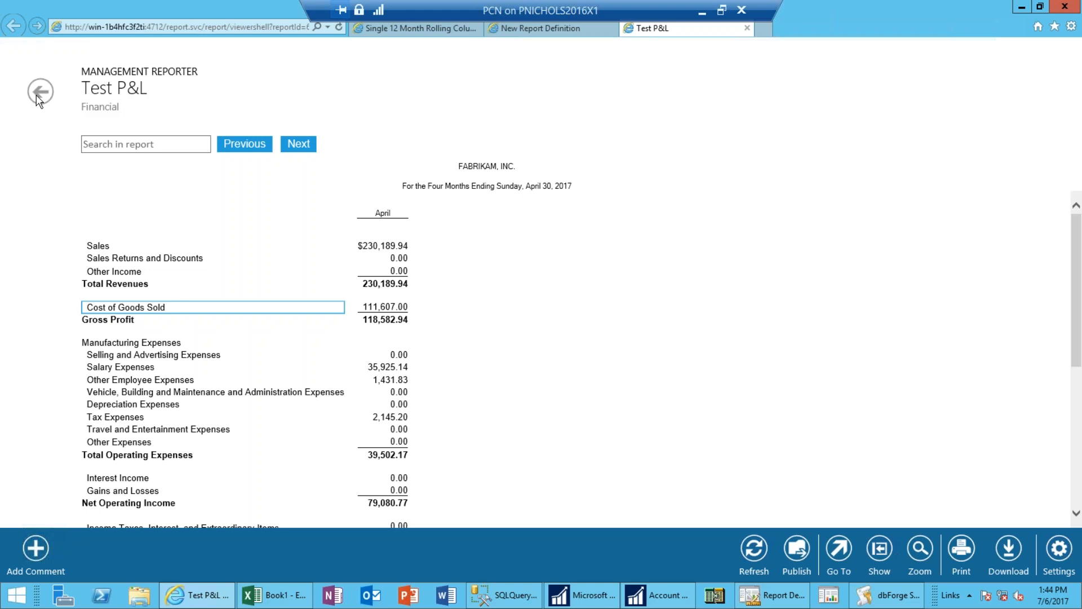
pyautogui.click(121, 368)
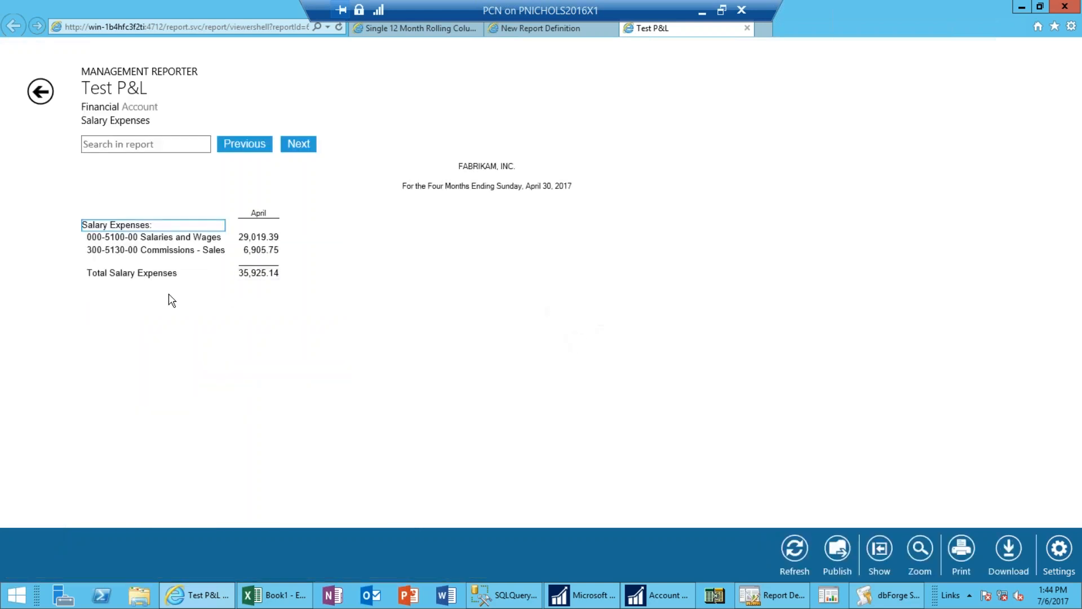
pyautogui.click(41, 92)
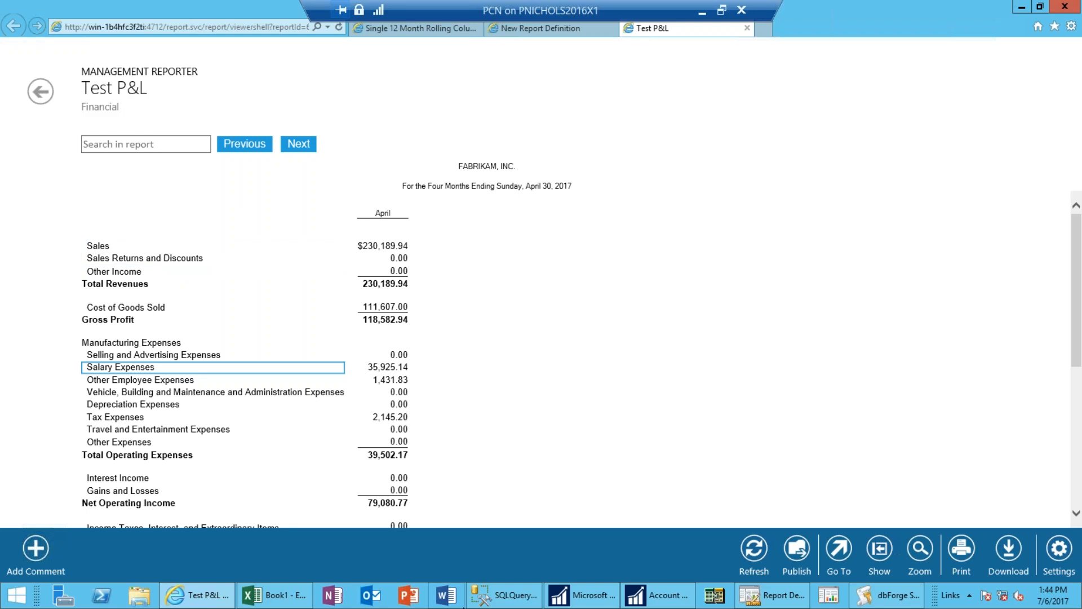
# - Switch back to Management Reporter's Report Designer and open the row definition linked to the Test P&L report
pyautogui.click(772, 595)
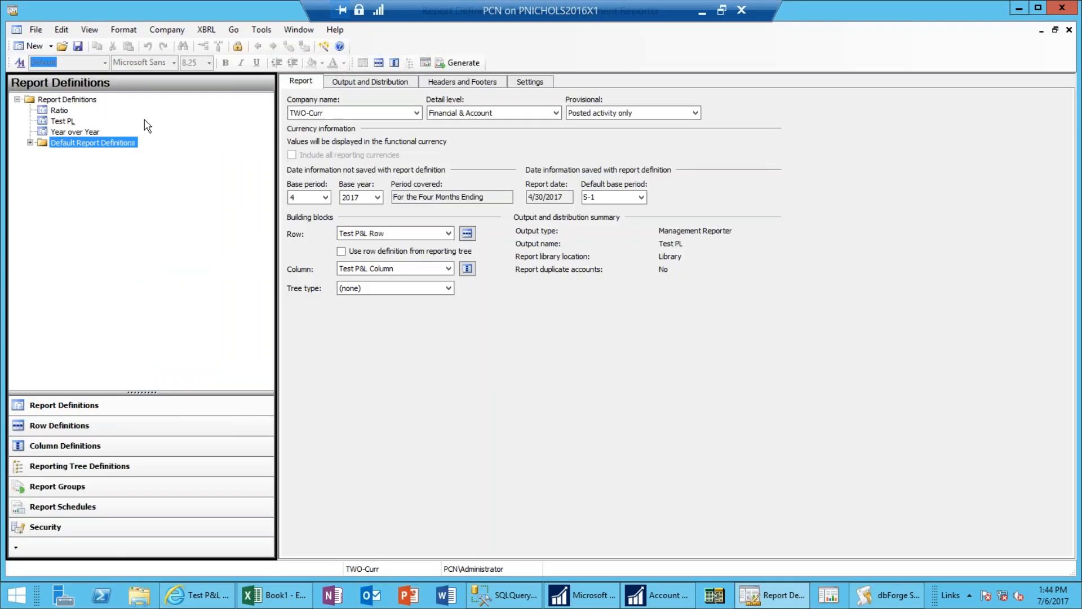
pyautogui.click(467, 233)
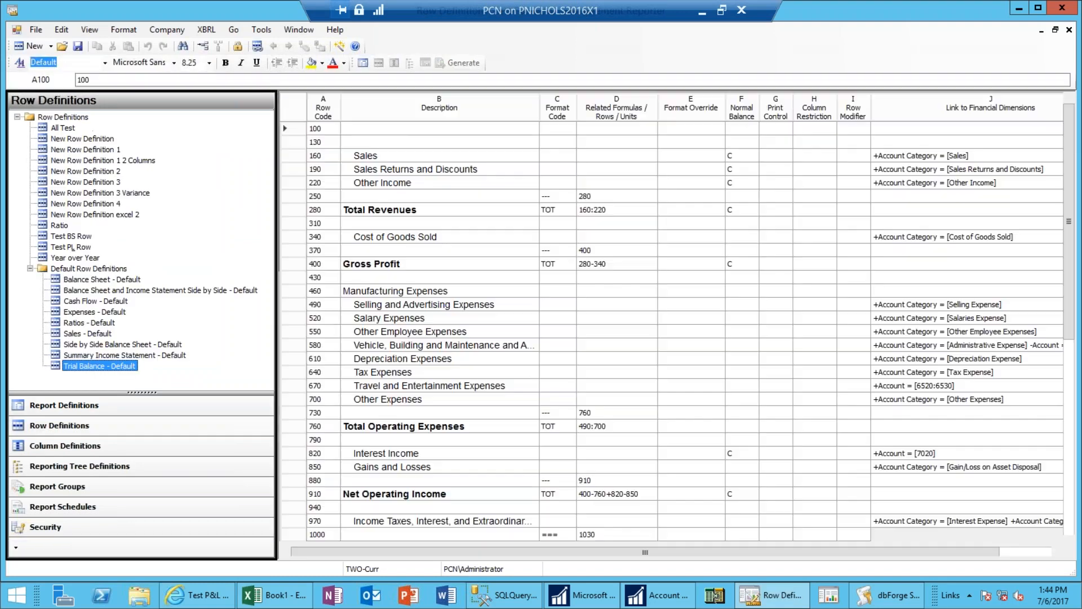
# - Set the Salary Expenses row's print control to XD, suppressing it in the account detail report, and save the row definition
pyautogui.click(426, 318)
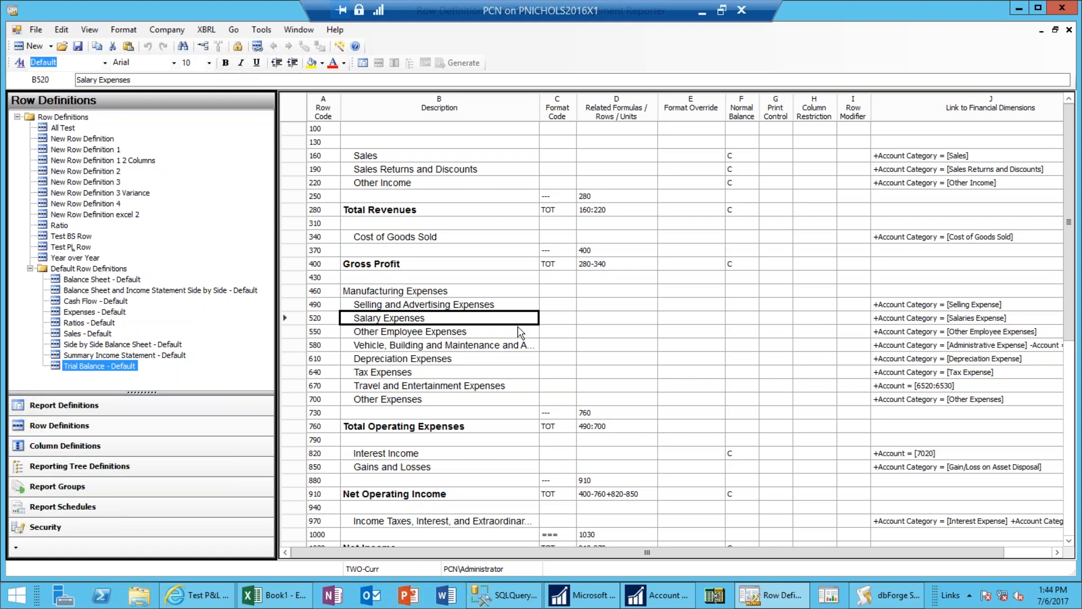
pyautogui.click(776, 320)
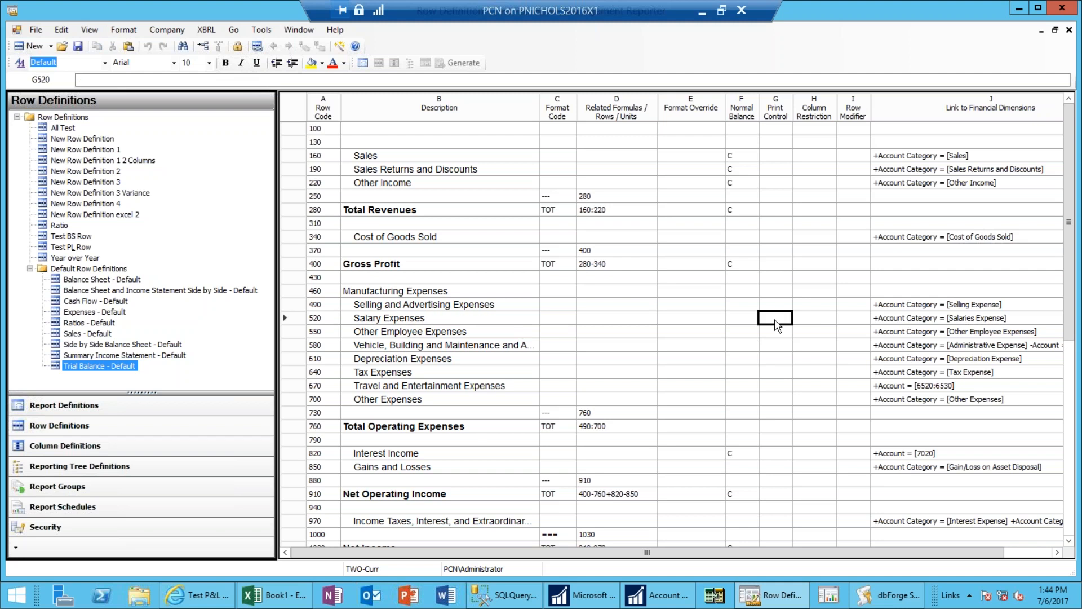
pyautogui.doubleClick(776, 322)
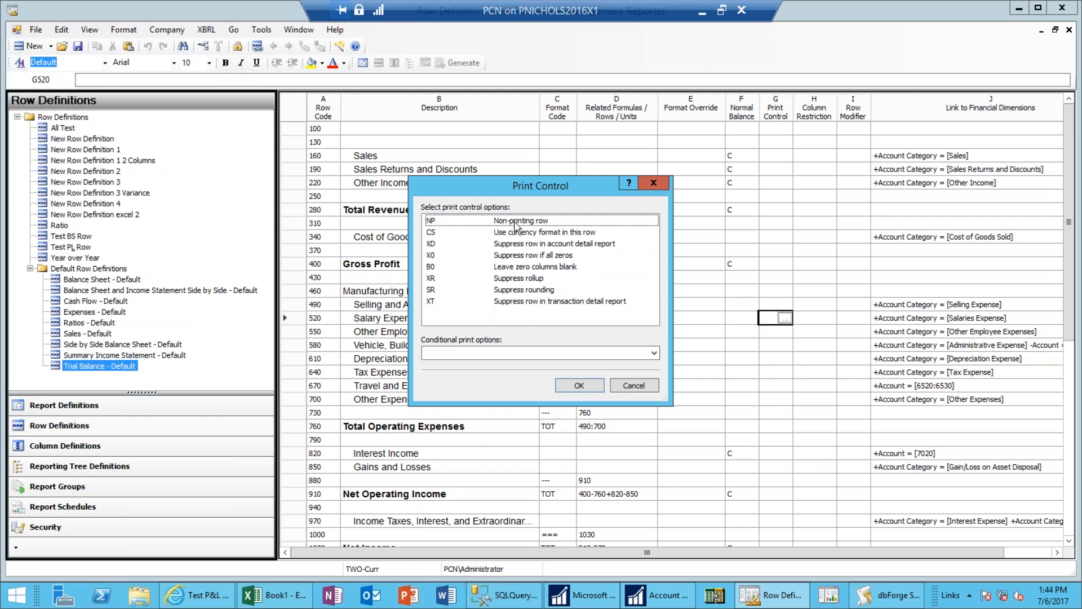
pyautogui.click(574, 245)
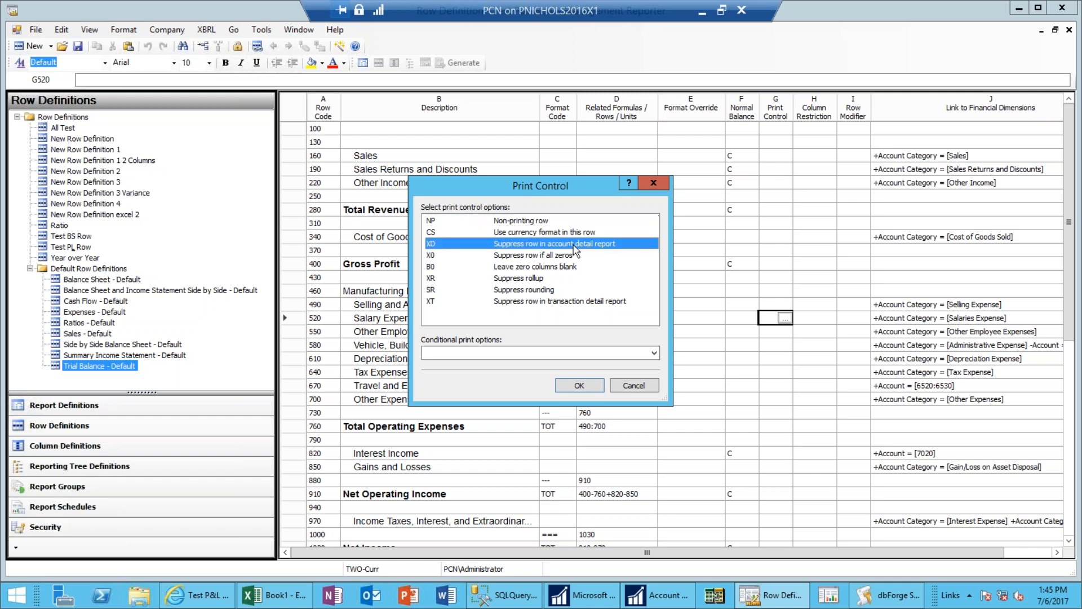
pyautogui.click(571, 389)
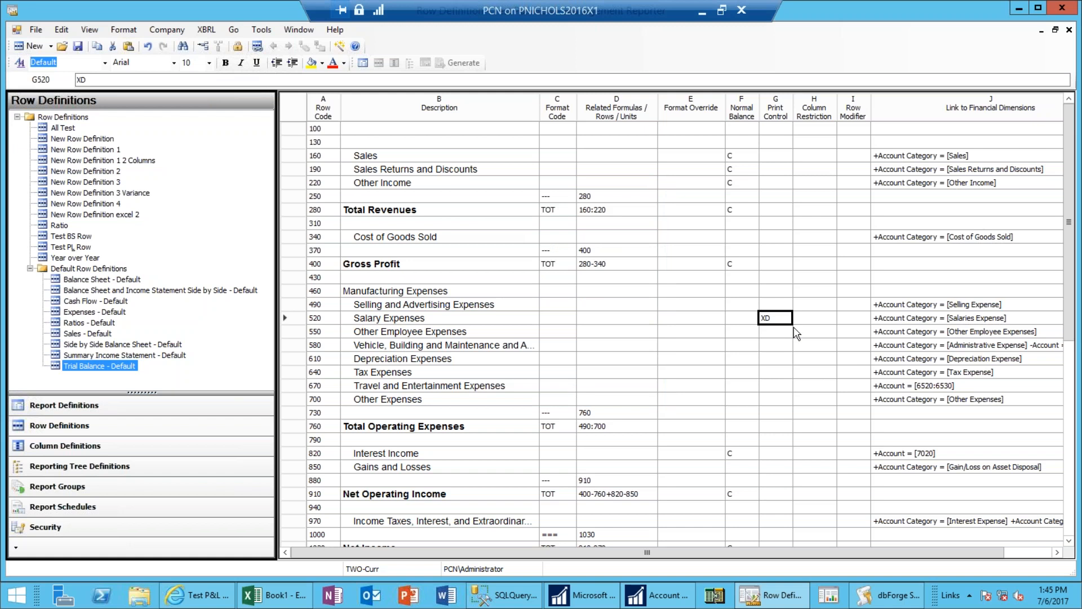
pyautogui.click(79, 46)
# - Return to the Test P&L report definition, maximize it and generate the report again
pyautogui.click(1057, 31)
pyautogui.click(565, 177)
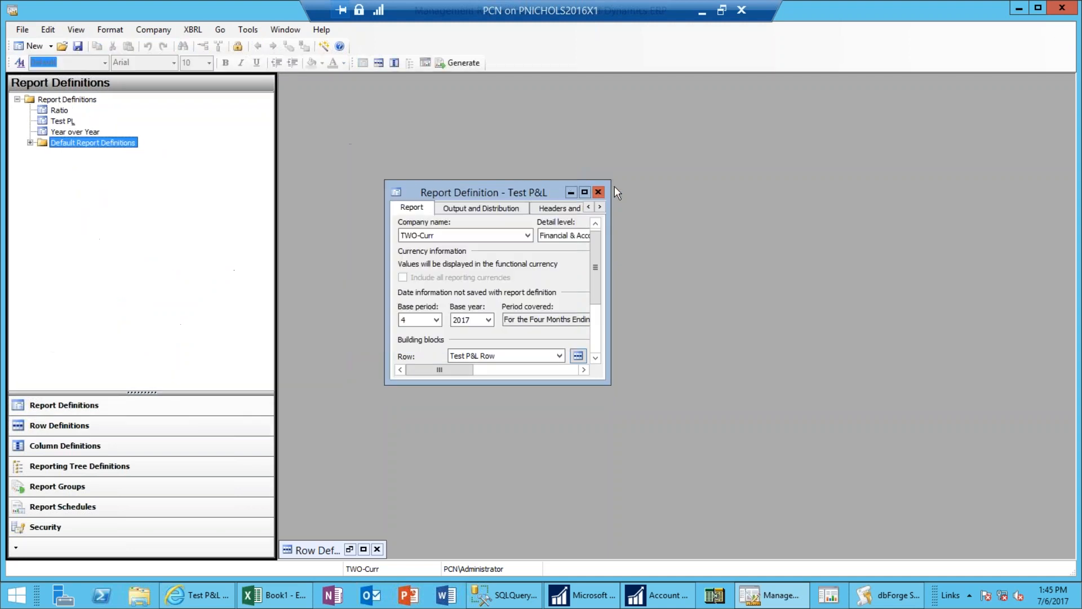
pyautogui.click(585, 192)
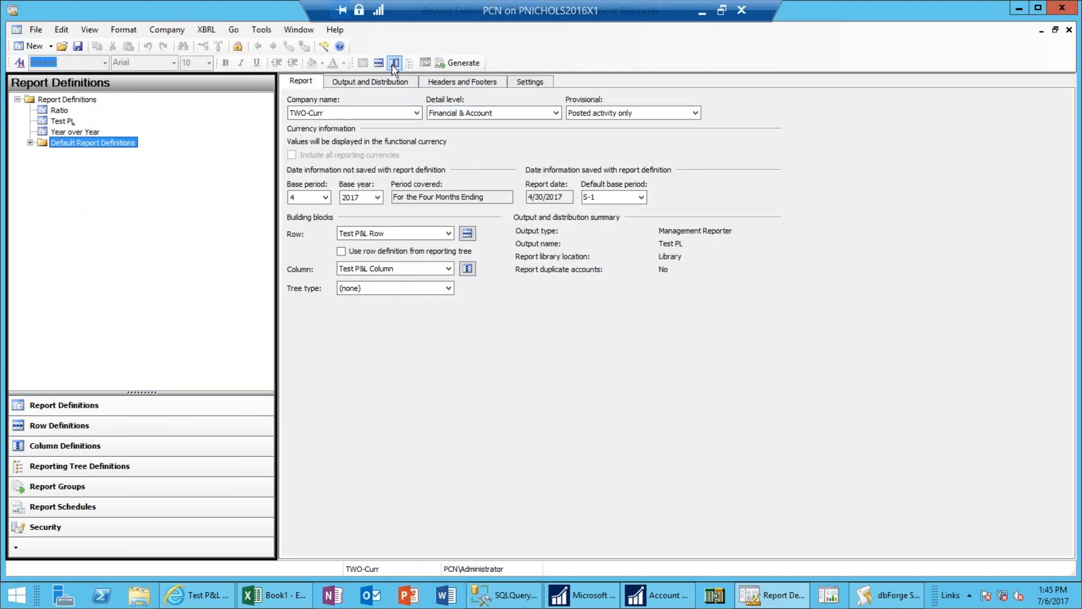
pyautogui.click(473, 63)
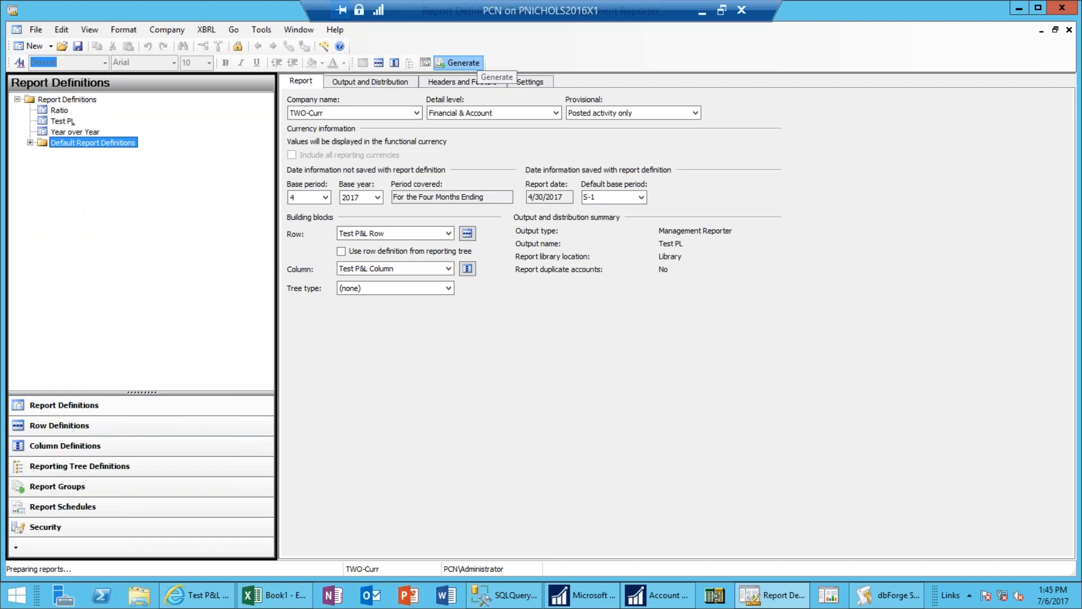
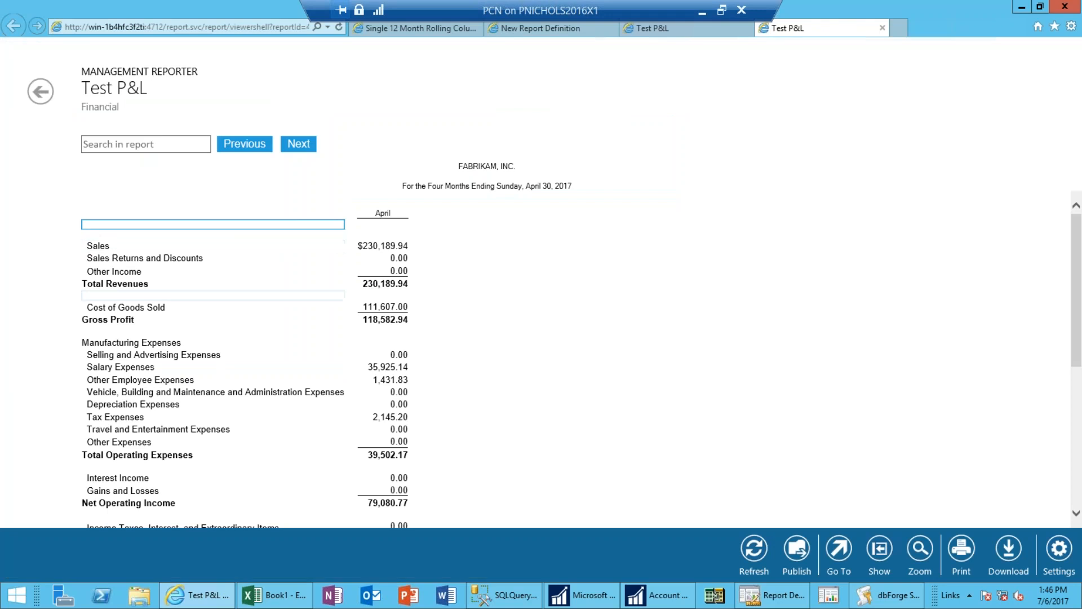
# - Compare the Salary Expenses row in the newly generated Test P&L report with the previously generated version
pyautogui.click(146, 367)
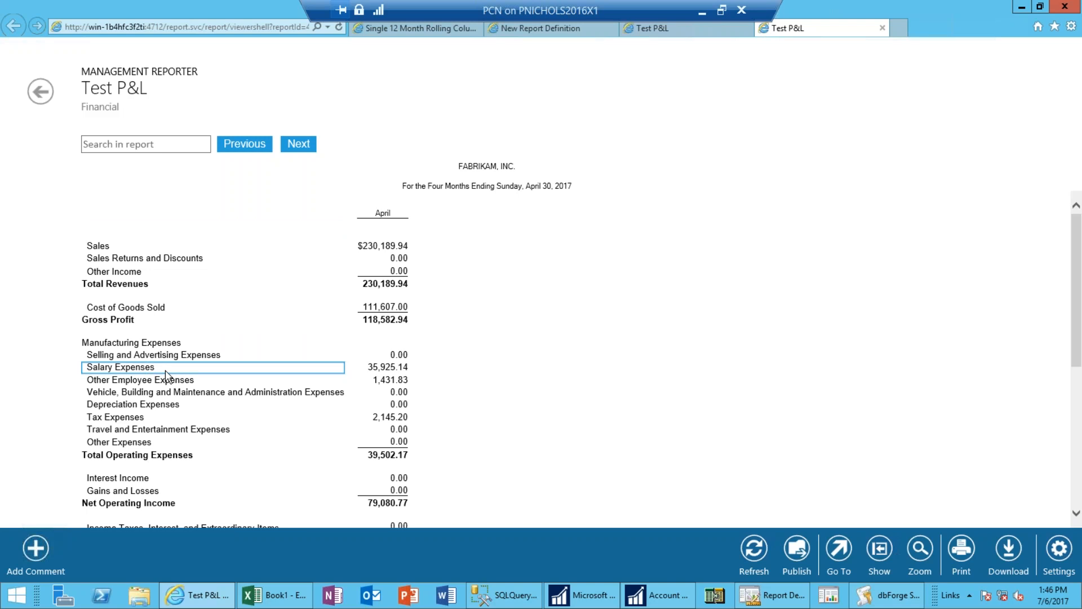
pyautogui.click(684, 33)
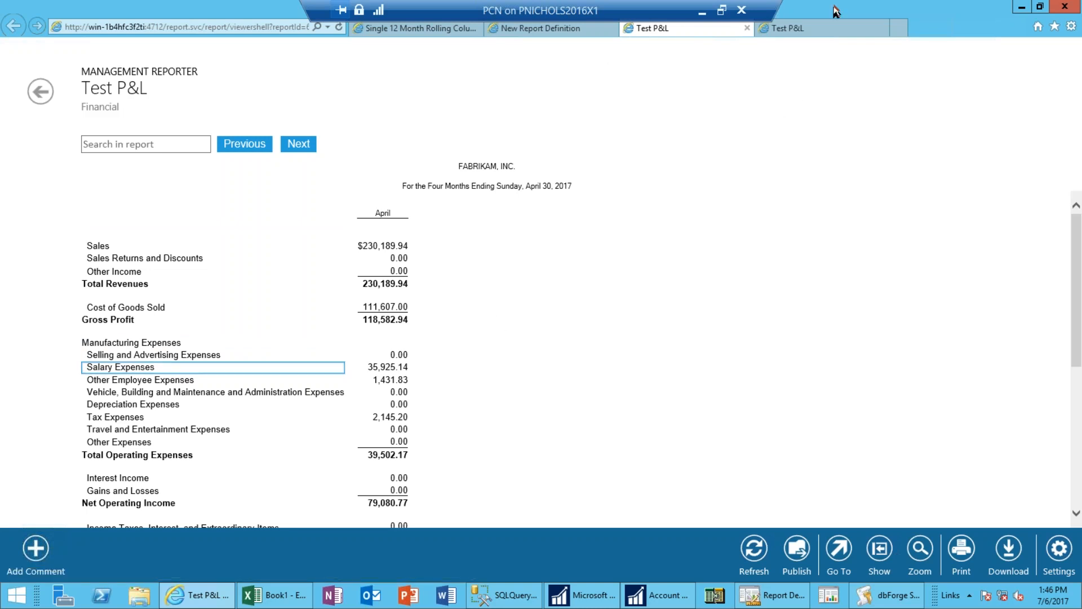
pyautogui.click(835, 23)
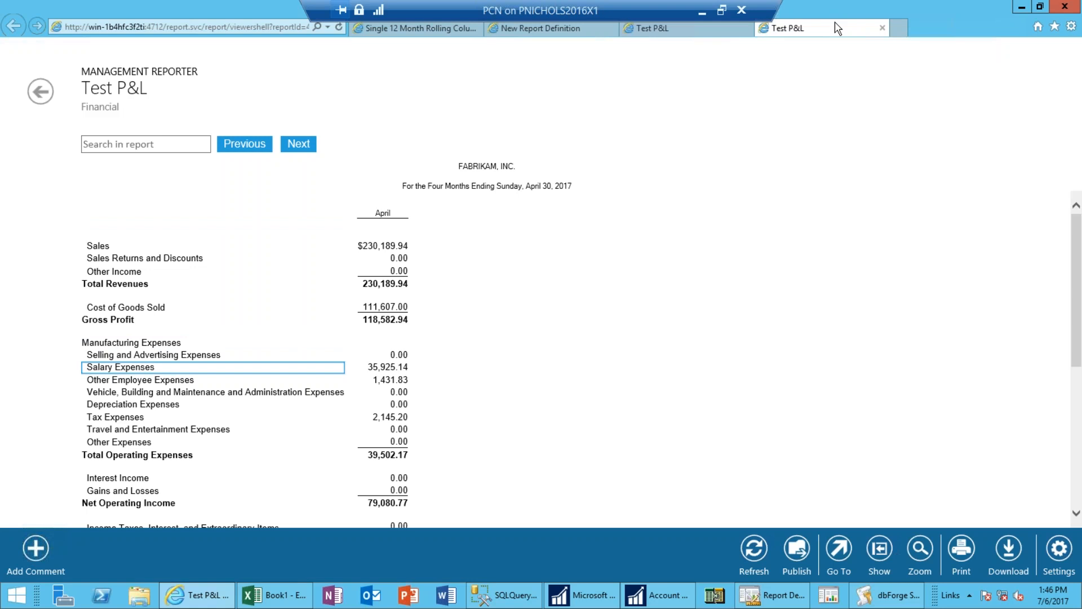
# - Switch back to Report Designer and, below Net Income in the linked row definition, describe row 1090 as Test and row 1120 as Out of Balance
pyautogui.click(778, 596)
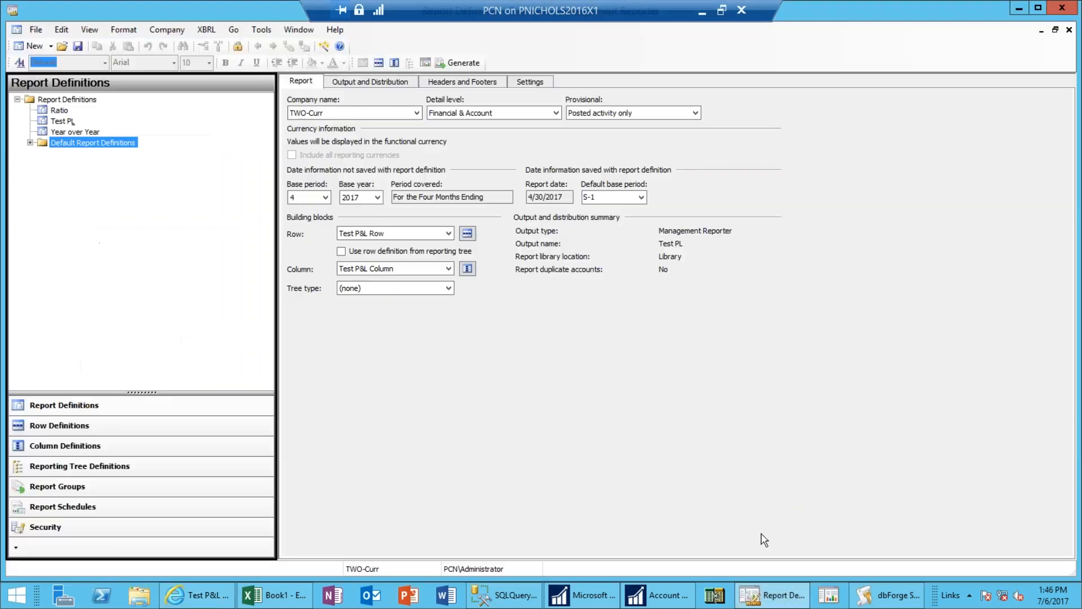
pyautogui.click(467, 234)
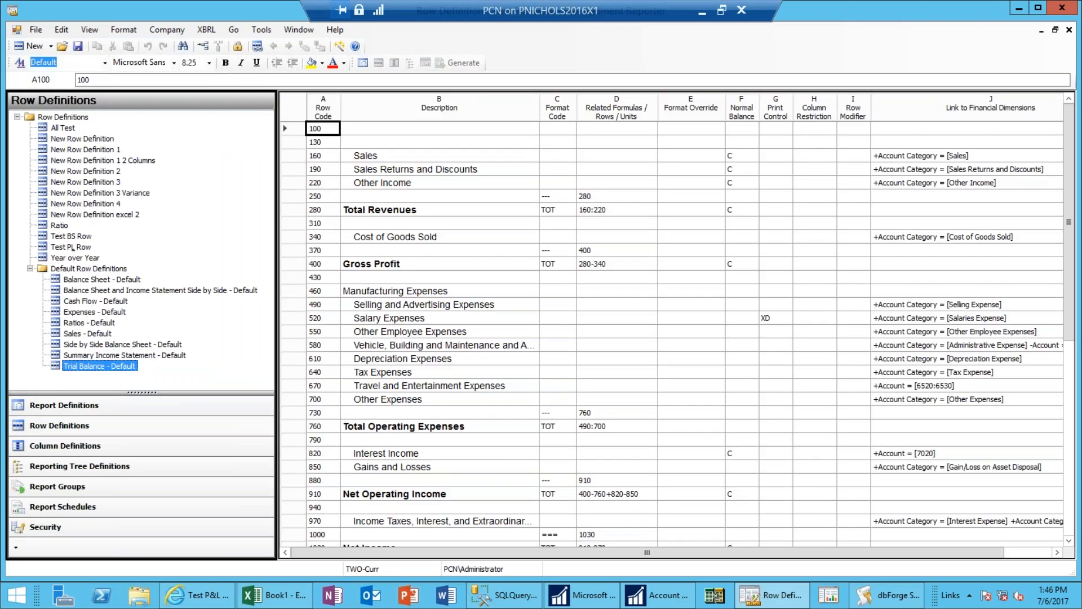
pyautogui.click(1074, 531)
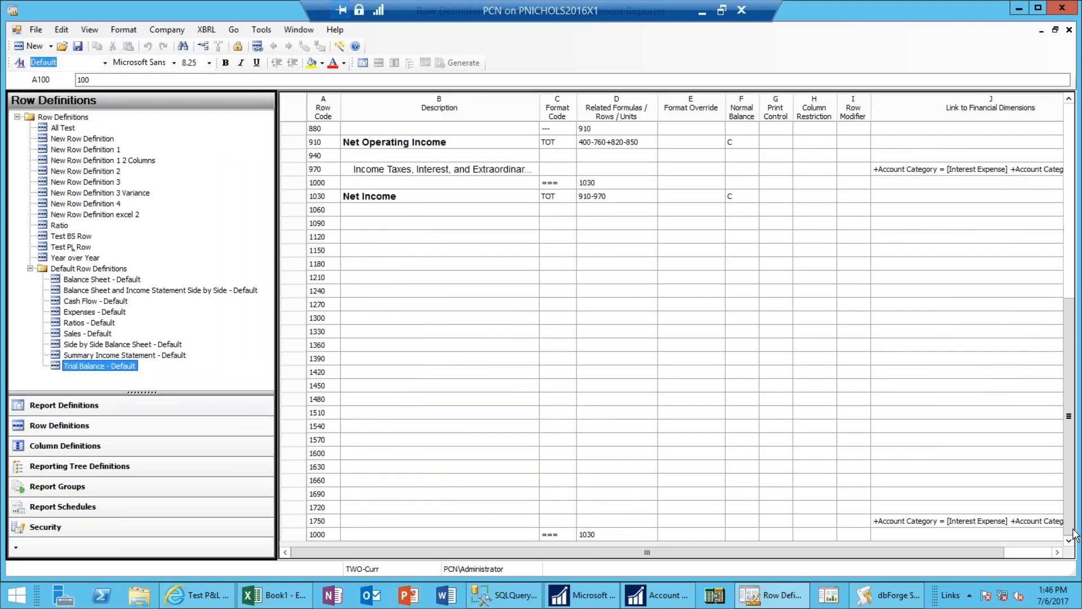
pyautogui.click(492, 228)
pyautogui.write('Test')
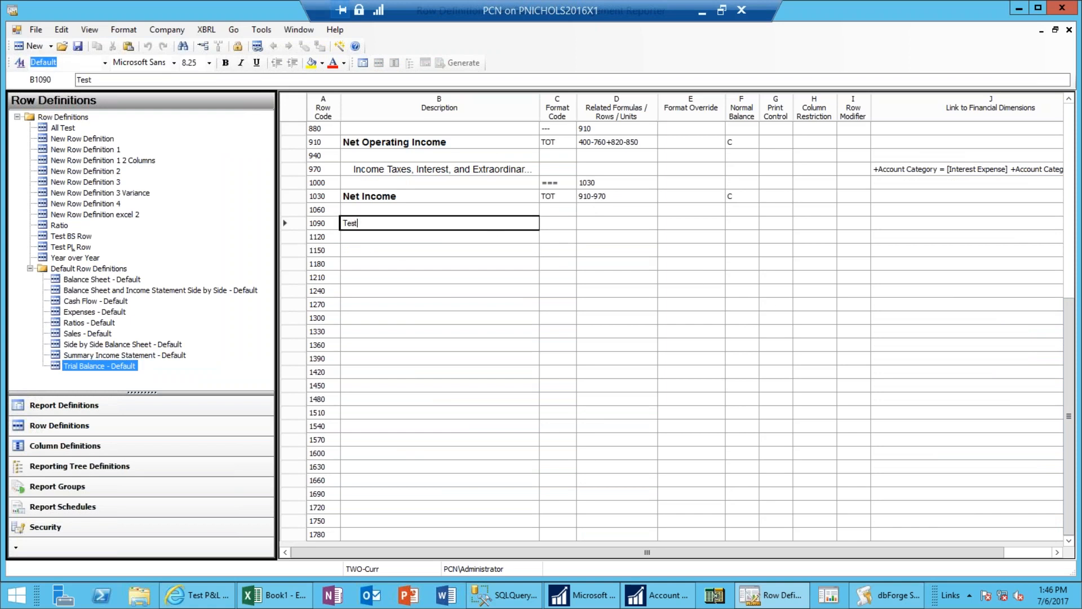
pyautogui.press('Tab')
pyautogui.press('Down')
pyautogui.press('Left')
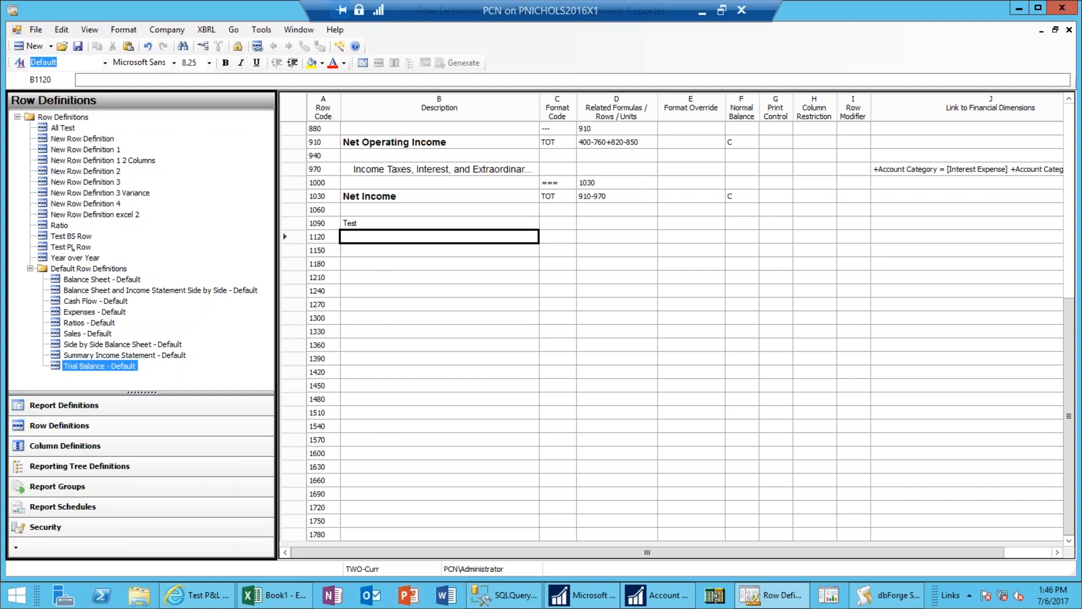
pyautogui.write('Out')
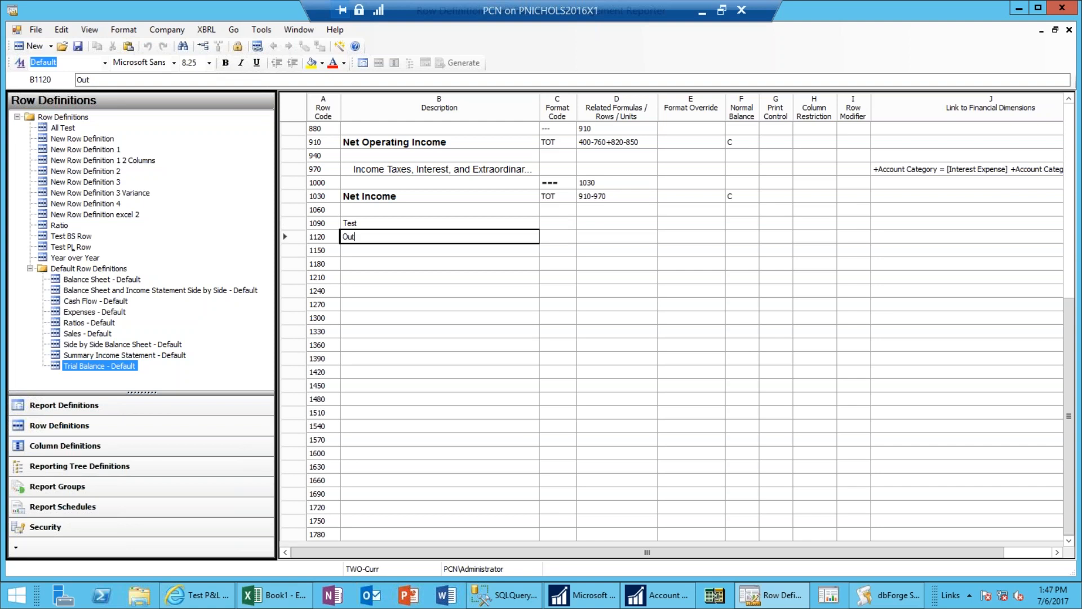
pyautogui.write(' of Balance')
pyautogui.press('Tab')
pyautogui.press('Up')
pyautogui.press('Left')
pyautogui.press('Right')
pyautogui.write('to')
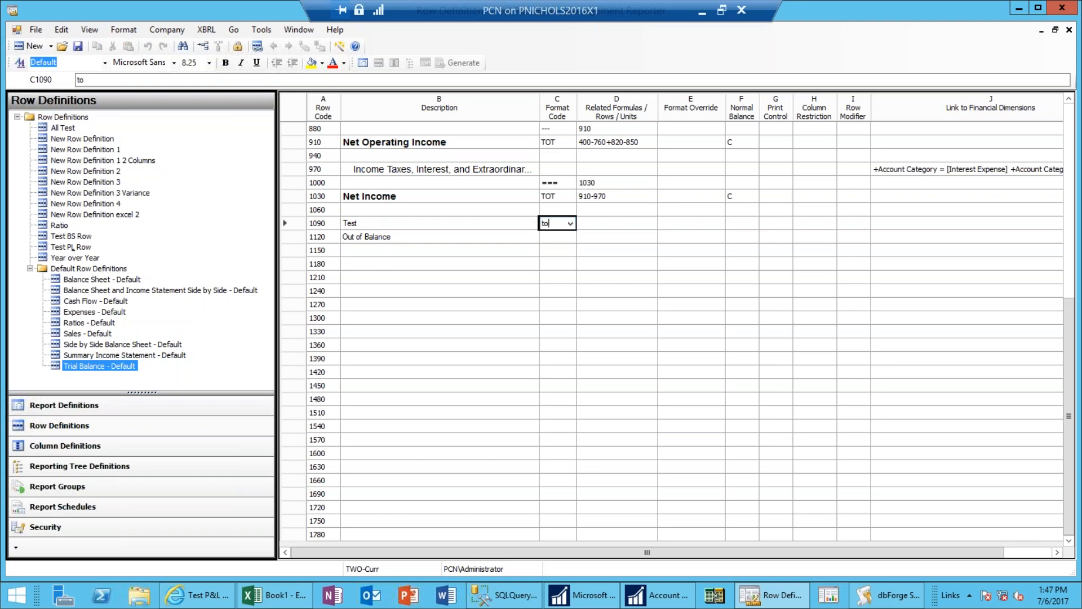
# - Set the print control of the Test row to NP so that it is a non-printing row
pyautogui.click(617, 224)
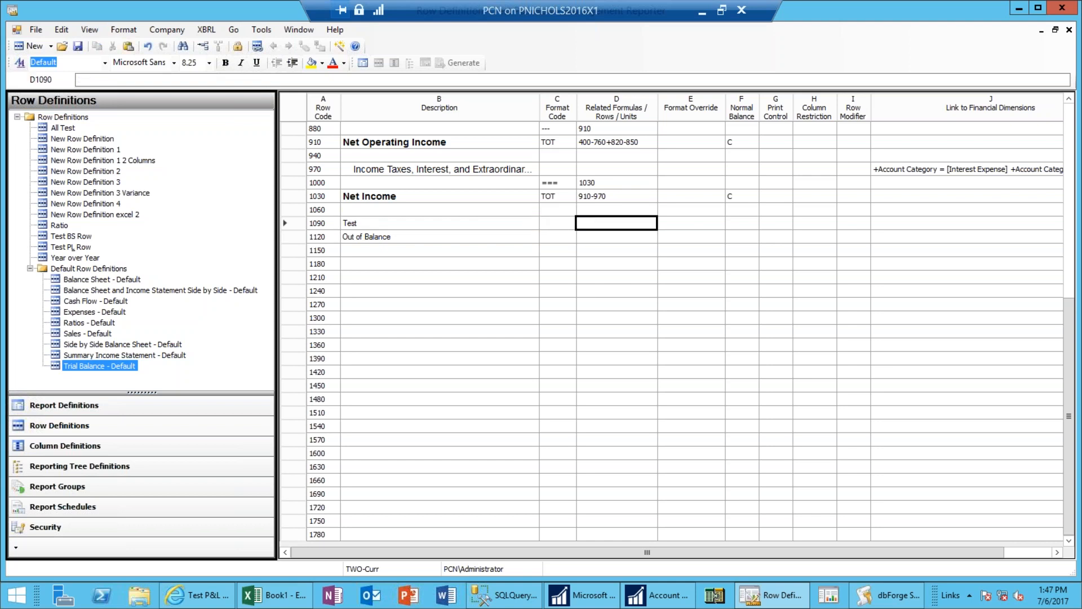
pyautogui.click(691, 223)
pyautogui.click(742, 223)
pyautogui.click(775, 223)
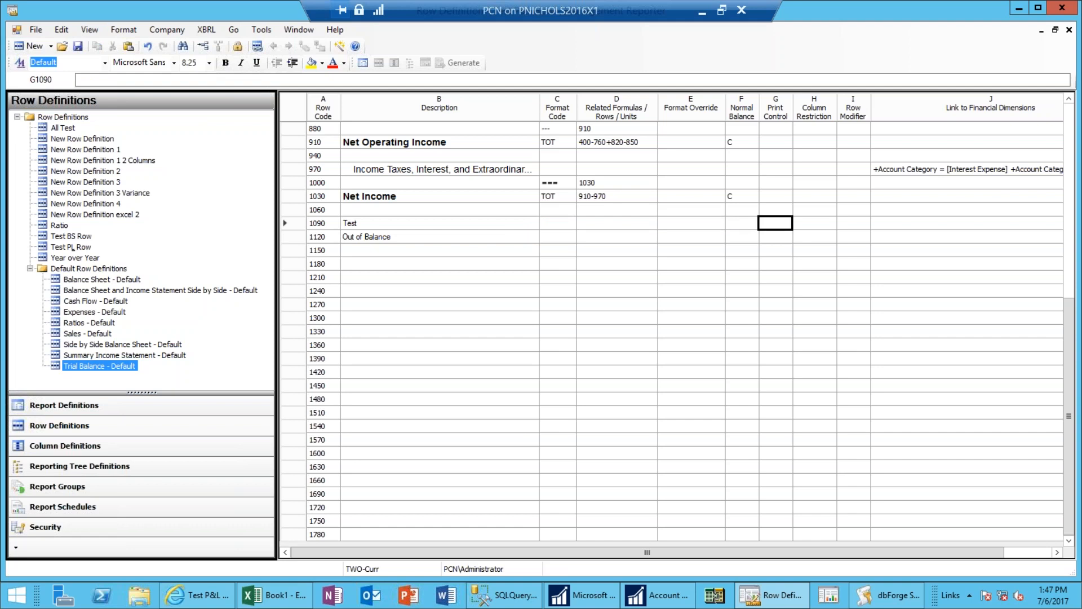
pyautogui.click(786, 223)
pyautogui.click(464, 222)
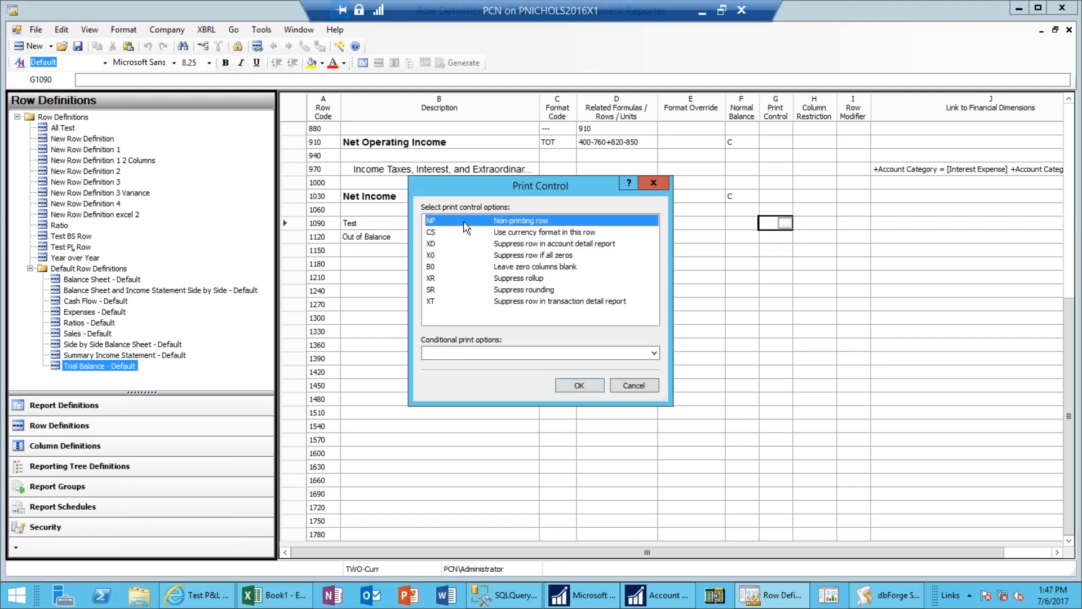
pyautogui.click(580, 385)
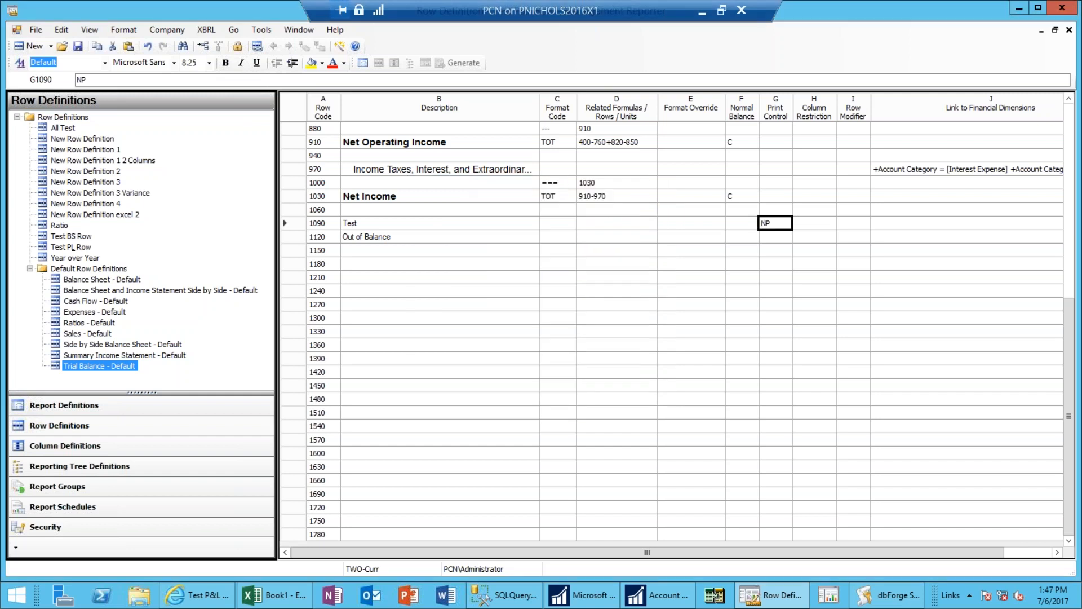
# - Link the Test row to the financial dimension account range from 4000 to 9999
pyautogui.click(904, 225)
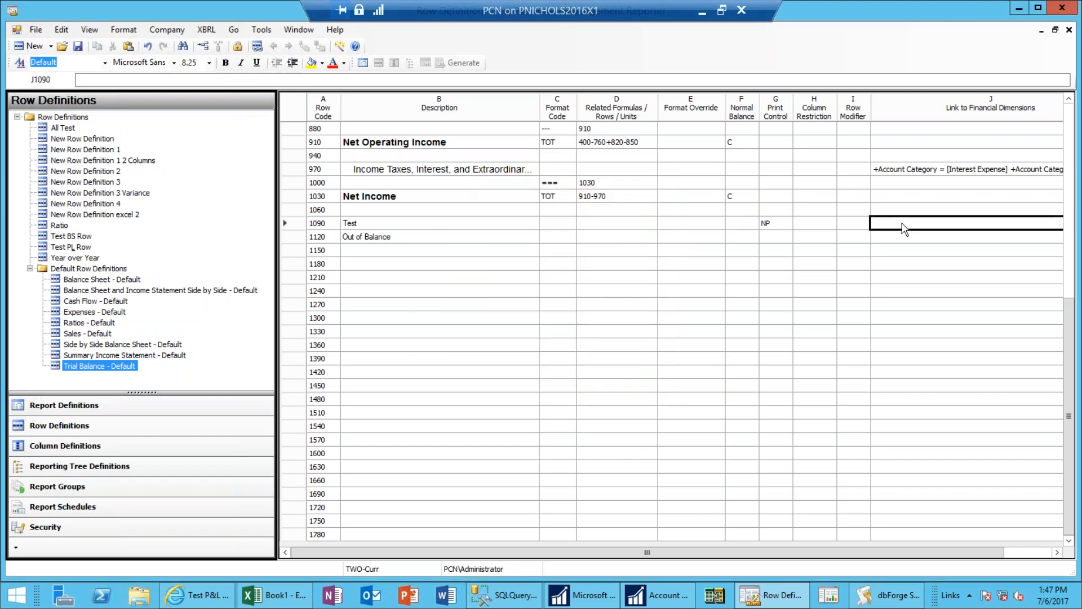
pyautogui.doubleClick(905, 225)
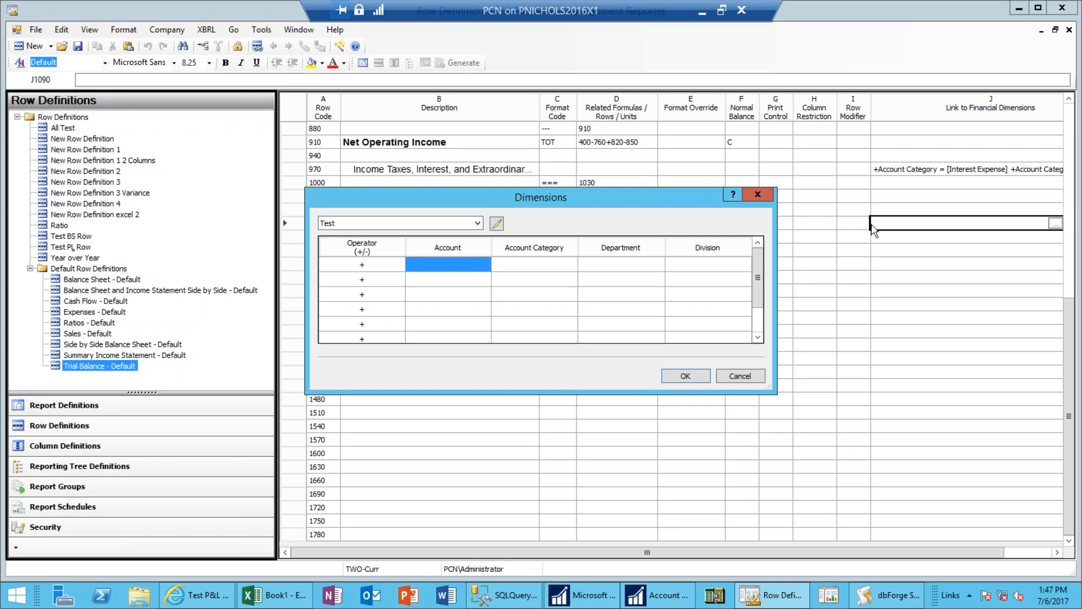
pyautogui.doubleClick(470, 266)
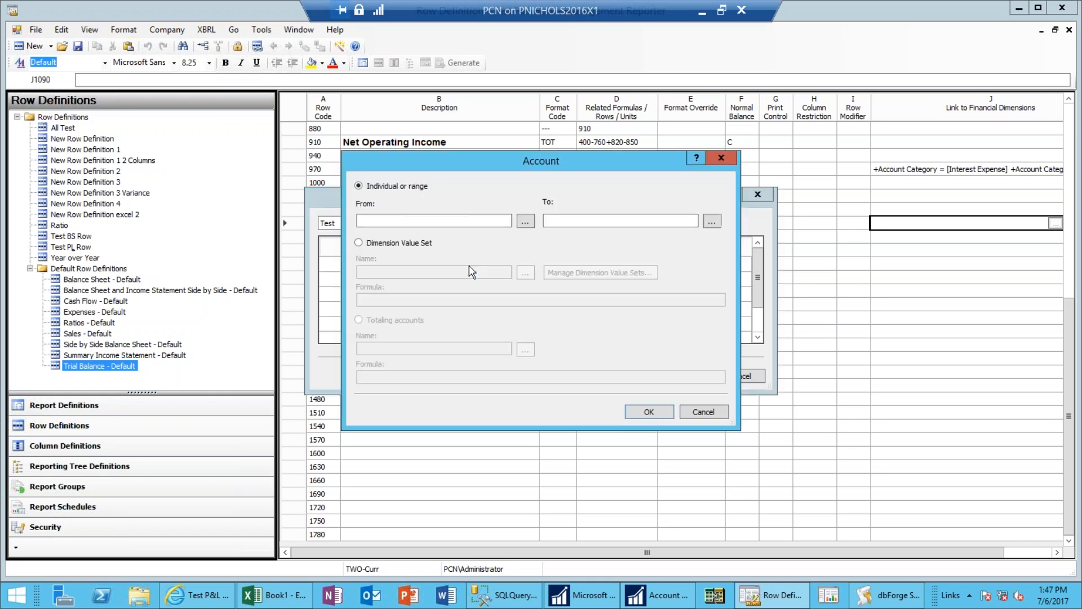
pyautogui.click(461, 220)
pyautogui.write('4000')
pyautogui.click(626, 223)
pyautogui.write('9999')
pyautogui.click(648, 411)
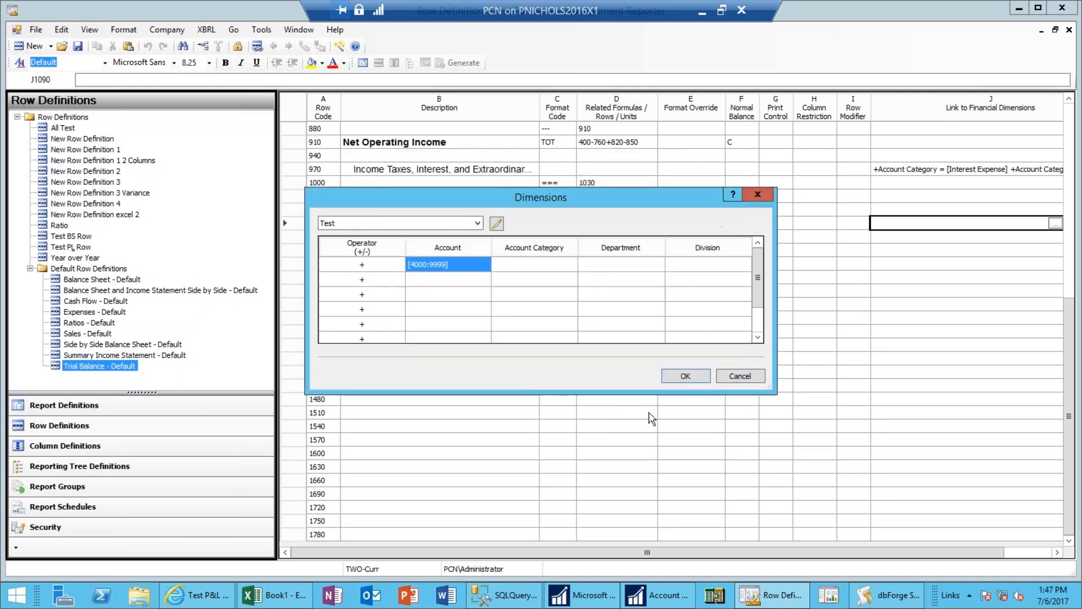
pyautogui.click(690, 377)
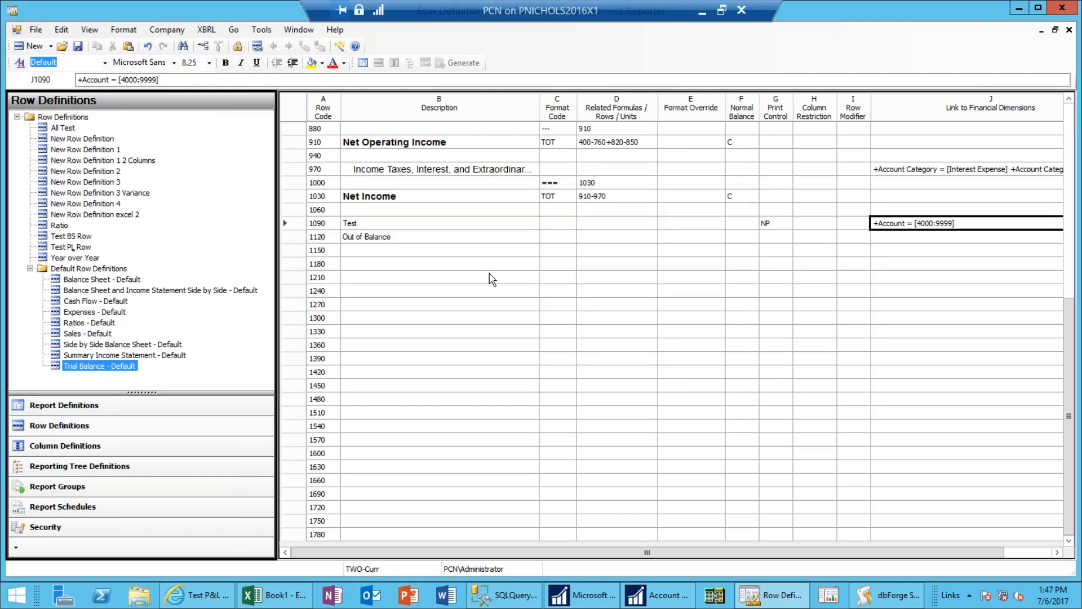
# - Make the Out of Balance row a TOT row with the formula 1090-1030
pyautogui.click(553, 242)
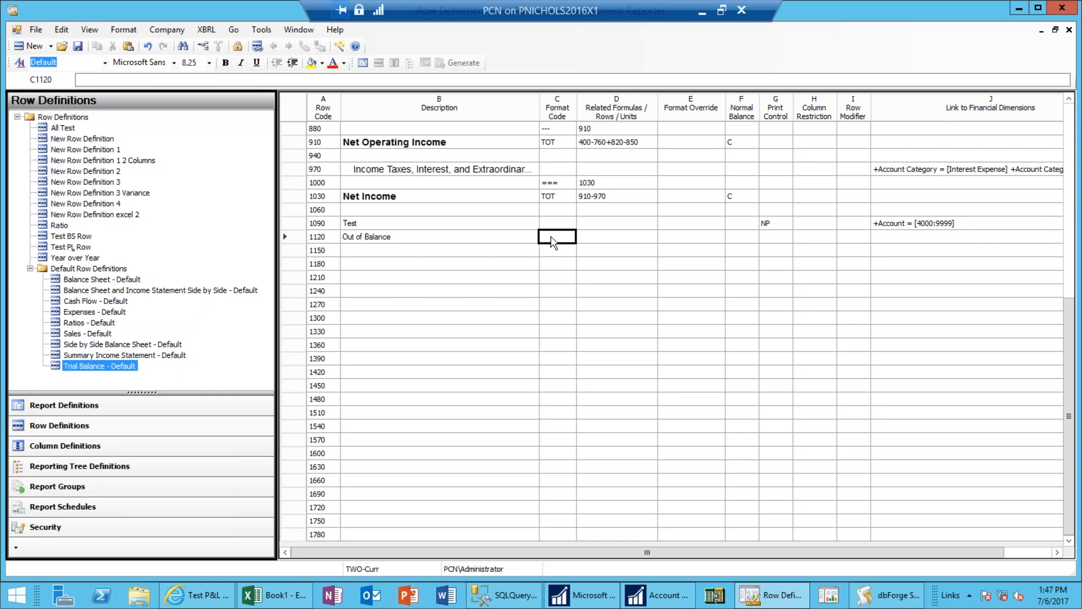
pyautogui.write('TOT')
pyautogui.press('Tab')
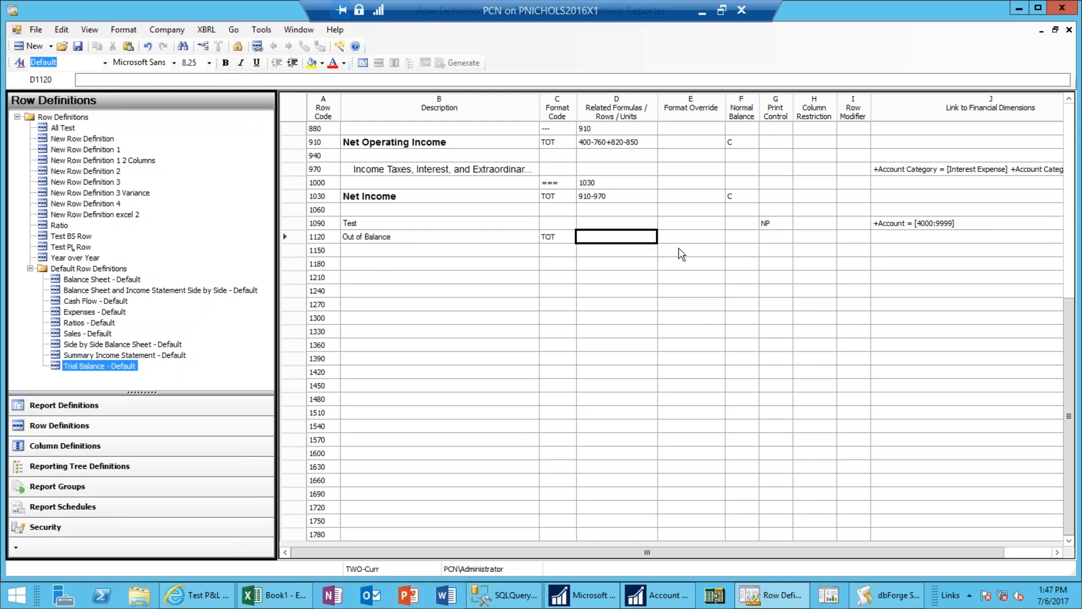
pyautogui.write('1090')
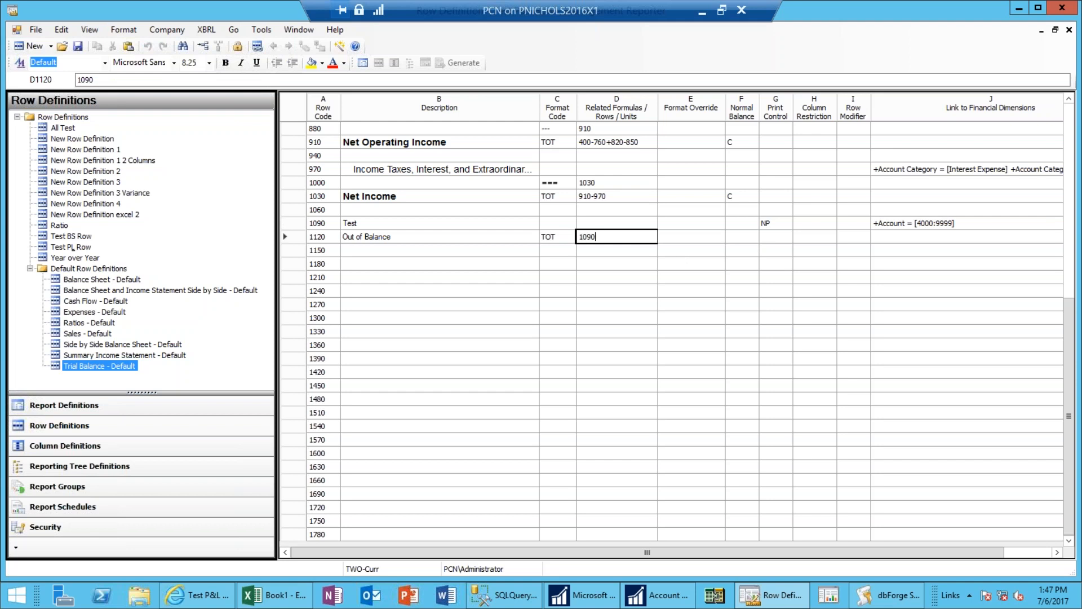
pyautogui.write('-1030')
pyautogui.press('Tab')
# - Review the Test row's account link, the Net Income formula and the Out of Balance row for consistency
pyautogui.press('Up')
pyautogui.press('Right')
pyautogui.press('Right')
pyautogui.press('Right')
pyautogui.press('Right')
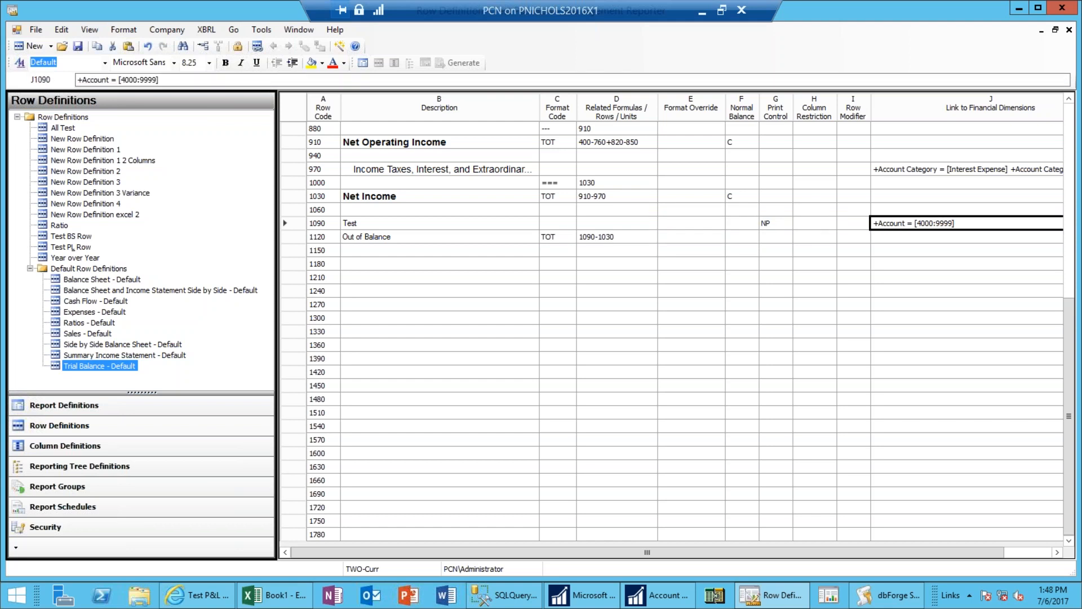
pyautogui.press('Left')
pyautogui.press('Left')
pyautogui.press('Left')
pyautogui.press('Left')
pyautogui.press('Left')
pyautogui.press('Left')
pyautogui.press('Left')
pyautogui.press('Up')
pyautogui.press('Up')
pyautogui.press('Right')
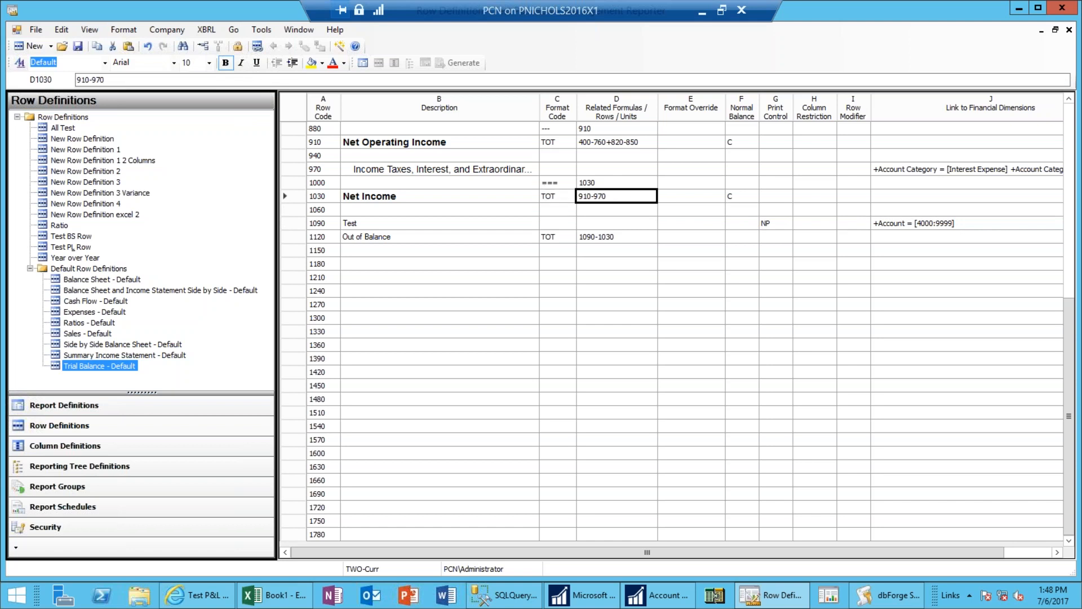
pyautogui.press('Down')
pyautogui.press('Down')
pyautogui.press('Down')
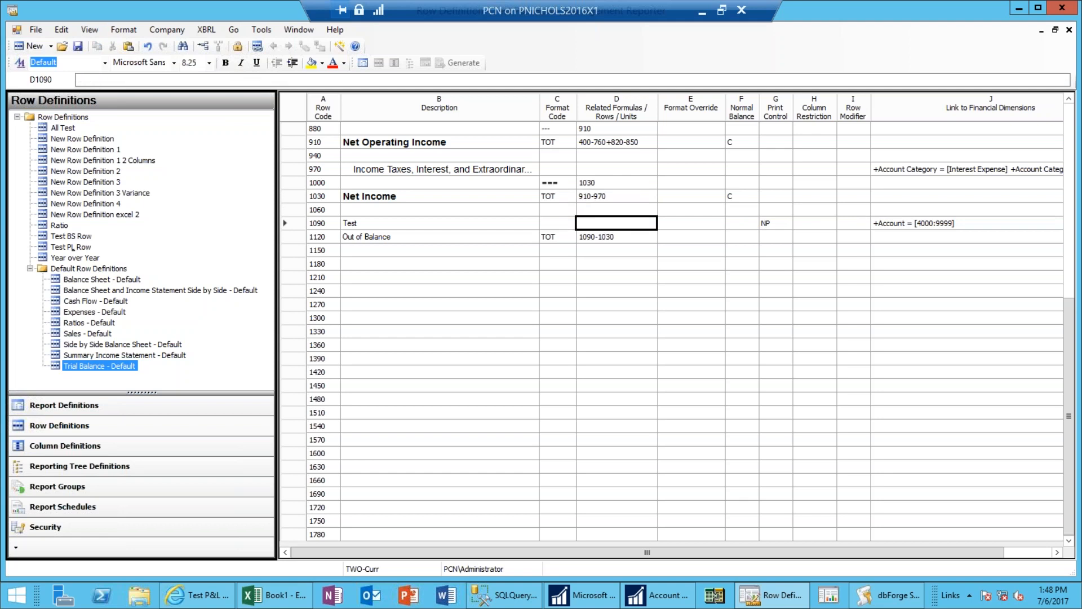
pyautogui.press('Left')
pyautogui.press('Left')
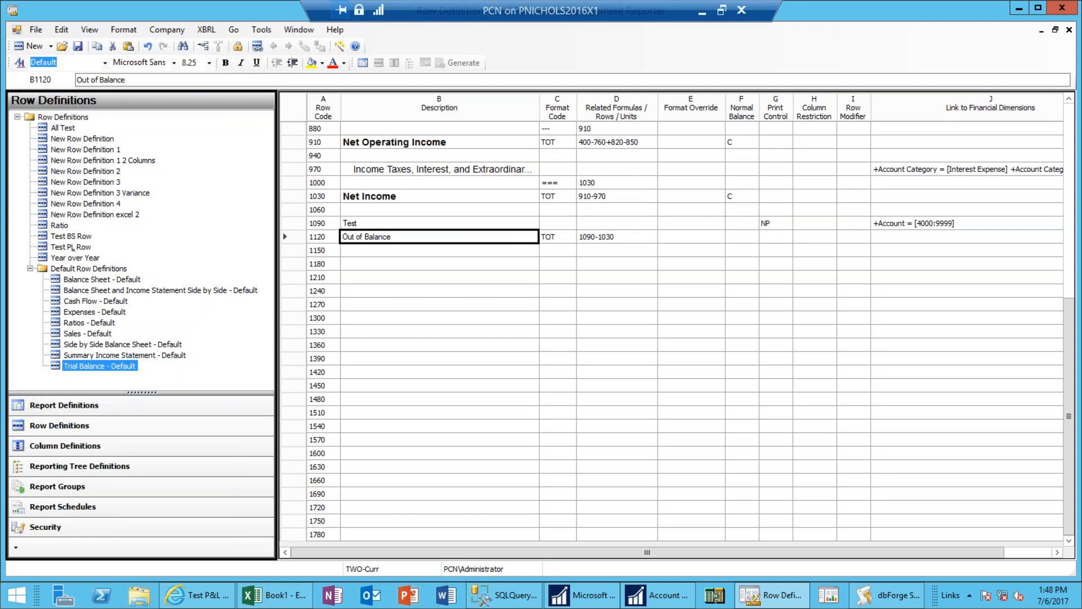
# - Format the Out of Balance description in bold red and close the Test P&L row definition, keeping the changes
pyautogui.hotkey('ctrl', 'b')
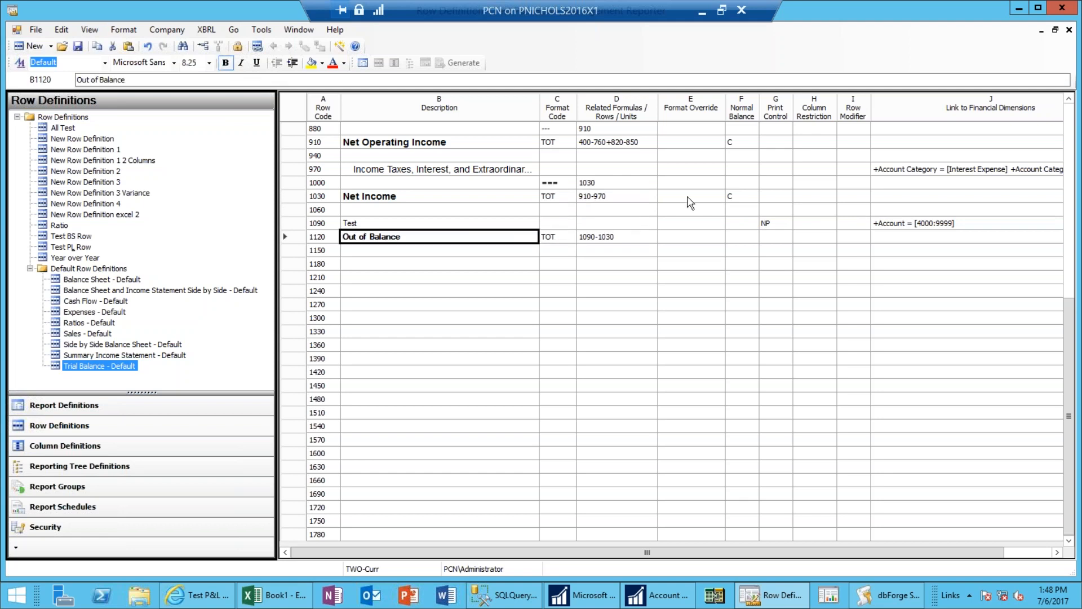
pyautogui.click(334, 62)
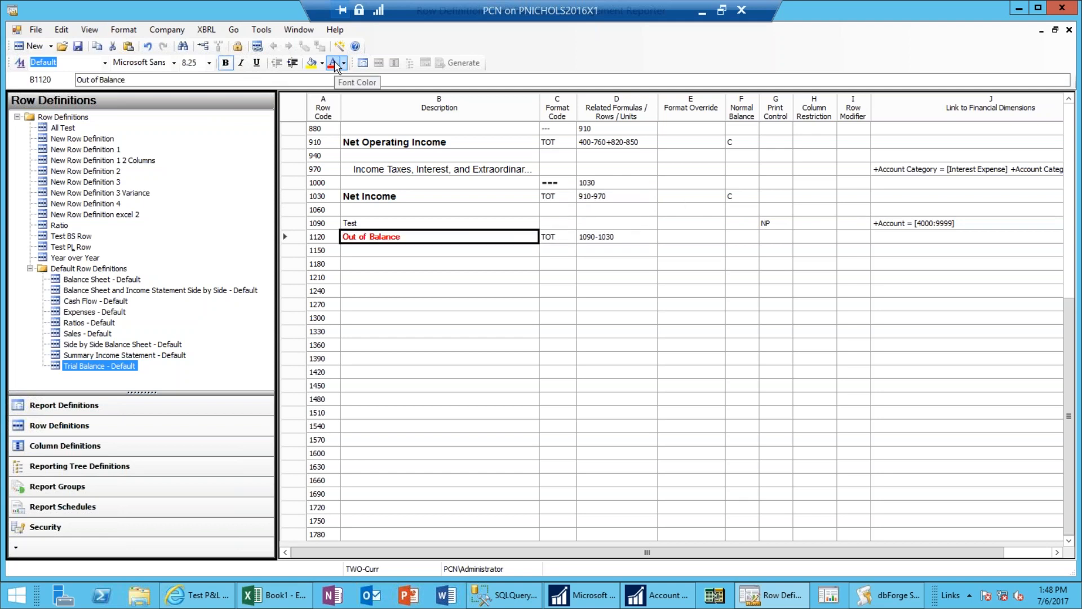
pyautogui.click(699, 214)
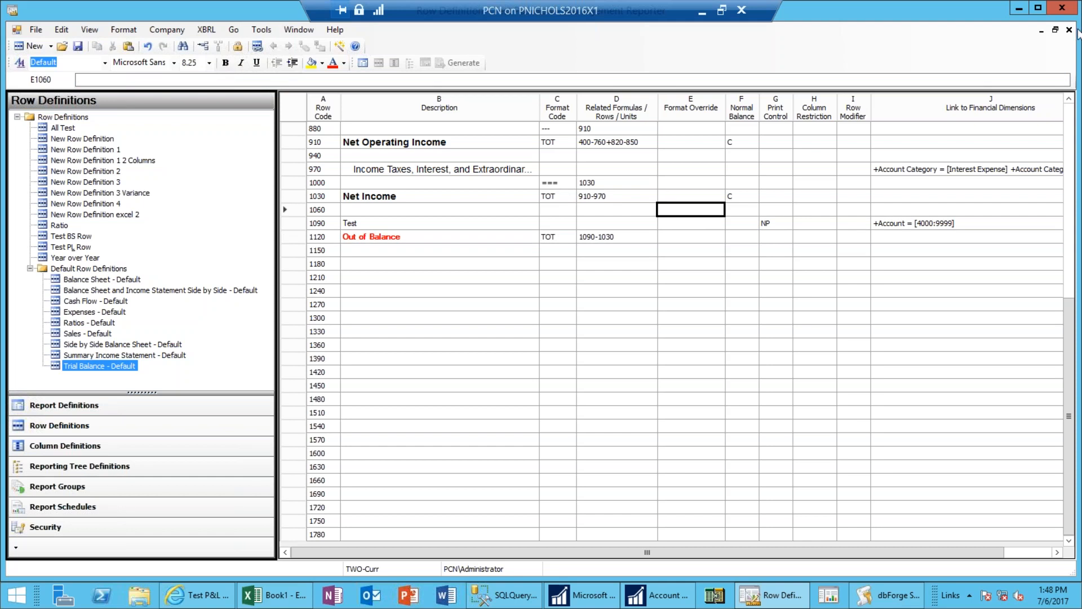
pyautogui.click(1055, 30)
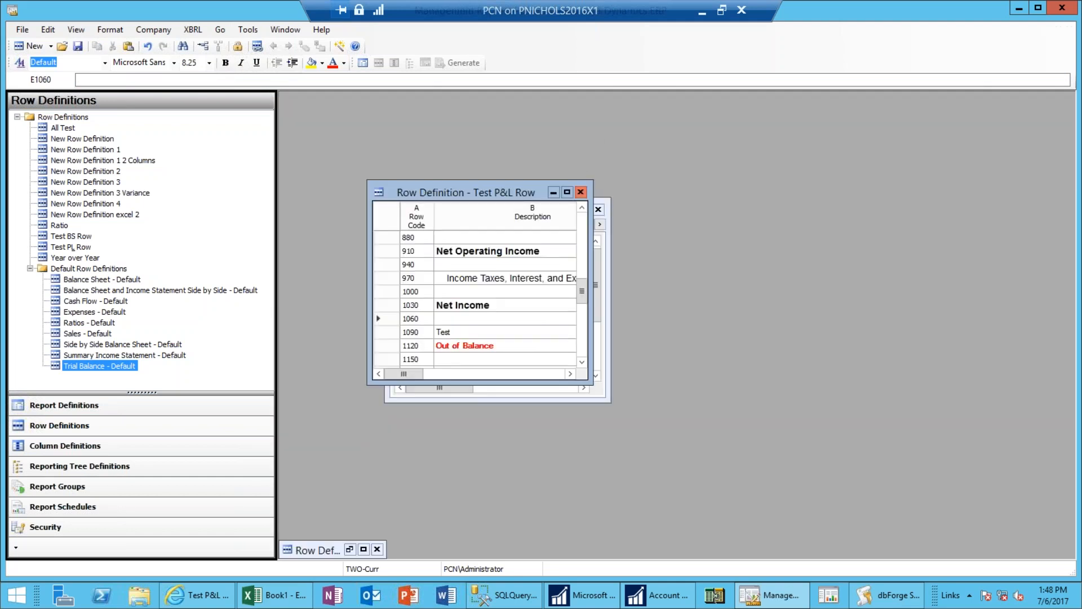
pyautogui.click(580, 192)
pyautogui.click(495, 343)
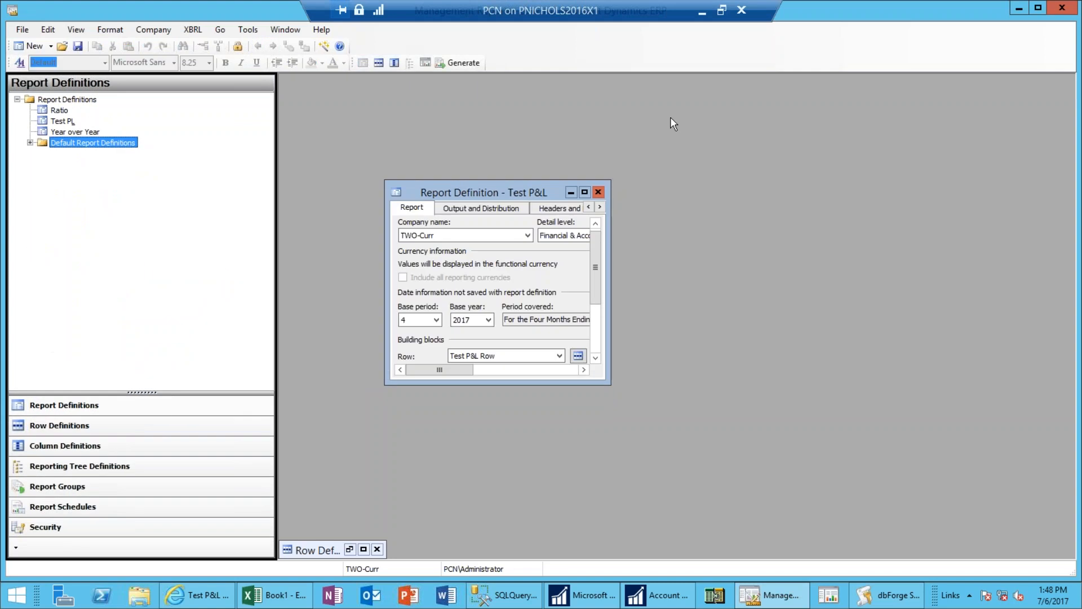
# - Generate the Test P&L report and check the Out of Balance row at the end of the statement
pyautogui.click(585, 192)
pyautogui.click(463, 64)
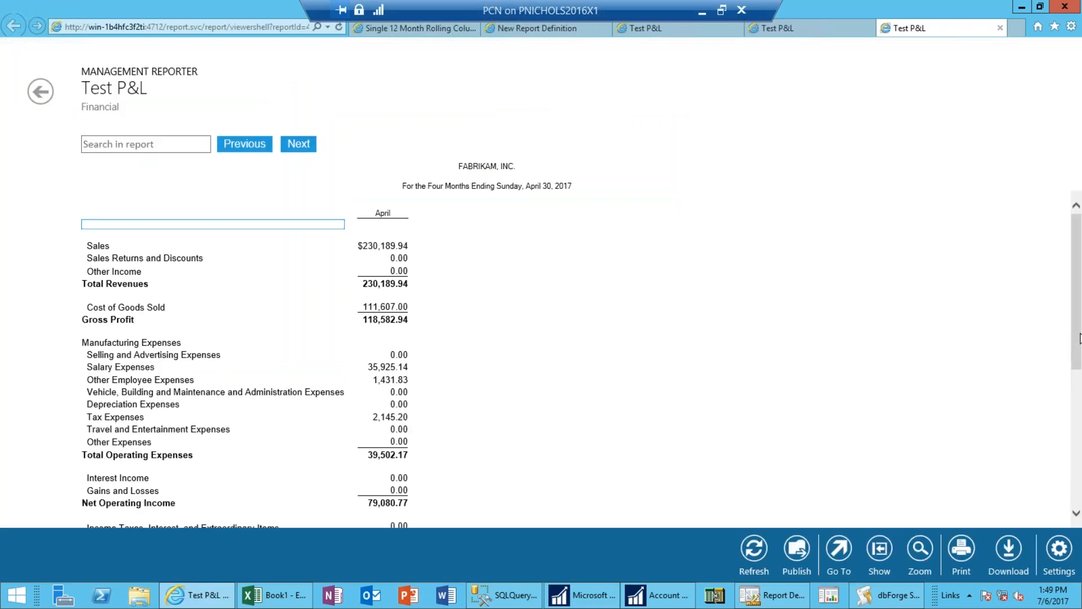
pyautogui.scroll(-3, 717, 418)
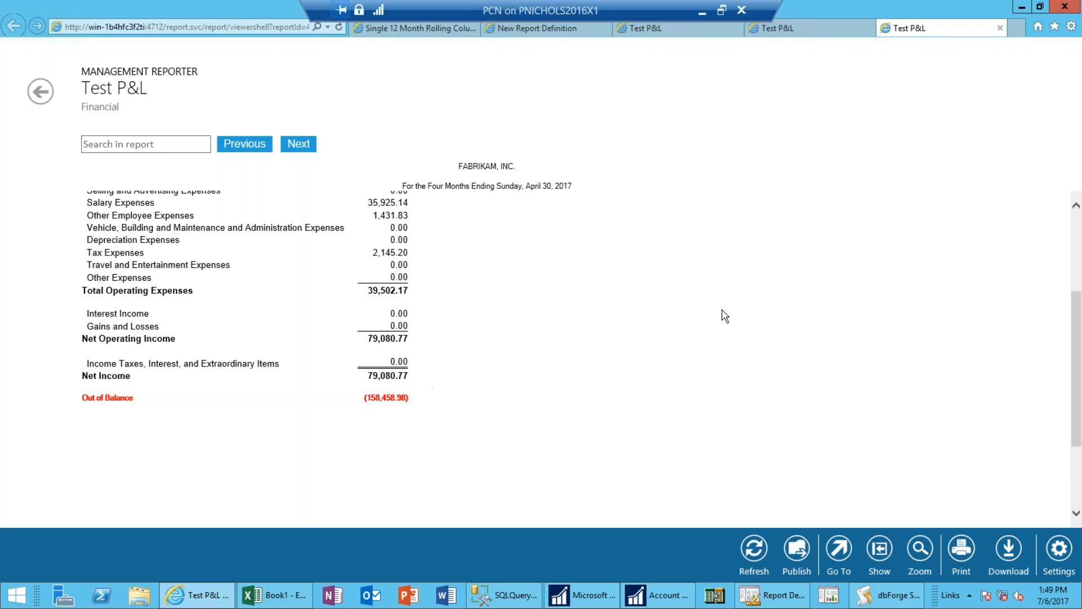
# - Reopen the Test row's financial dimension link from the Test P&L report definition and make the second line's operator minus
pyautogui.click(779, 602)
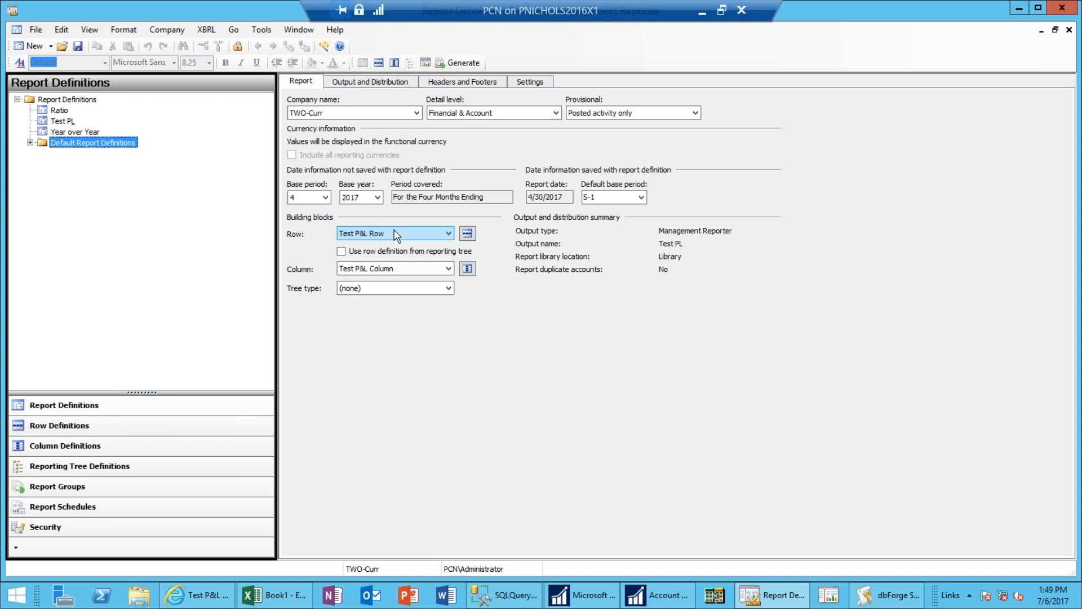
pyautogui.click(468, 232)
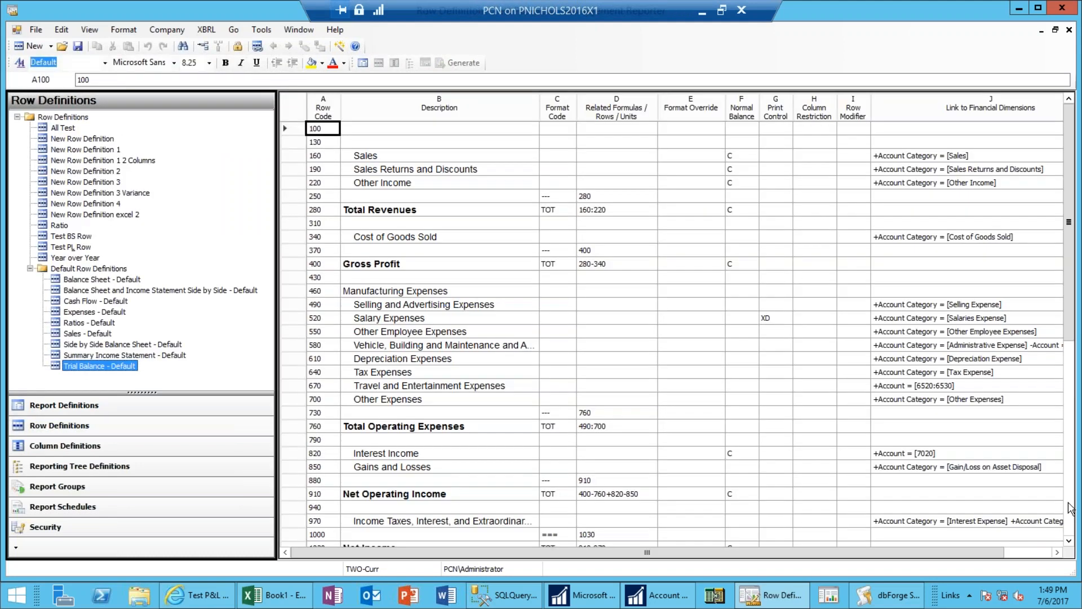
pyautogui.click(1069, 503)
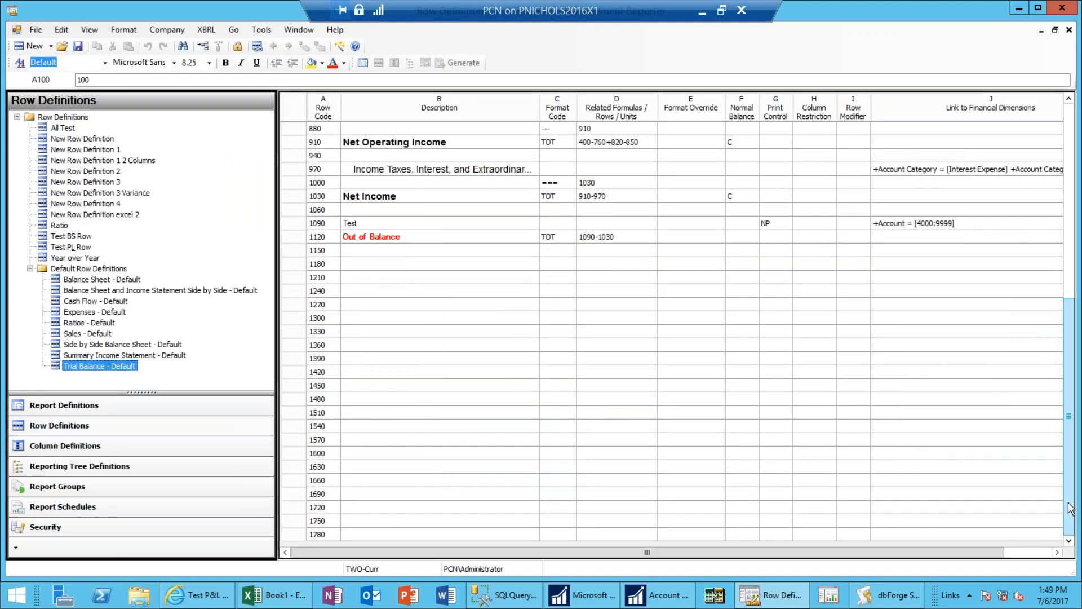
pyautogui.doubleClick(899, 225)
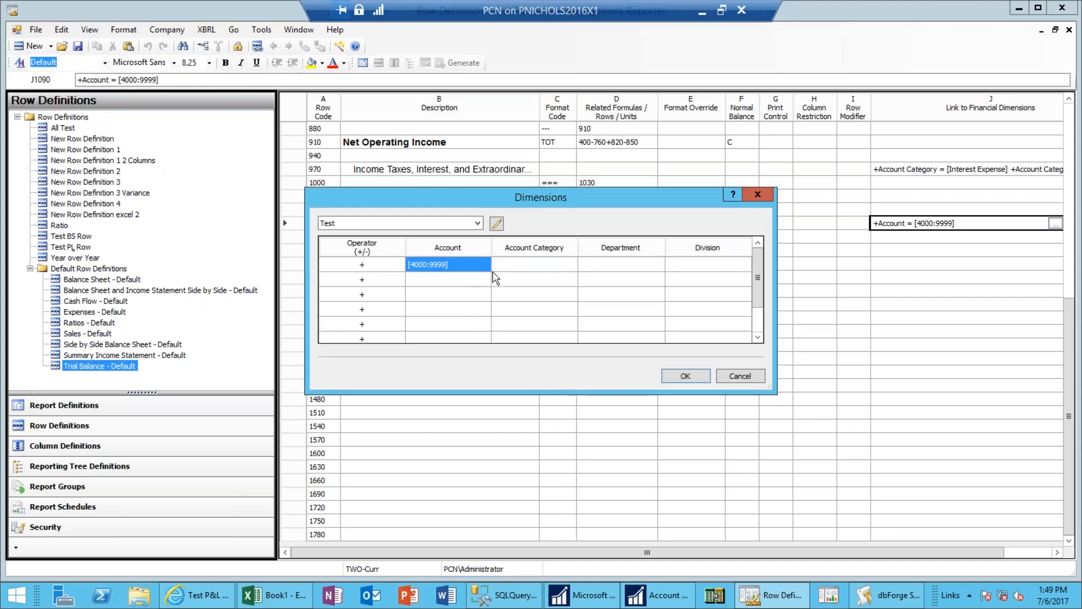
pyautogui.click(361, 282)
pyautogui.click(361, 280)
pyautogui.click(361, 302)
# - Set the subtracted line's account range from 9010 to 9040, then save and close the row definition
pyautogui.doubleClick(460, 281)
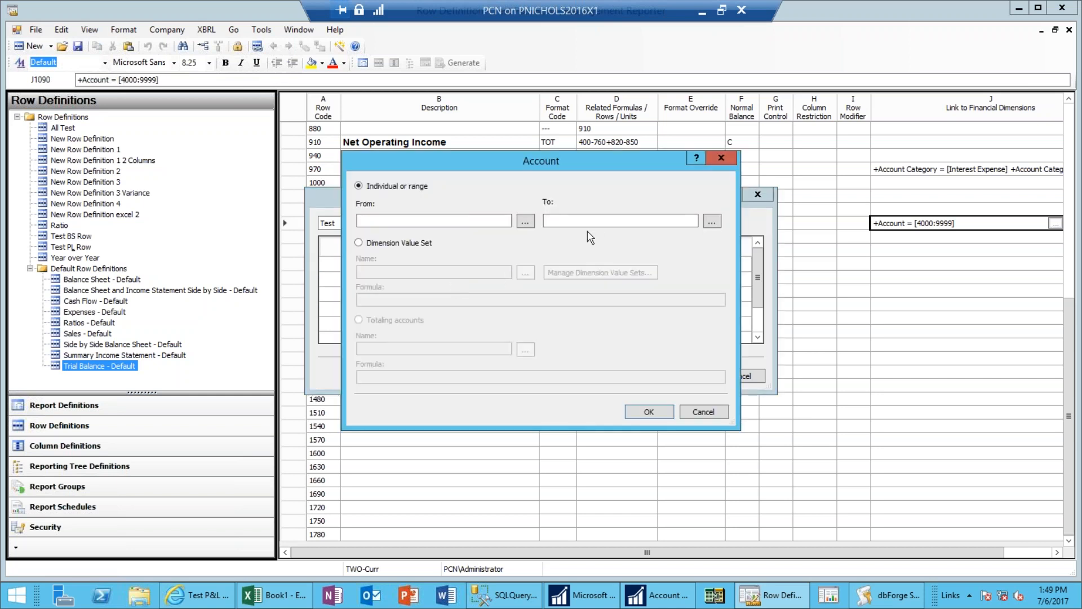
pyautogui.click(525, 221)
pyautogui.moveTo(655, 216); pyautogui.dragTo(655, 397)
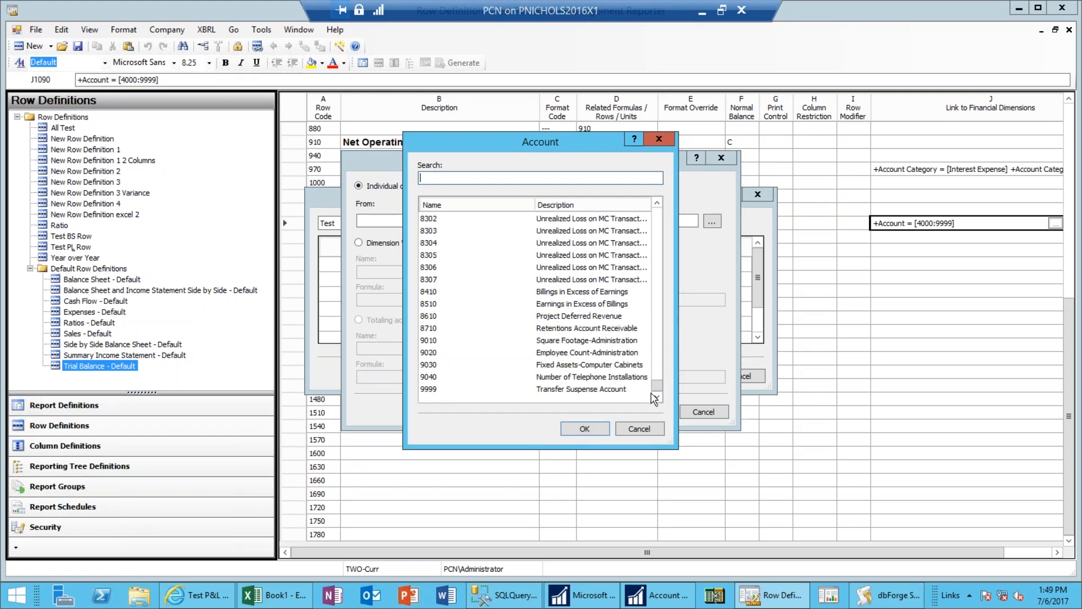
pyautogui.click(645, 344)
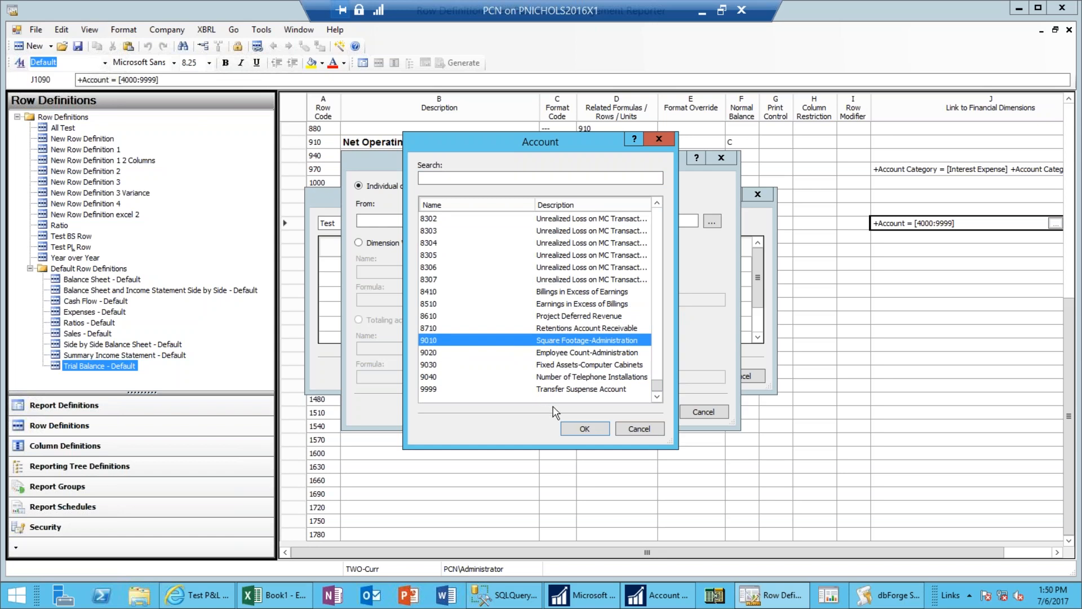
pyautogui.click(581, 430)
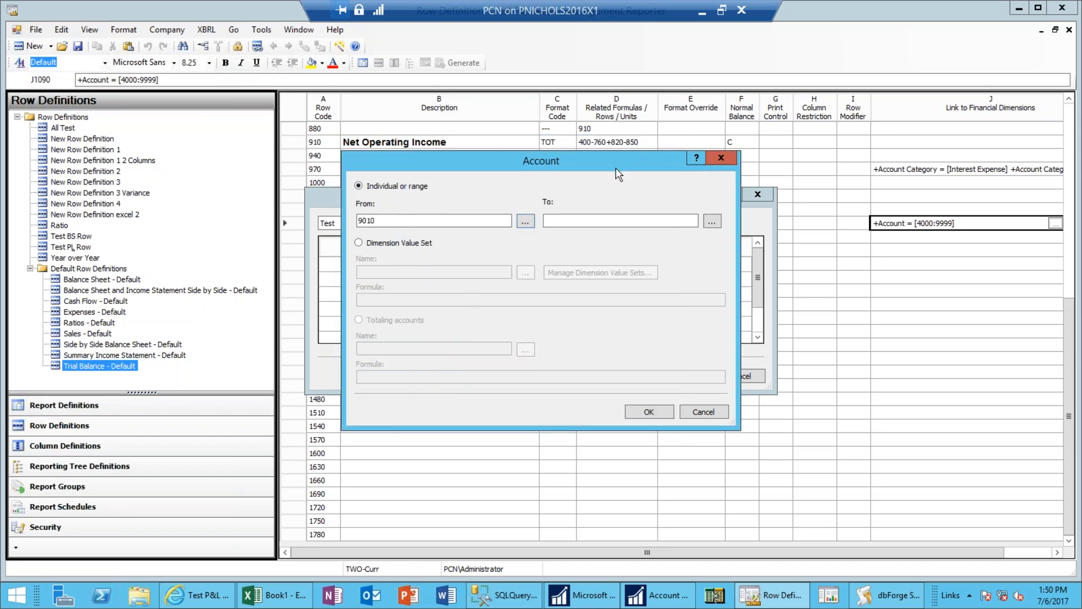
pyautogui.click(617, 222)
pyautogui.write('9040')
pyautogui.click(648, 411)
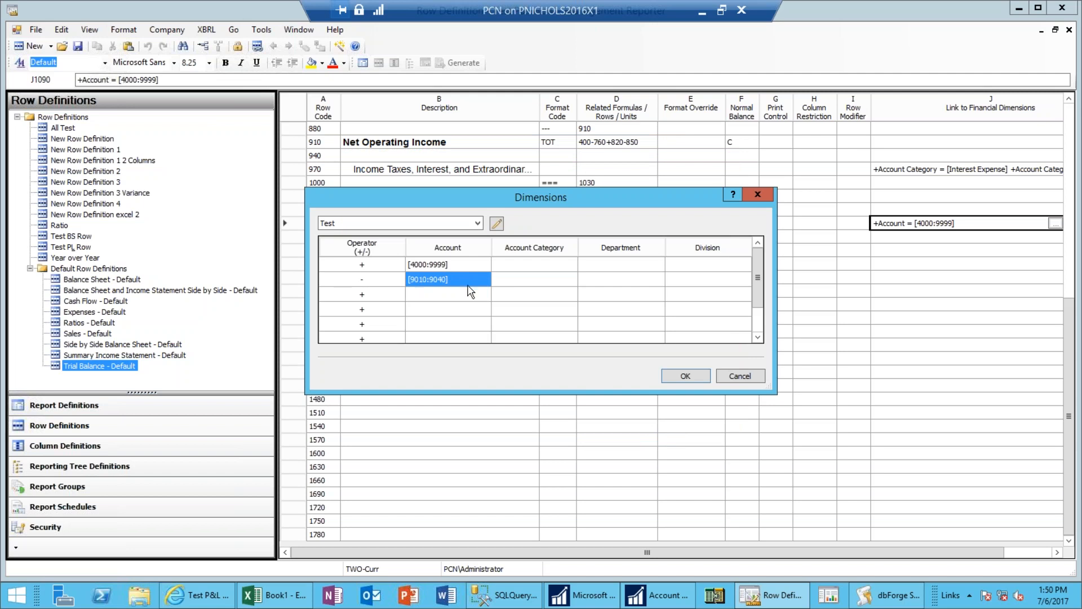
pyautogui.click(672, 374)
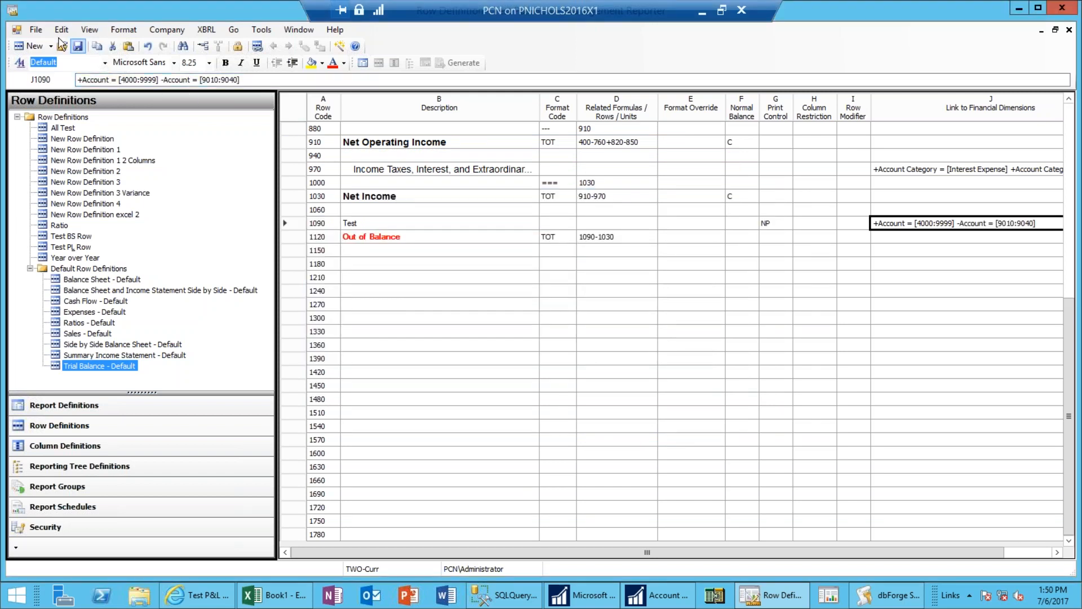
pyautogui.click(78, 47)
pyautogui.click(1056, 29)
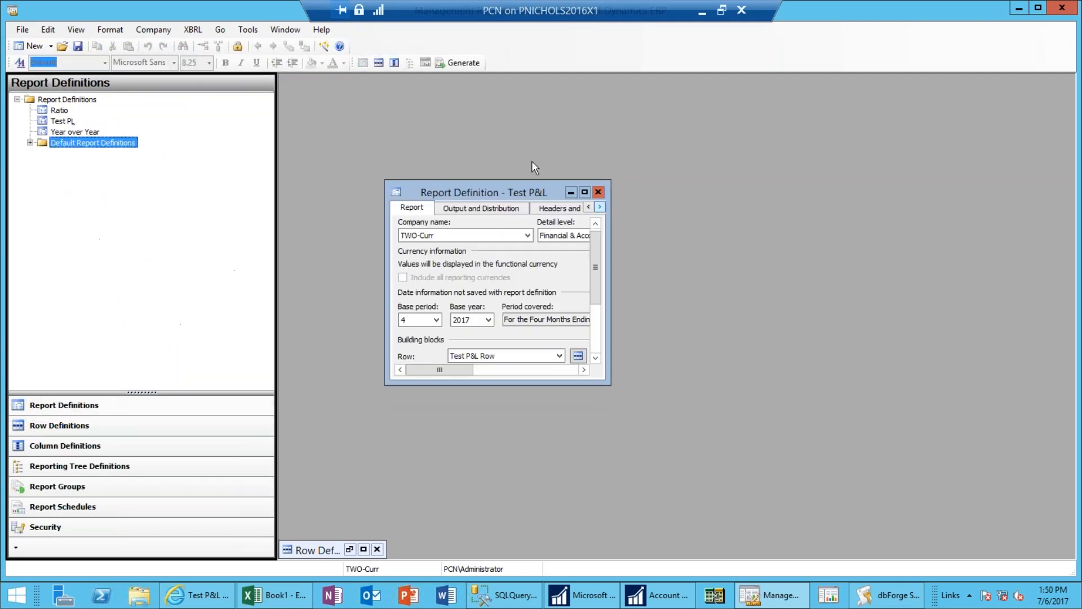
# - Regenerate the Test P&L report with the account exclusion and view its Out of Balance row
pyautogui.click(585, 193)
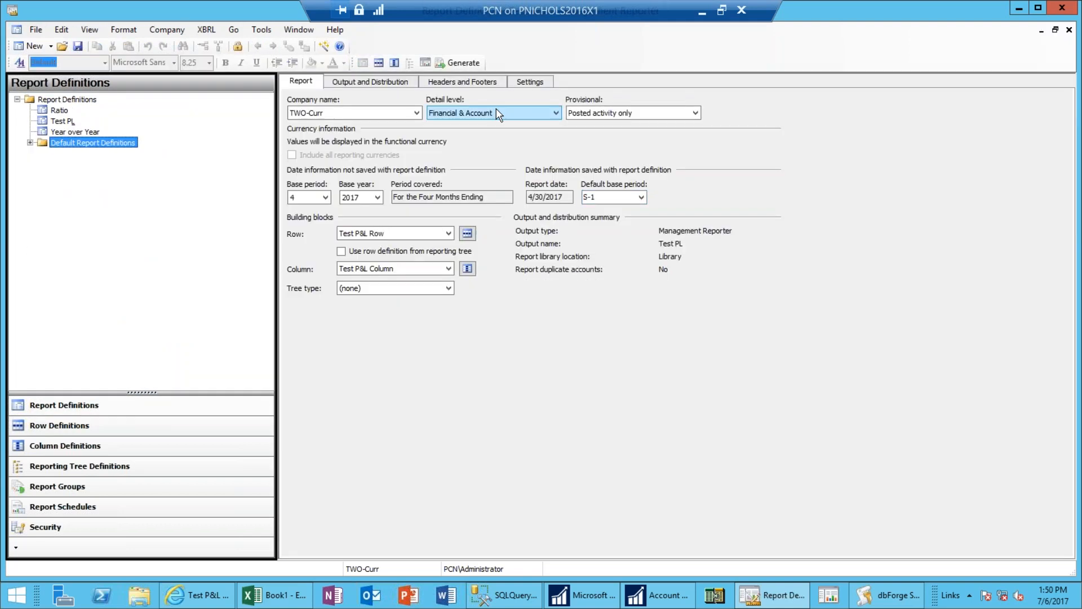
pyautogui.click(459, 63)
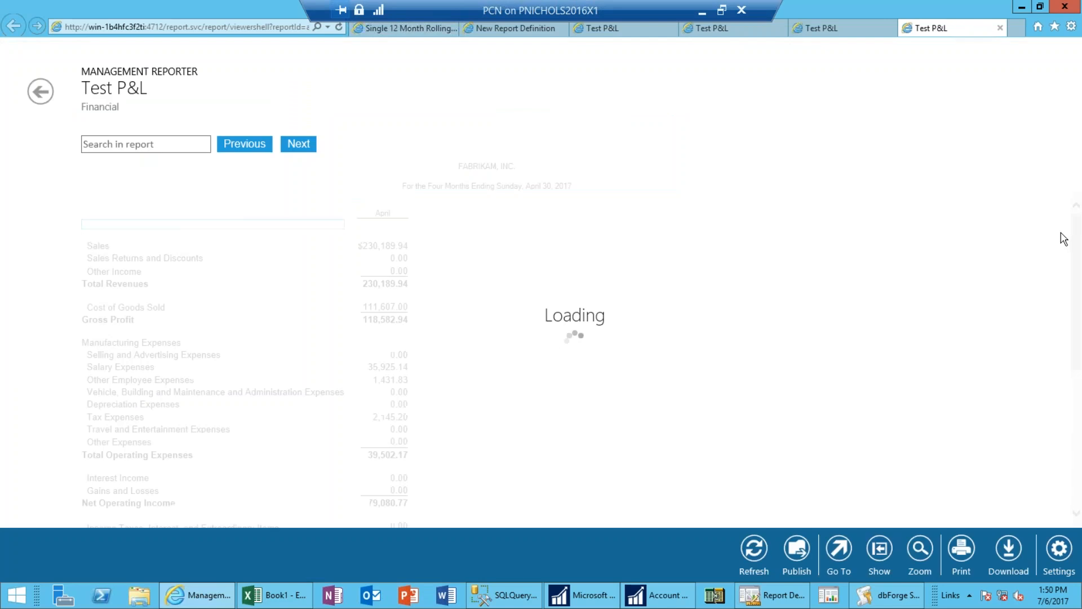
pyautogui.scroll(-3, 1074, 246)
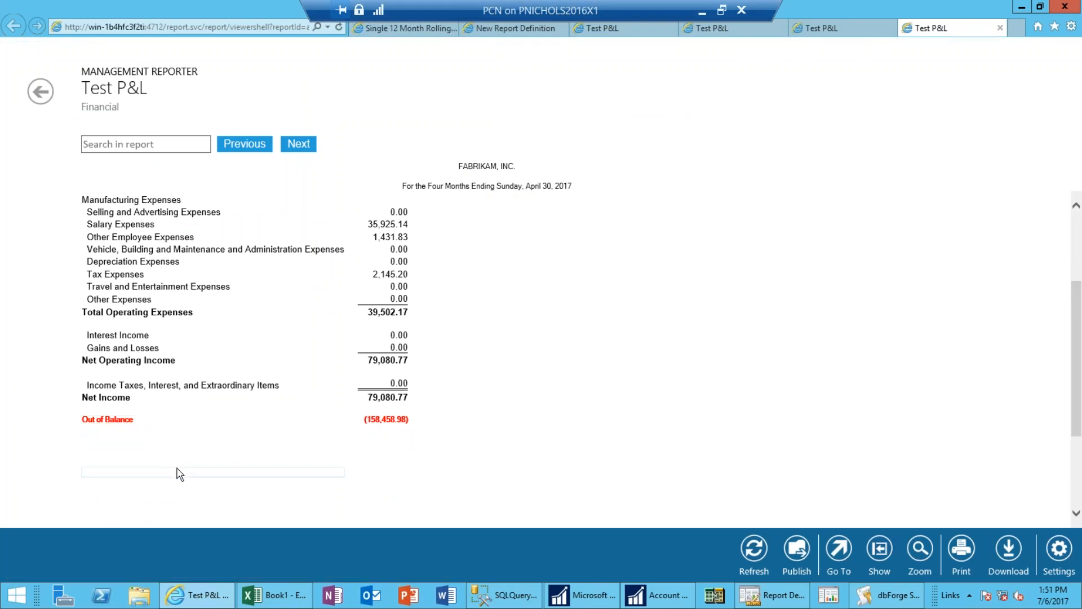
# - Drill down from the Out of Balance amount to the Test row's account detail, then close that report
pyautogui.click(407, 426)
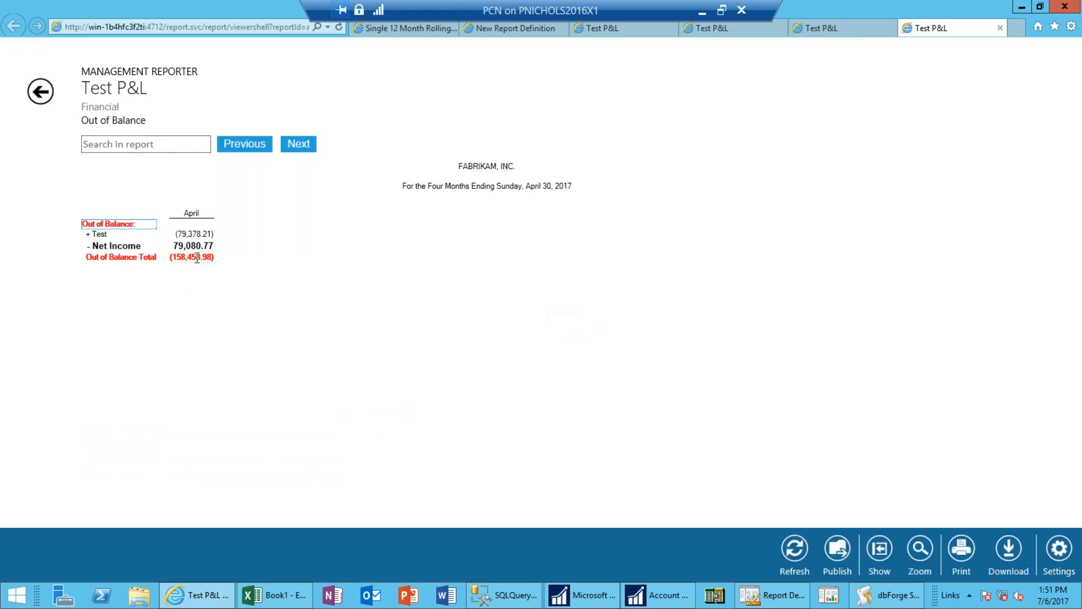
pyautogui.click(97, 234)
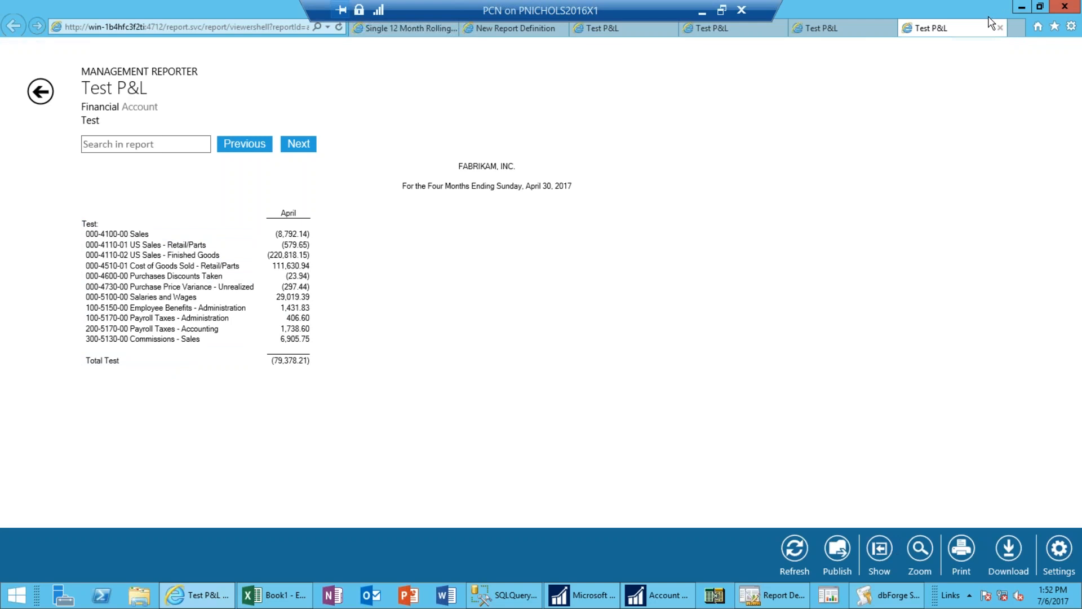
pyautogui.click(1000, 28)
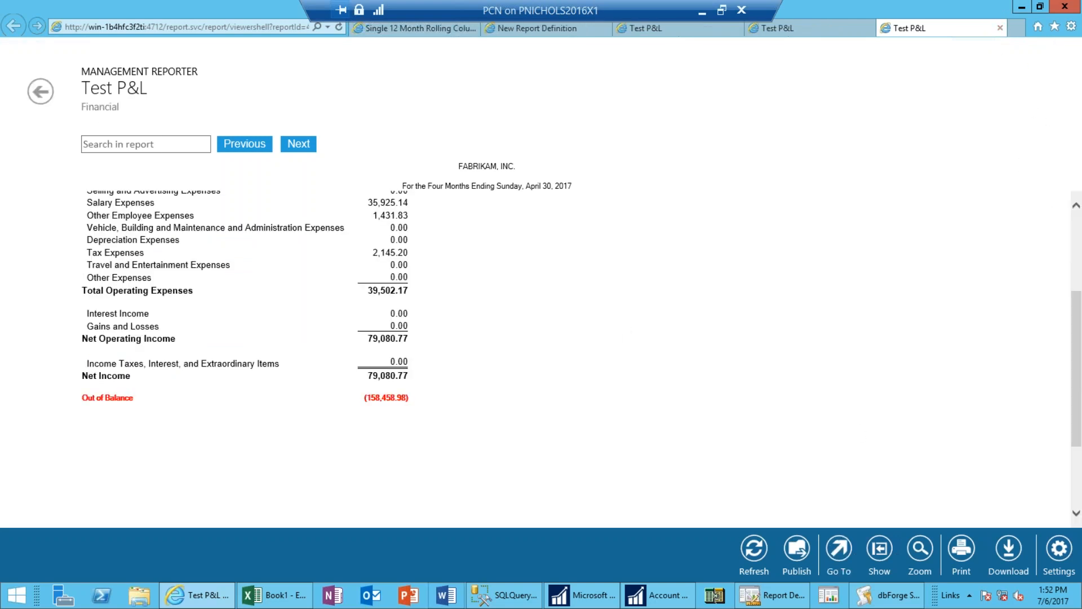
# - Clear the Test row's NP print control in the Test P&L row definition, then save and close it
pyautogui.click(770, 603)
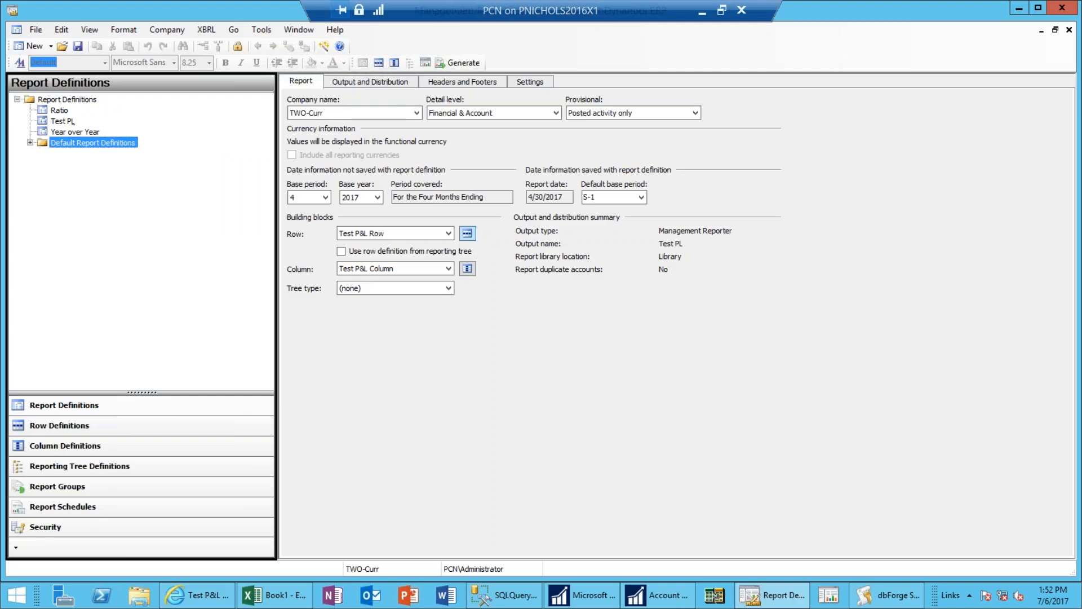
pyautogui.click(467, 233)
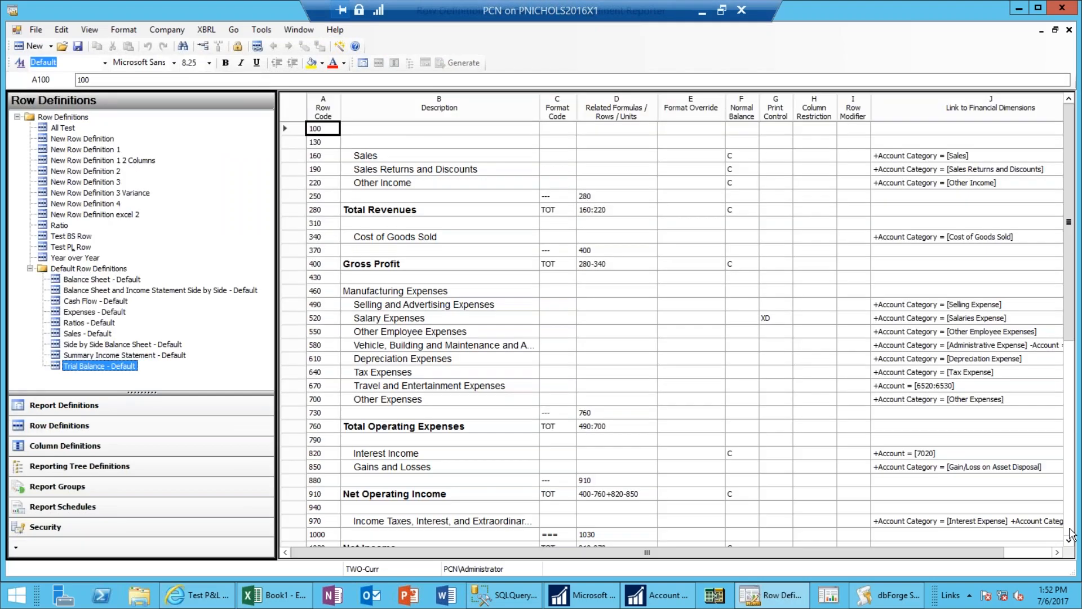
pyautogui.click(1071, 534)
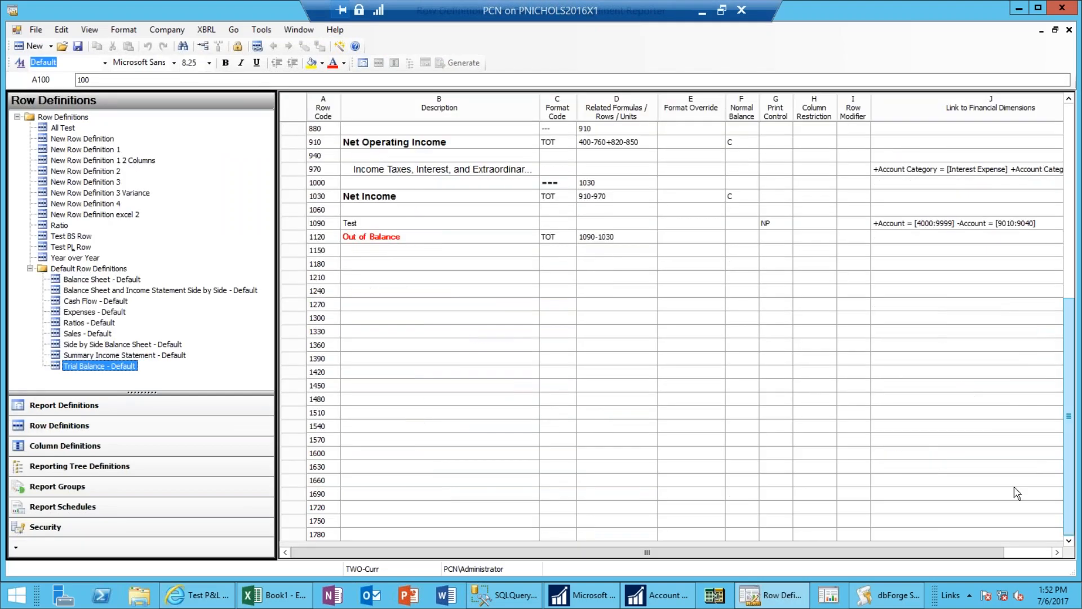
pyautogui.click(772, 225)
pyautogui.press('Delete')
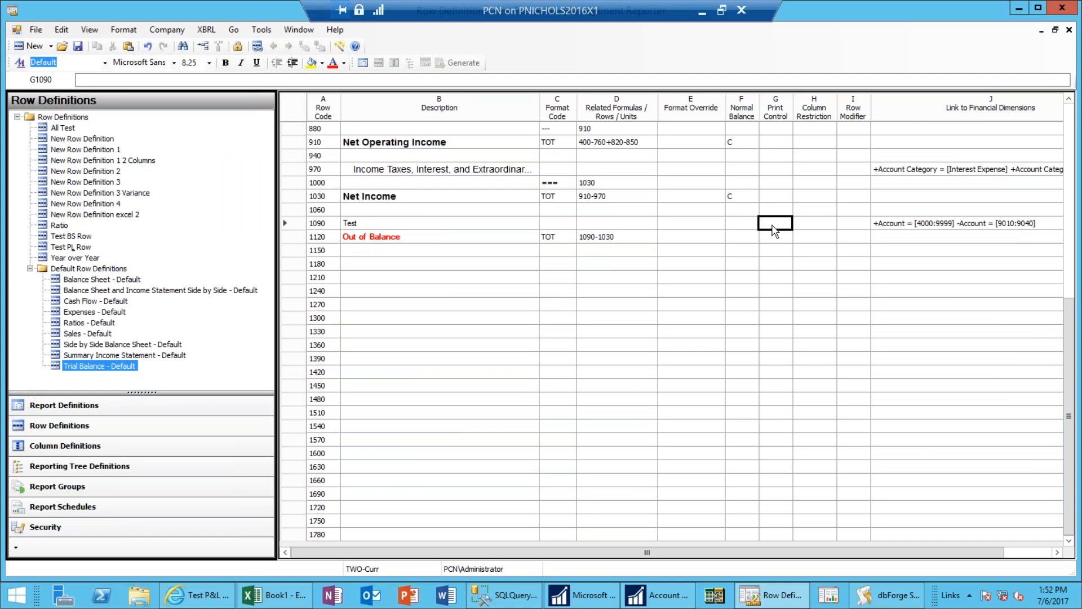
pyautogui.click(1055, 31)
pyautogui.click(79, 46)
pyautogui.click(615, 227)
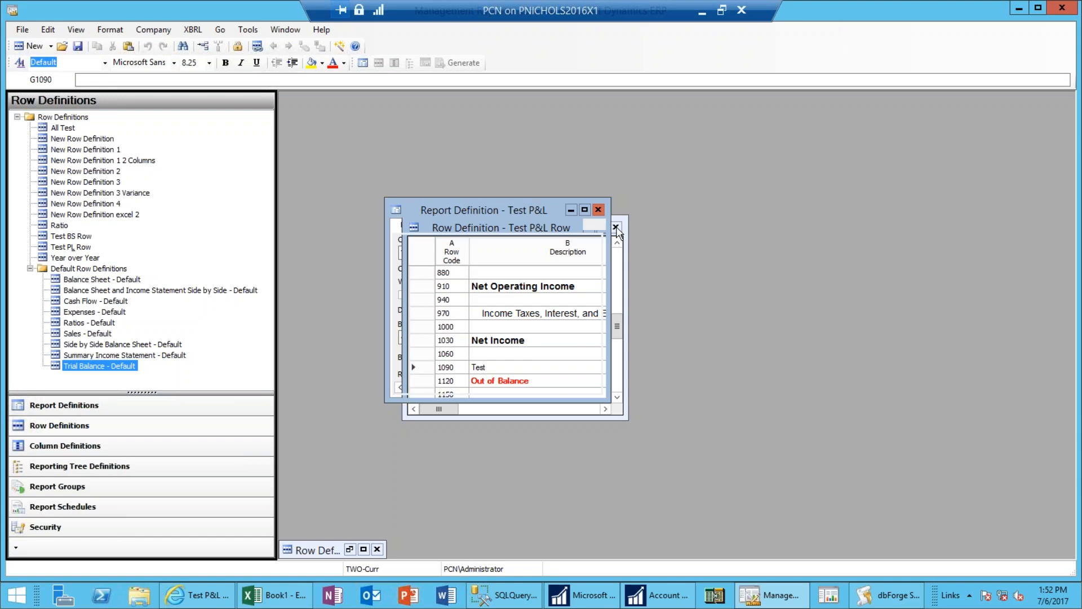
# - Generate the Test P&L report with the printing Test row and drill down to that row's account detail
pyautogui.click(585, 192)
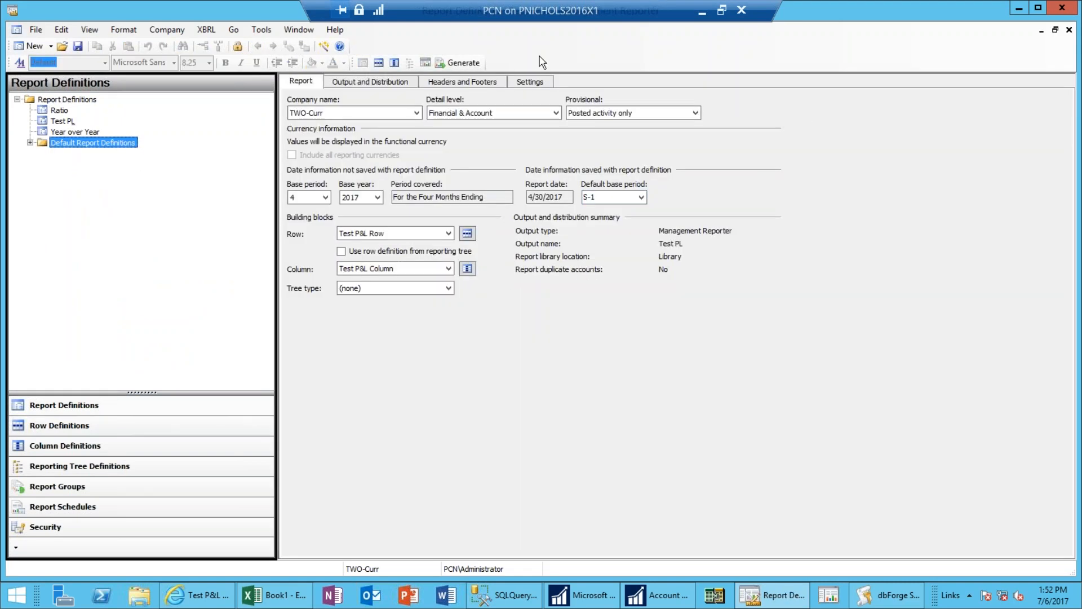
pyautogui.click(458, 63)
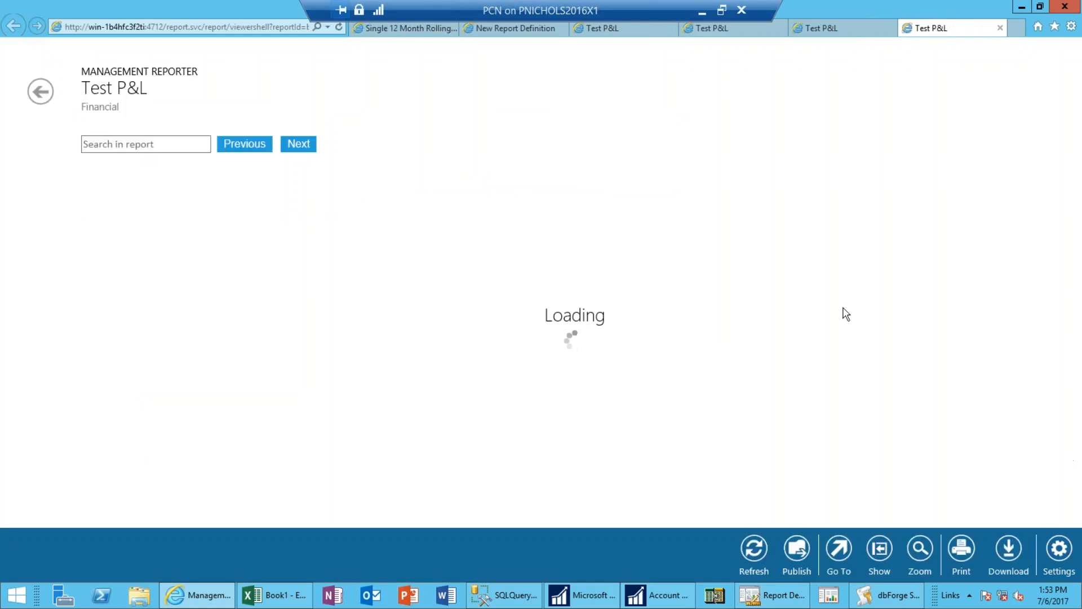
pyautogui.scroll(-5, 995, 428)
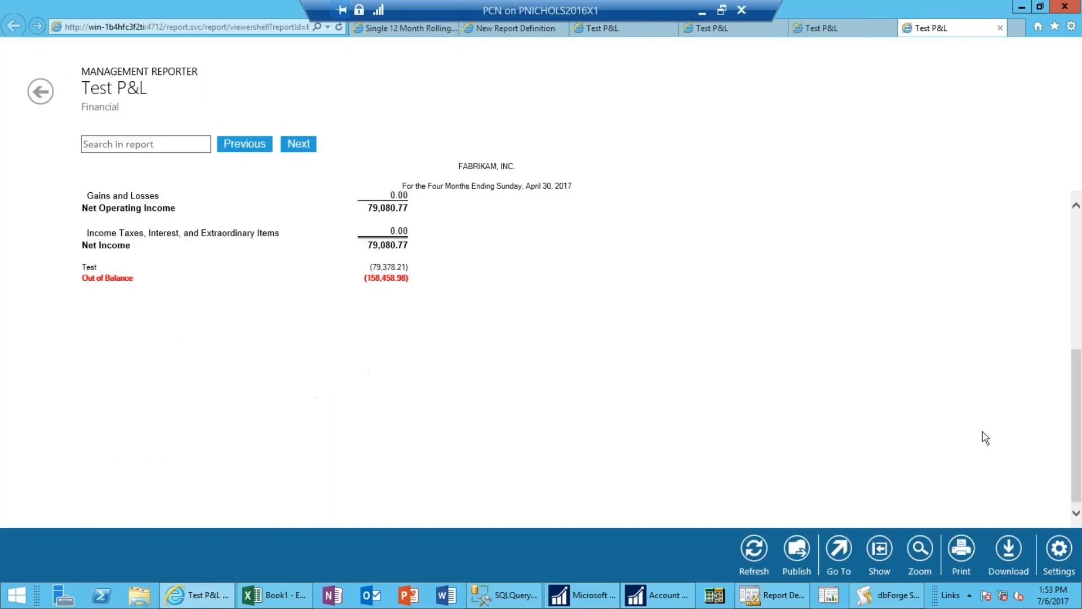
pyautogui.click(88, 268)
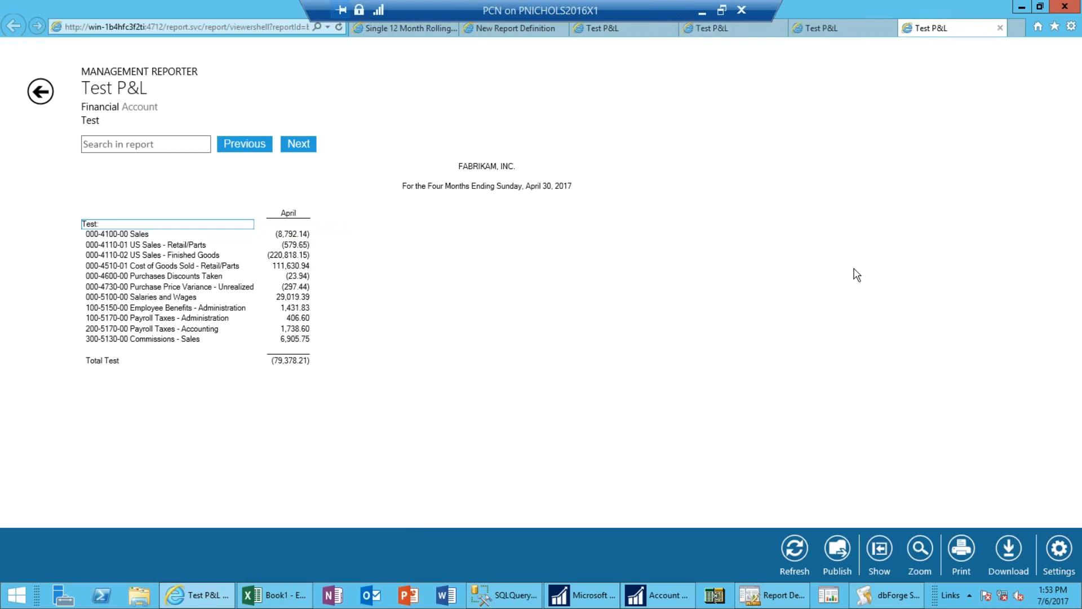
# - Switch to Report Designer and open the default 12 Month Rolling Single Column Income Statement report definition
pyautogui.click(784, 602)
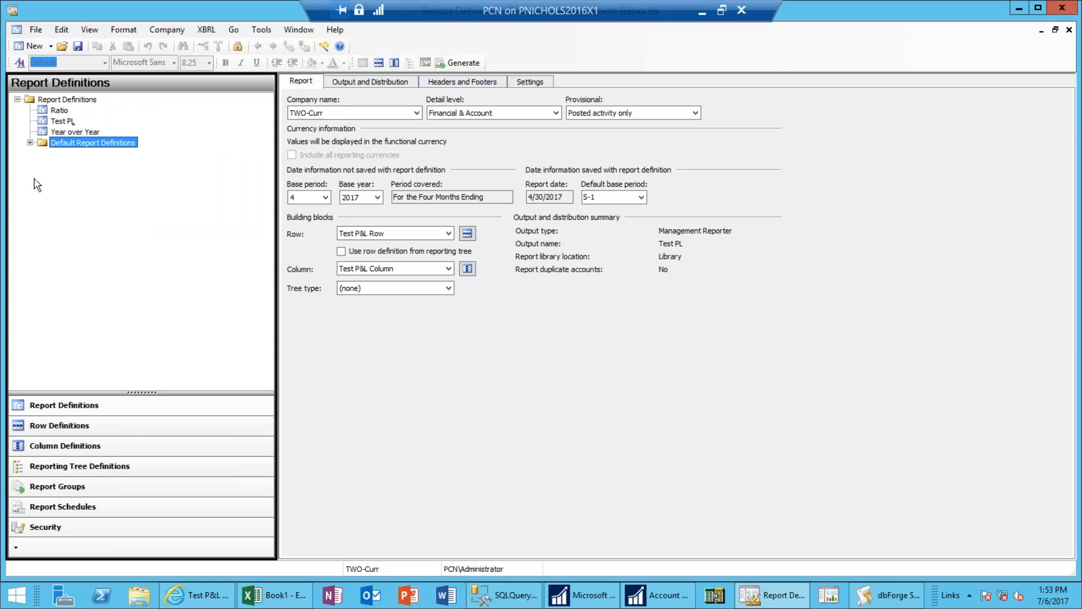
pyautogui.click(29, 143)
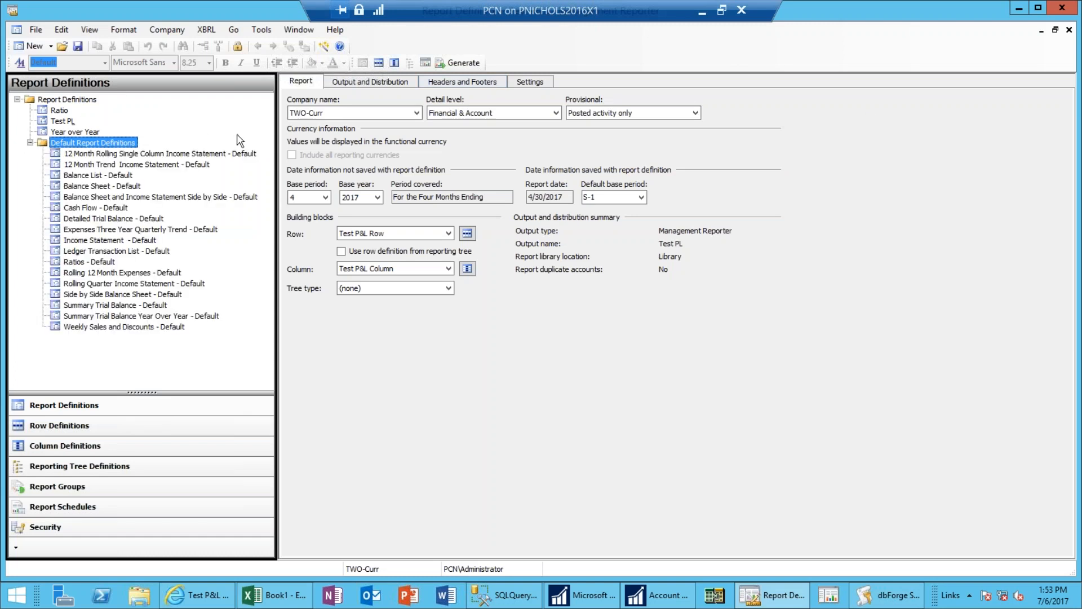
pyautogui.click(158, 158)
pyautogui.click(514, 343)
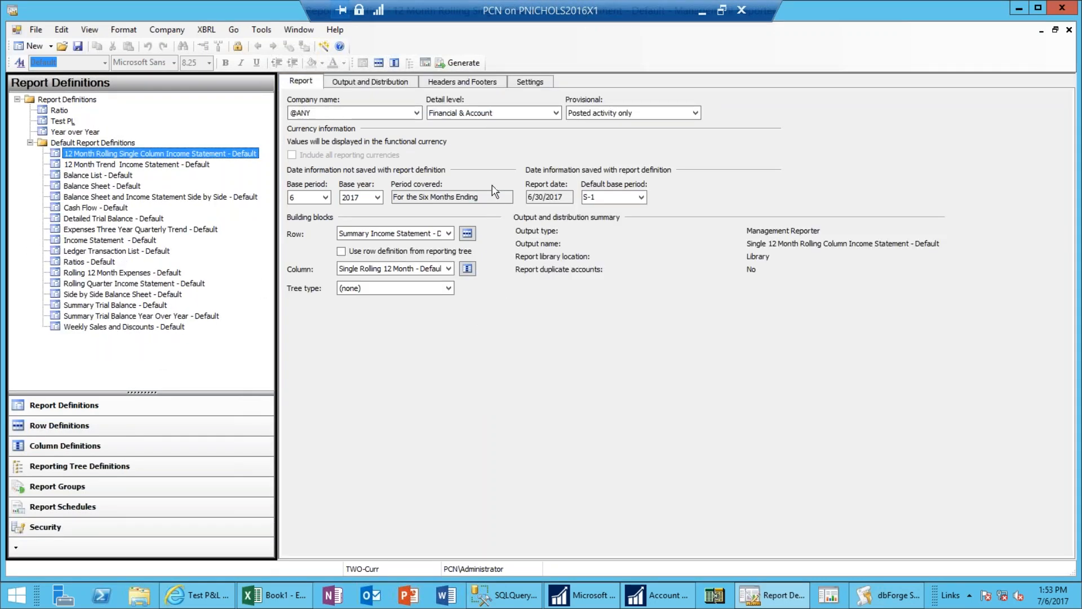
# - Review the rows of the report's Summary Income Statement row definition down past the Out of Balance row, then close it
pyautogui.click(468, 232)
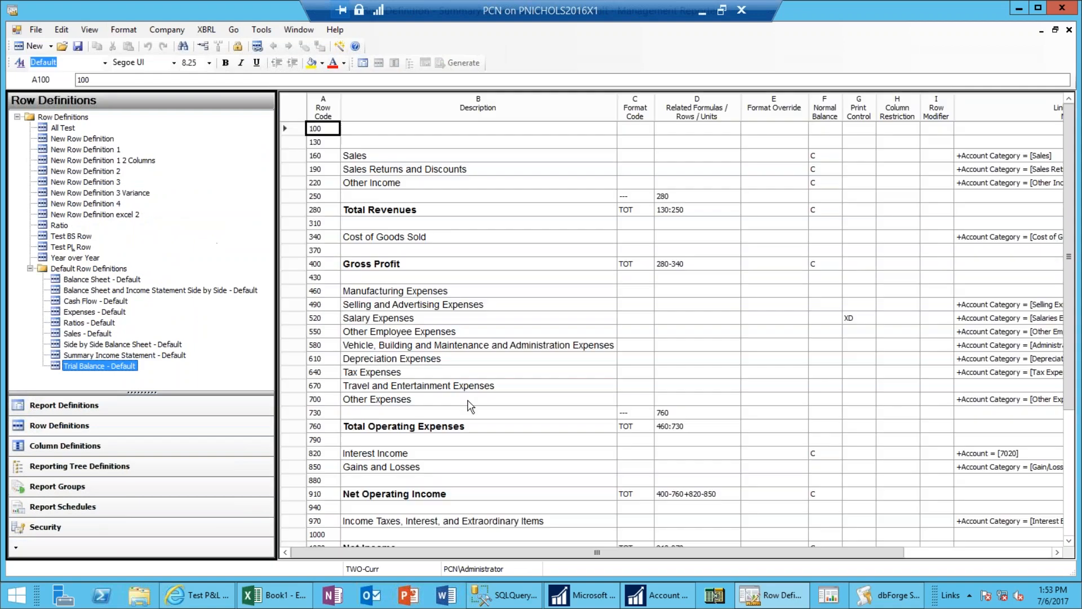
pyautogui.click(470, 399)
pyautogui.press('Down')
pyautogui.press('Down')
pyautogui.press('Down')
pyautogui.press('Down')
pyautogui.press('Down')
pyautogui.press('Down')
pyautogui.press('Down')
pyautogui.press('Down')
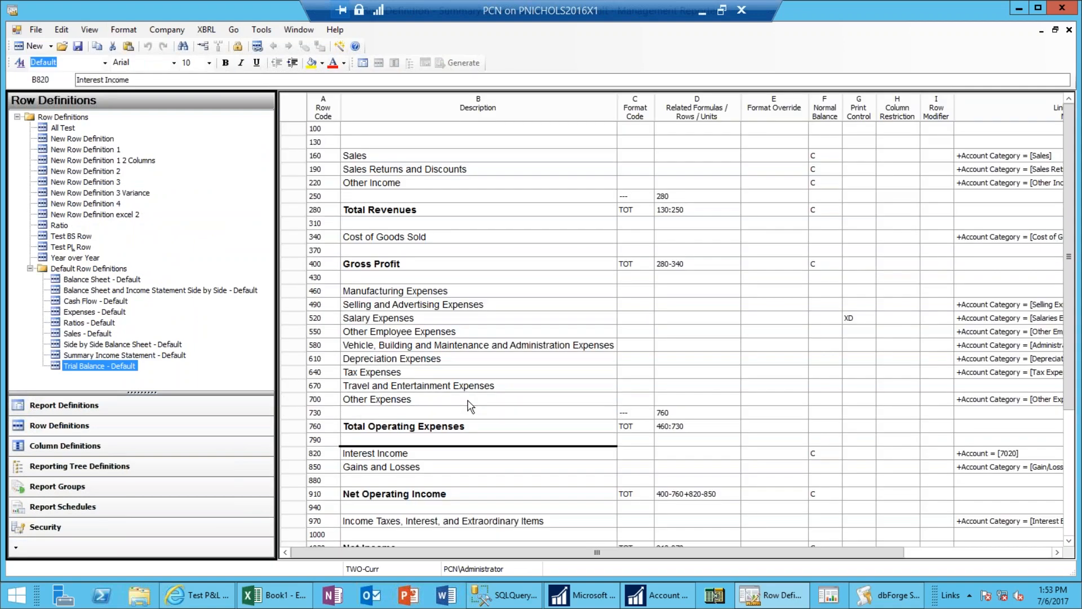
pyautogui.press('Down')
pyautogui.press('Down')
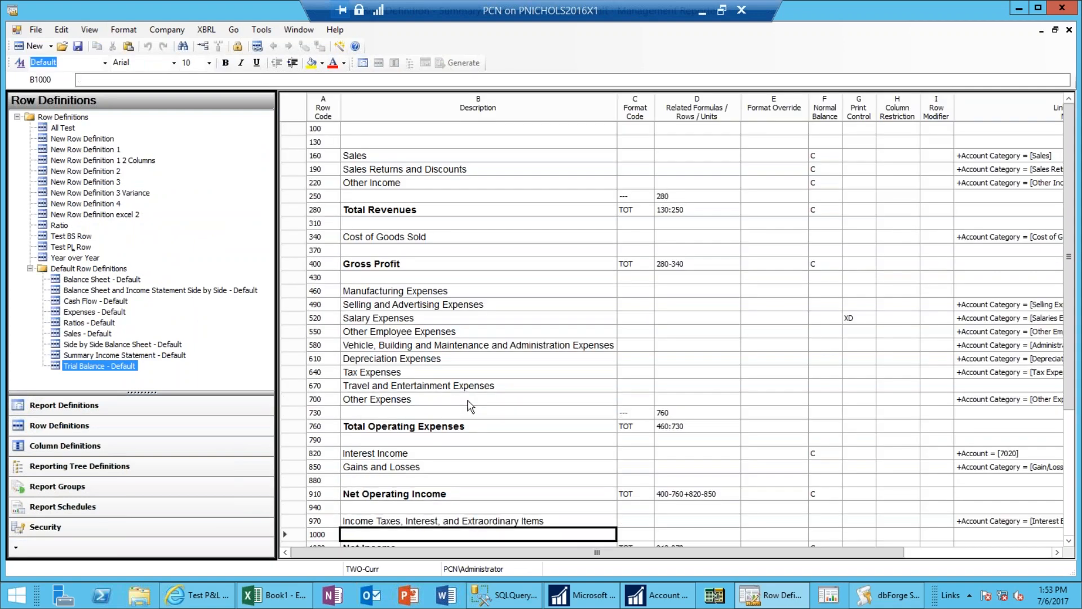
pyautogui.press('Down')
pyautogui.press('Down')
pyautogui.press('Down')
pyautogui.press('Down')
pyautogui.press('Down')
pyautogui.press('Down')
pyautogui.press('Down')
pyautogui.press('Down')
pyautogui.press('Down')
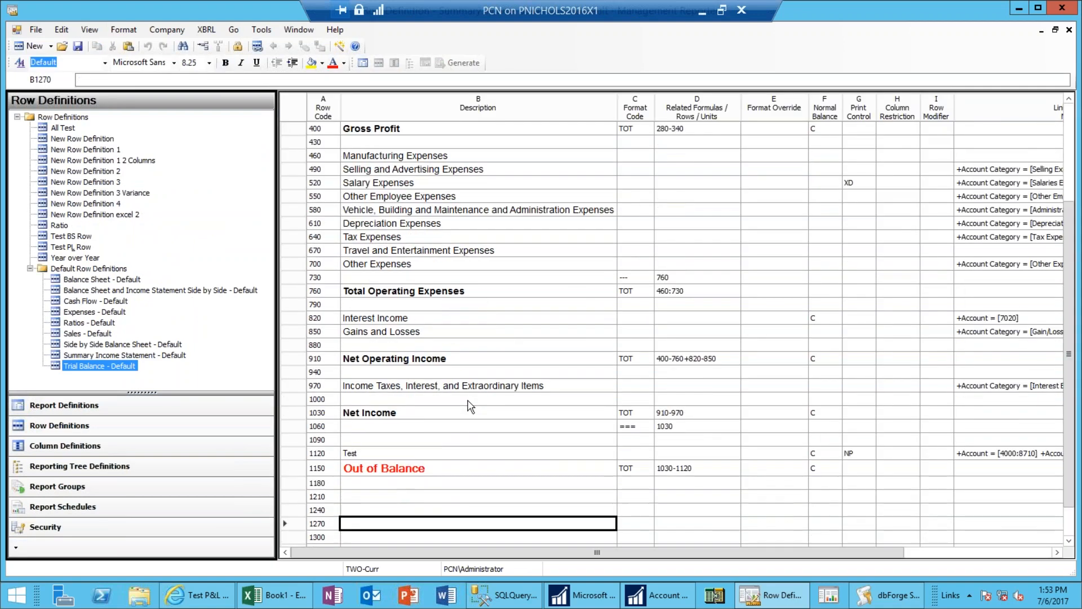
pyautogui.click(1056, 31)
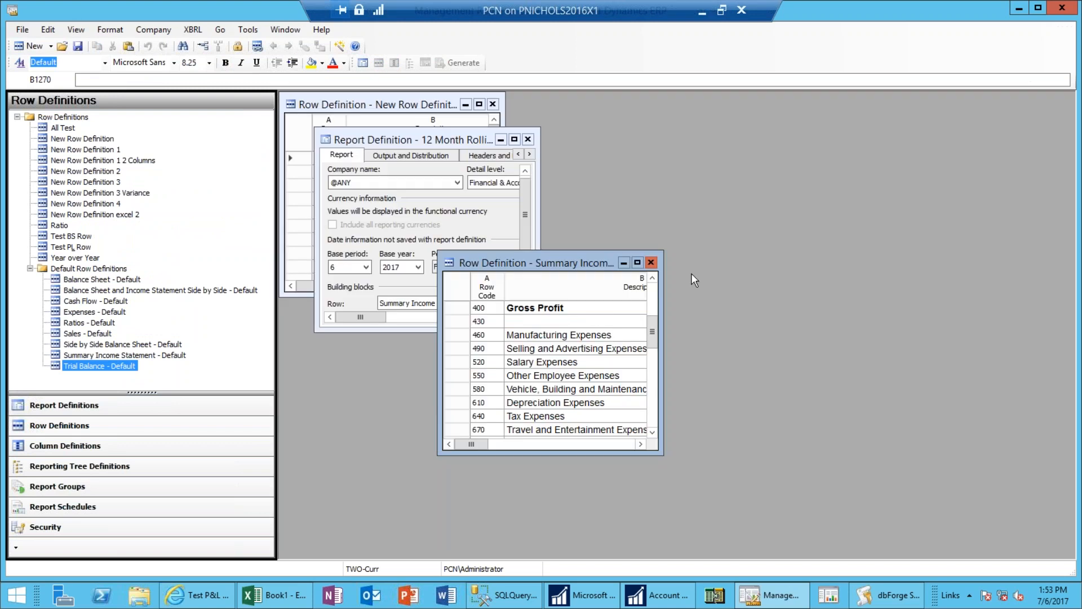
pyautogui.click(652, 263)
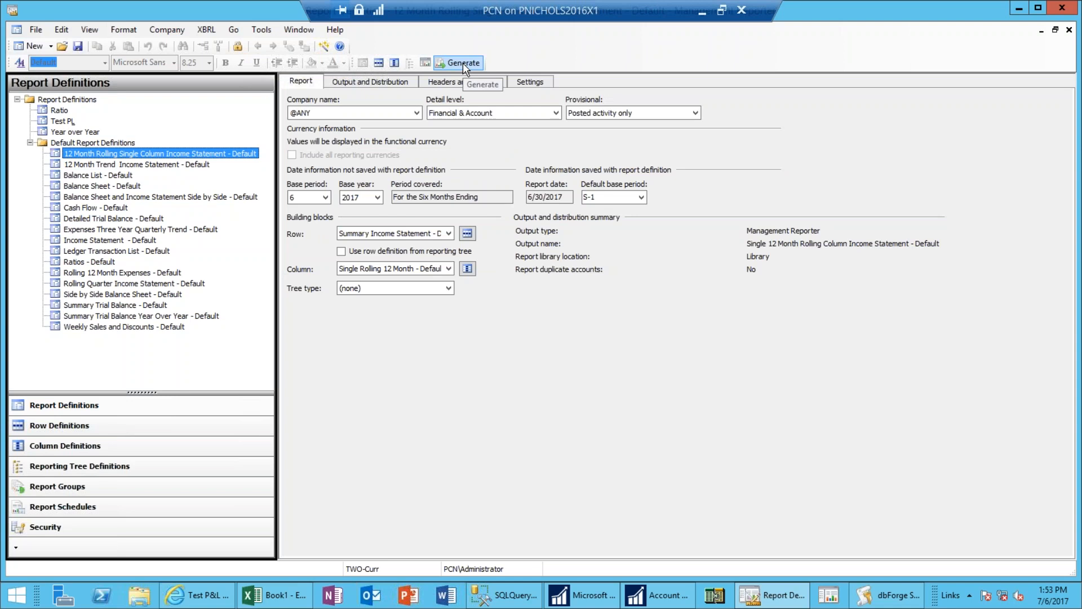
# - Set the base period to 4 and generate the 12 Month Rolling Single Column Income Statement
pyautogui.click(316, 197)
pyautogui.click(307, 234)
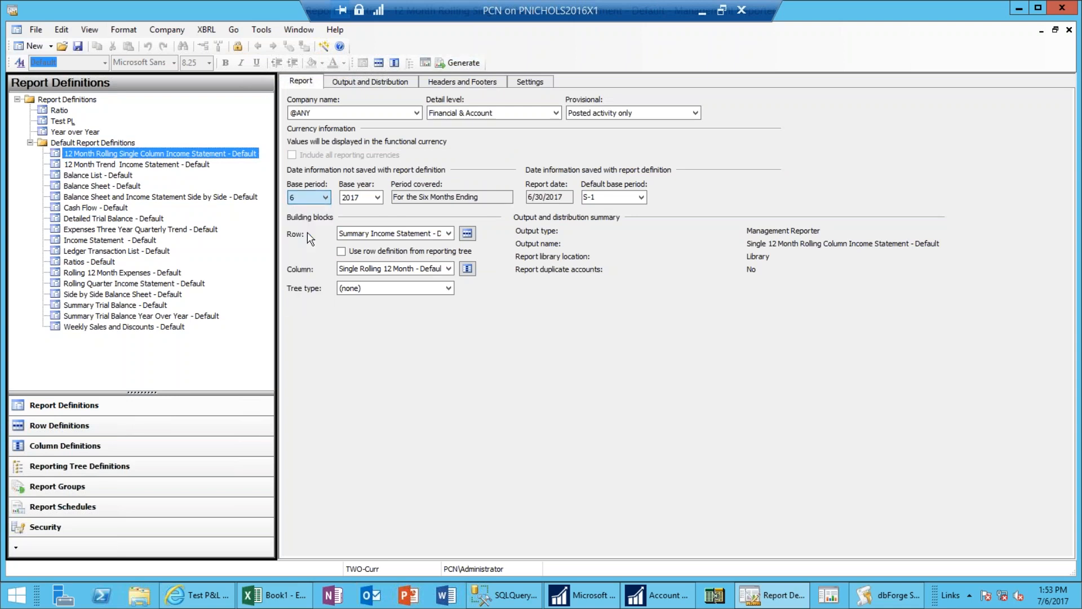
pyautogui.click(457, 62)
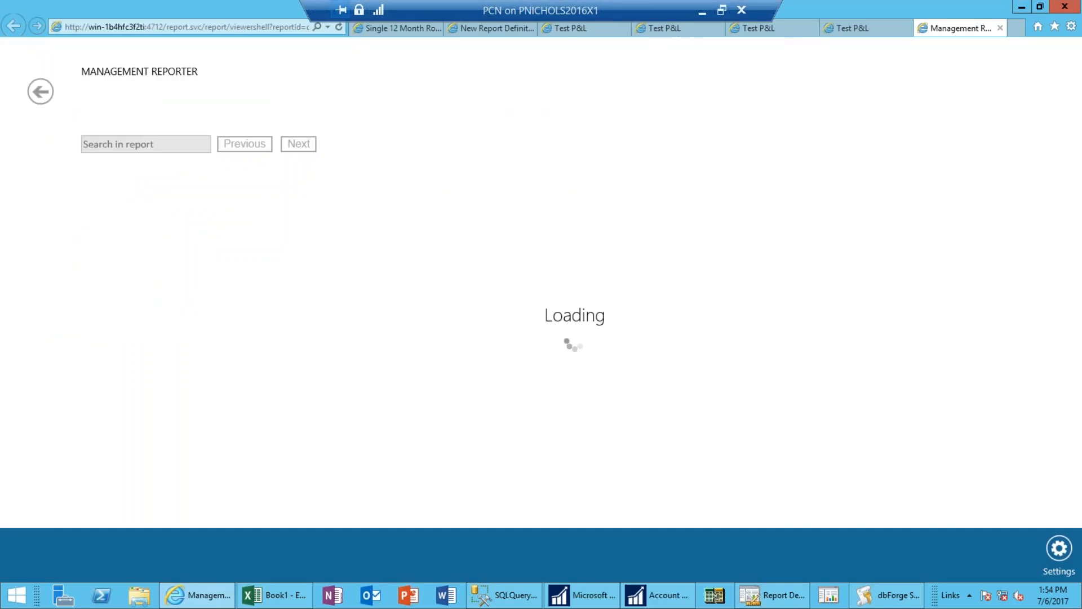
# - Drill down from the report's Out of Balance row to the account detail of its Test row
pyautogui.moveTo(1077, 348); pyautogui.dragTo(1076, 446)
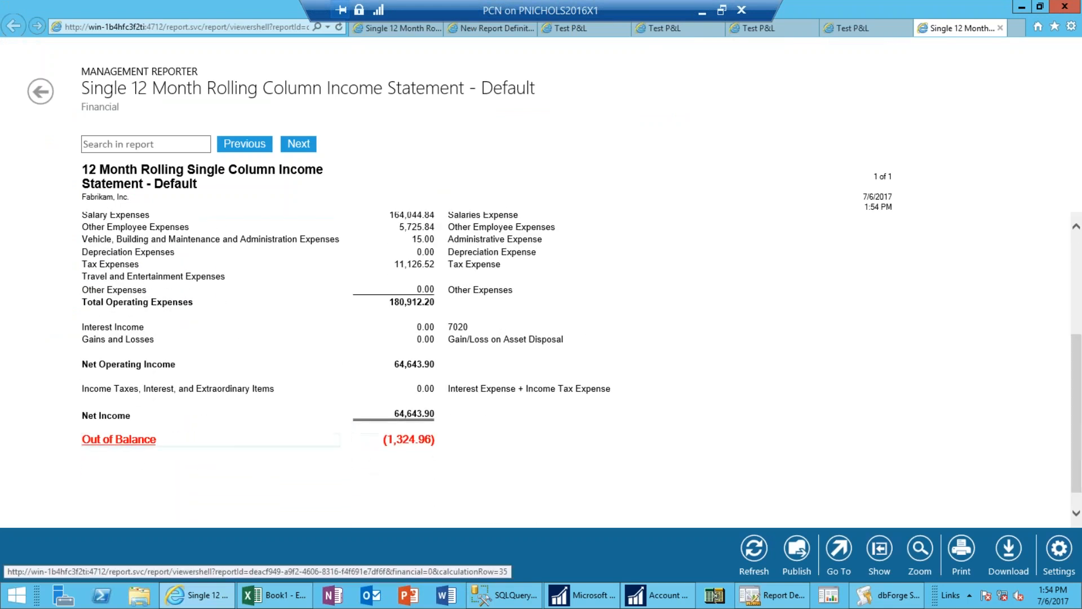
pyautogui.click(126, 445)
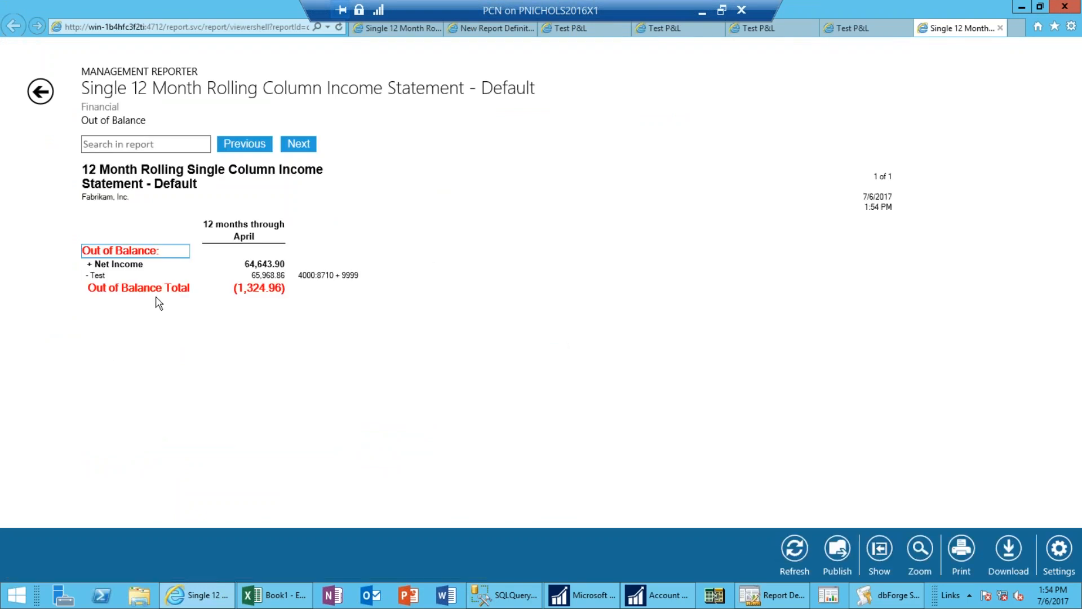
pyautogui.click(99, 279)
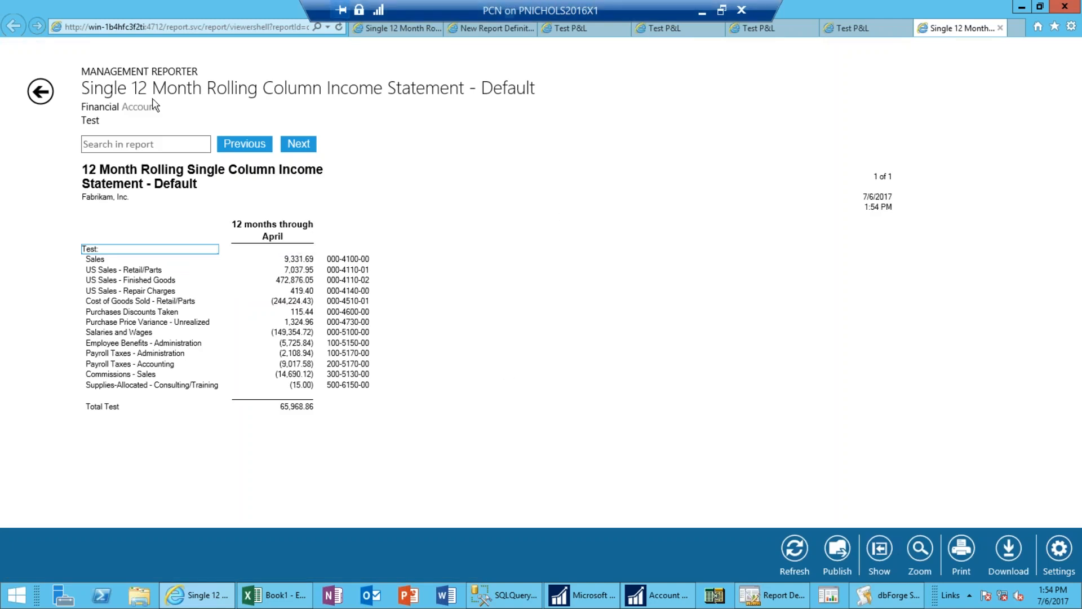
# - Compare the Out of Balance breakdown with the Test row's accounts once more and return to the full income statement
pyautogui.click(40, 91)
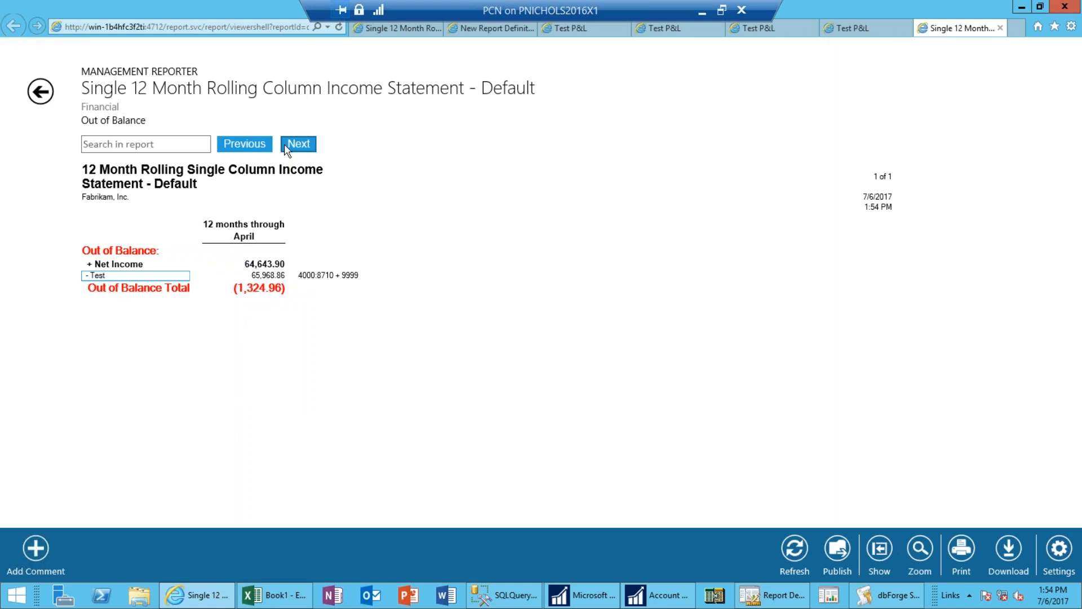
pyautogui.click(103, 280)
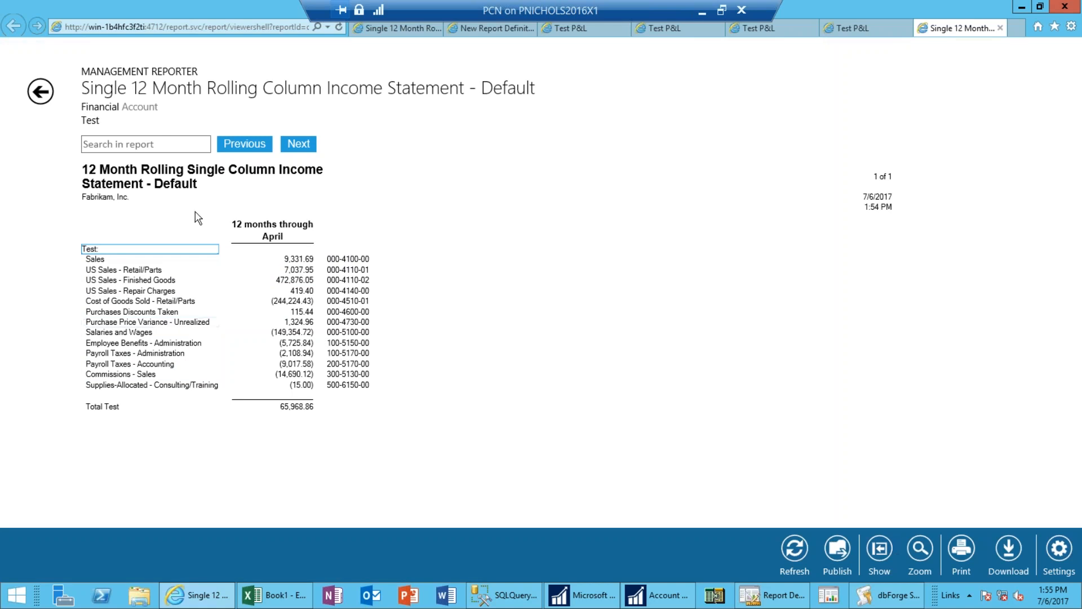
pyautogui.click(42, 95)
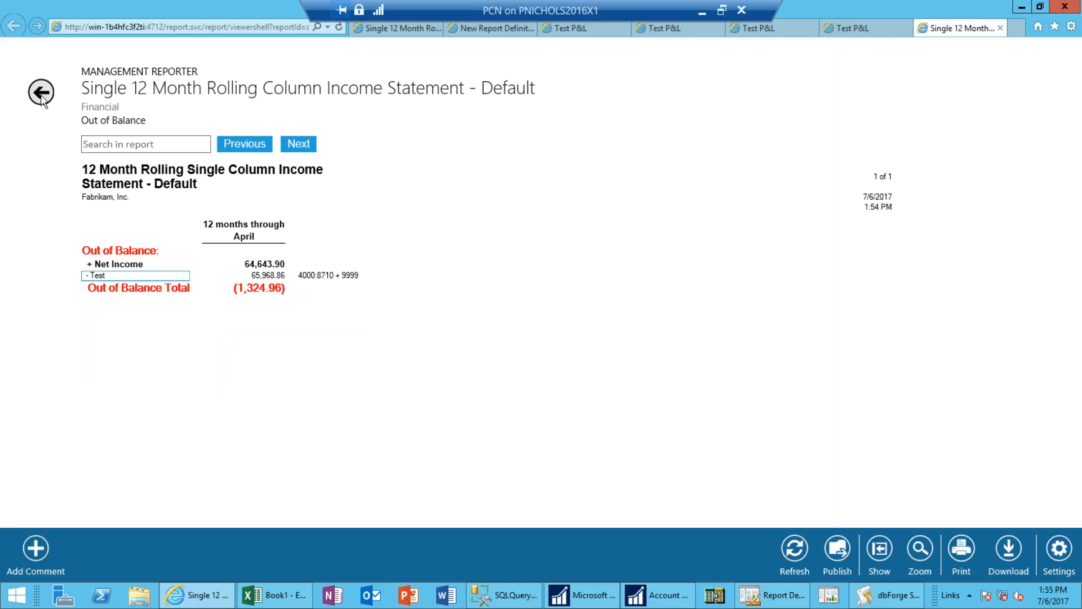
pyautogui.click(41, 96)
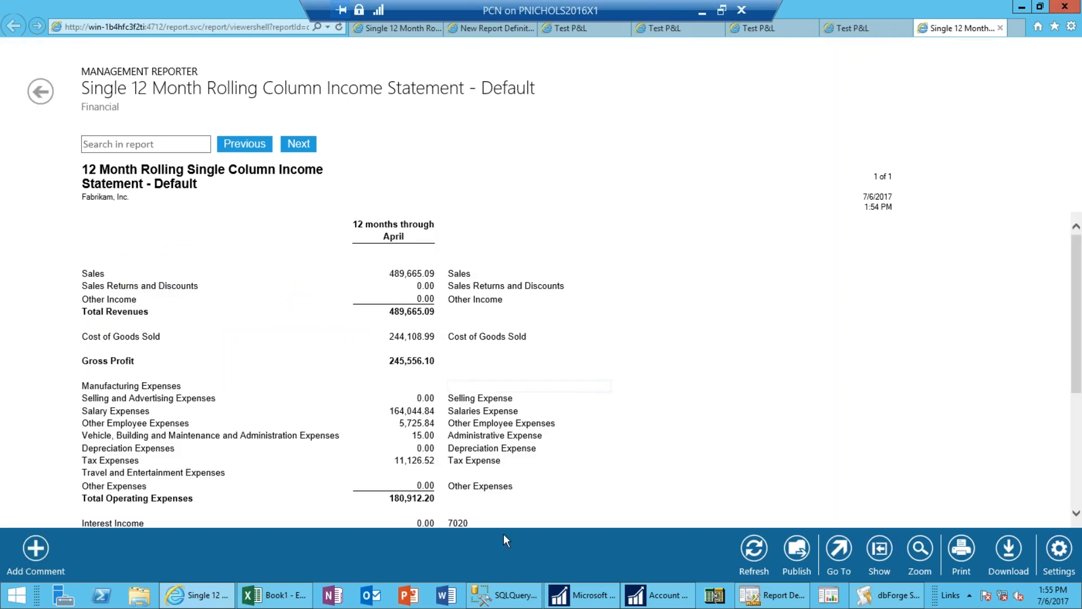
# - Reopen the report's row definition in Report Designer and examine the account categories in its Link to Financial Dimensions column
pyautogui.click(761, 599)
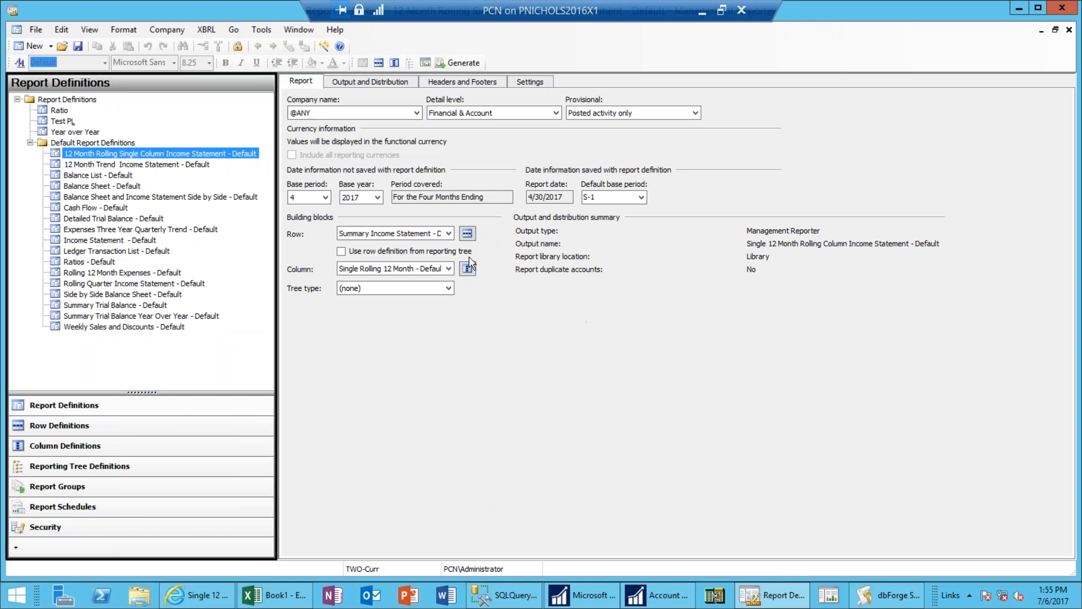
pyautogui.click(467, 232)
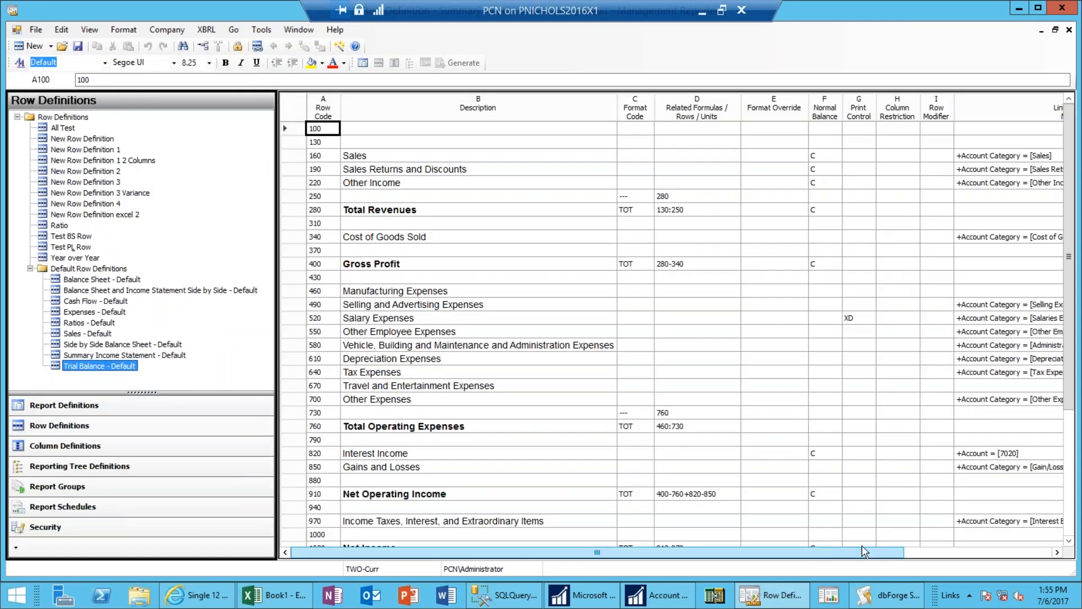
pyautogui.moveTo(872, 548); pyautogui.dragTo(911, 559)
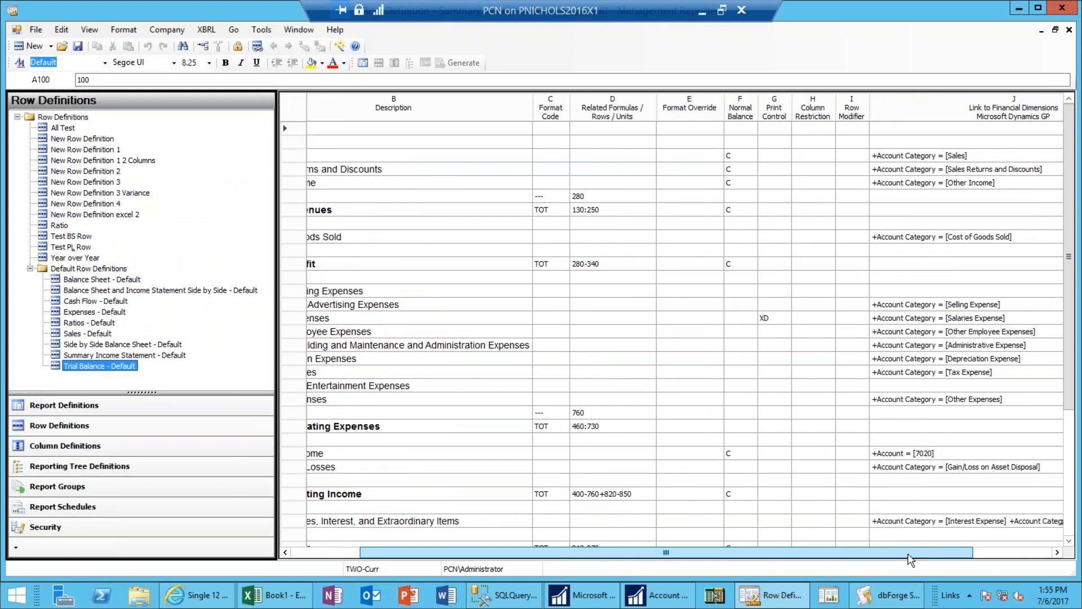
pyautogui.hscroll(1, 908, 556)
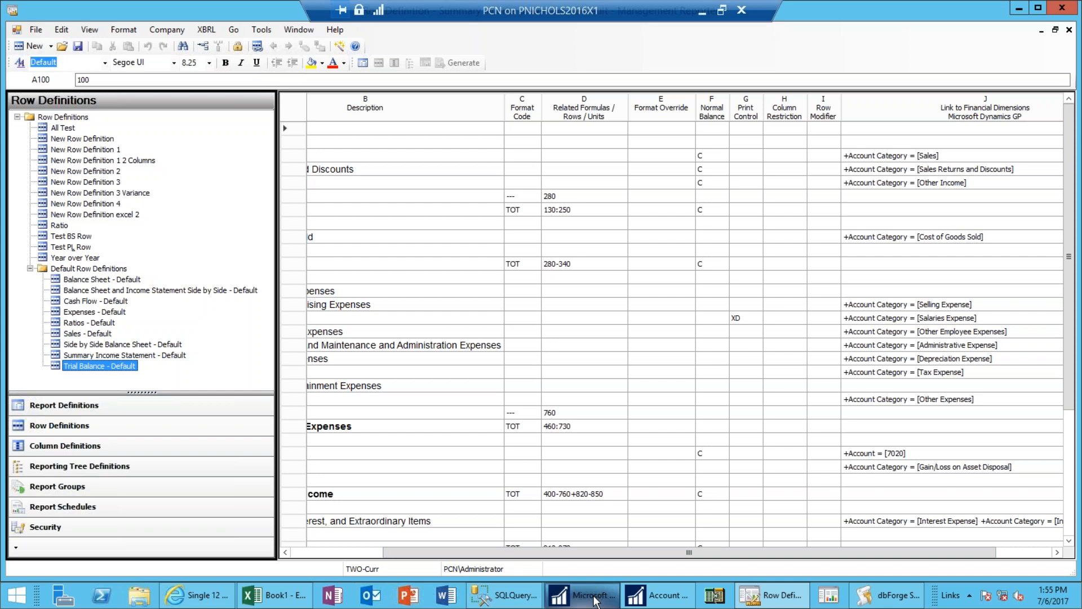
# - Switch to Microsoft Dynamics GP and open the Financial Accounts list in SmartList
pyautogui.moveTo(676, 604)
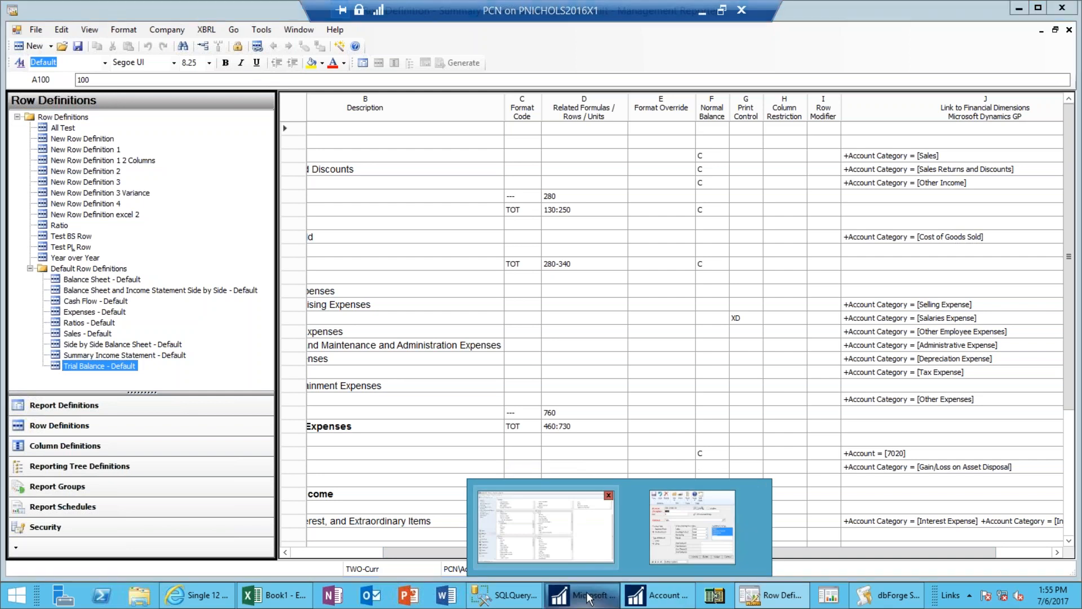
pyautogui.click(544, 526)
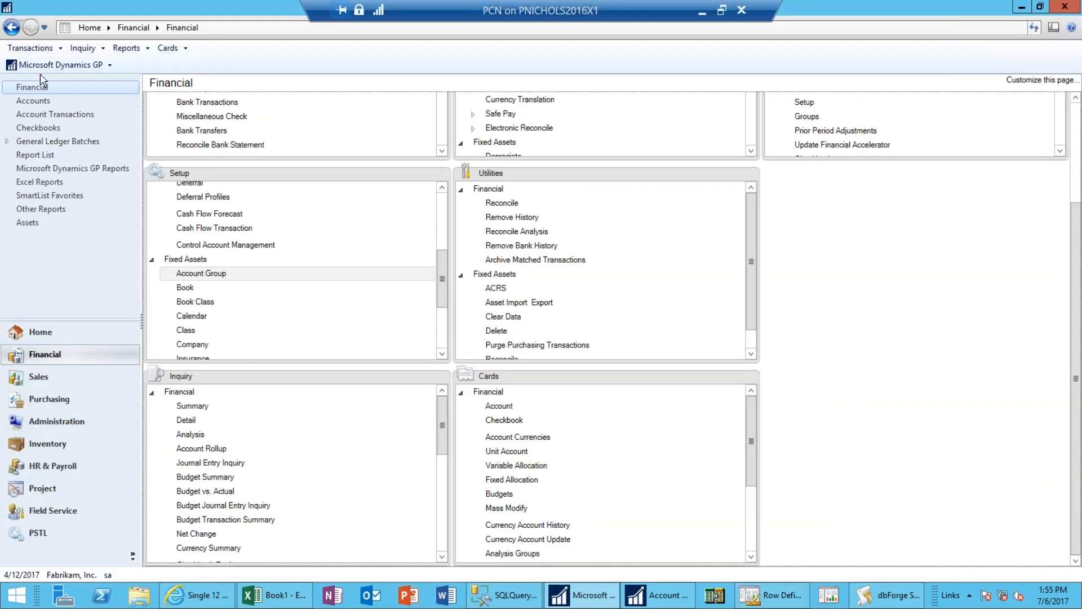
pyautogui.click(38, 66)
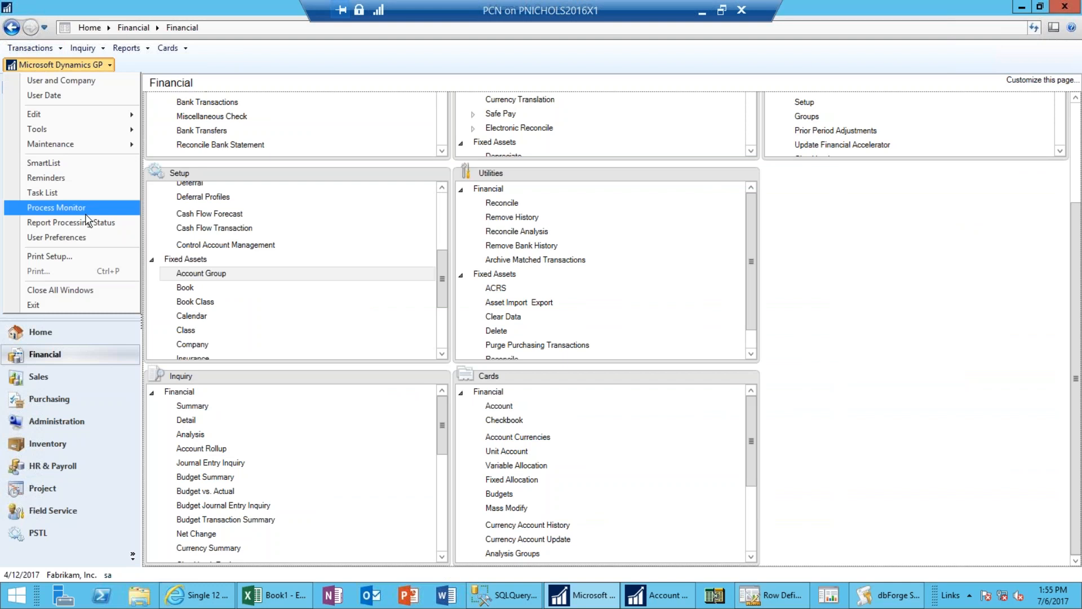
pyautogui.click(56, 162)
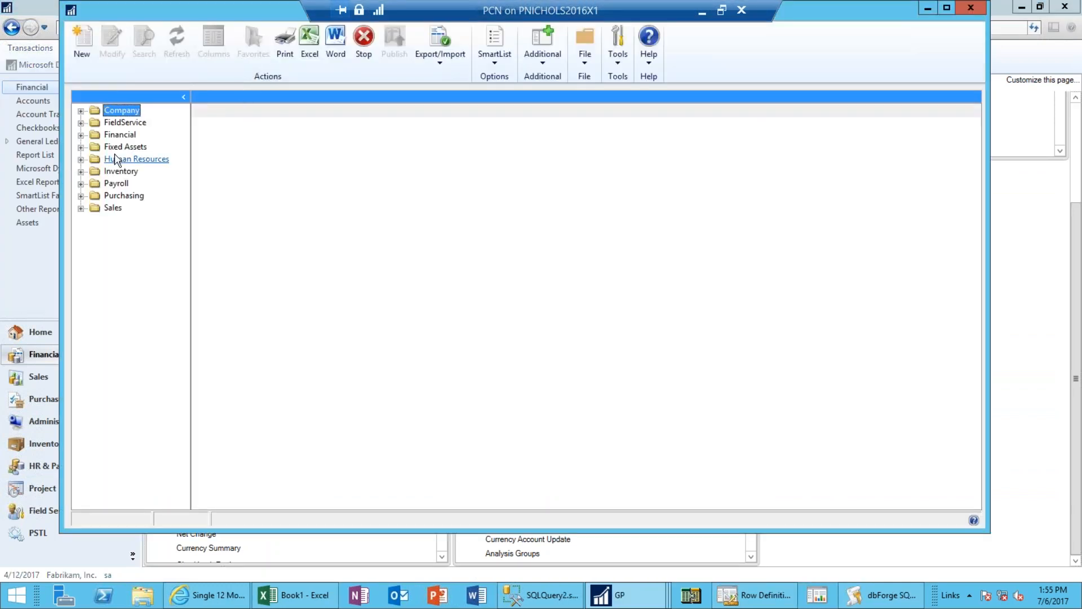
pyautogui.click(81, 134)
pyautogui.click(138, 171)
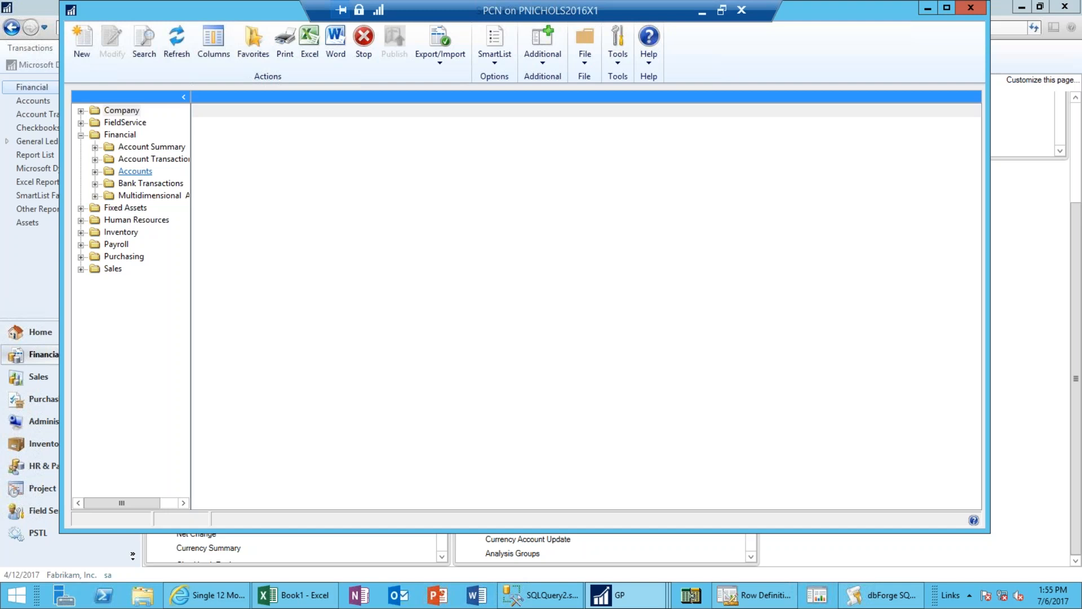
# - Add Main Account Segment as the first column of the Accounts list and remove the Account Number column
pyautogui.click(215, 50)
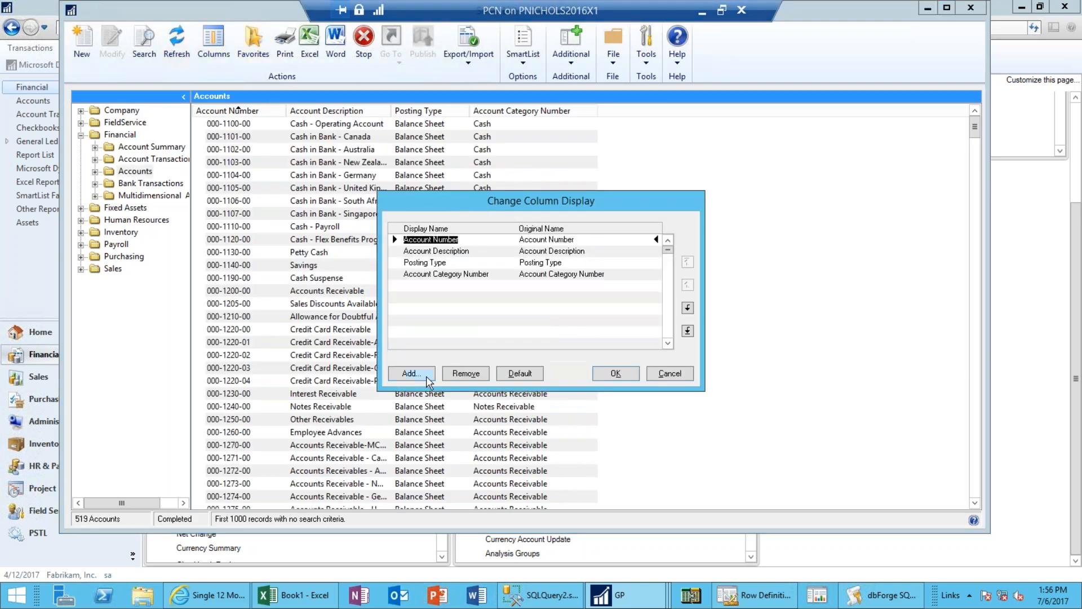
pyautogui.click(427, 376)
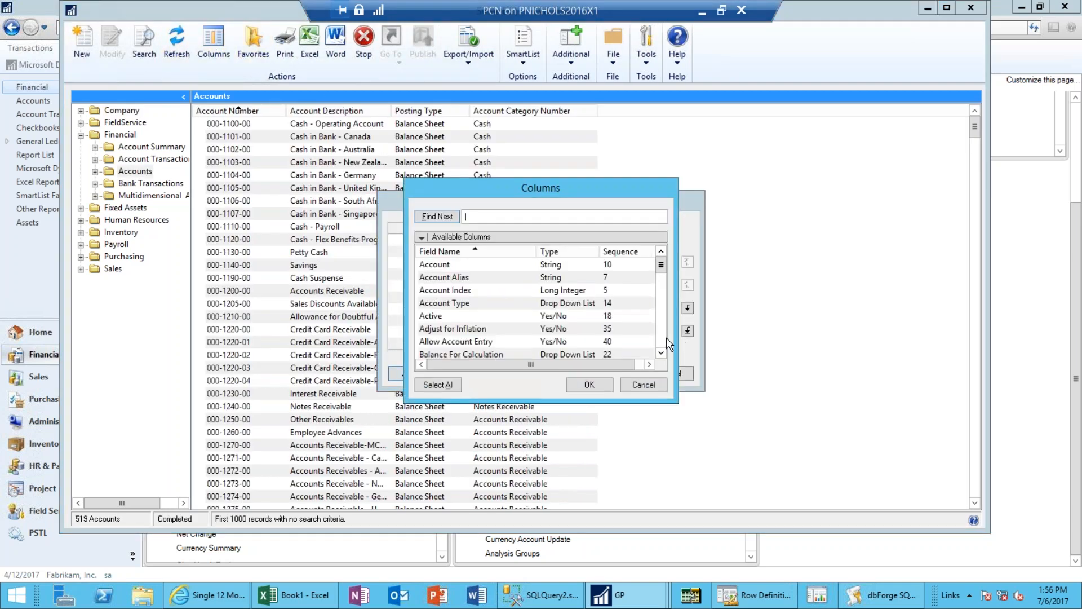
pyautogui.scroll(-5, 666, 343)
pyautogui.doubleClick(477, 316)
pyautogui.click(456, 286)
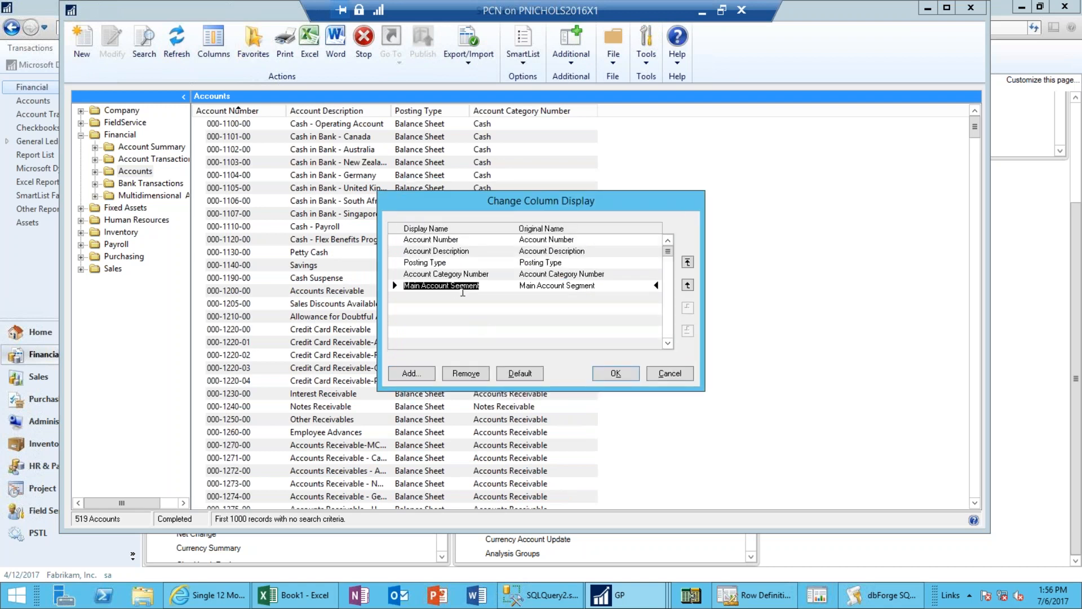
pyautogui.click(688, 262)
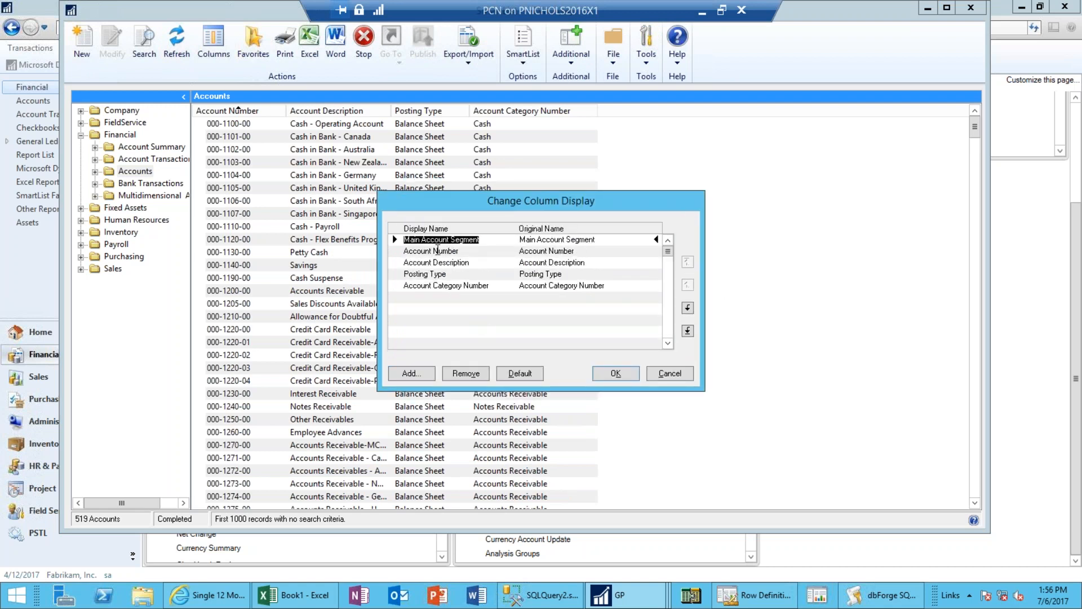
pyautogui.click(440, 249)
pyautogui.click(466, 374)
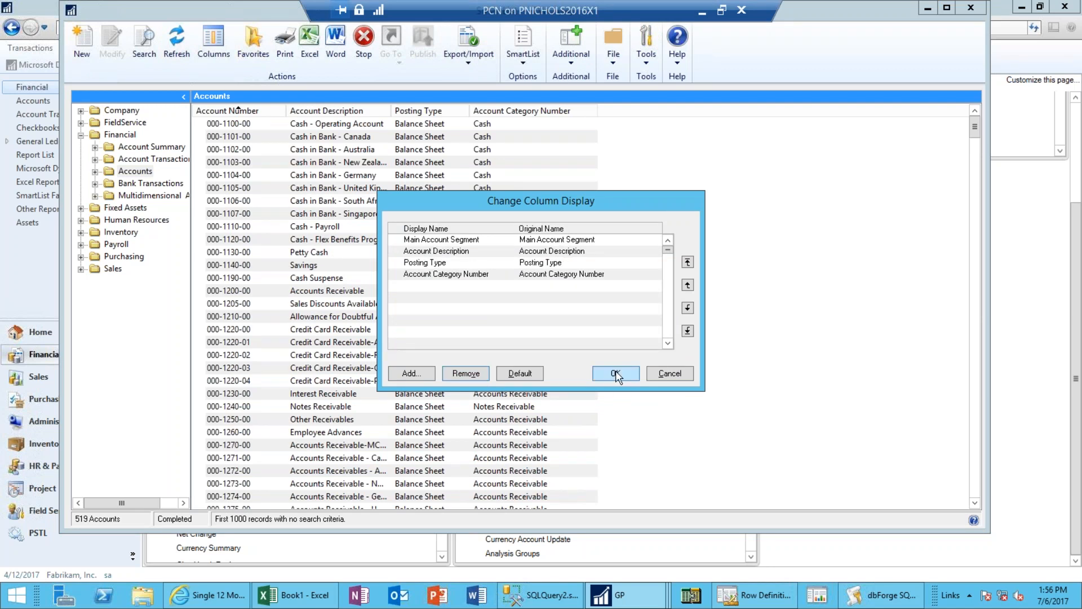
pyautogui.click(615, 374)
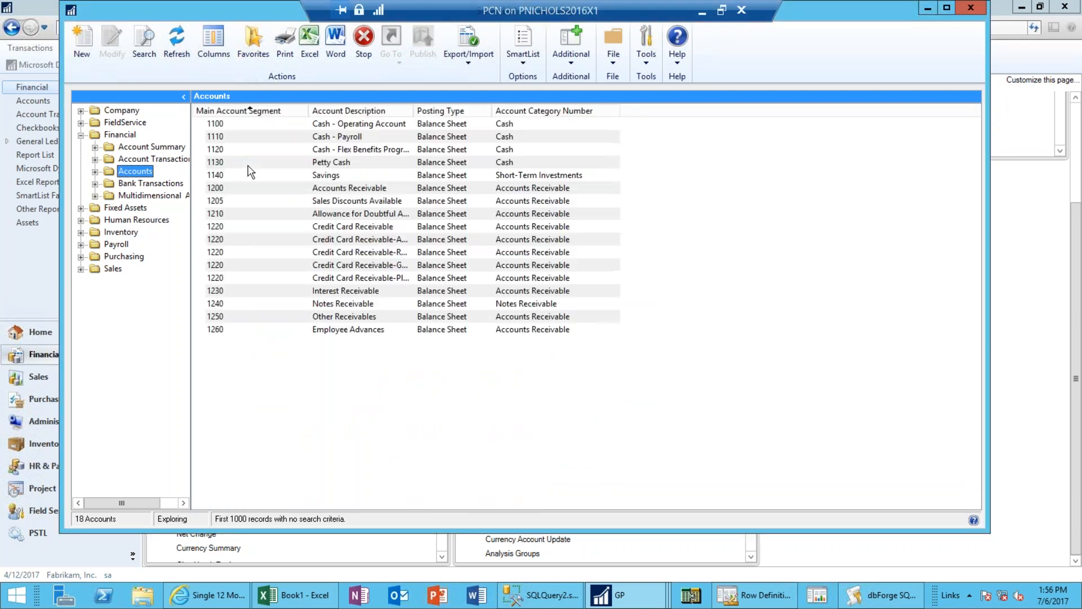
# - Search the Accounts list for records whose Main Account Segment is between 4500 and 5500
pyautogui.click(145, 53)
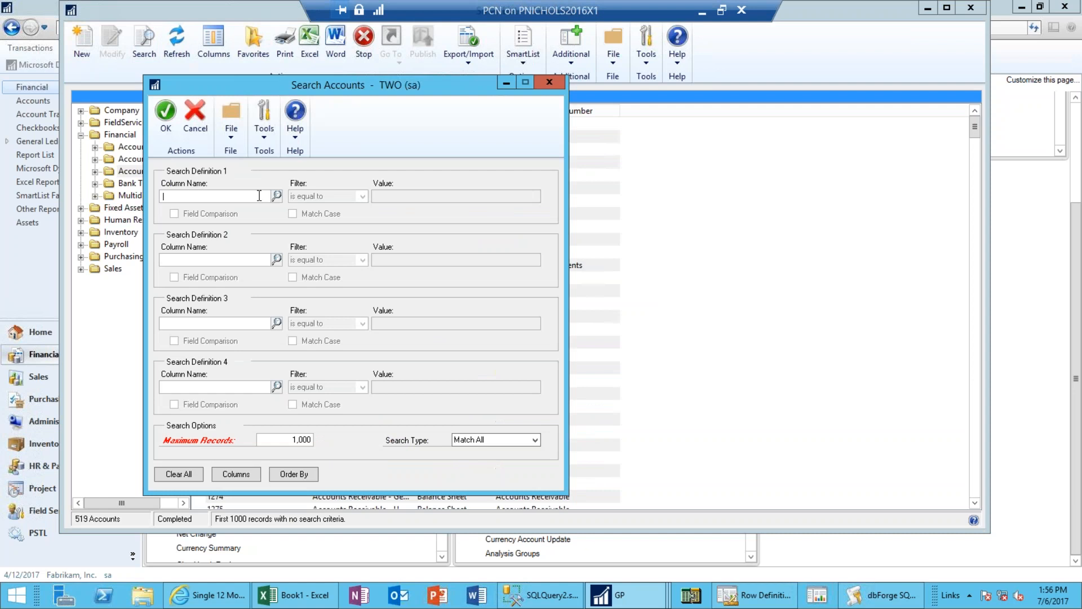
pyautogui.click(276, 196)
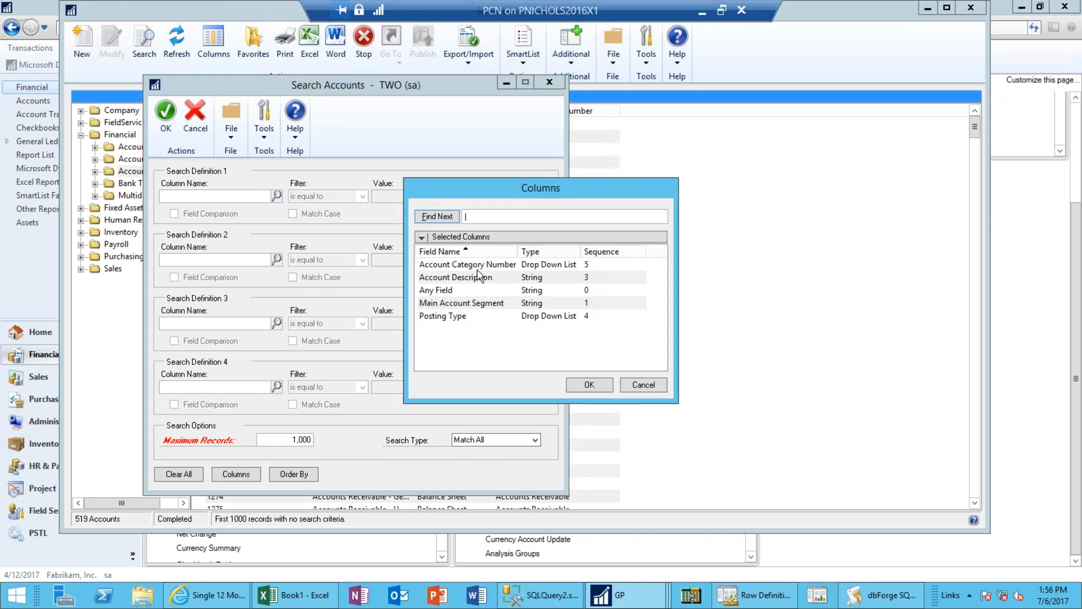
pyautogui.doubleClick(475, 306)
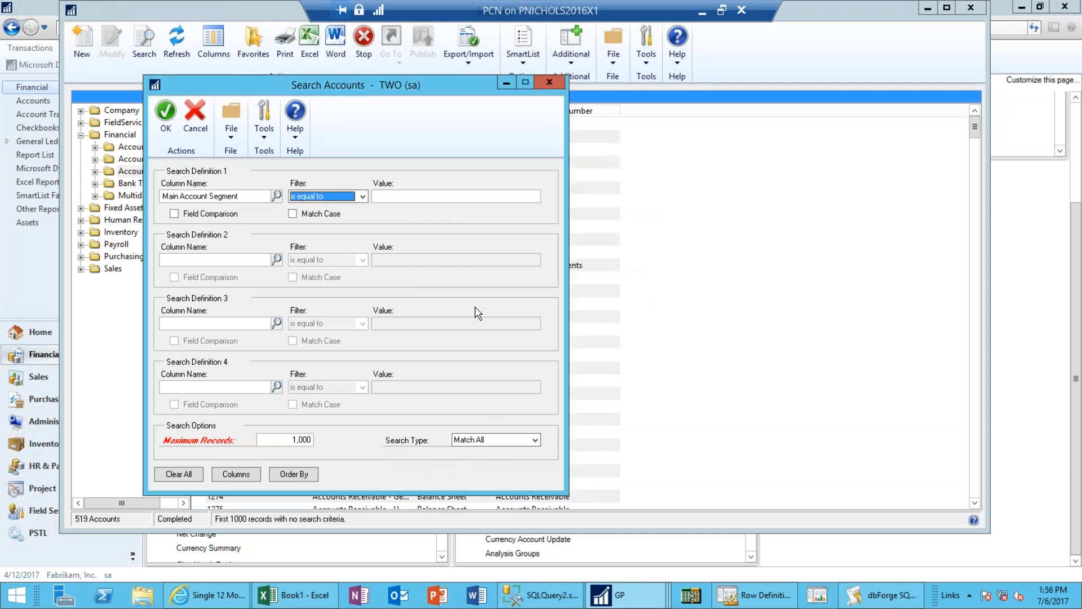
pyautogui.click(362, 196)
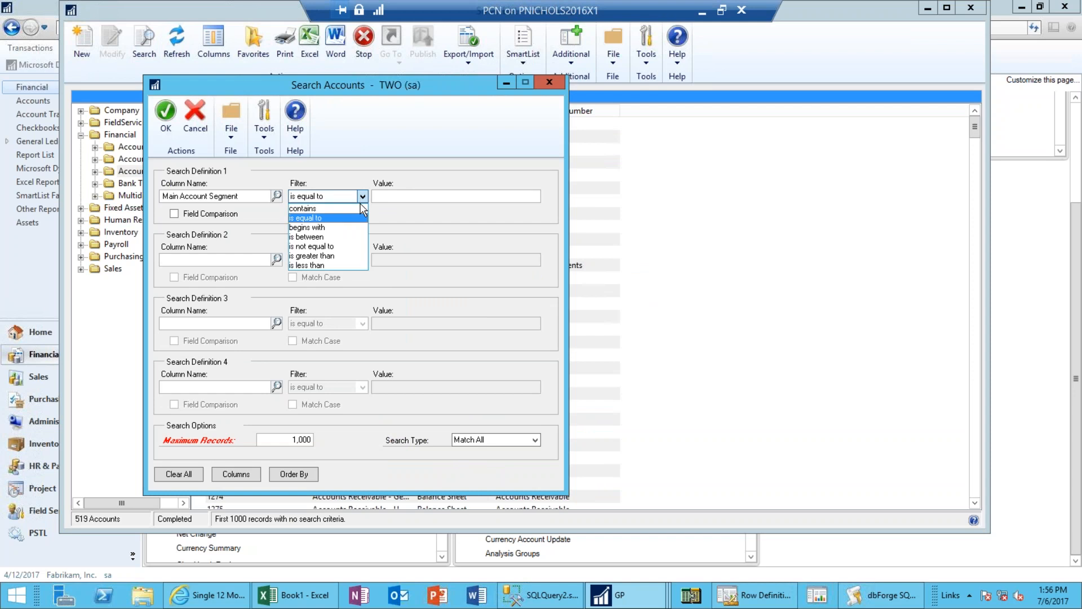
pyautogui.click(344, 237)
pyautogui.click(405, 197)
pyautogui.write('4500')
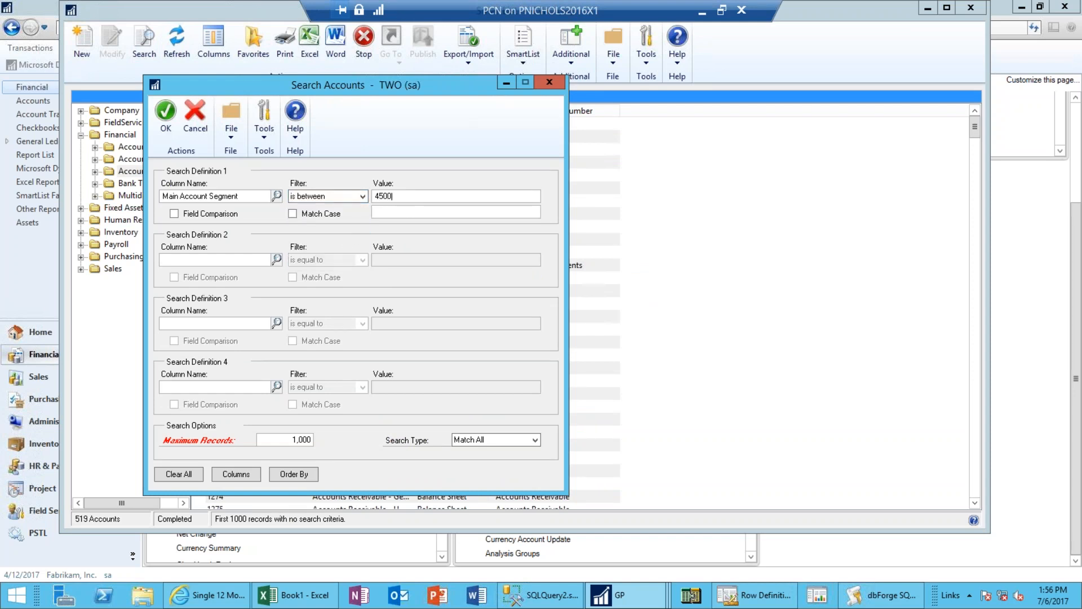
pyautogui.press('Tab')
pyautogui.click(404, 213)
pyautogui.write('5500')
pyautogui.click(165, 134)
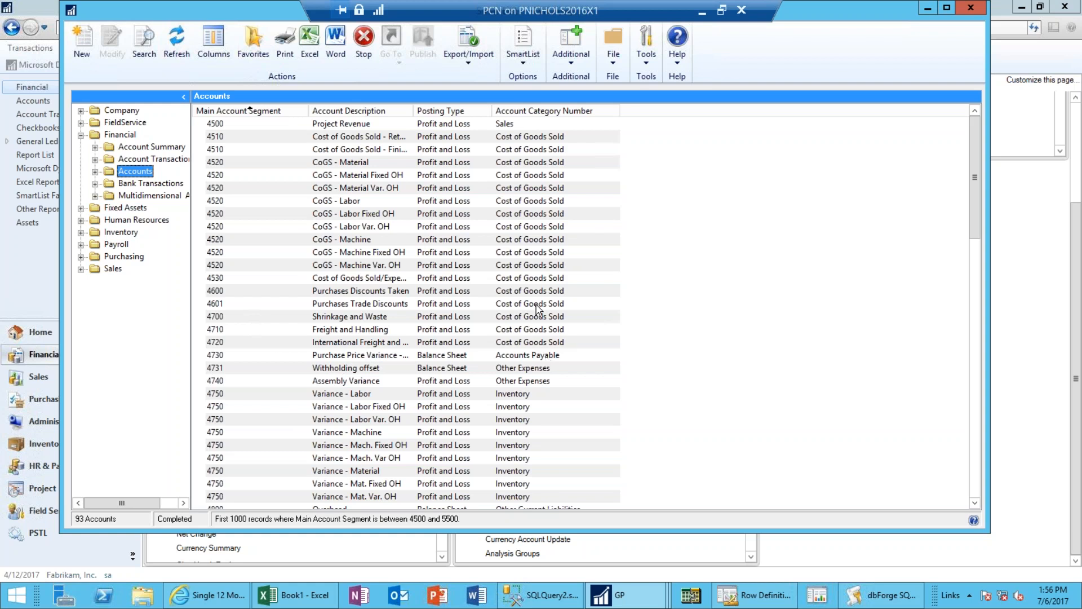
# - Set the Purchase Price Variance - Unrealized account's category to Cost of Goods Sold, save it and refresh the Accounts list
pyautogui.doubleClick(368, 357)
pyautogui.click(516, 280)
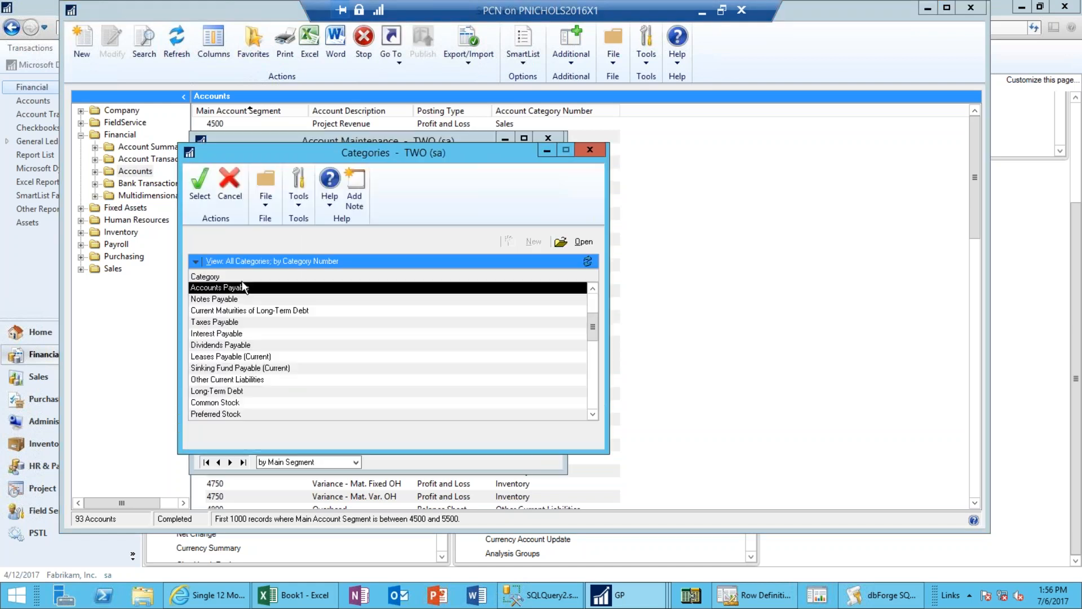
pyautogui.click(594, 300)
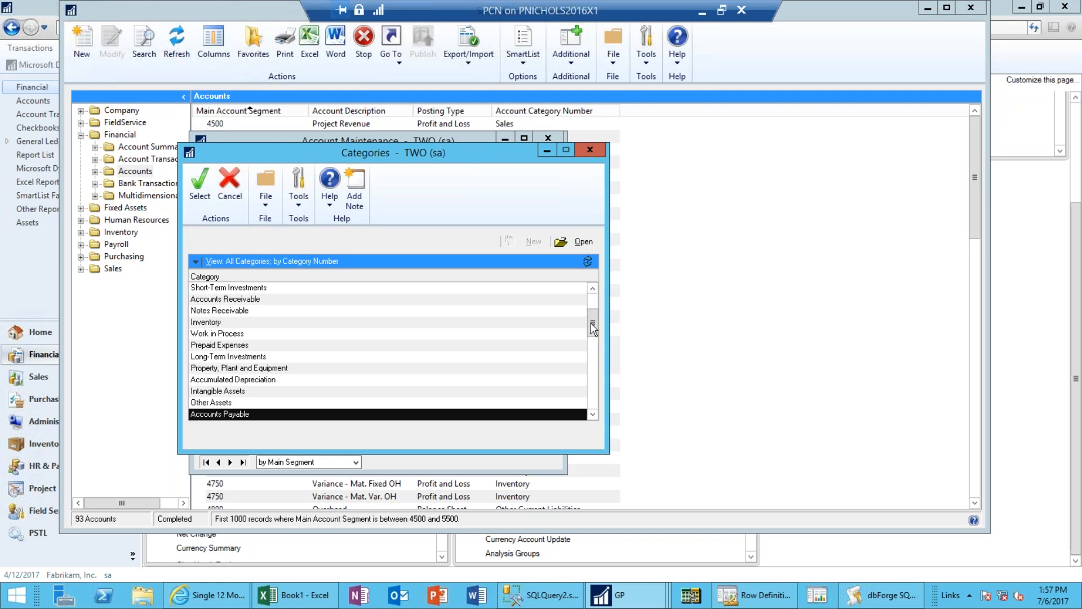
pyautogui.scroll(-2, 592, 323)
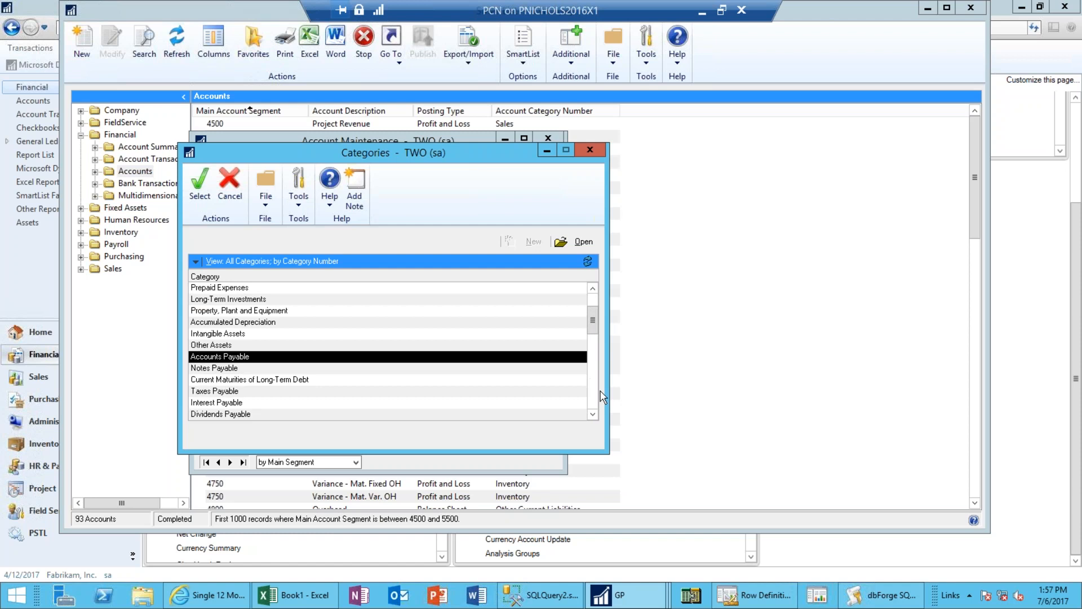
pyautogui.click(596, 393)
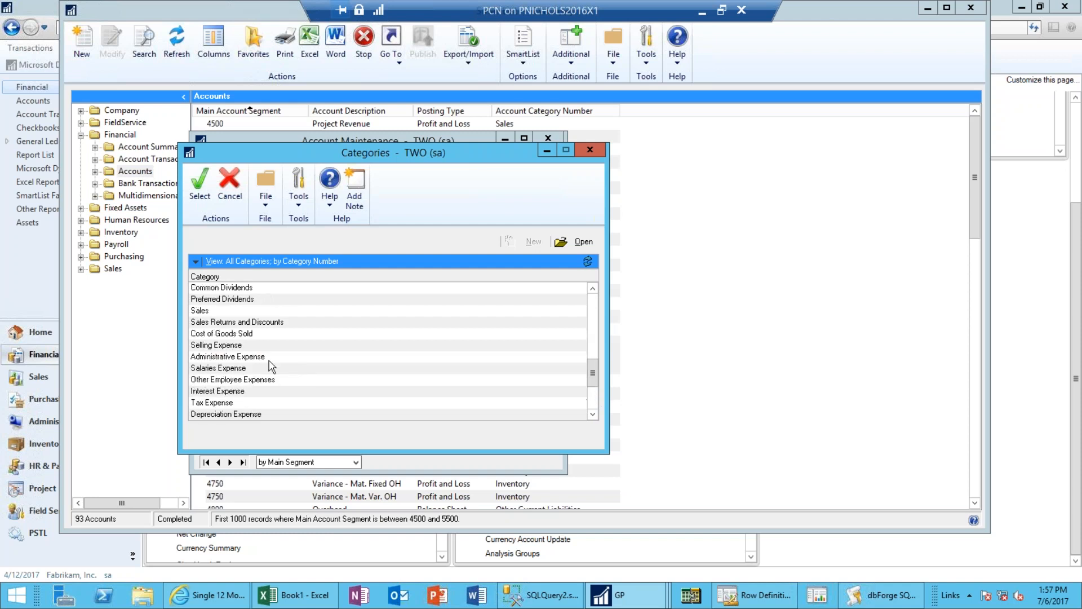
pyautogui.click(224, 335)
pyautogui.doubleClick(223, 337)
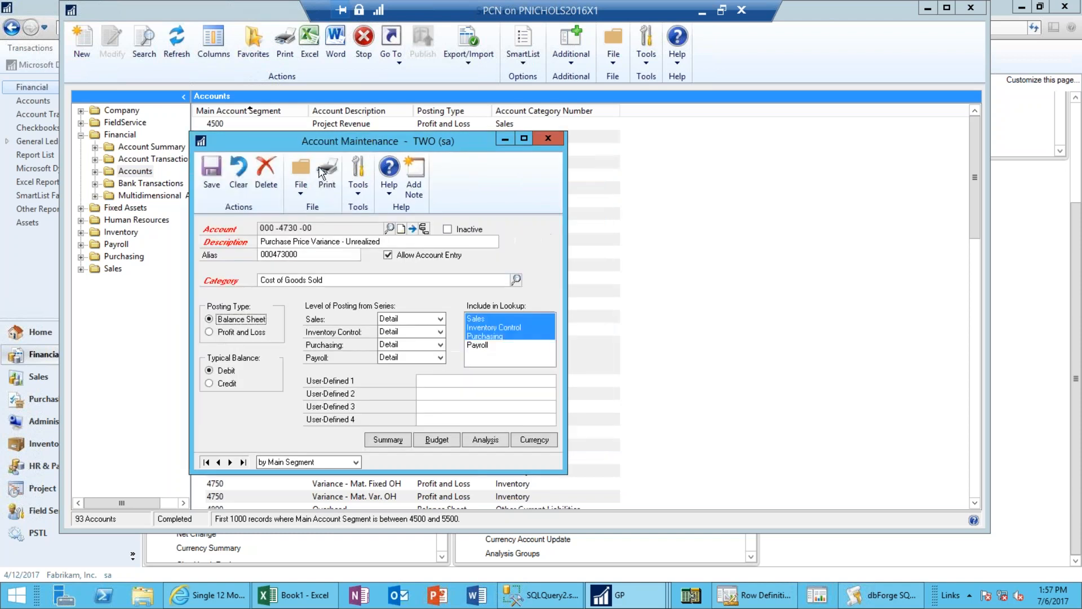
pyautogui.click(212, 175)
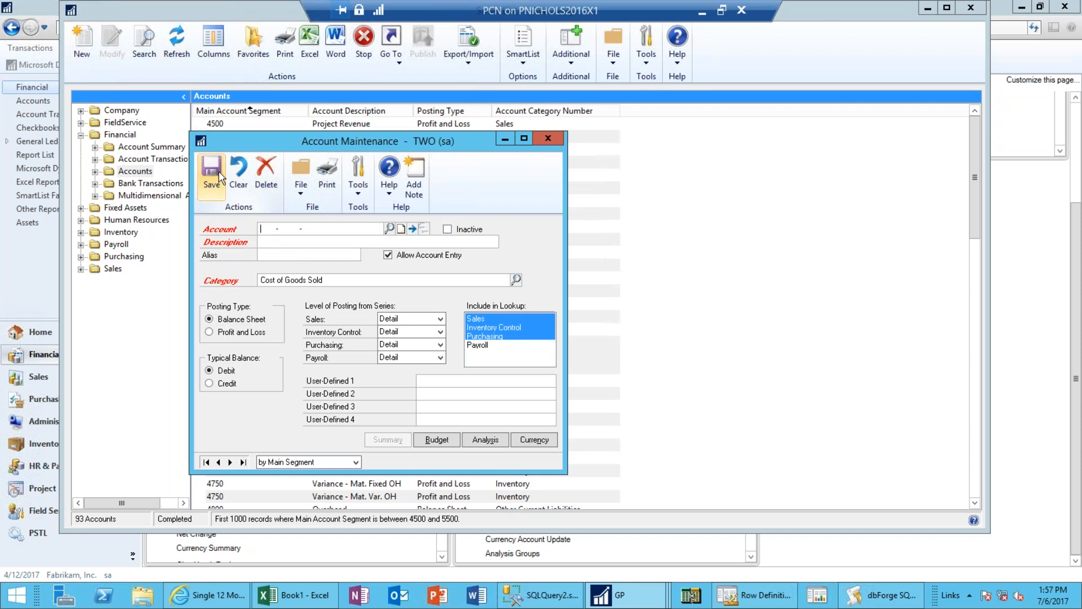
pyautogui.click(542, 137)
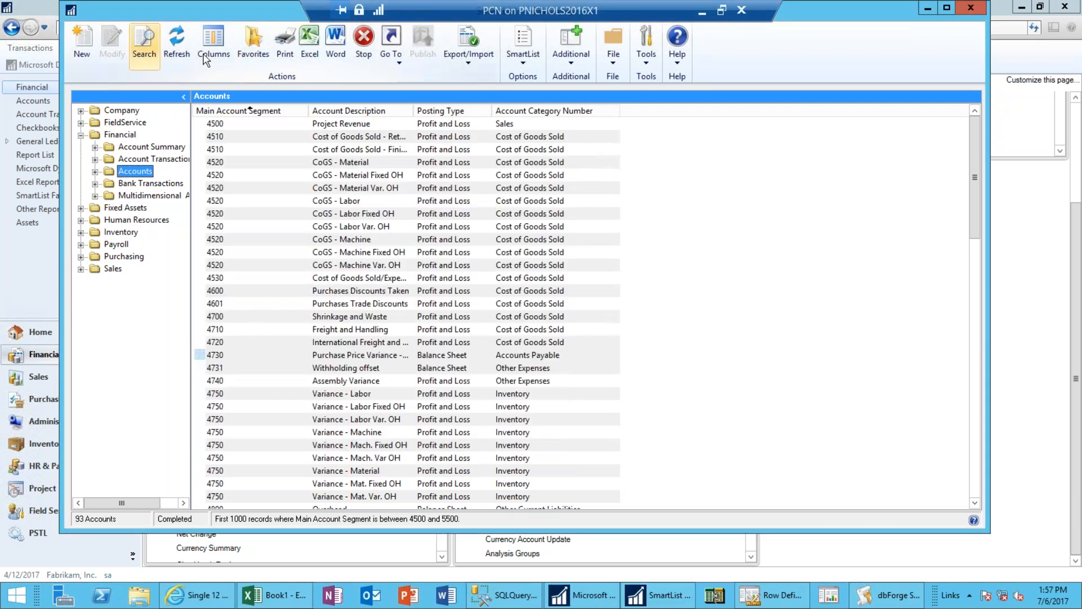
pyautogui.click(188, 52)
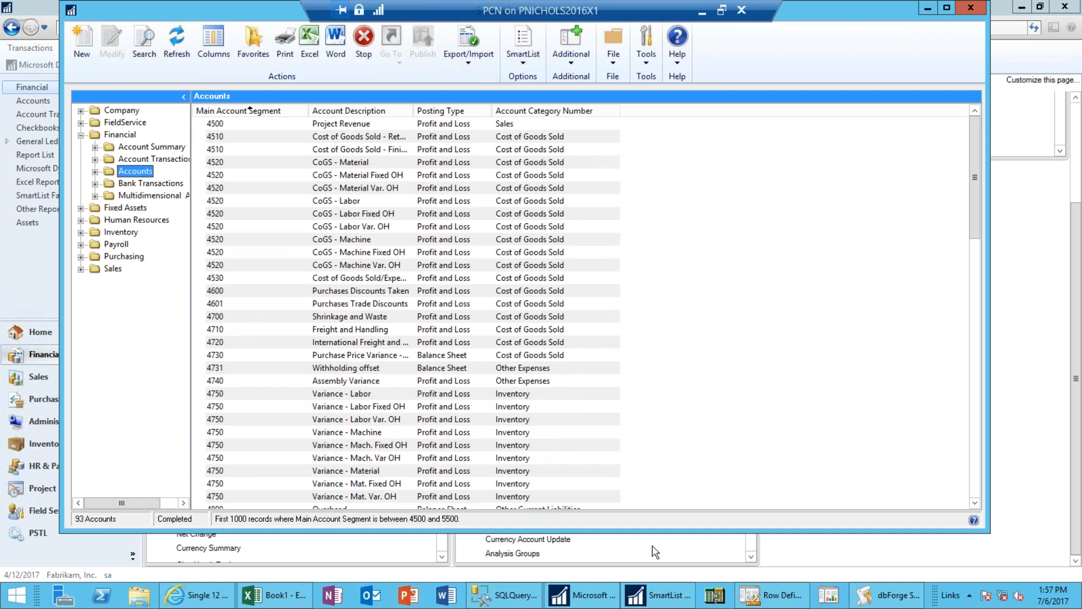
# - Switch to Report Designer, regenerate the 12 Month Rolling Single Column Income Statement - Default from its report definition and check the Out of Balance row
pyautogui.click(739, 602)
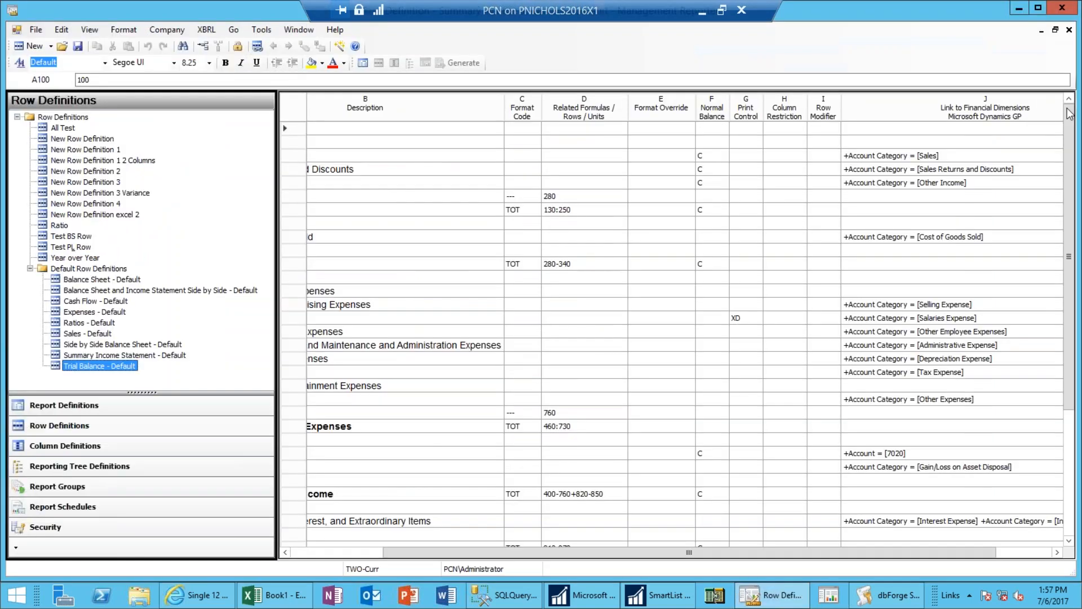
pyautogui.click(1055, 31)
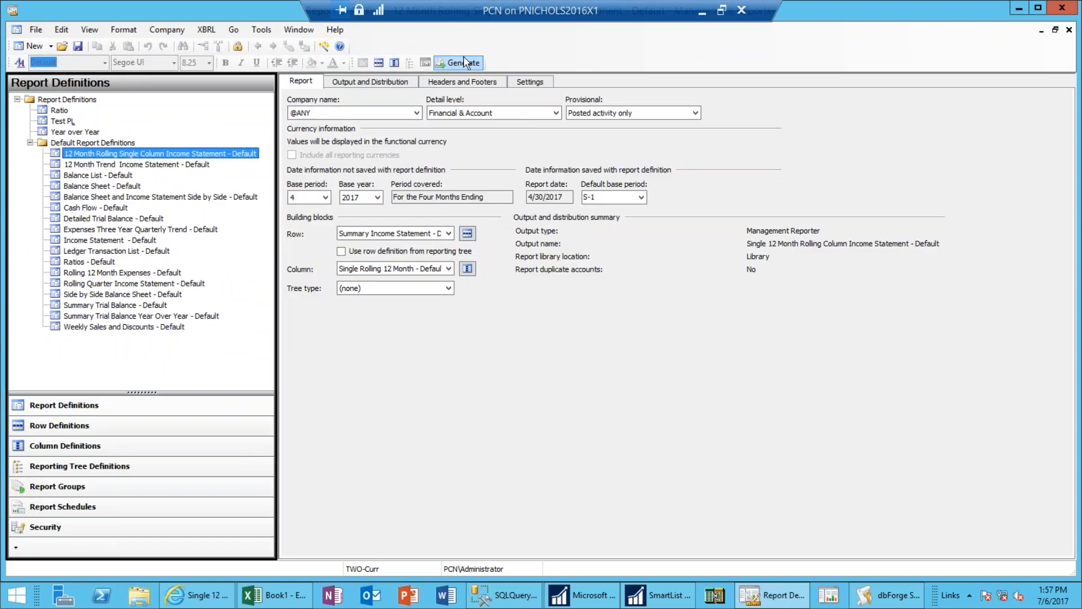
pyautogui.click(464, 62)
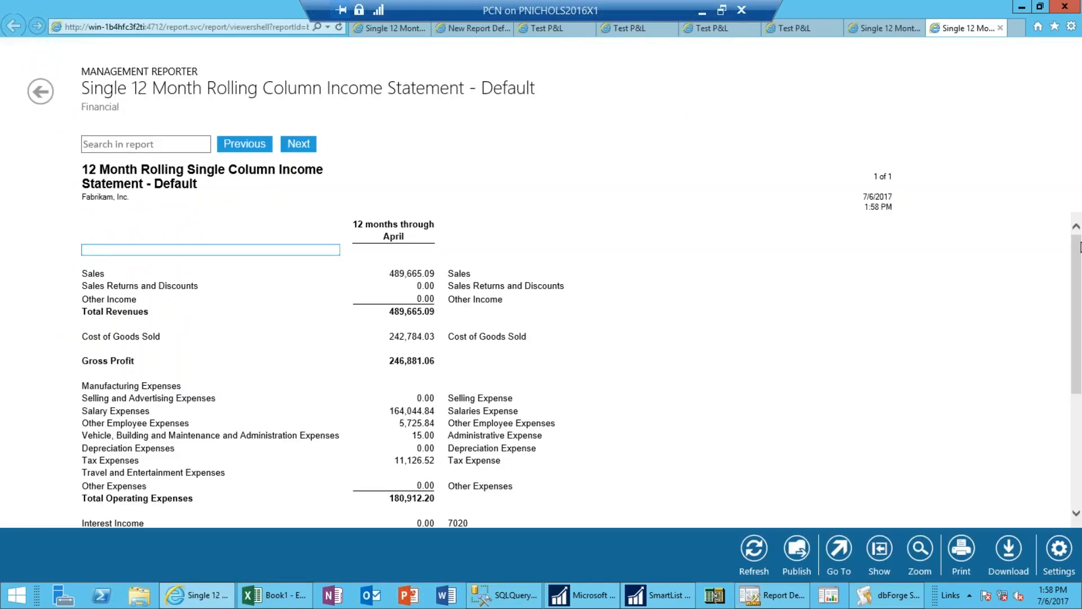
pyautogui.moveTo(1079, 248); pyautogui.dragTo(1075, 367)
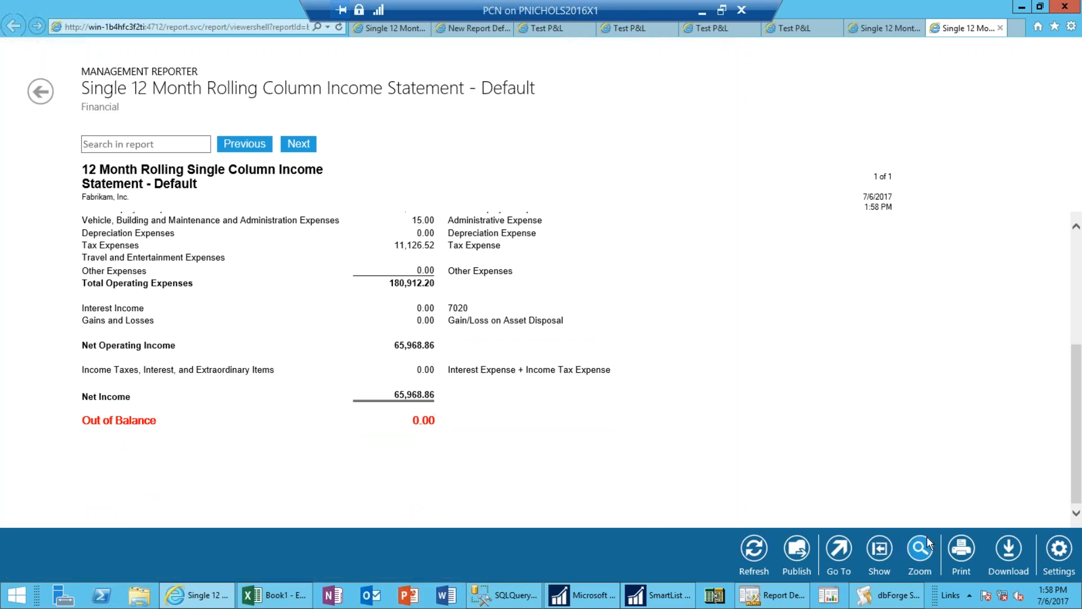
pyautogui.moveTo(1079, 449); pyautogui.dragTo(1062, 293)
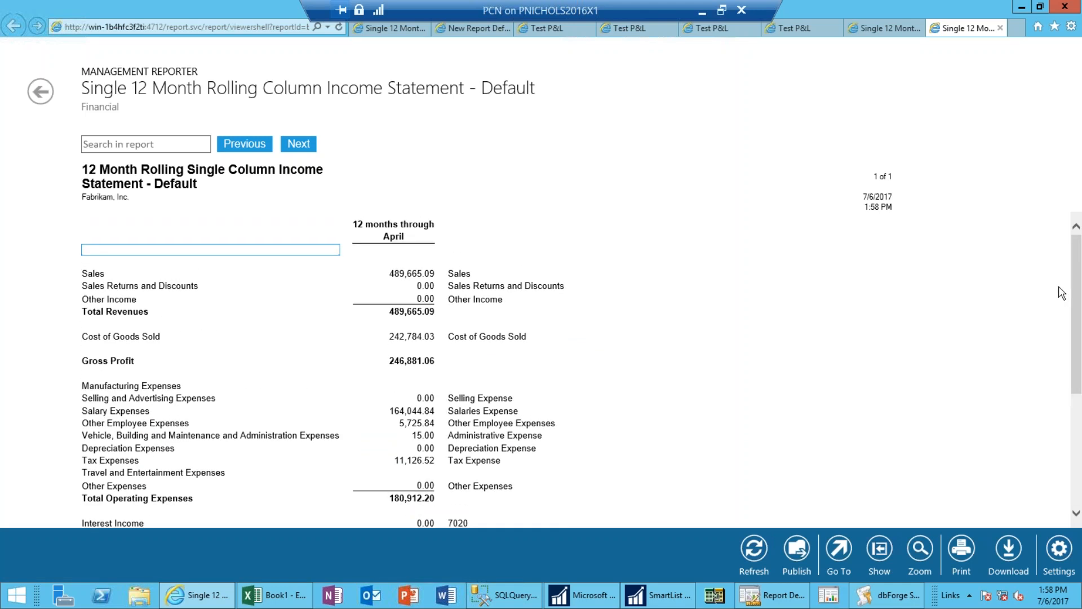